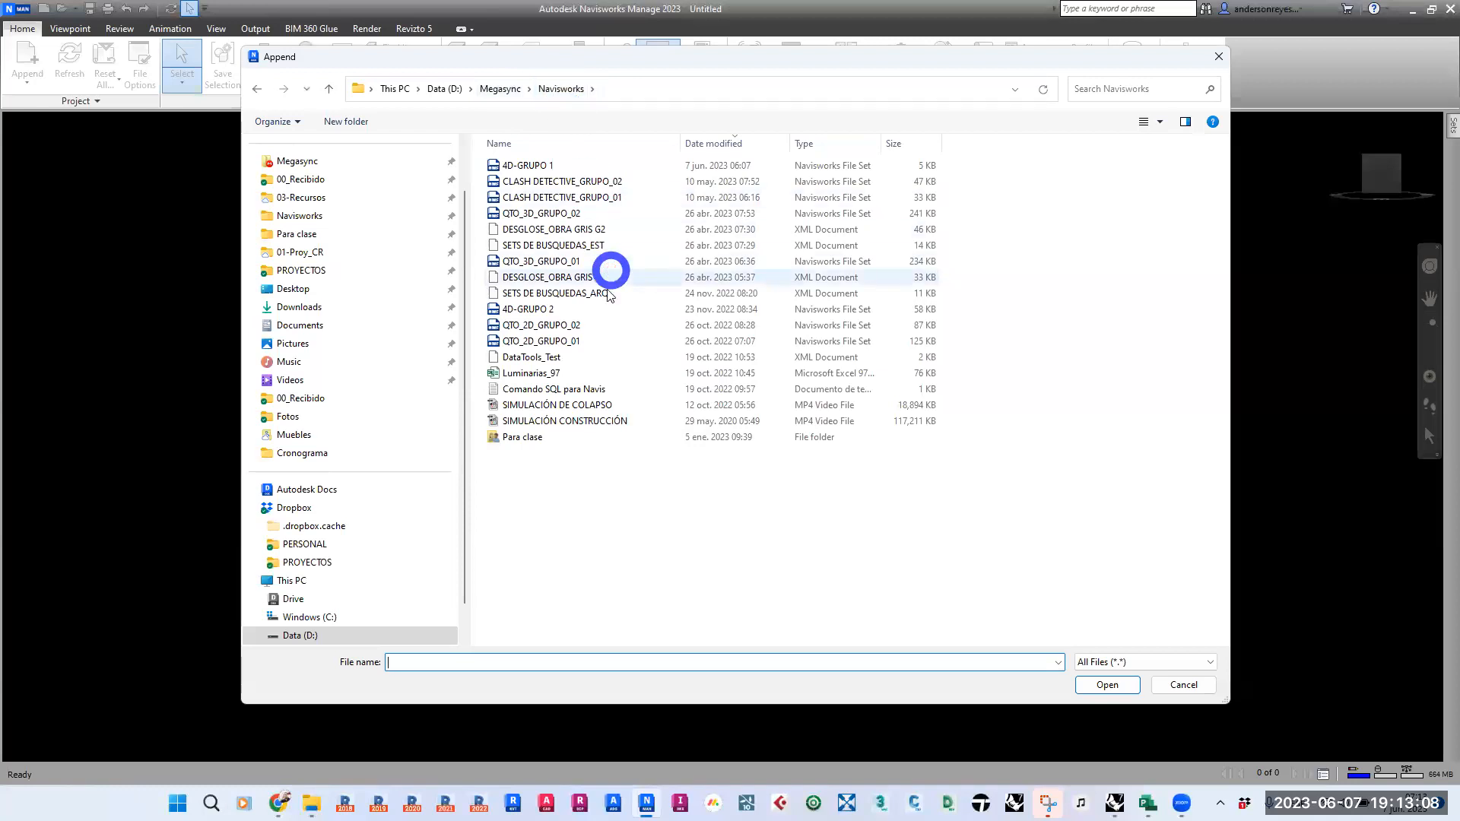
# - Append the SampleProject_EST Navisworks Cache file from the Modelo folder inside Para clase
pyautogui.doubleClick(521, 437)
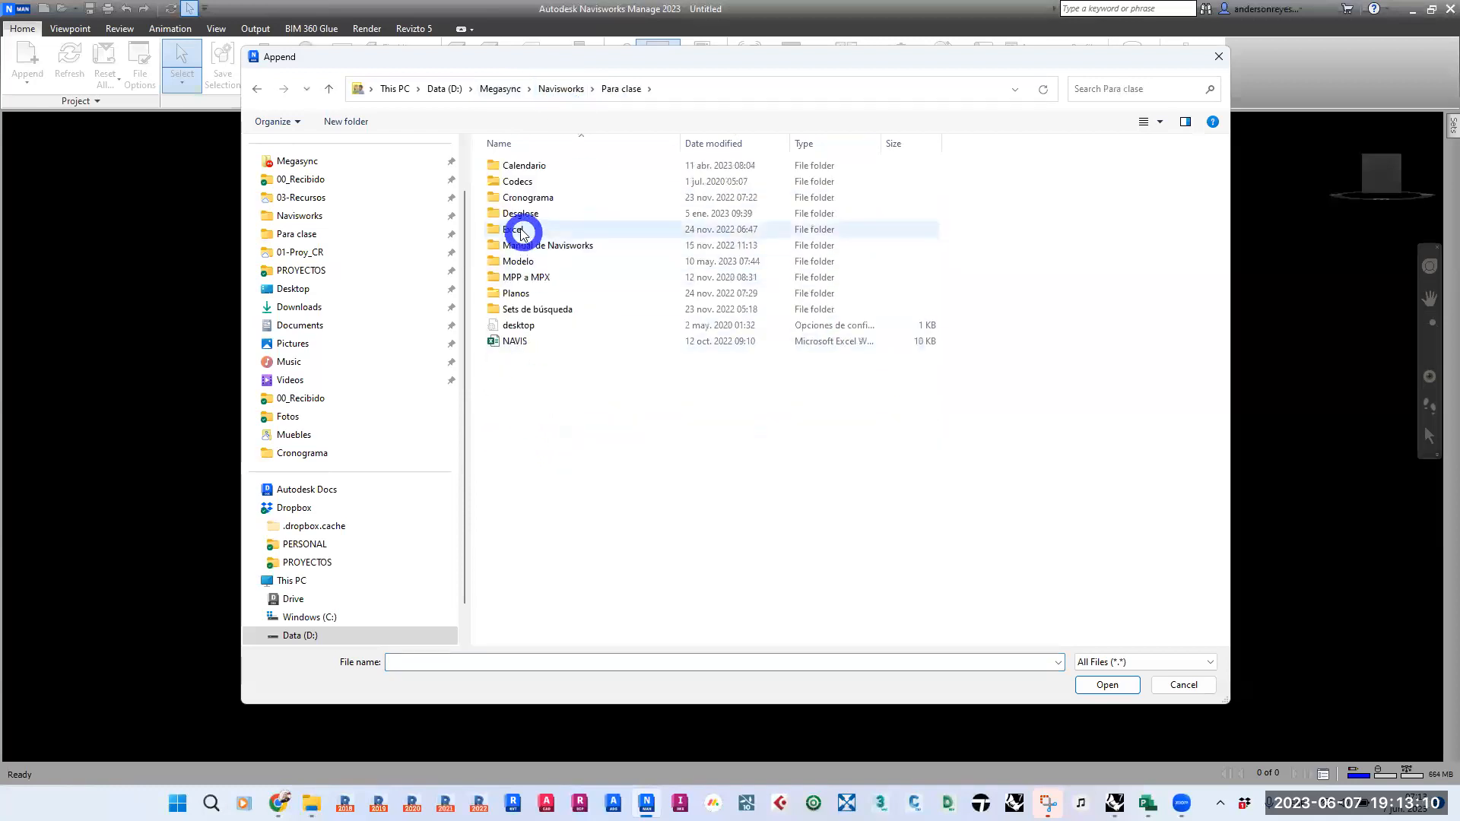
pyautogui.doubleClick(521, 260)
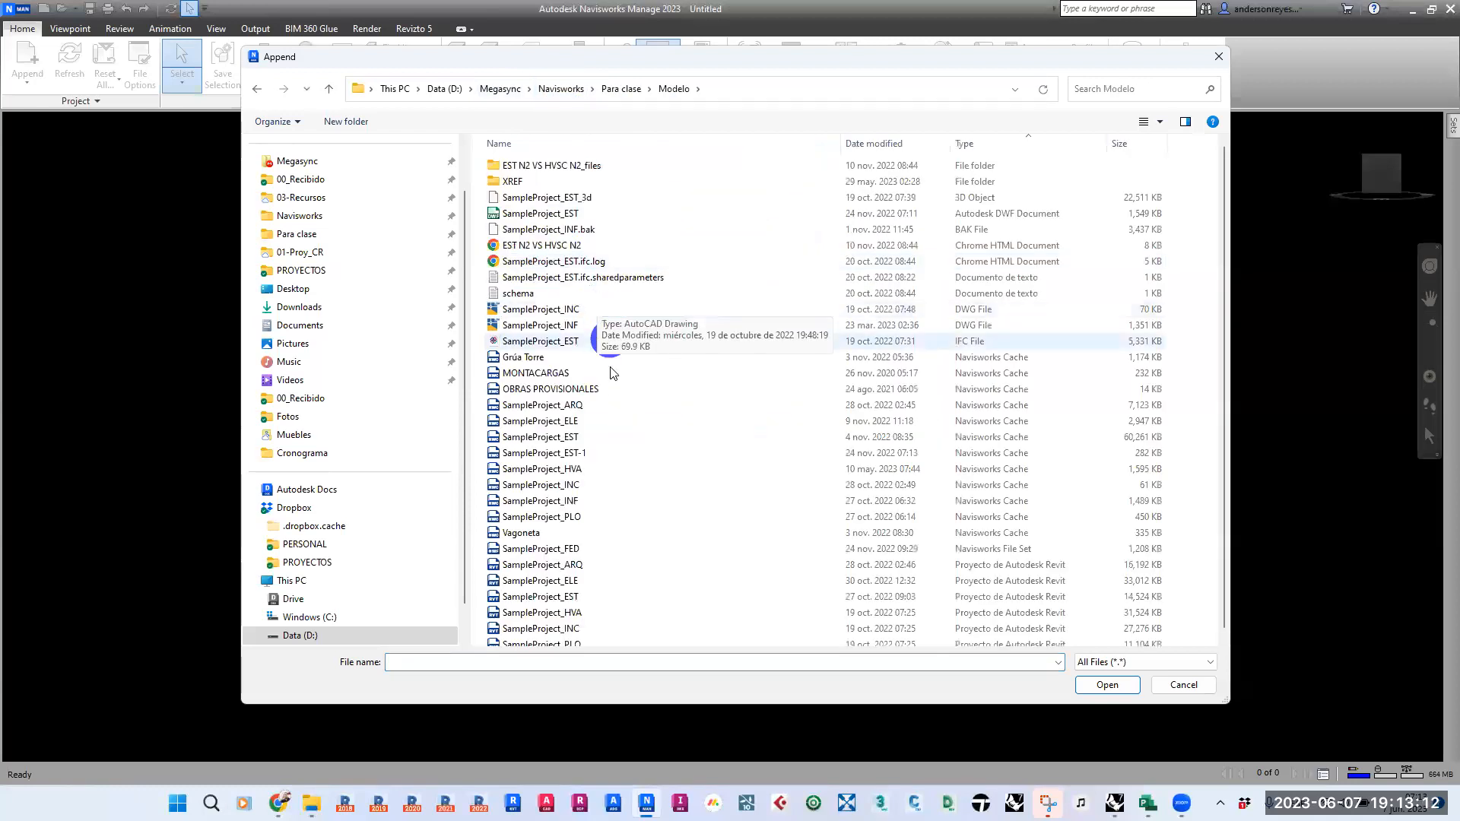
pyautogui.click(559, 437)
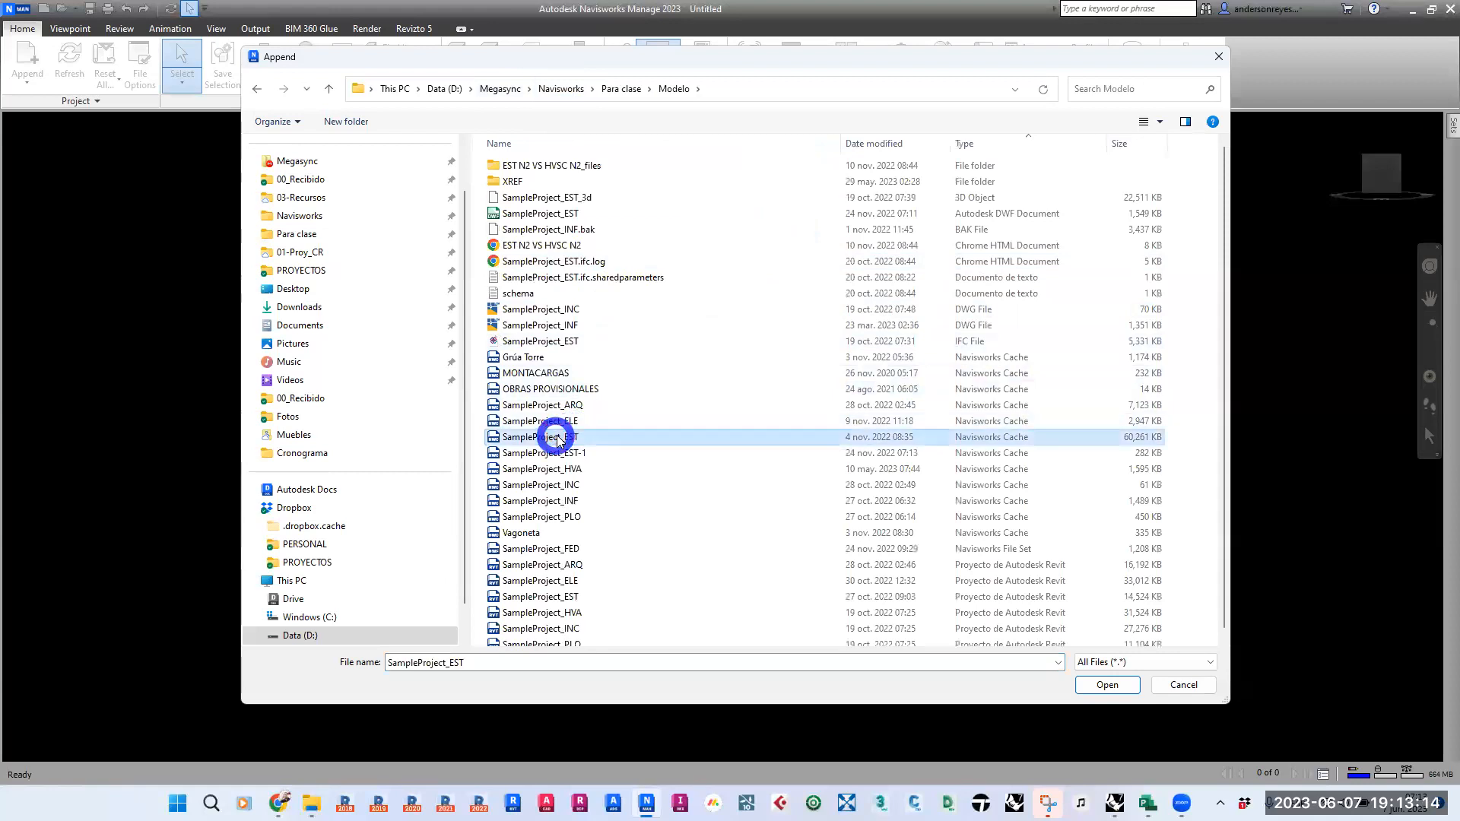
pyautogui.doubleClick(695, 430)
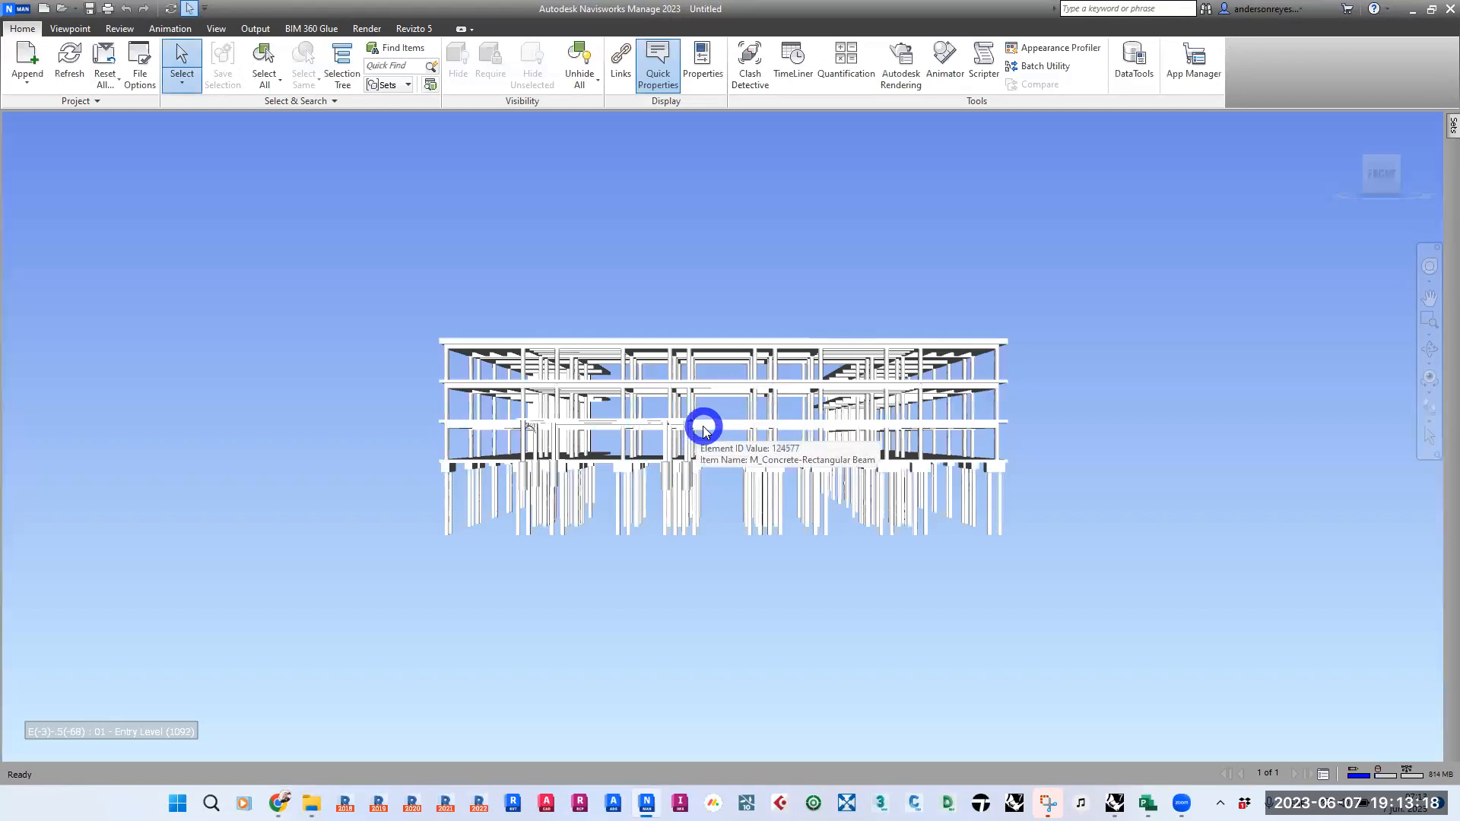
# - Examine the structural model's piles, pile caps, columns and floors around the building's corner
pyautogui.keyDown('shift'); pyautogui.moveTo(449, 512); pyautogui.dragTo(649, 537, button='middle'); pyautogui.keyUp('shift')
pyautogui.scroll(-6, 831, 442)
pyautogui.scroll(-1, 886, 495)
pyautogui.keyDown('shift'); pyautogui.moveTo(844, 435); pyautogui.dragTo(775, 475, button='middle'); pyautogui.keyUp('shift')
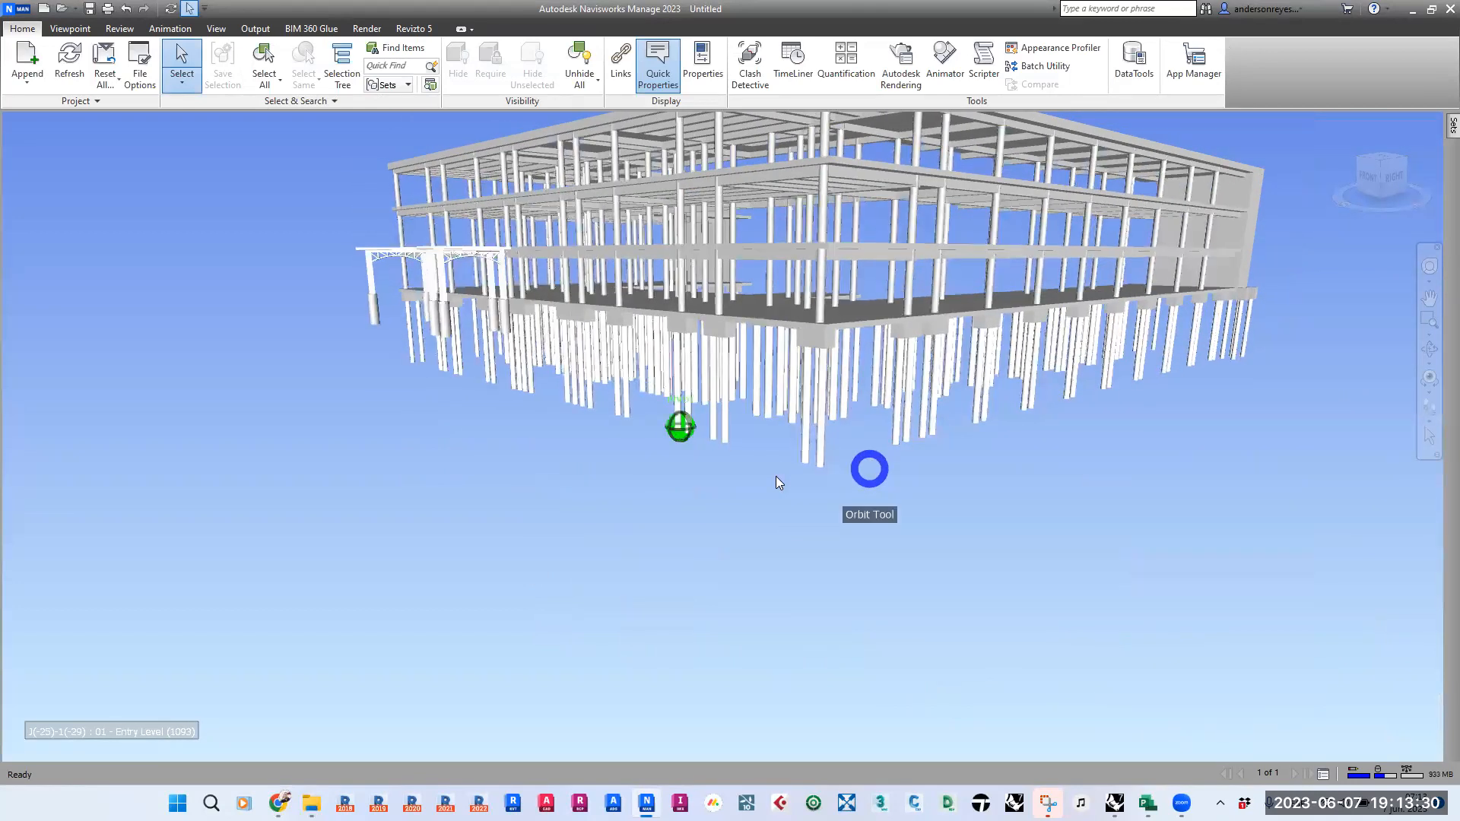
pyautogui.keyDown('shift'); pyautogui.moveTo(588, 515); pyautogui.dragTo(616, 492, button='middle'); pyautogui.keyUp('shift')
pyautogui.moveTo(502, 475); pyautogui.dragTo(458, 512, button='middle')
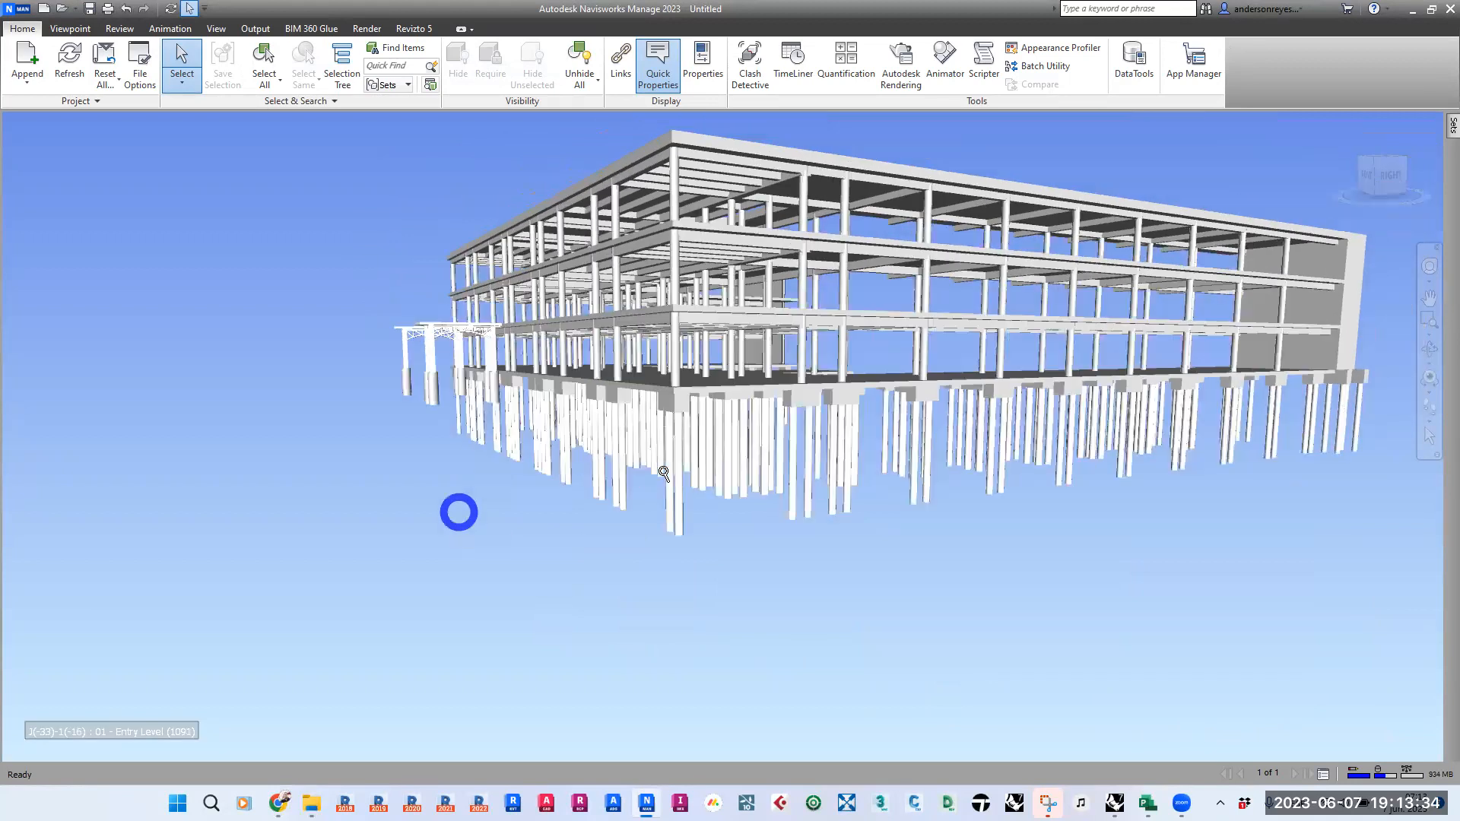
pyautogui.scroll(3, 662, 472)
pyautogui.keyDown('shift'); pyautogui.moveTo(400, 460); pyautogui.dragTo(516, 496, button='middle'); pyautogui.keyUp('shift')
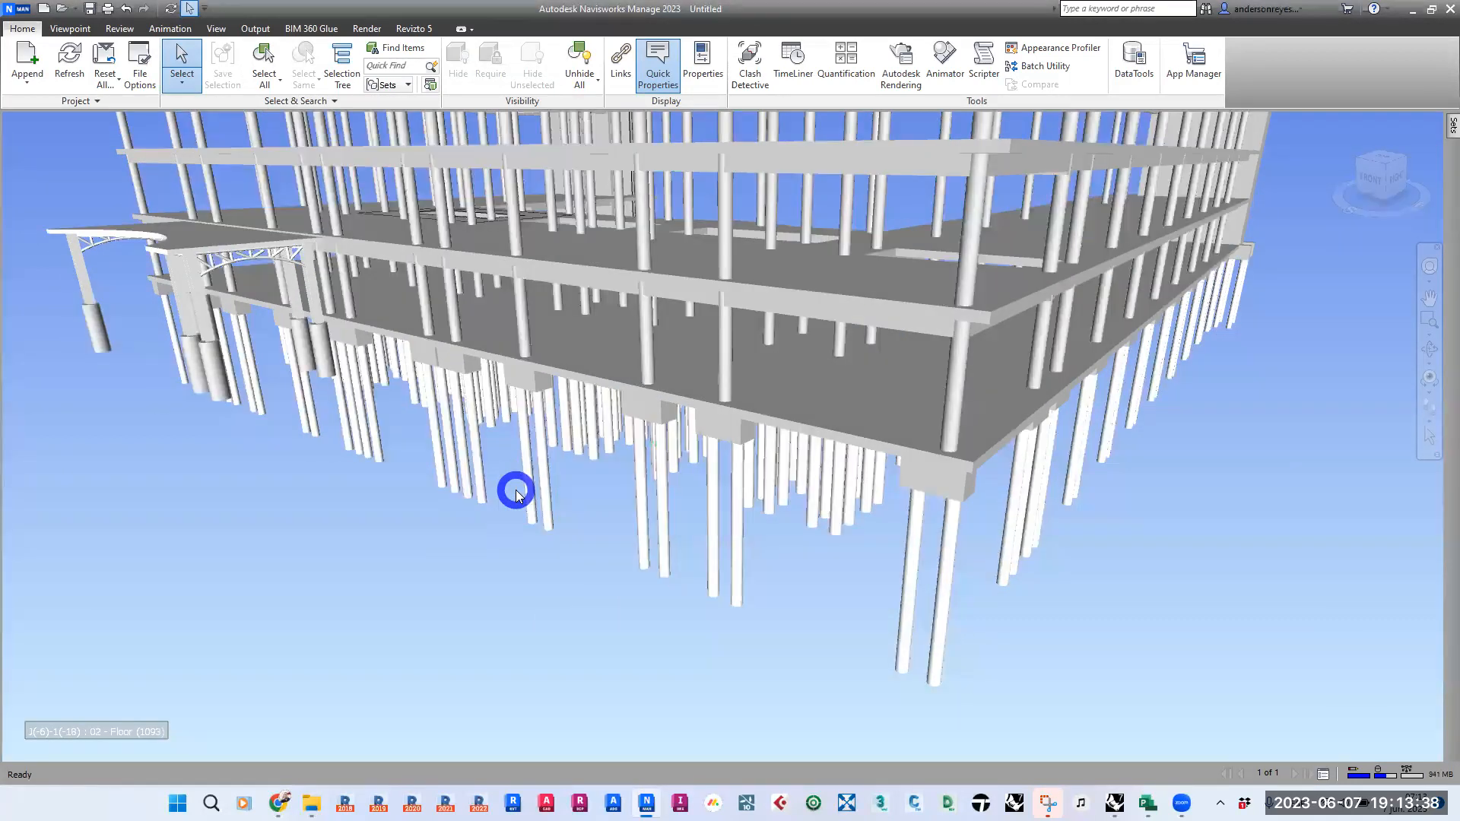
pyautogui.keyDown('shift'); pyautogui.moveTo(873, 573); pyautogui.dragTo(829, 562, button='middle'); pyautogui.keyUp('shift')
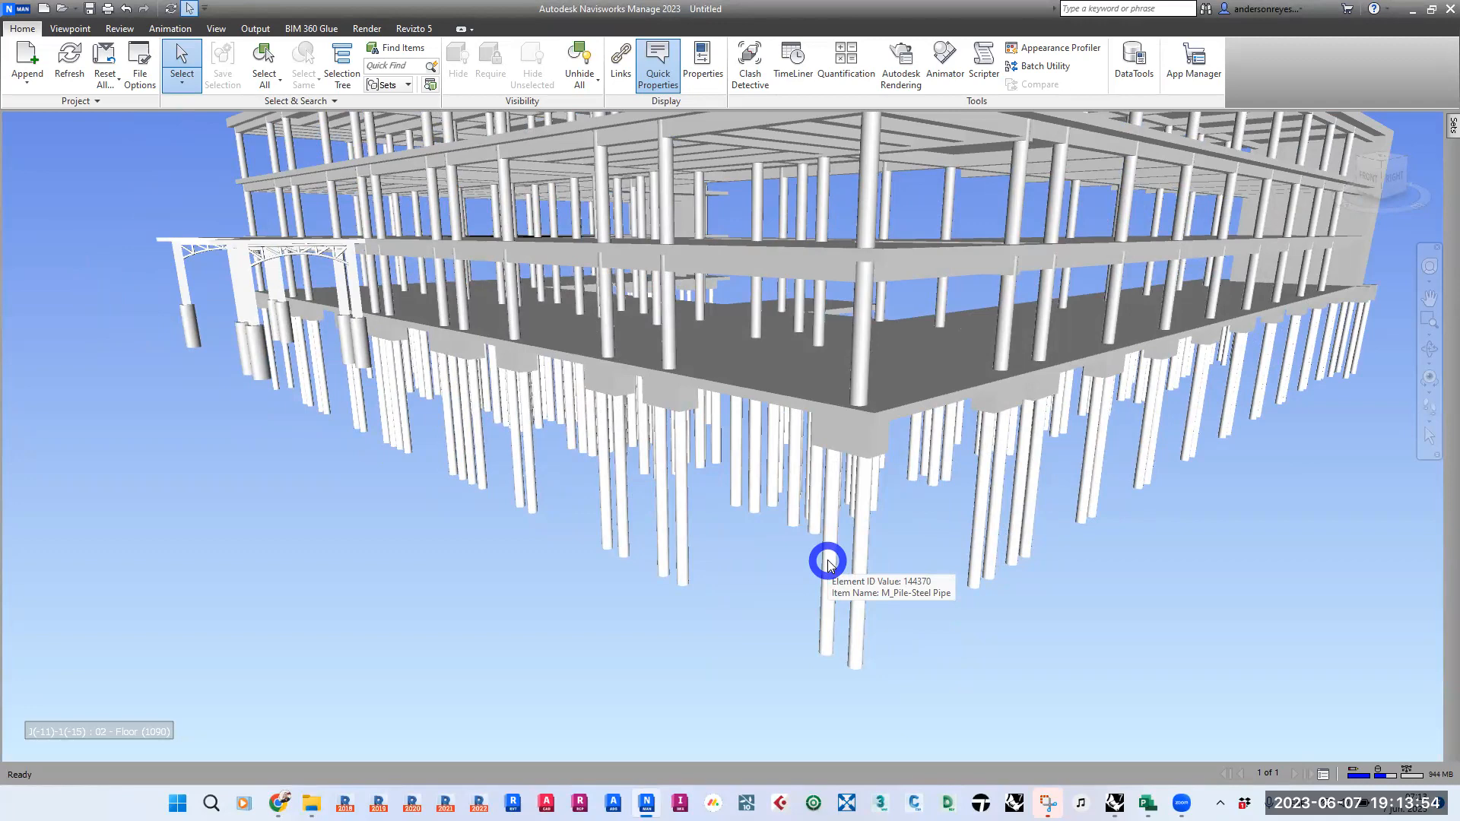
pyautogui.moveTo(953, 616); pyautogui.dragTo(853, 607, button='middle')
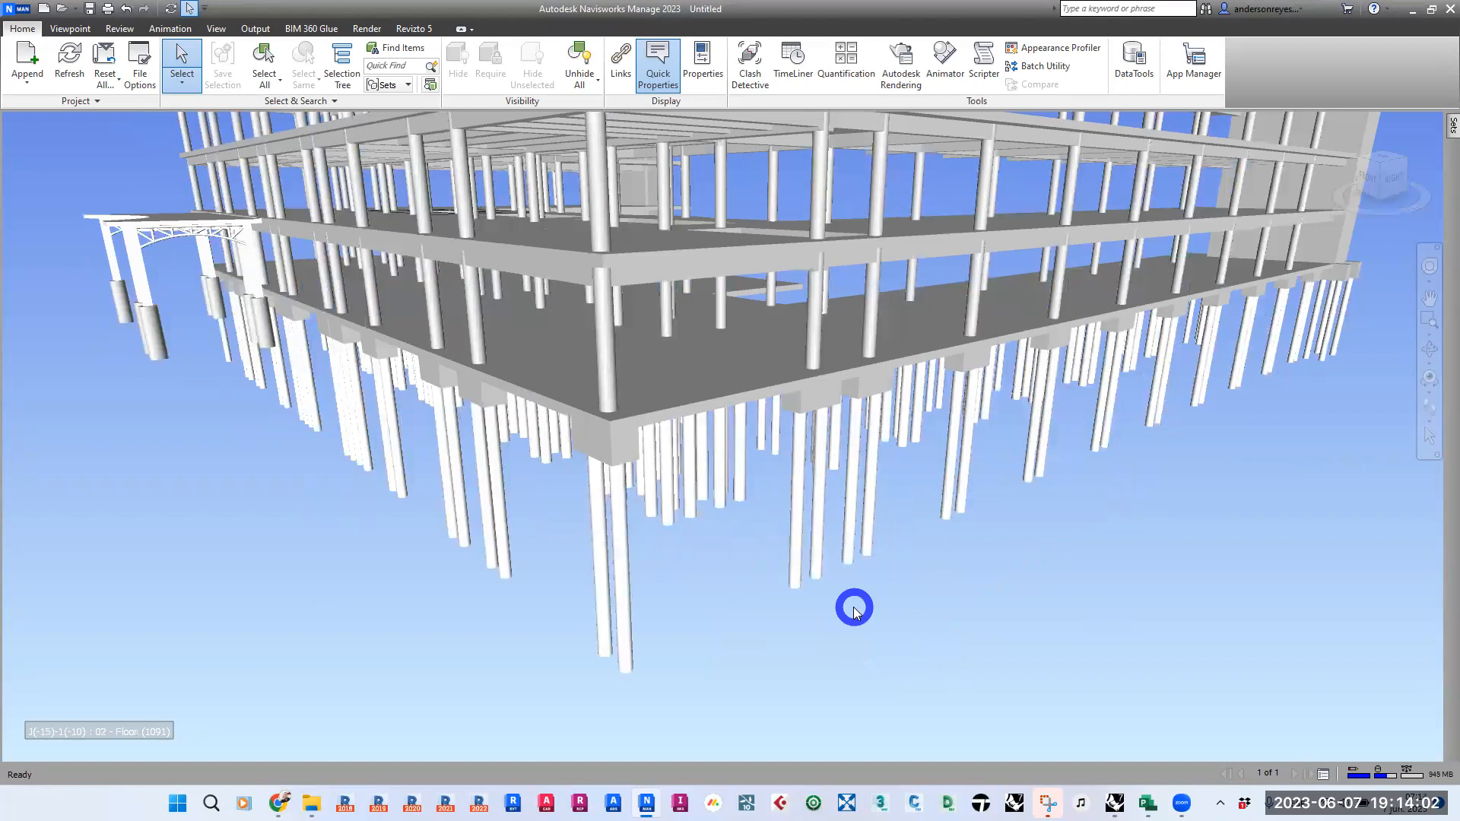
pyautogui.moveTo(856, 606); pyautogui.dragTo(968, 575, button='middle')
pyautogui.moveTo(935, 521); pyautogui.dragTo(883, 570, button='middle')
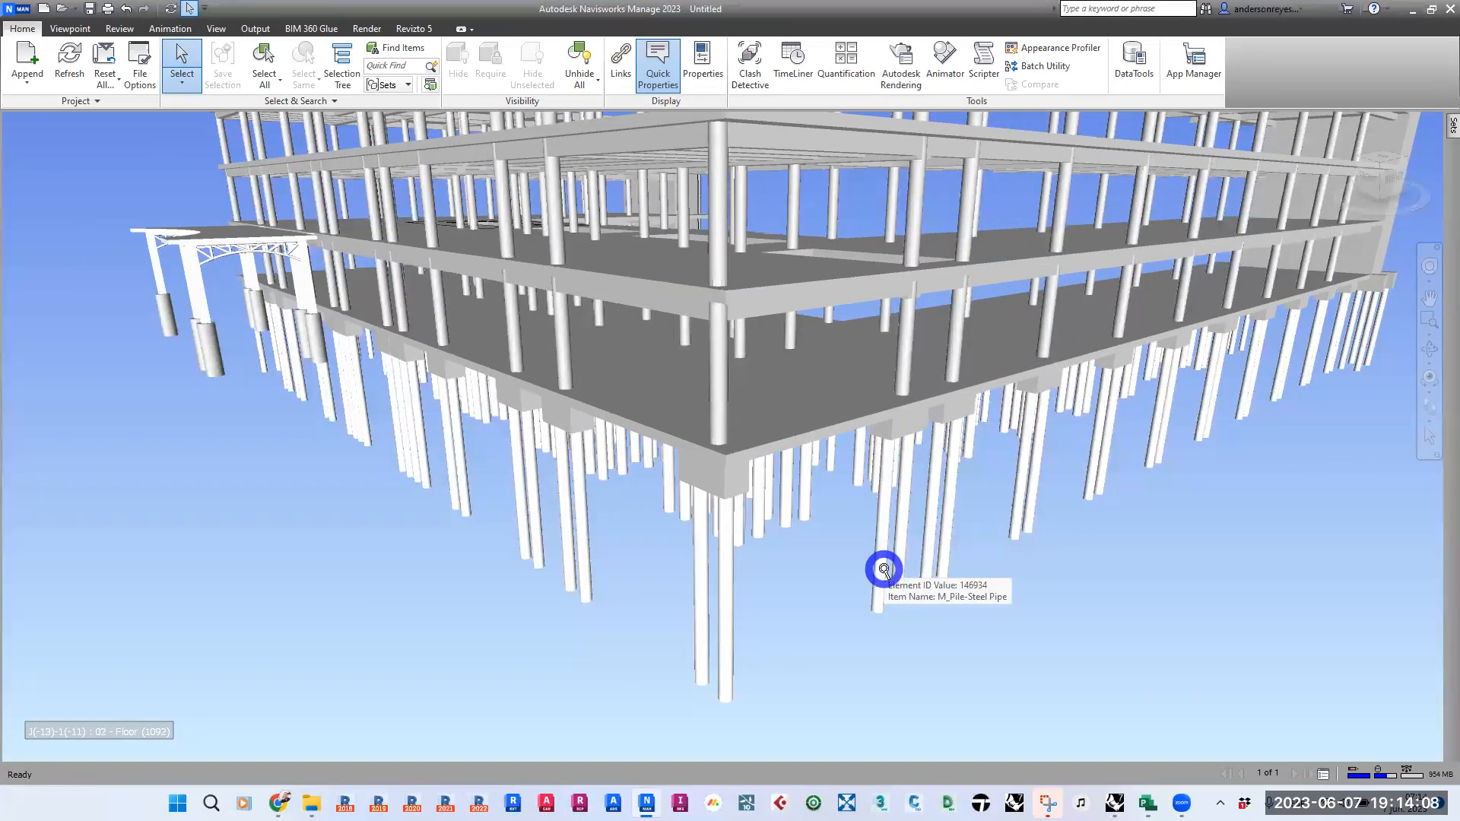
pyautogui.scroll(1, 884, 570)
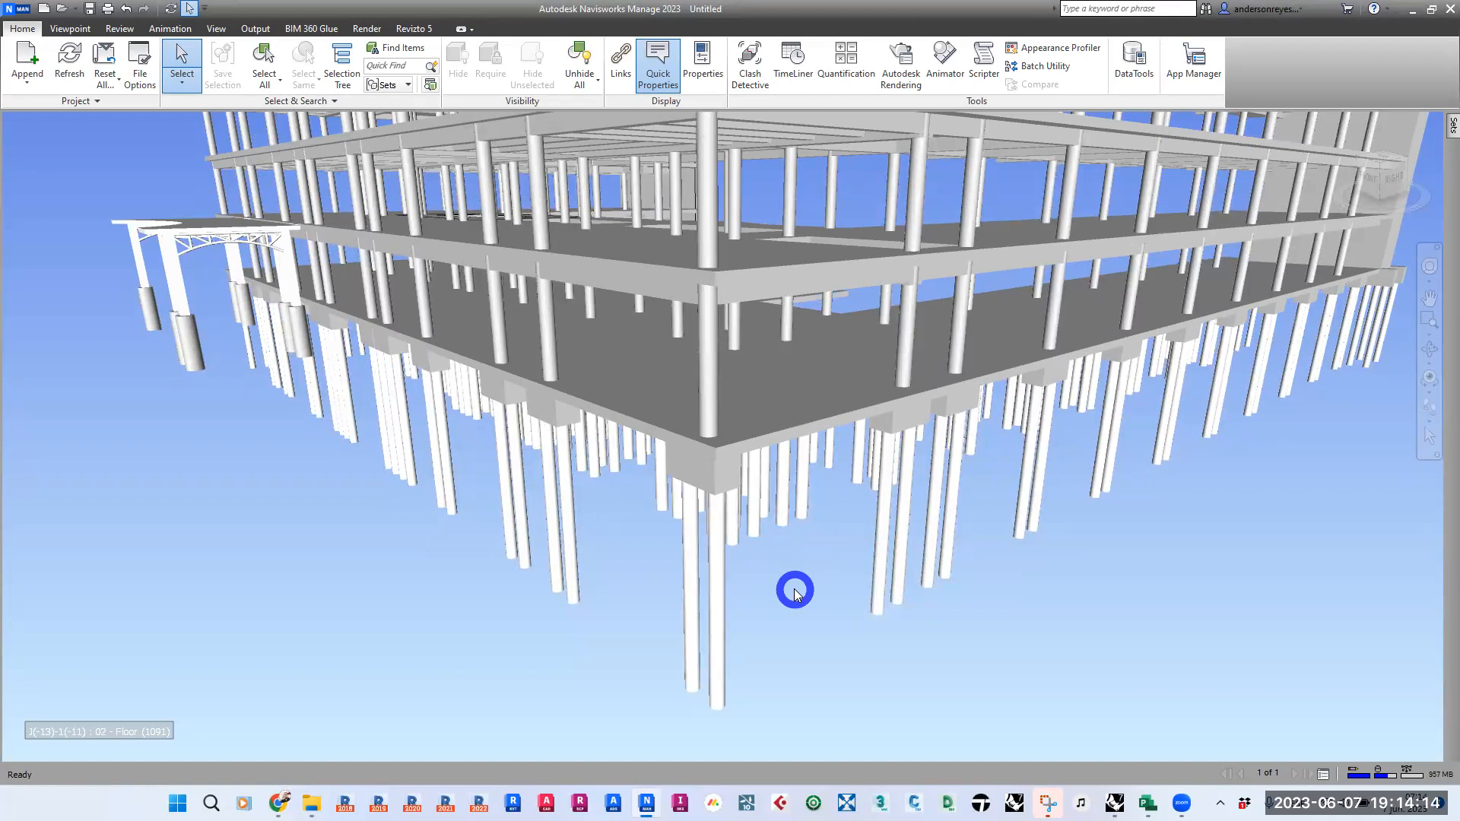
pyautogui.moveTo(795, 591); pyautogui.dragTo(751, 575, button='middle')
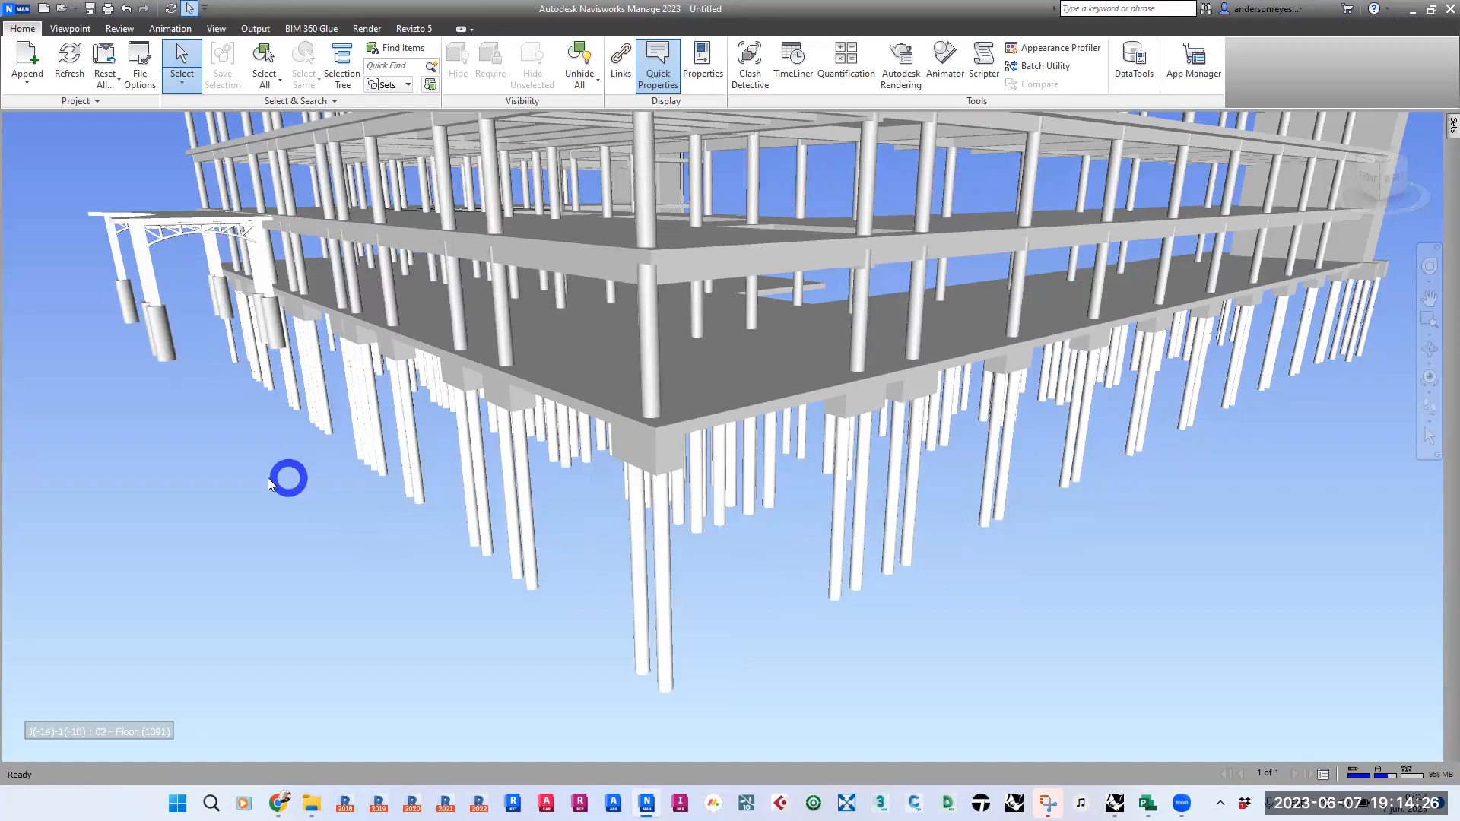
# - Open the TimeLiner tool for the appended structural model
pyautogui.click(791, 61)
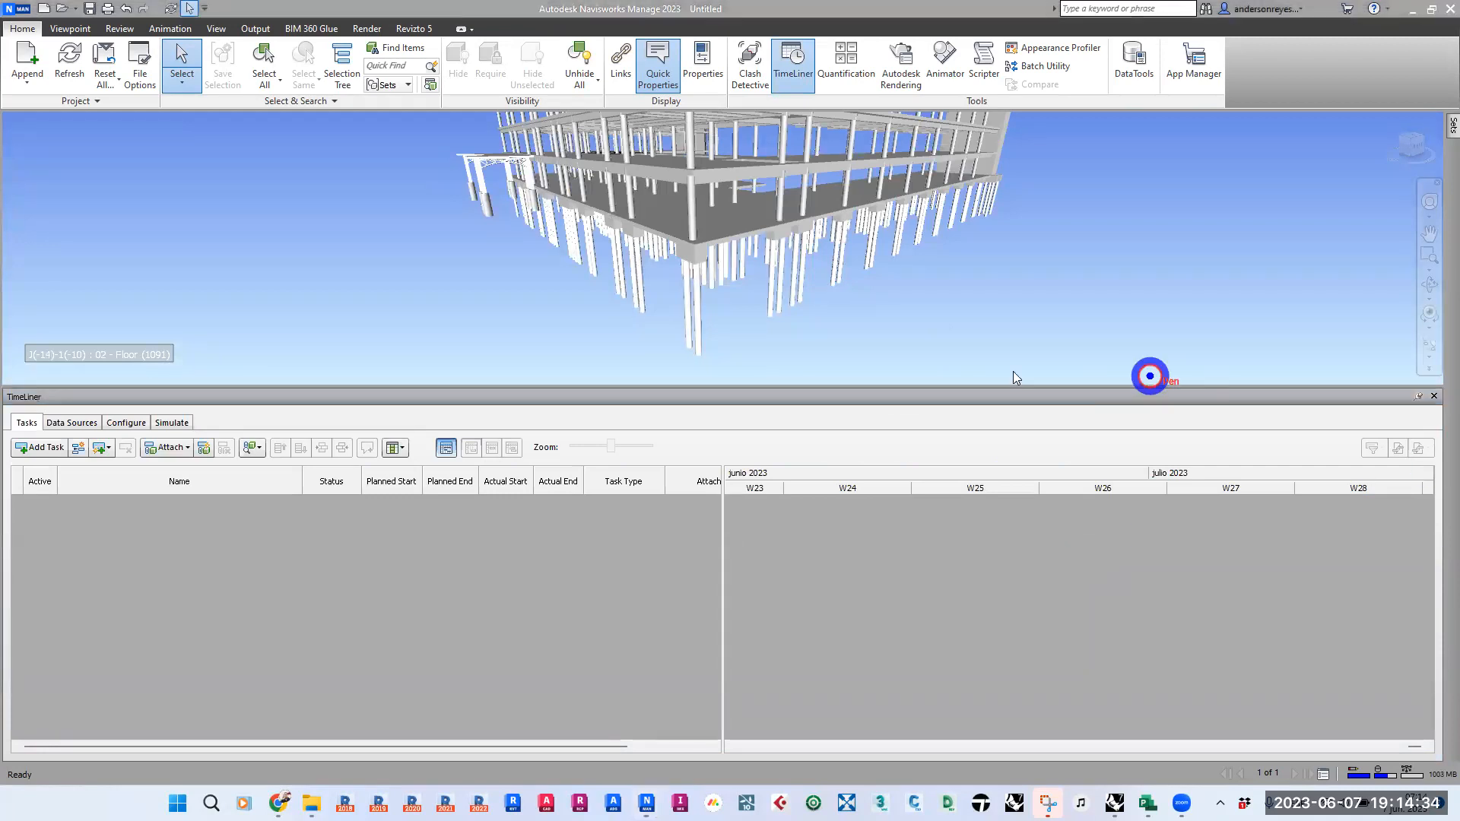
pyautogui.moveTo(11, 382)
pyautogui.mouseDown()
pyautogui.moveTo(50, 395)
pyautogui.moveTo(21, 380)
pyautogui.mouseUp()
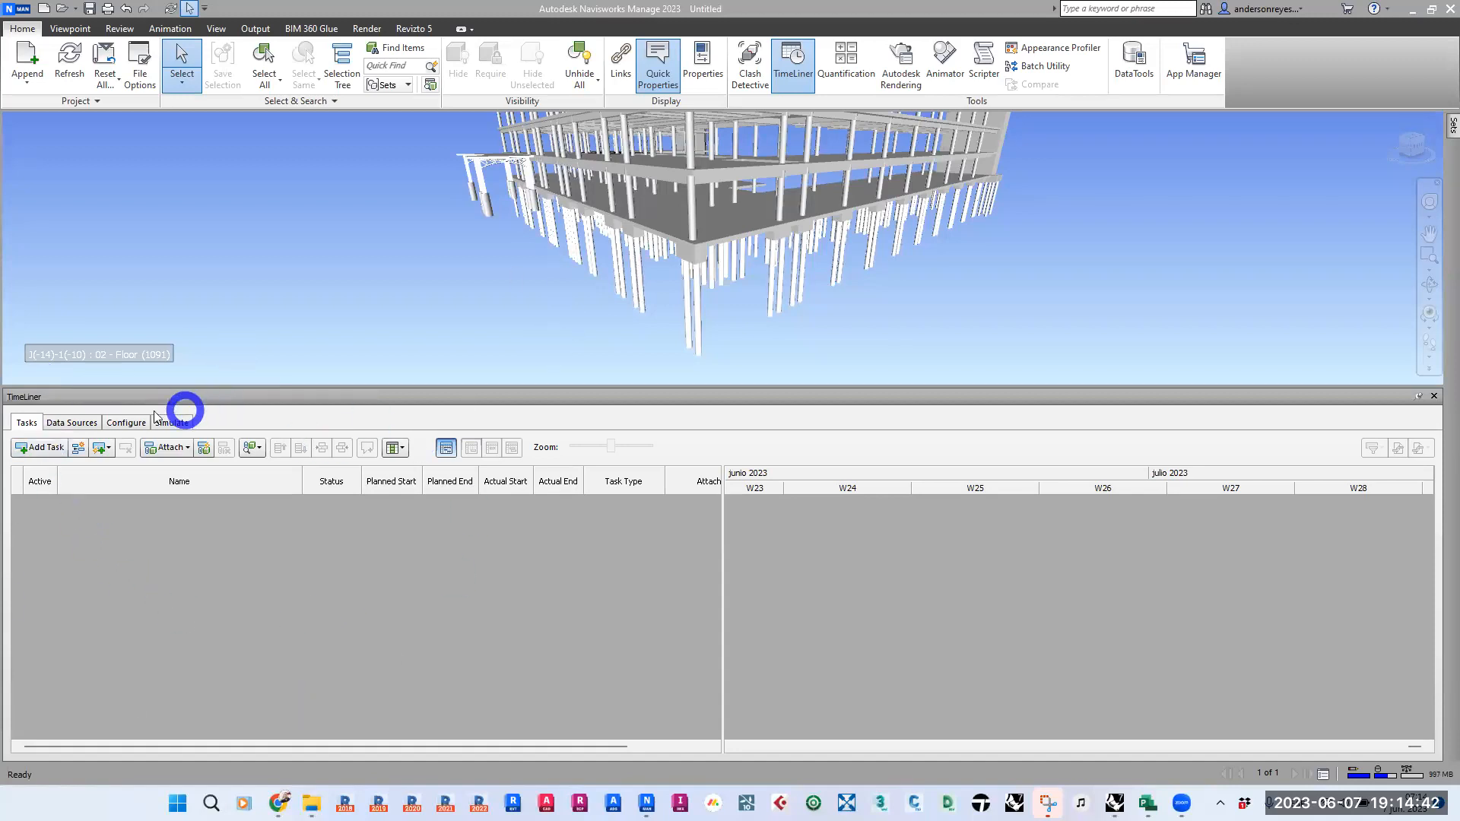
# - Review TimeLiner's Tasks, Data Sources, Configure and Simulate sections, ending on the task list
pyautogui.click(60, 423)
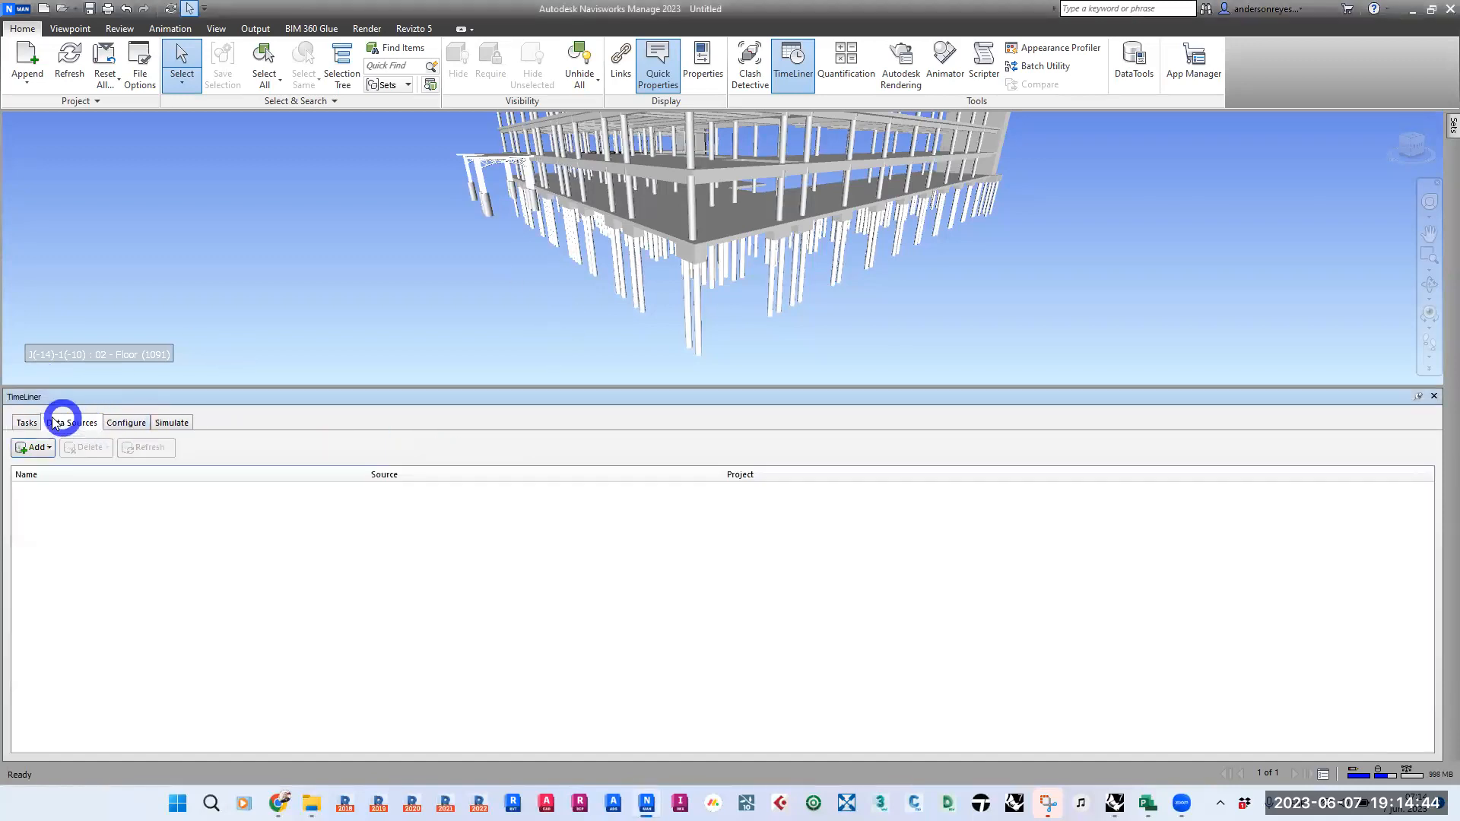
pyautogui.click(28, 422)
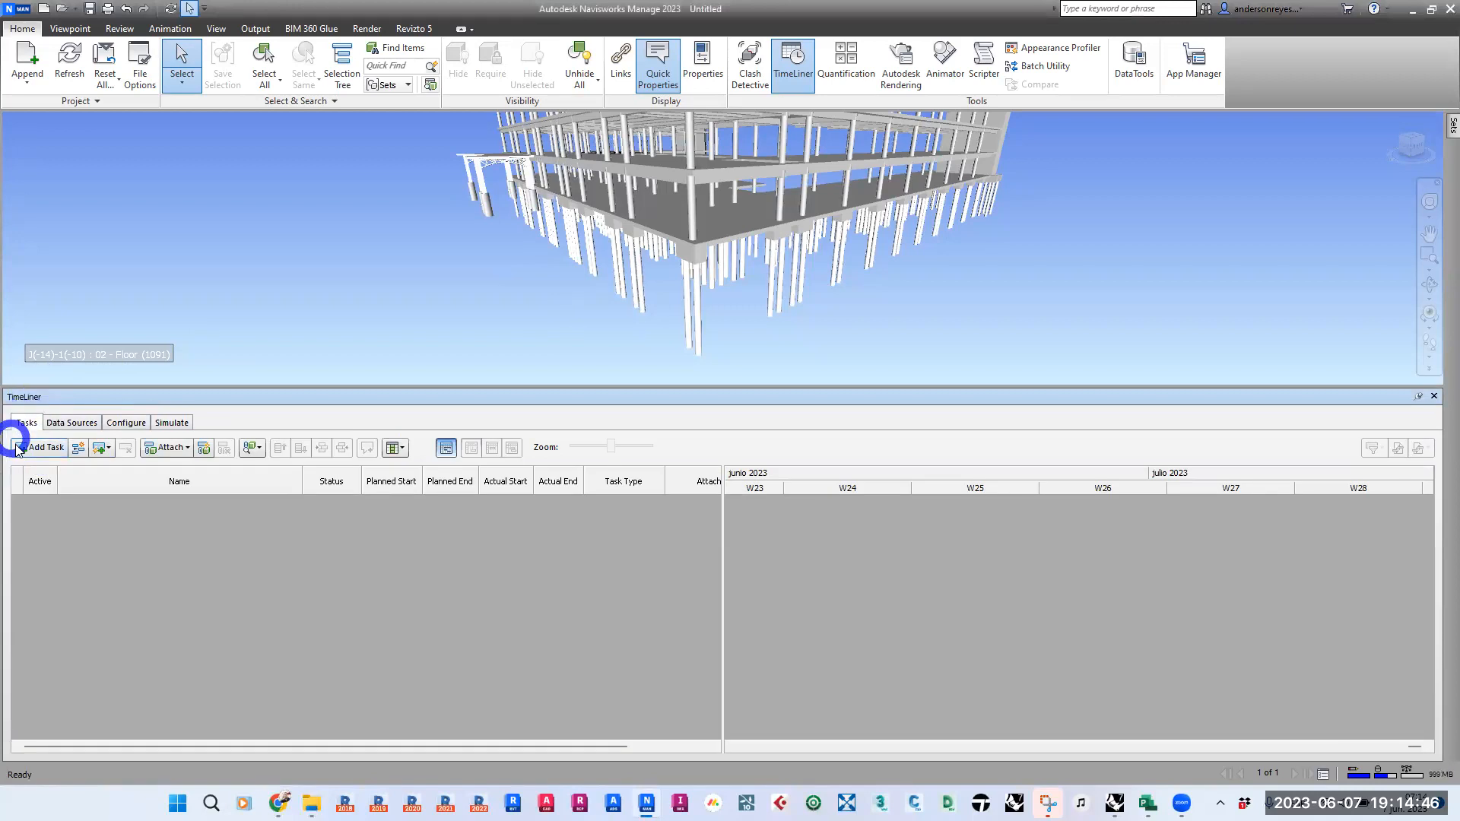
pyautogui.click(64, 423)
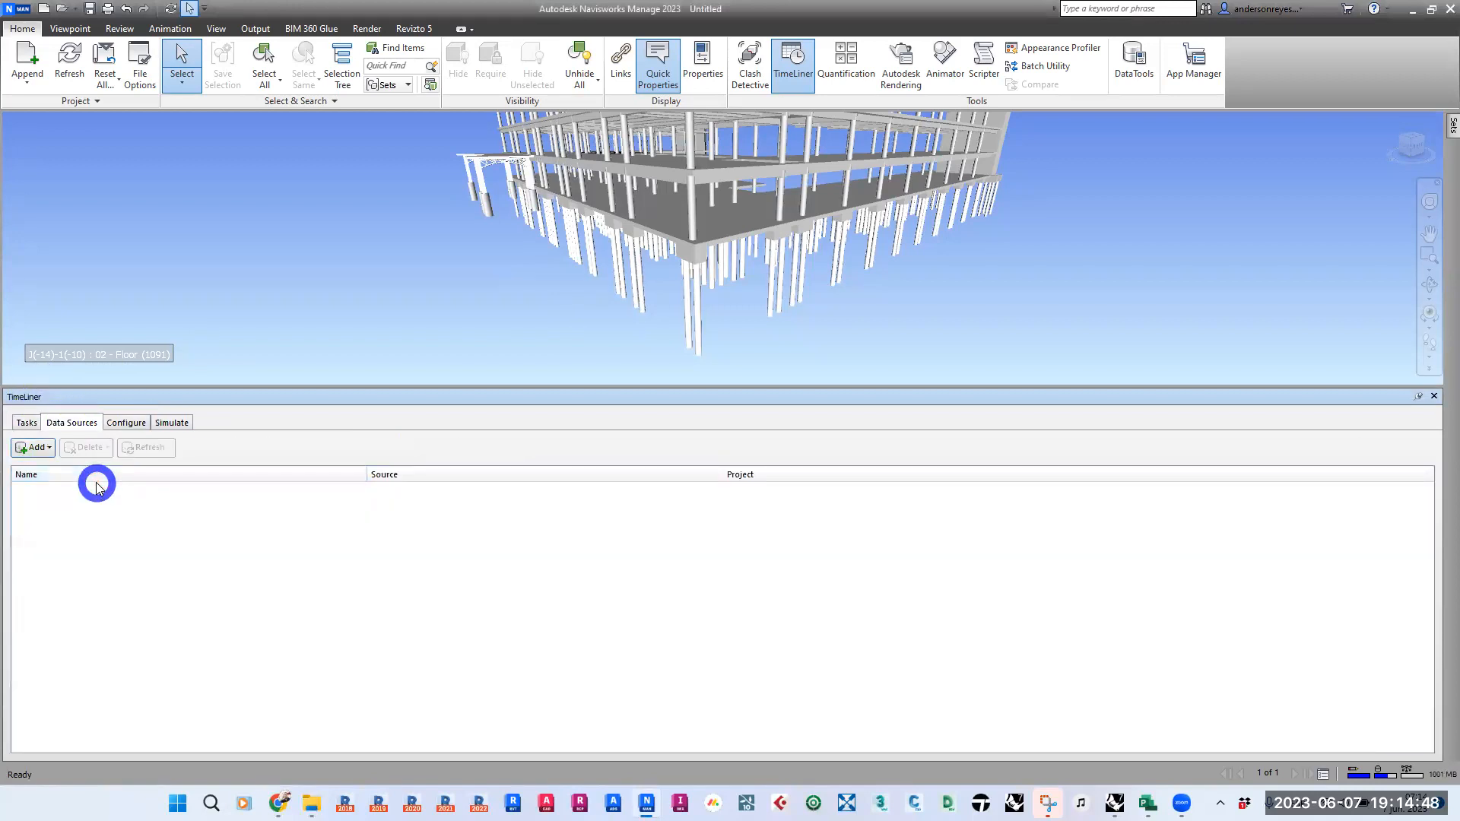
pyautogui.click(122, 423)
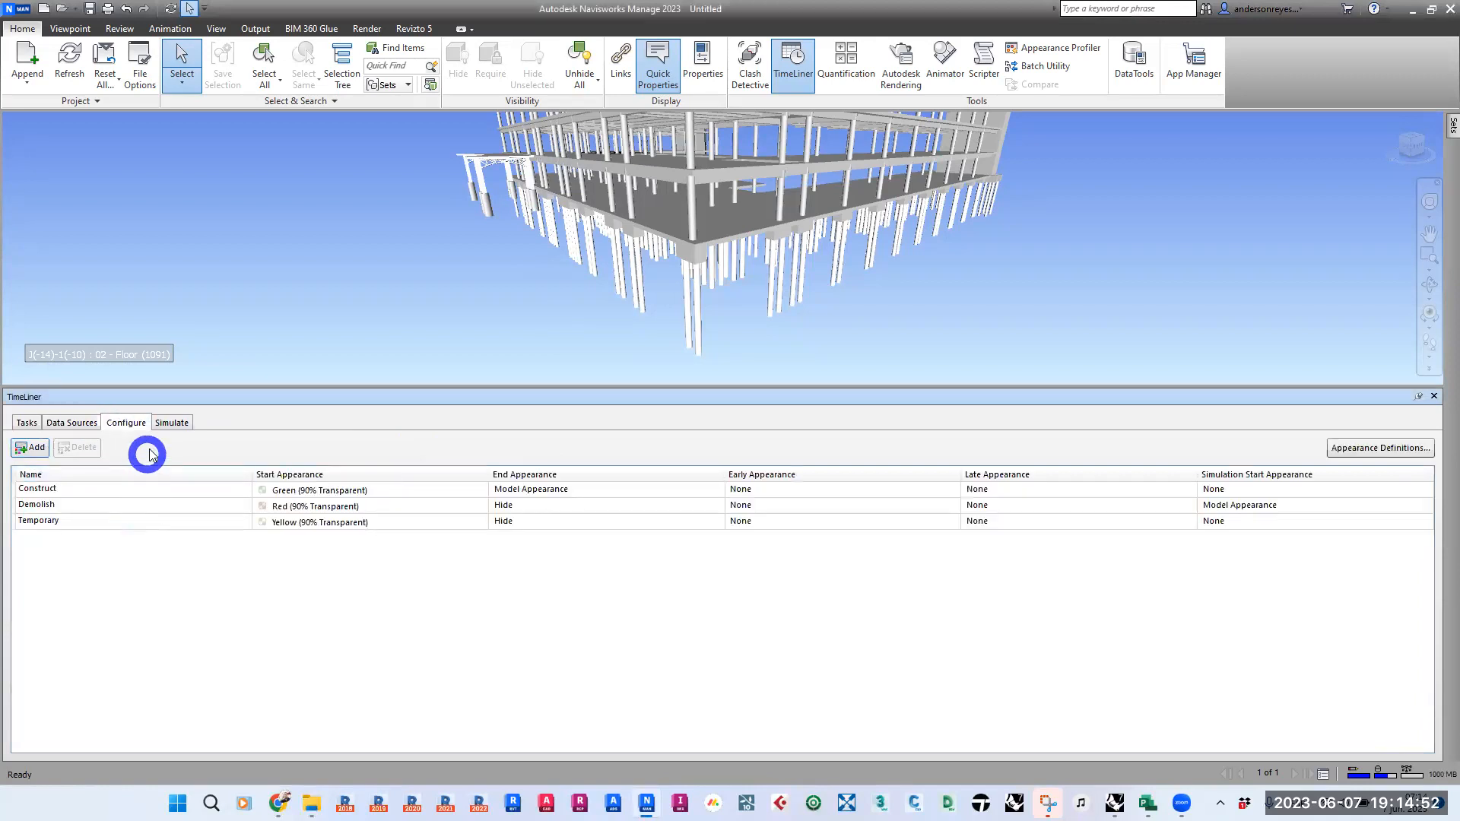
pyautogui.click(171, 422)
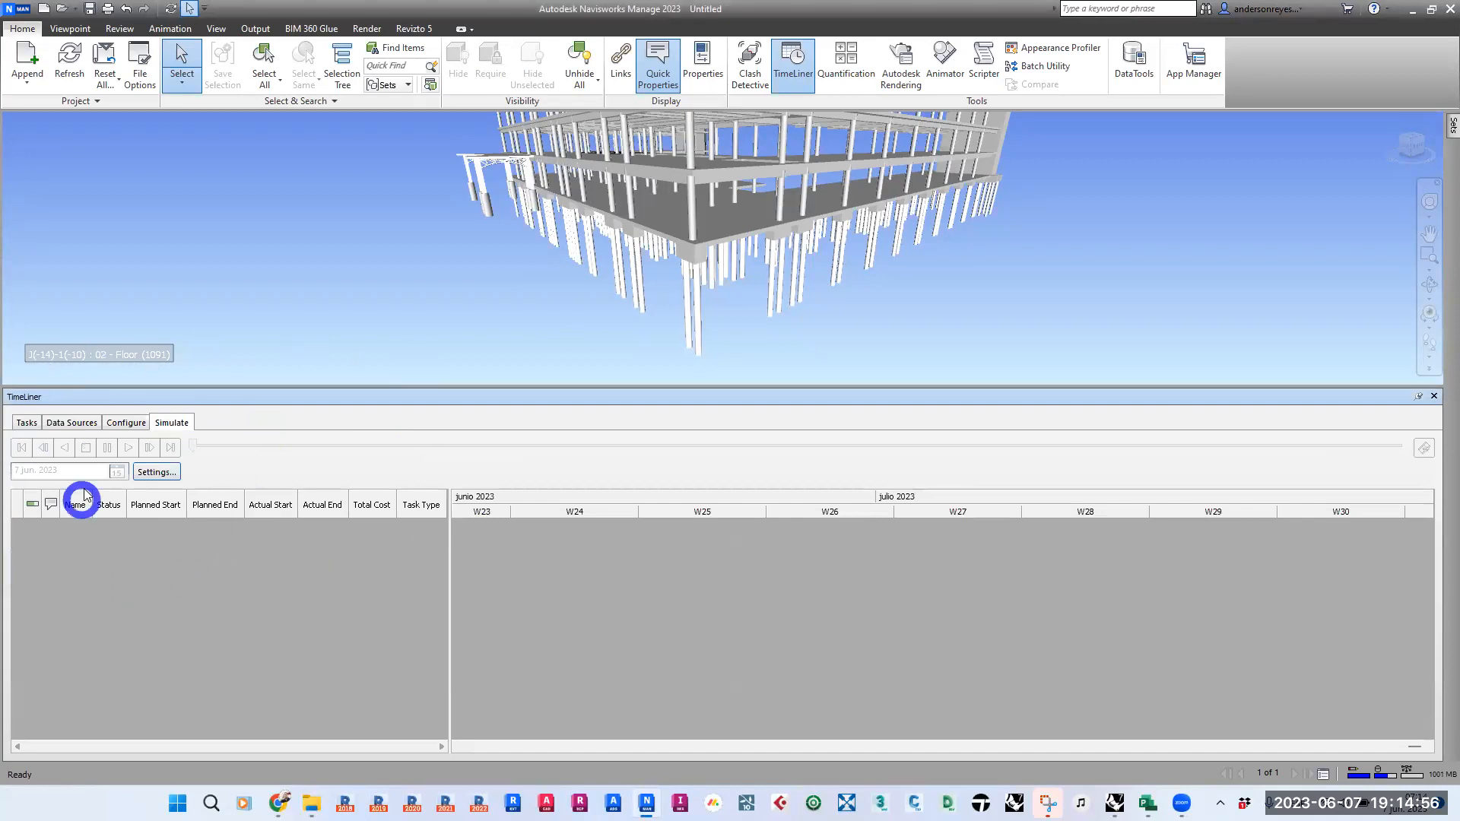
pyautogui.click(26, 422)
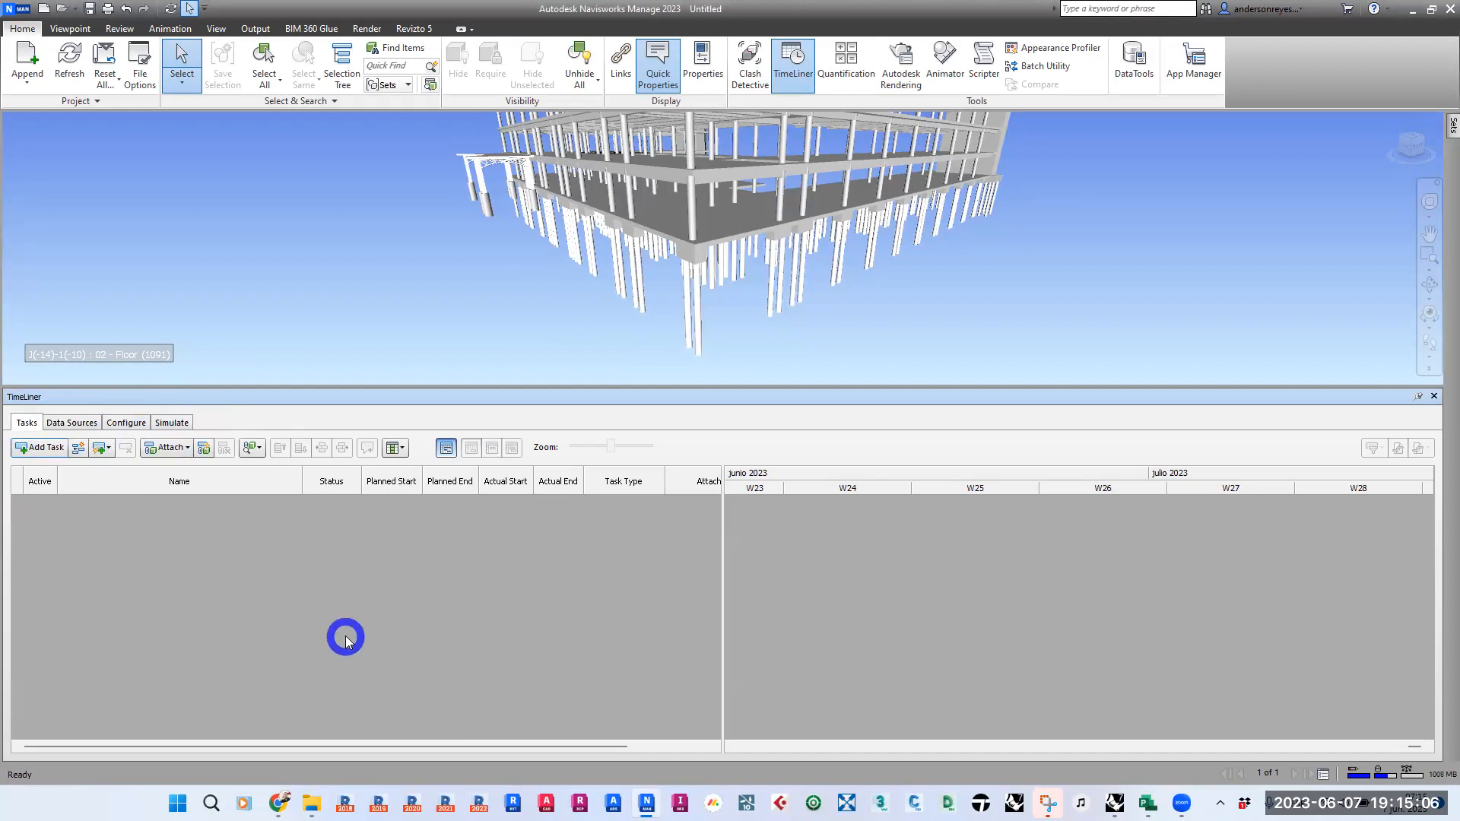
pyautogui.click(58, 421)
pyautogui.click(19, 423)
pyautogui.click(66, 422)
pyautogui.click(26, 423)
pyautogui.click(66, 422)
pyautogui.click(27, 422)
pyautogui.click(71, 422)
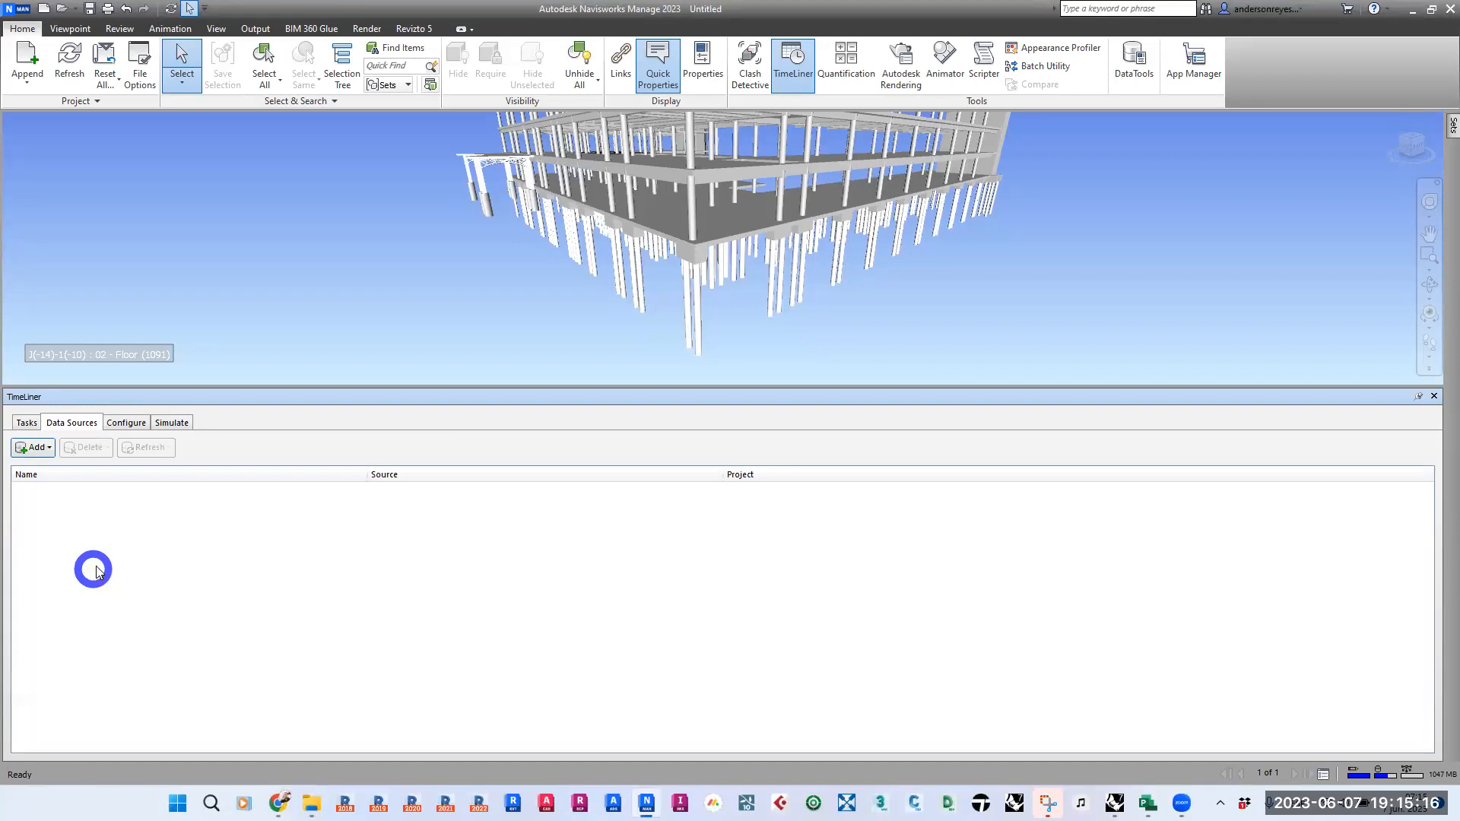
pyautogui.click(29, 424)
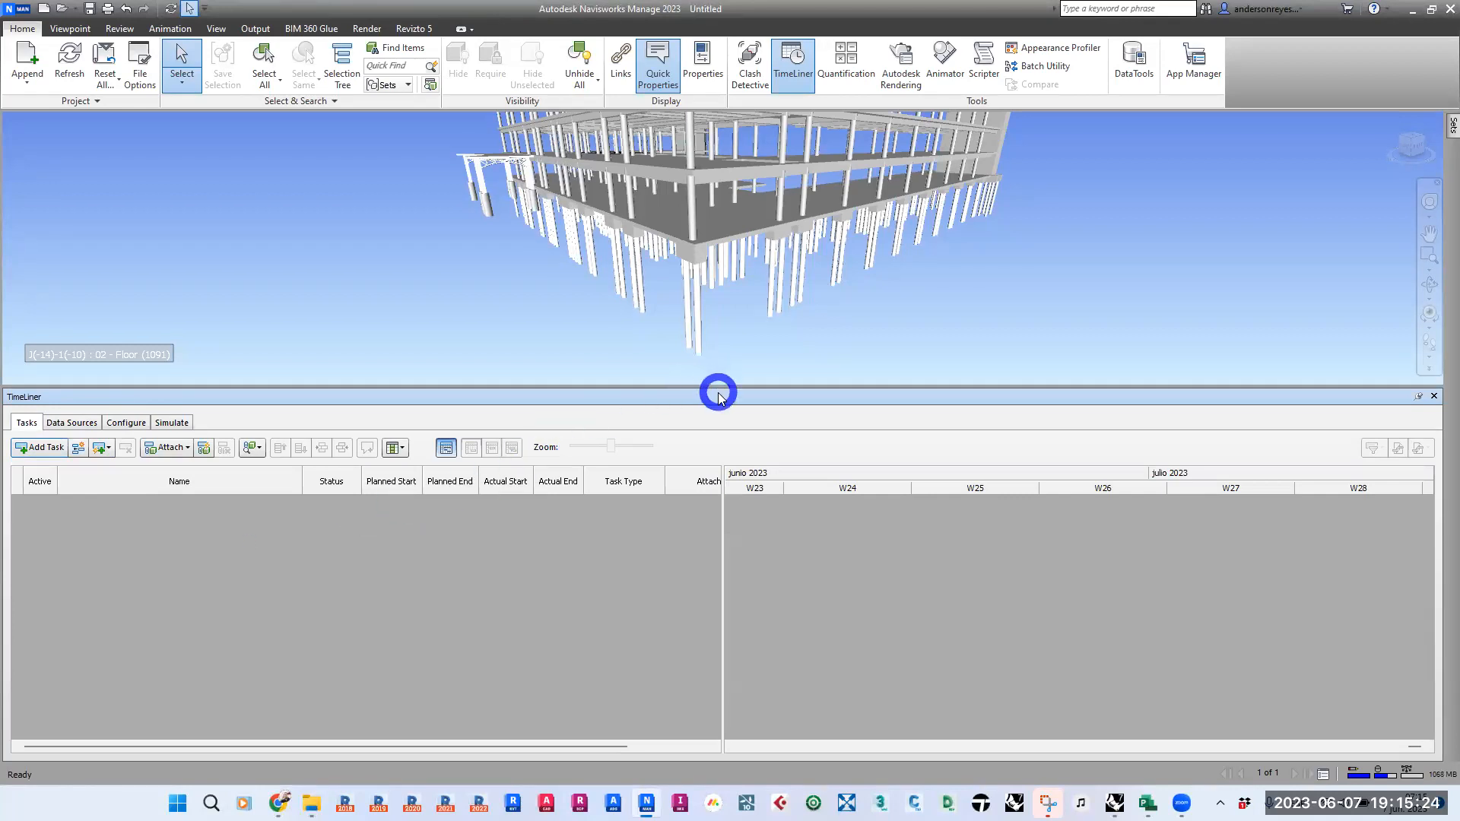
# - Enlarge the TimeLiner area and add a new task to the empty task list
pyautogui.moveTo(717, 388); pyautogui.dragTo(711, 321)
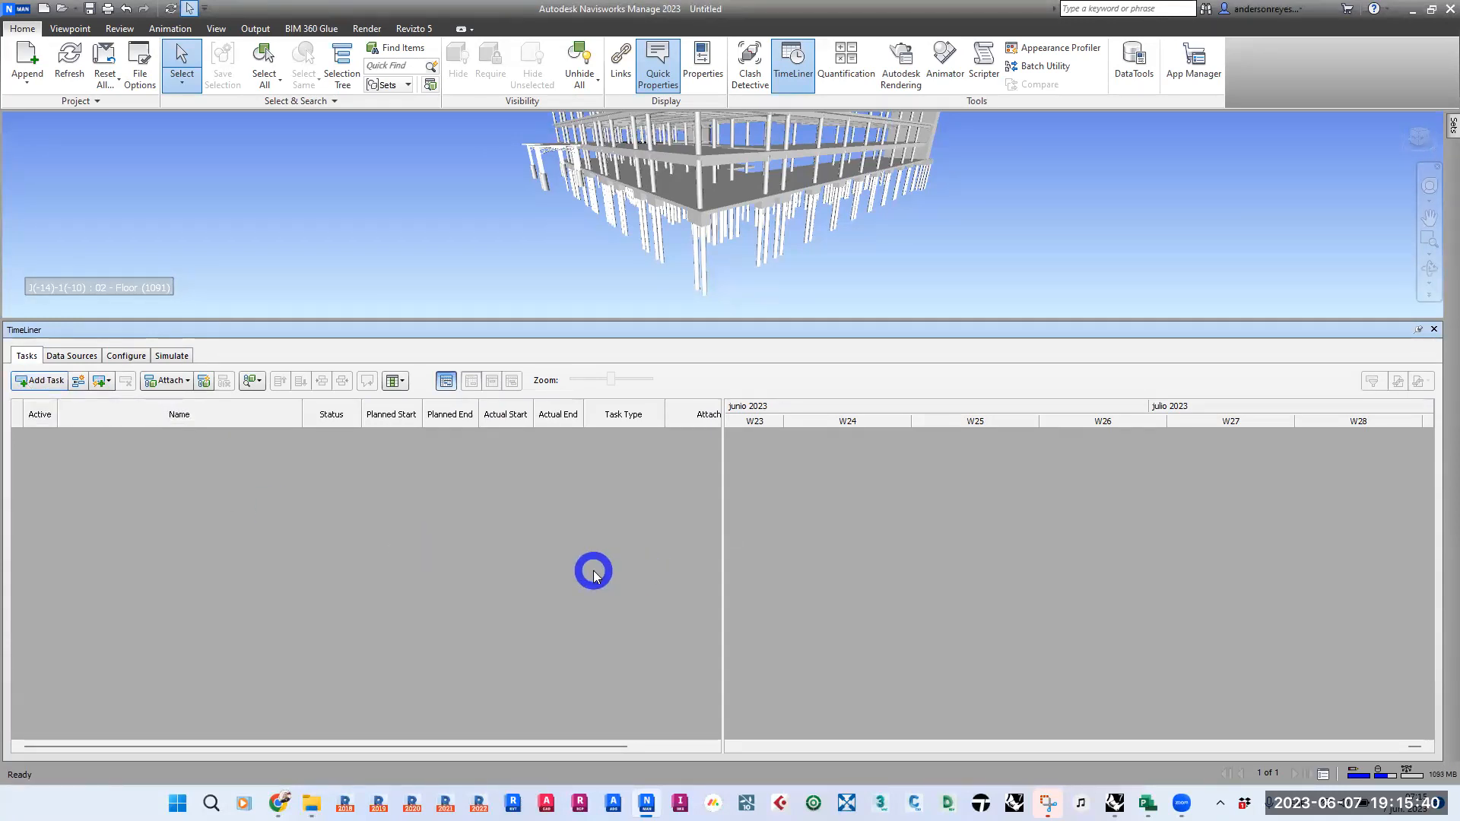
pyautogui.click(31, 382)
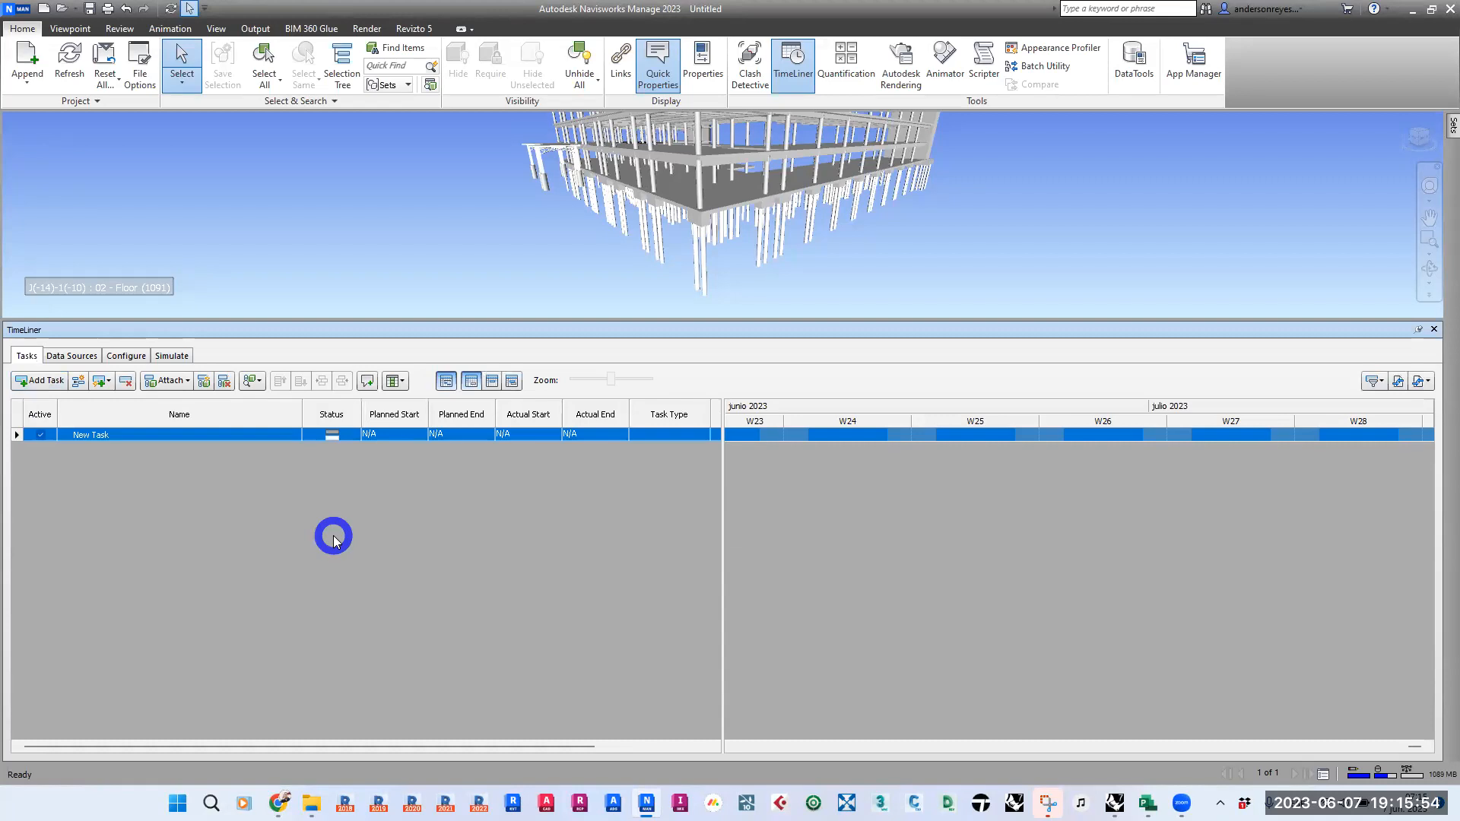
# - Toggle the new task's Active state off and back on
pyautogui.click(41, 435)
pyautogui.click(40, 438)
pyautogui.click(42, 436)
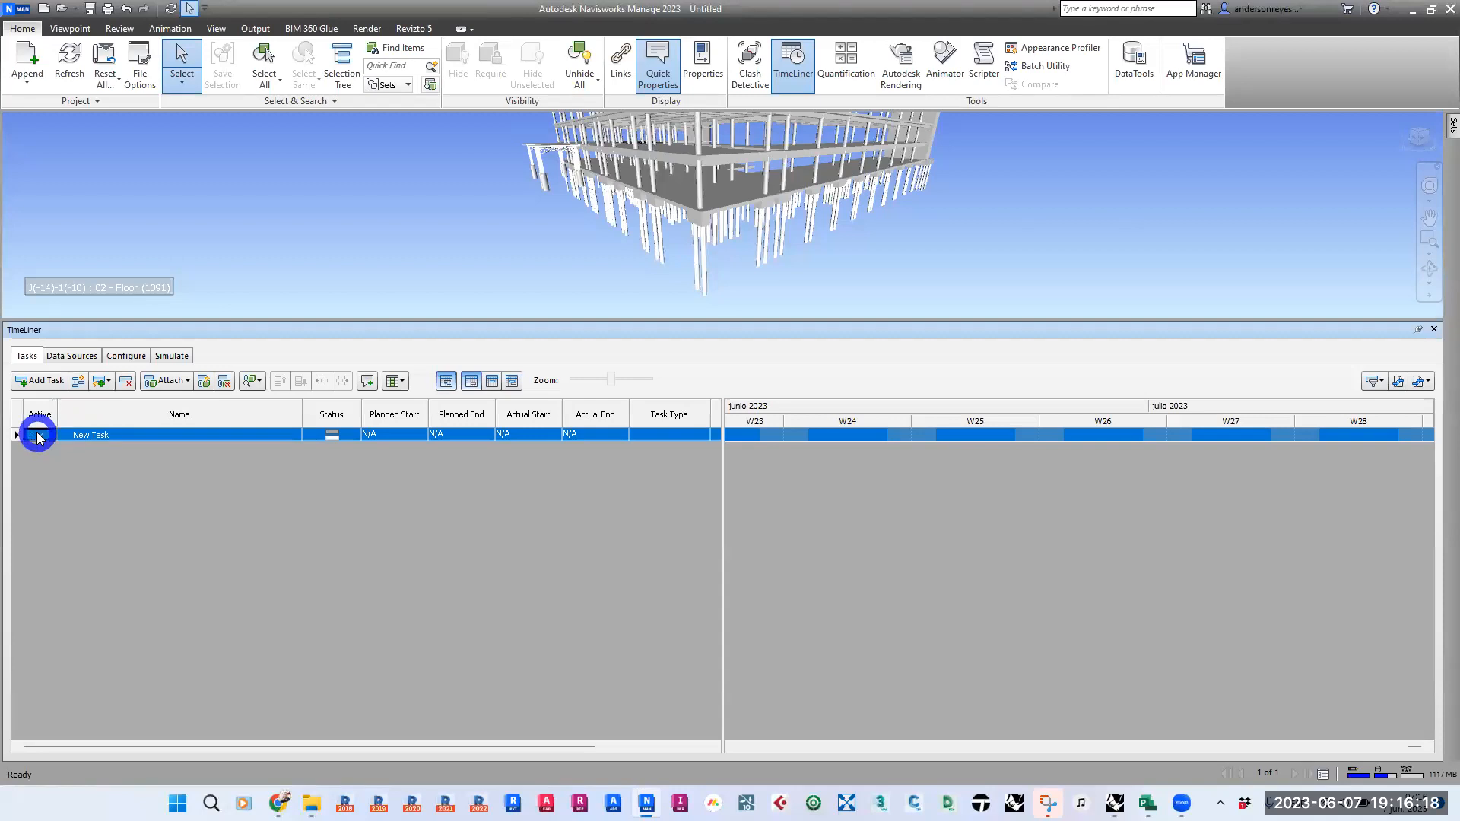
pyautogui.click(37, 436)
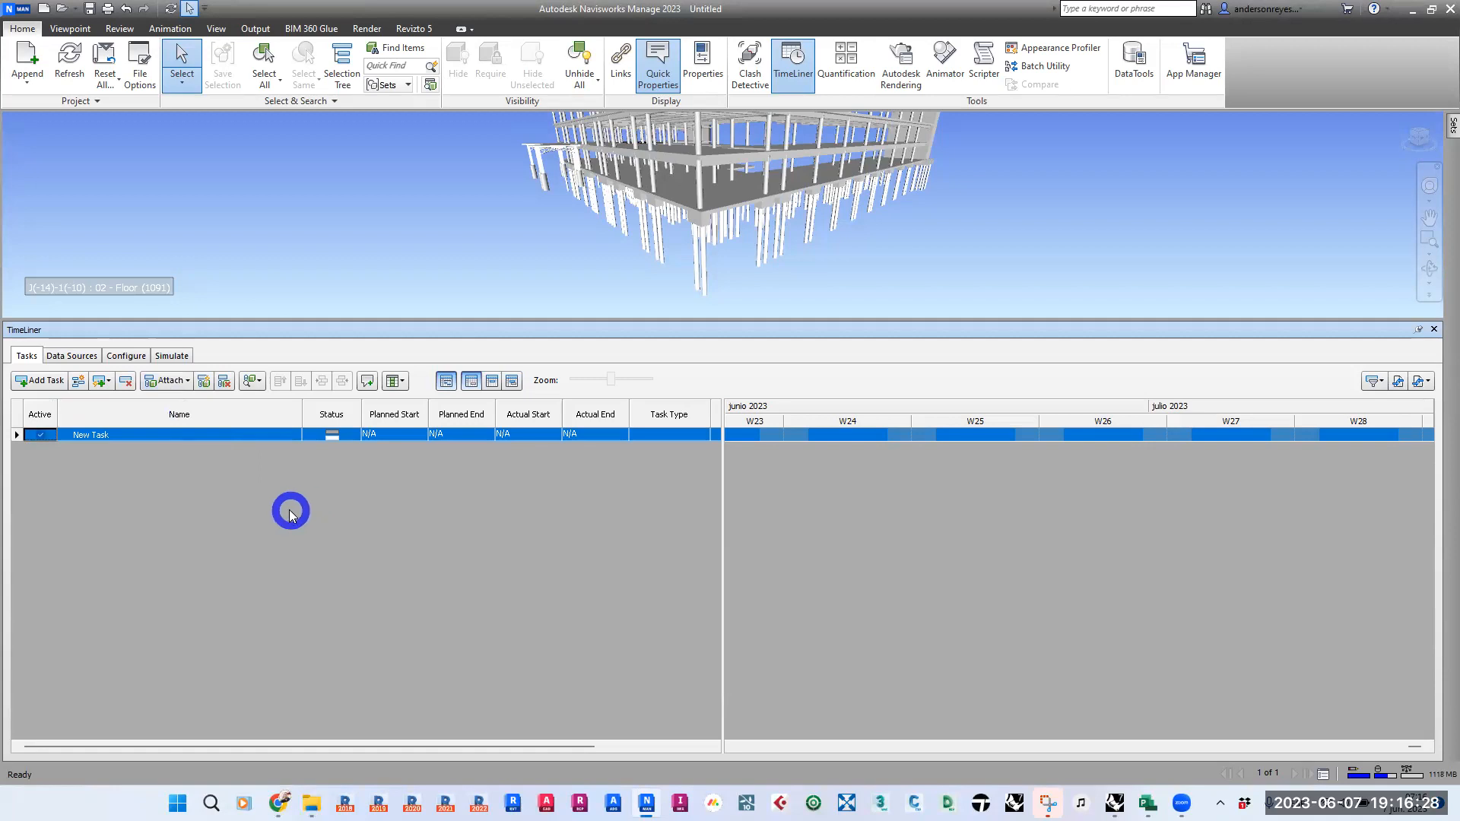
# - Examine the new task's Name, Status, Planned Start, Planned End and Actual Start fields
pyautogui.click(161, 436)
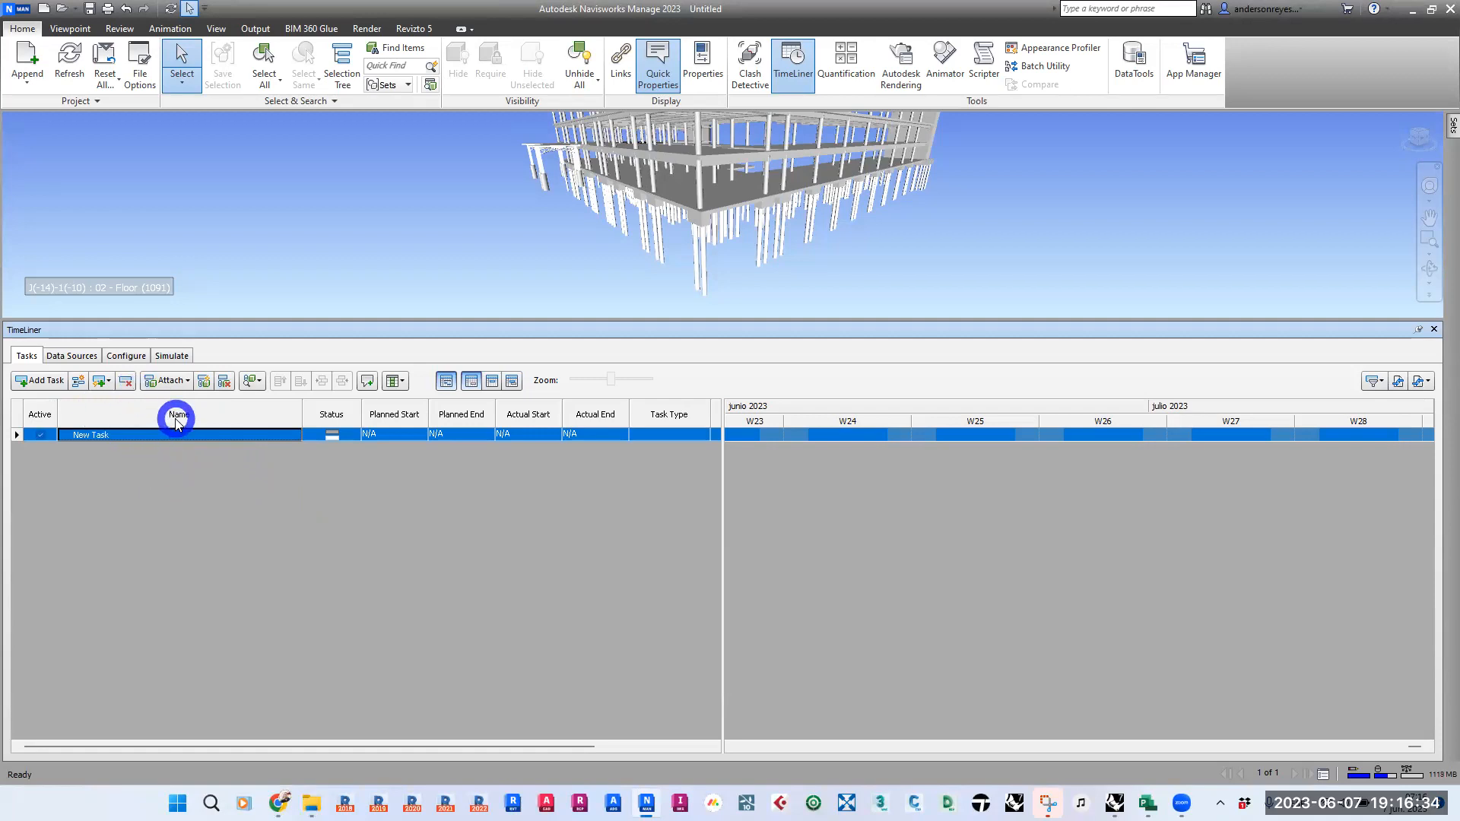
pyautogui.click(133, 439)
pyautogui.doubleClick(133, 439)
pyautogui.click(110, 484)
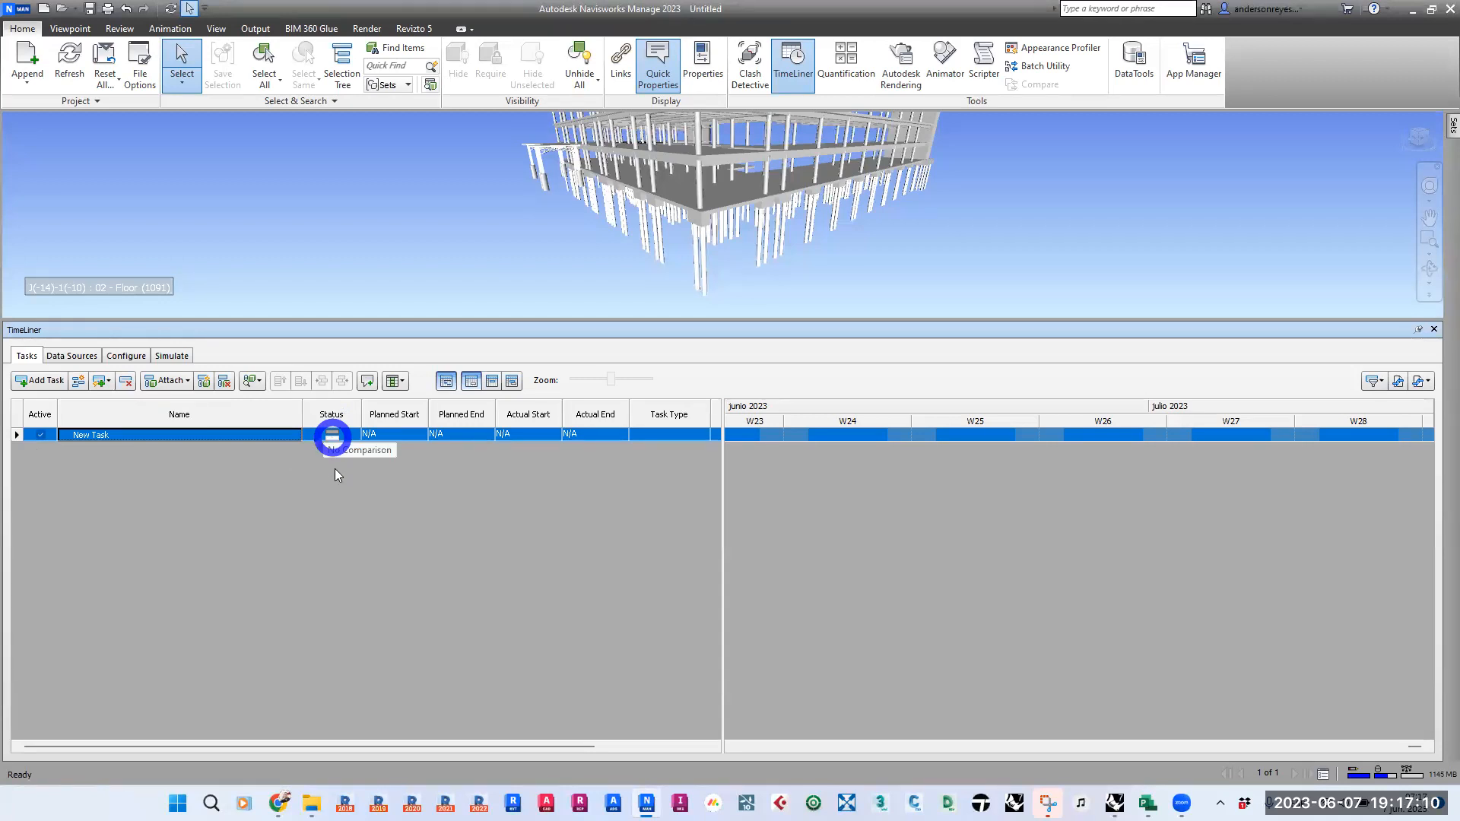
pyautogui.click(308, 434)
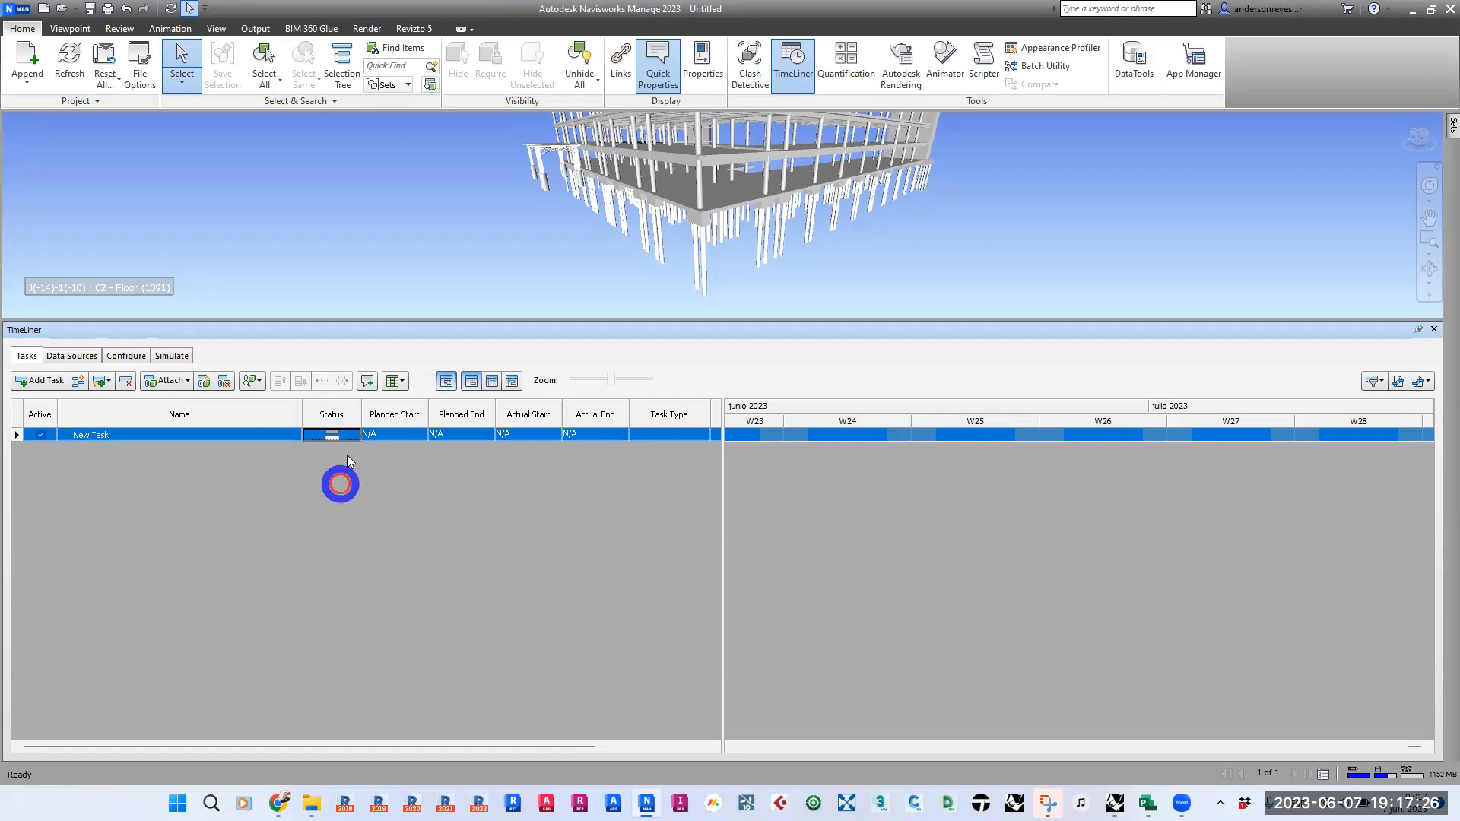
pyautogui.click(399, 412)
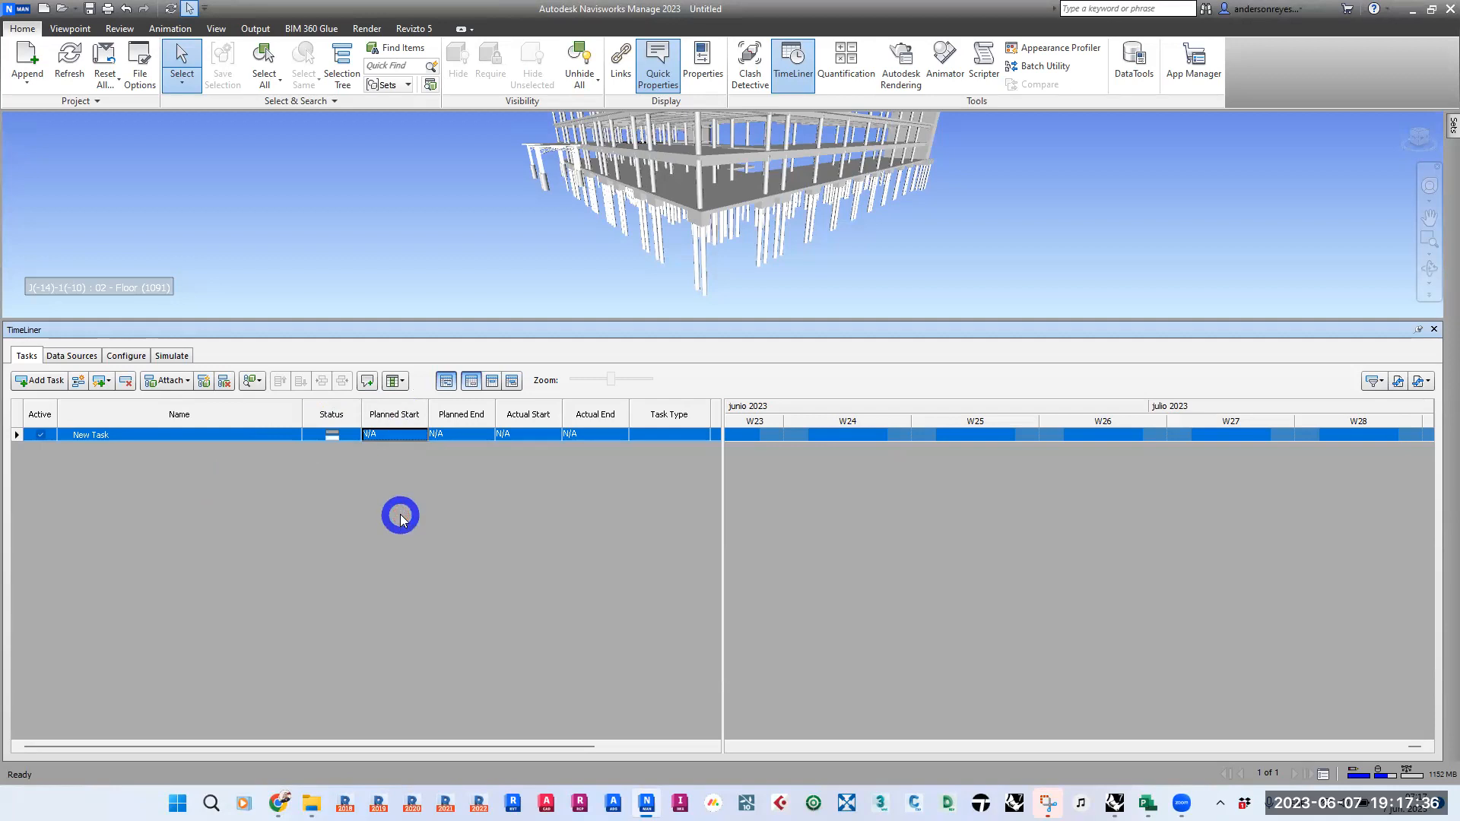
pyautogui.click(397, 431)
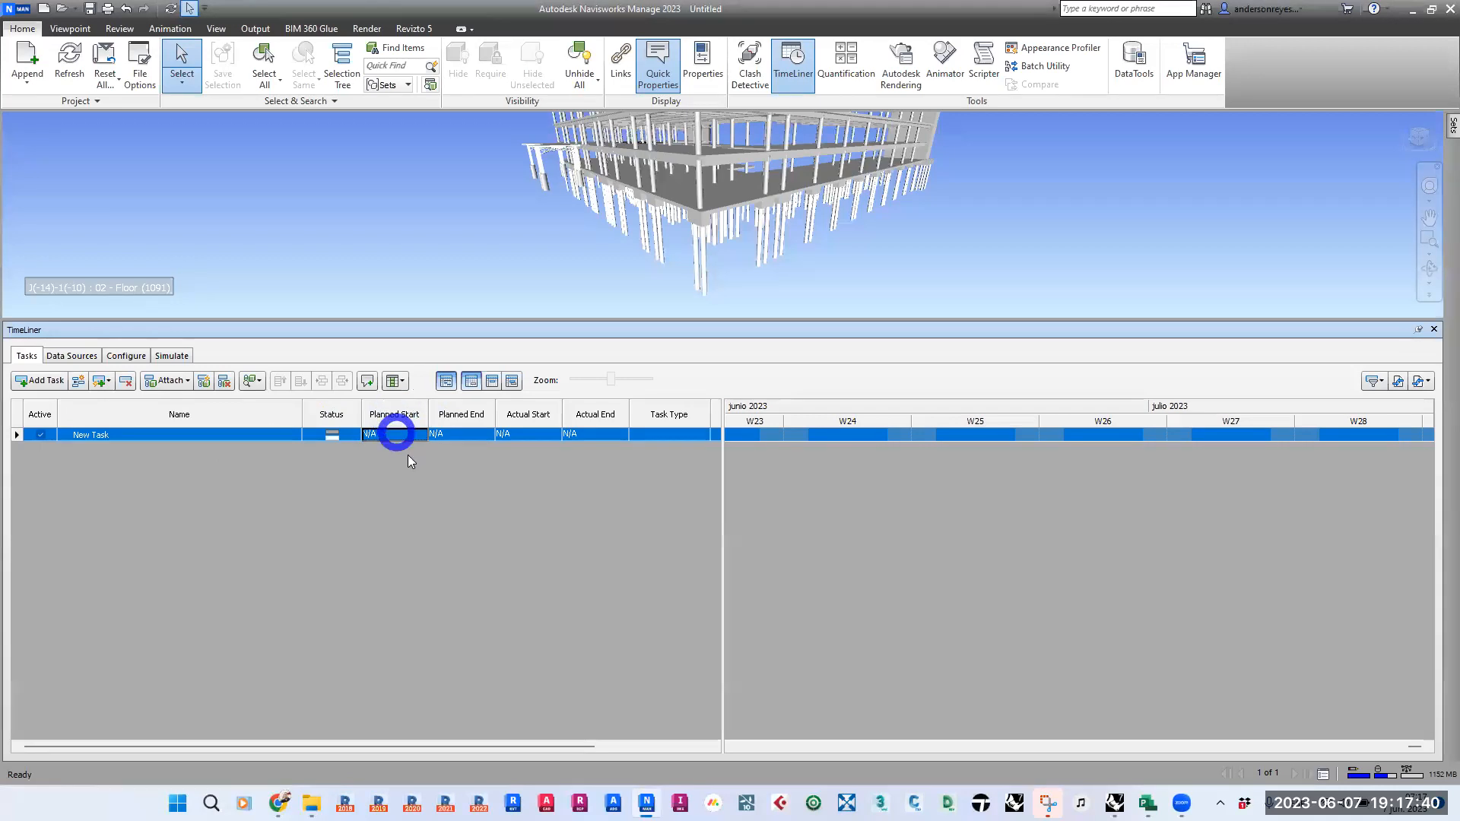
pyautogui.click(462, 433)
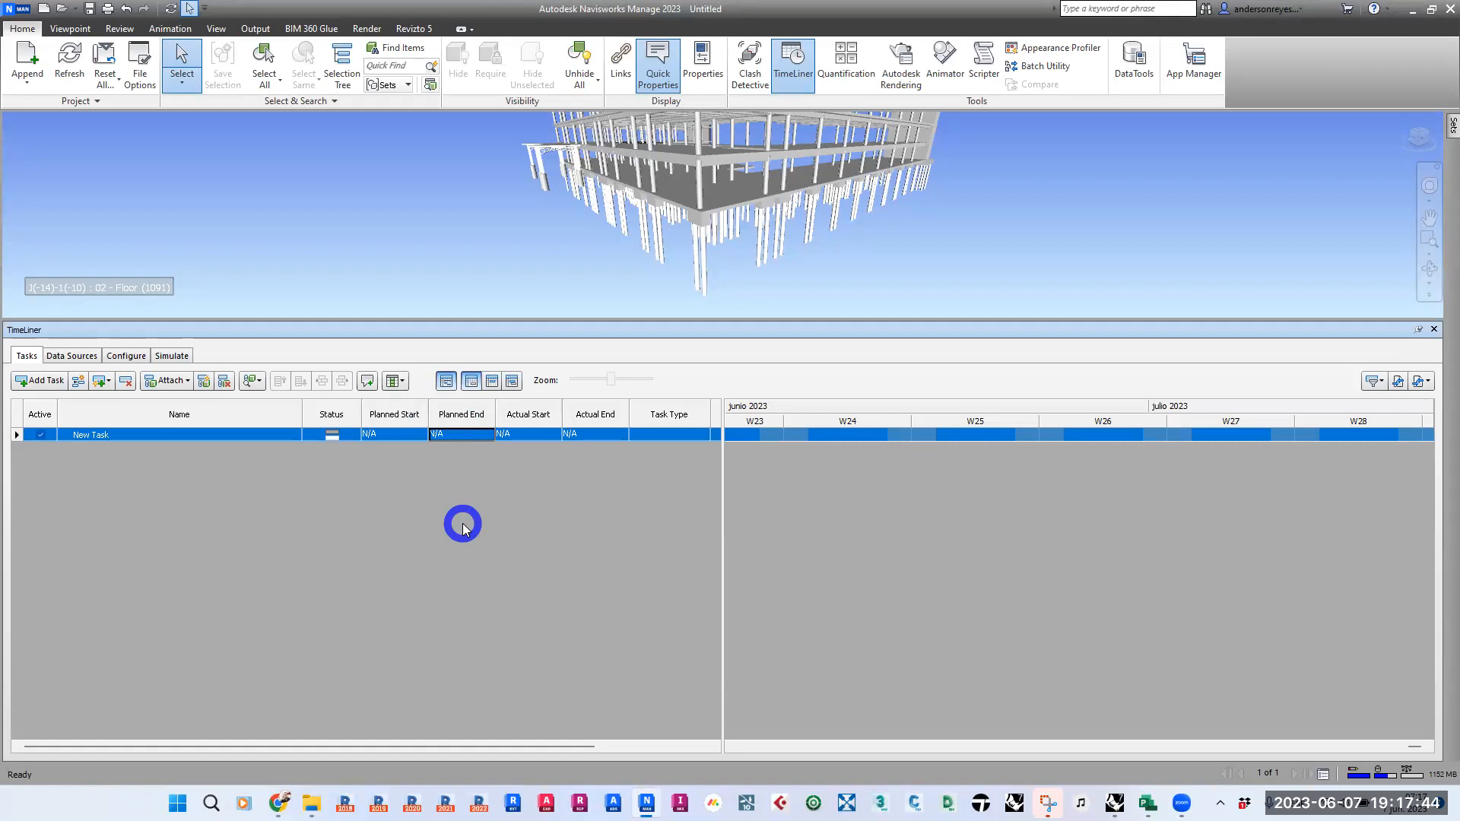
pyautogui.click(384, 431)
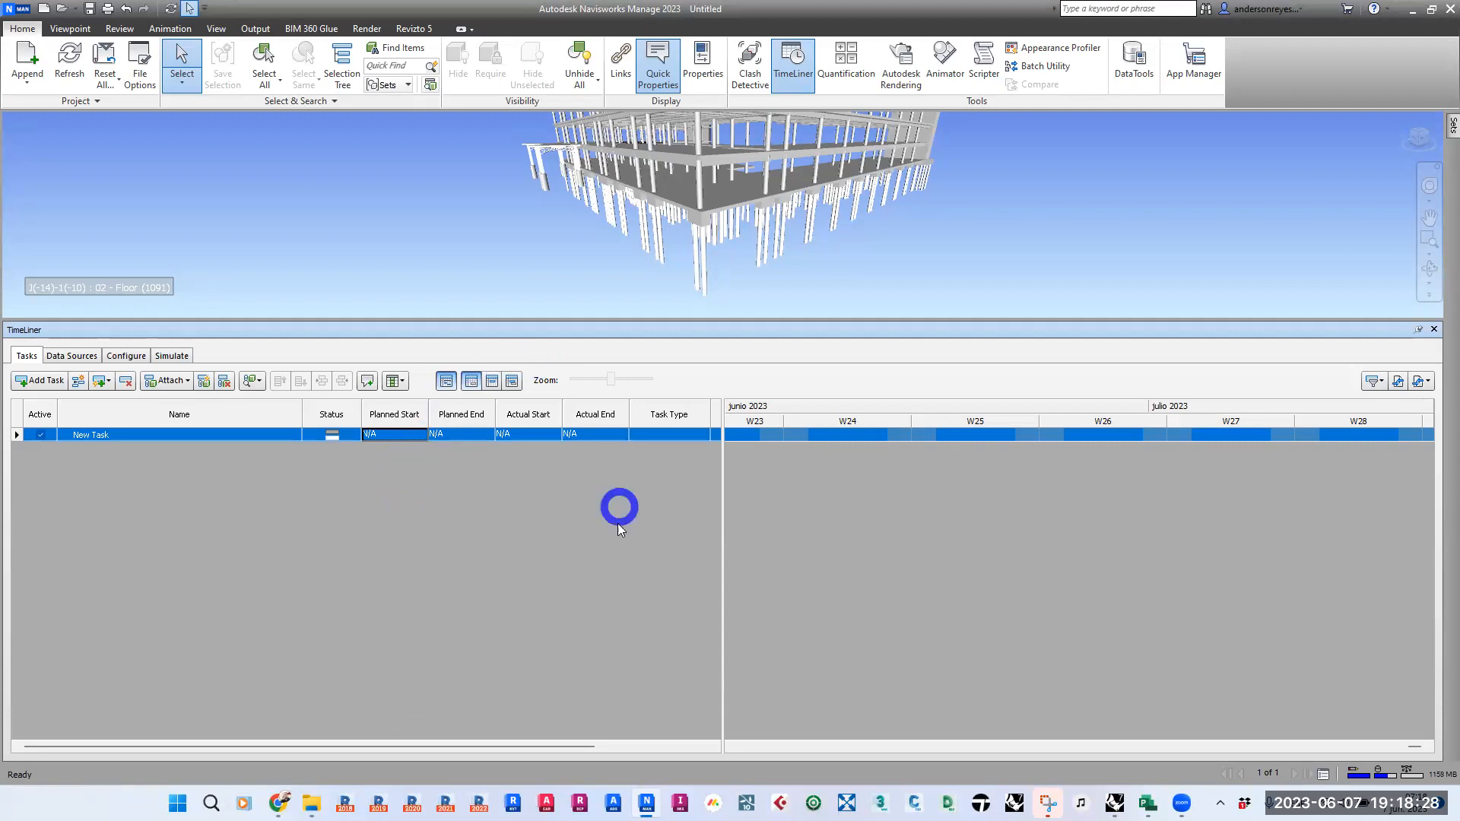
pyautogui.click(531, 432)
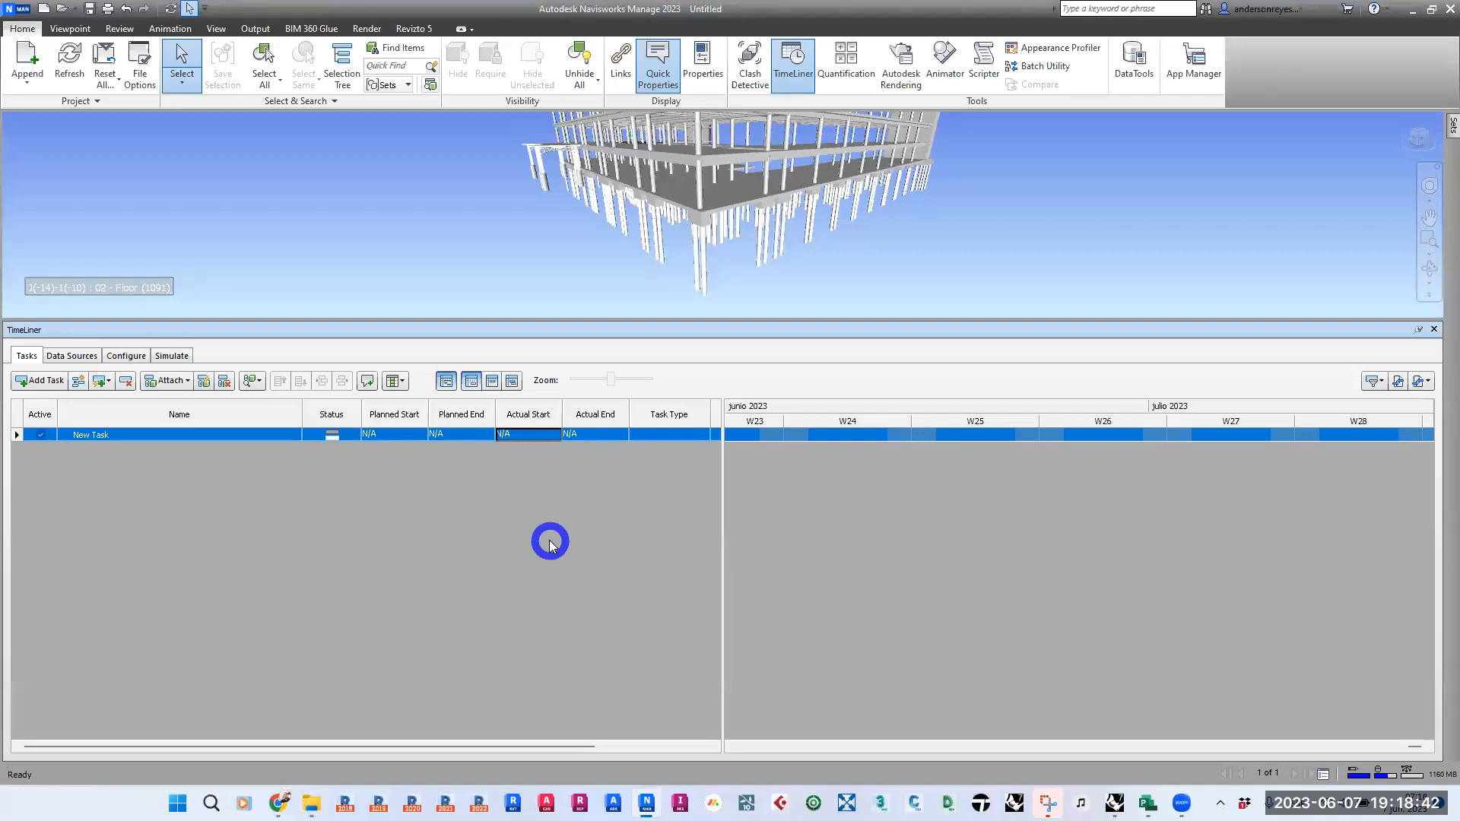
# - Set the new task's planned start to 7 June 2023 and its planned end to 7 July 2023
pyautogui.click(413, 438)
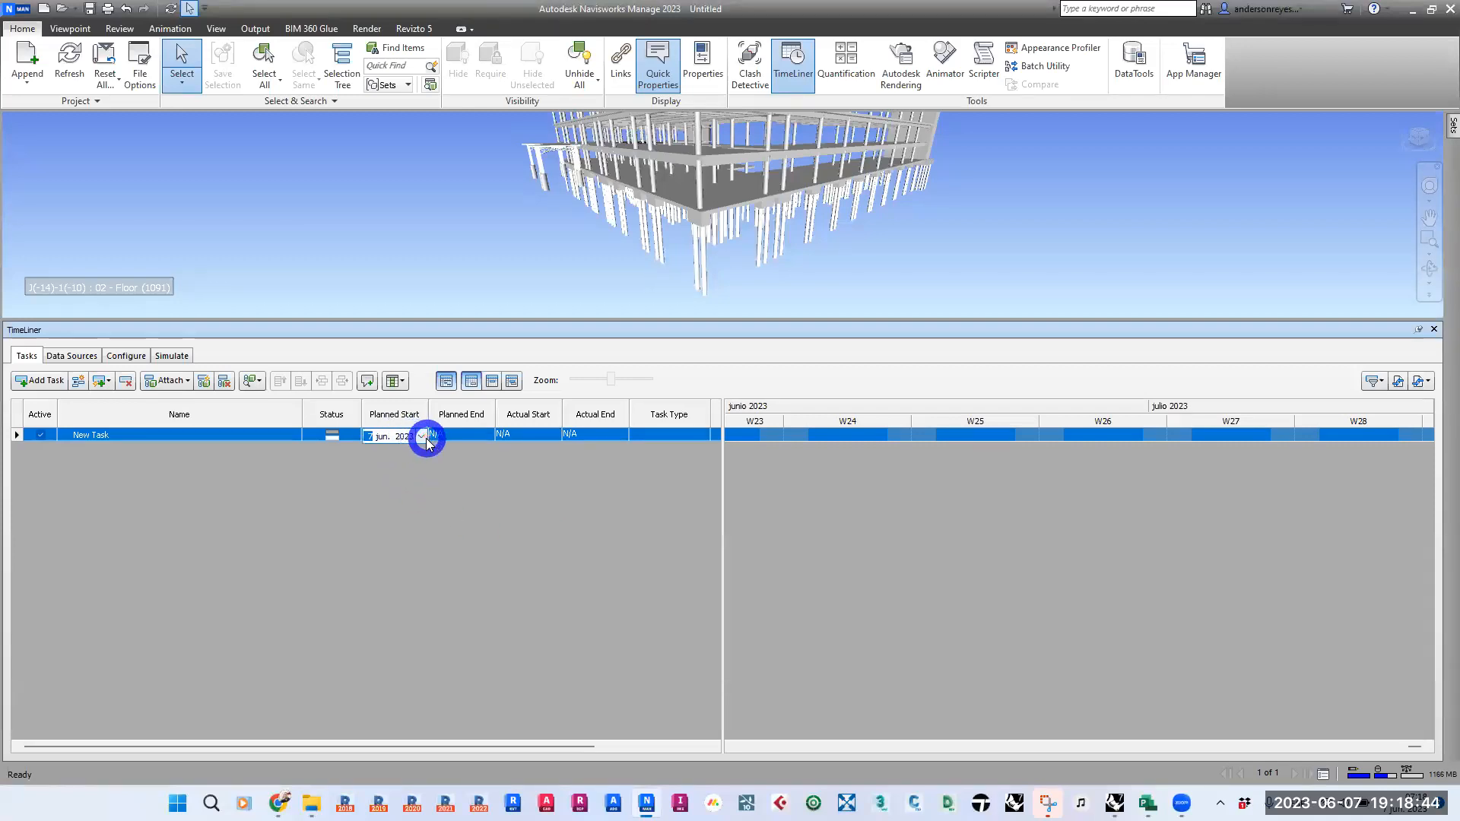
pyautogui.click(413, 499)
pyautogui.click(466, 439)
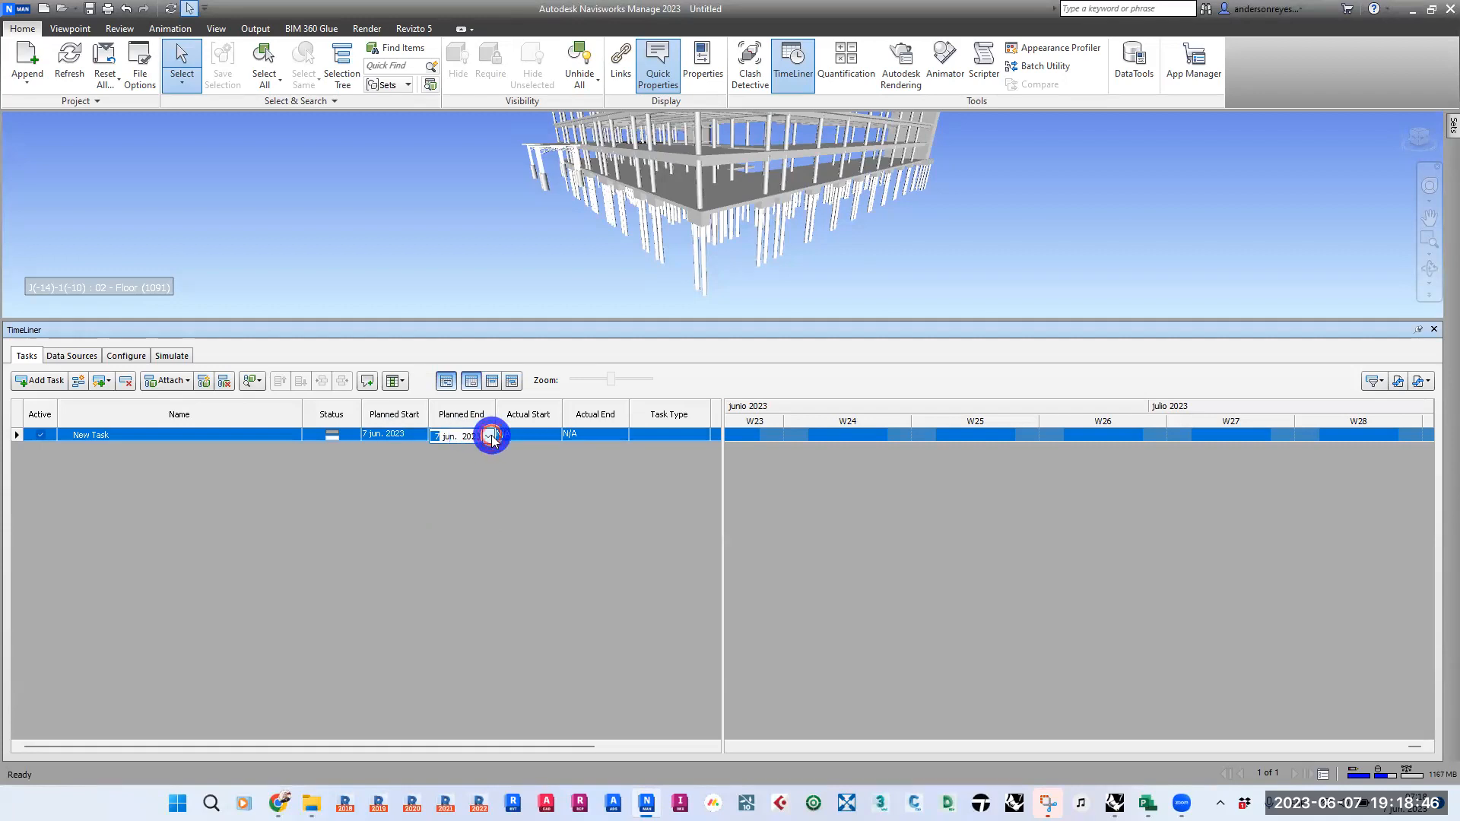
pyautogui.click(487, 436)
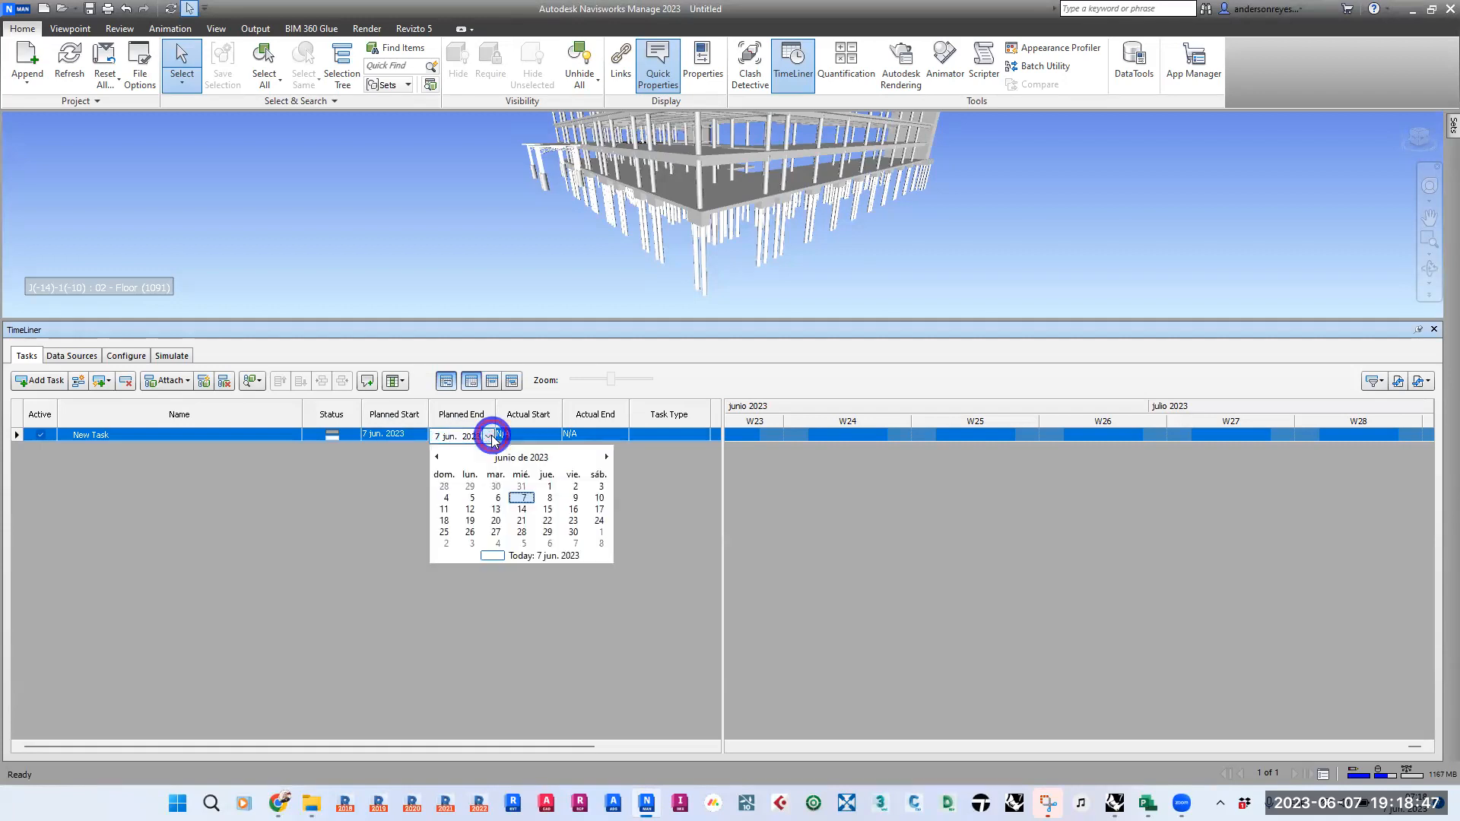
pyautogui.click(607, 458)
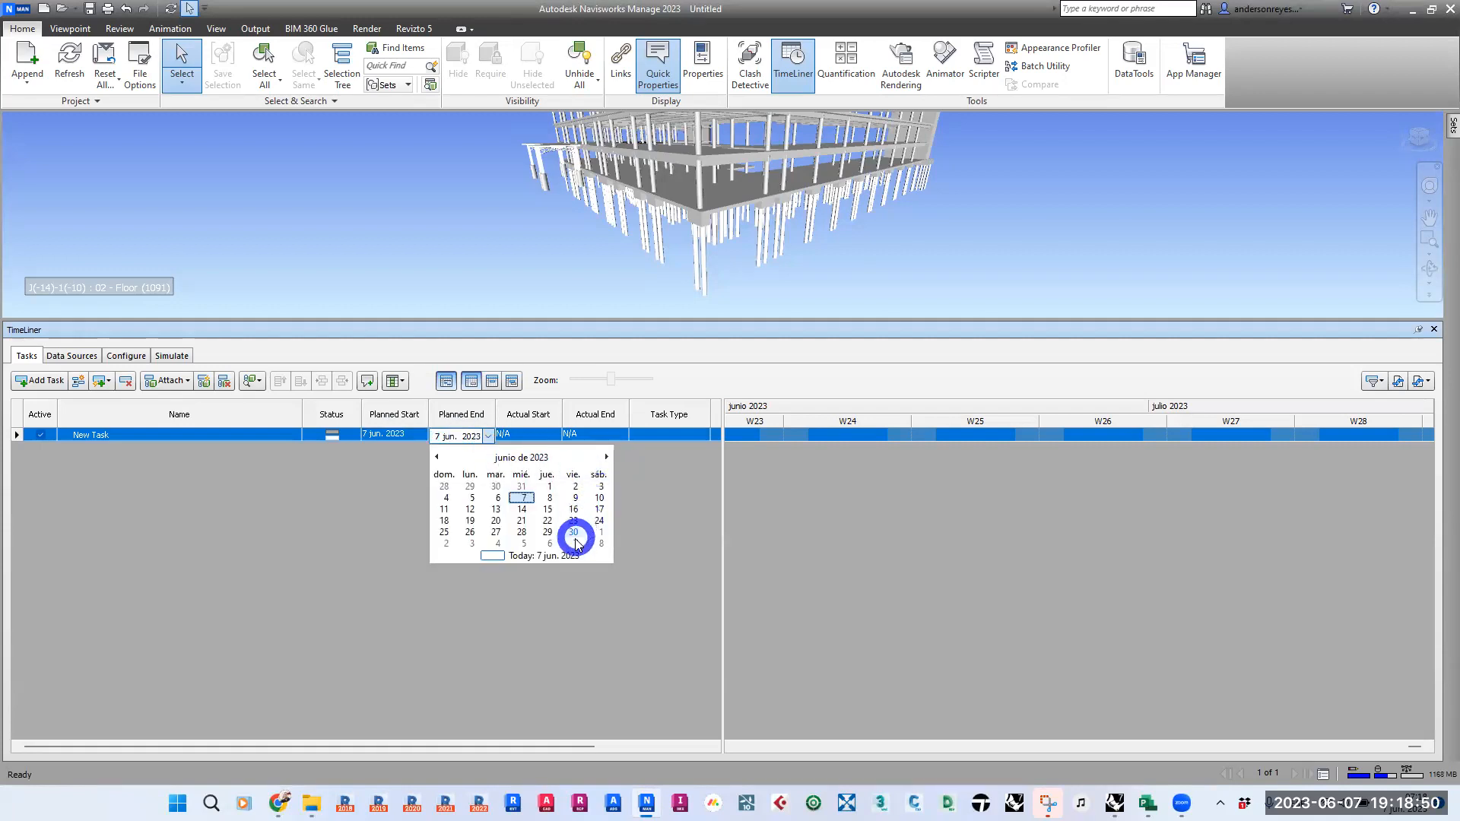
pyautogui.click(584, 576)
pyautogui.click(476, 578)
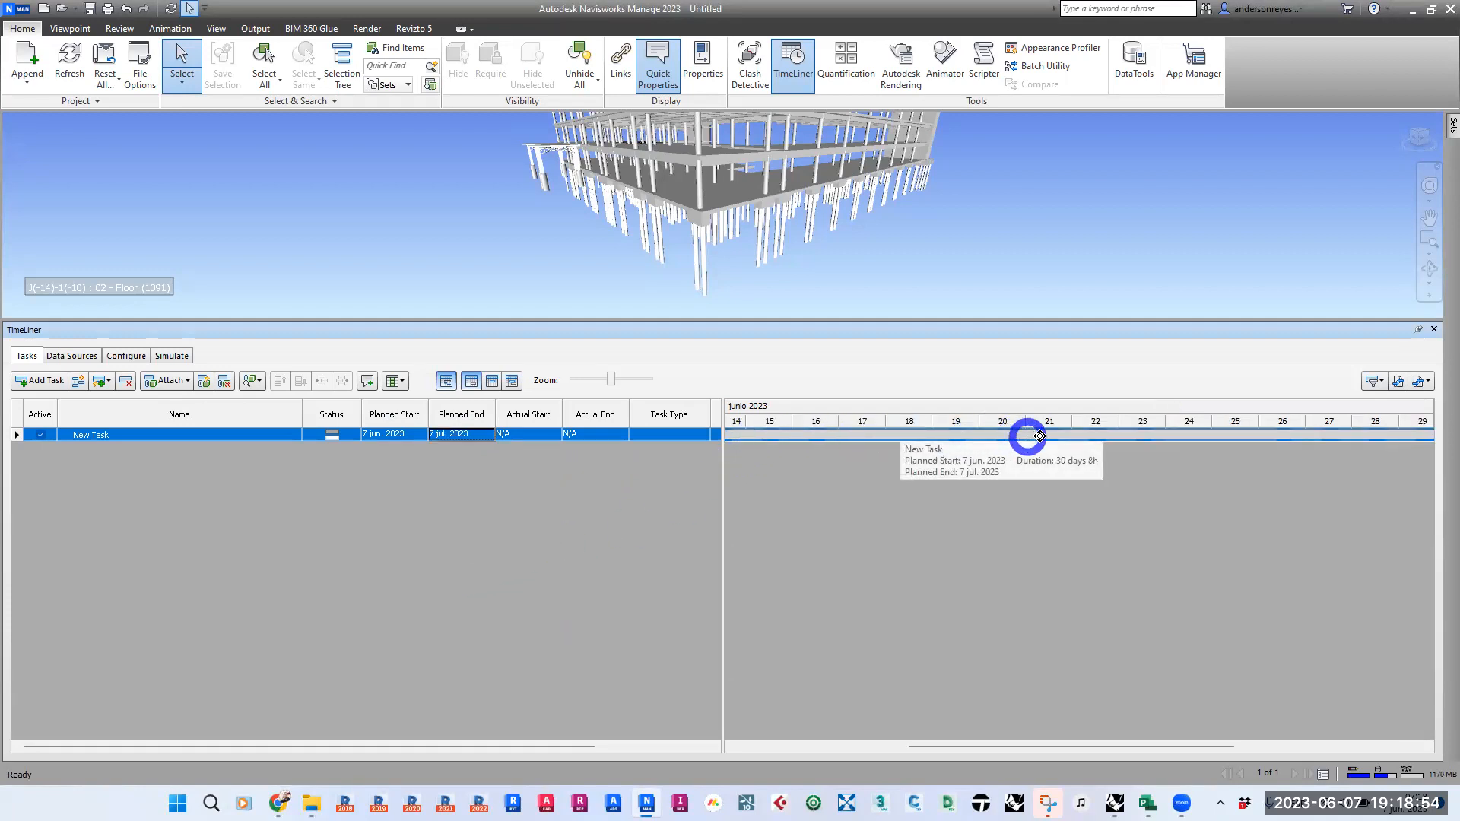
pyautogui.moveTo(996, 741); pyautogui.dragTo(660, 715)
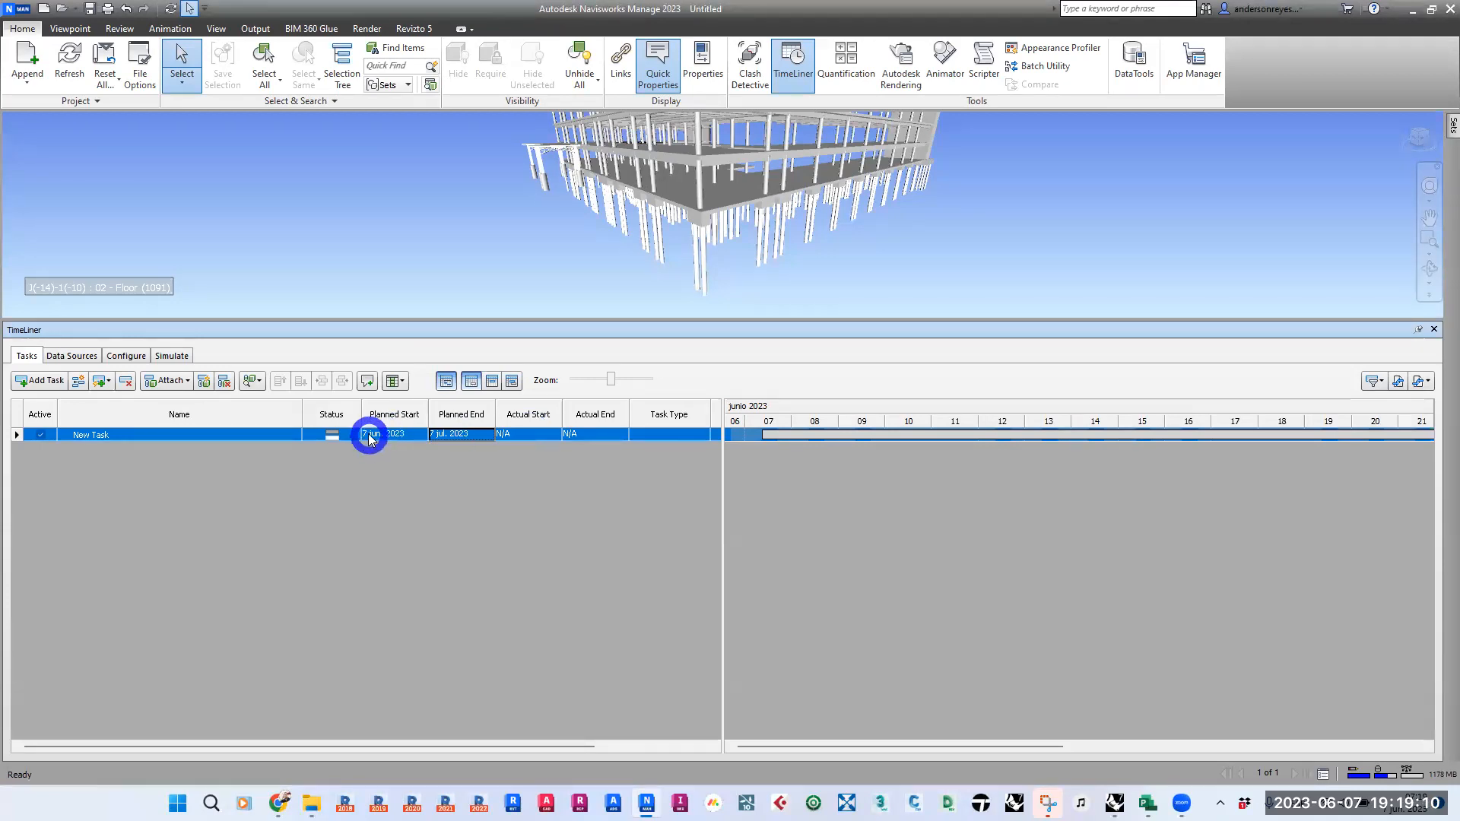
# - Set the task's actual start to 12 June 2023 and its actual end to 12 July 2023
pyautogui.click(526, 436)
pyautogui.click(555, 435)
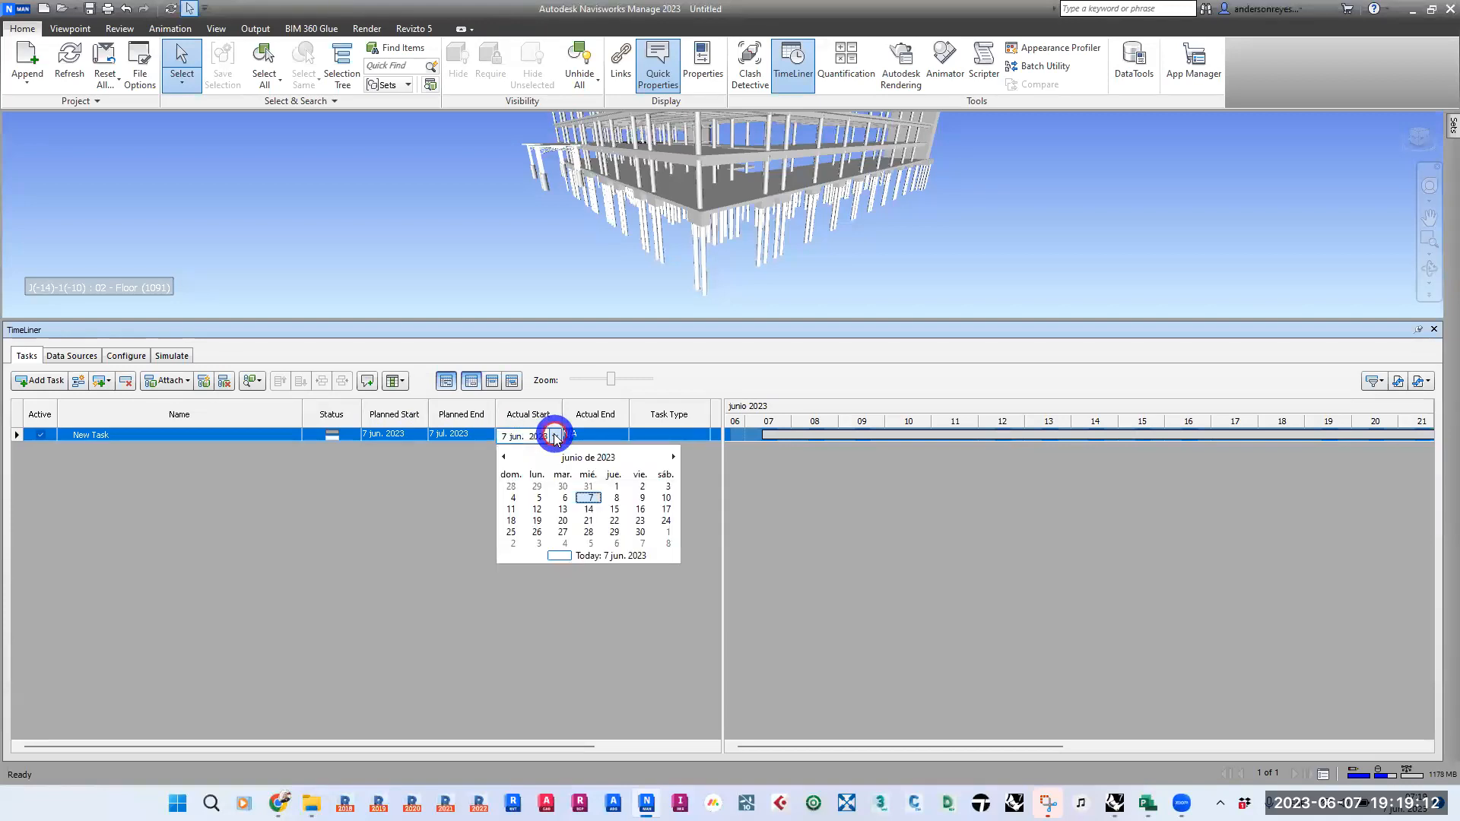
pyautogui.click(536, 508)
pyautogui.click(516, 606)
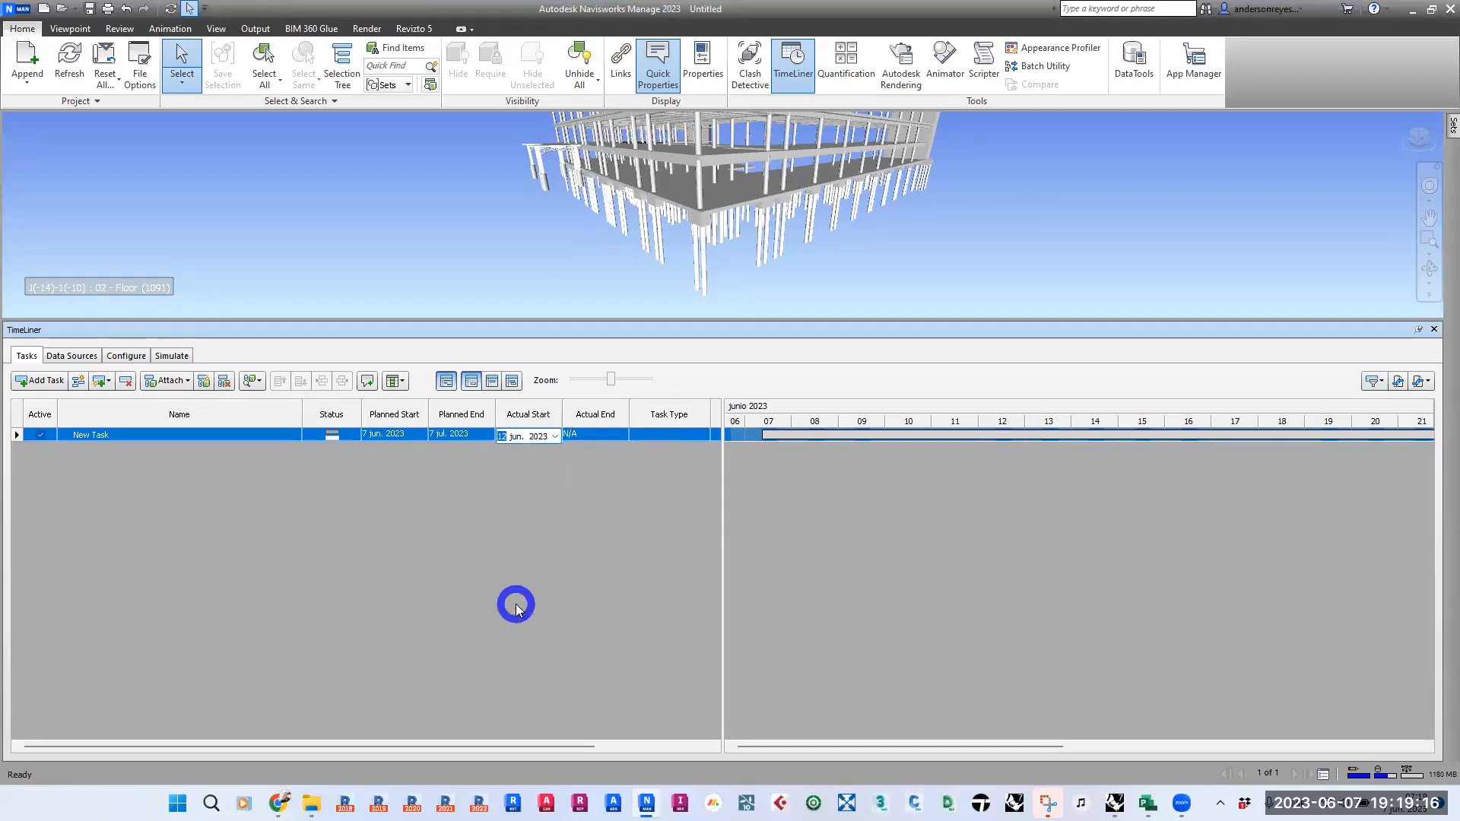
pyautogui.click(624, 435)
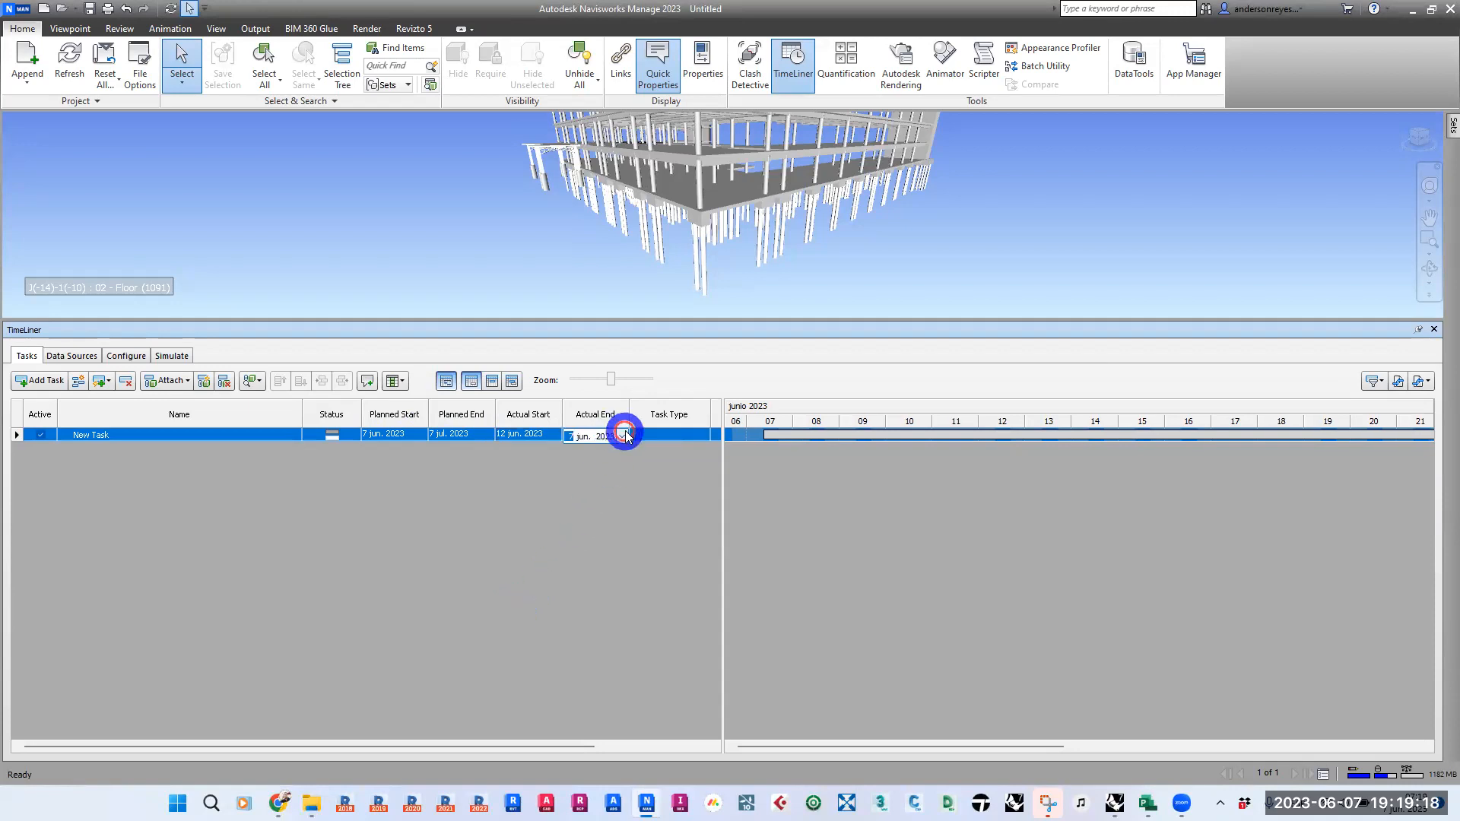
pyautogui.click(622, 435)
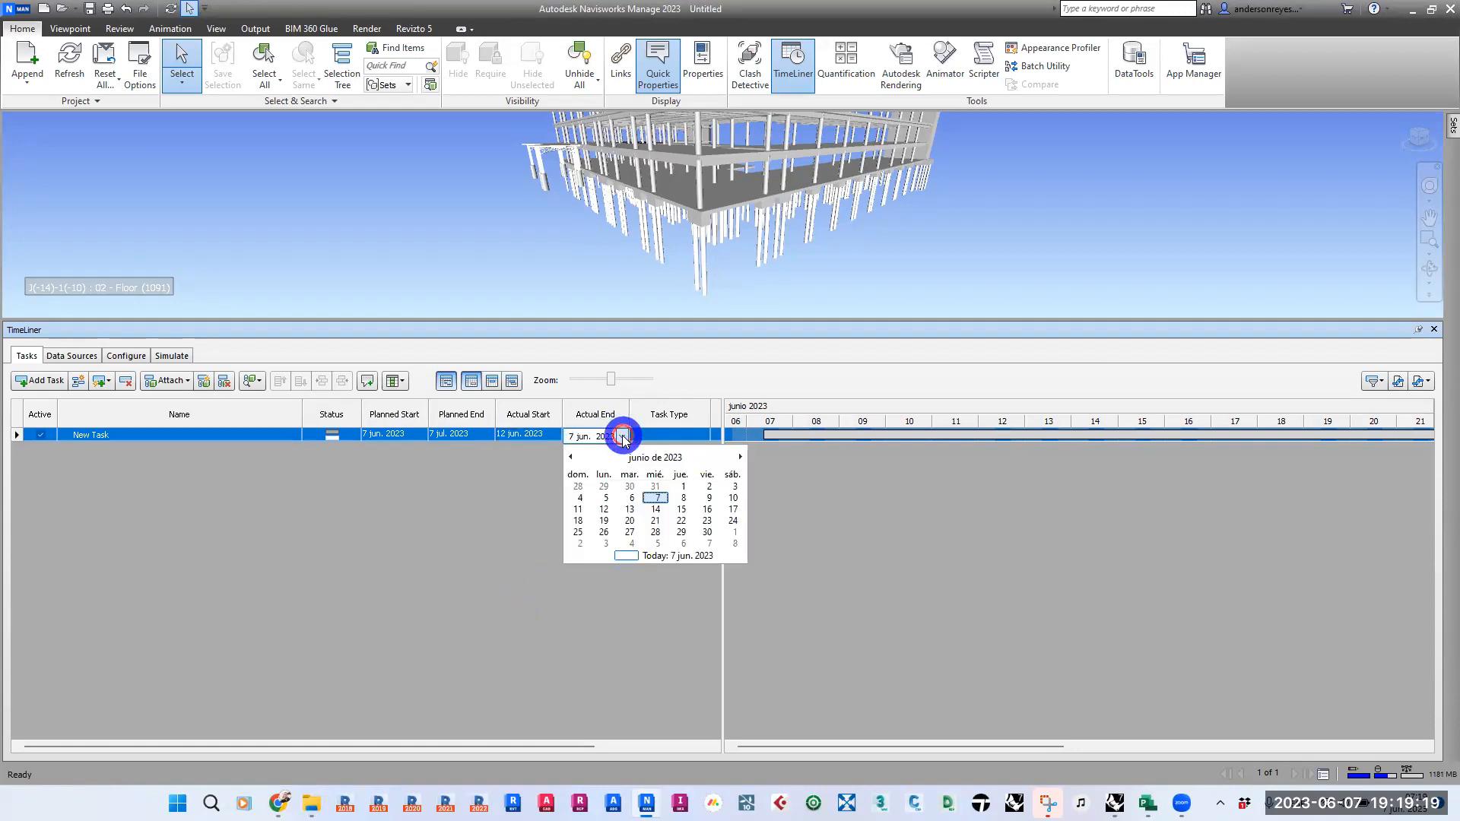
pyautogui.click(734, 458)
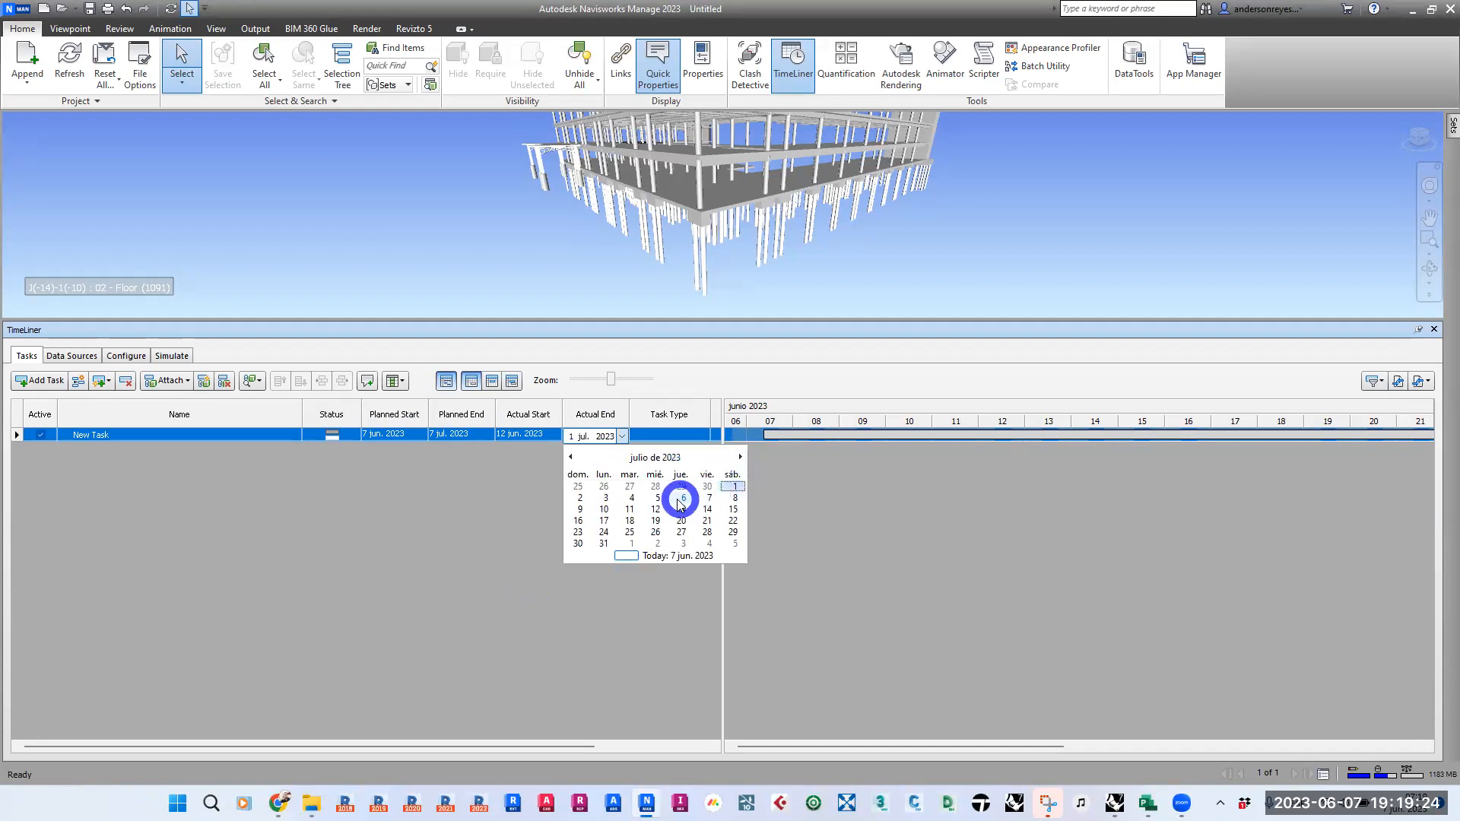
pyautogui.click(656, 510)
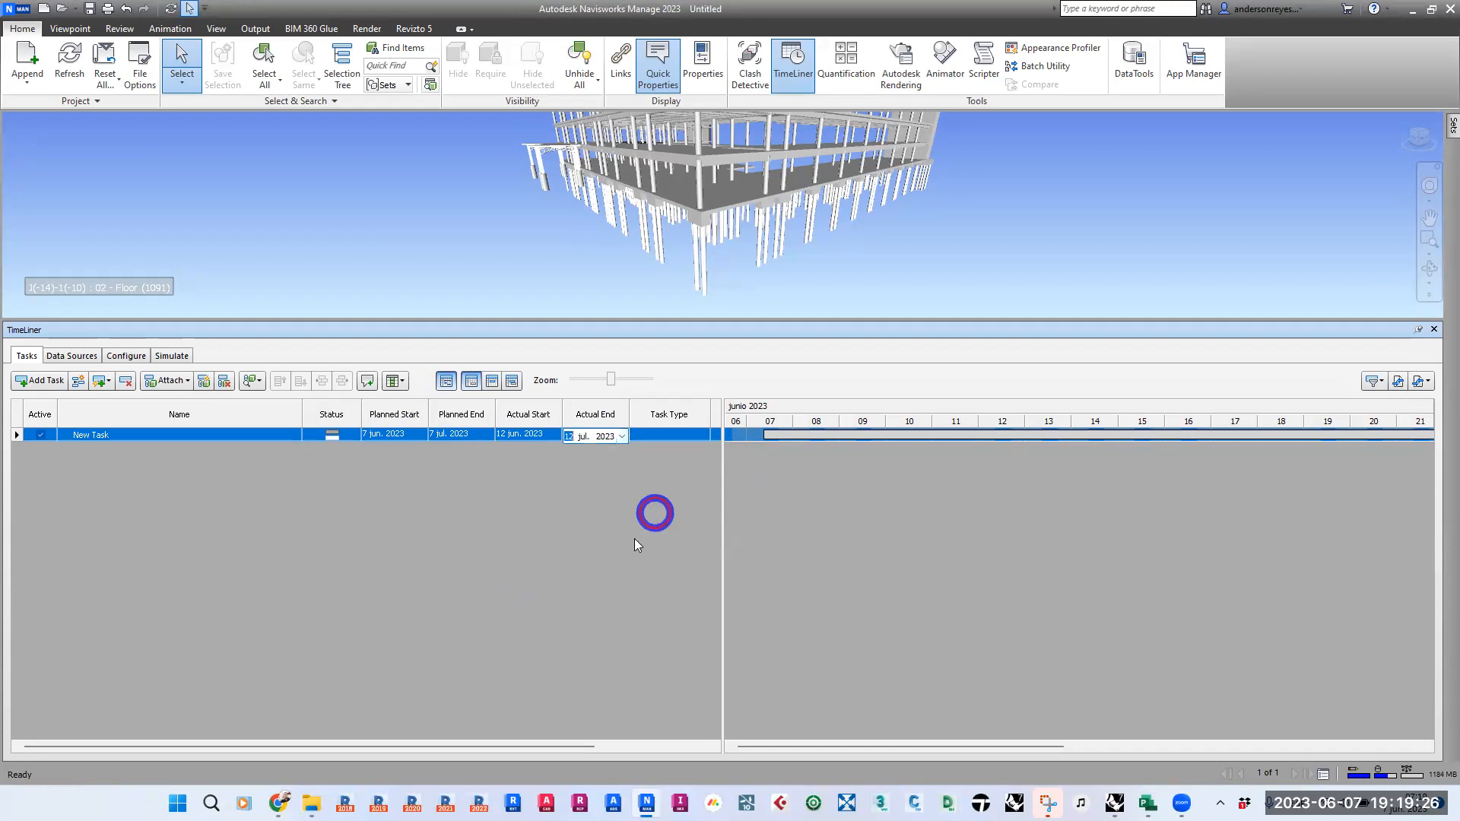
pyautogui.click(574, 582)
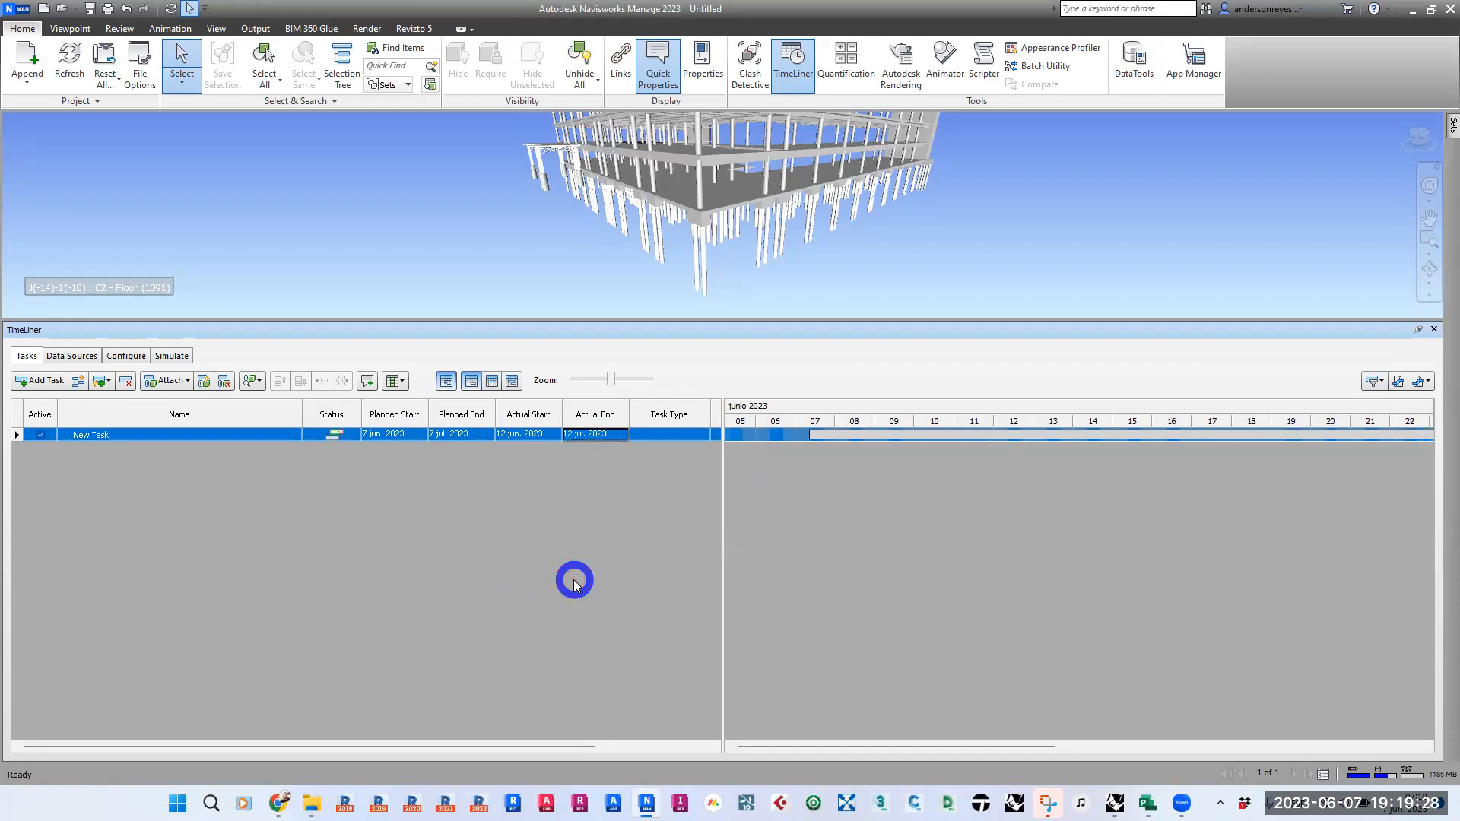
pyautogui.click(600, 462)
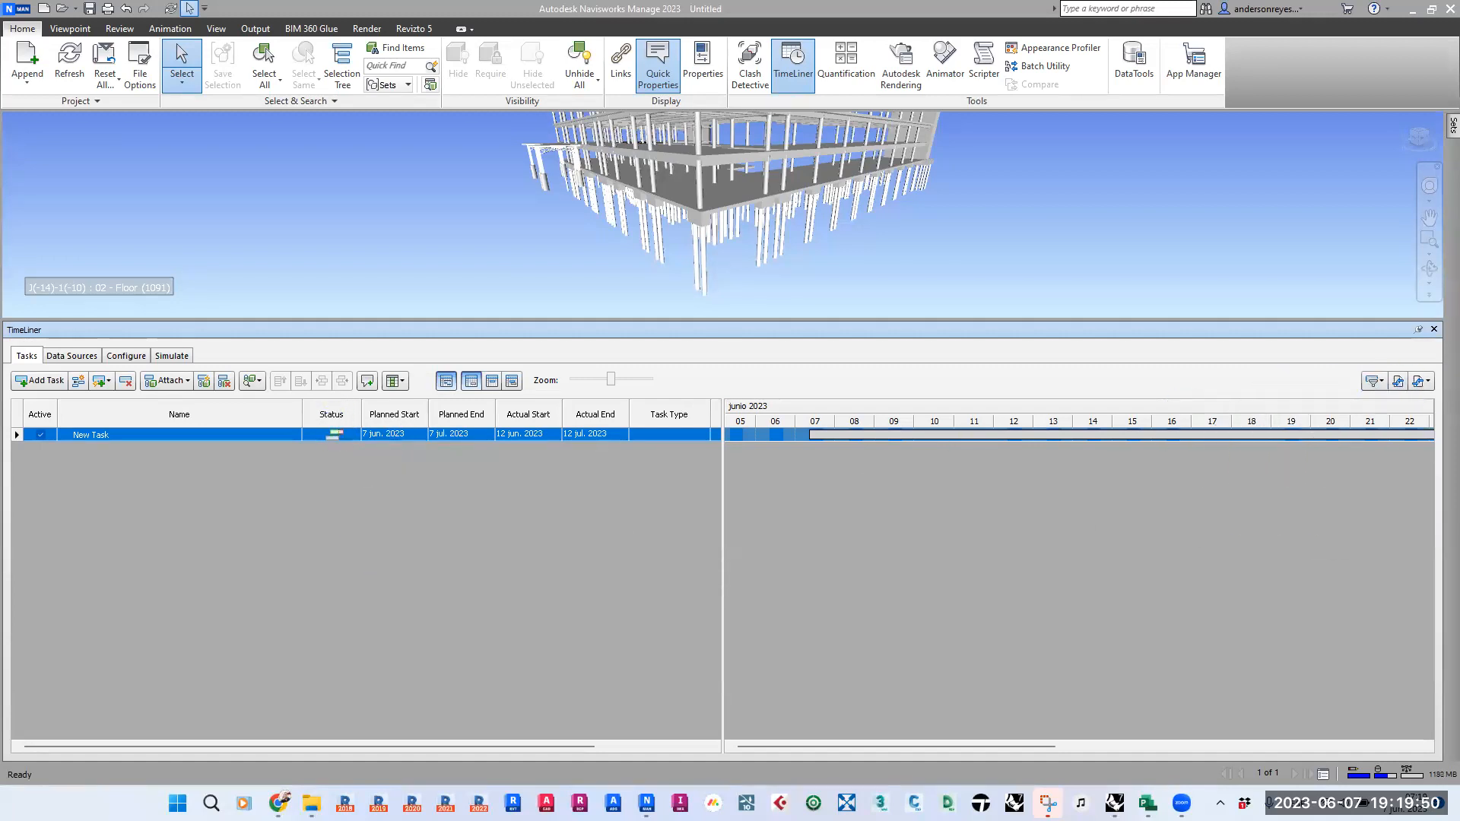
# - Widen the task list beside the Gantt chart to reveal the Attached and Total Cost columns
pyautogui.click(582, 528)
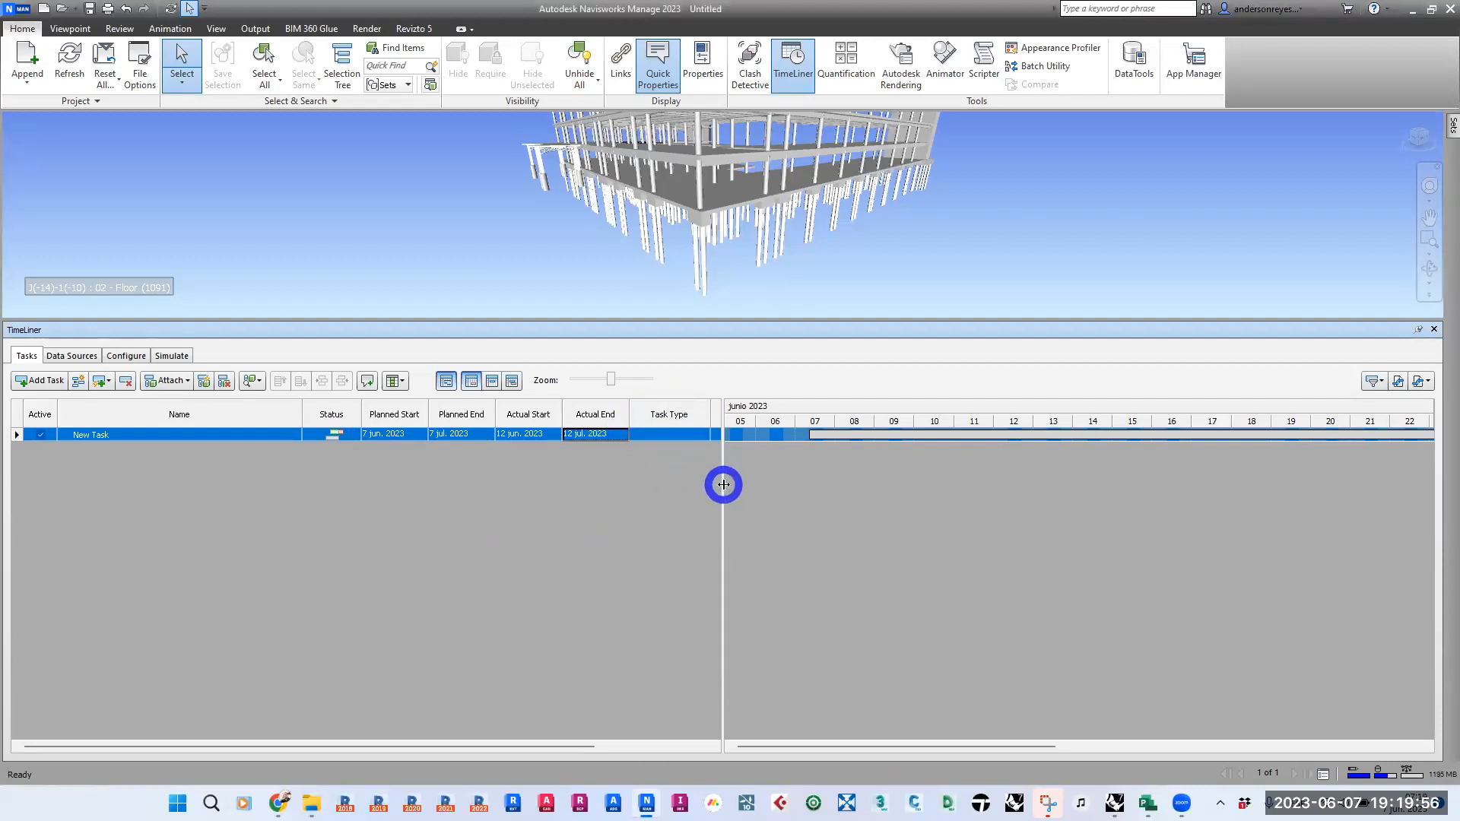
pyautogui.moveTo(723, 482); pyautogui.dragTo(853, 489)
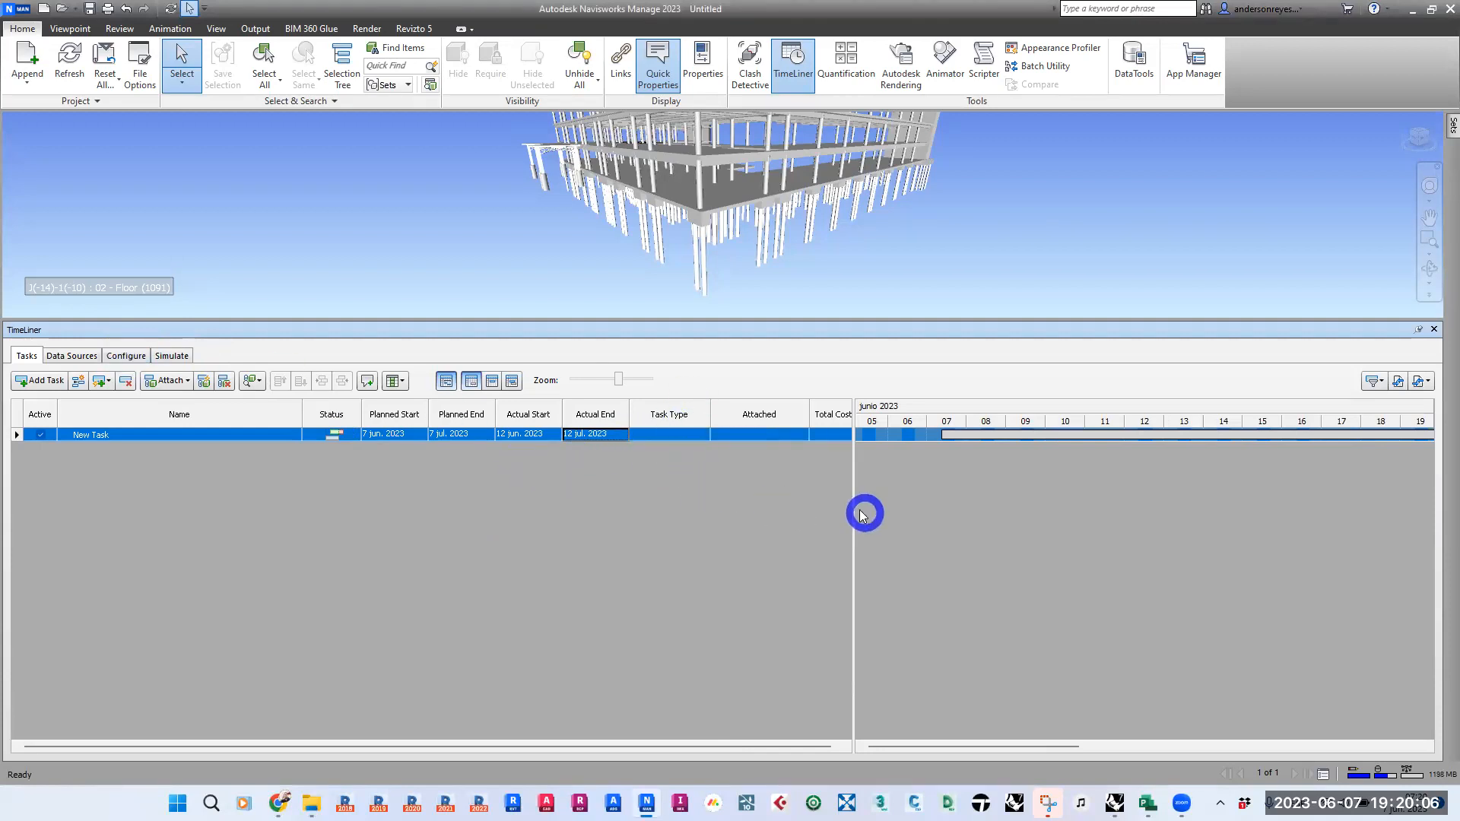
pyautogui.moveTo(853, 507); pyautogui.dragTo(983, 501)
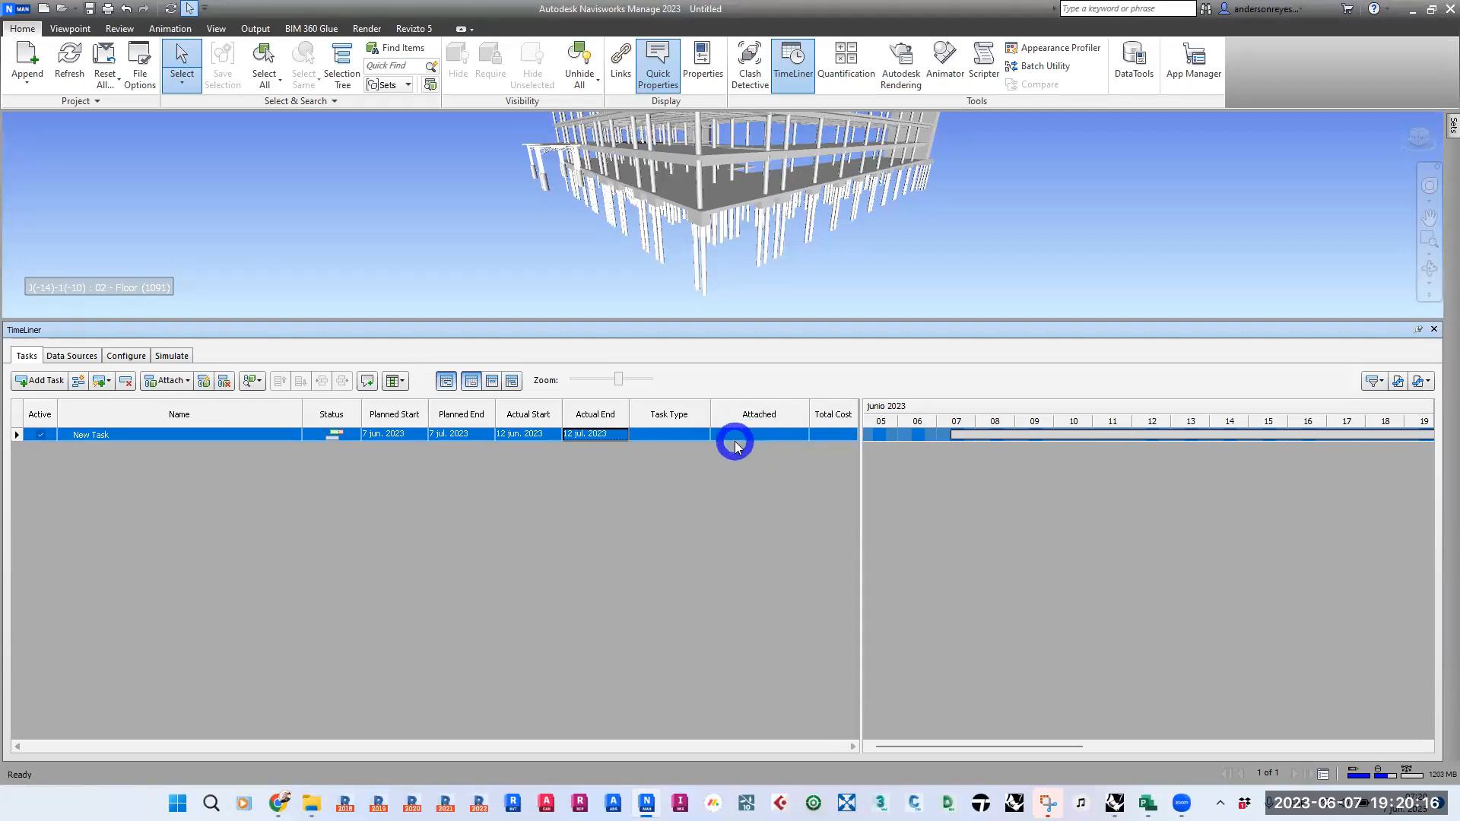
# - Select the lowest structural column at the building's front corner and attach it to the new task as the current selection
pyautogui.click(701, 262)
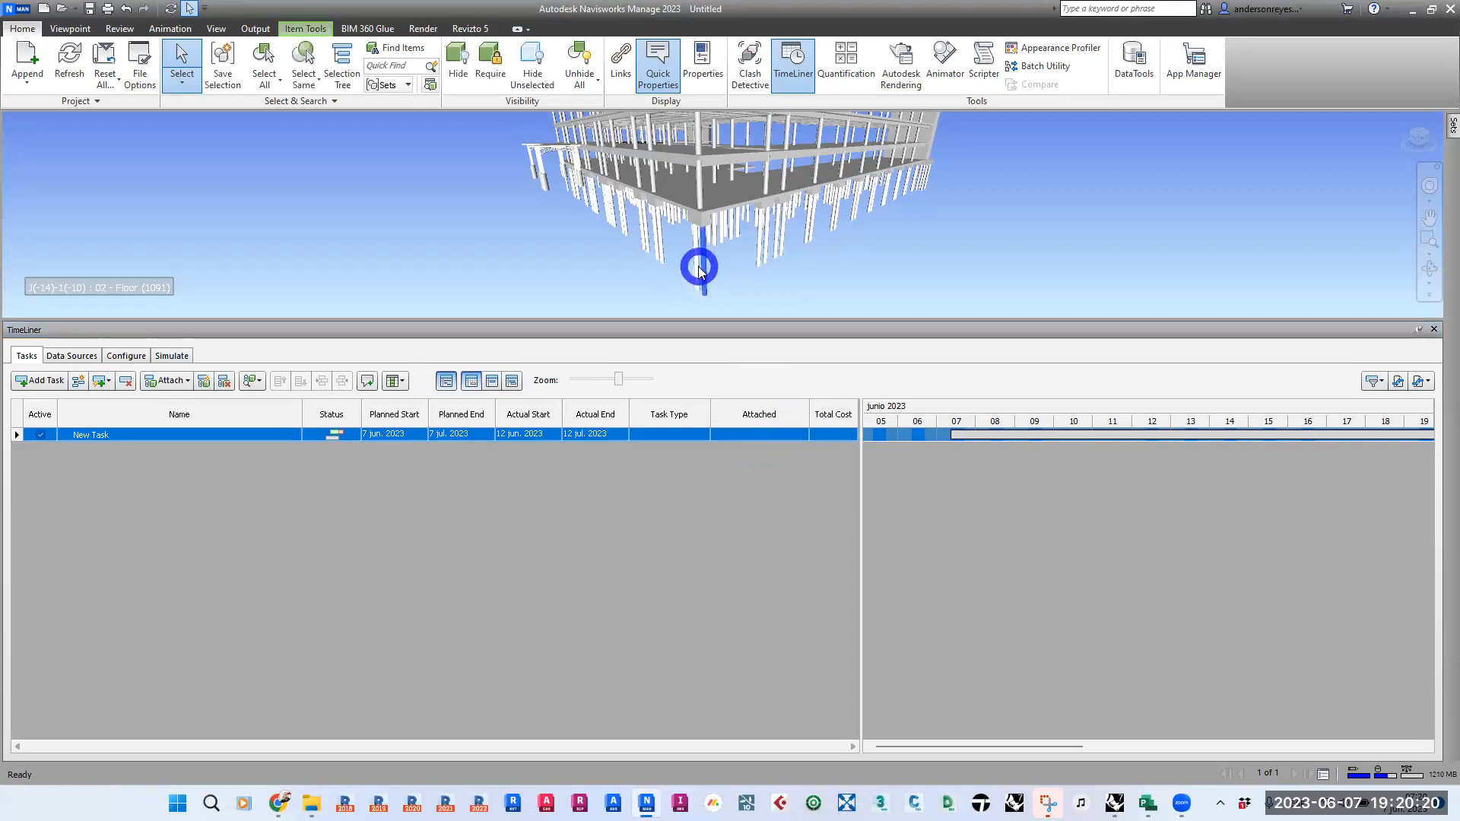
pyautogui.click(101, 435)
pyautogui.rightClick(100, 434)
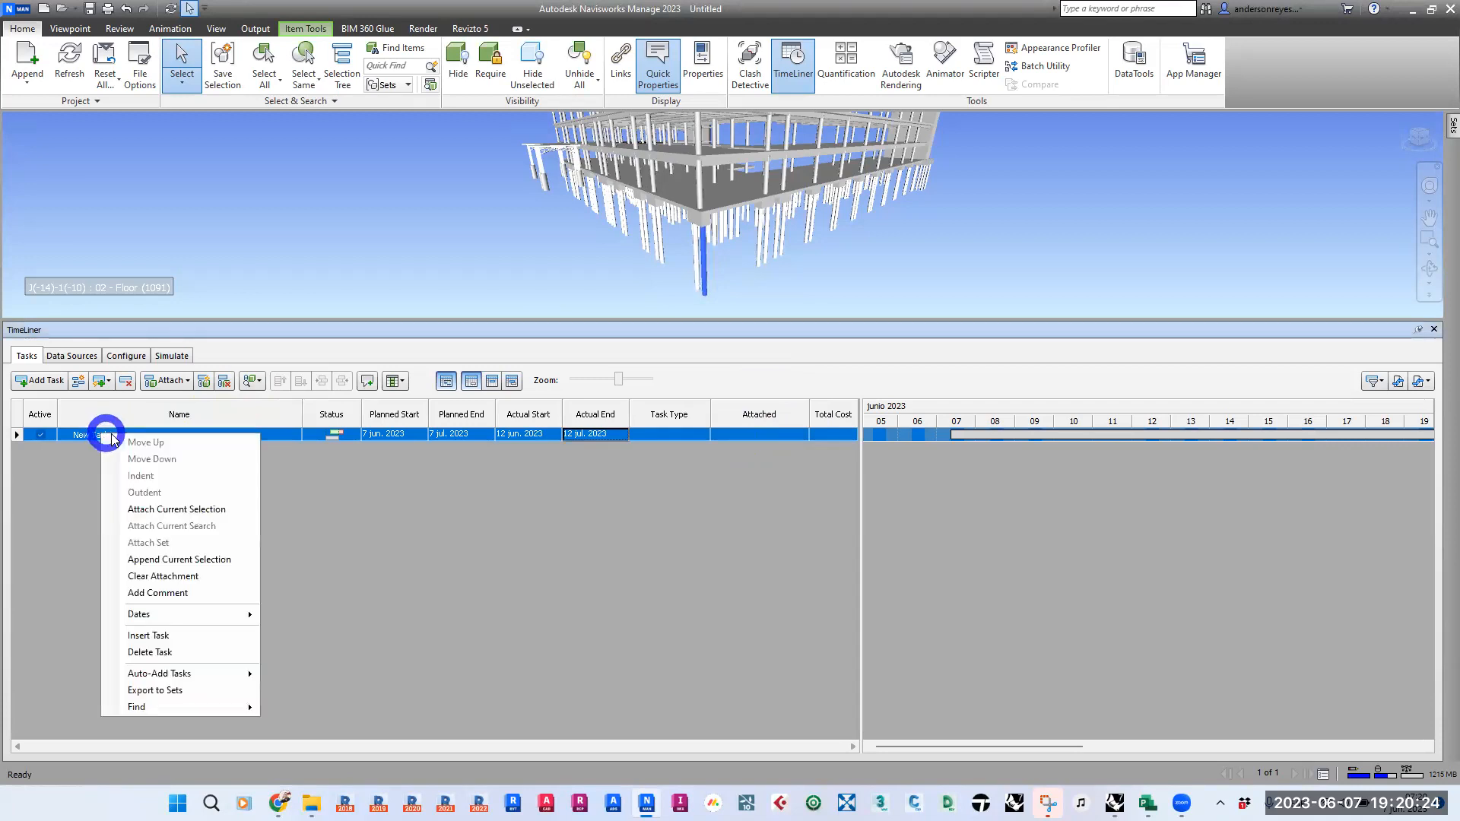
pyautogui.click(226, 511)
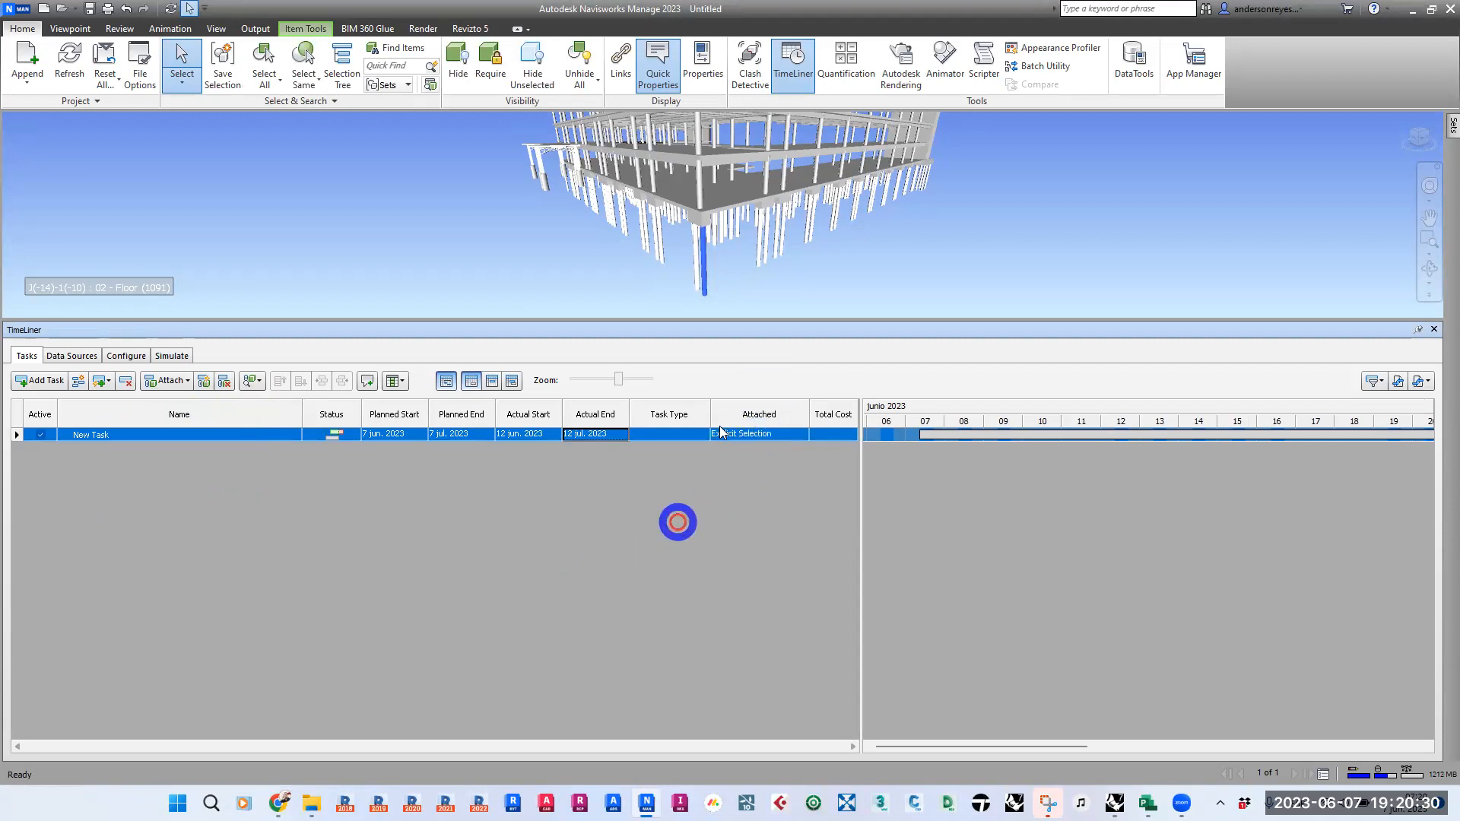
# - Clear the model selection, reselect the attached element through the task's Explicit Selection link, and deselect it again
pyautogui.click(917, 254)
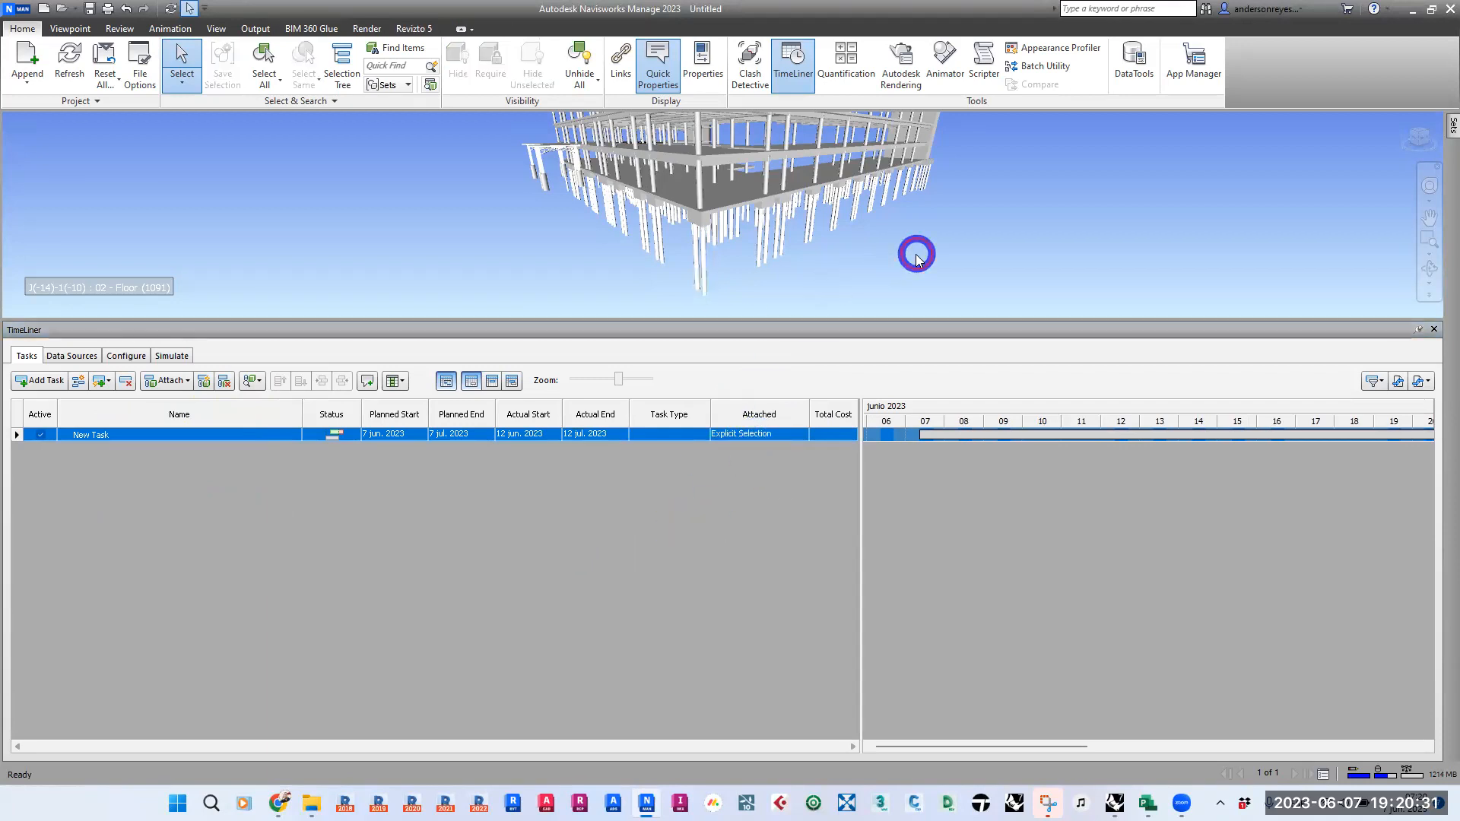
pyautogui.click(739, 436)
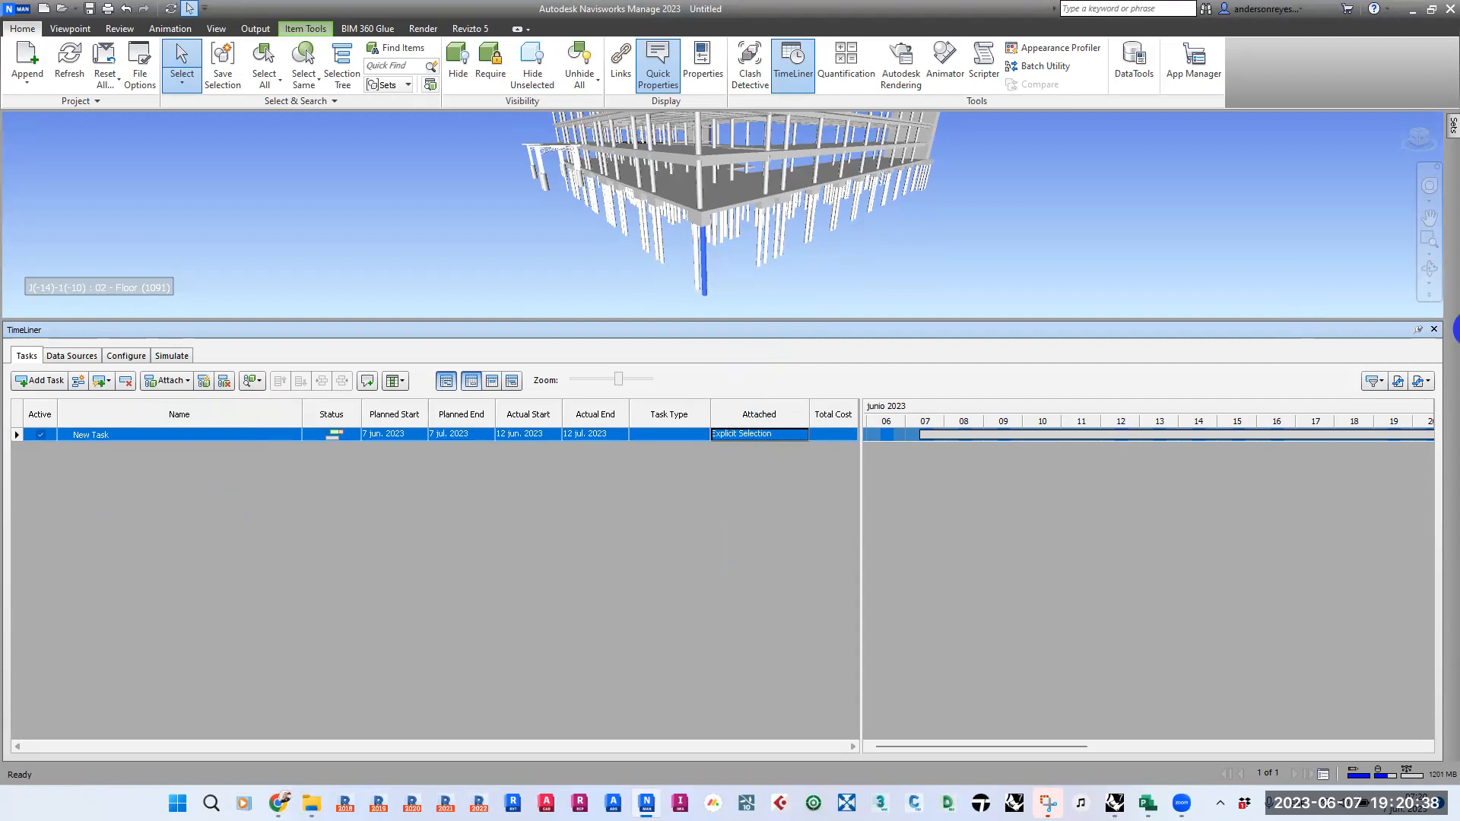
pyautogui.moveTo(720, 279)
pyautogui.mouseDown()
pyautogui.moveTo(772, 385)
pyautogui.moveTo(746, 410)
pyautogui.moveTo(782, 411)
pyautogui.moveTo(752, 446)
pyautogui.mouseUp()
pyautogui.click(873, 298)
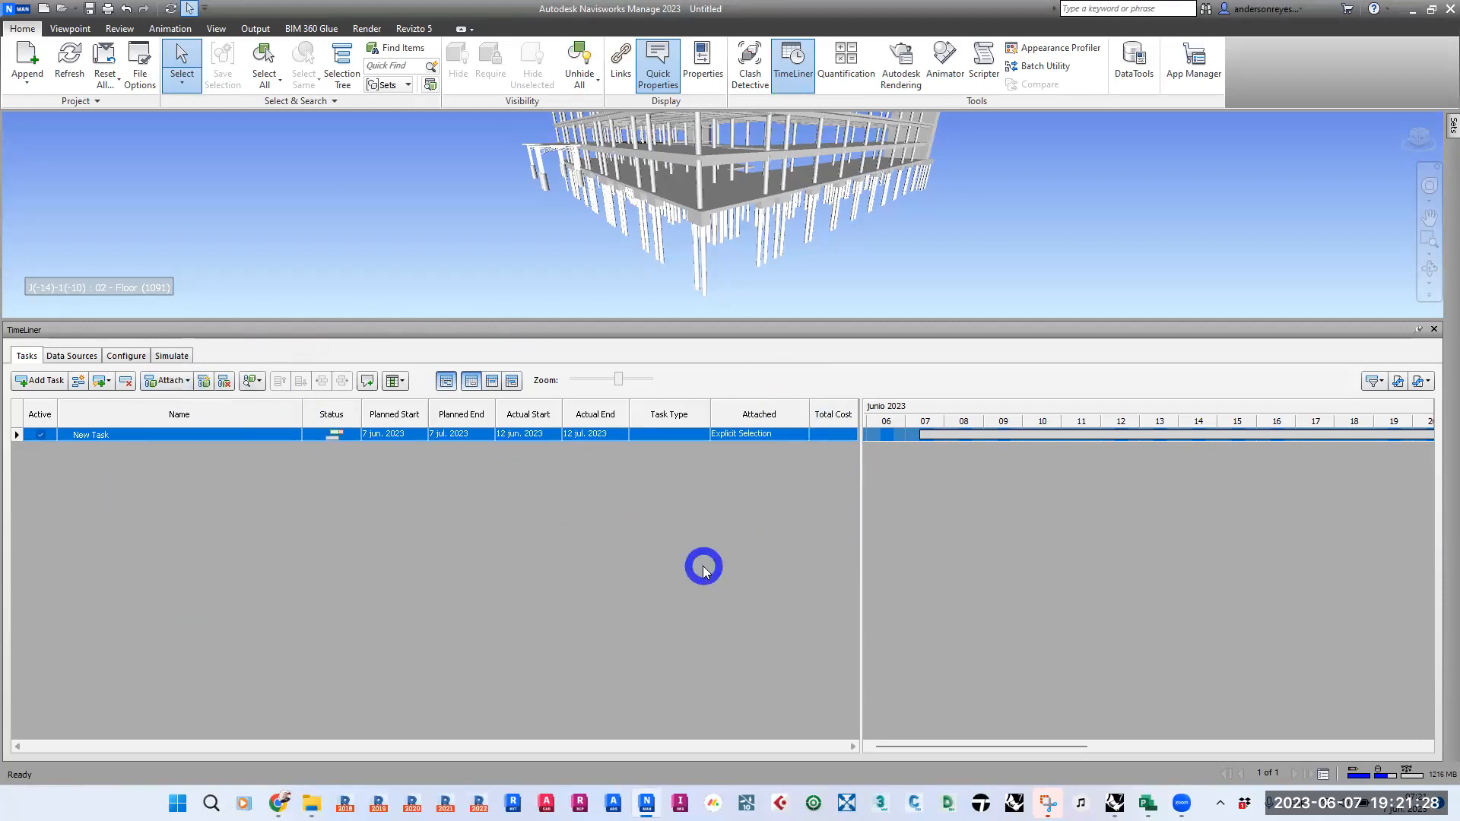
pyautogui.click(703, 570)
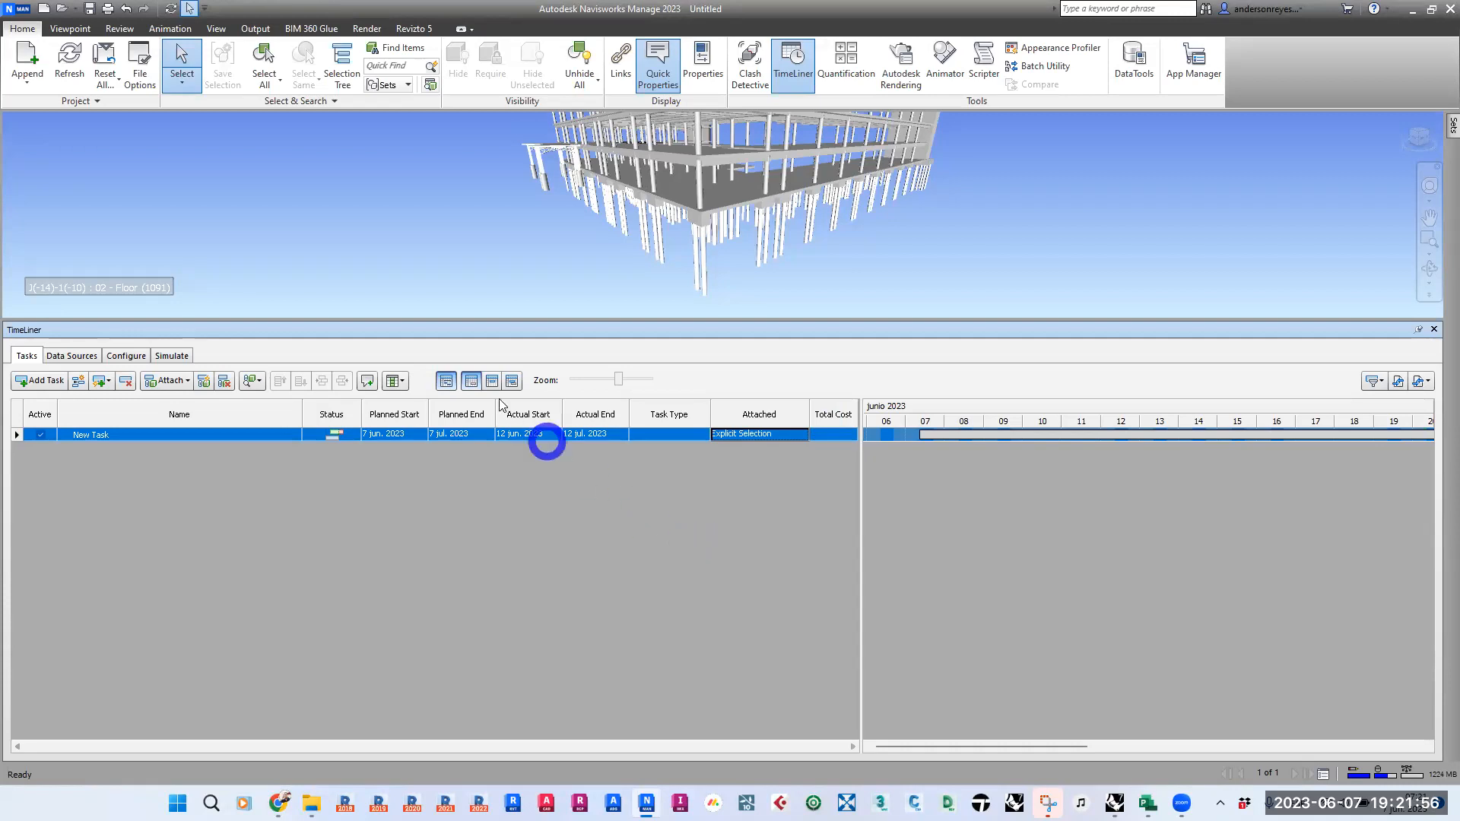
# - Add the Material Cost, Labor Cost, Equipment Cost and Subcontractor Cost columns to the task list
pyautogui.click(400, 382)
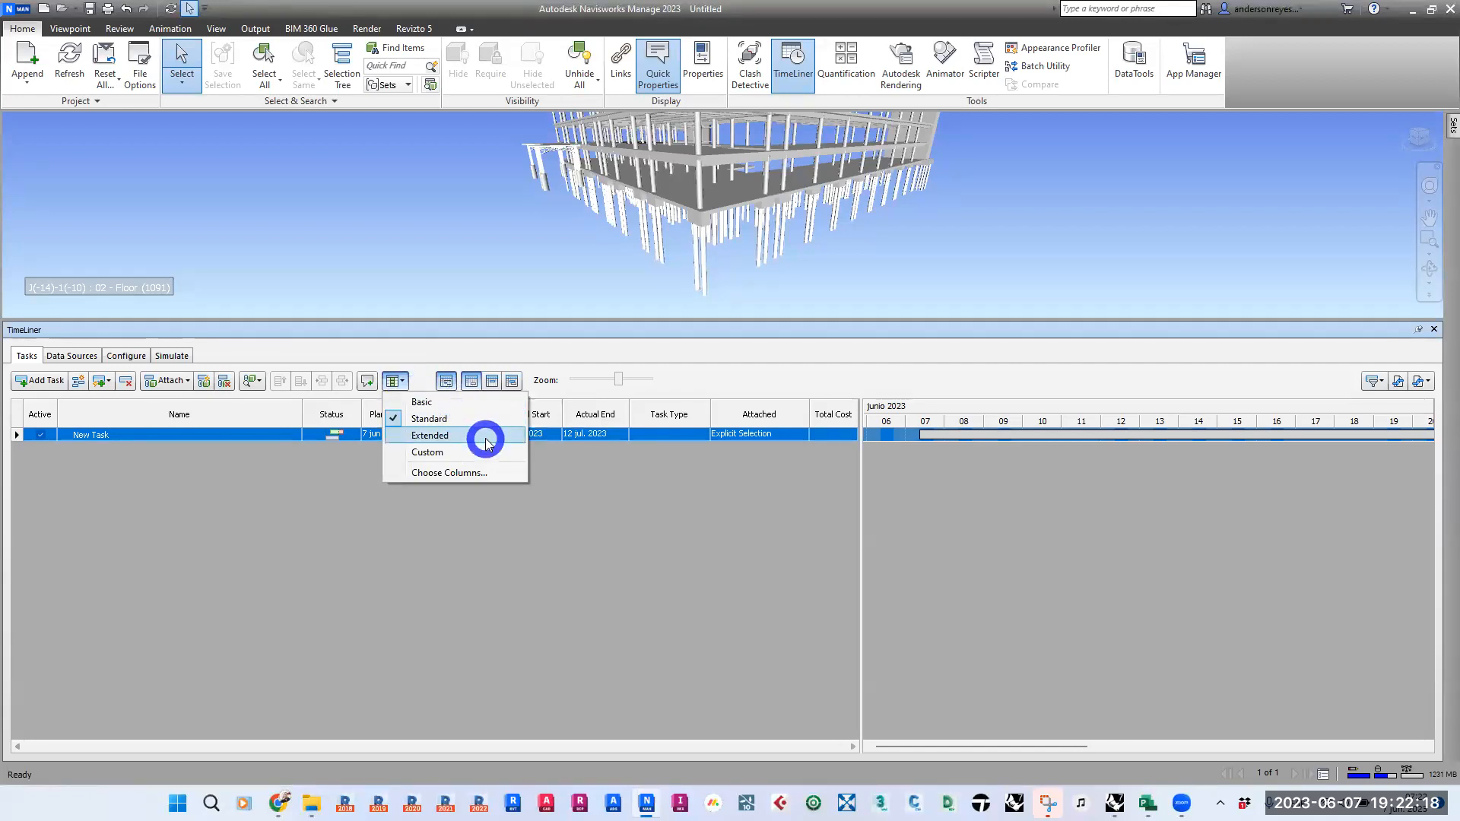
pyautogui.click(449, 473)
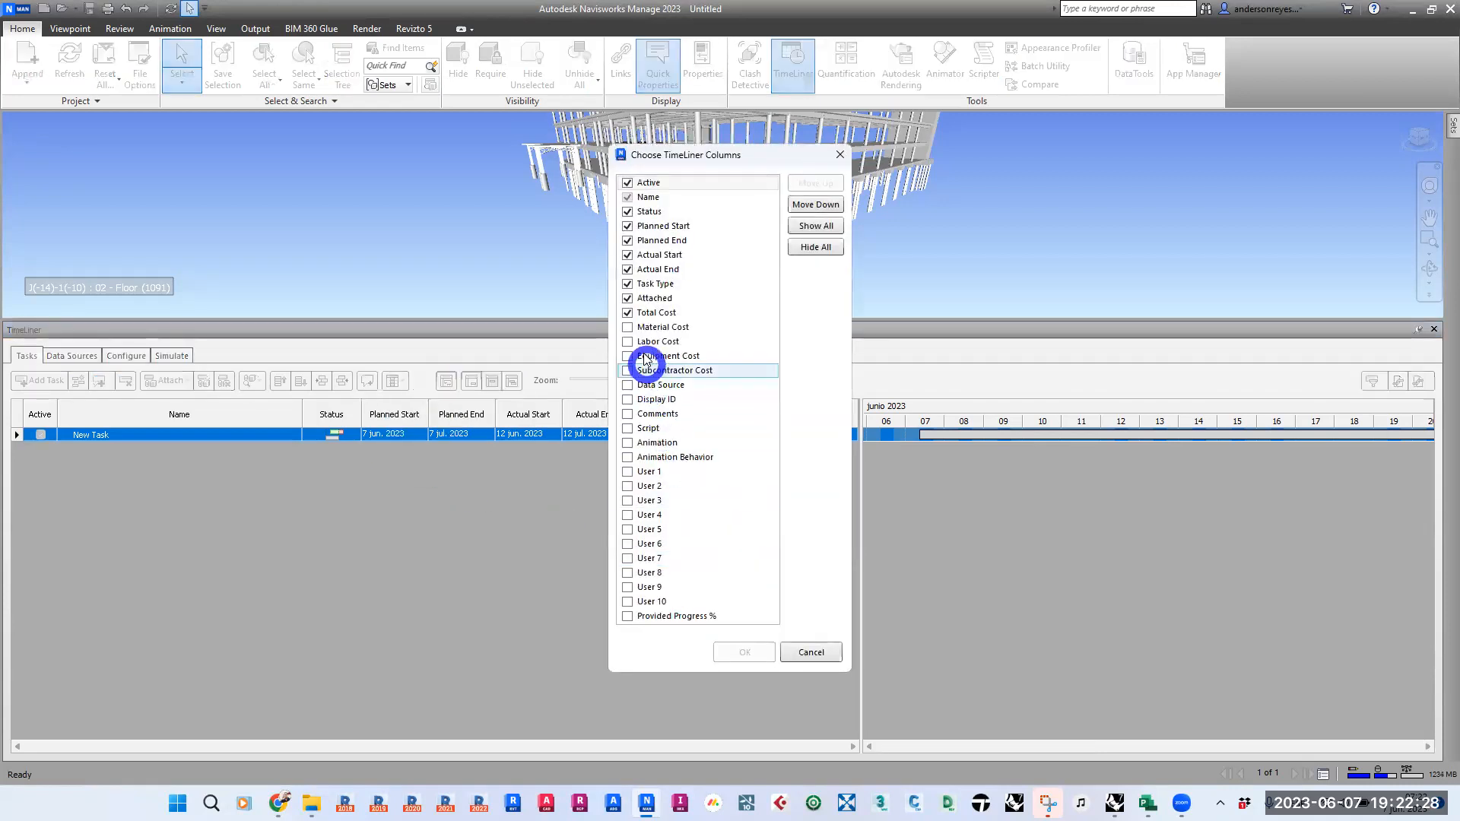
pyautogui.click(627, 328)
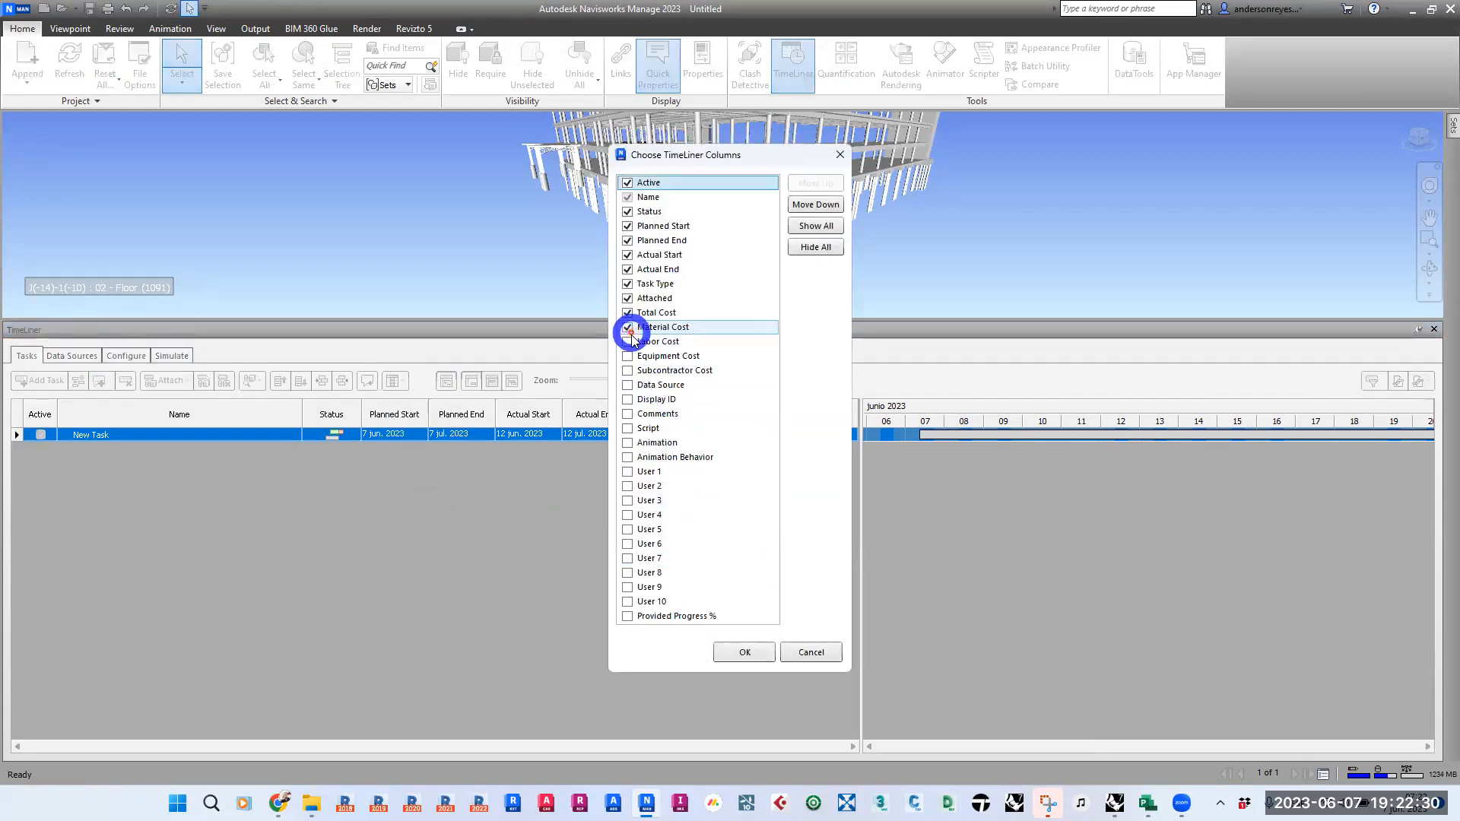
pyautogui.click(627, 343)
pyautogui.click(627, 356)
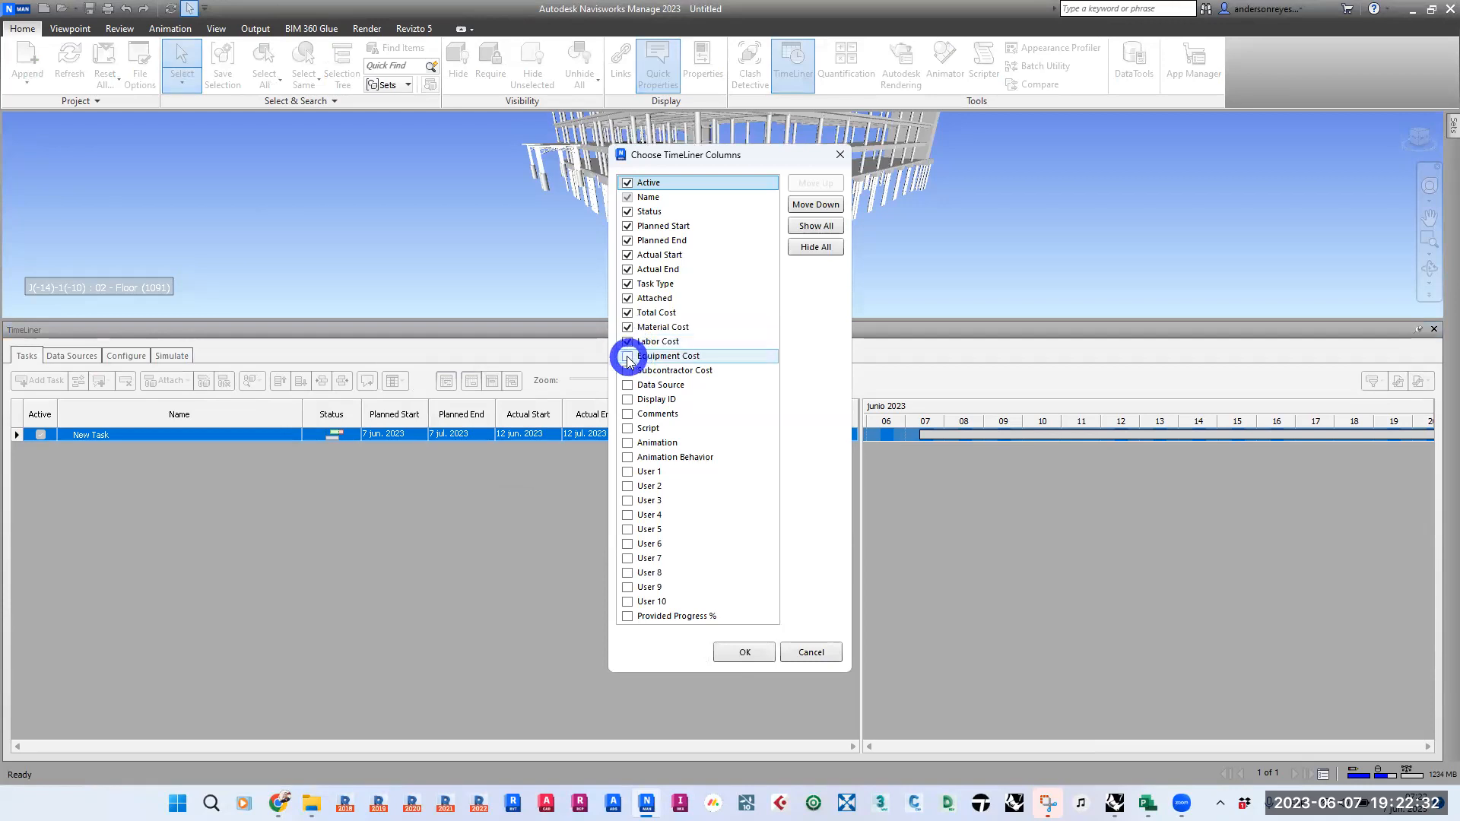
pyautogui.click(628, 370)
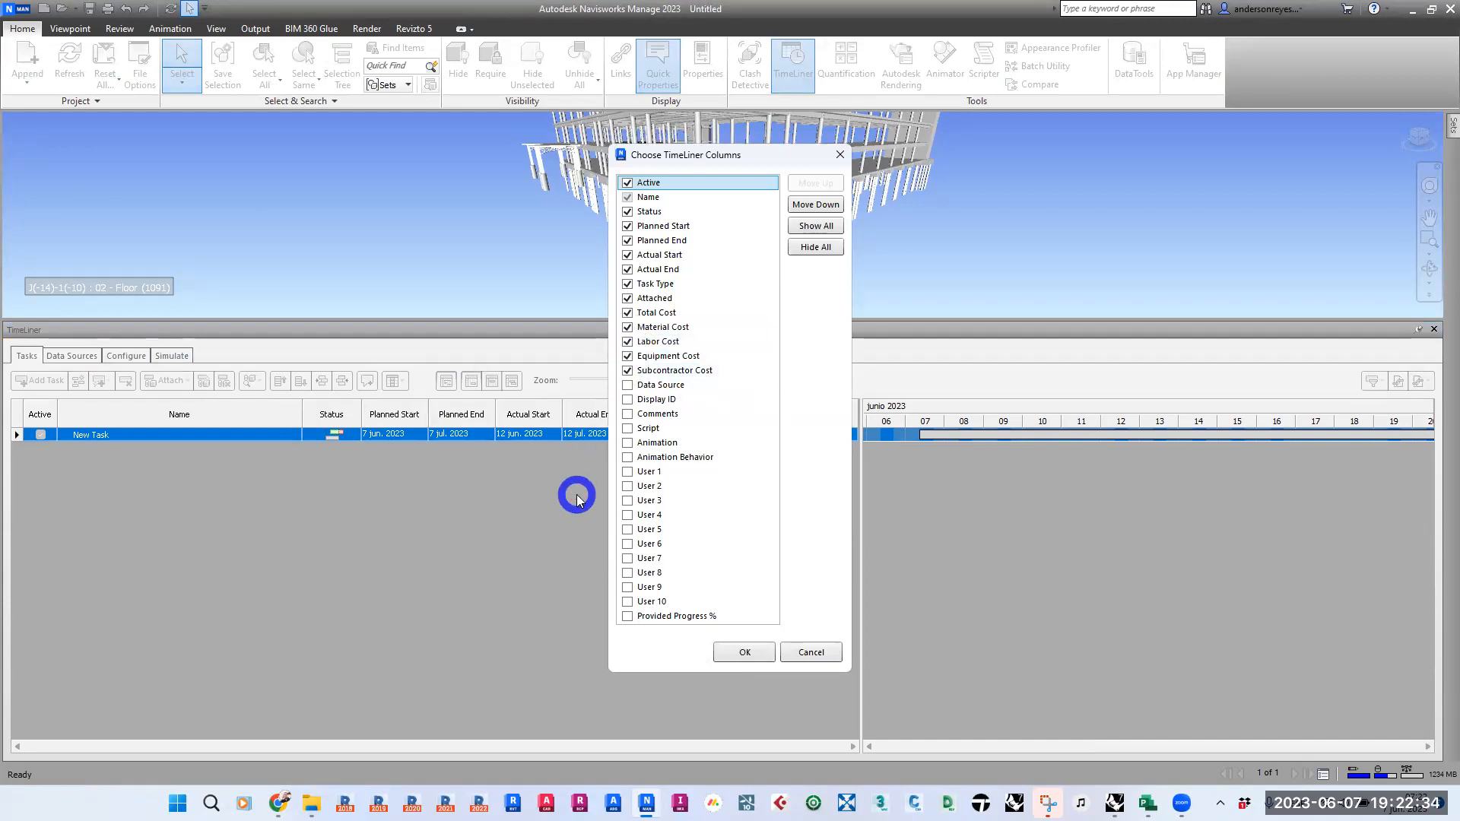
pyautogui.click(744, 652)
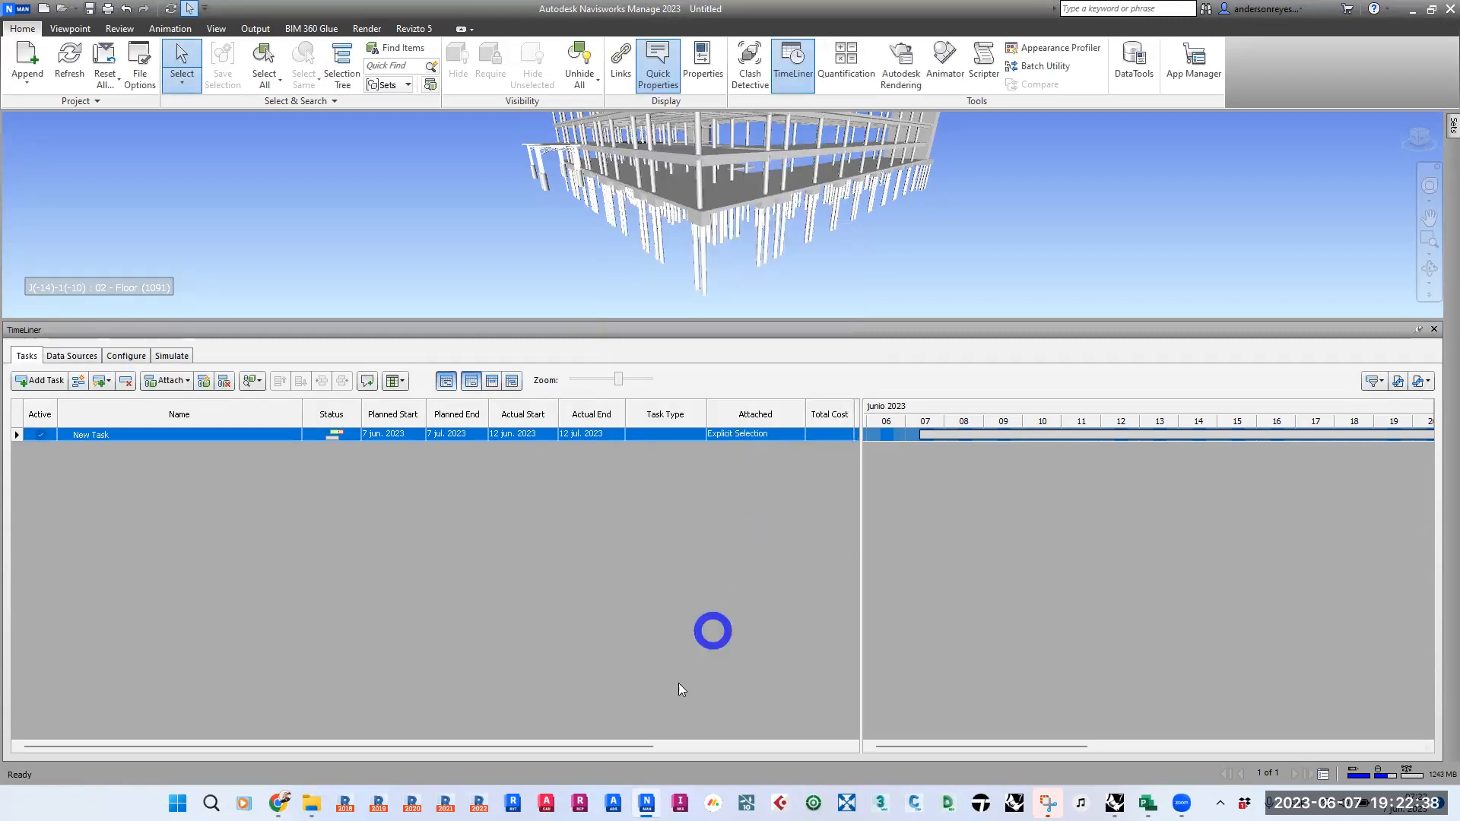
# - Move the Total Cost column behind Subcontractor Cost, at the end of the task list
pyautogui.moveTo(645, 746); pyautogui.dragTo(866, 747)
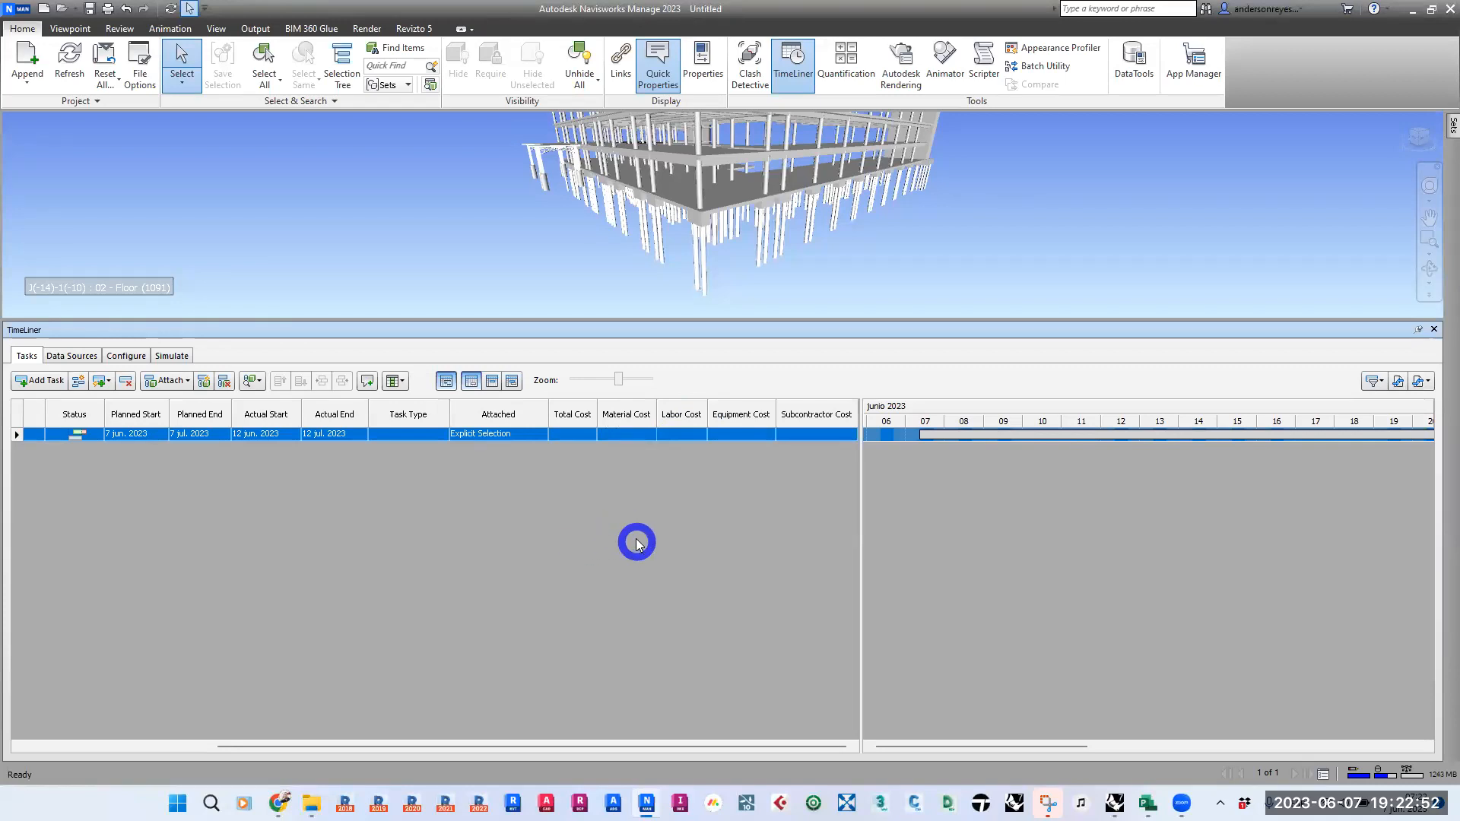
pyautogui.click(576, 417)
pyautogui.moveTo(575, 417); pyautogui.dragTo(836, 416)
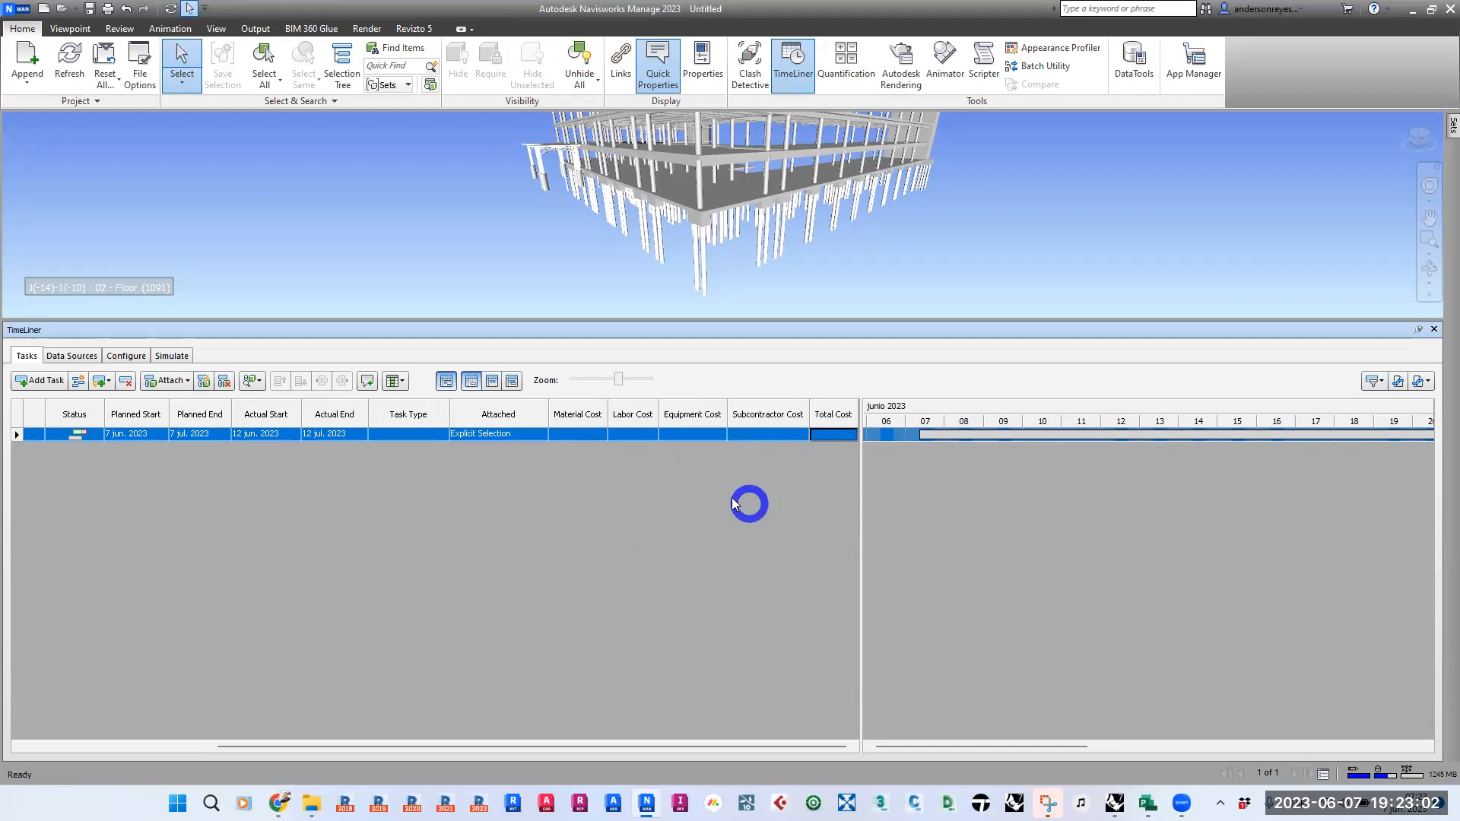
pyautogui.moveTo(835, 411)
pyautogui.mouseDown()
pyautogui.moveTo(756, 412)
pyautogui.moveTo(821, 422)
pyautogui.mouseUp()
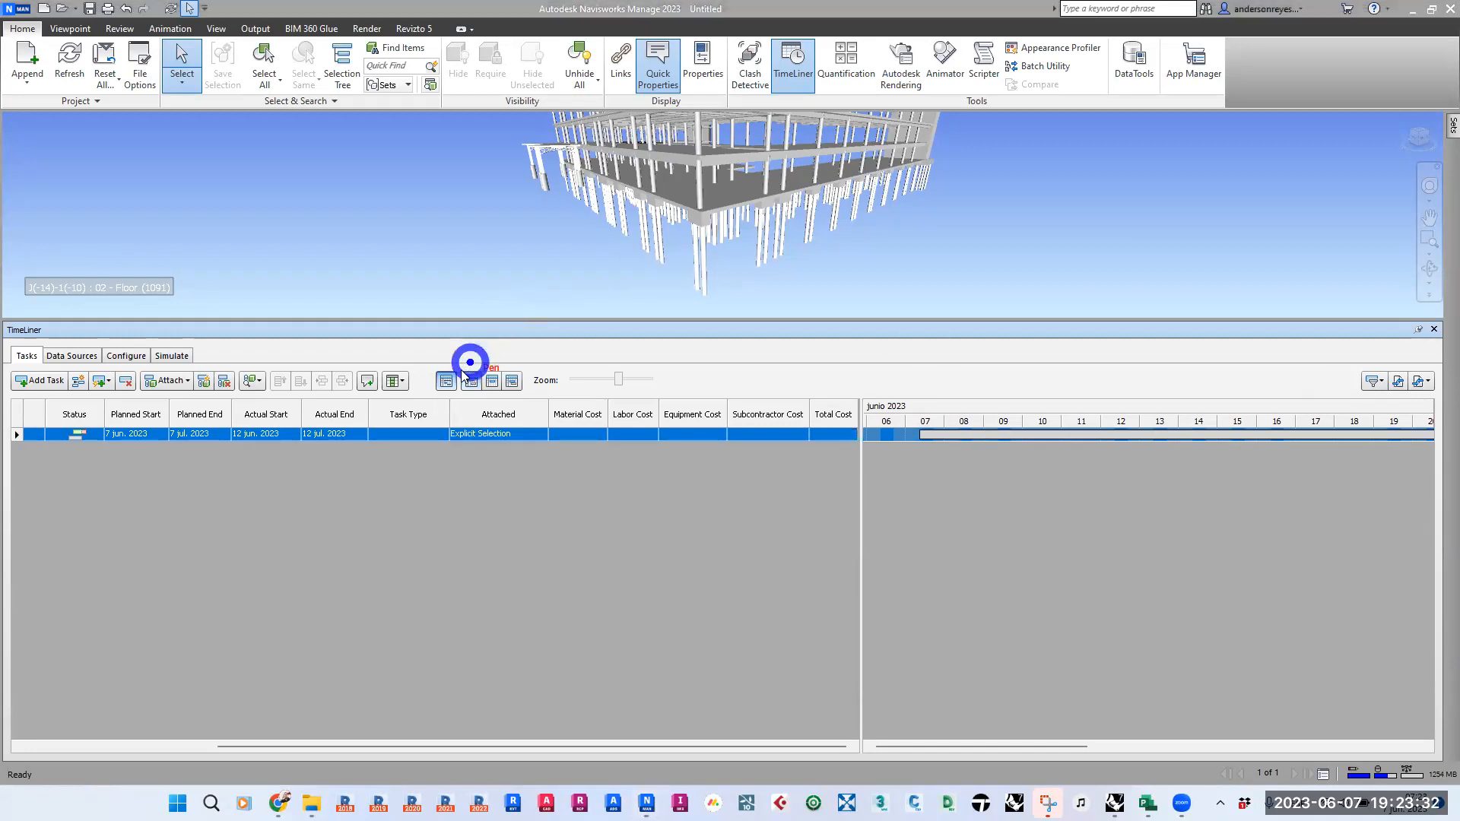
pyautogui.moveTo(446, 372); pyautogui.dragTo(447, 290)
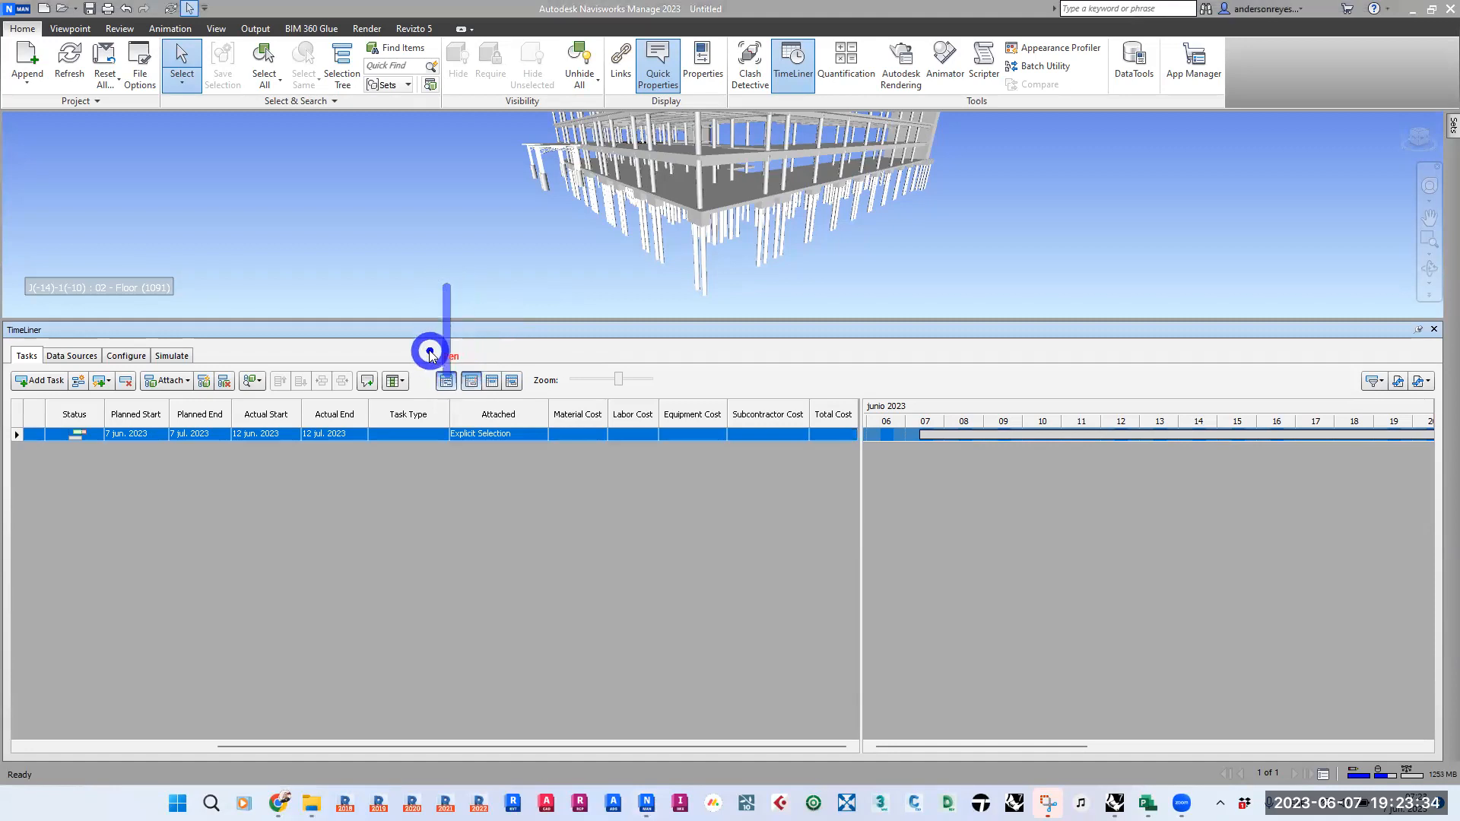
pyautogui.moveTo(430, 352)
pyautogui.mouseDown()
pyautogui.moveTo(444, 377)
pyautogui.moveTo(424, 352)
pyautogui.mouseUp()
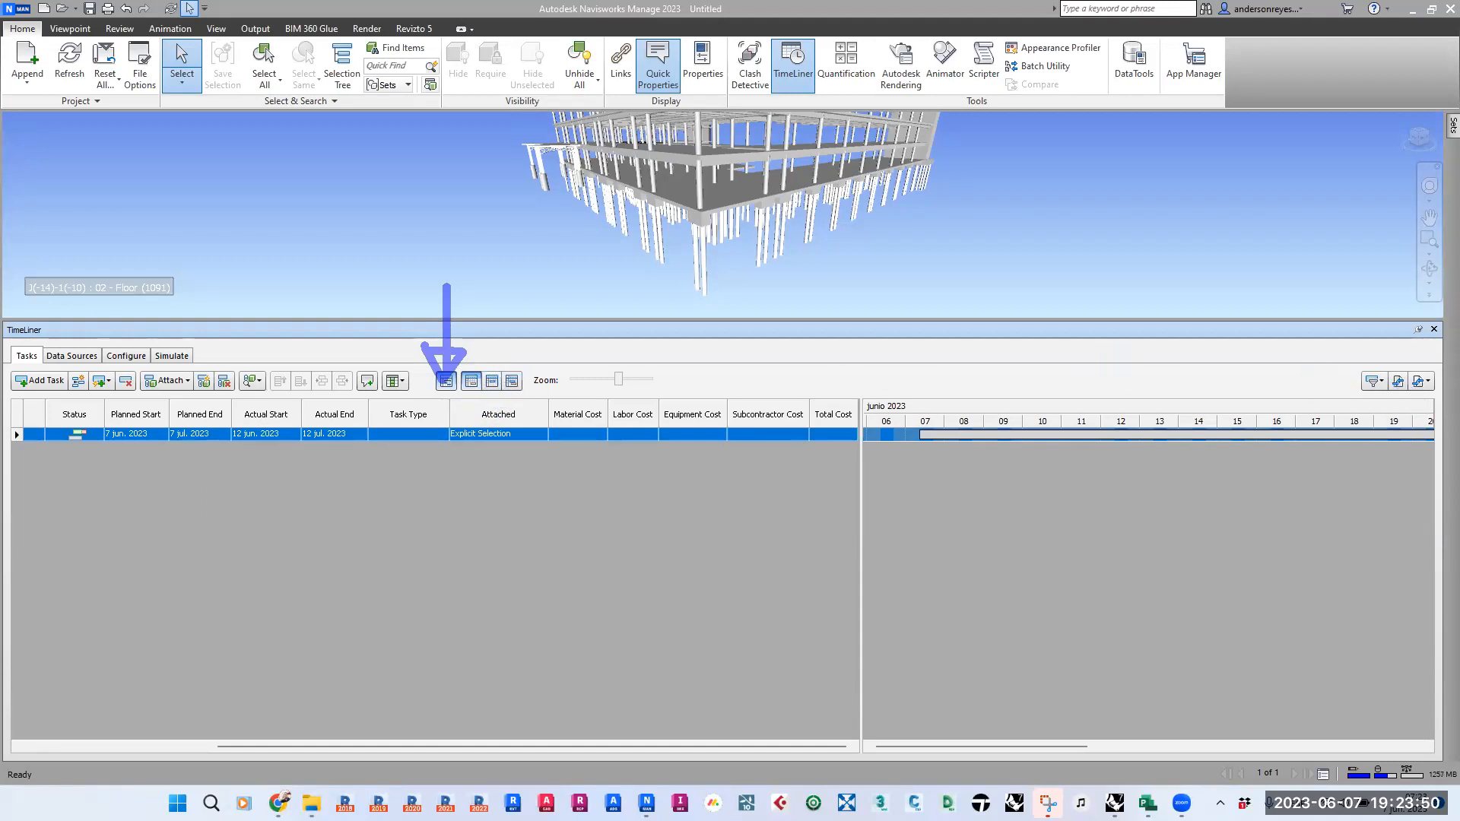
# - Hide and redisplay the Gantt chart, and switch its bars between planned and actual dates
pyautogui.click(446, 381)
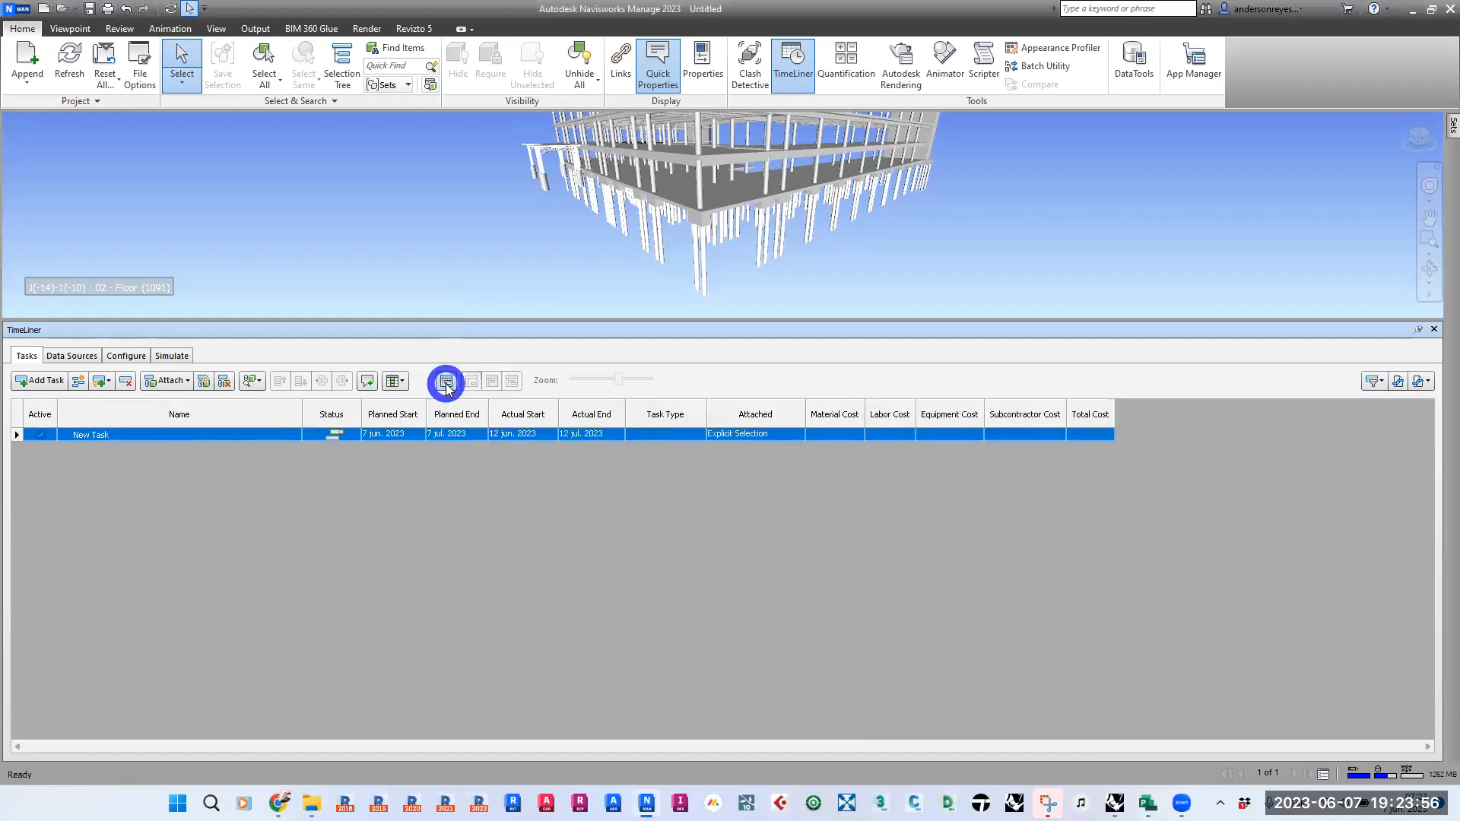
pyautogui.click(446, 382)
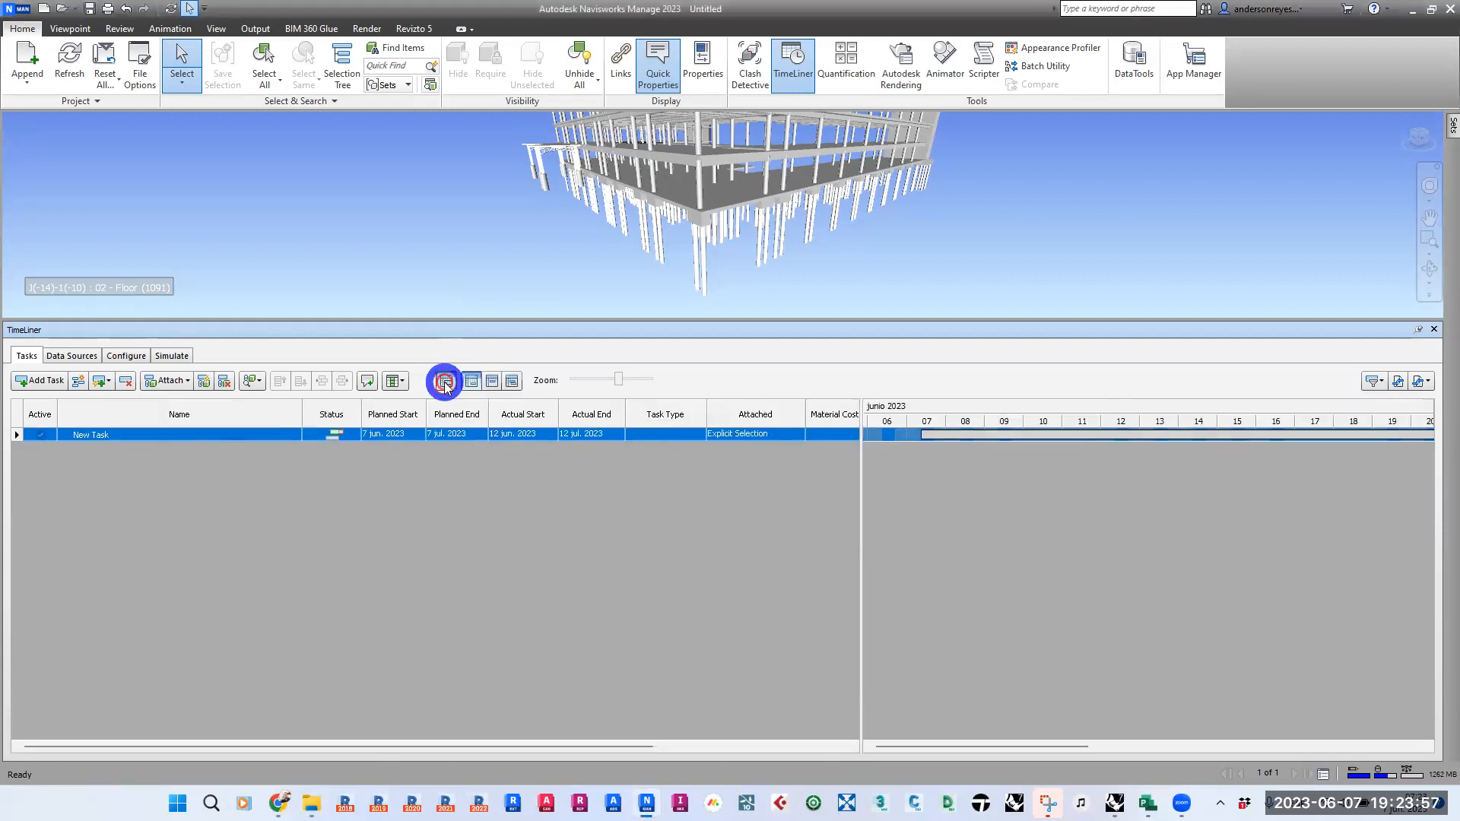
pyautogui.click(495, 381)
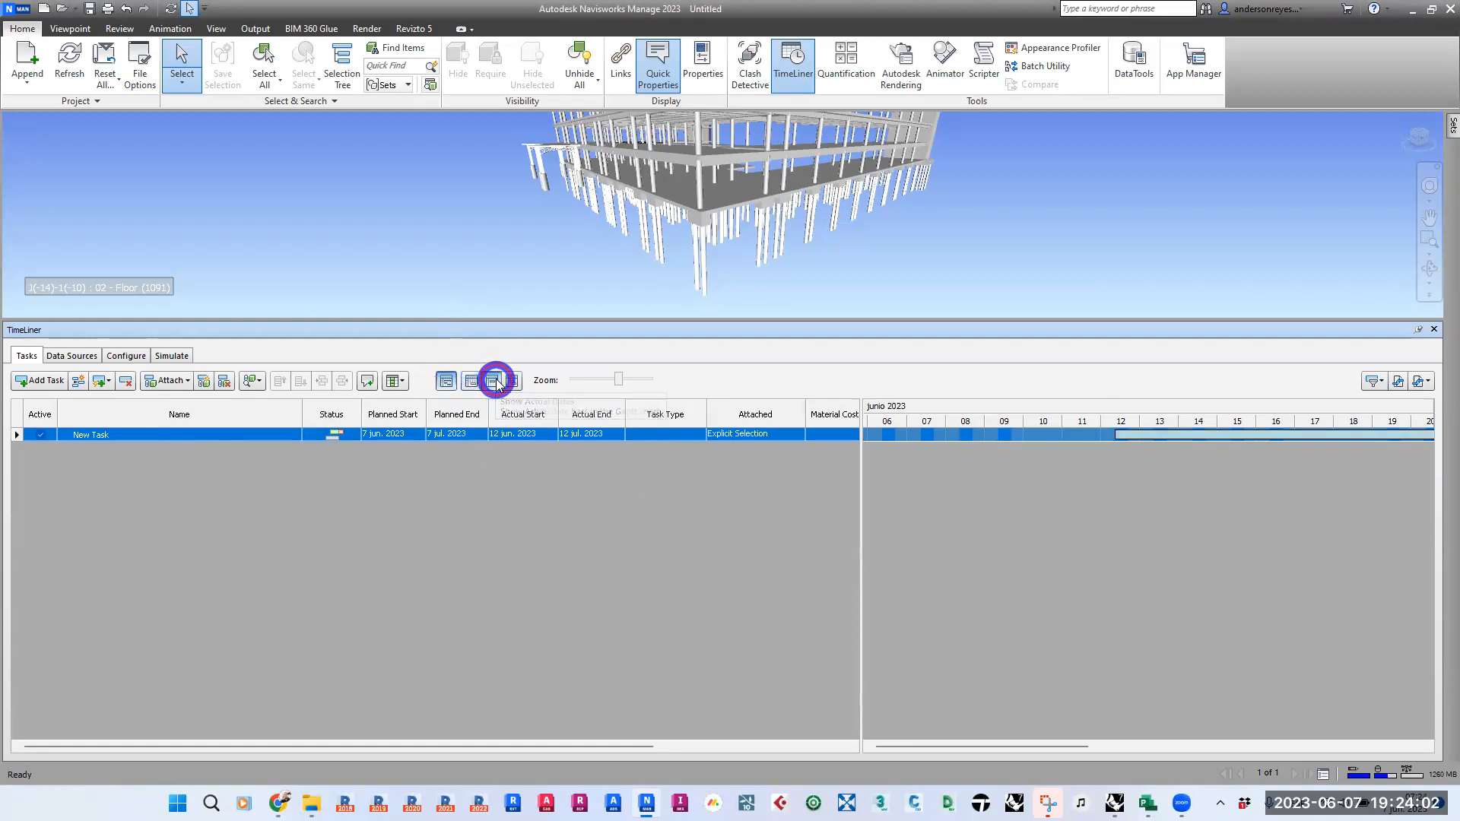
pyautogui.click(495, 383)
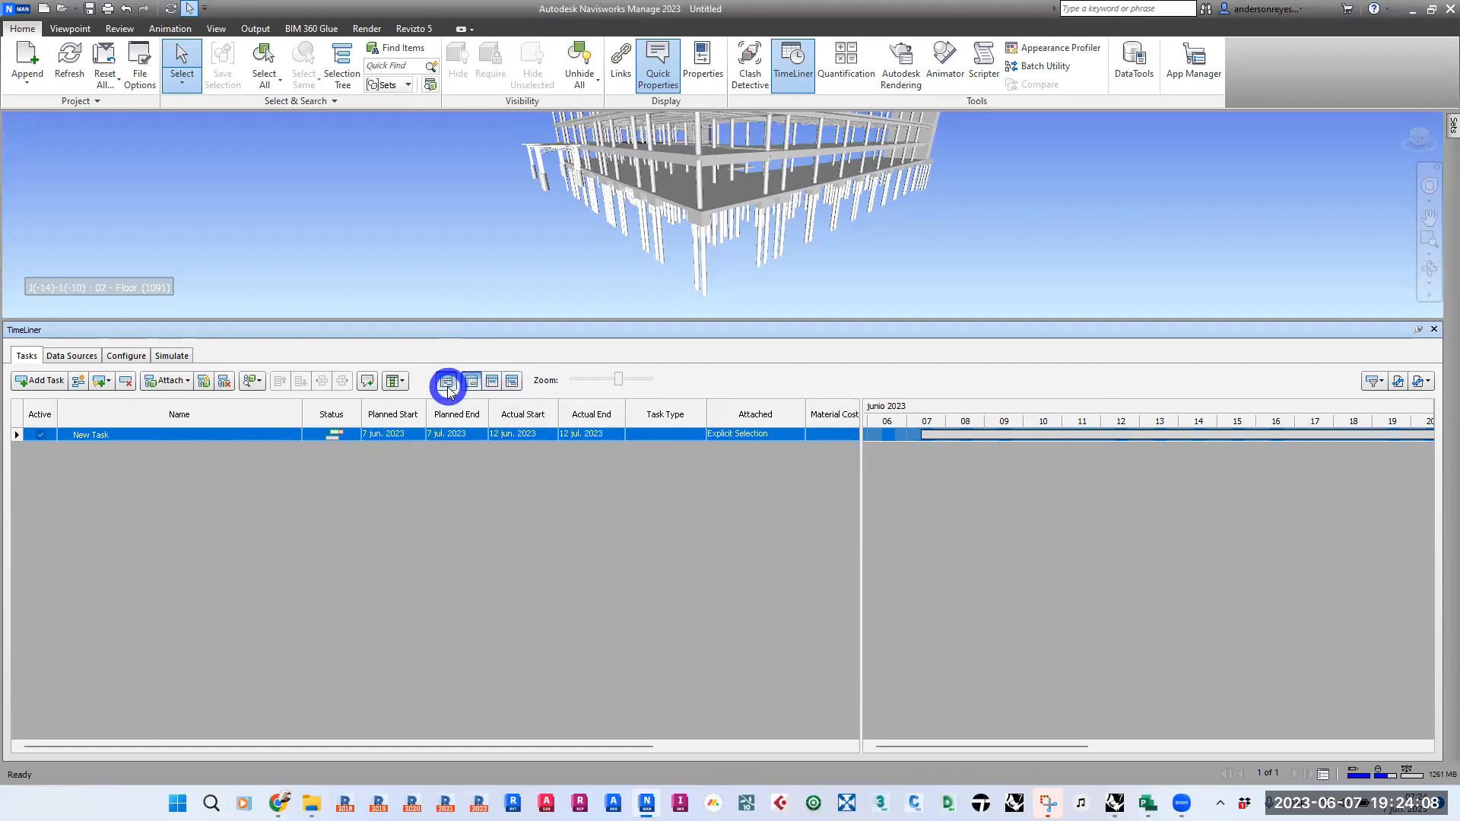
pyautogui.click(492, 383)
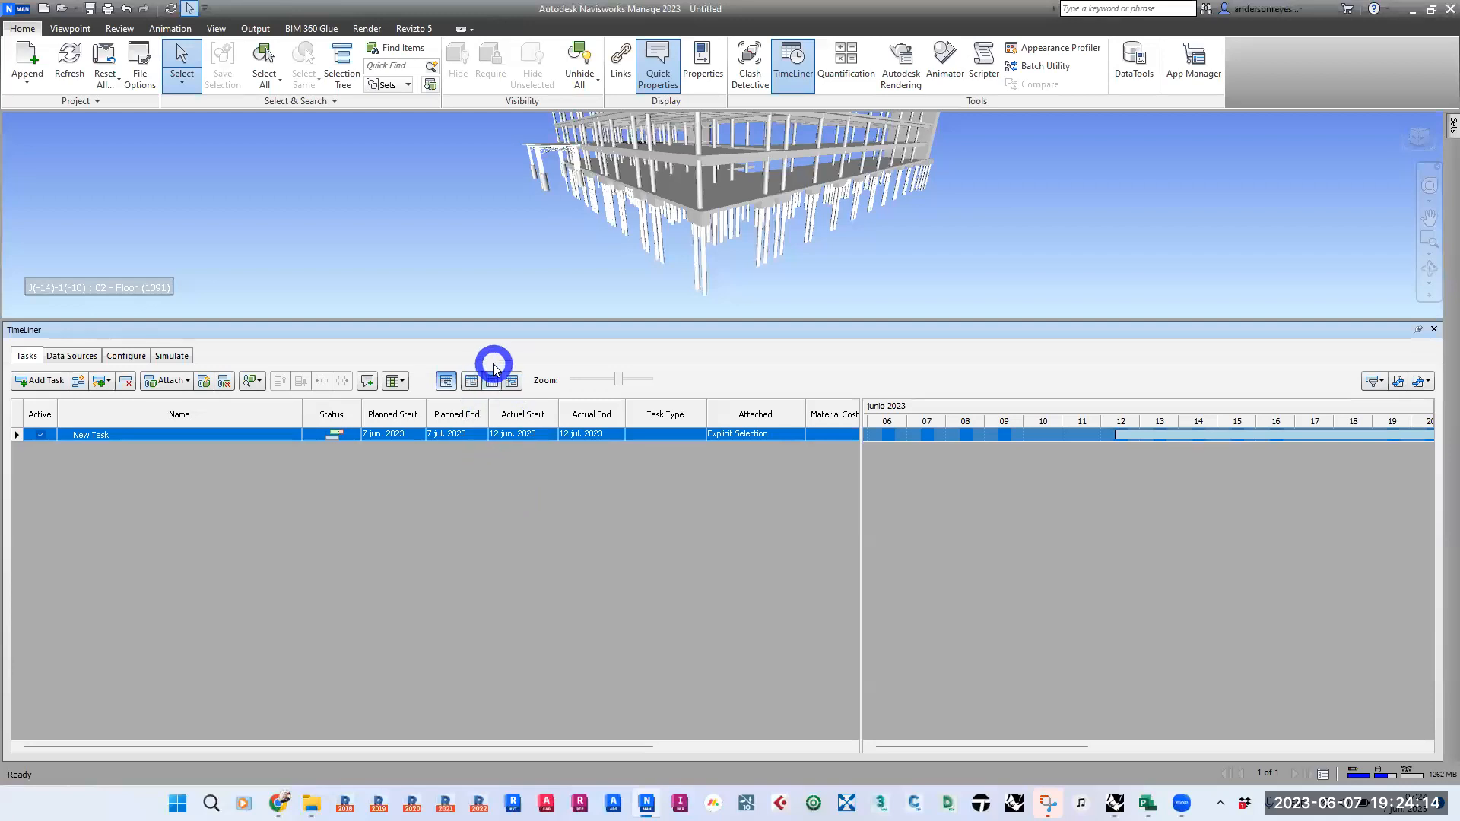
# - Show planned versus actual dates in the Gantt chart and review the task's bars from start to end
pyautogui.click(512, 381)
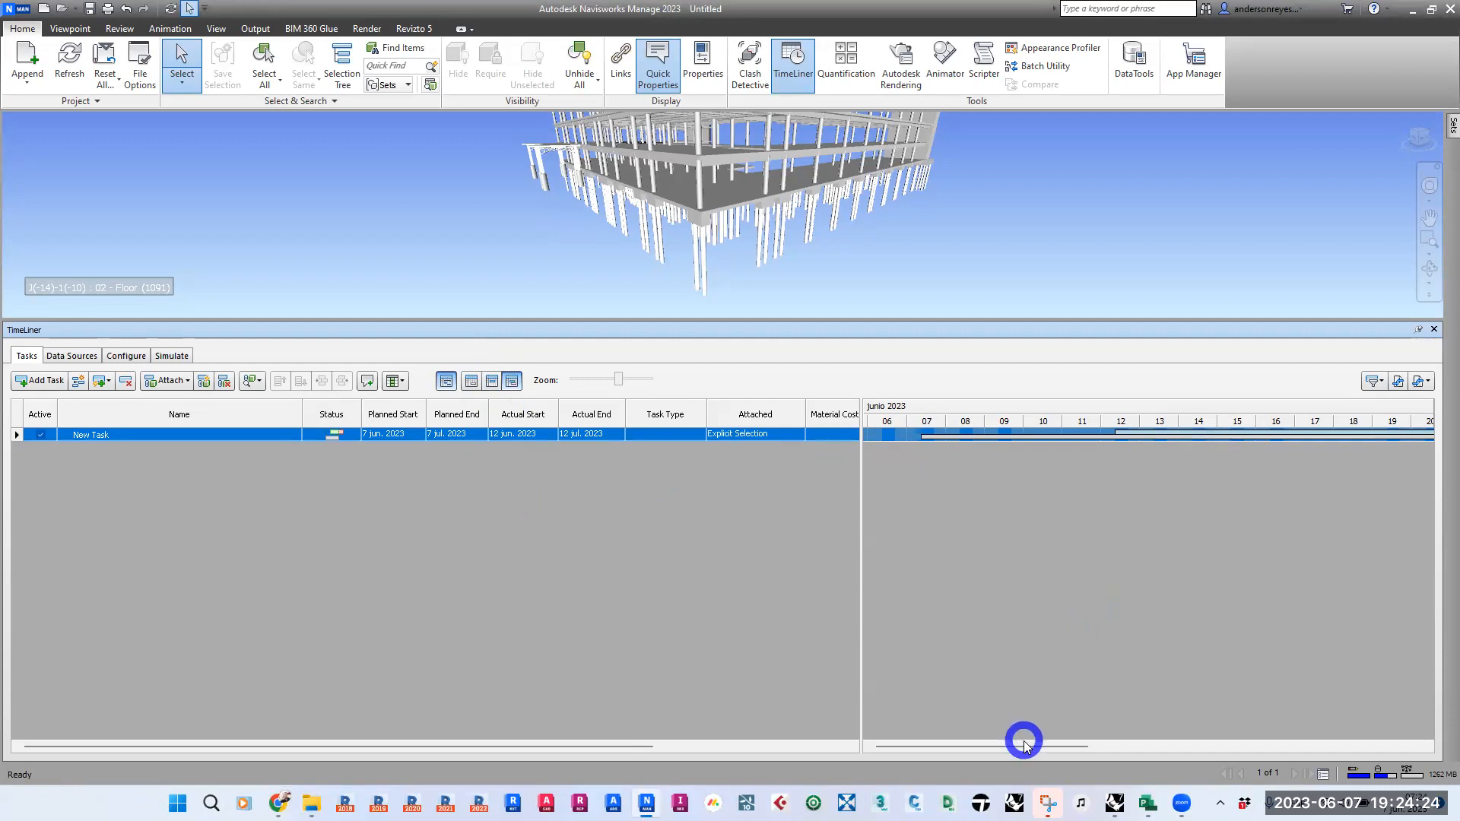
pyautogui.moveTo(1033, 744); pyautogui.dragTo(1426, 719)
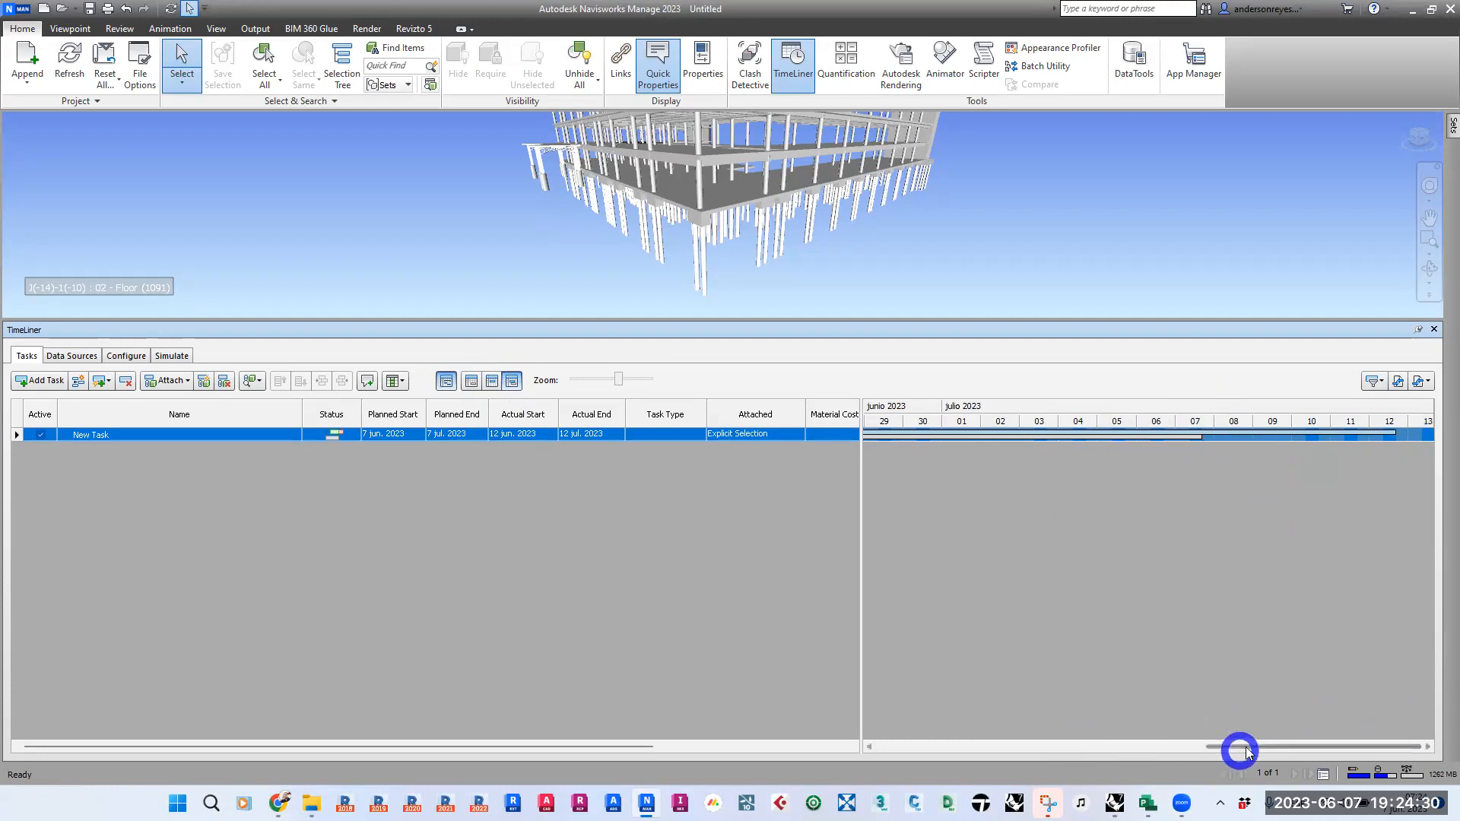
pyautogui.moveTo(1235, 748); pyautogui.dragTo(857, 749)
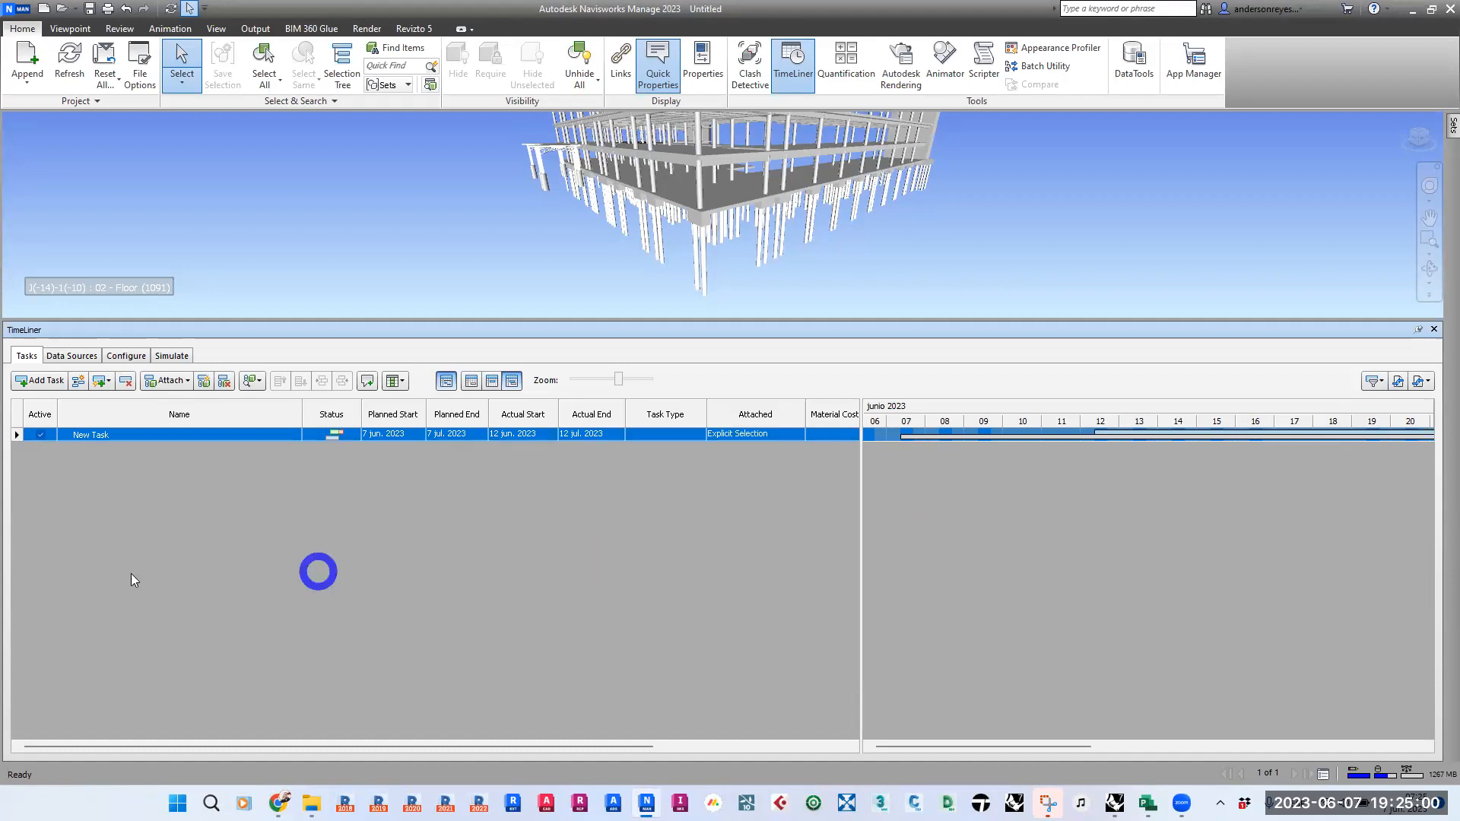
# - Rename the existing task as OBRA GRIS and add a new task below it
pyautogui.click(165, 443)
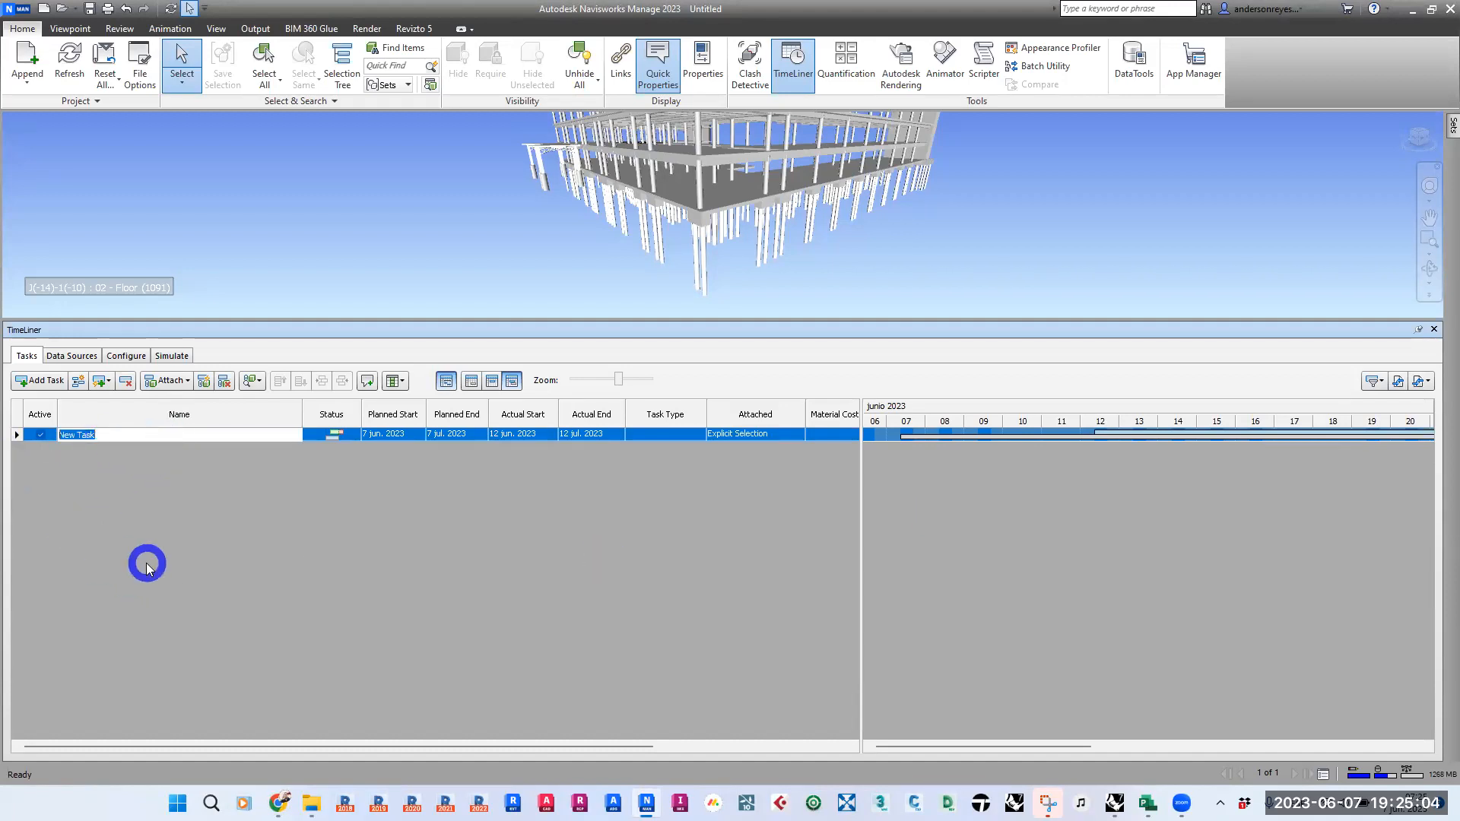
pyautogui.write('O')
pyautogui.write('GR')
pyautogui.press('Return')
pyautogui.press('Return')
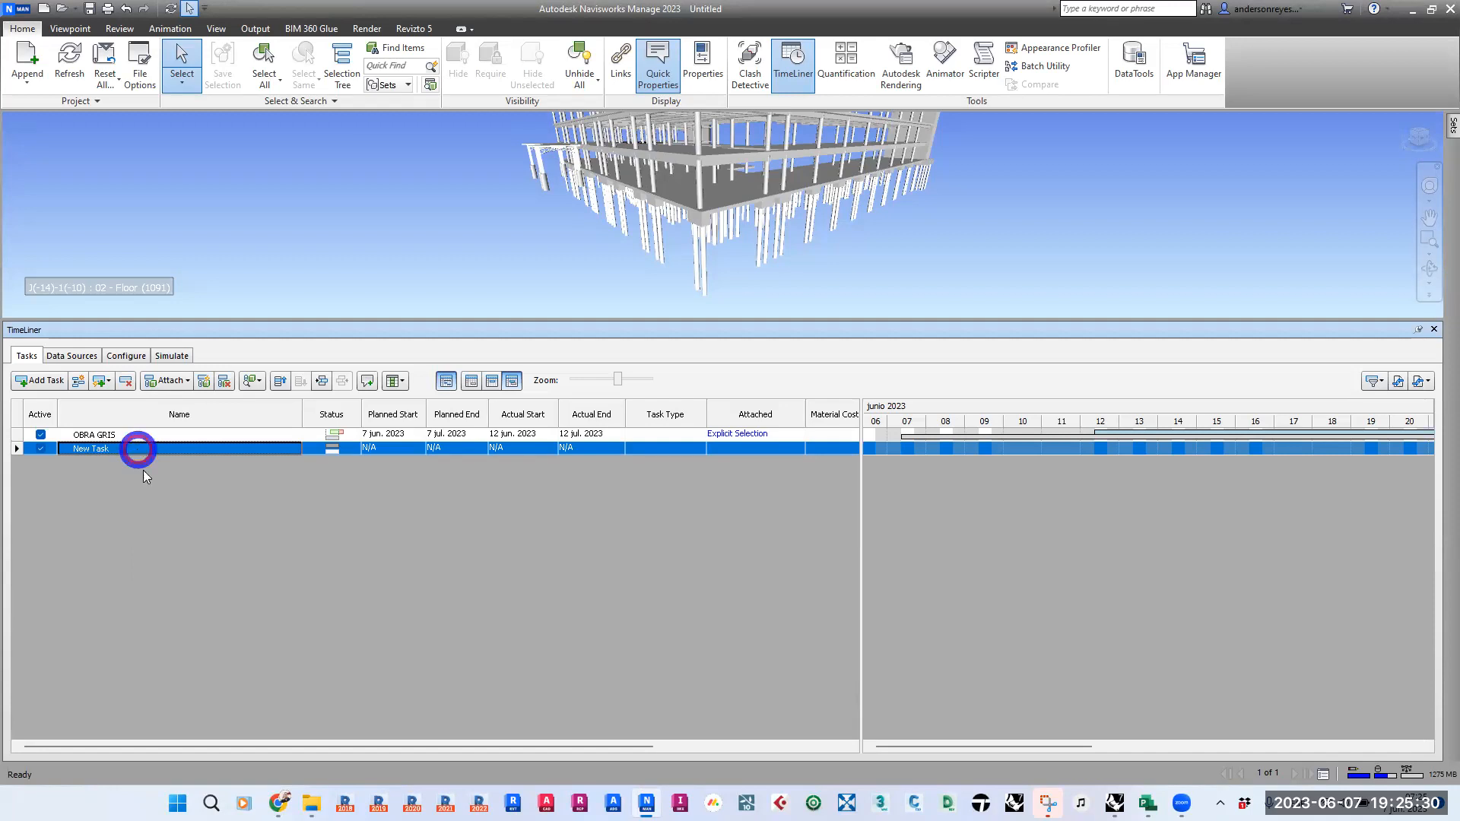
# - Name the second task PILOTES and add another task below it
pyautogui.click(130, 432)
pyautogui.click(107, 450)
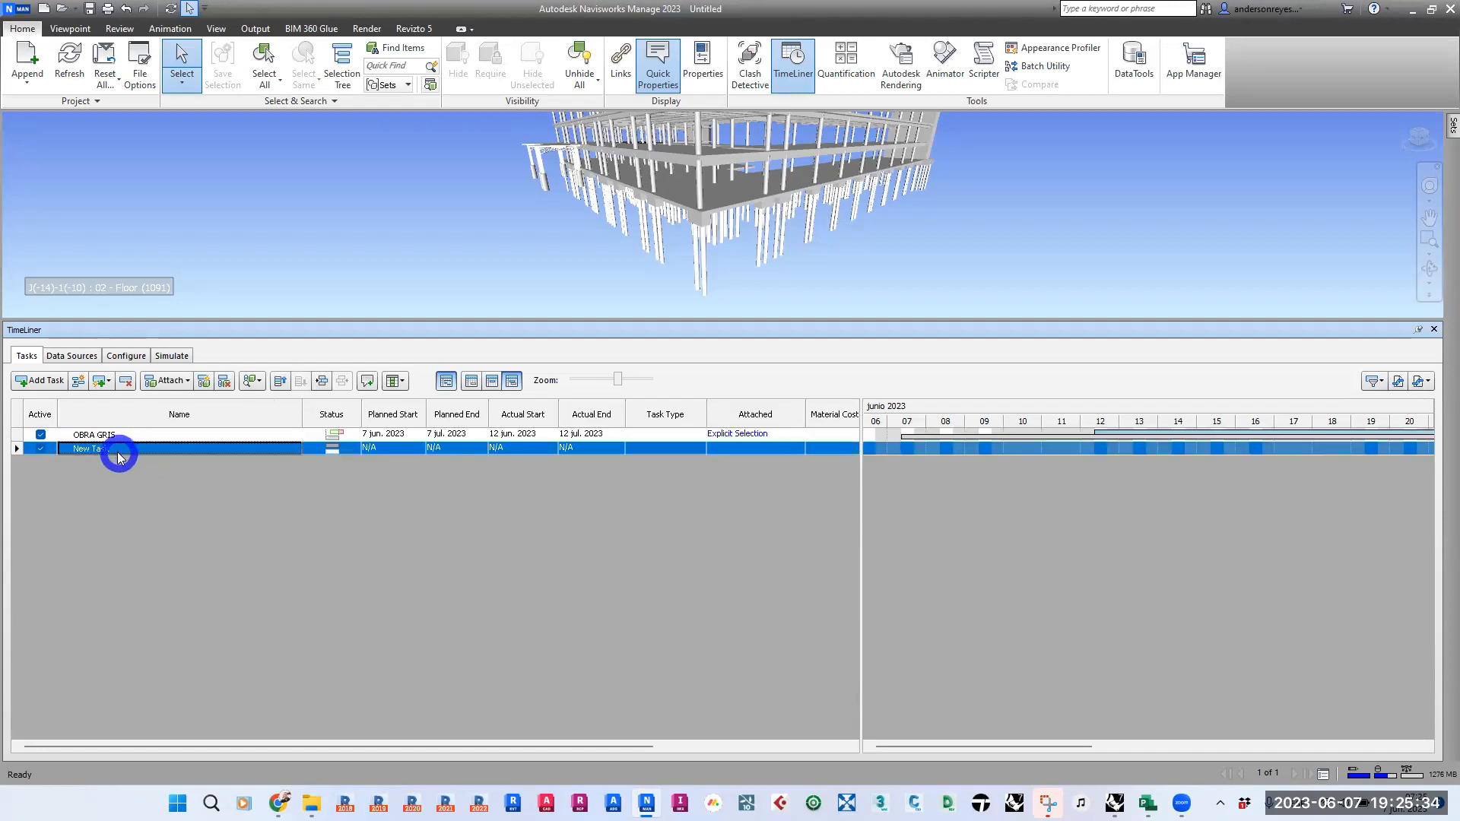
pyautogui.click(136, 450)
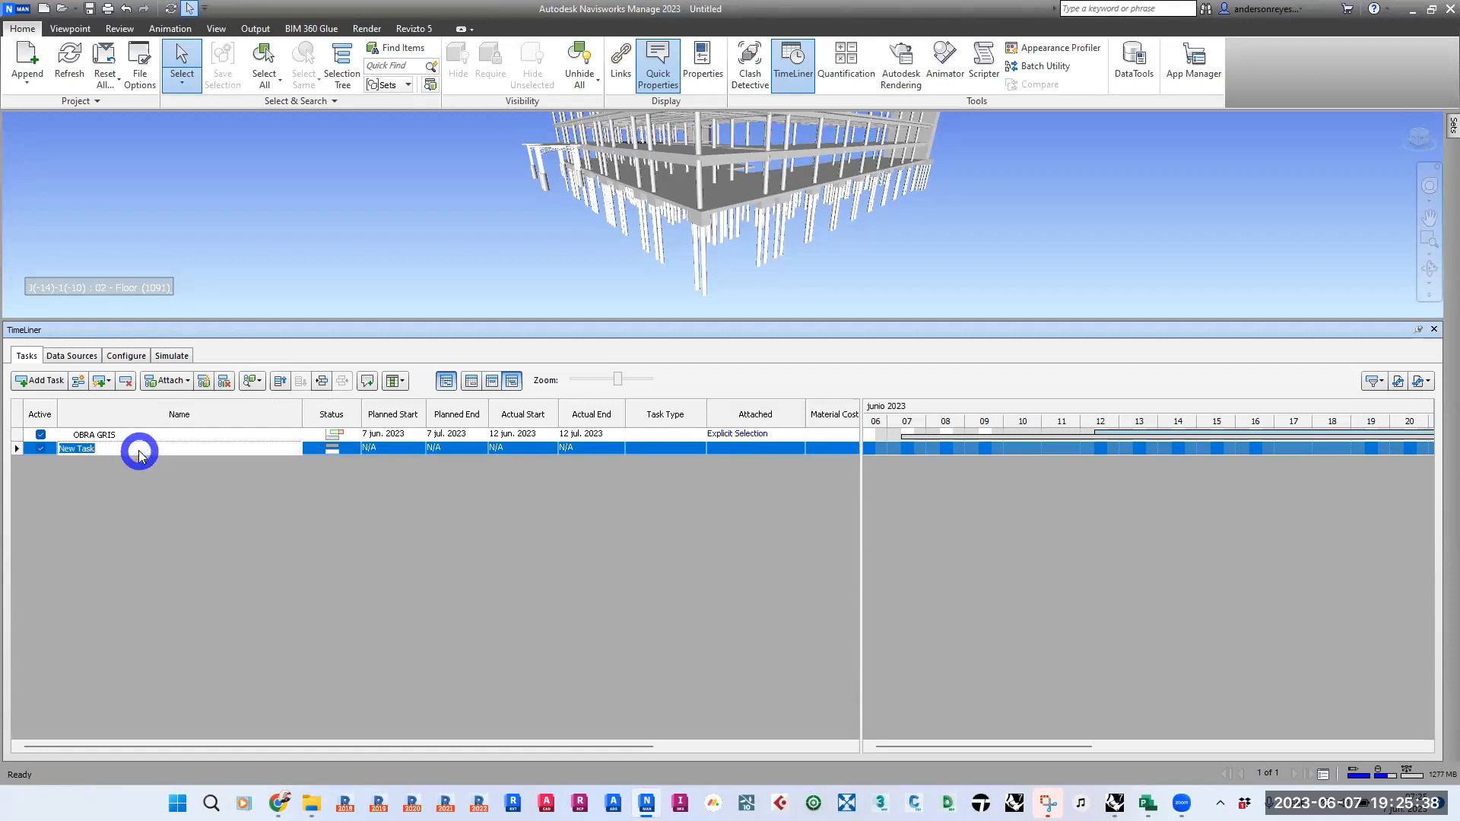
pyautogui.write('PILOTES')
pyautogui.press('Return')
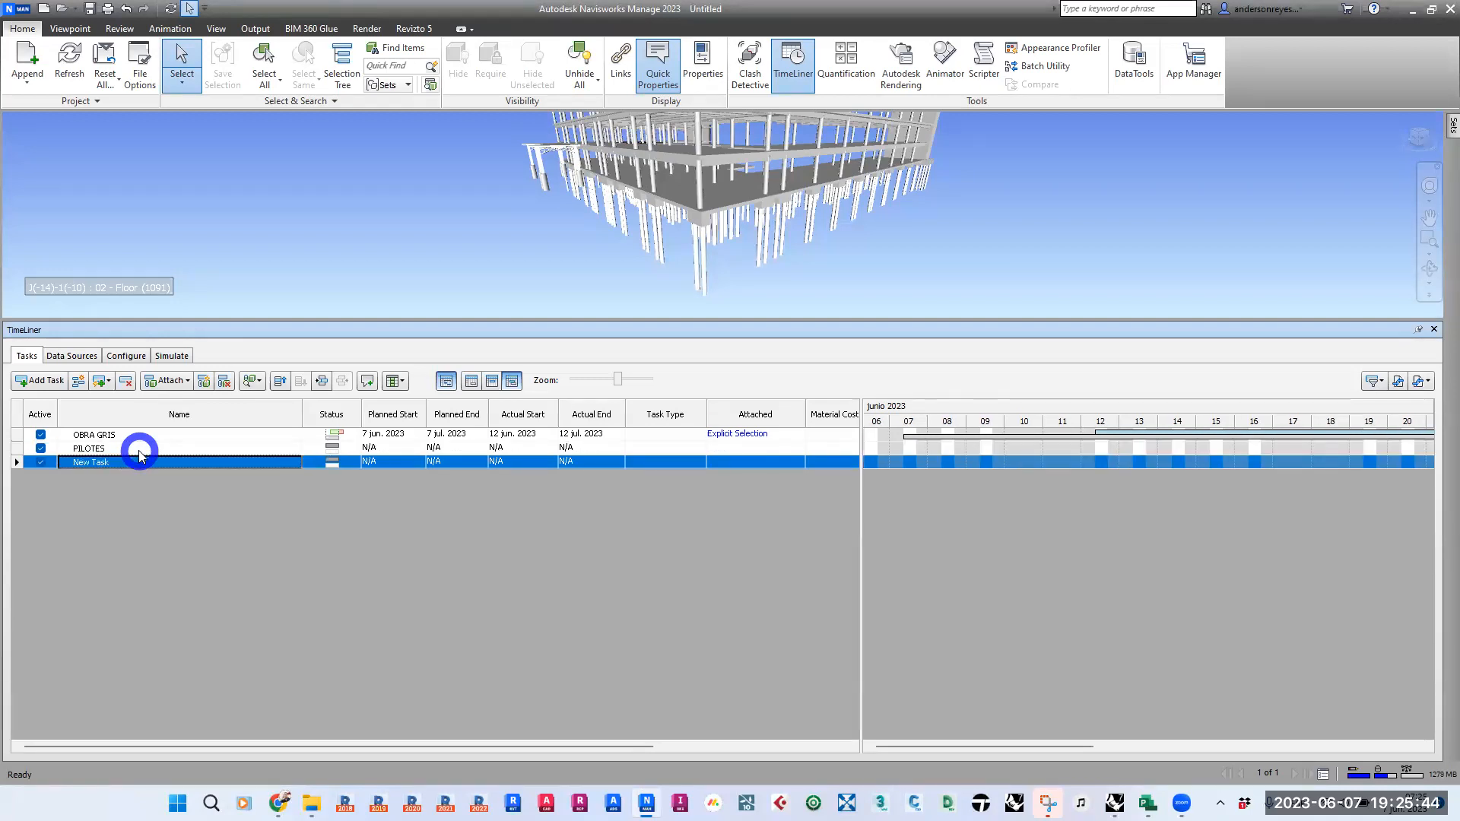
# - Name the third task CABEZALES and add another task below it
pyautogui.click(126, 464)
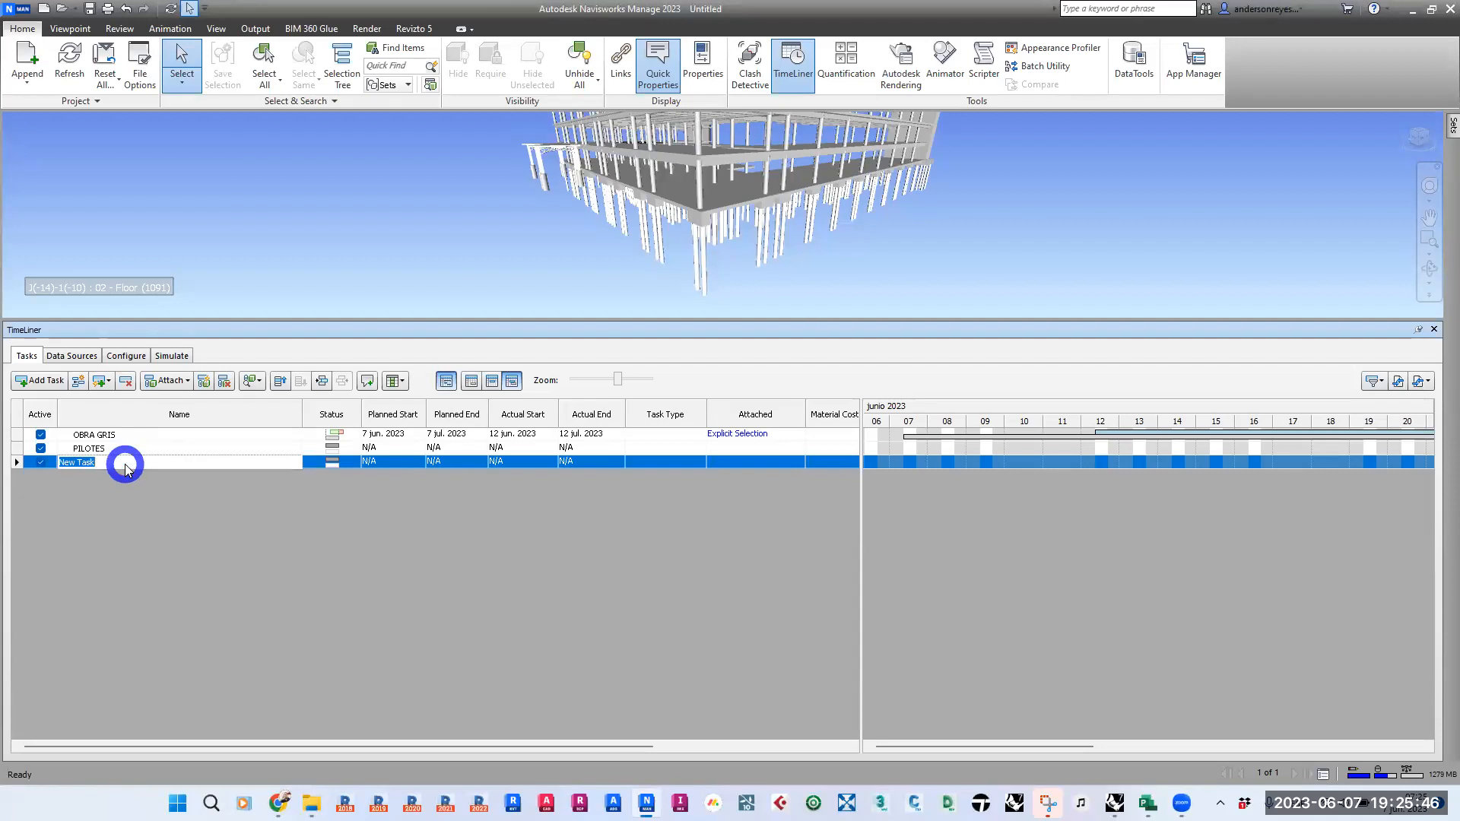
pyautogui.write('CABEZALES')
pyautogui.press('Return')
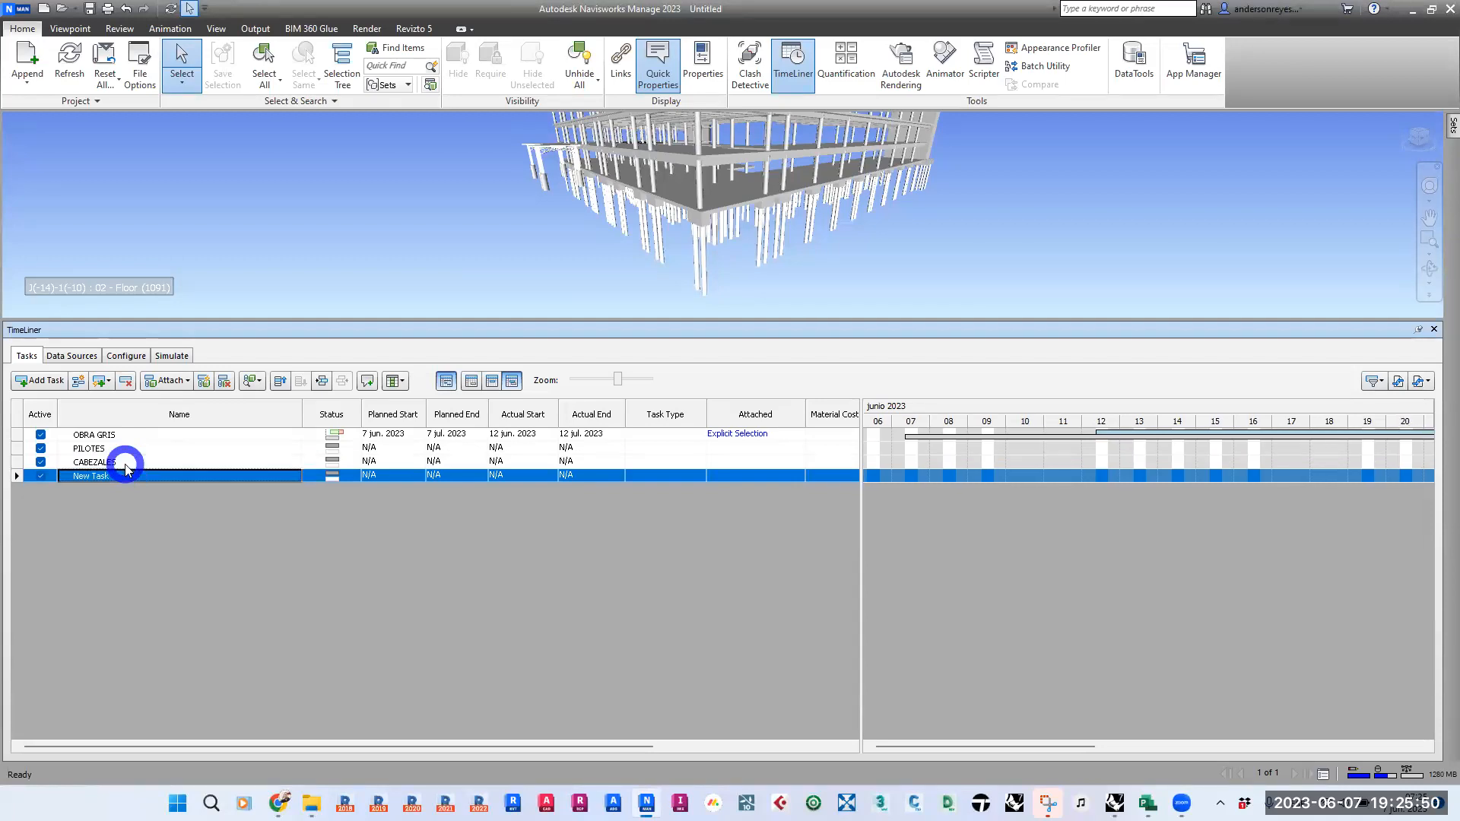
# - Name the fourth task COLUMNAS NIVEL 1 and add a further new task at the end of the list
pyautogui.click(140, 476)
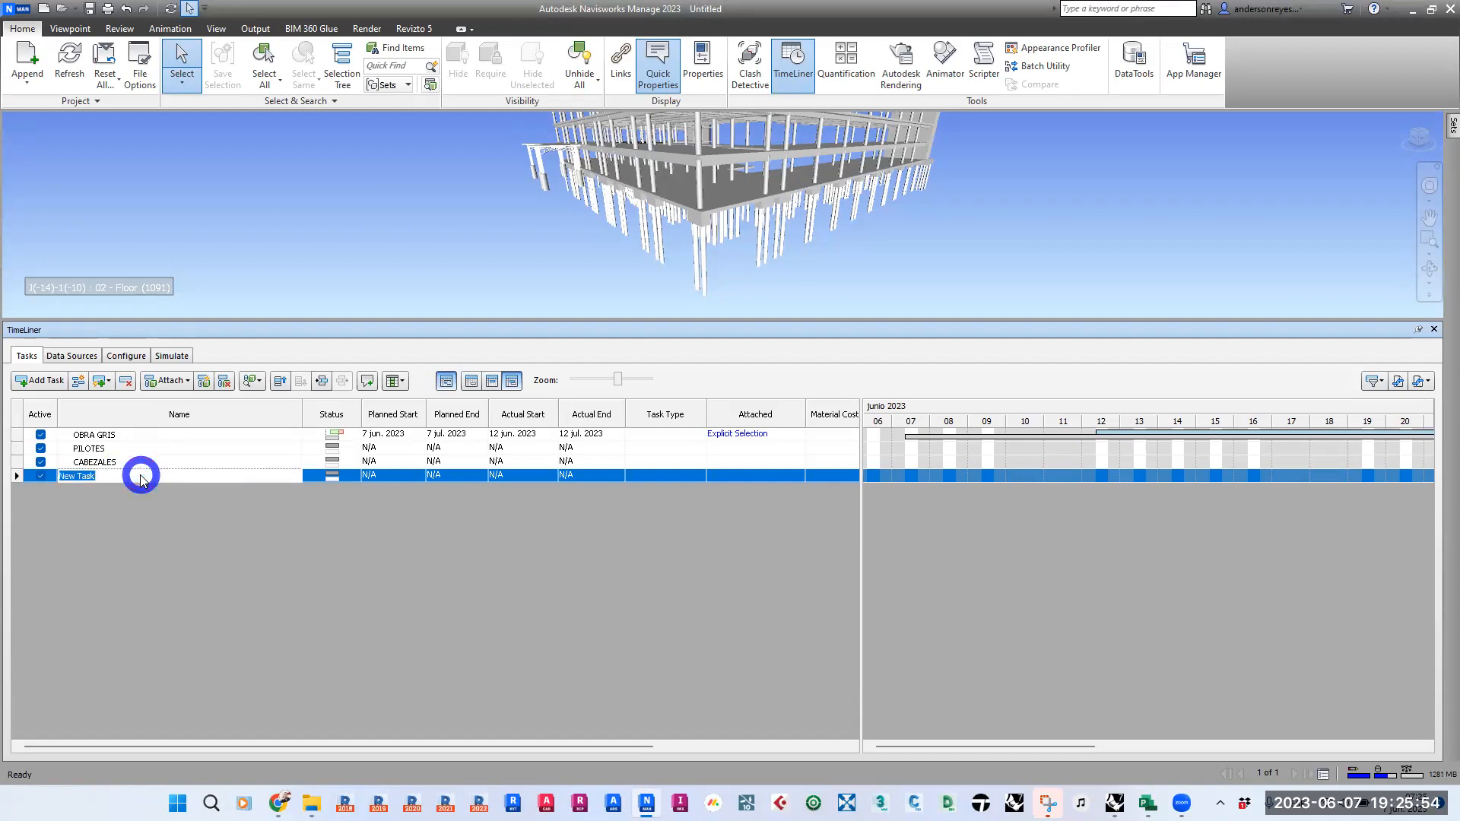
pyautogui.write('COLUMNAS NIVEL 1')
pyautogui.click(148, 462)
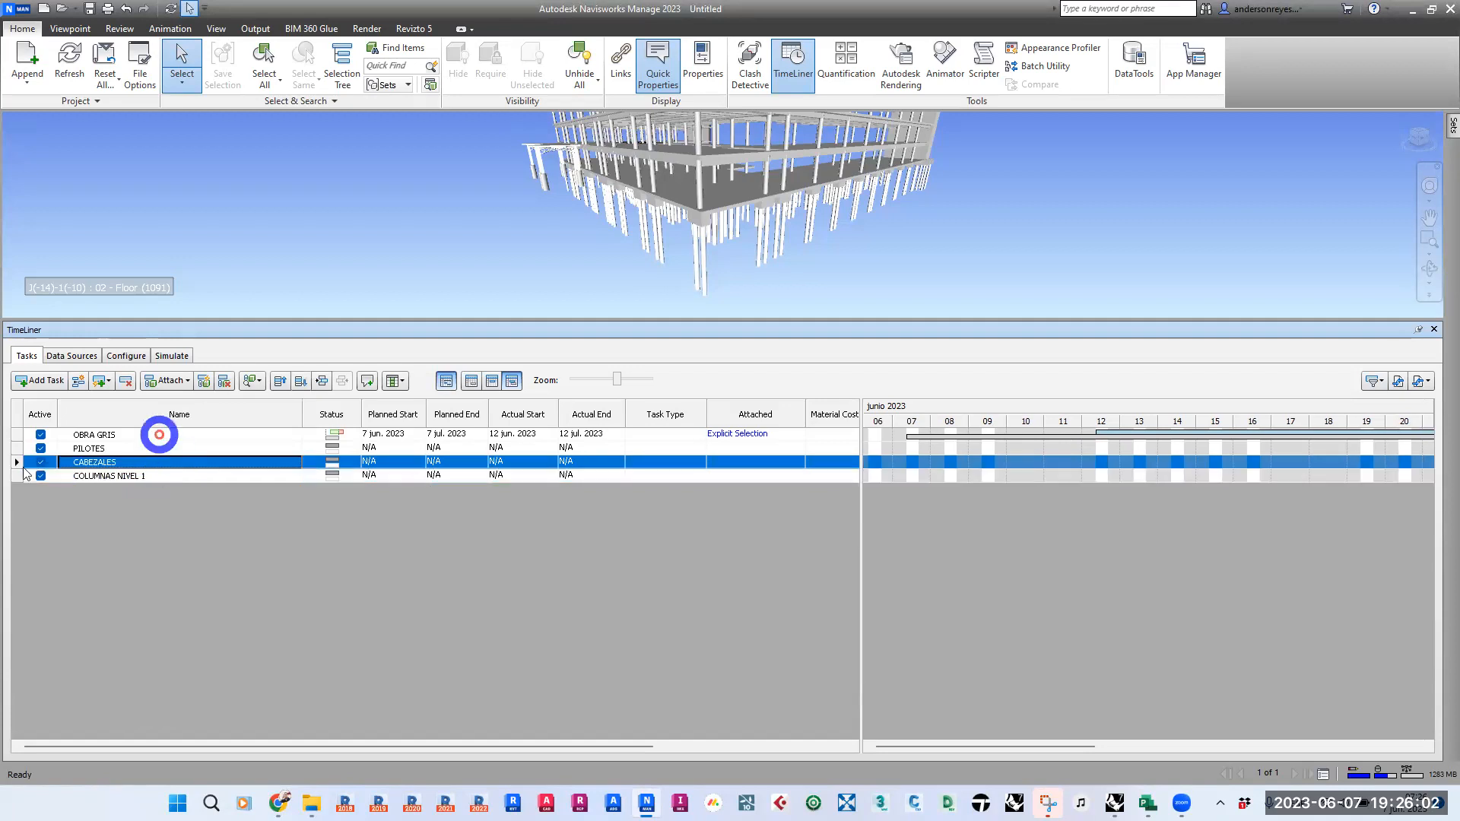
pyautogui.click(169, 476)
pyautogui.press('Return')
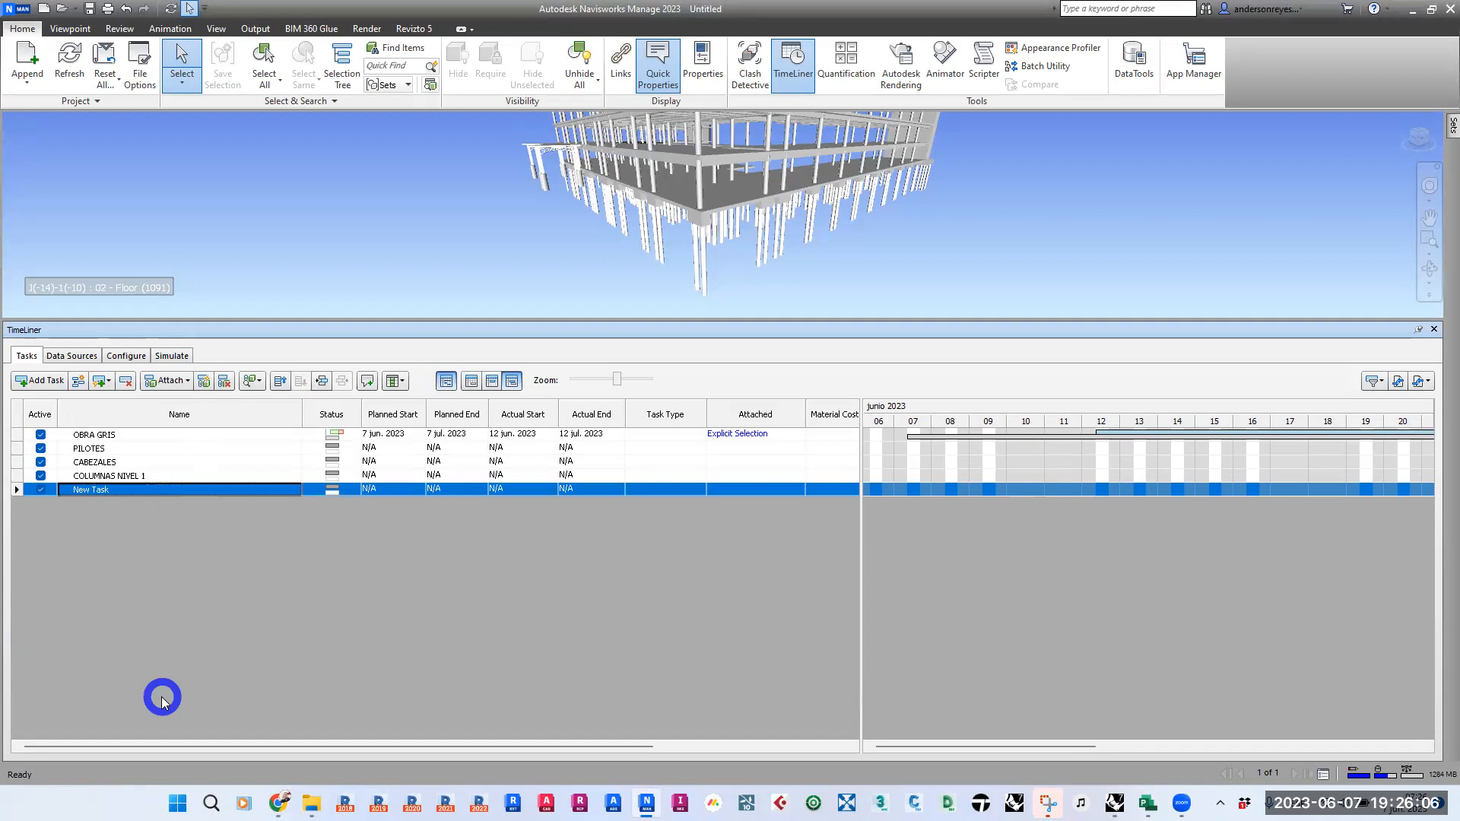
# - Hide the Gantt chart so that the task list fills the TimeLiner window
pyautogui.click(143, 549)
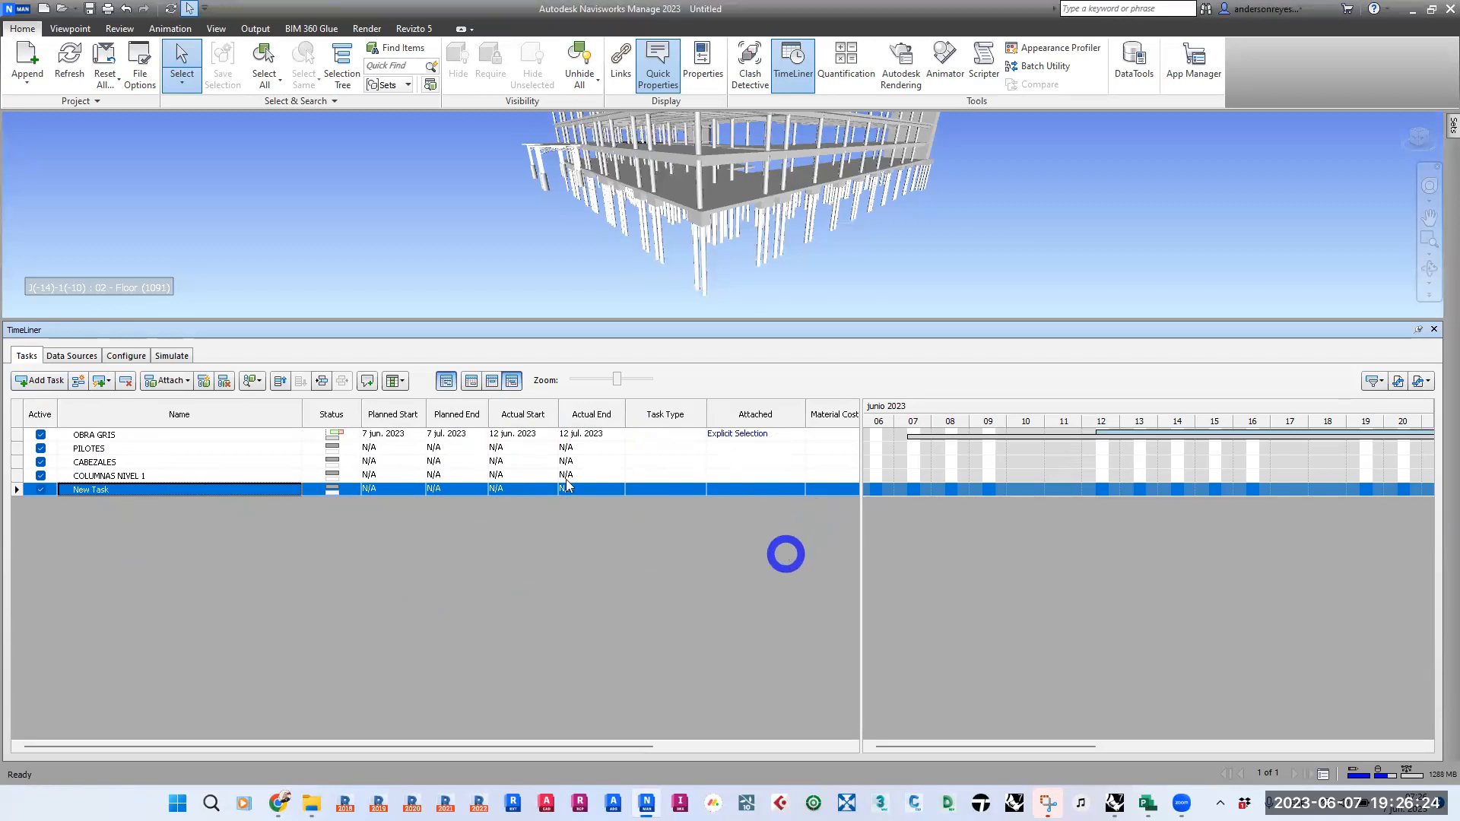
pyautogui.click(447, 380)
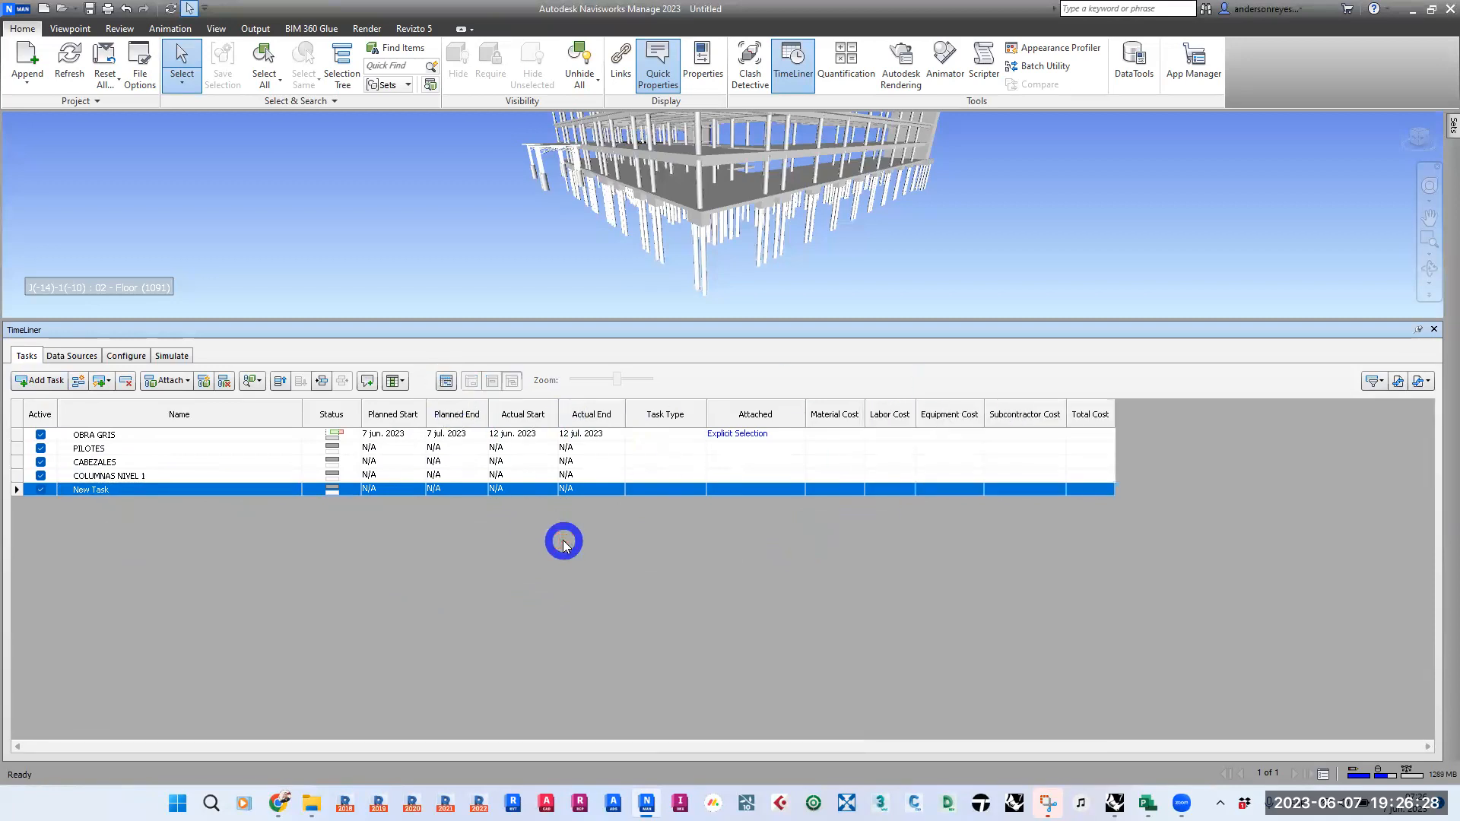
pyautogui.click(276, 555)
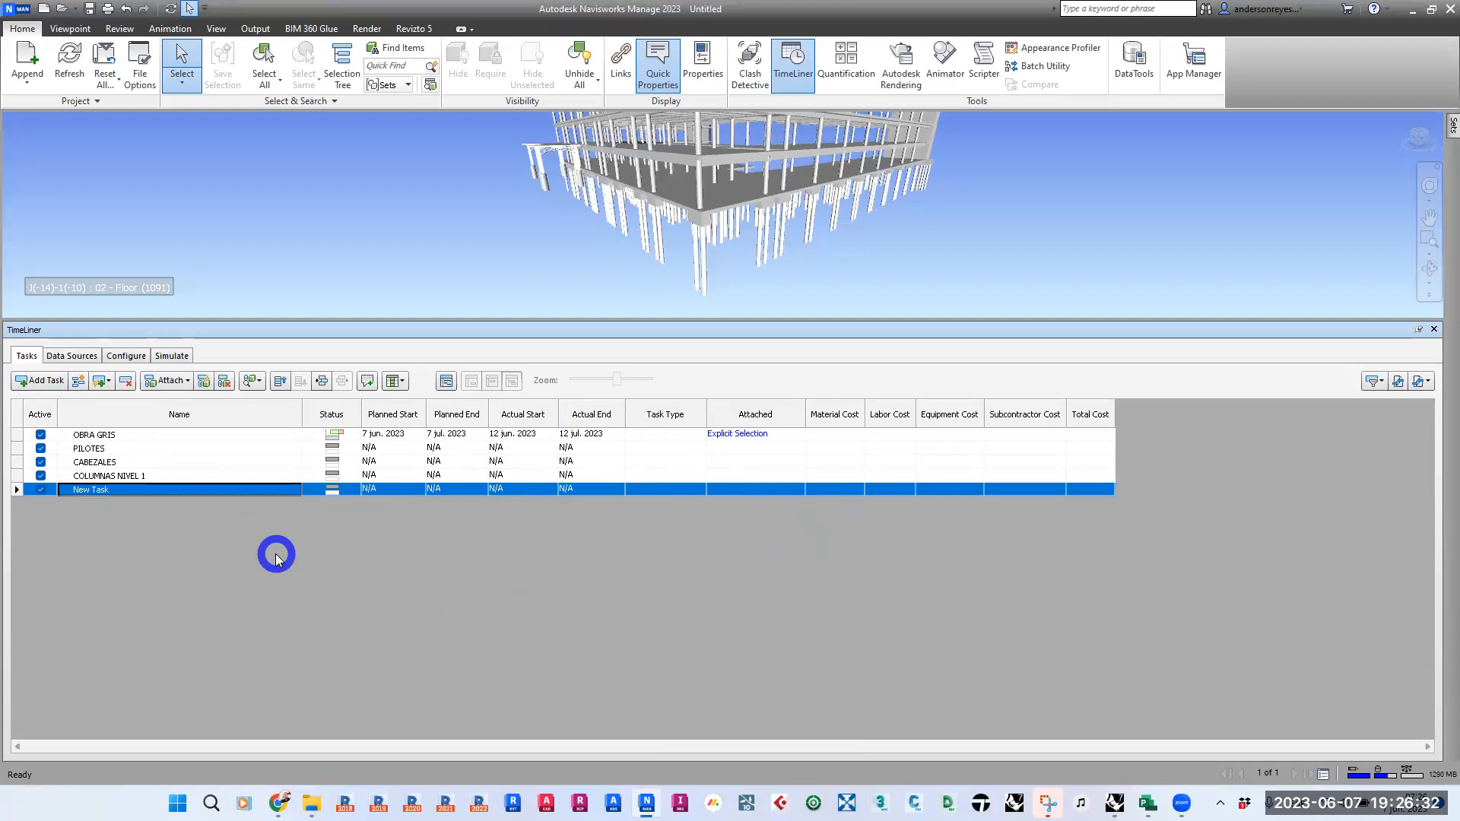
# - Insert a task named VIGAS DE FUNDACIÓN between CABEZALES and COLUMNAS NIVEL 1
pyautogui.click(100, 476)
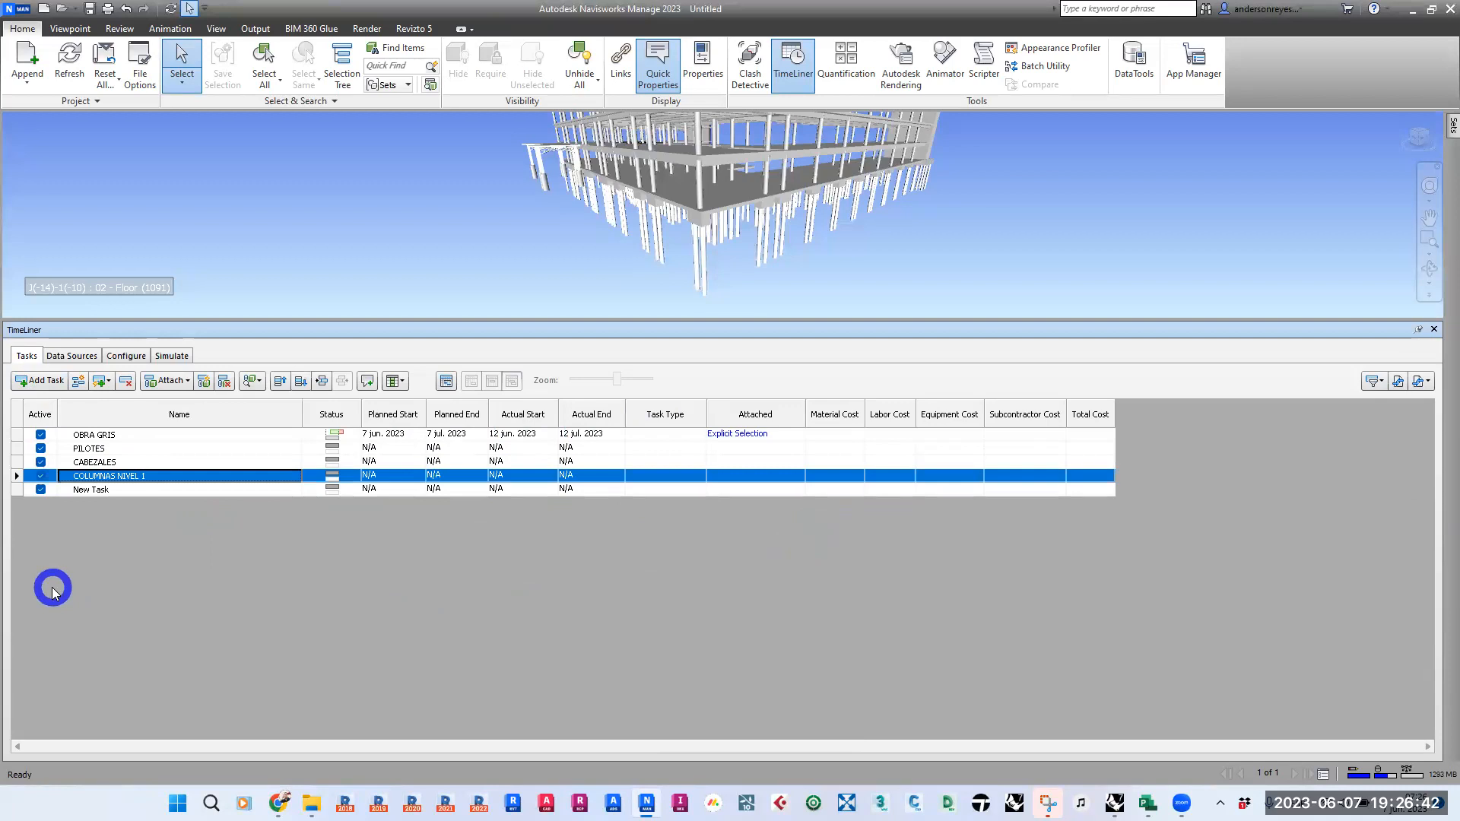
pyautogui.click(96, 462)
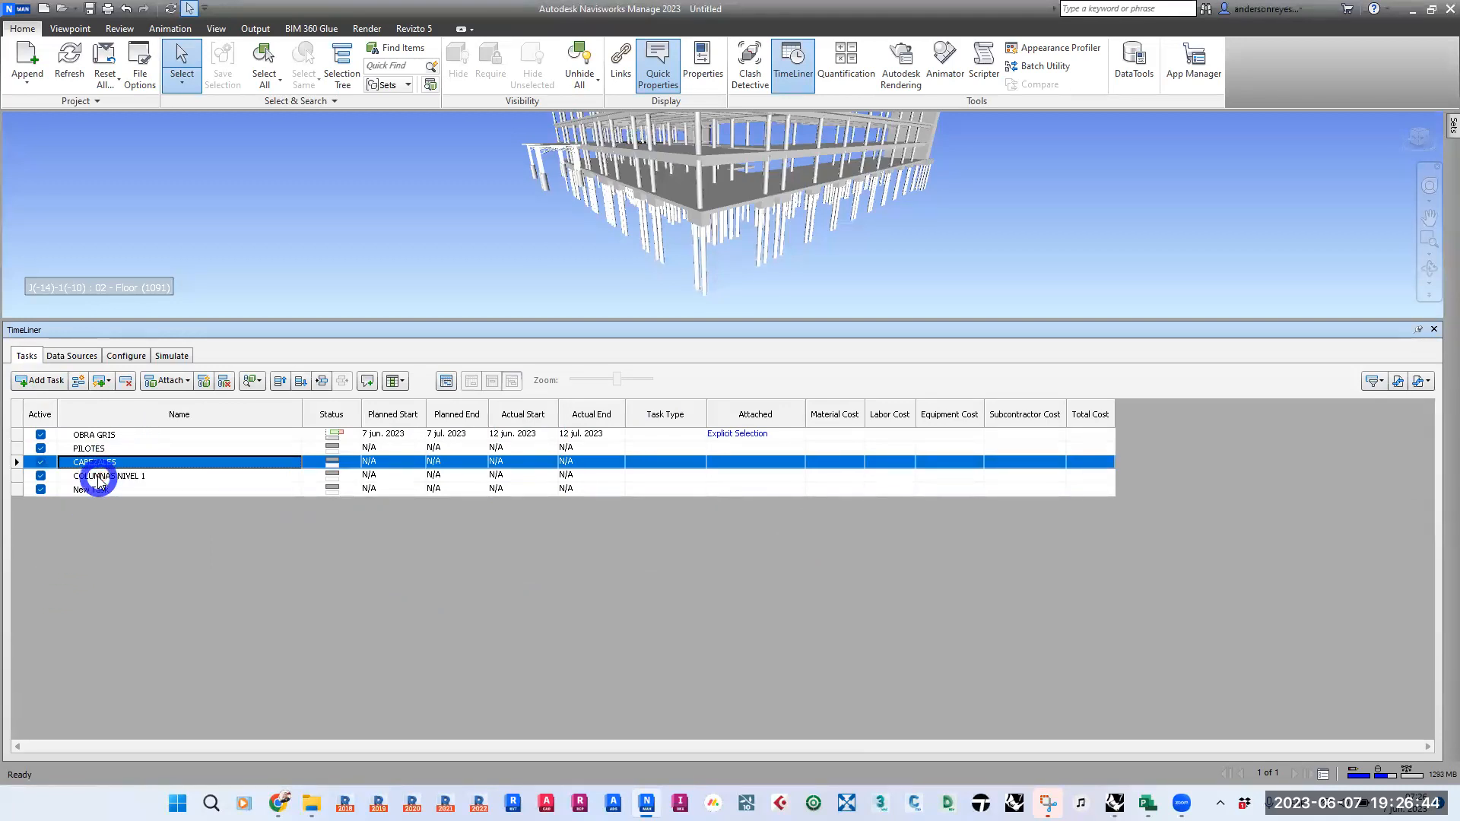
pyautogui.click(98, 477)
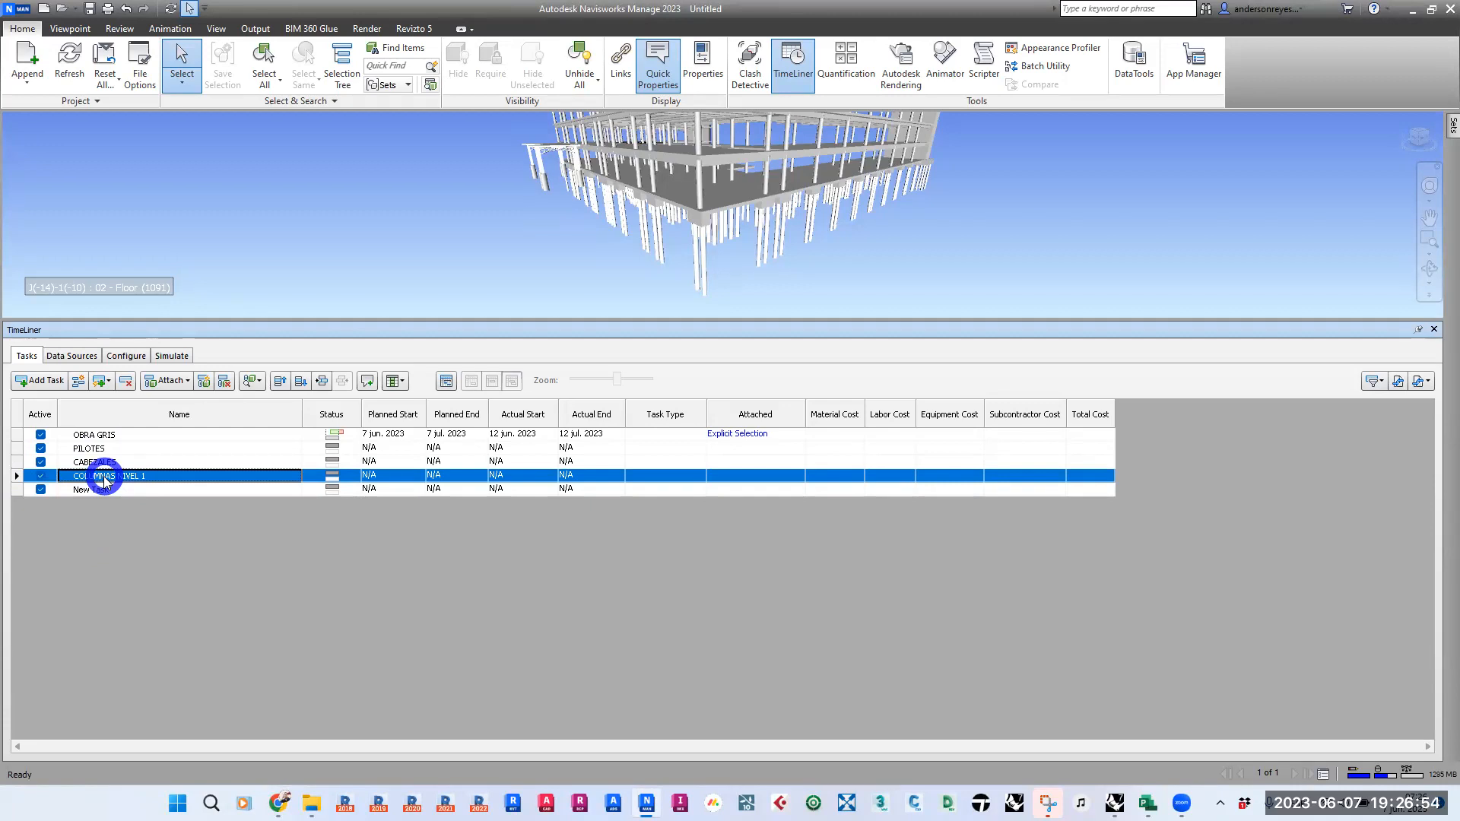
pyautogui.click(78, 381)
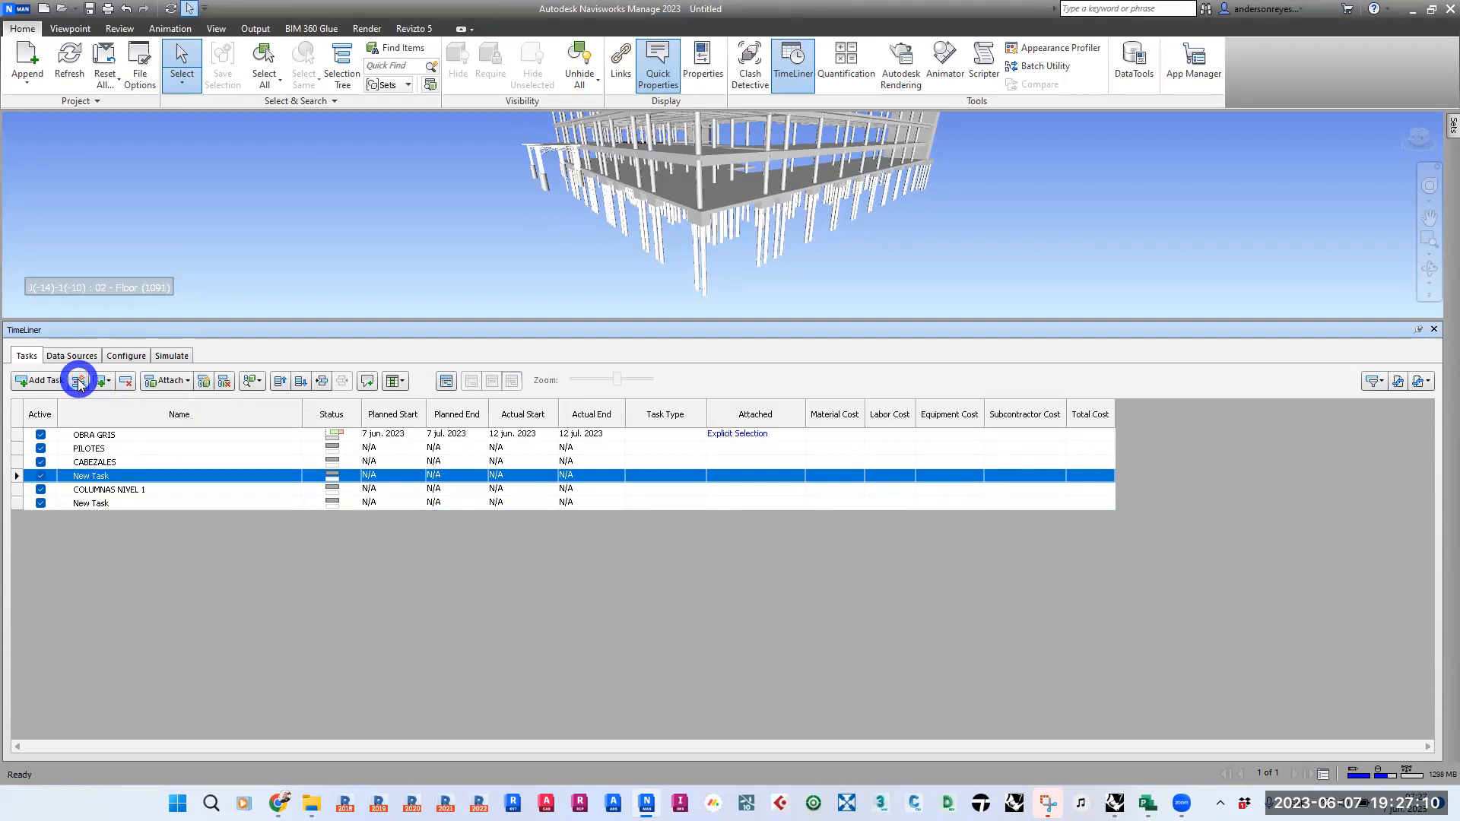
pyautogui.click(107, 477)
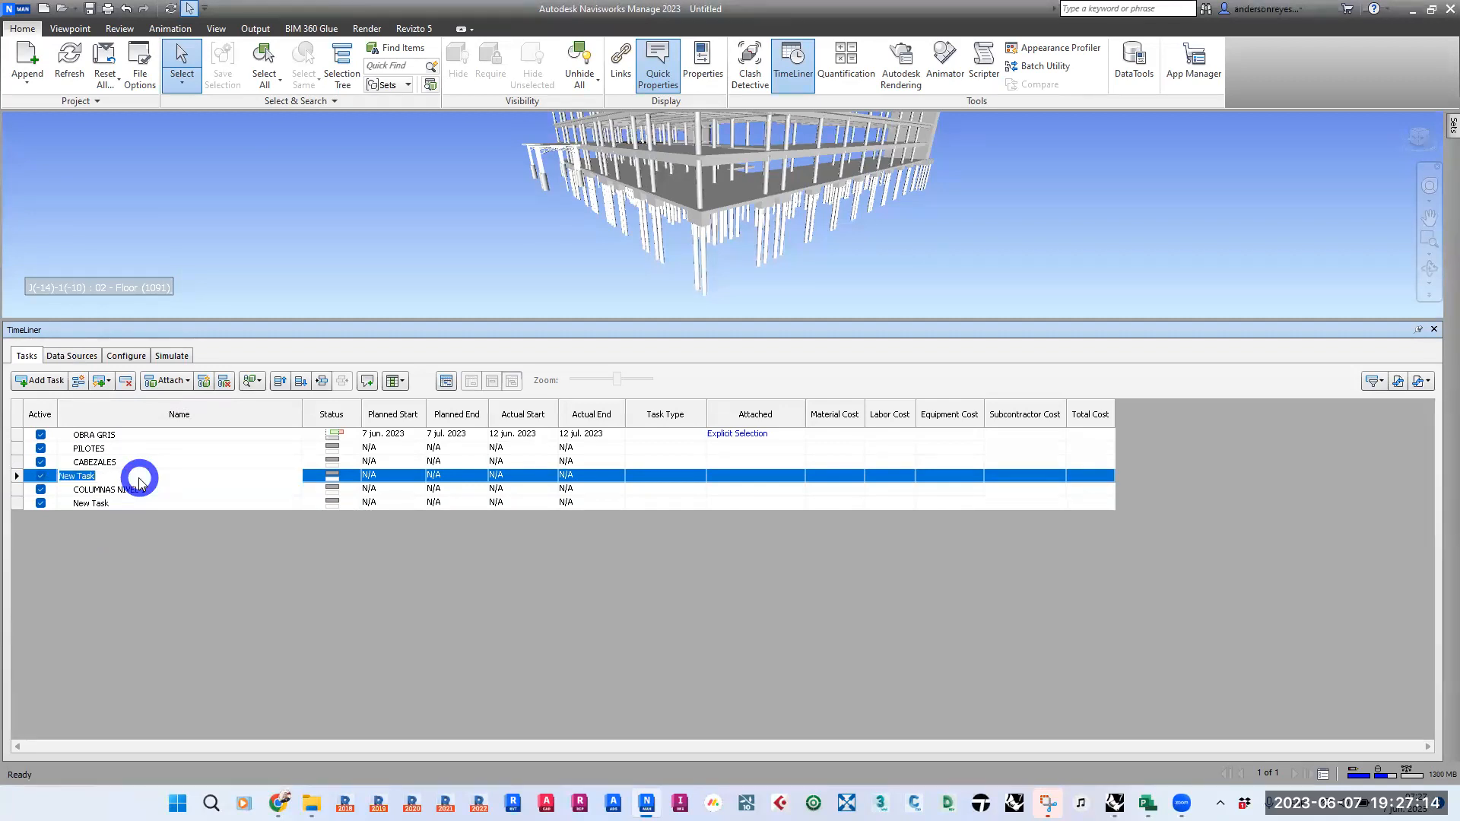
pyautogui.write('VIGAS DE FUNDACIÓN')
pyautogui.press('Return')
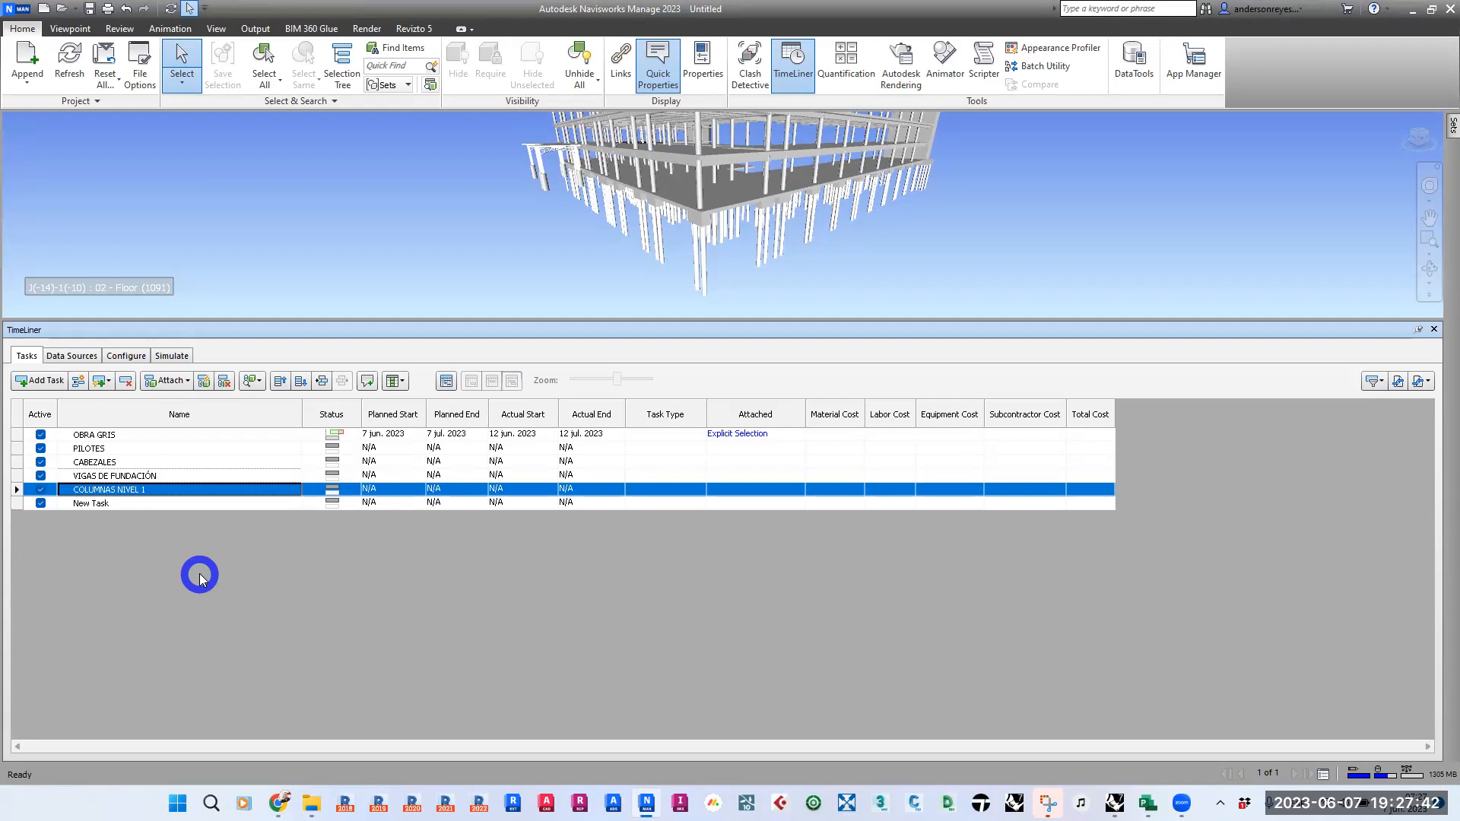
# - Review the options for adding tasks automatically, and examine the levels and categories of SampleProject_EST.nwc in the Selection Tree
pyautogui.click(110, 382)
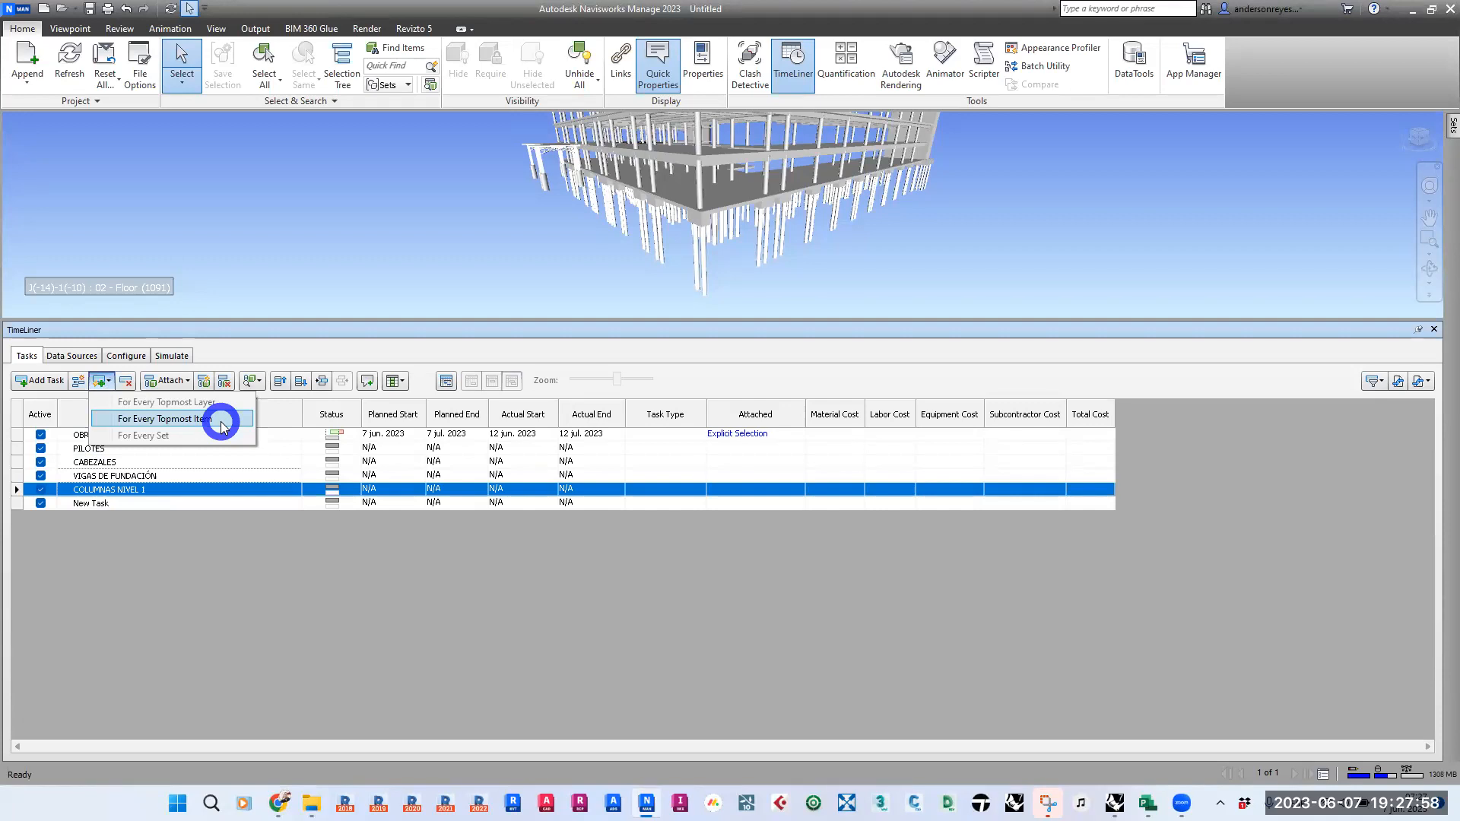
pyautogui.click(339, 59)
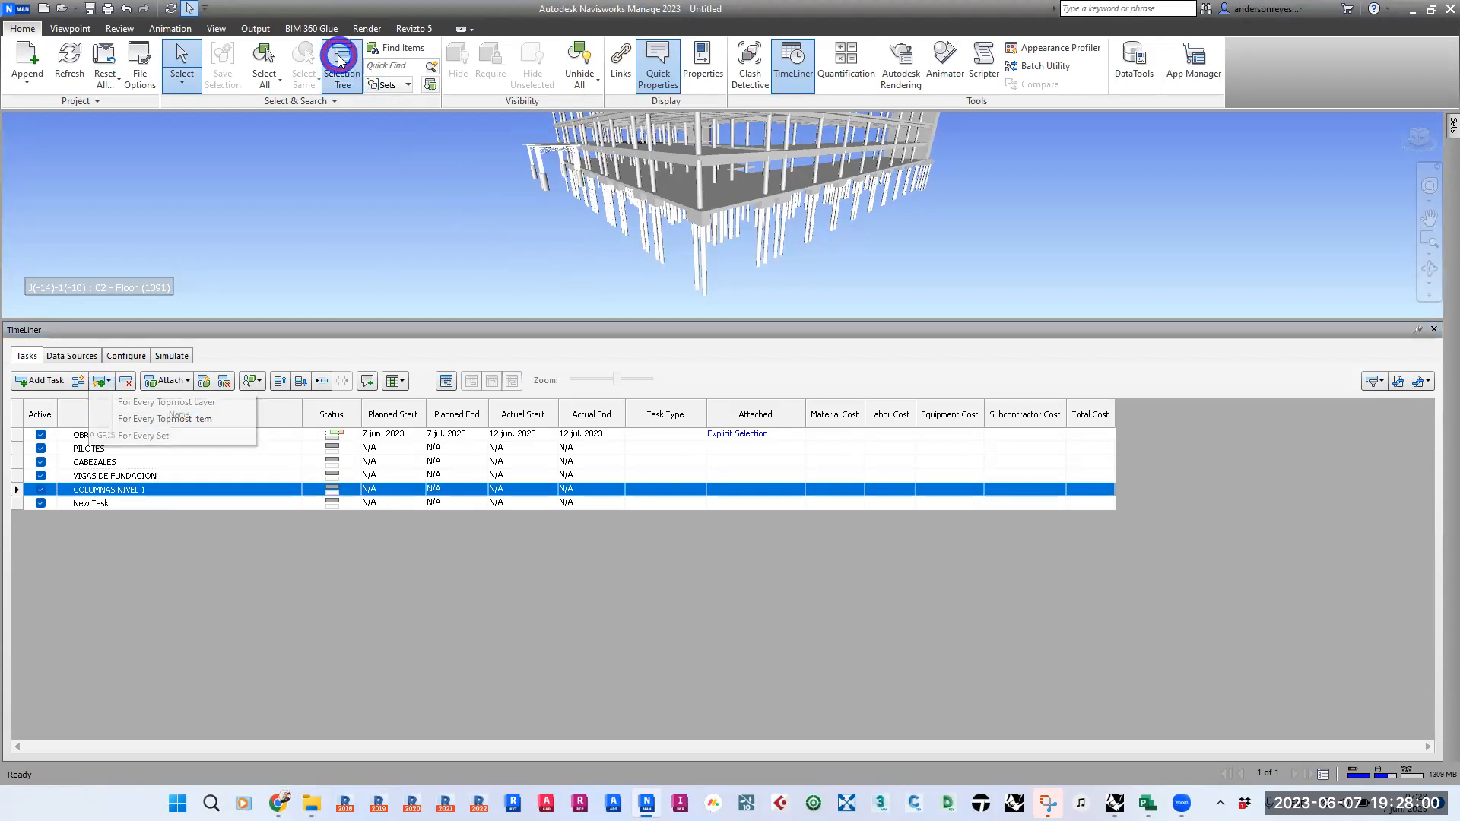
pyautogui.click(22, 158)
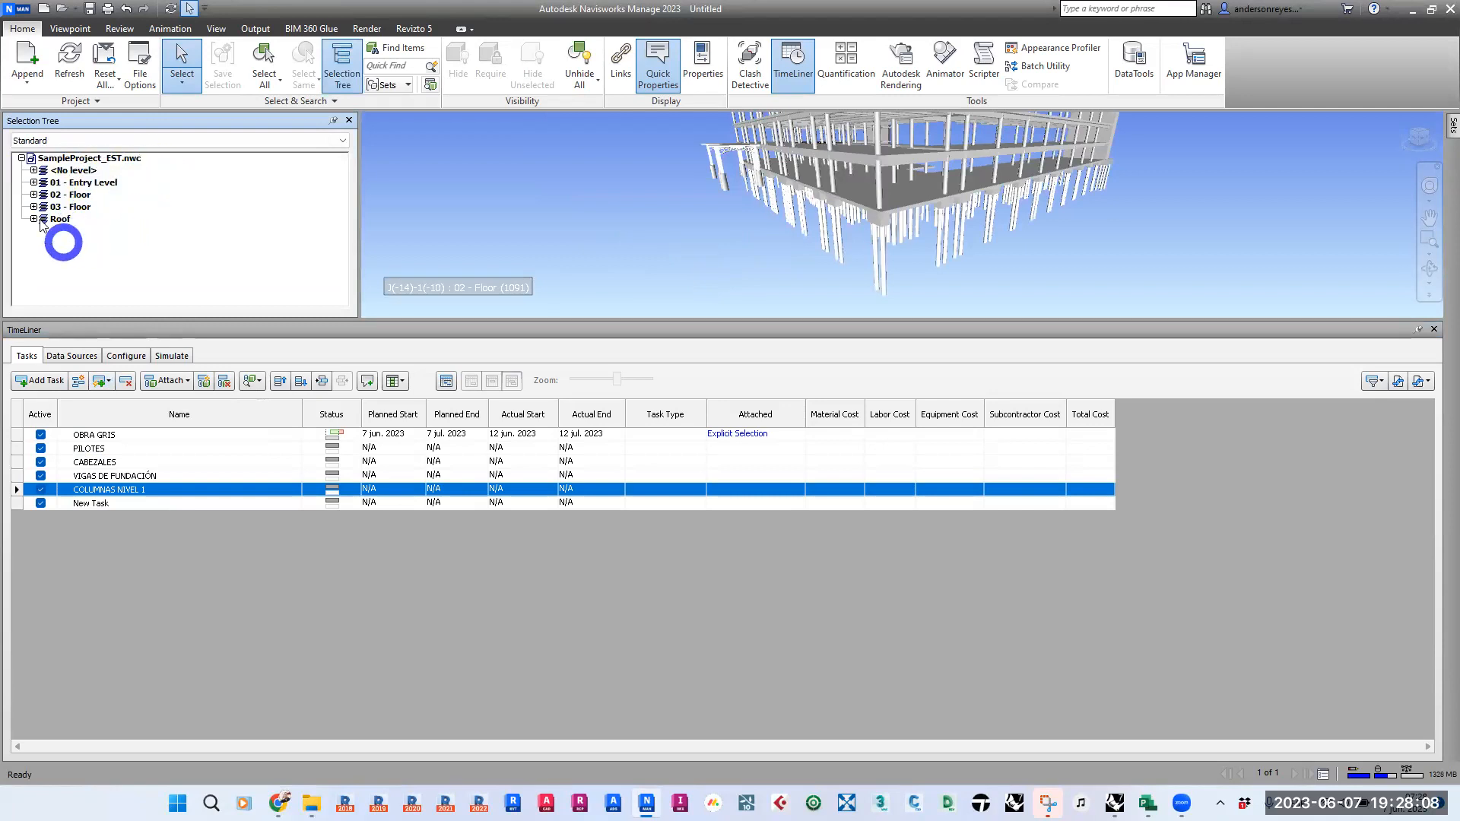
pyautogui.click(22, 159)
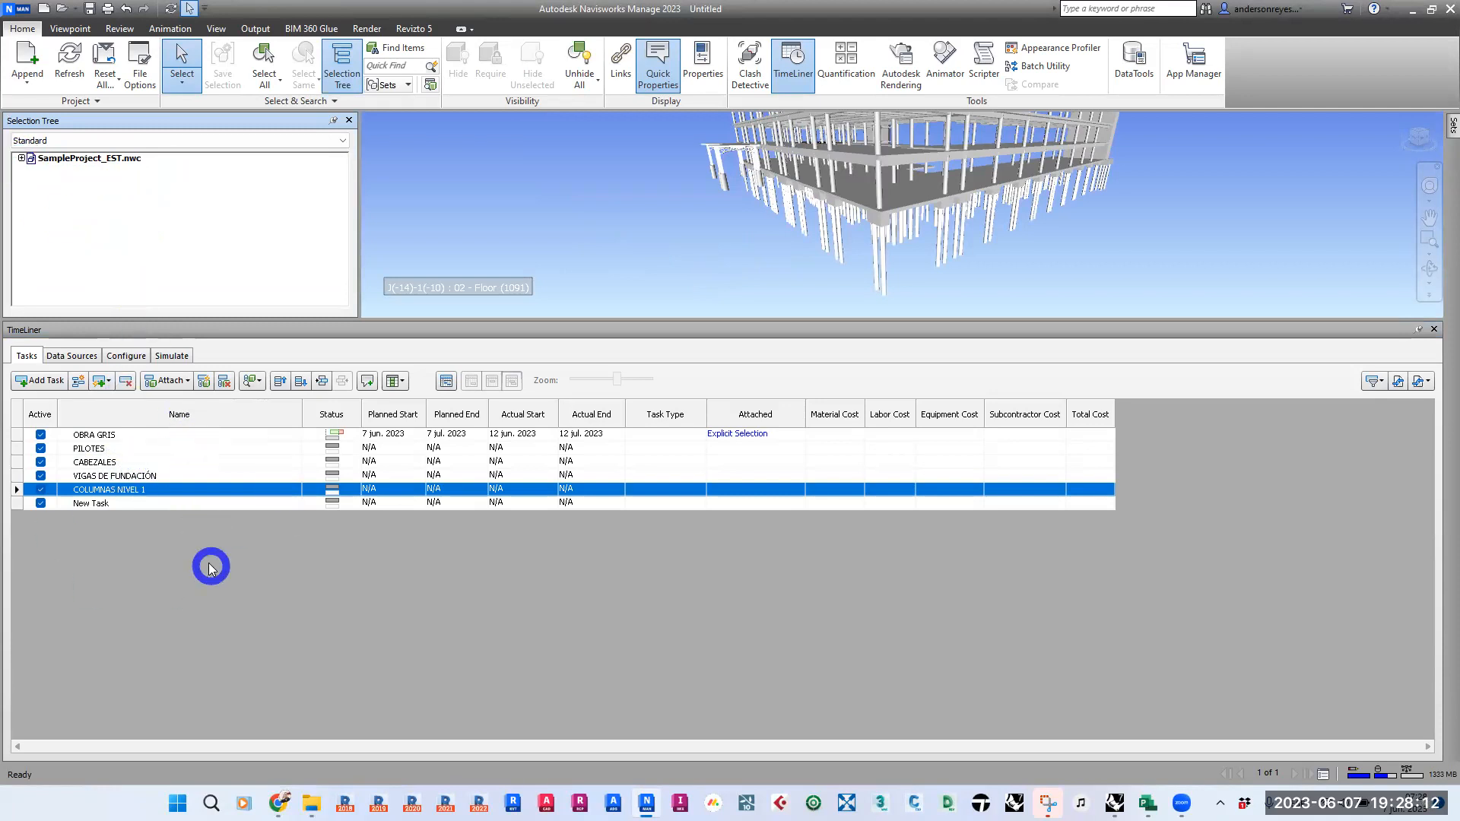
pyautogui.click(21, 159)
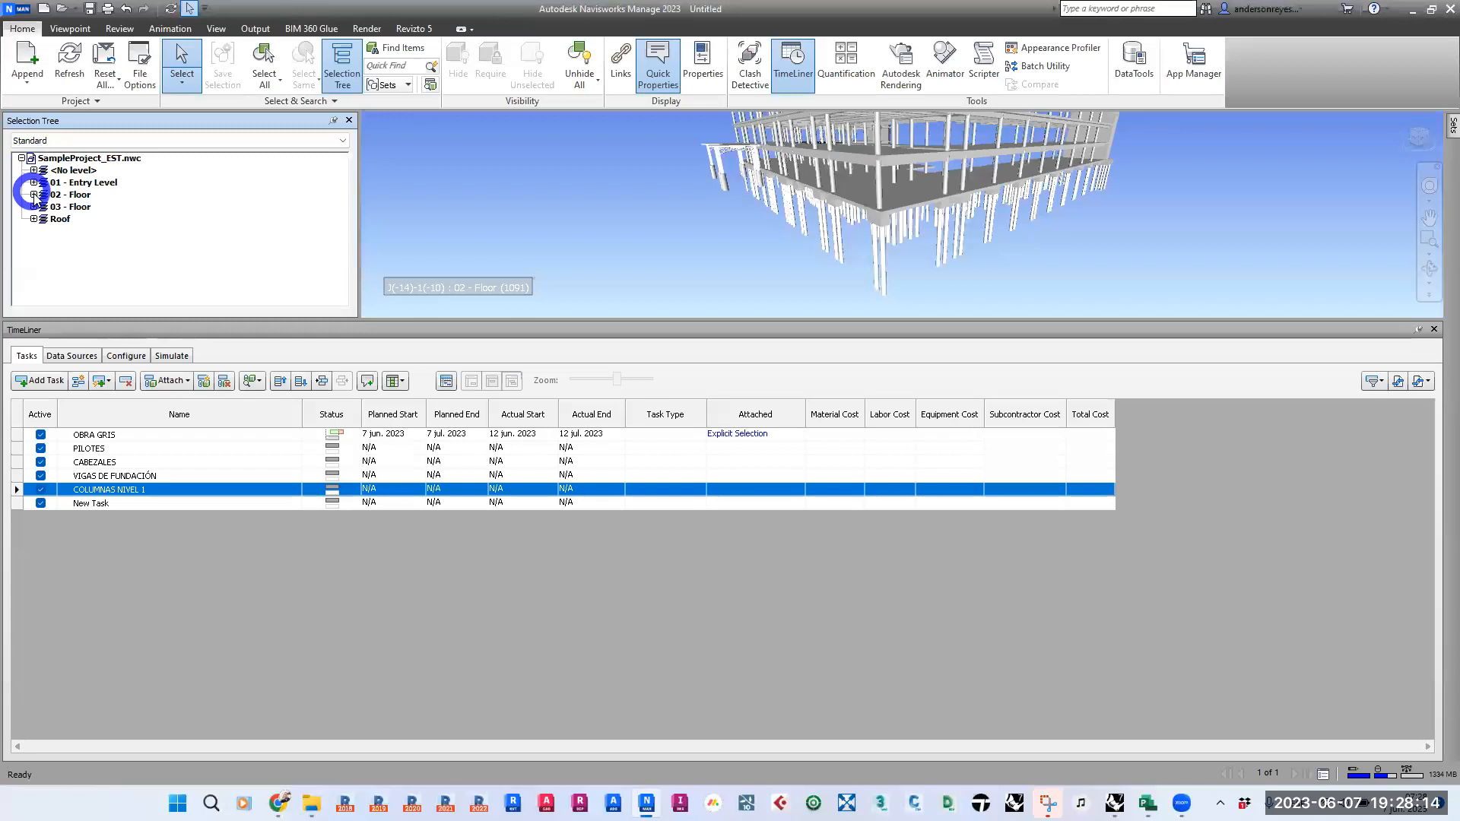
pyautogui.click(34, 195)
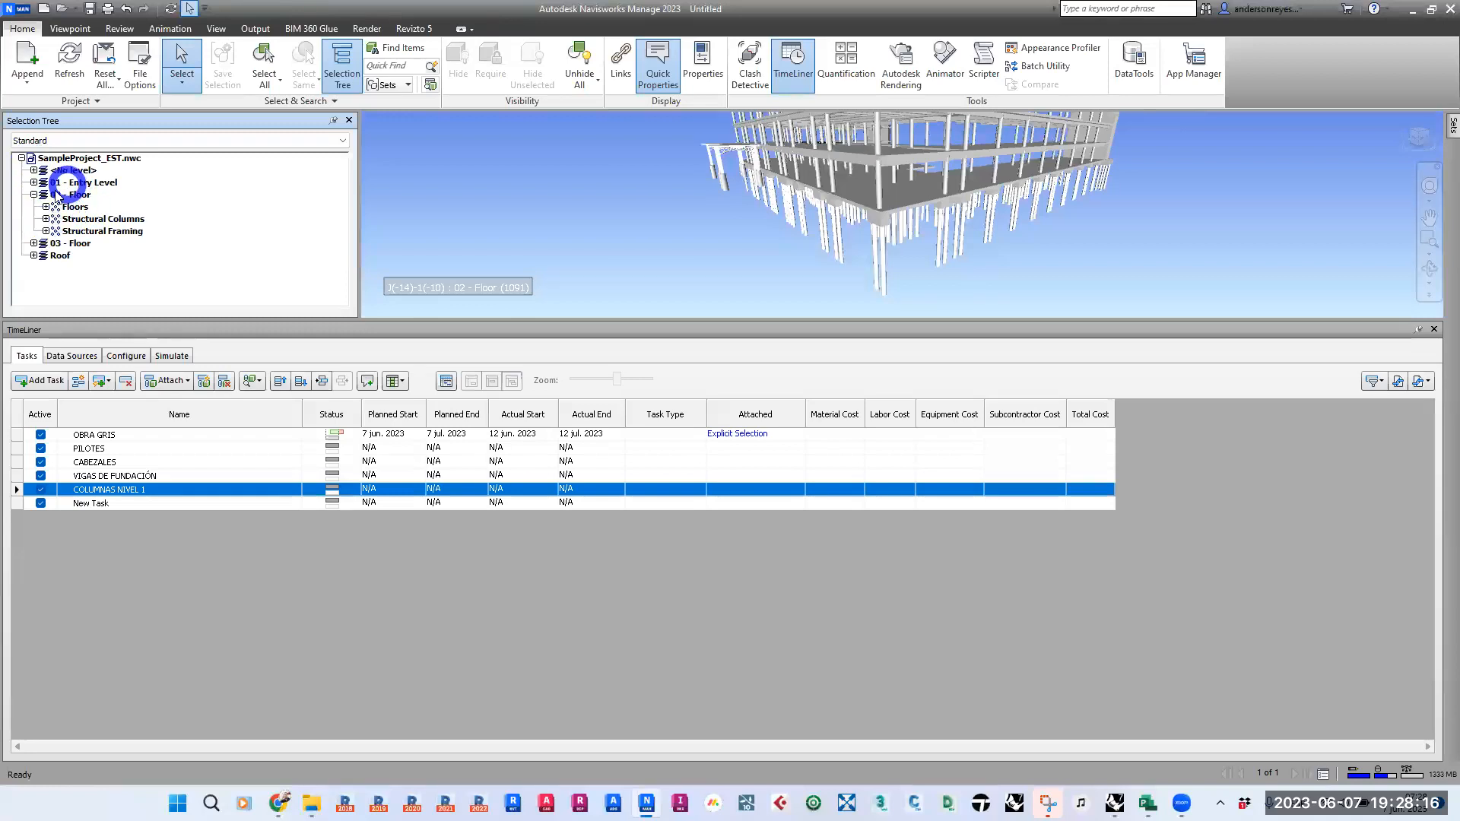
pyautogui.click(33, 195)
pyautogui.click(21, 158)
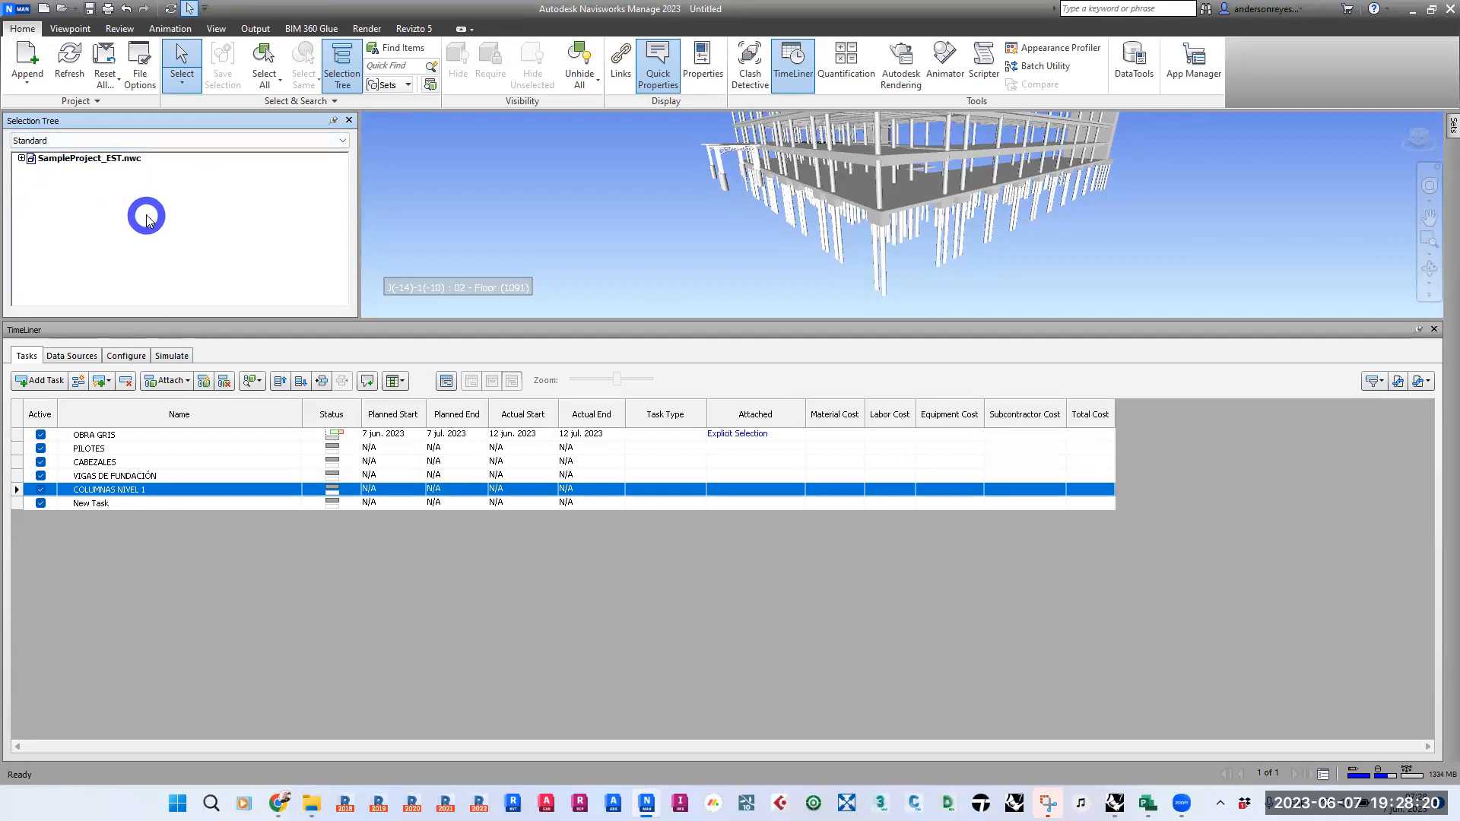
pyautogui.click(348, 121)
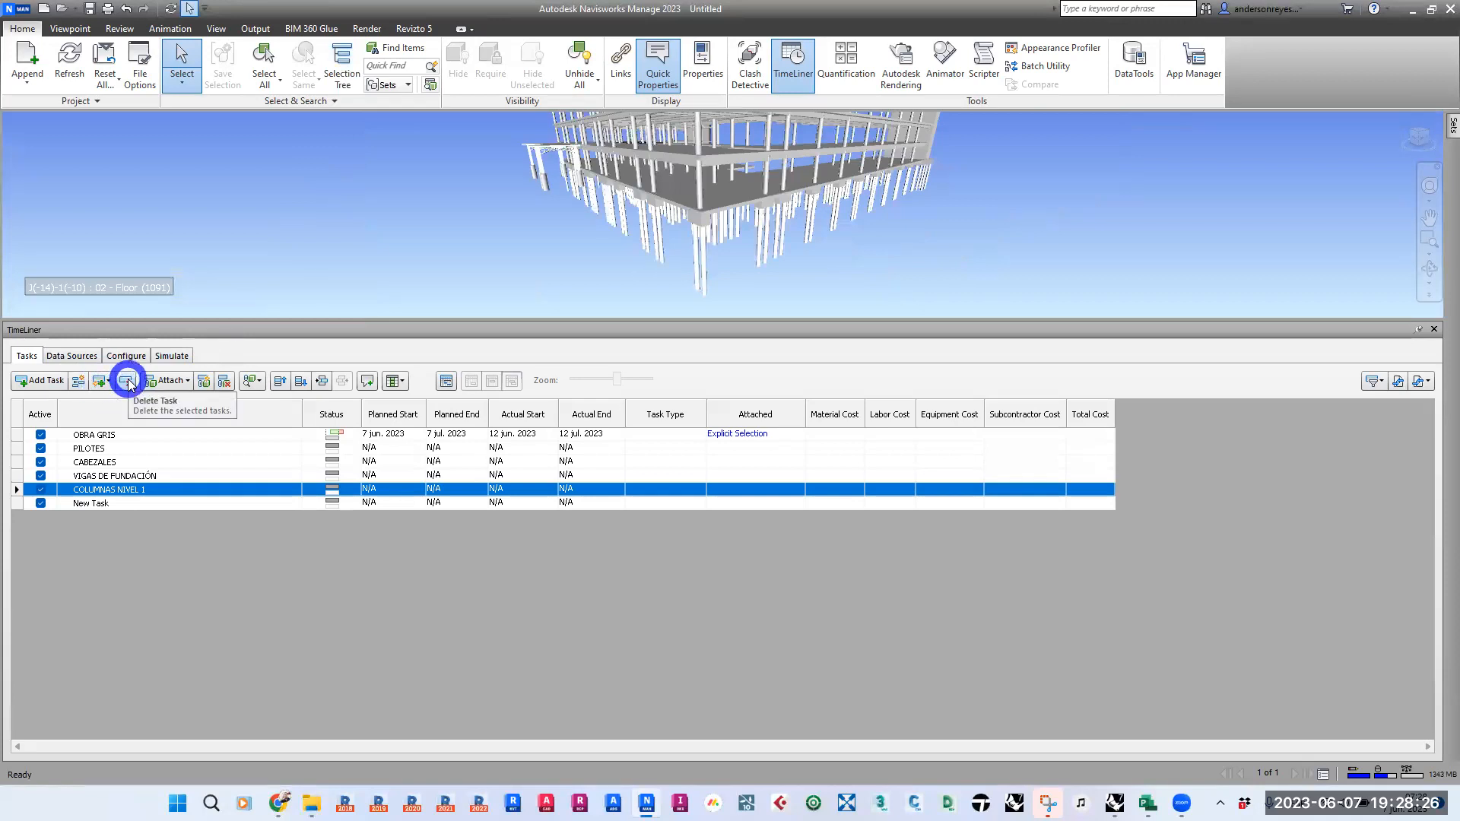
# - Delete the unused New Task at the end of the task list
pyautogui.click(86, 500)
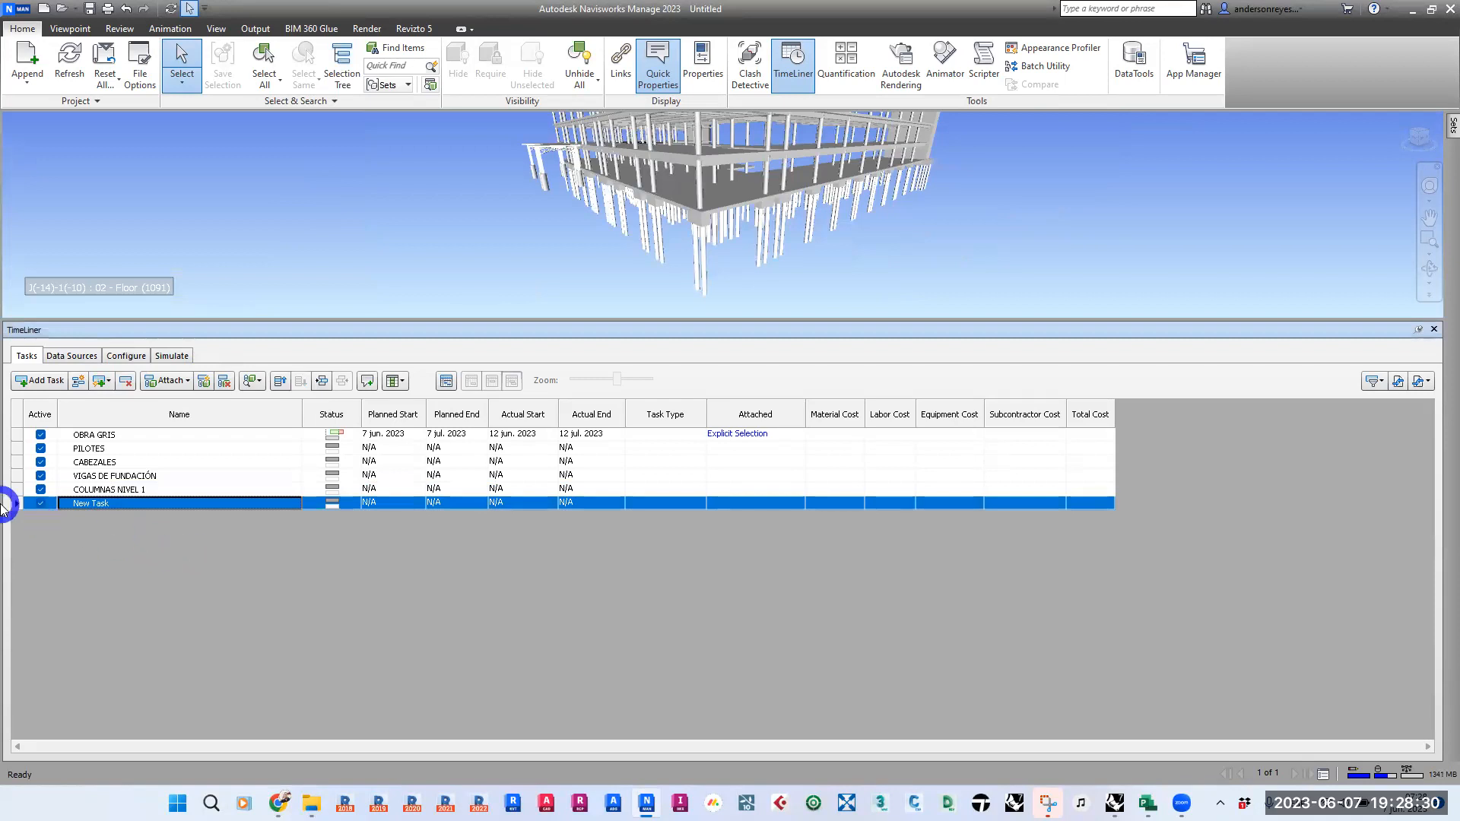
pyautogui.click(126, 381)
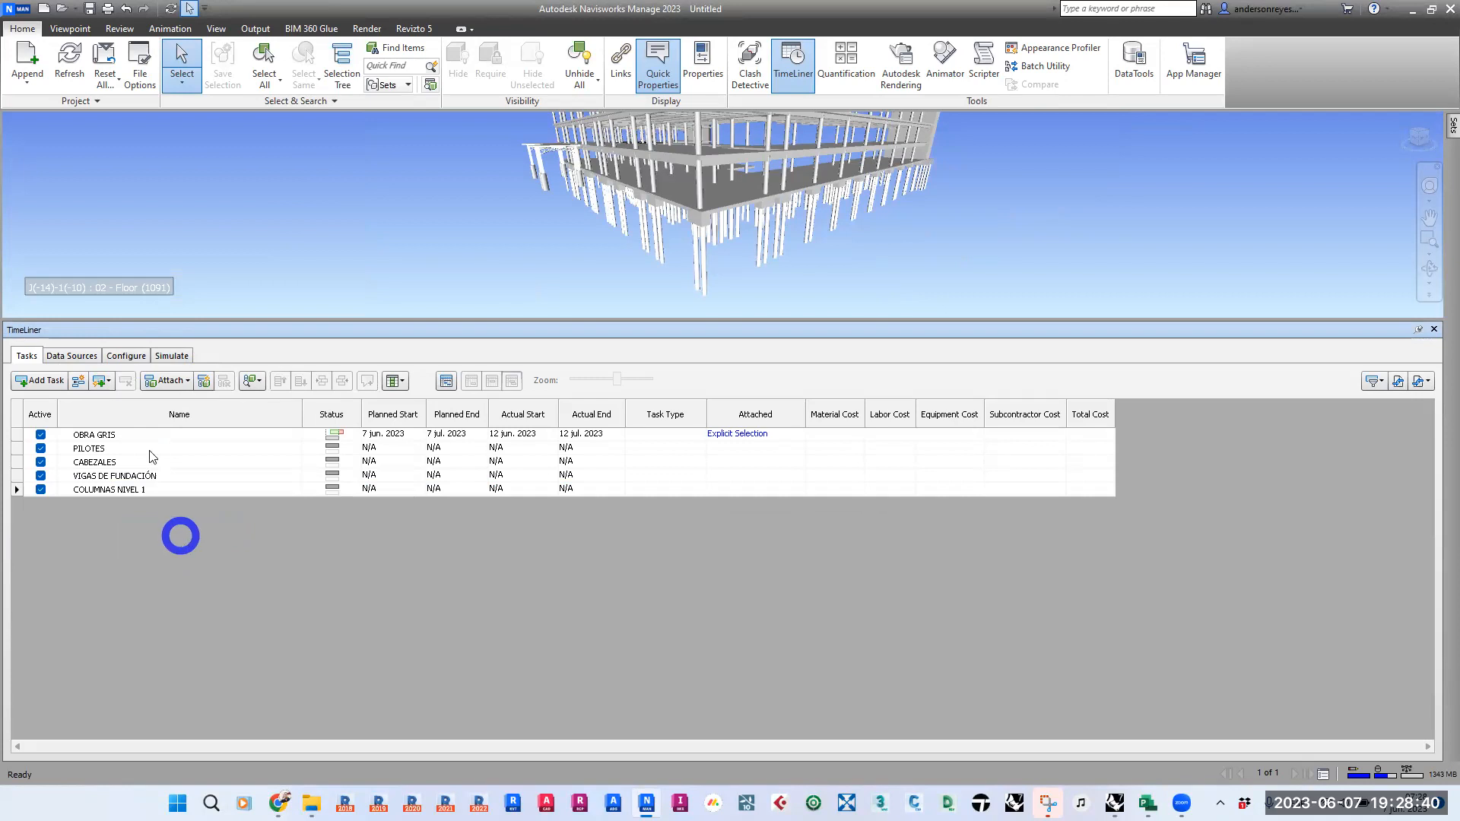
# - Attach the steel pipe pile at the model's front corner to the PILOTES task as the current selection
pyautogui.click(186, 382)
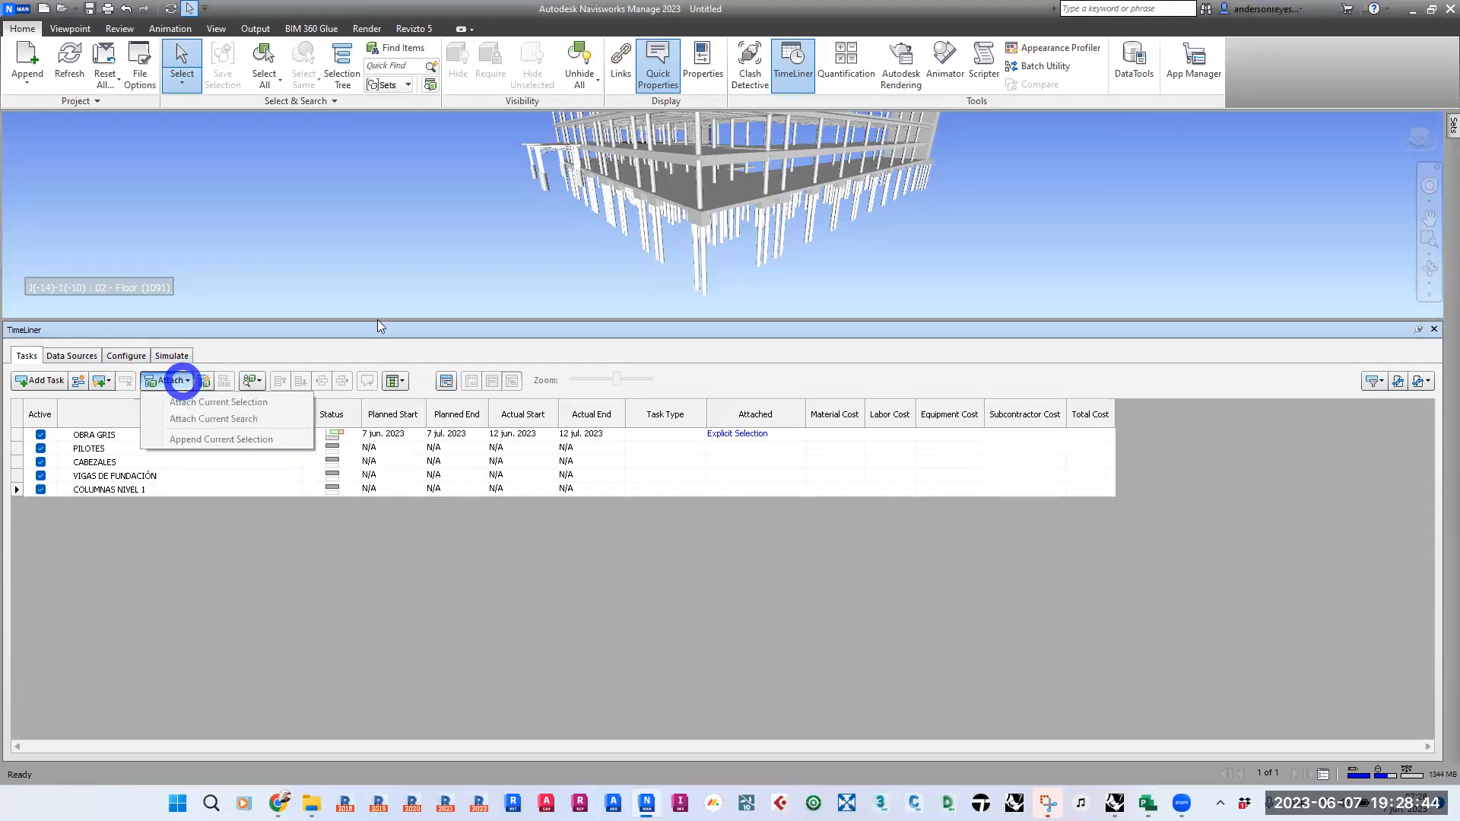
pyautogui.click(700, 258)
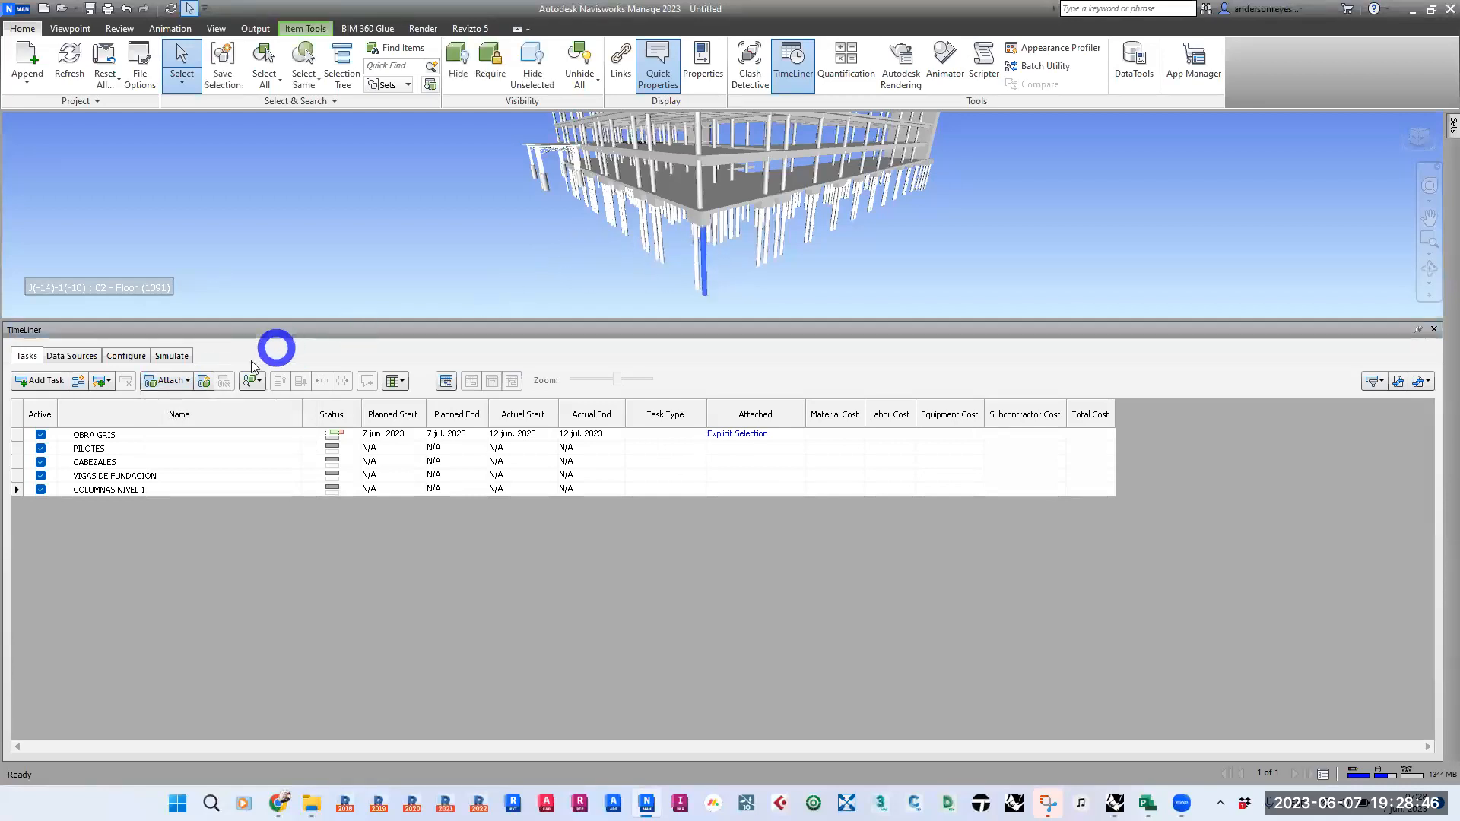
pyautogui.click(184, 381)
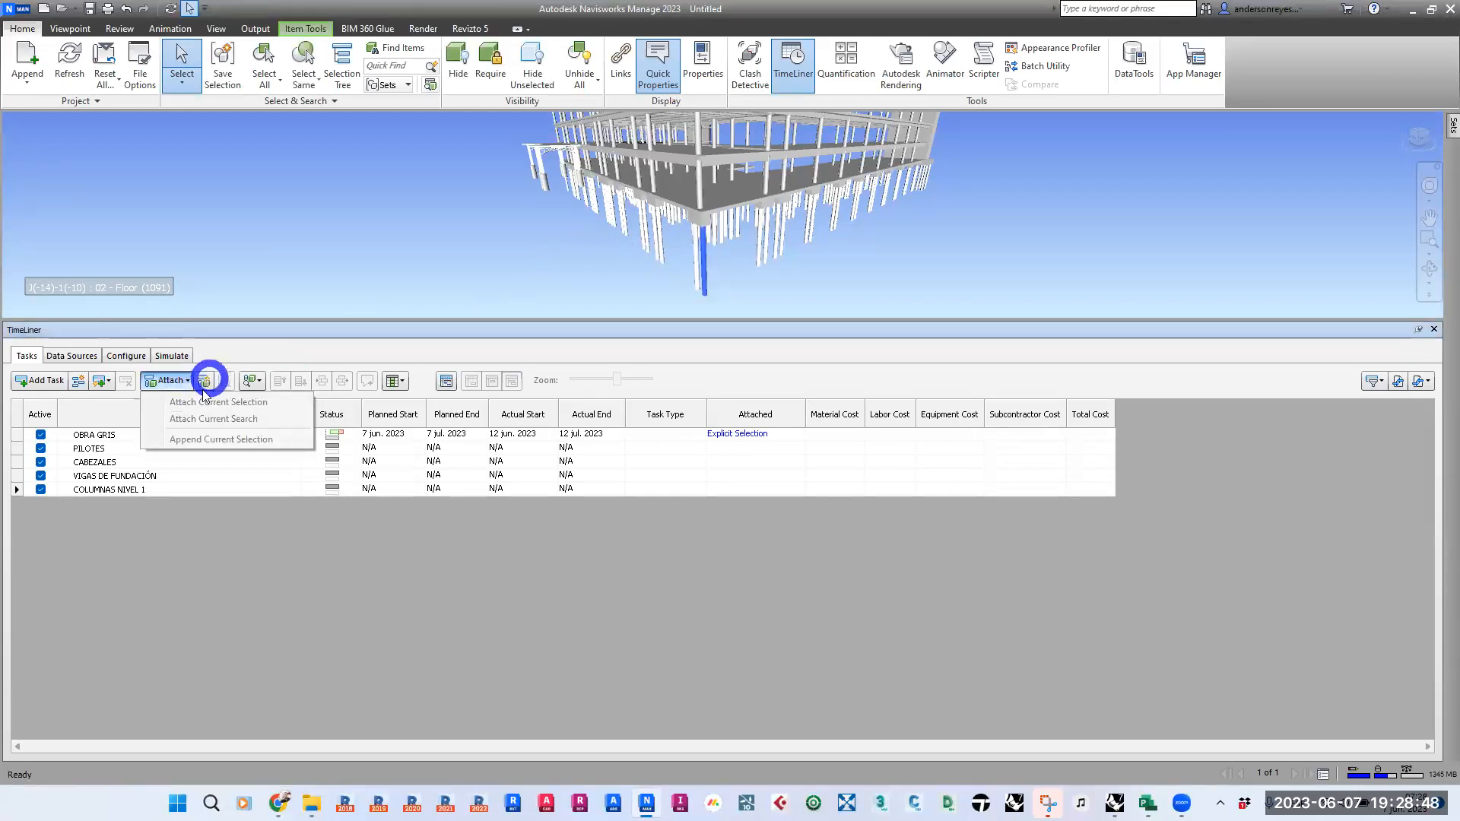
pyautogui.click(214, 584)
pyautogui.click(109, 450)
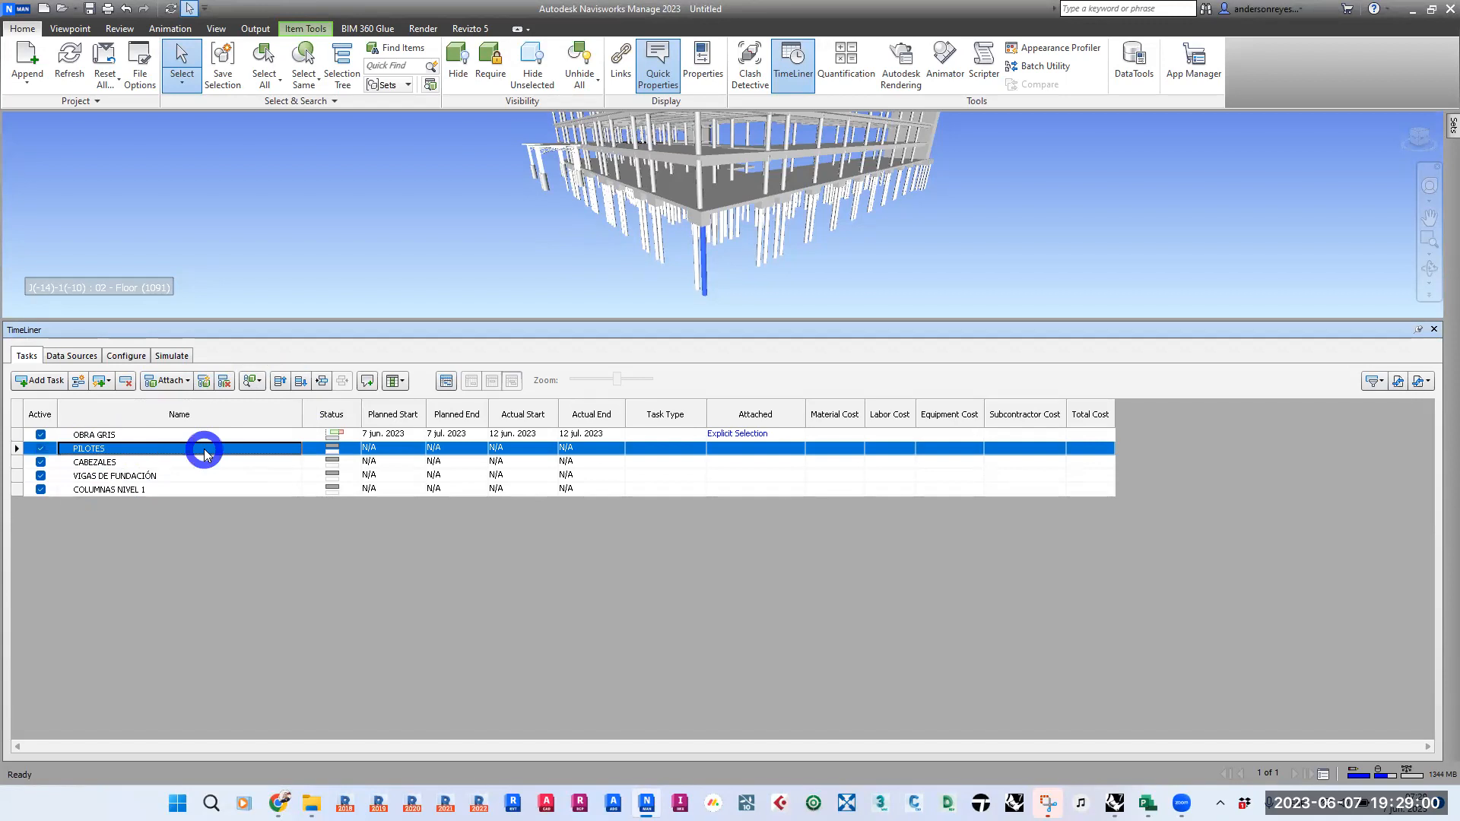
pyautogui.click(186, 381)
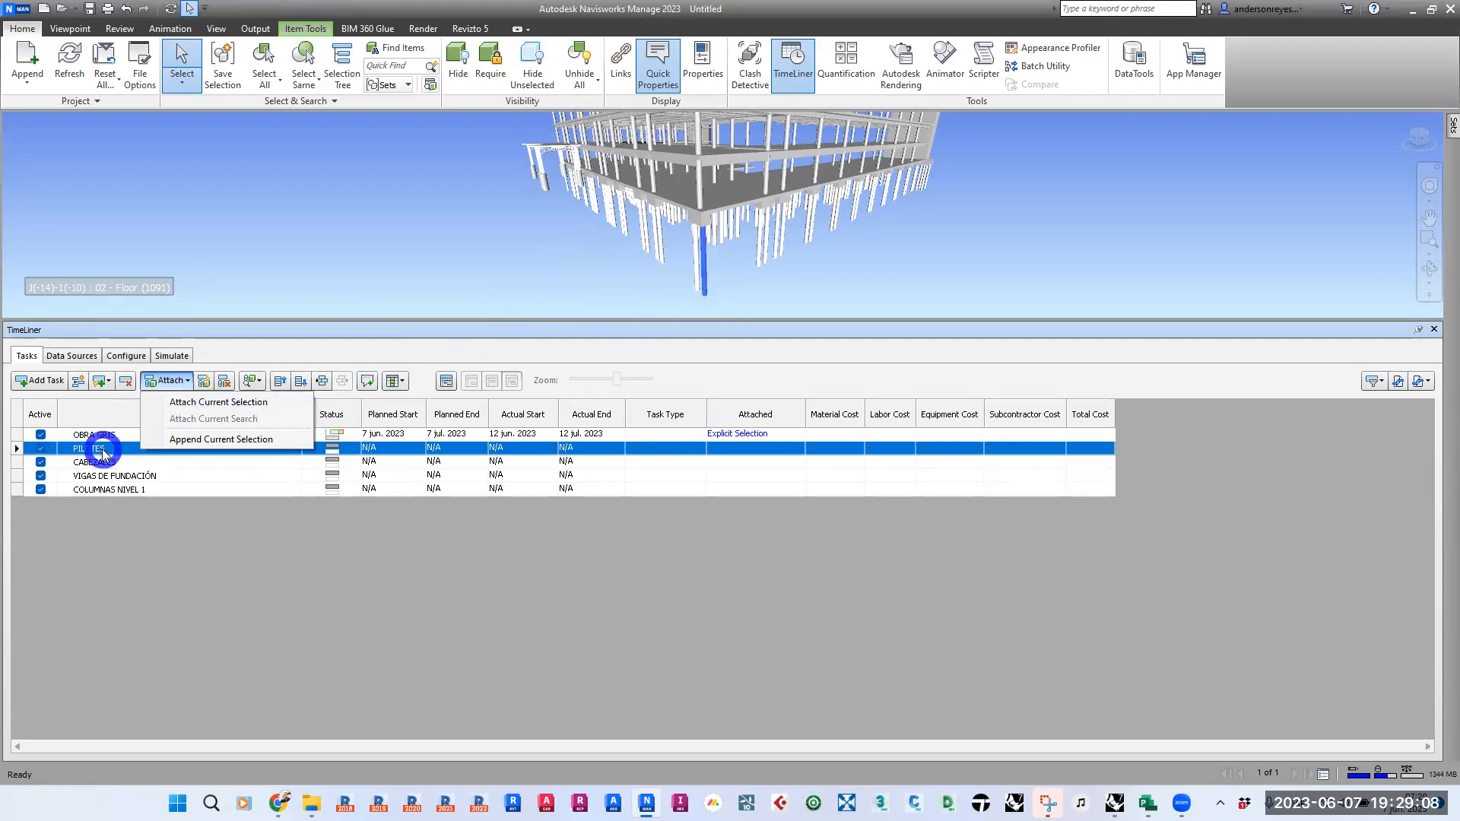
pyautogui.click(217, 403)
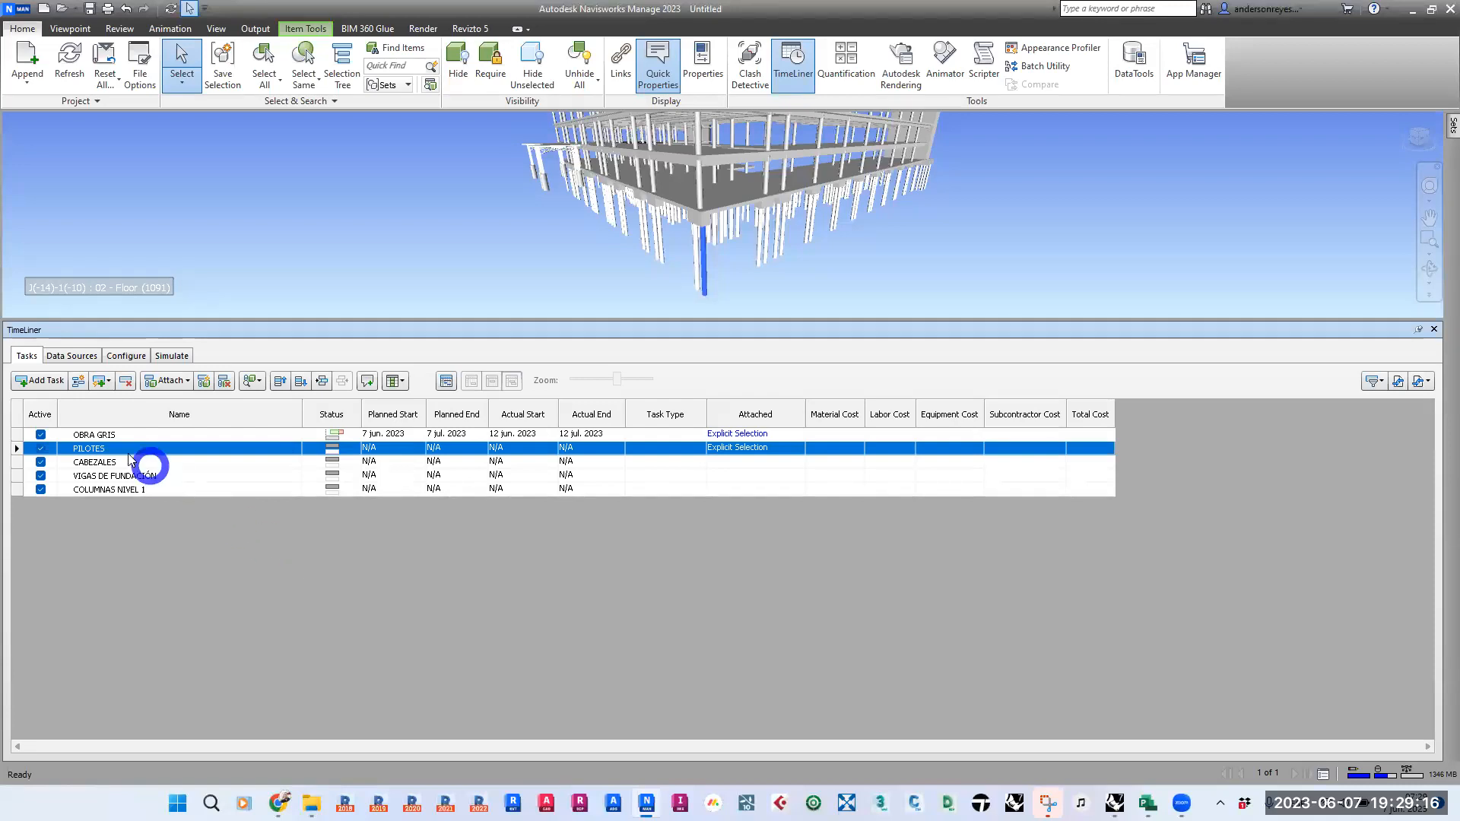
# - Clear the model attachment from the OBRA GRIS task
pyautogui.click(100, 435)
pyautogui.rightClick(101, 439)
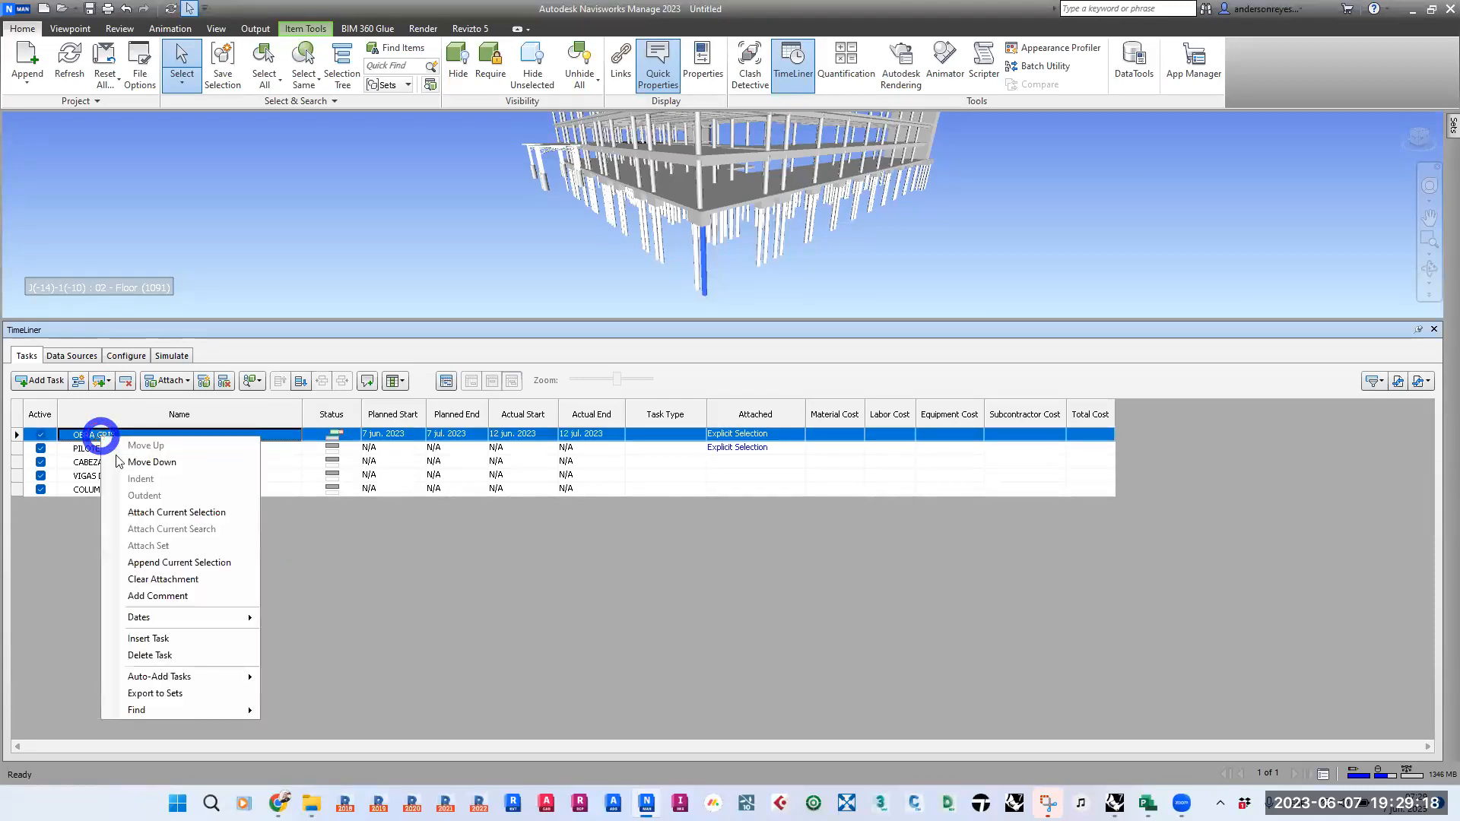
pyautogui.click(201, 582)
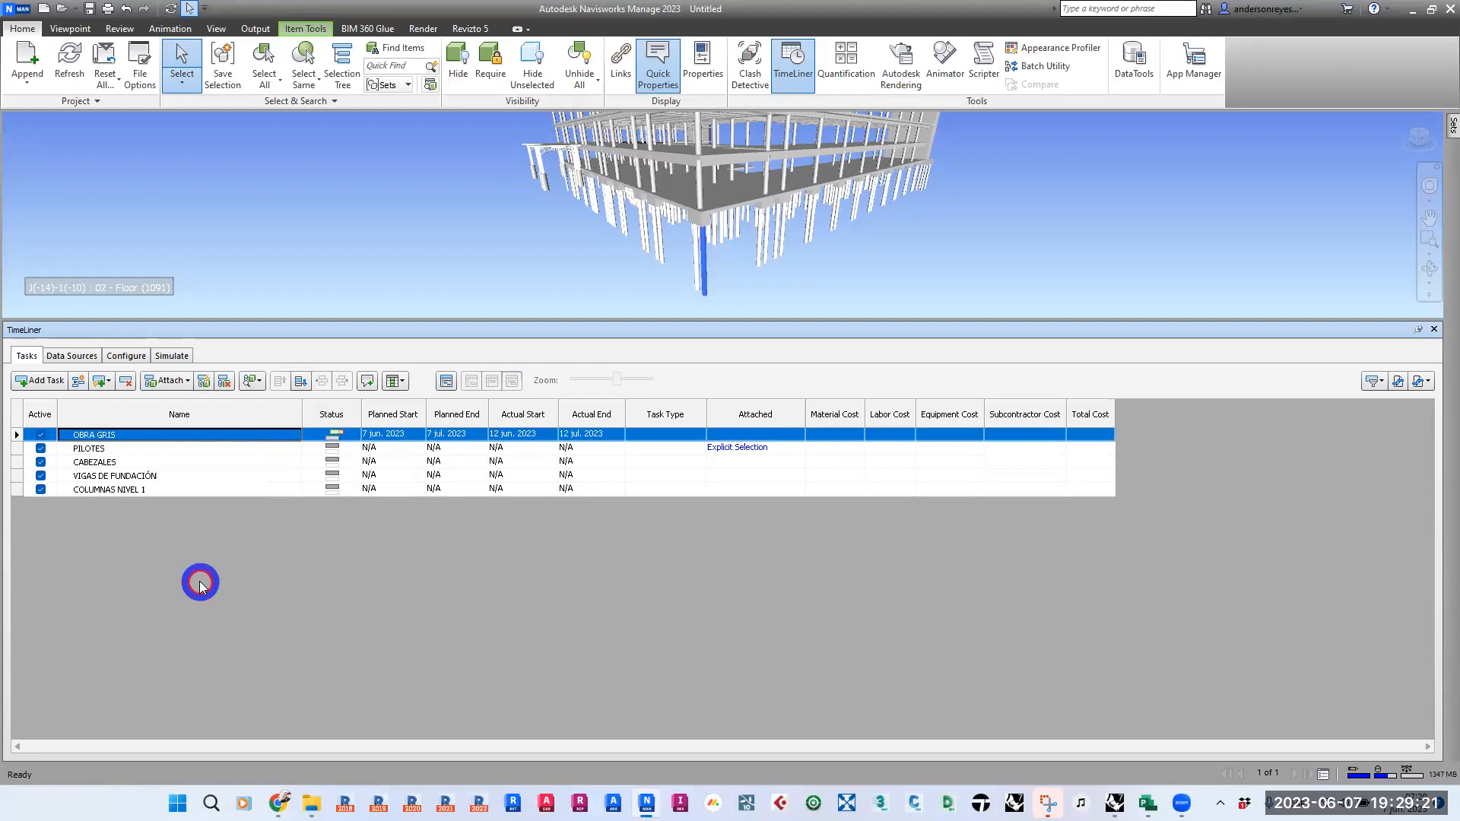
# - Check the element attached to the PILOTES task and clear that attachment
pyautogui.click(739, 447)
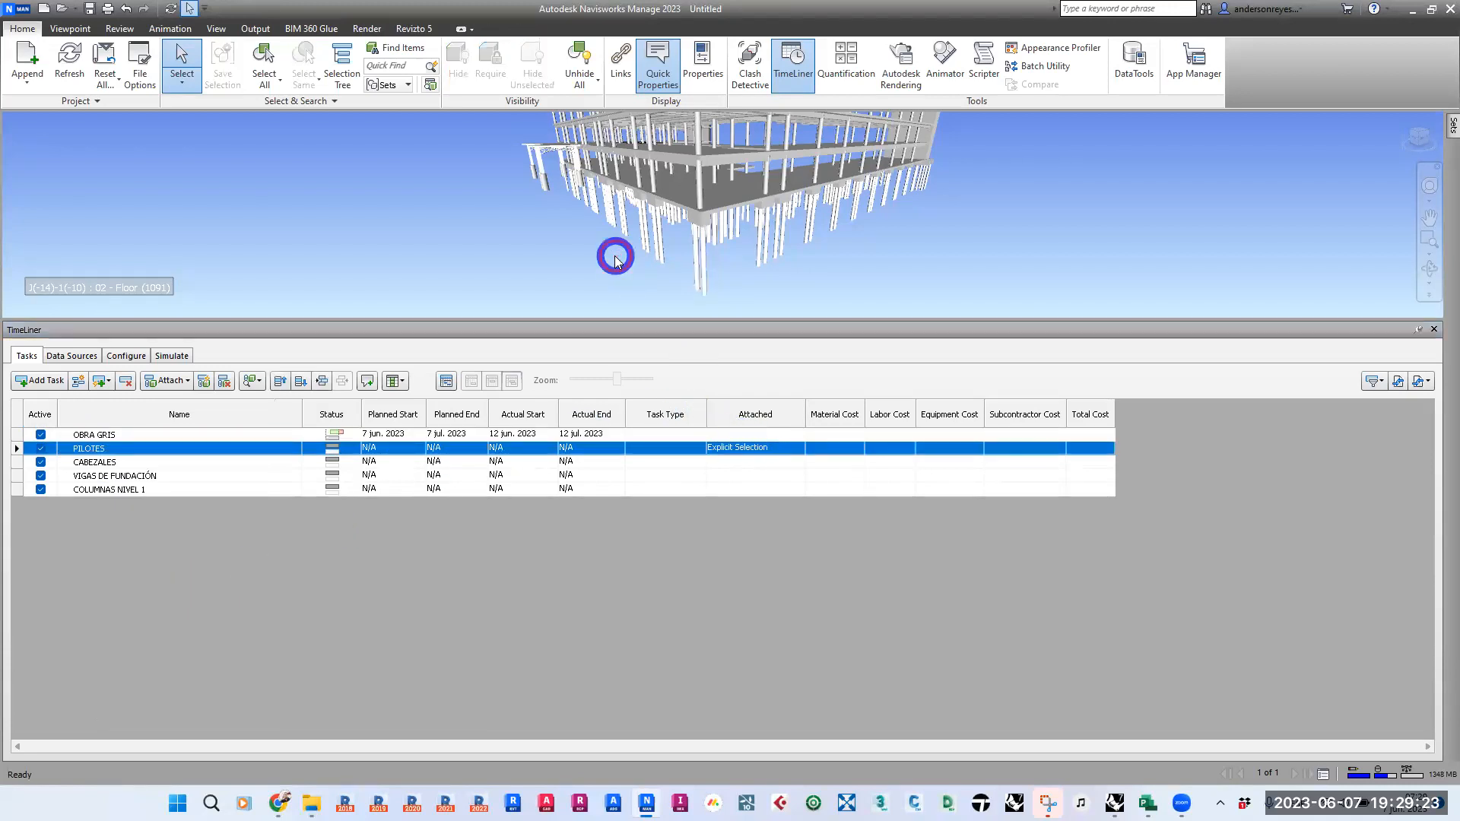
pyautogui.click(736, 447)
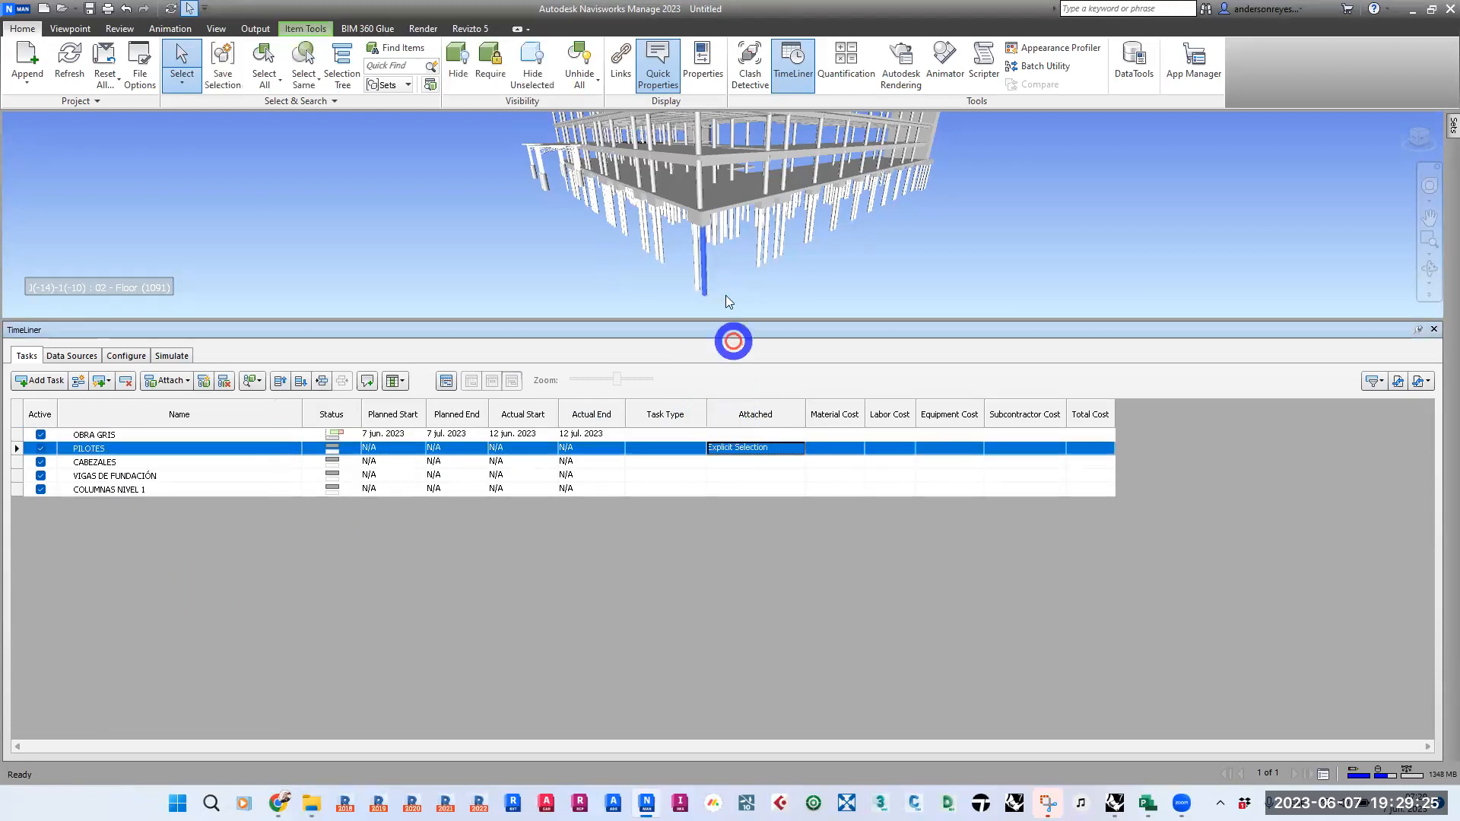
pyautogui.rightClick(104, 449)
pyautogui.click(185, 582)
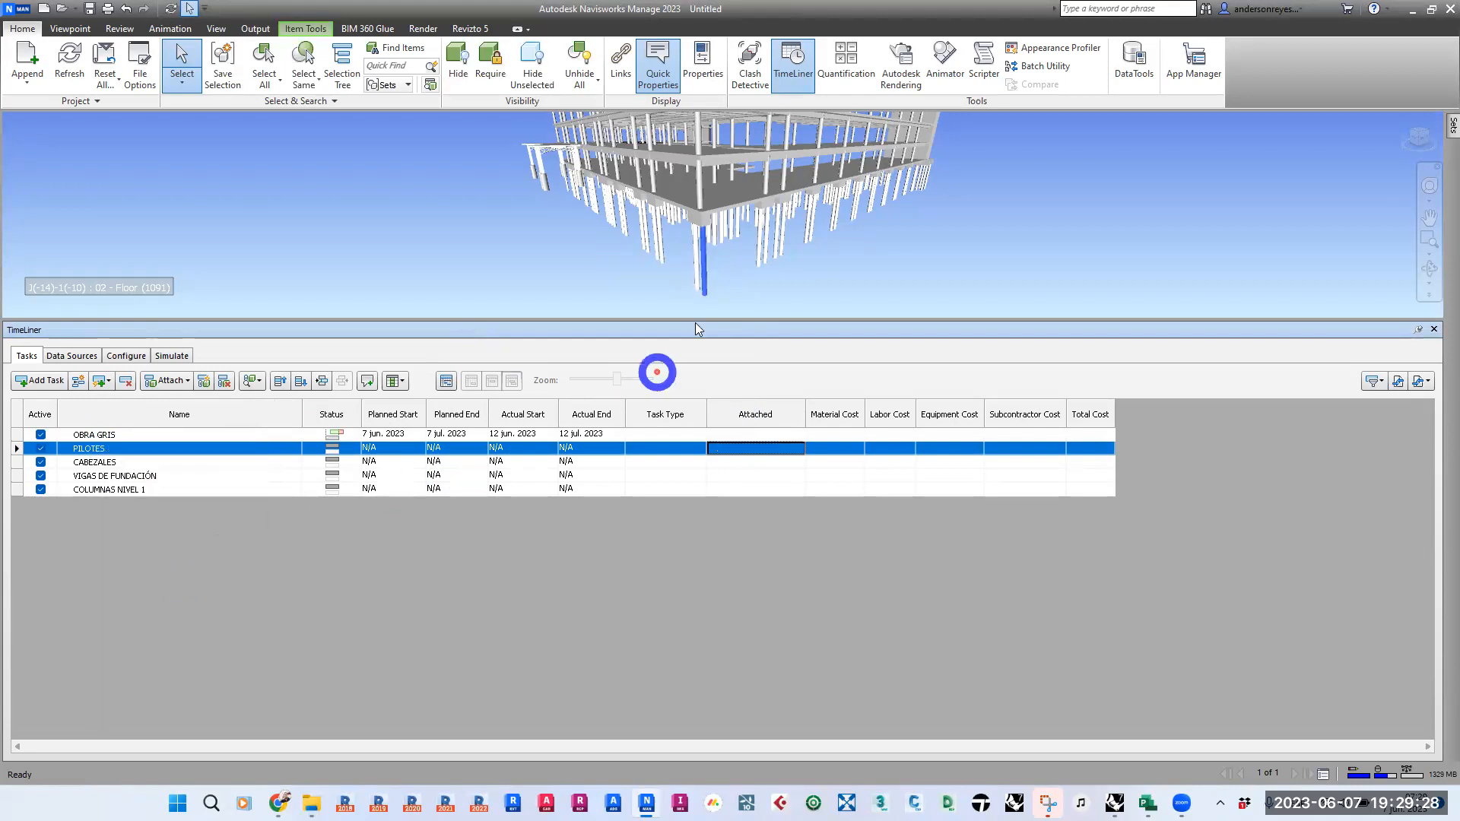
pyautogui.click(96, 461)
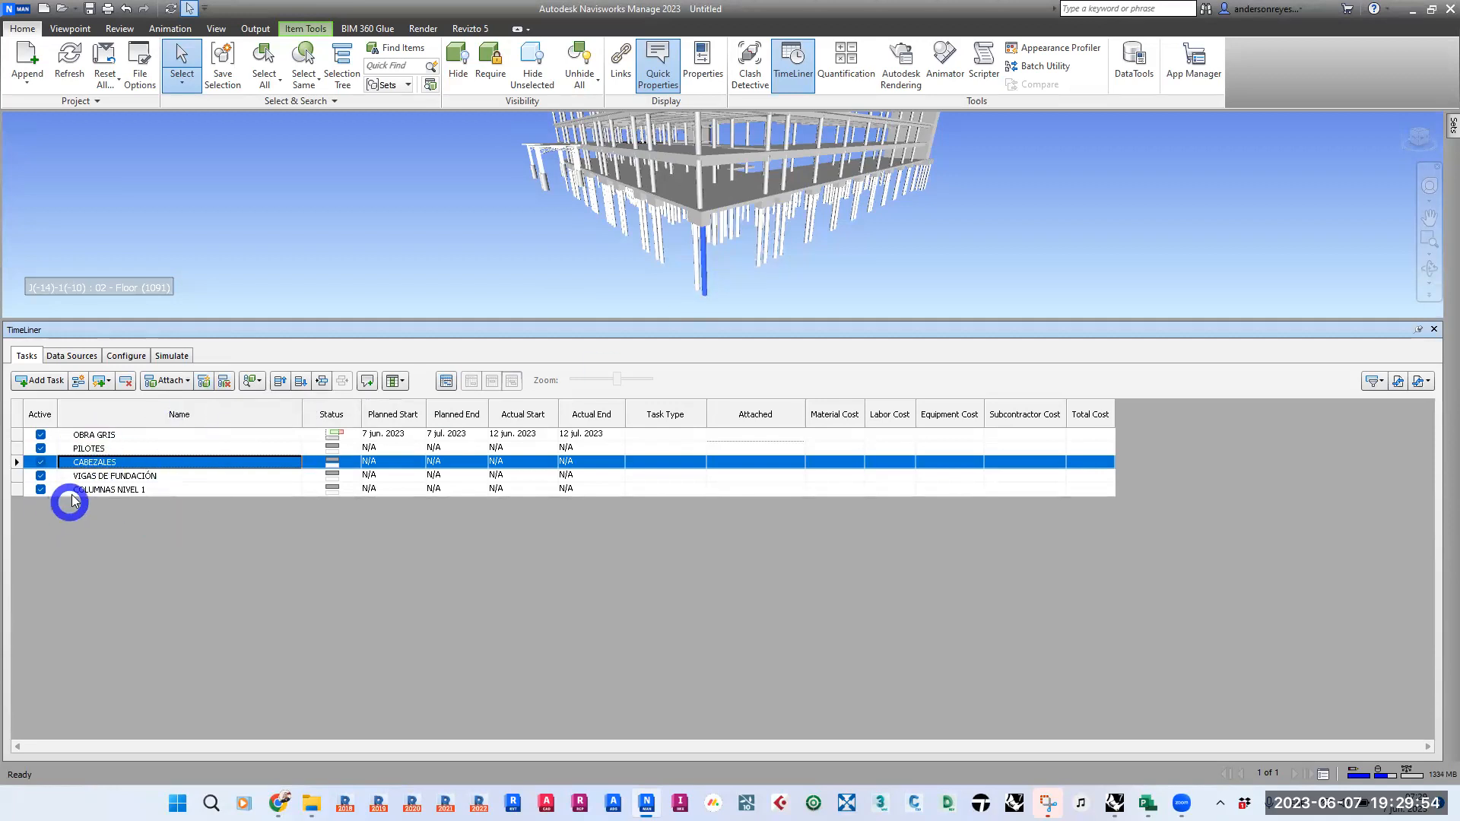
pyautogui.click(752, 272)
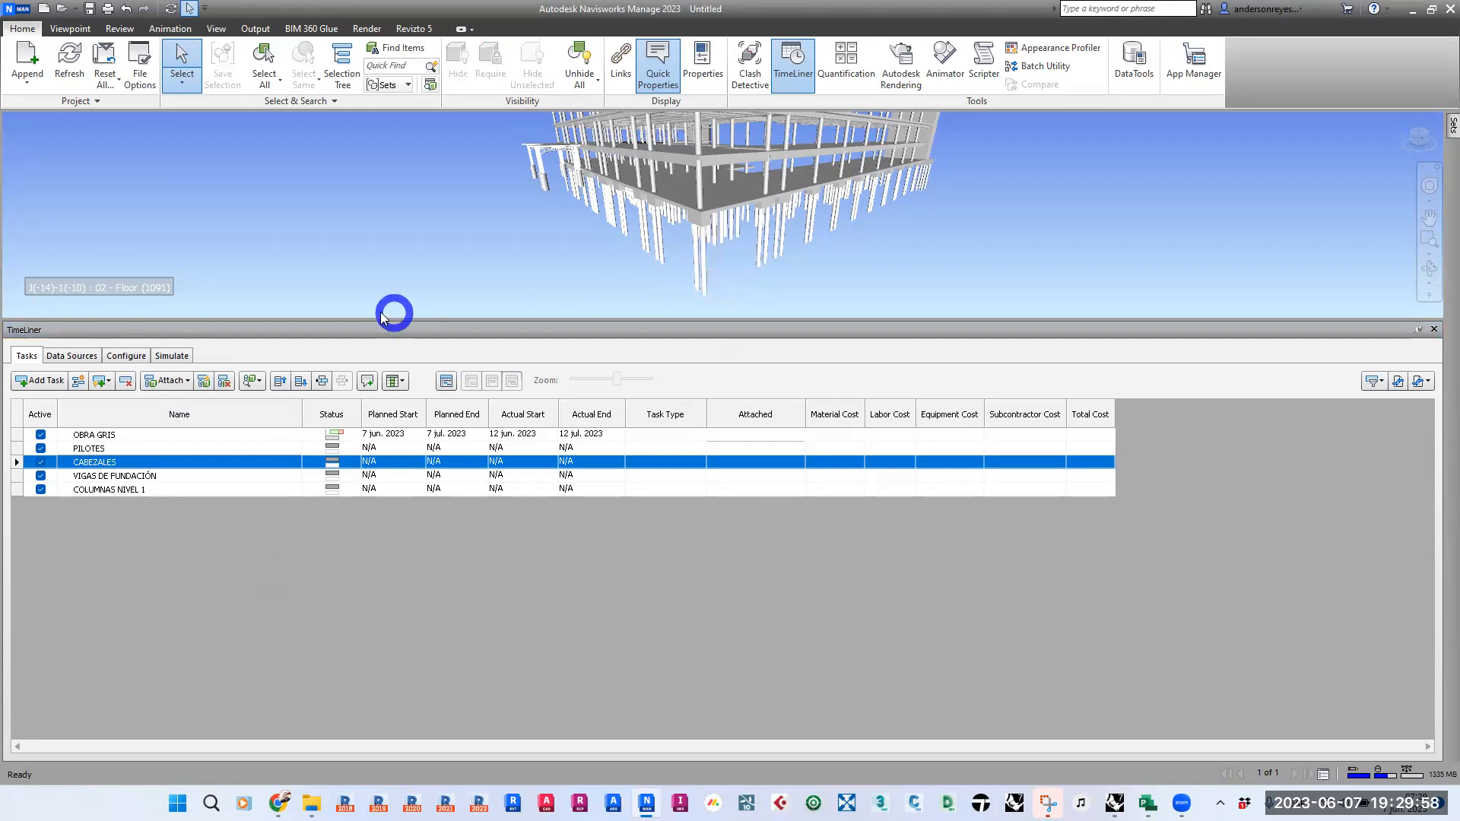
pyautogui.click(260, 383)
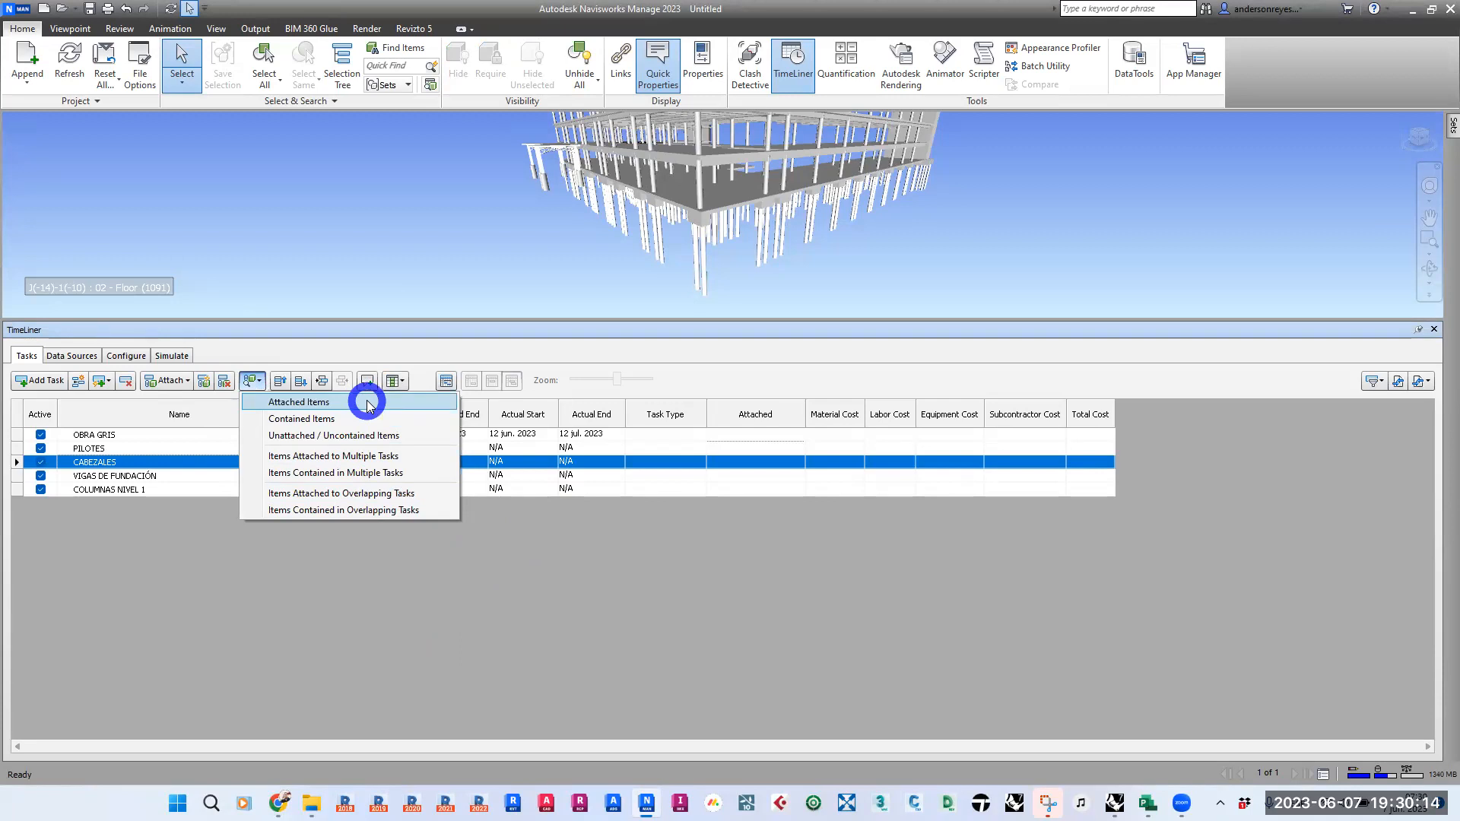
# - Select the front corner pile in the model and attach it to the PILOTES task
pyautogui.click(702, 262)
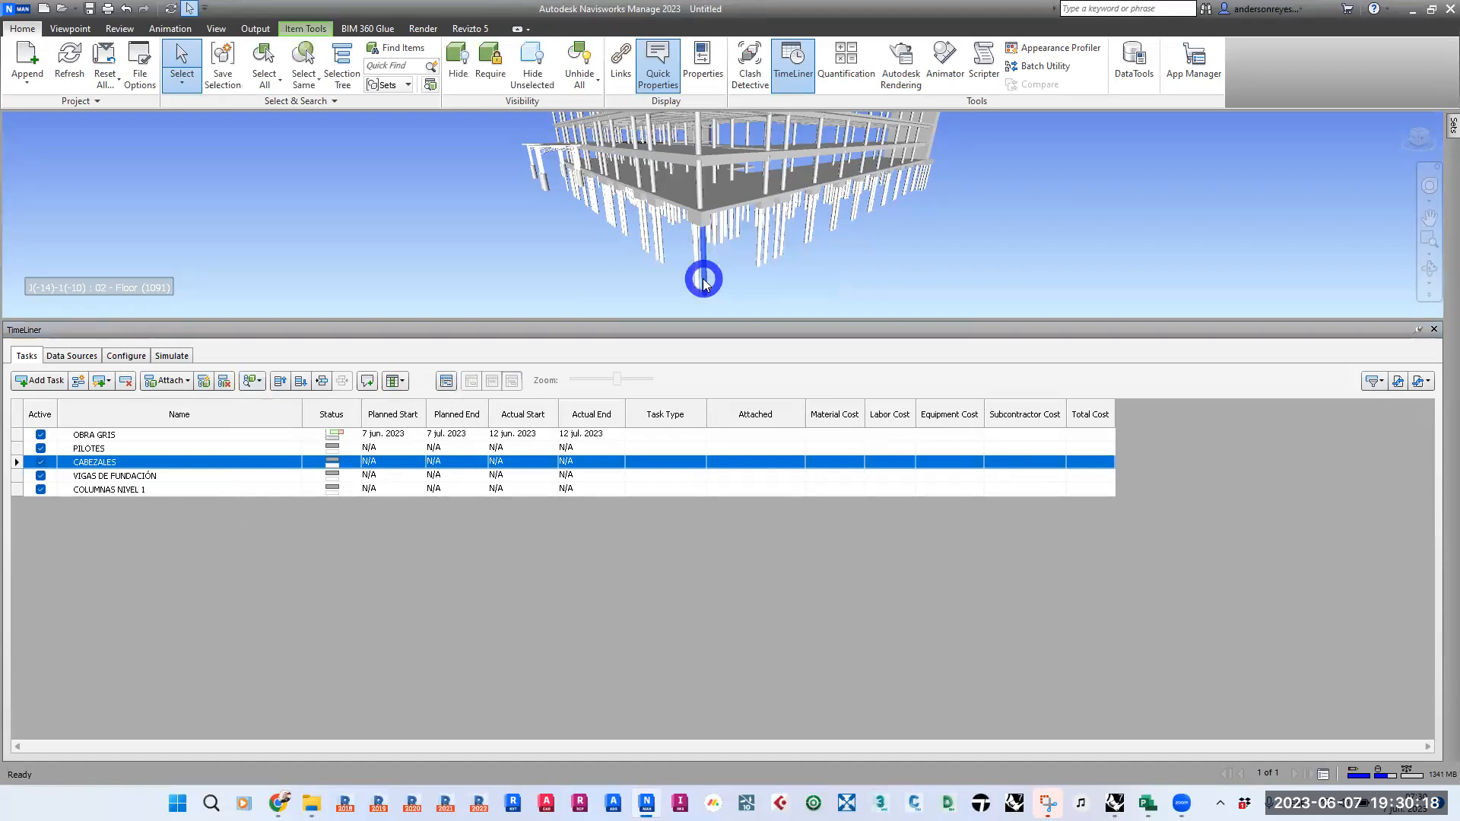
pyautogui.click(131, 450)
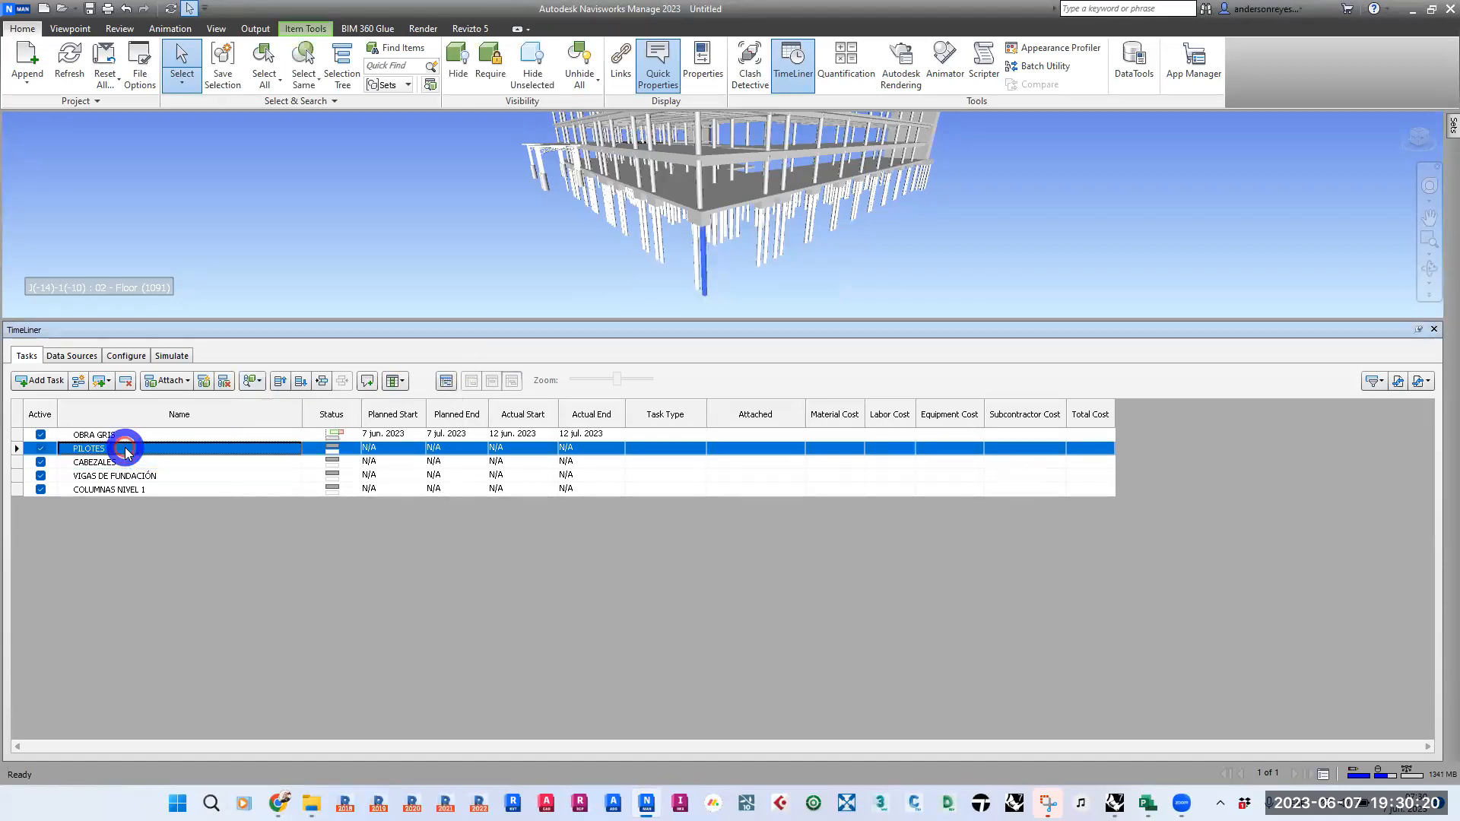
pyautogui.rightClick(131, 451)
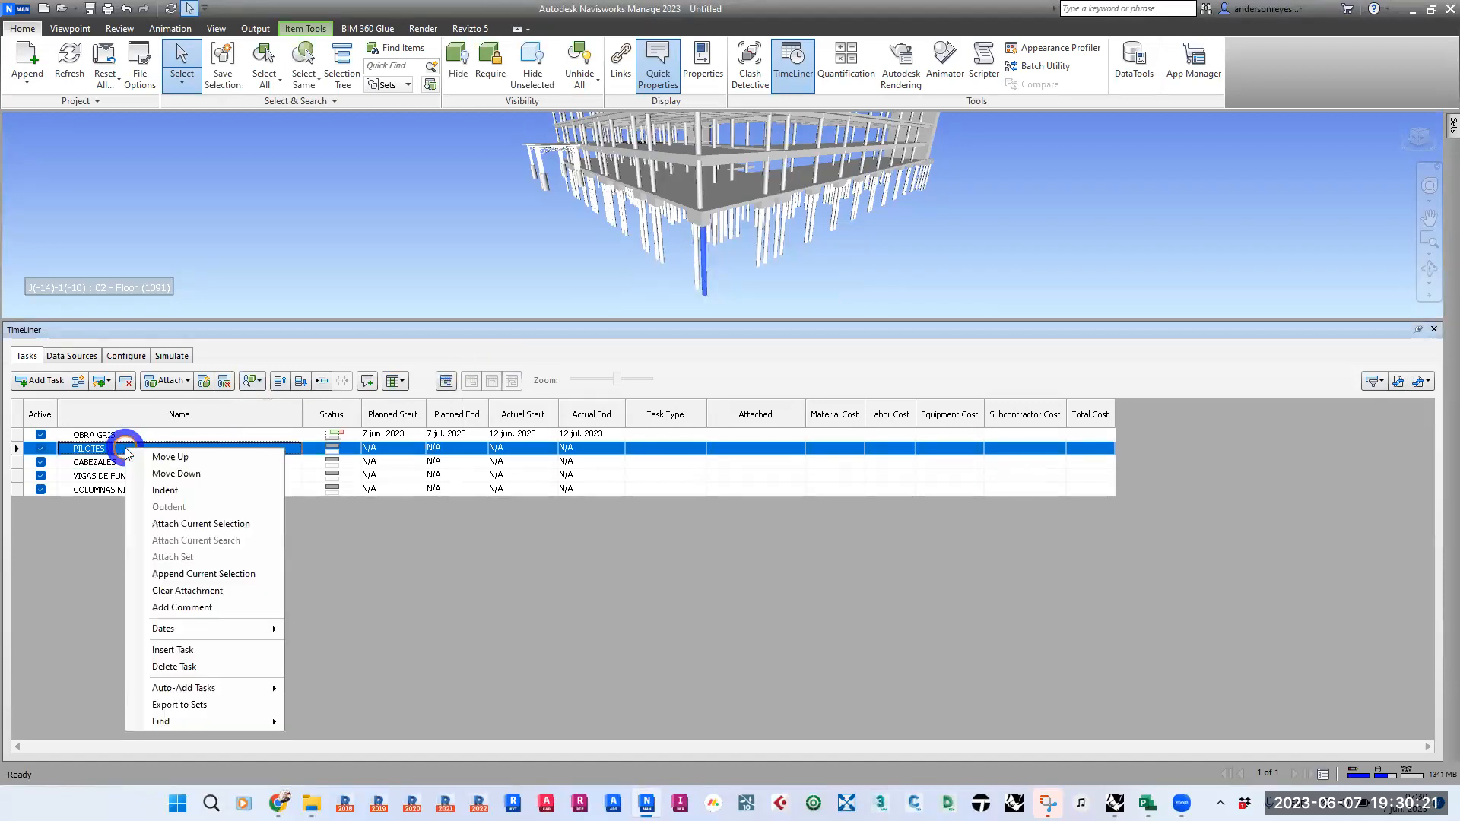
pyautogui.click(204, 523)
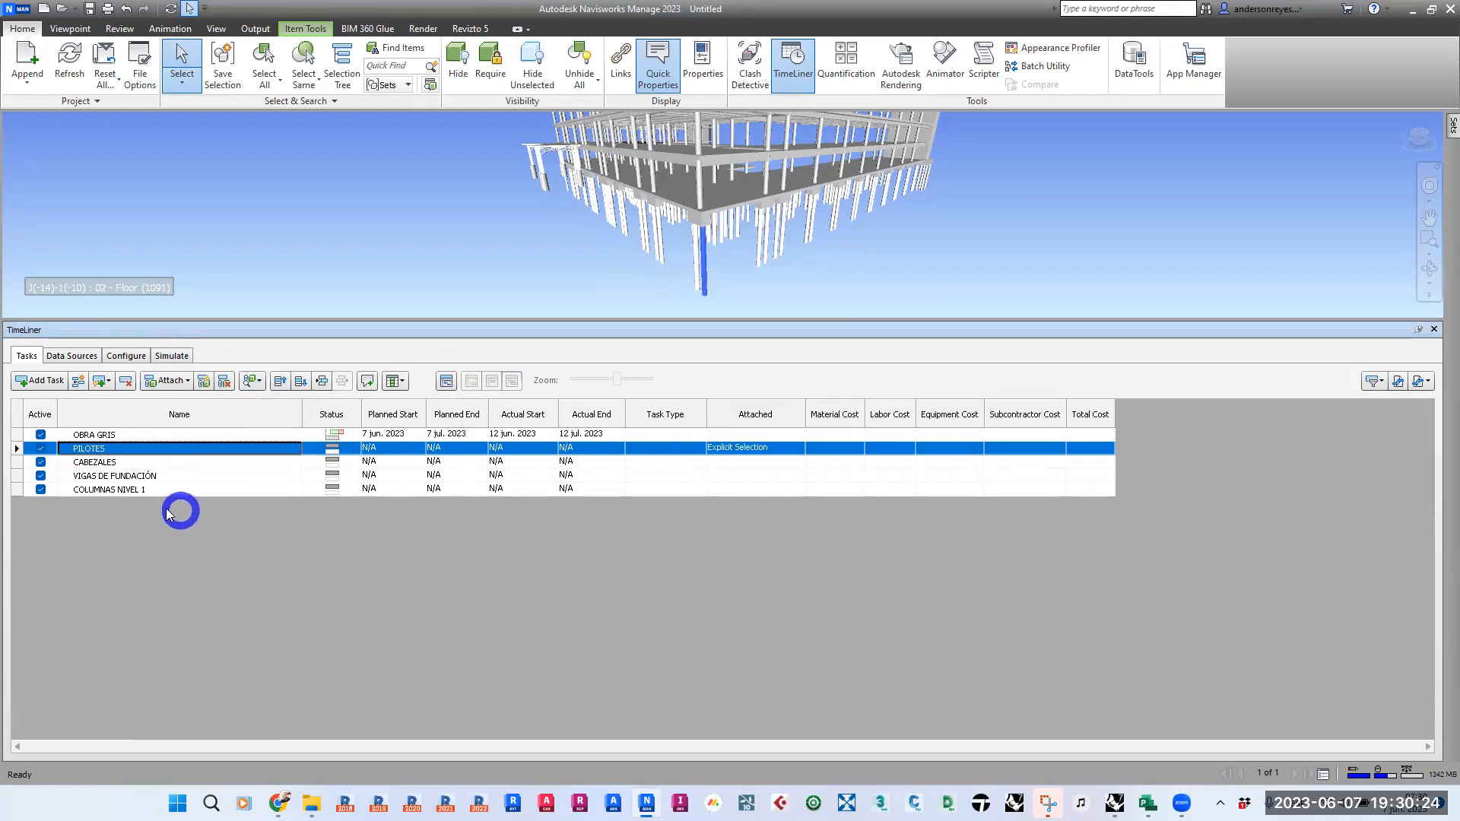
# - Attach the same selected corner pile to the COLUMNAS NIVEL 1 task as well
pyautogui.click(112, 490)
pyautogui.rightClick(112, 490)
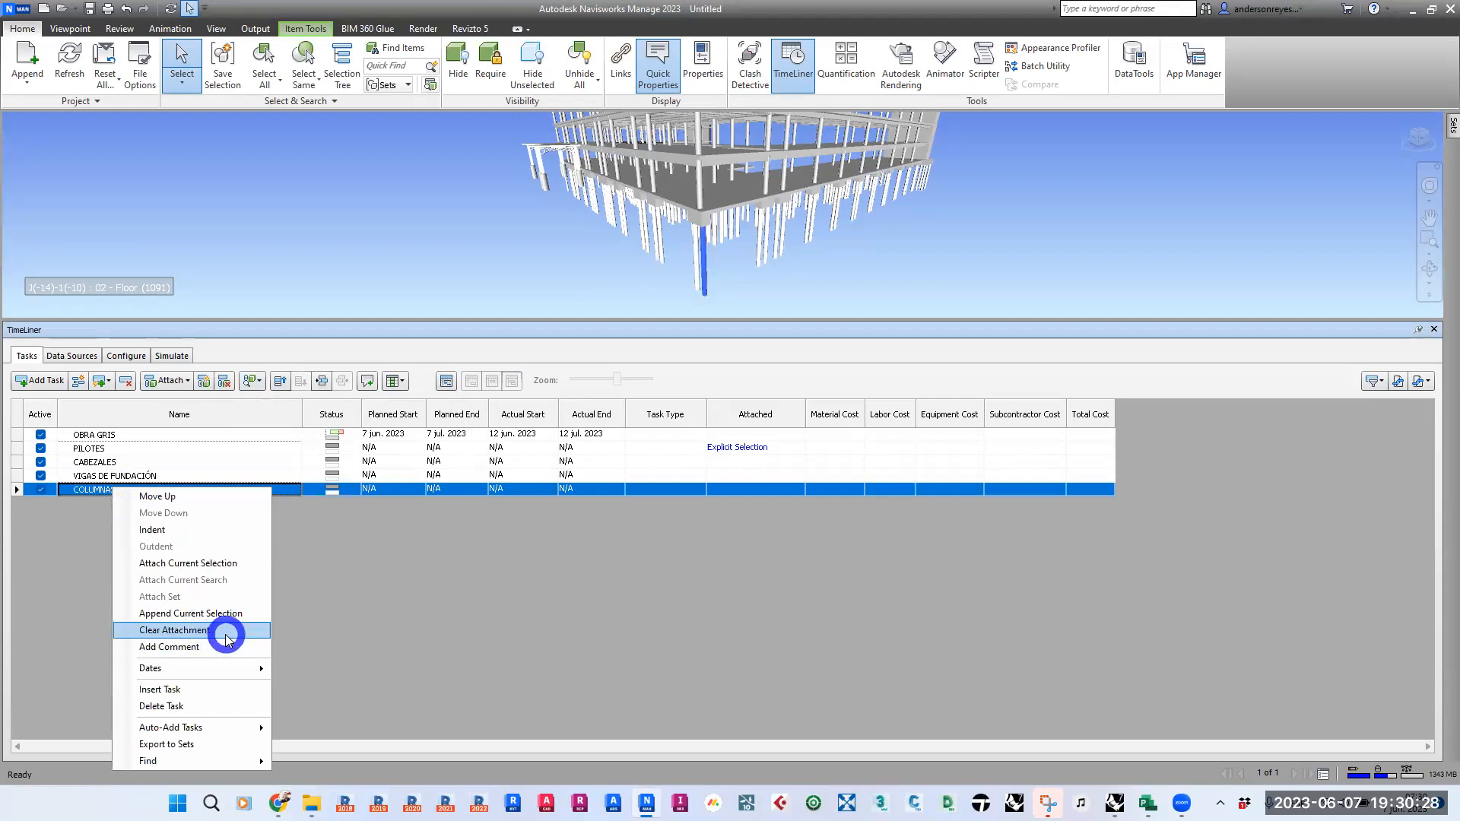
pyautogui.click(215, 566)
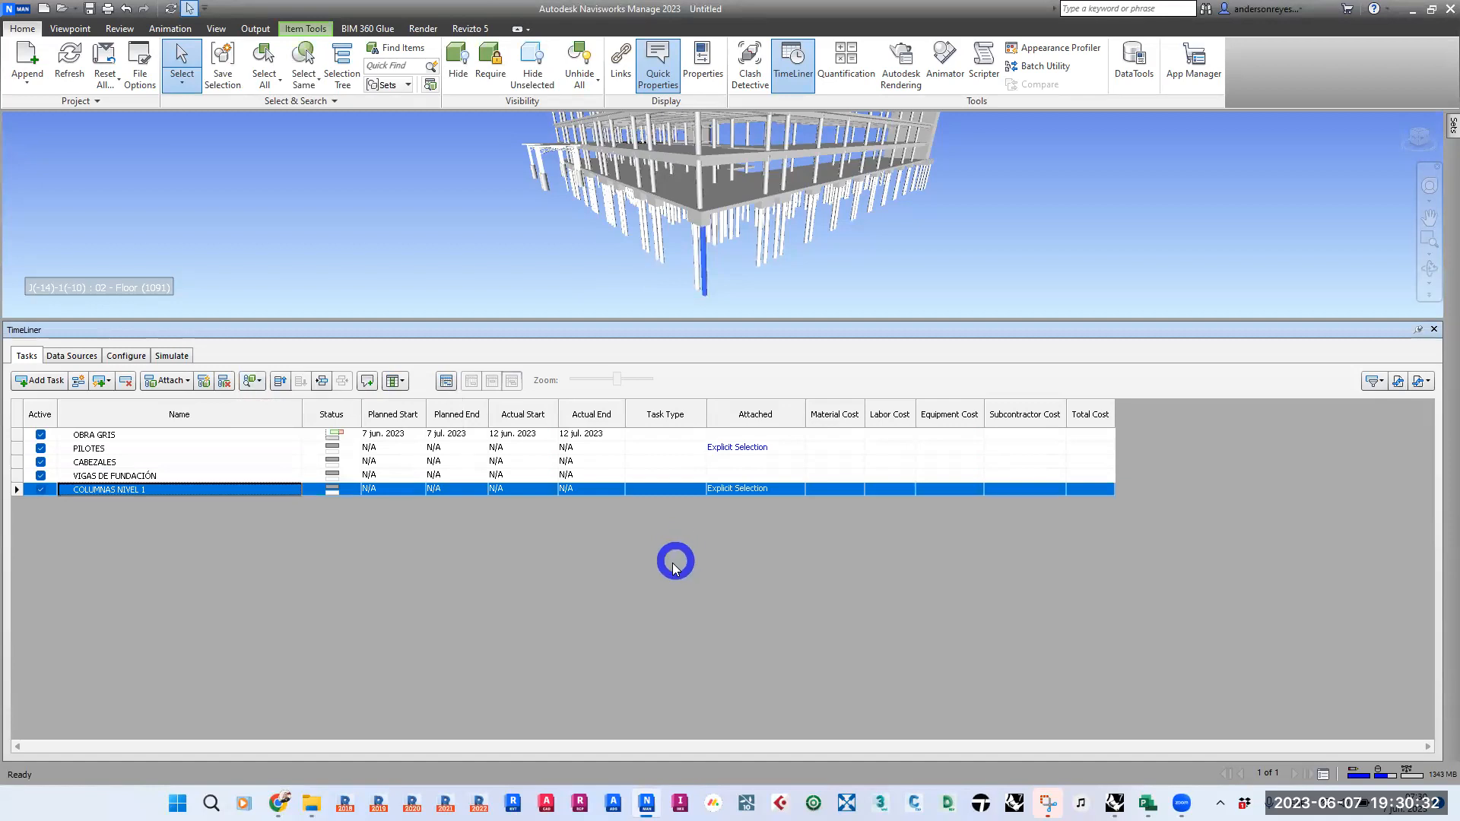
# - Check in the model which elements are attached to PILOTES and COLUMNAS NIVEL 1, and clear the selection
pyautogui.click(738, 448)
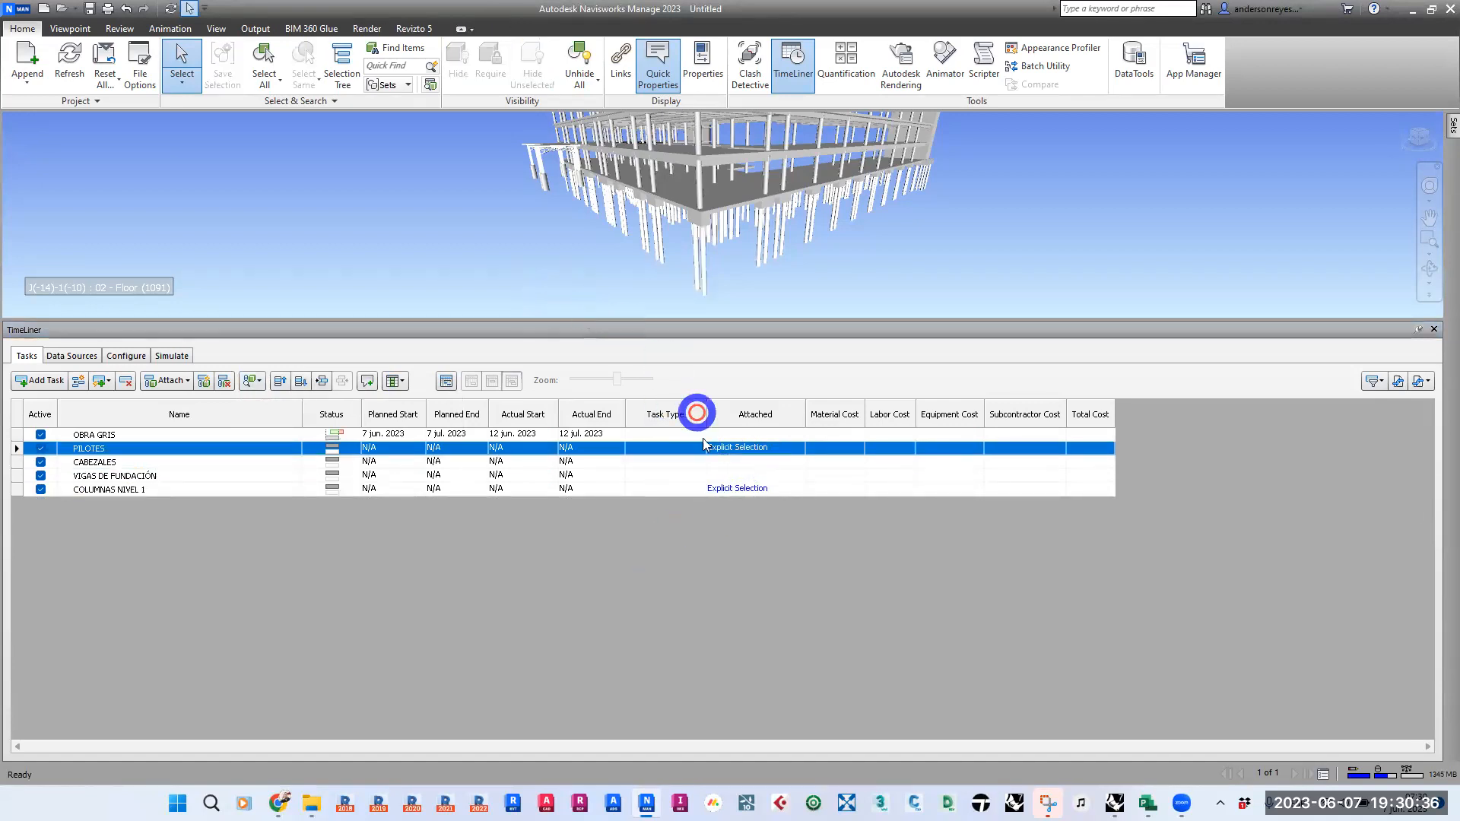
pyautogui.click(726, 491)
pyautogui.click(727, 438)
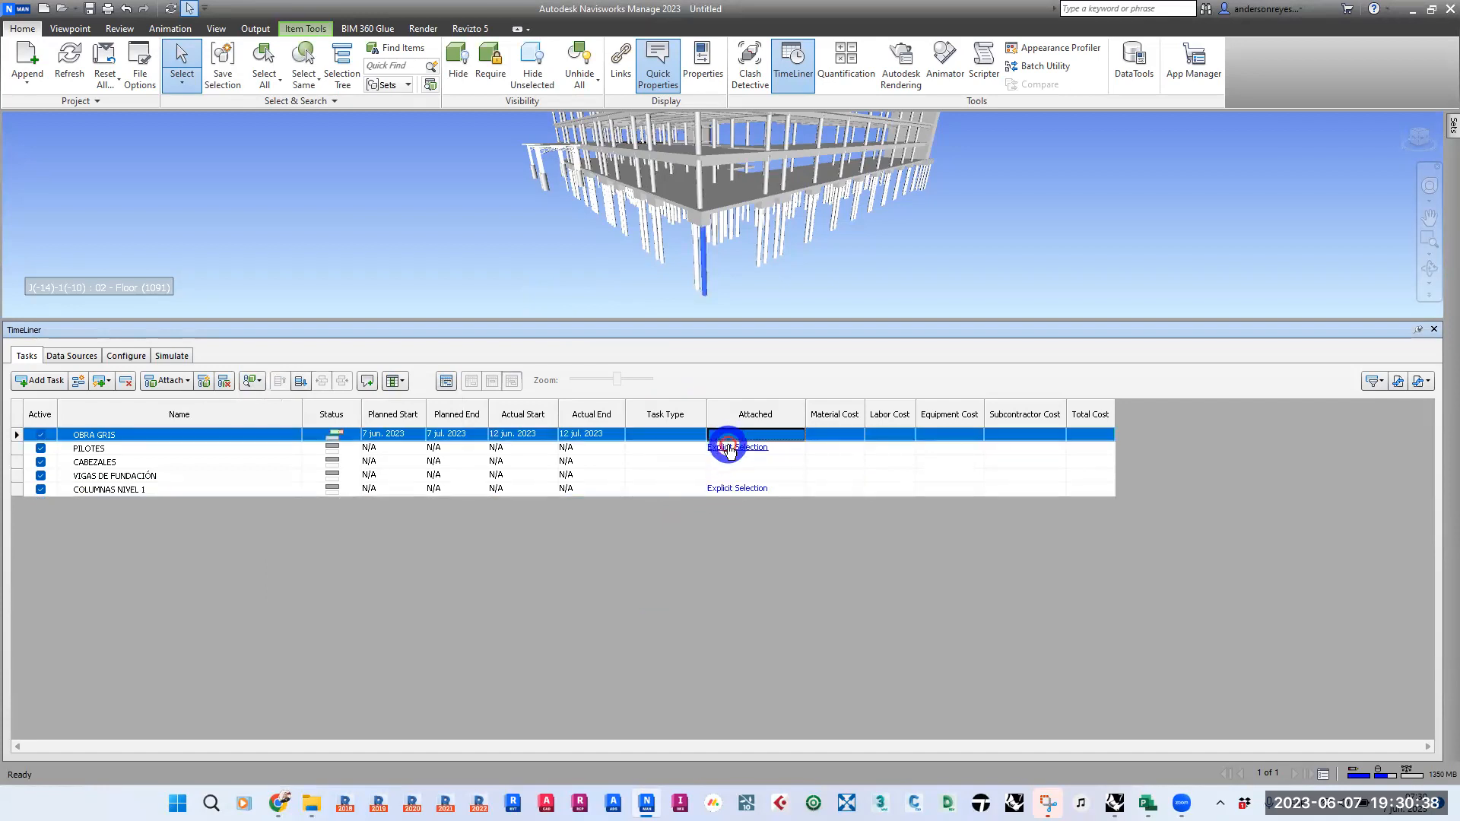
pyautogui.click(727, 448)
pyautogui.click(739, 491)
pyautogui.click(550, 222)
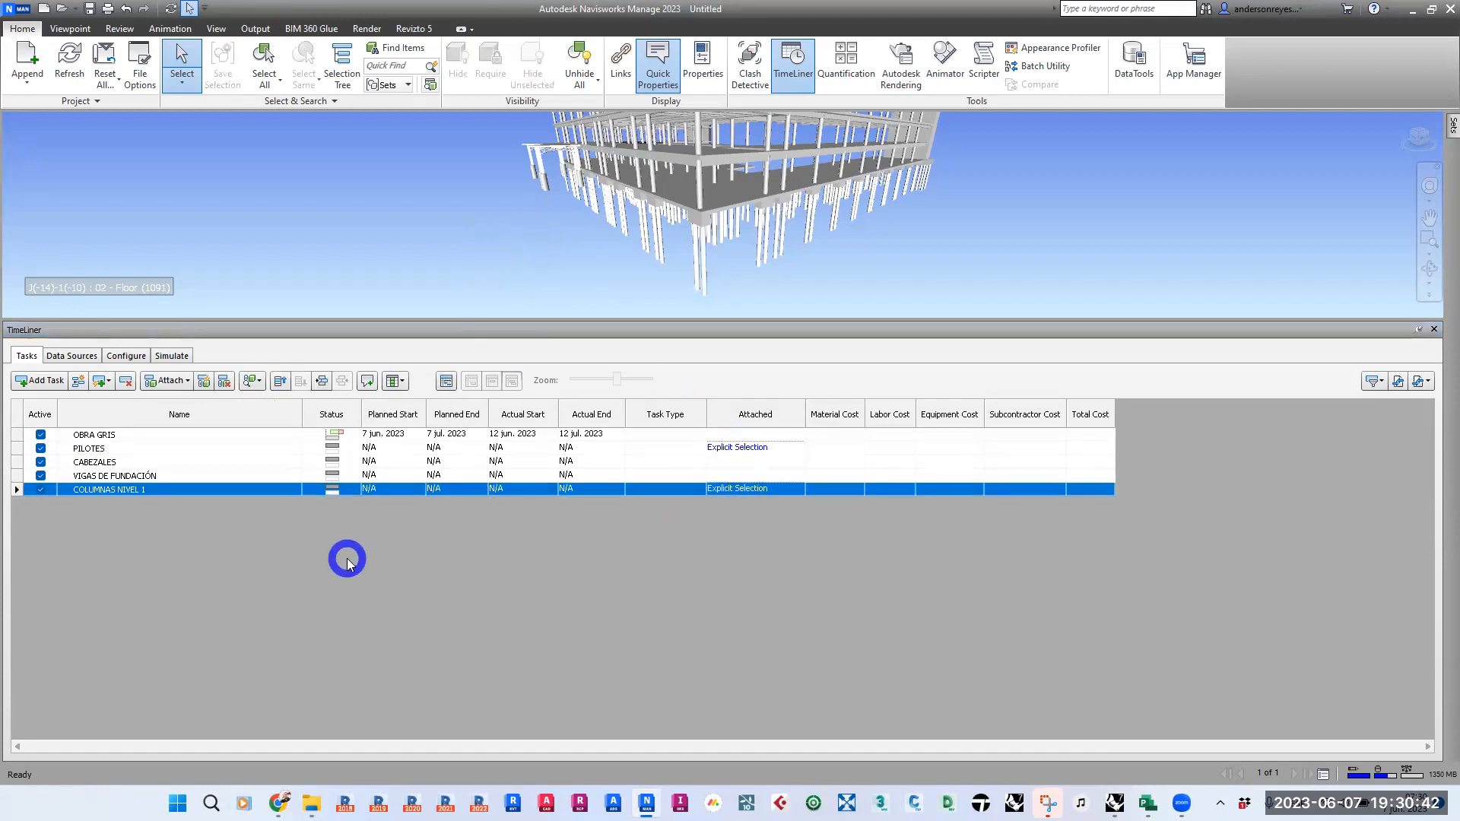
# - Find the items attached to multiple tasks, clear the selection and review the other attachment search options
pyautogui.click(259, 381)
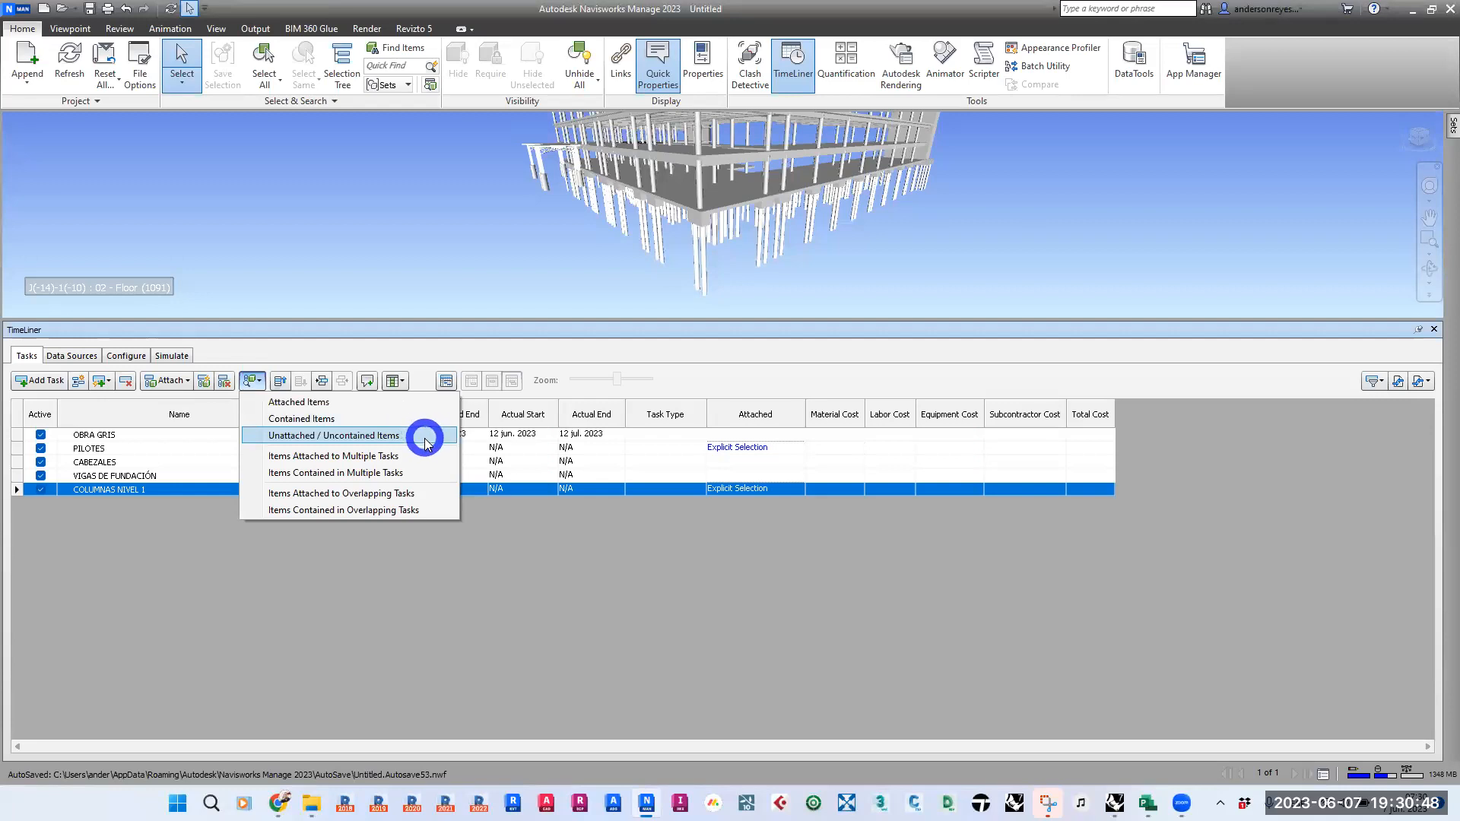
pyautogui.click(368, 460)
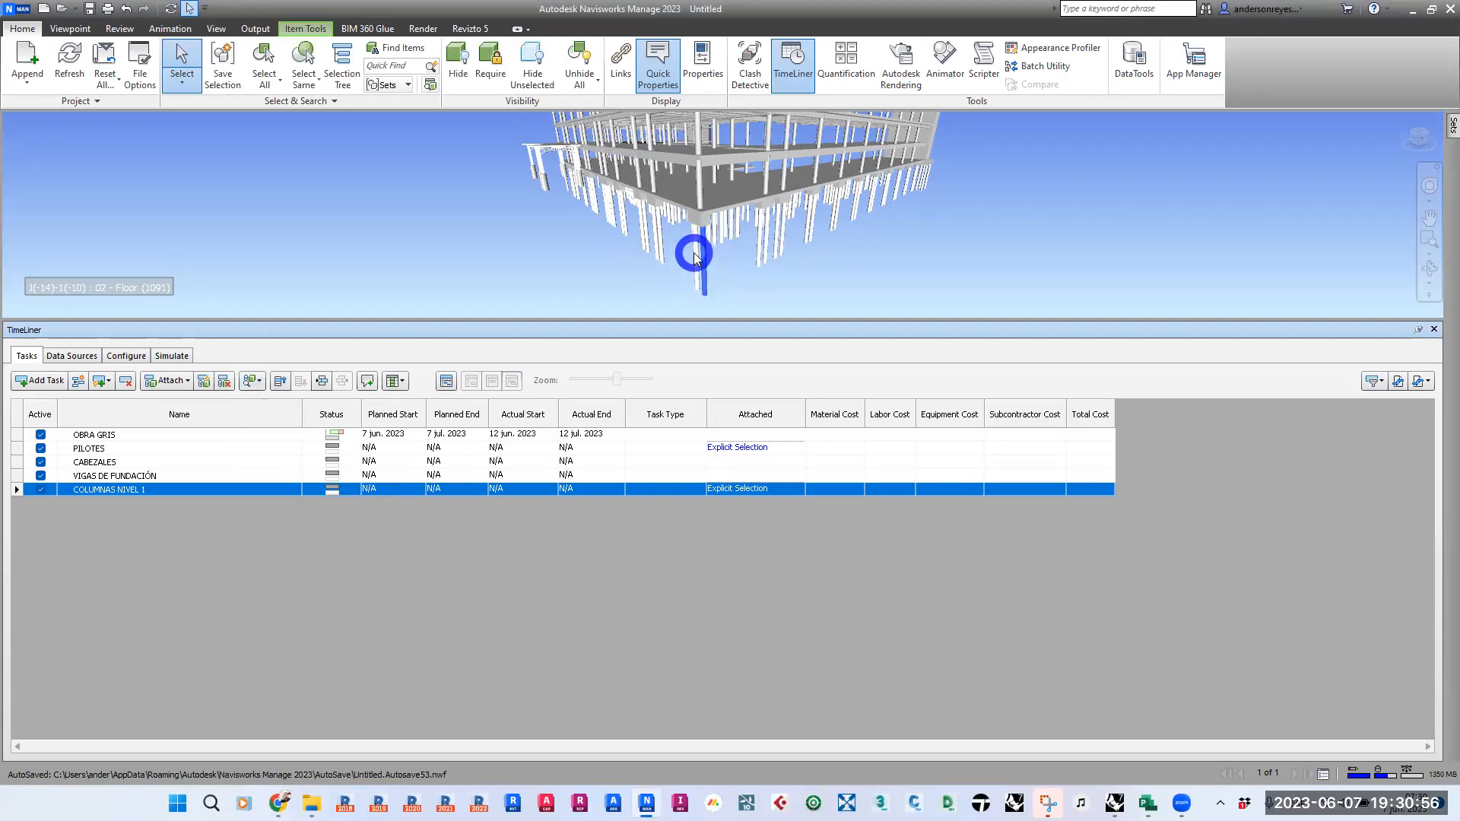
pyautogui.moveTo(694, 254)
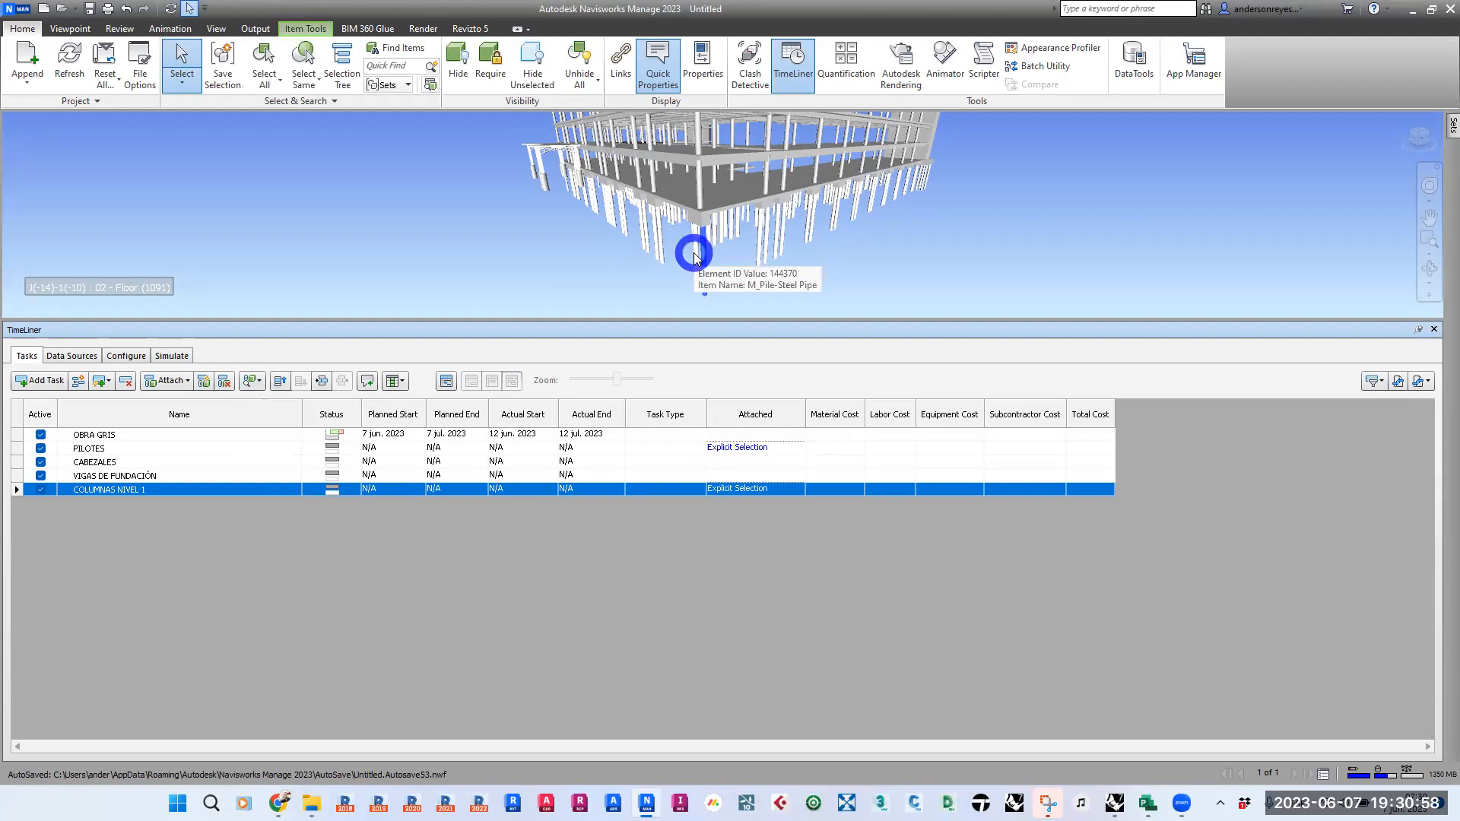
pyautogui.click(512, 251)
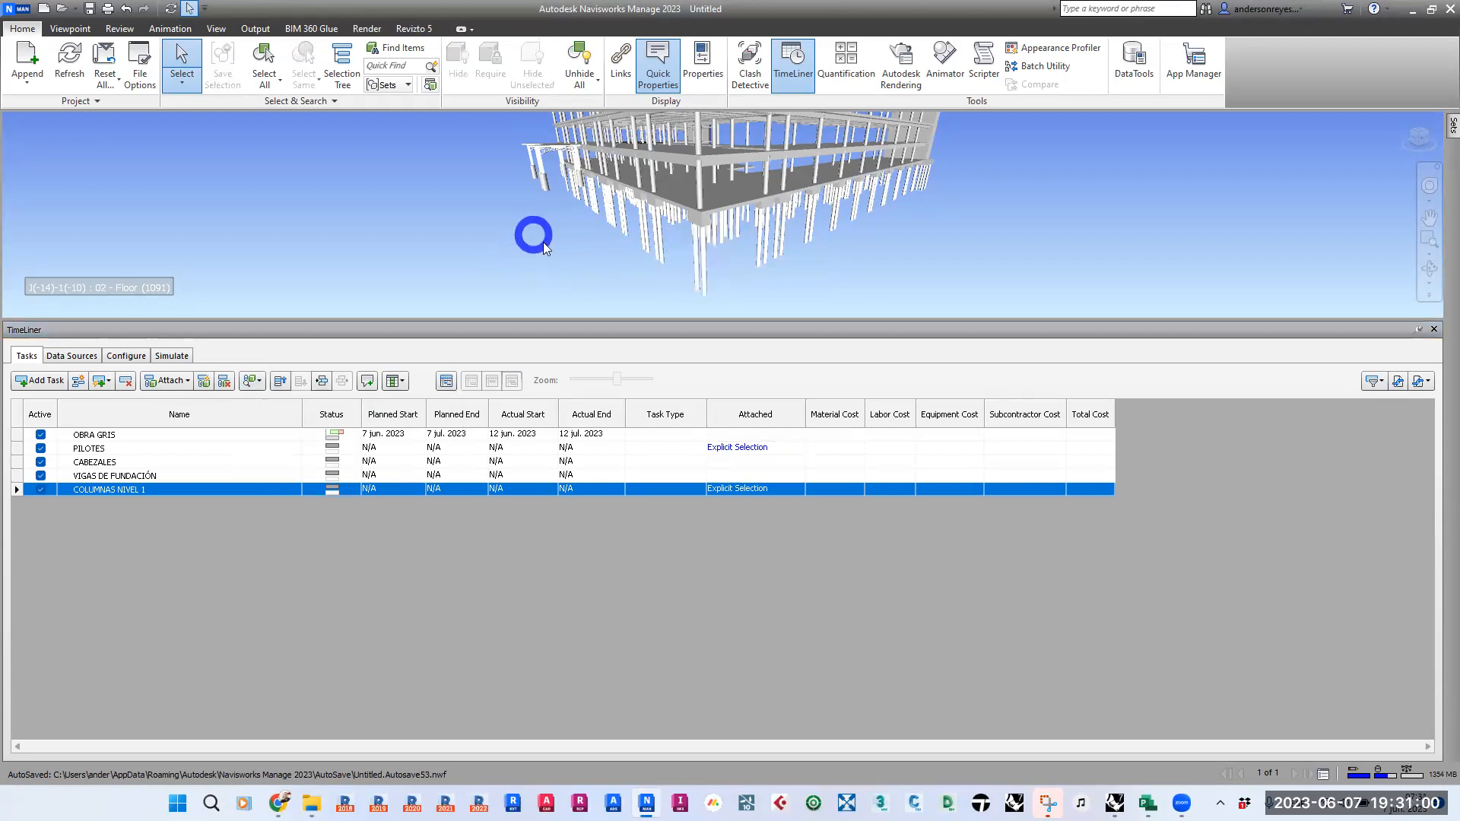
pyautogui.click(260, 381)
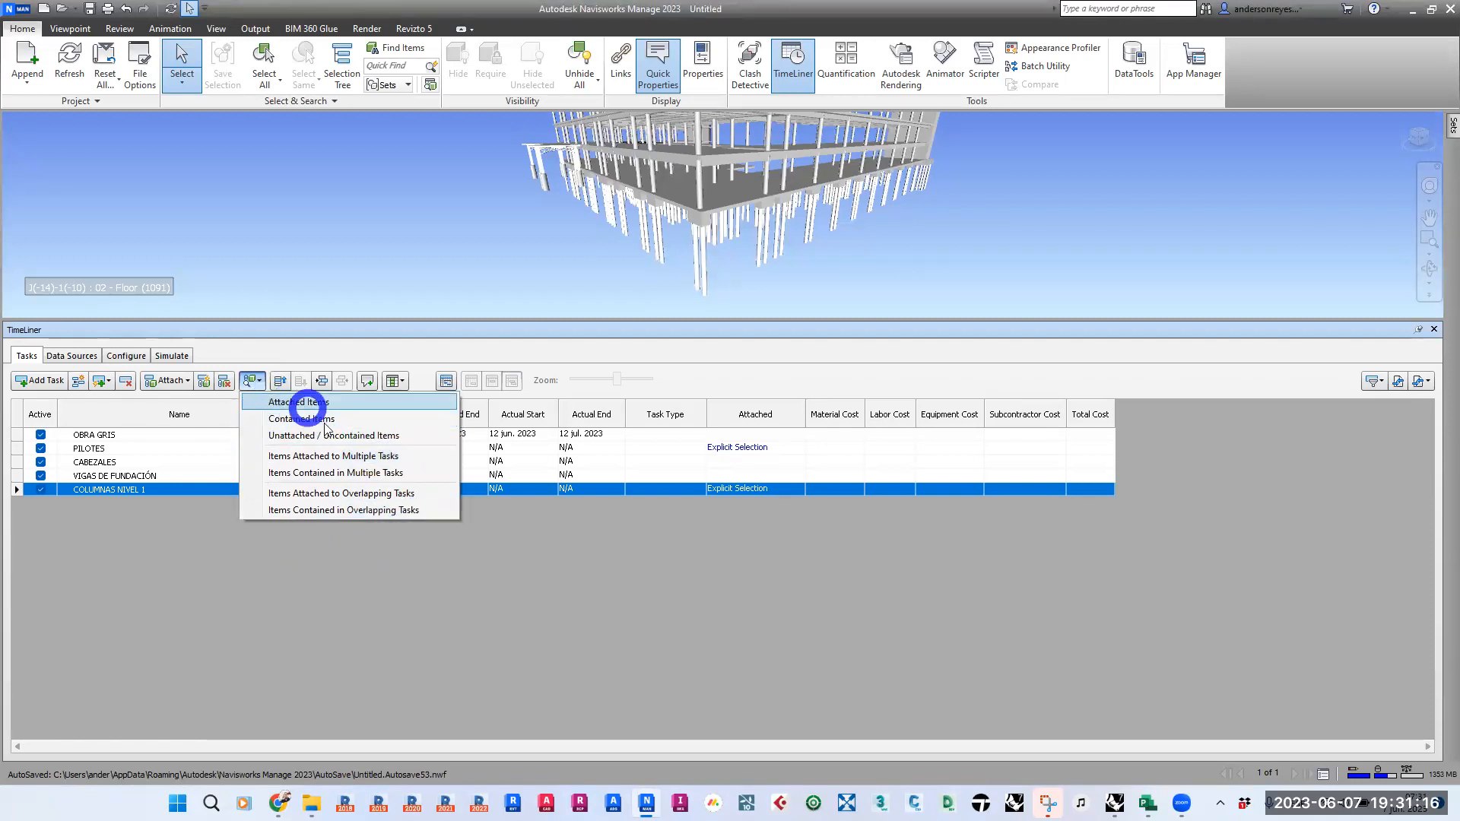
pyautogui.click(325, 338)
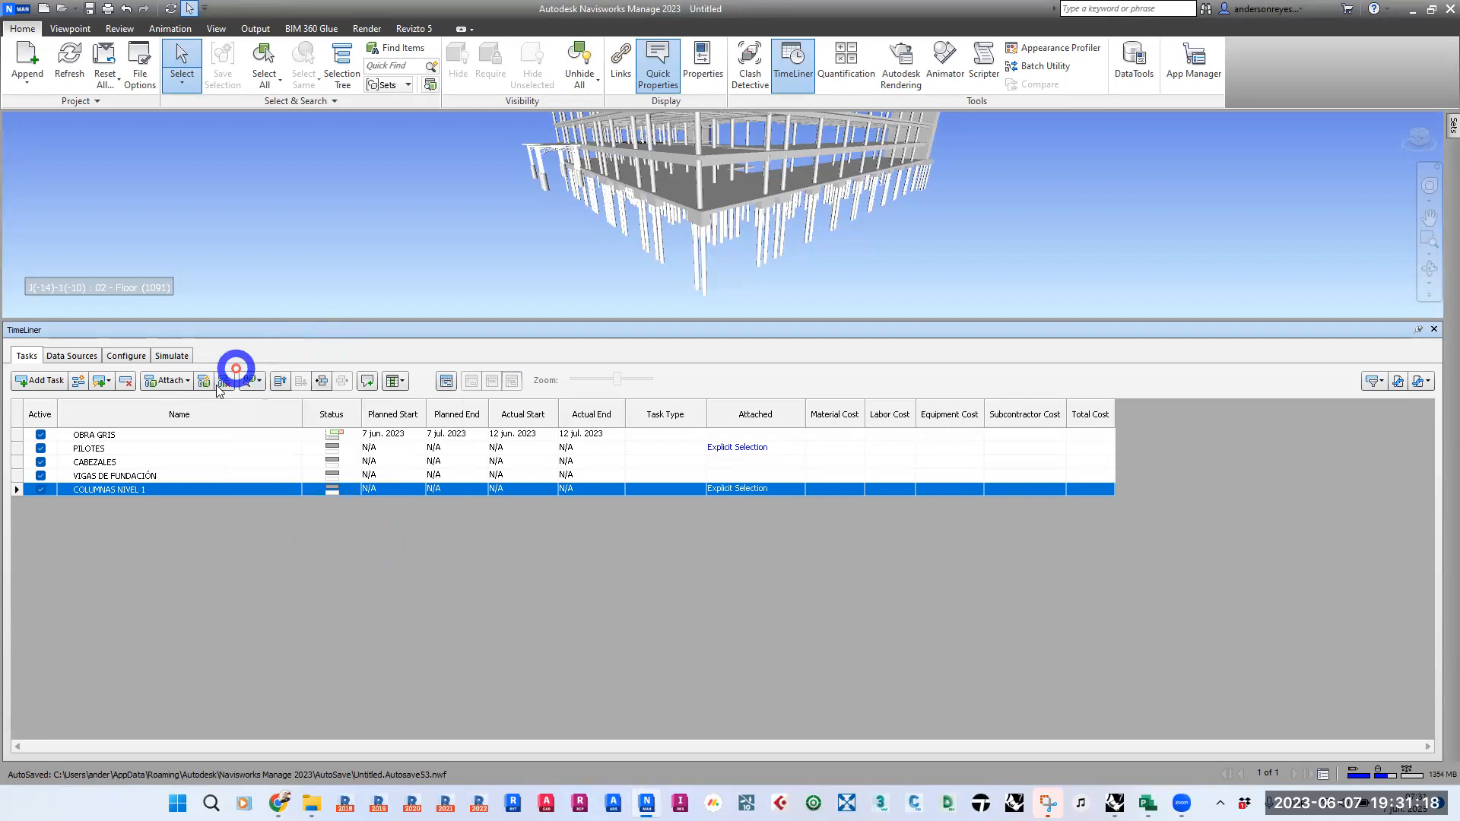
# - Move the COLUMNAS NIVEL 1 task up two places and back down to the end of the list
pyautogui.click(278, 381)
pyautogui.click(279, 381)
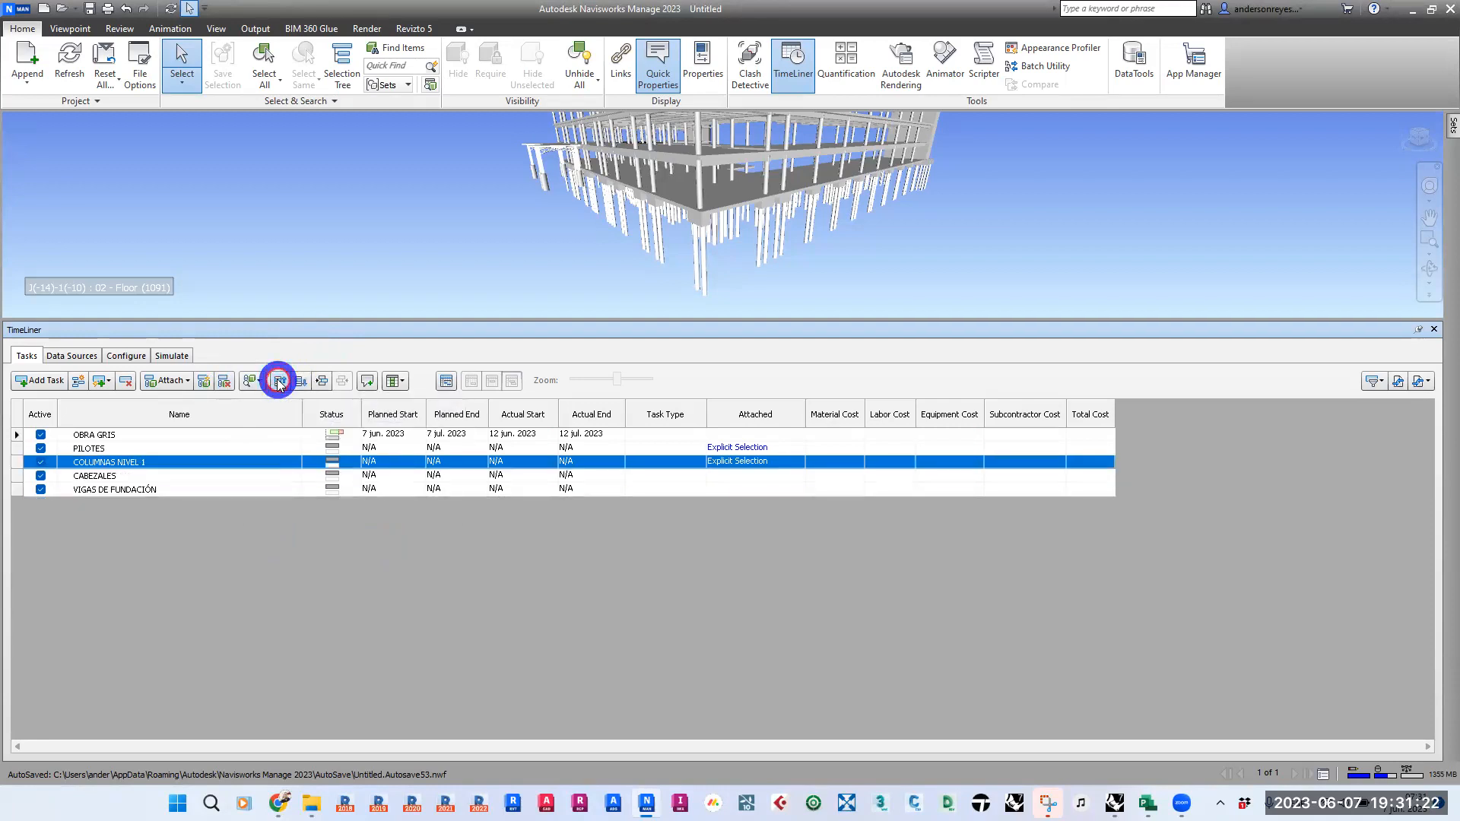
pyautogui.click(300, 382)
pyautogui.click(299, 381)
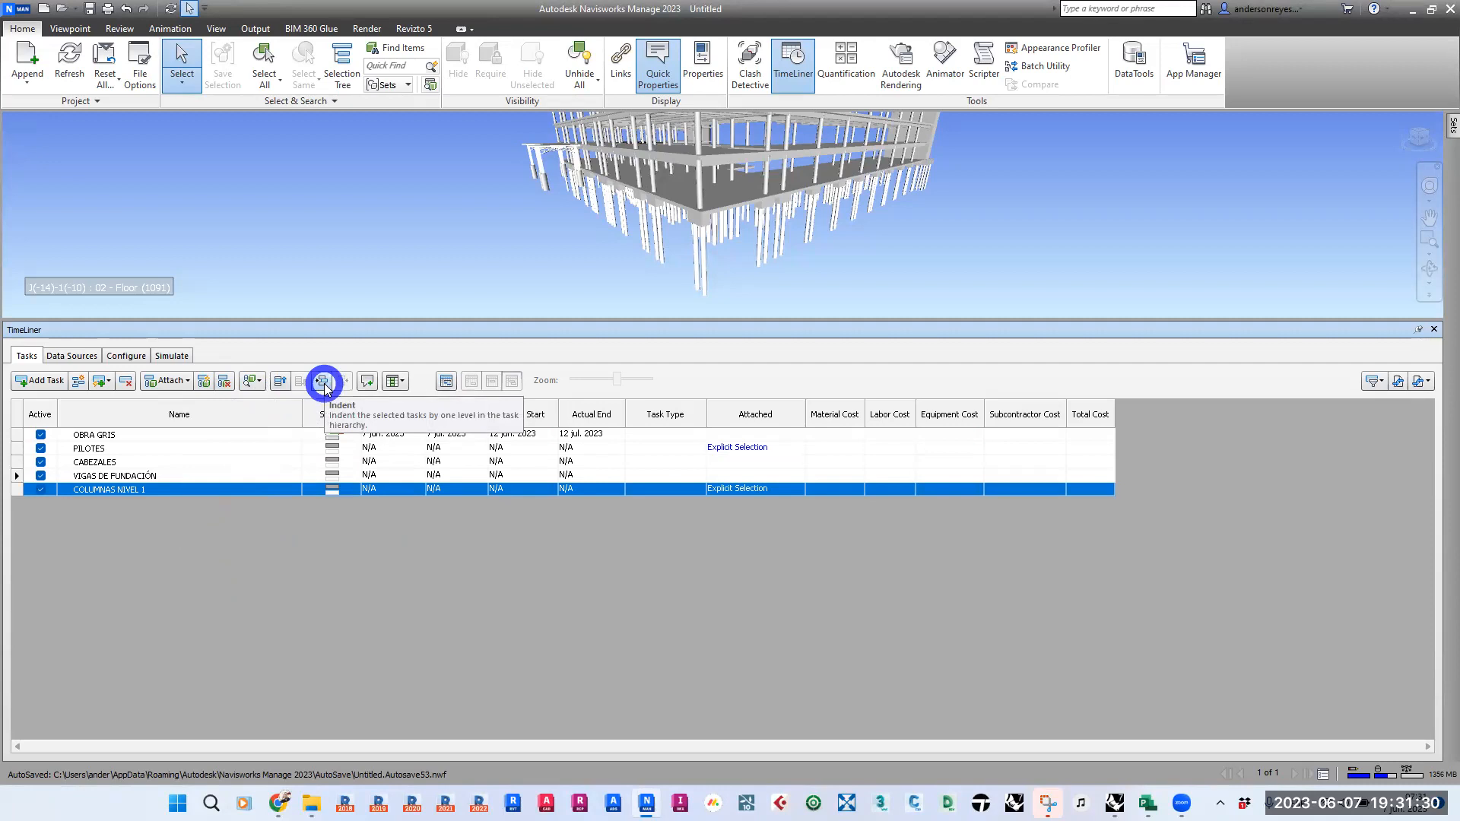
# - Indent the tasks from PILOTES through COLUMNAS NIVEL 1 one level so they become subtasks of OBRA GRIS
pyautogui.click(125, 449)
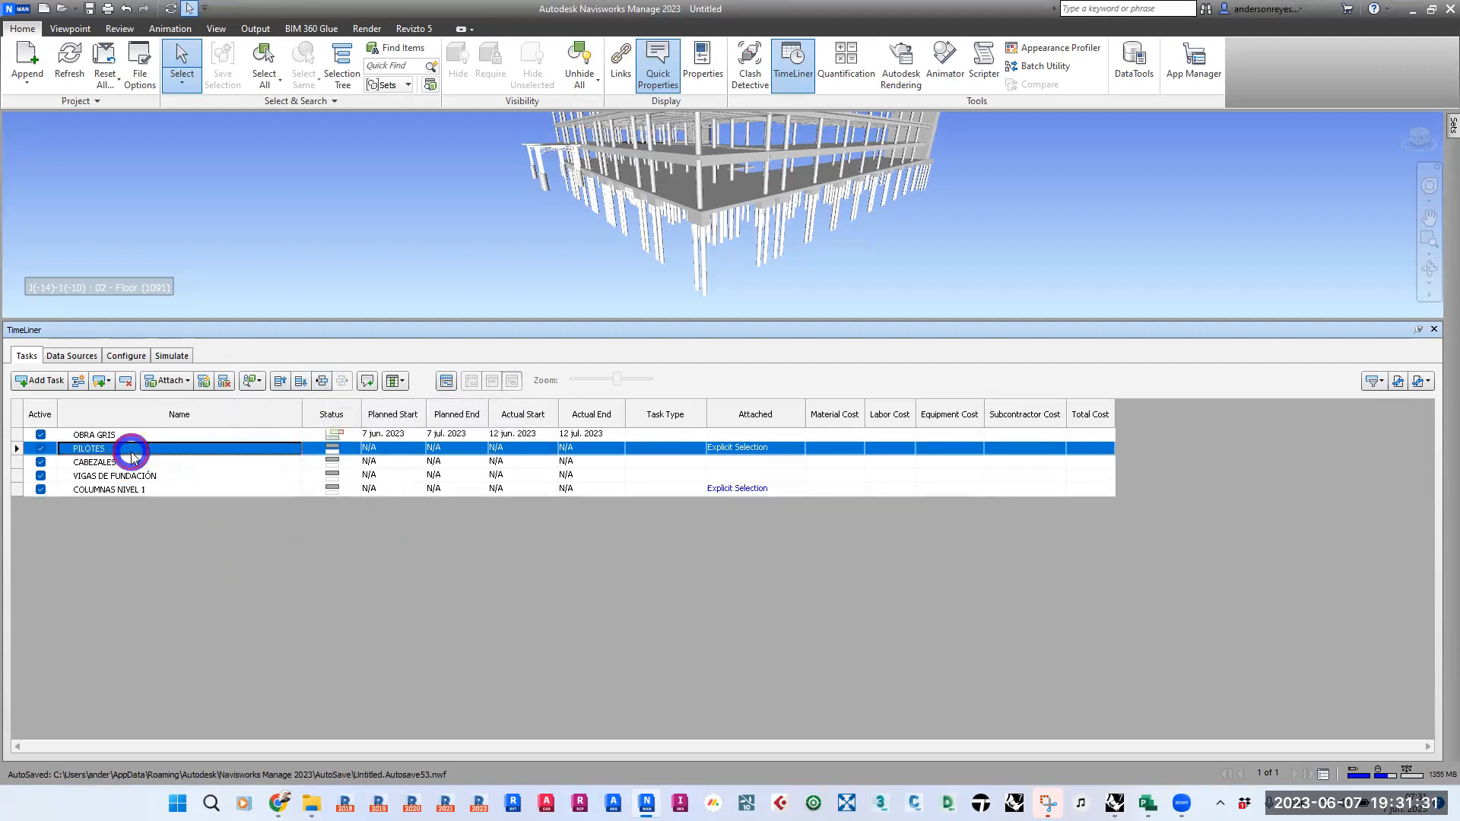
pyautogui.keyDown('shift'); pyautogui.click(116, 491); pyautogui.keyUp('shift')
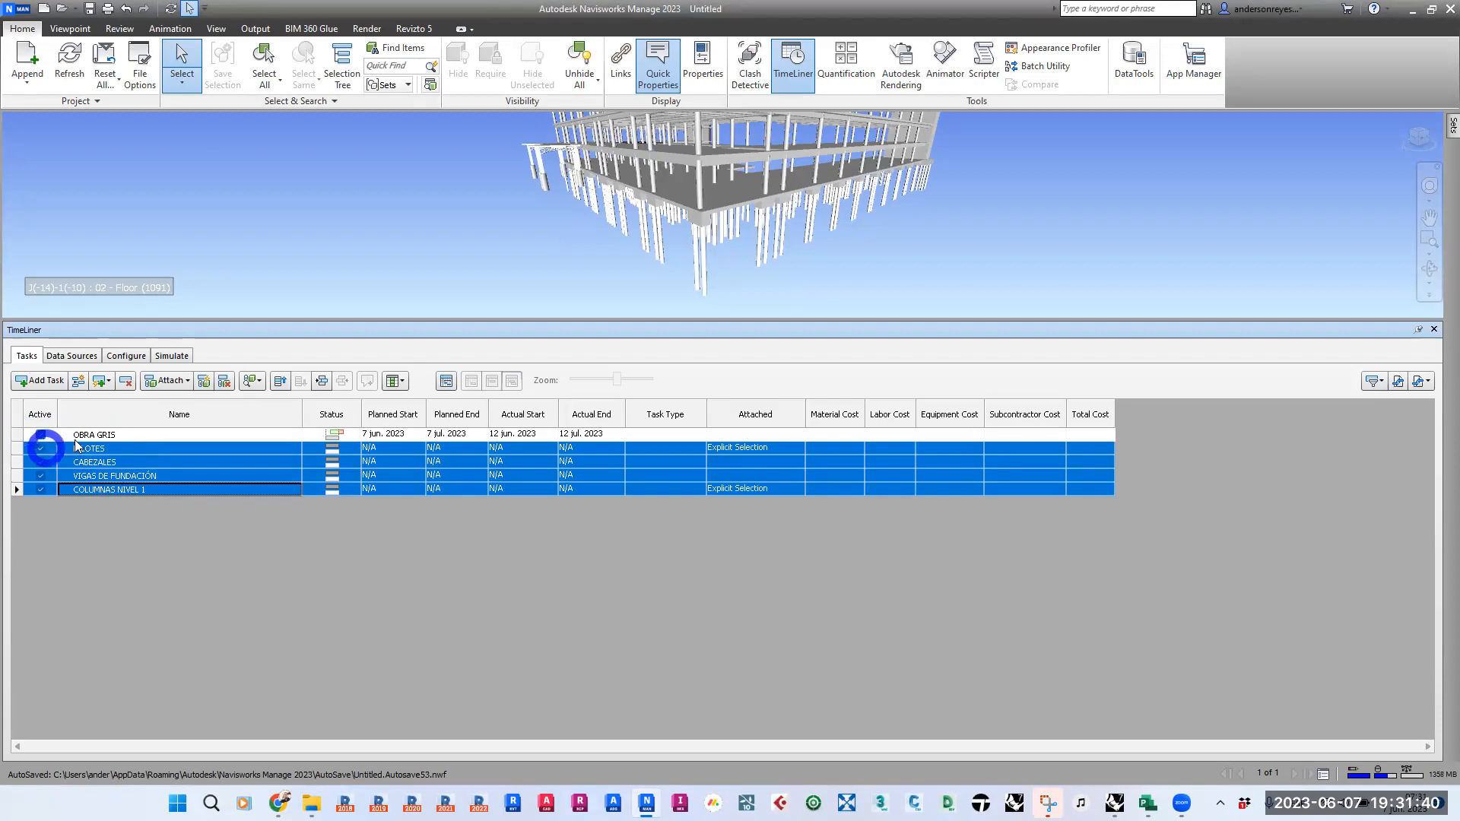
pyautogui.click(320, 382)
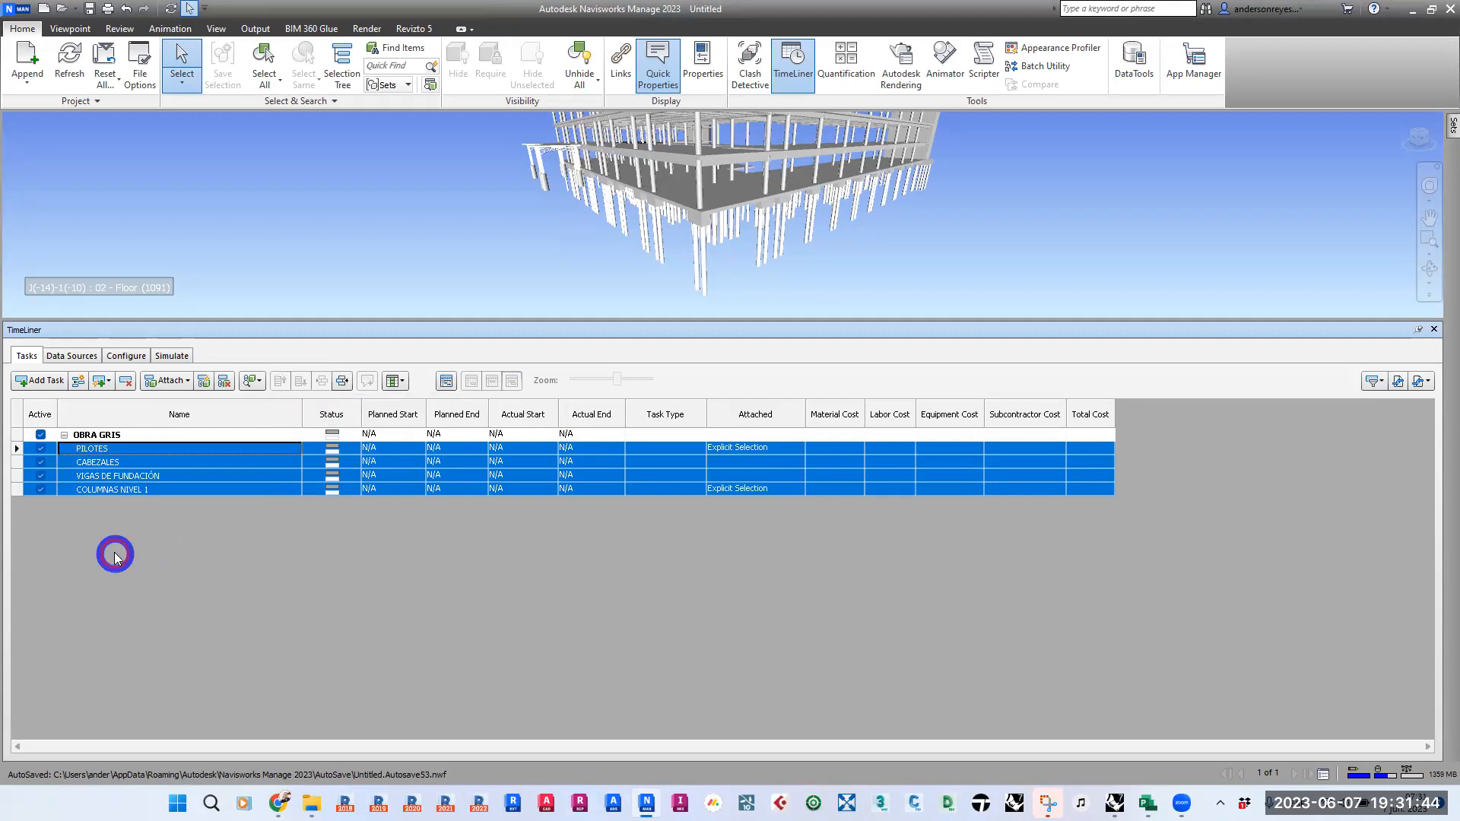
pyautogui.click(159, 454)
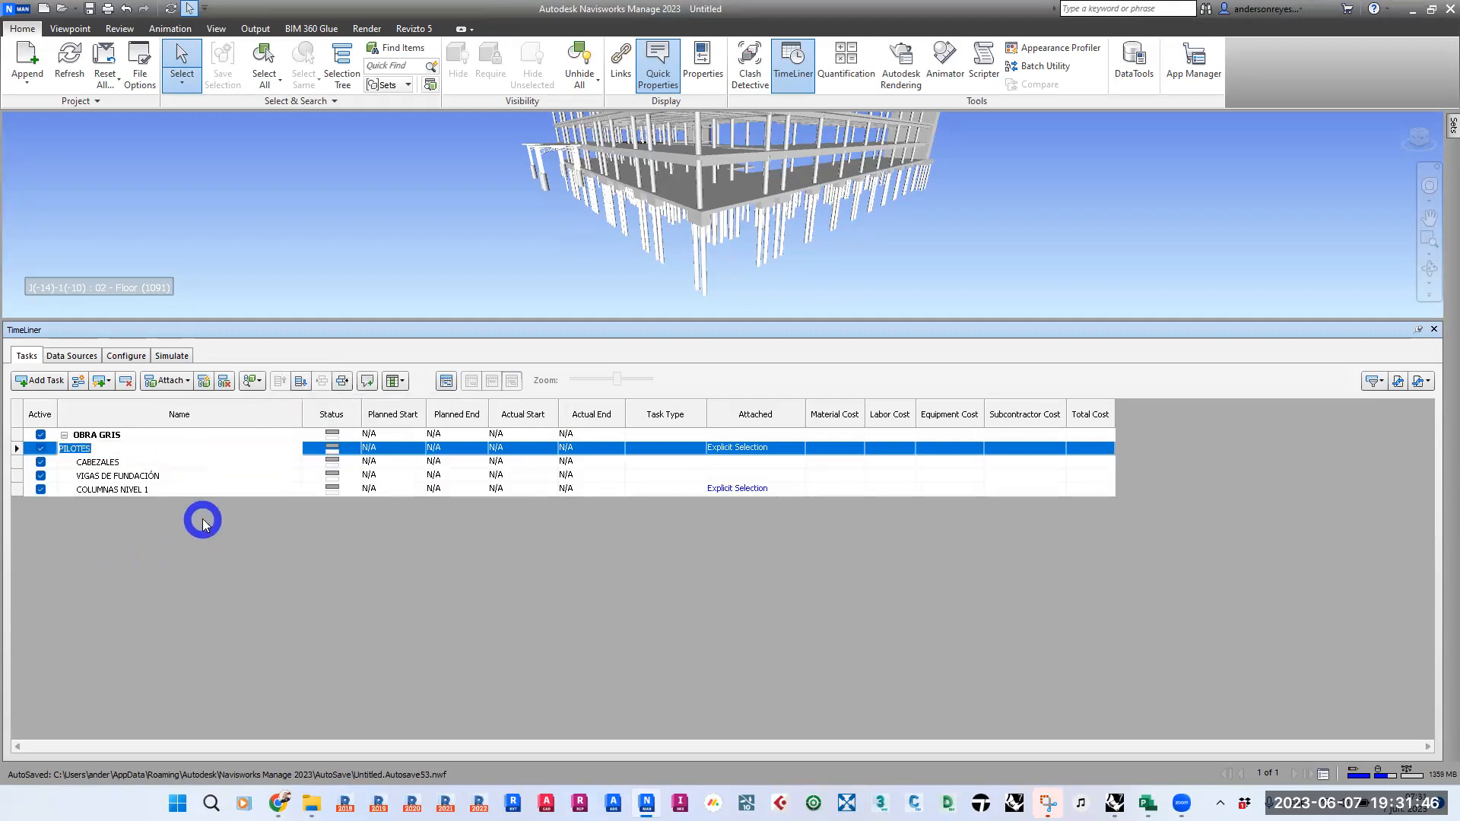
pyautogui.click(180, 548)
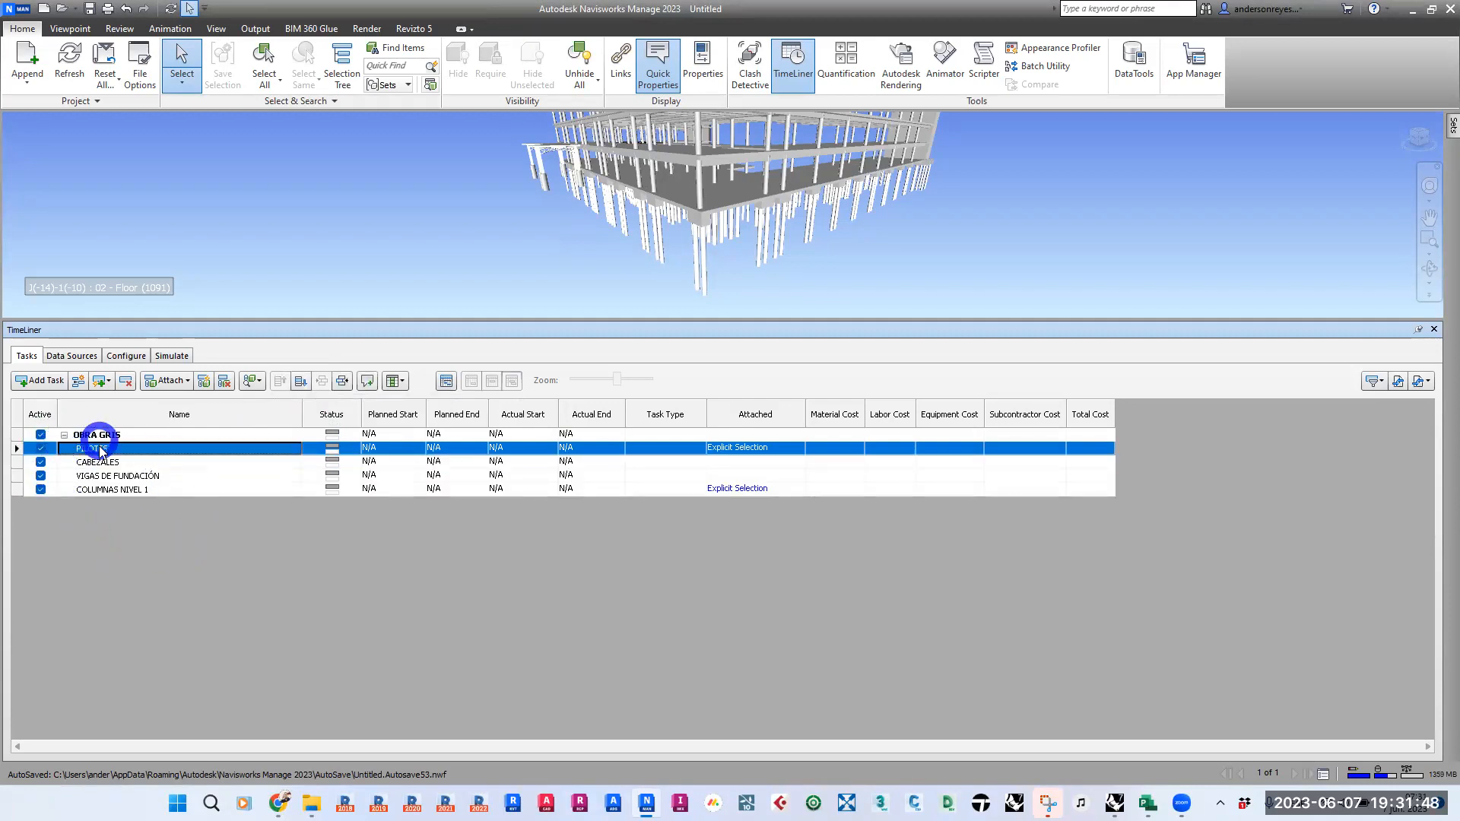
# - Collapse the OBRA GRIS task group and expand it again
pyautogui.keyDown('shift'); pyautogui.click(116, 489); pyautogui.keyUp('shift')
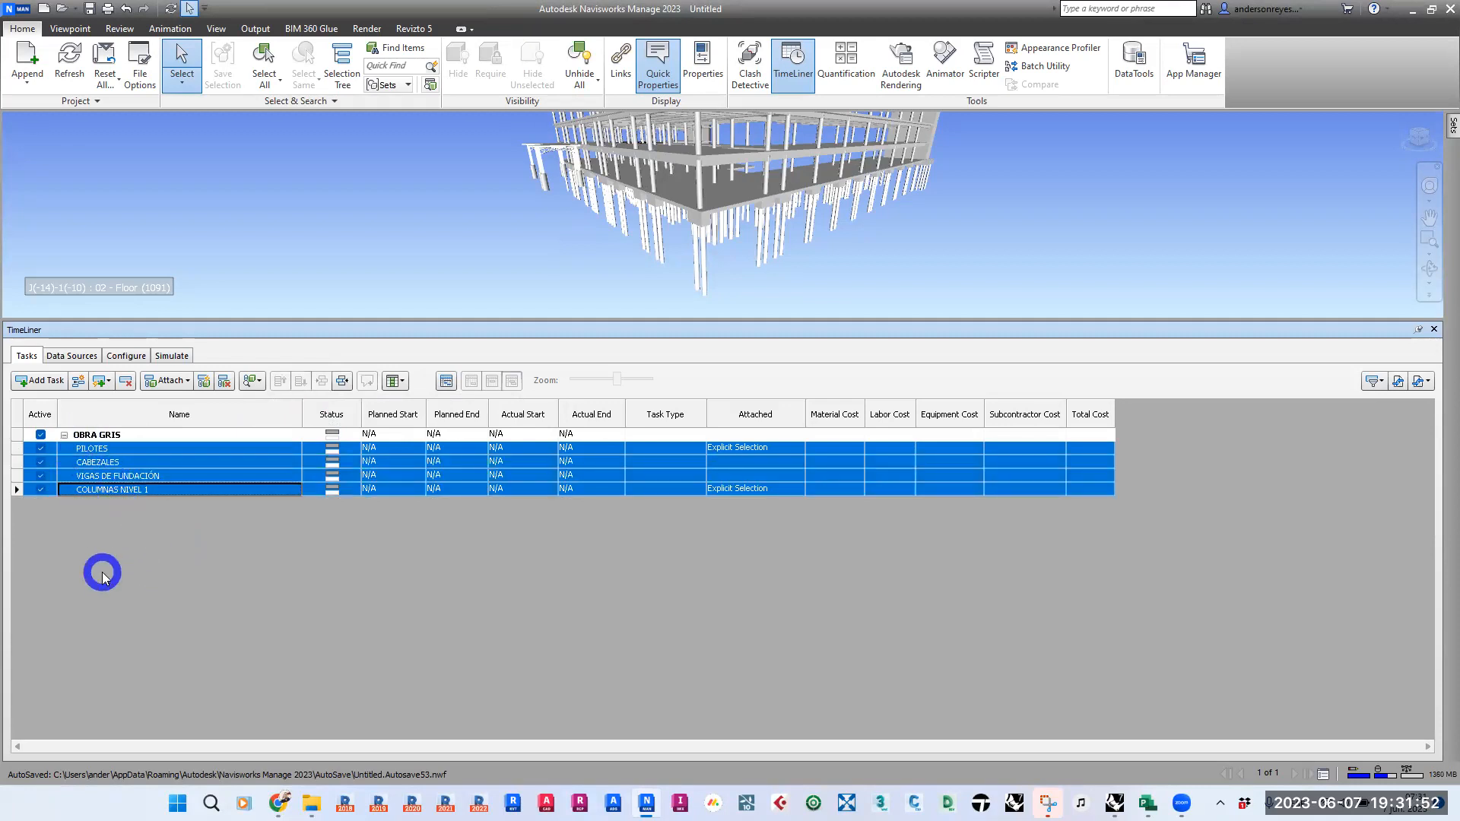
pyautogui.click(64, 435)
pyautogui.click(64, 435)
pyautogui.click(123, 461)
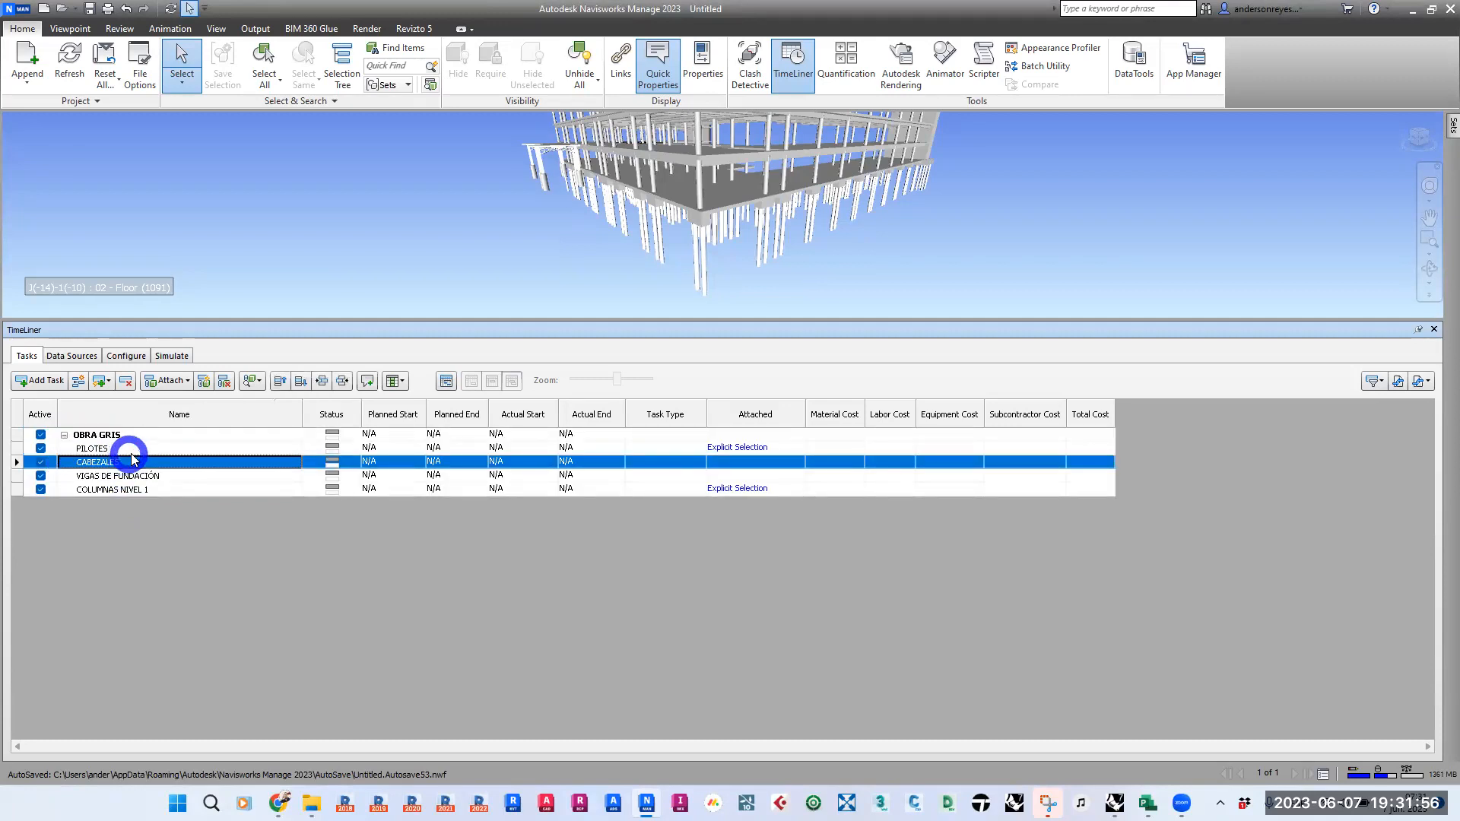
# - Set the PILOTES task's planned start to 7 June 2023 and its planned end to 4 July 2023
pyautogui.click(129, 448)
pyautogui.click(389, 448)
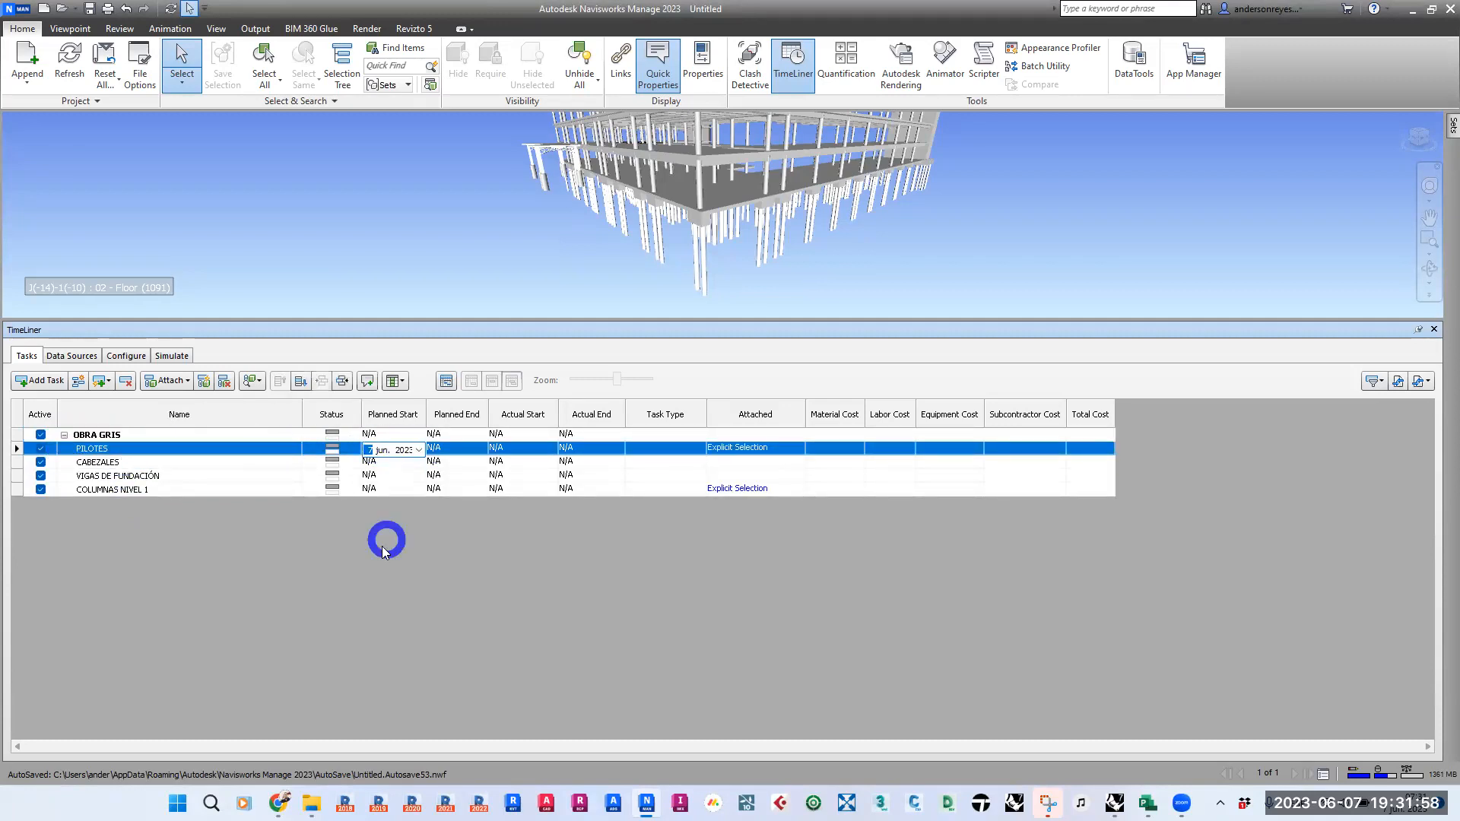
pyautogui.click(18, 436)
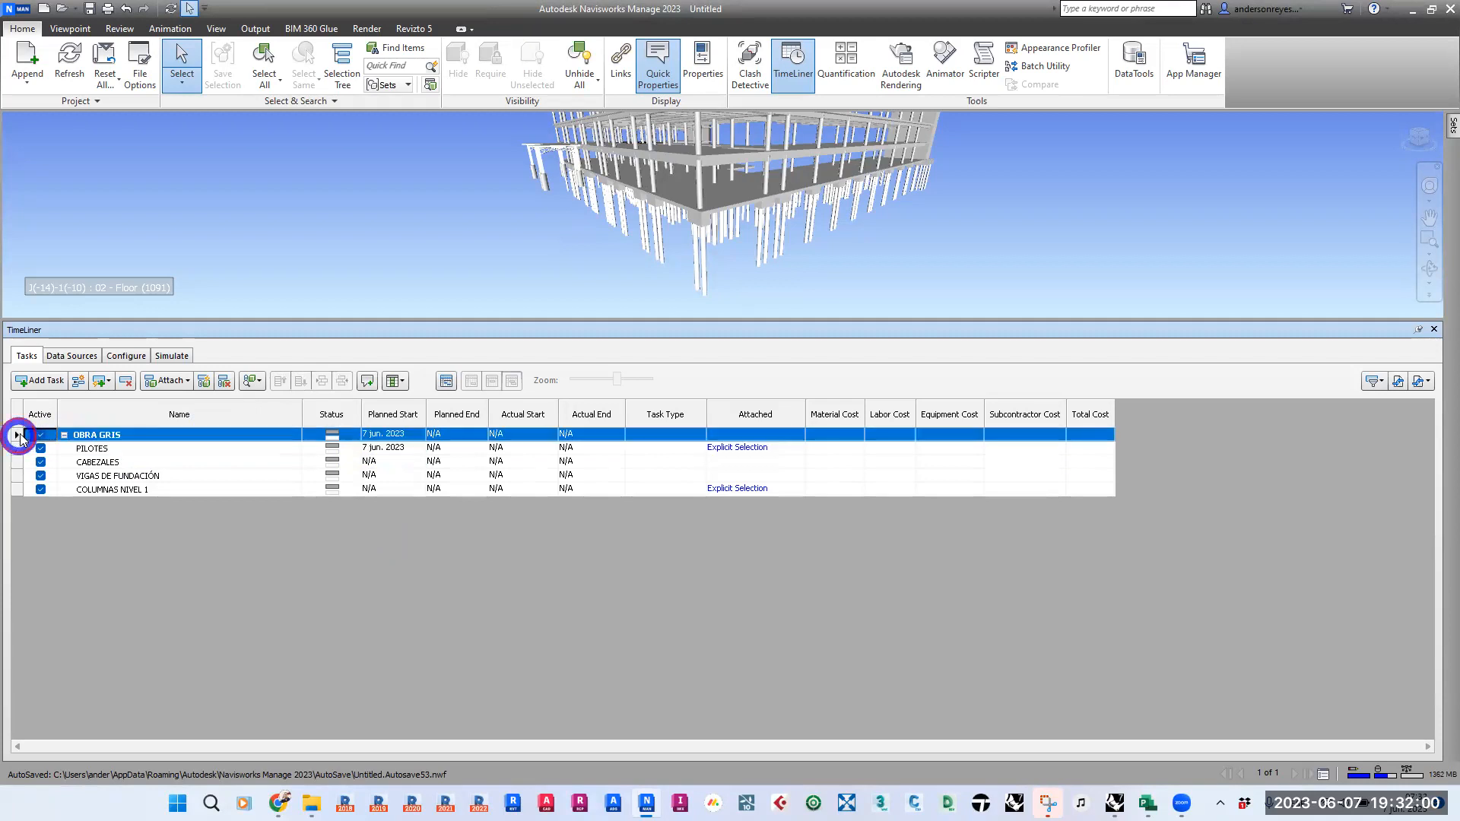
pyautogui.click(464, 450)
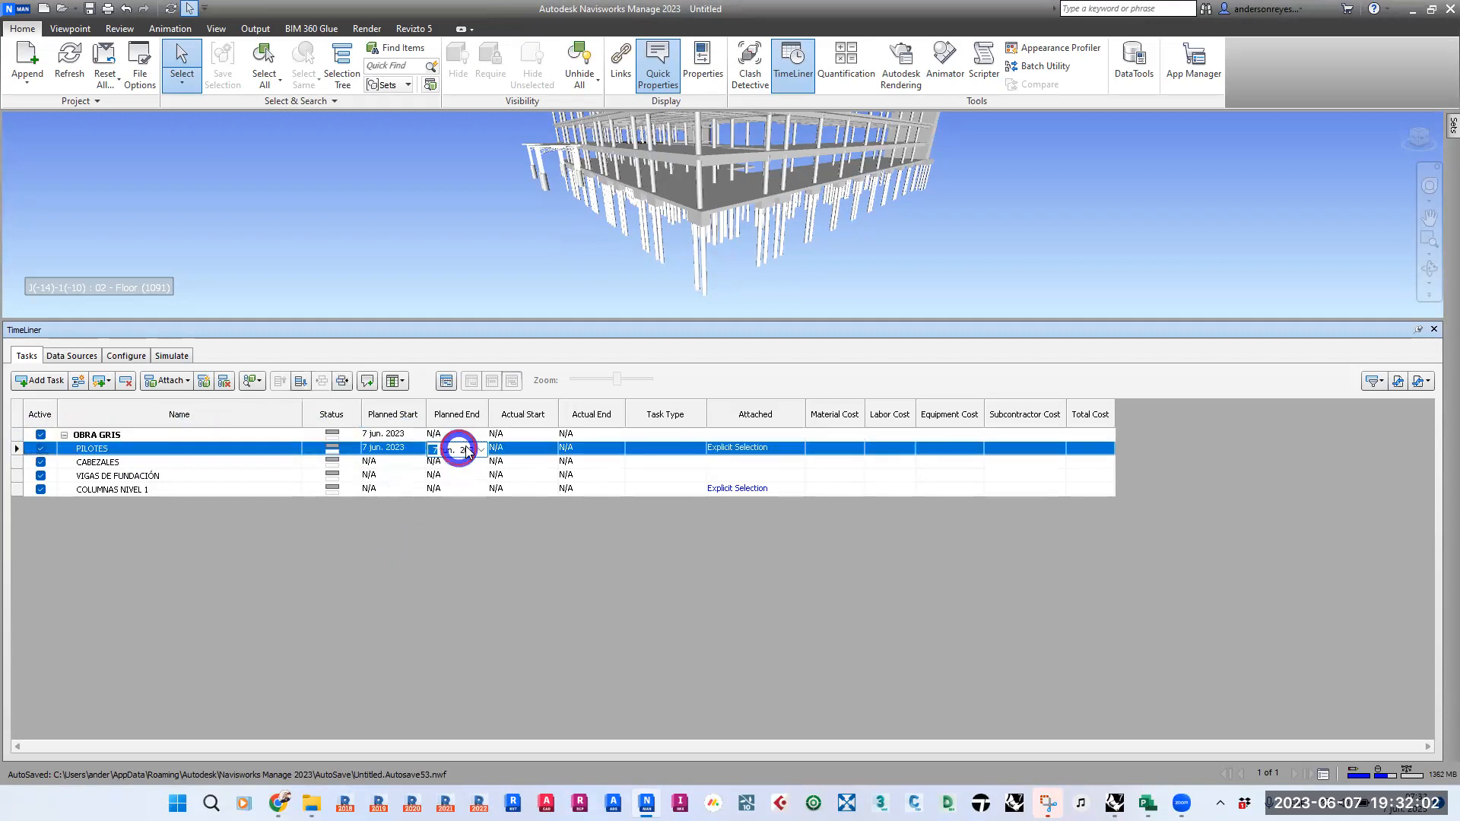
pyautogui.click(482, 449)
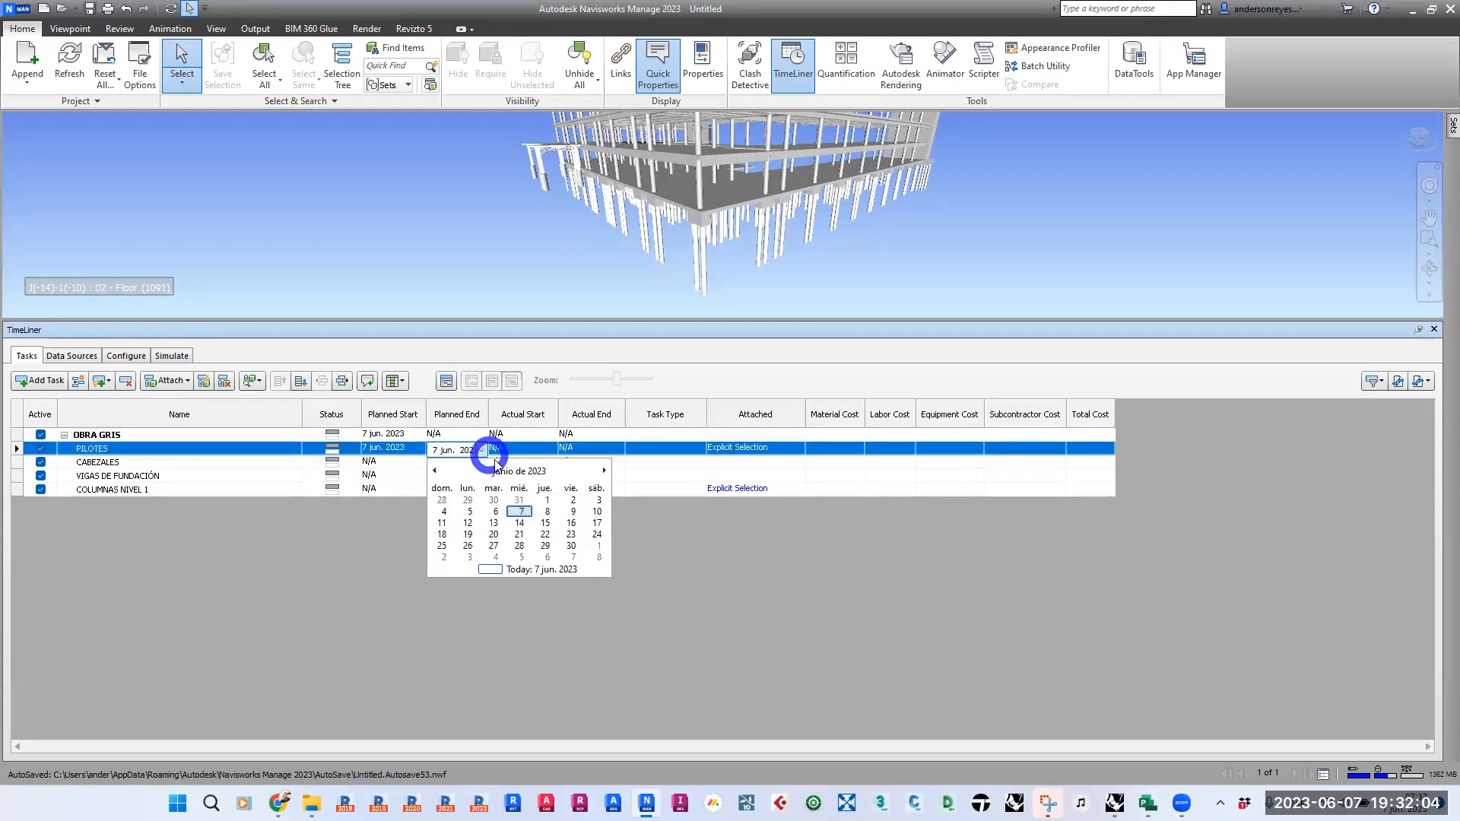
pyautogui.click(495, 557)
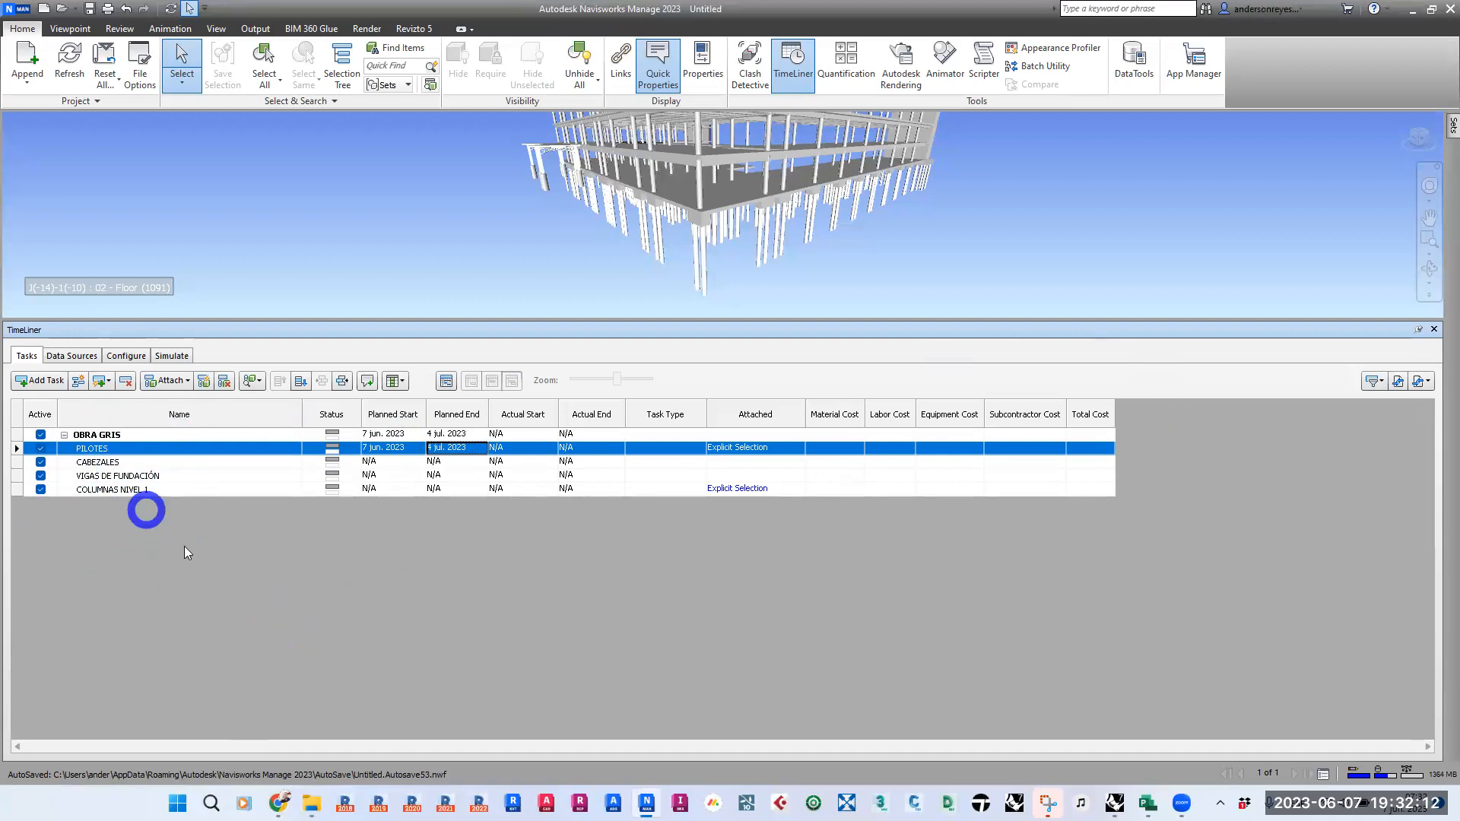
pyautogui.click(107, 460)
pyautogui.click(112, 475)
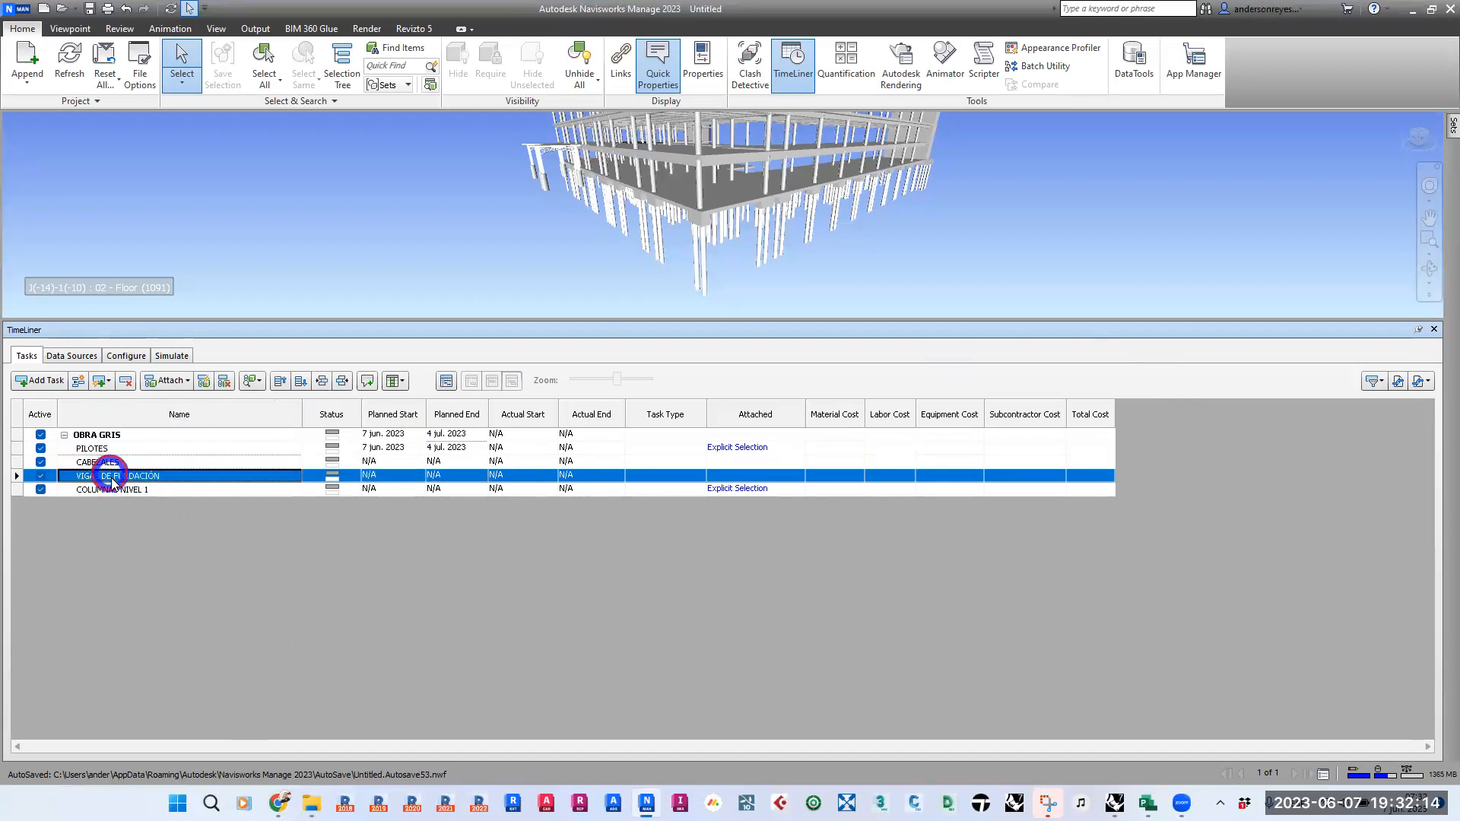
pyautogui.click(103, 489)
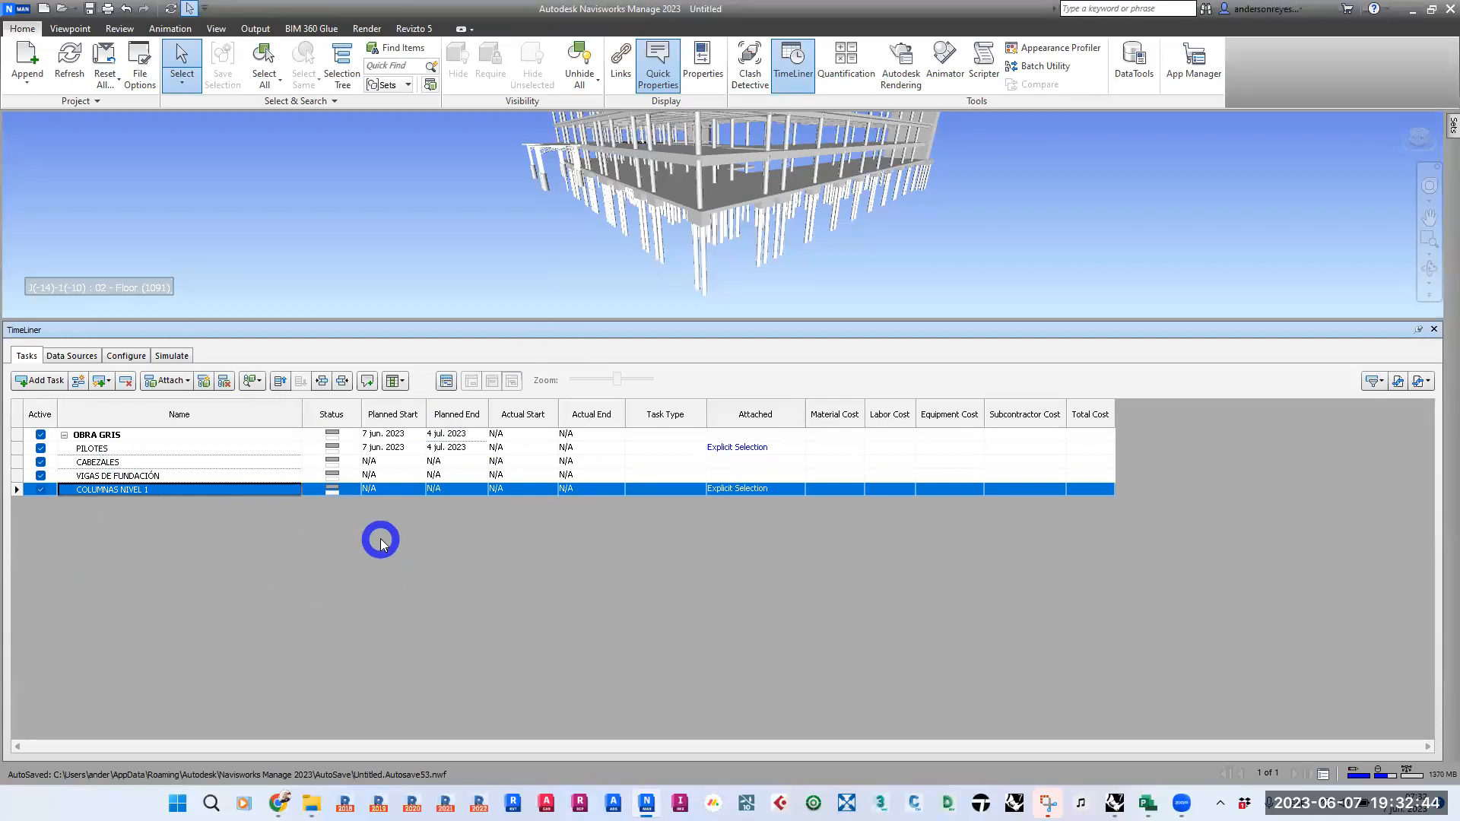
# - Add the comment "ESTOS PILOTES SON UN SUBCONTRATO" with status New to the PILOTES task
pyautogui.click(128, 448)
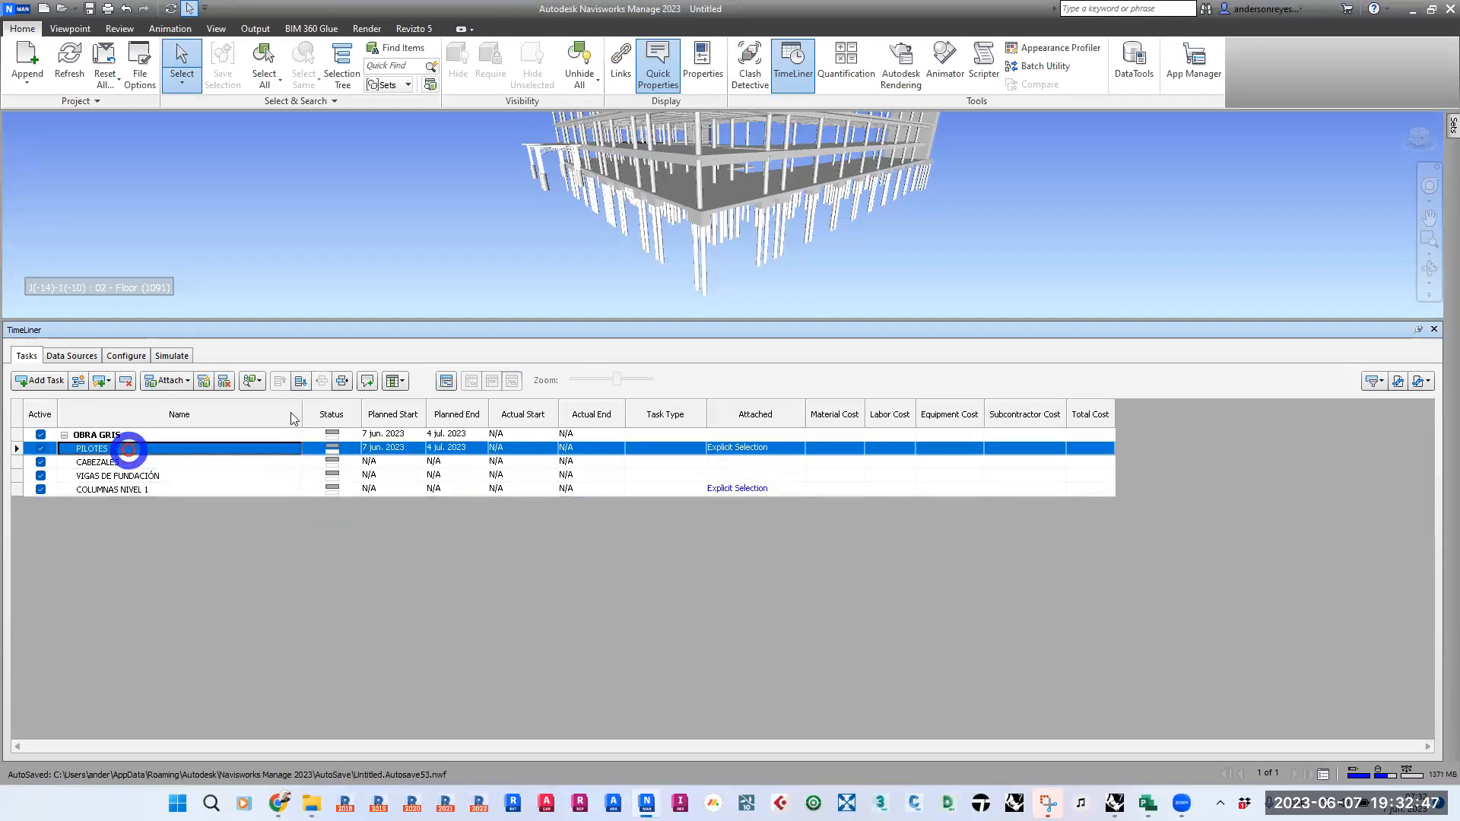
pyautogui.click(367, 380)
pyautogui.click(380, 167)
pyautogui.write('ESTO')
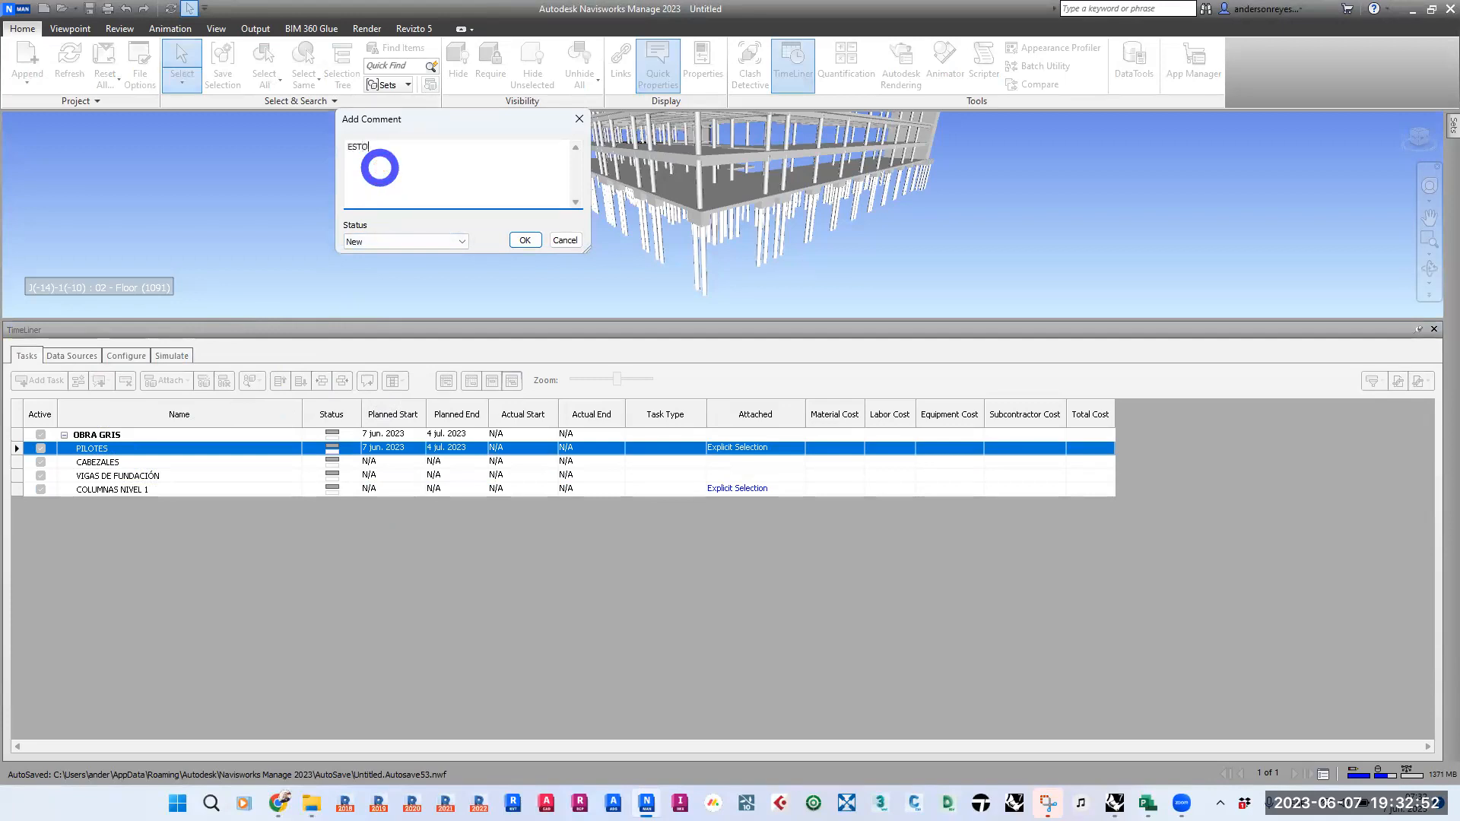
pyautogui.write('S PILOTES SON UN SUV')
pyautogui.press('BackSpace')
pyautogui.write('BCONTRATO')
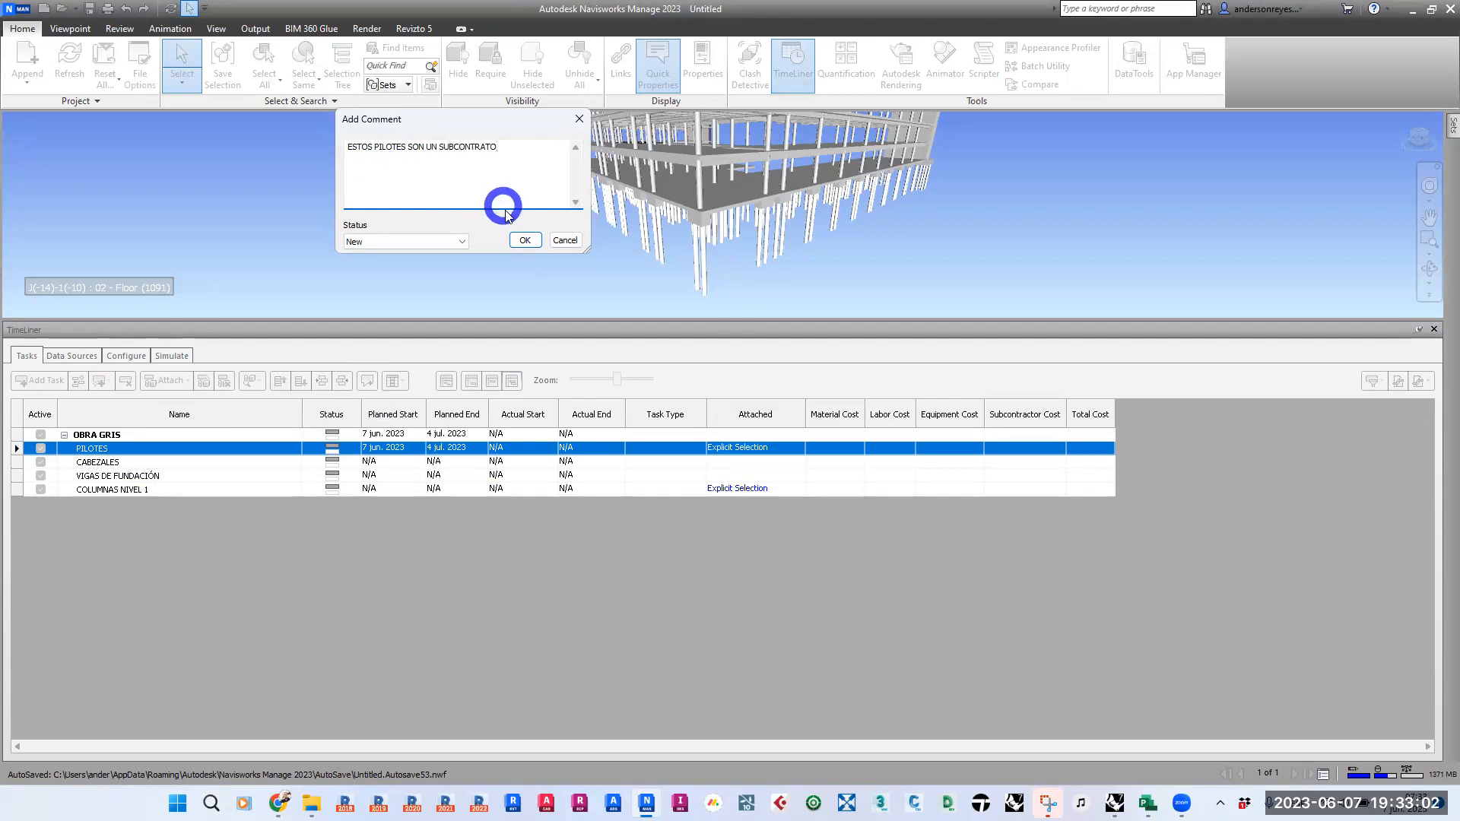
pyautogui.click(523, 239)
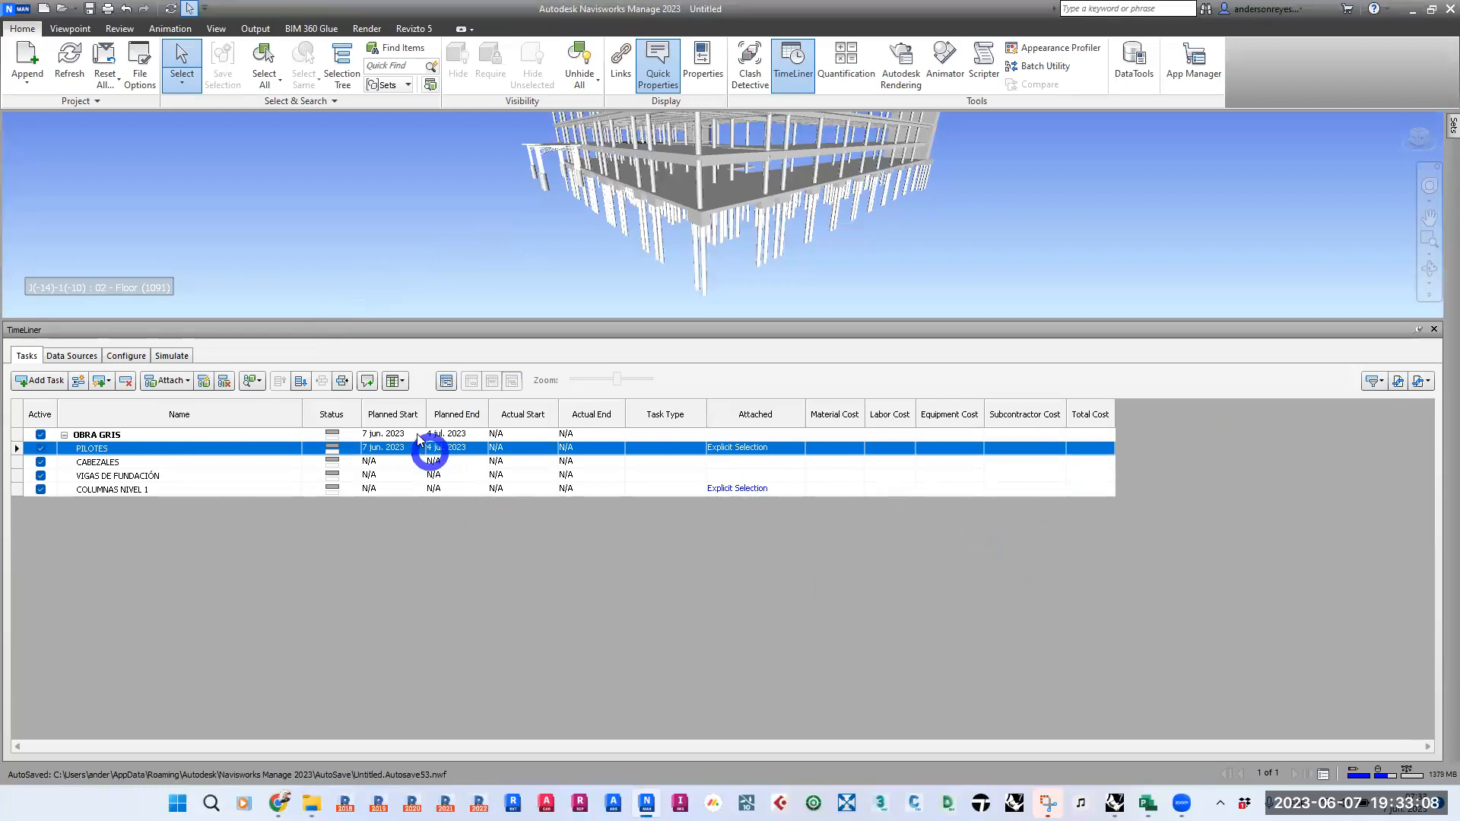
# - Show the Comments column in the TimeLiner task table
pyautogui.click(401, 381)
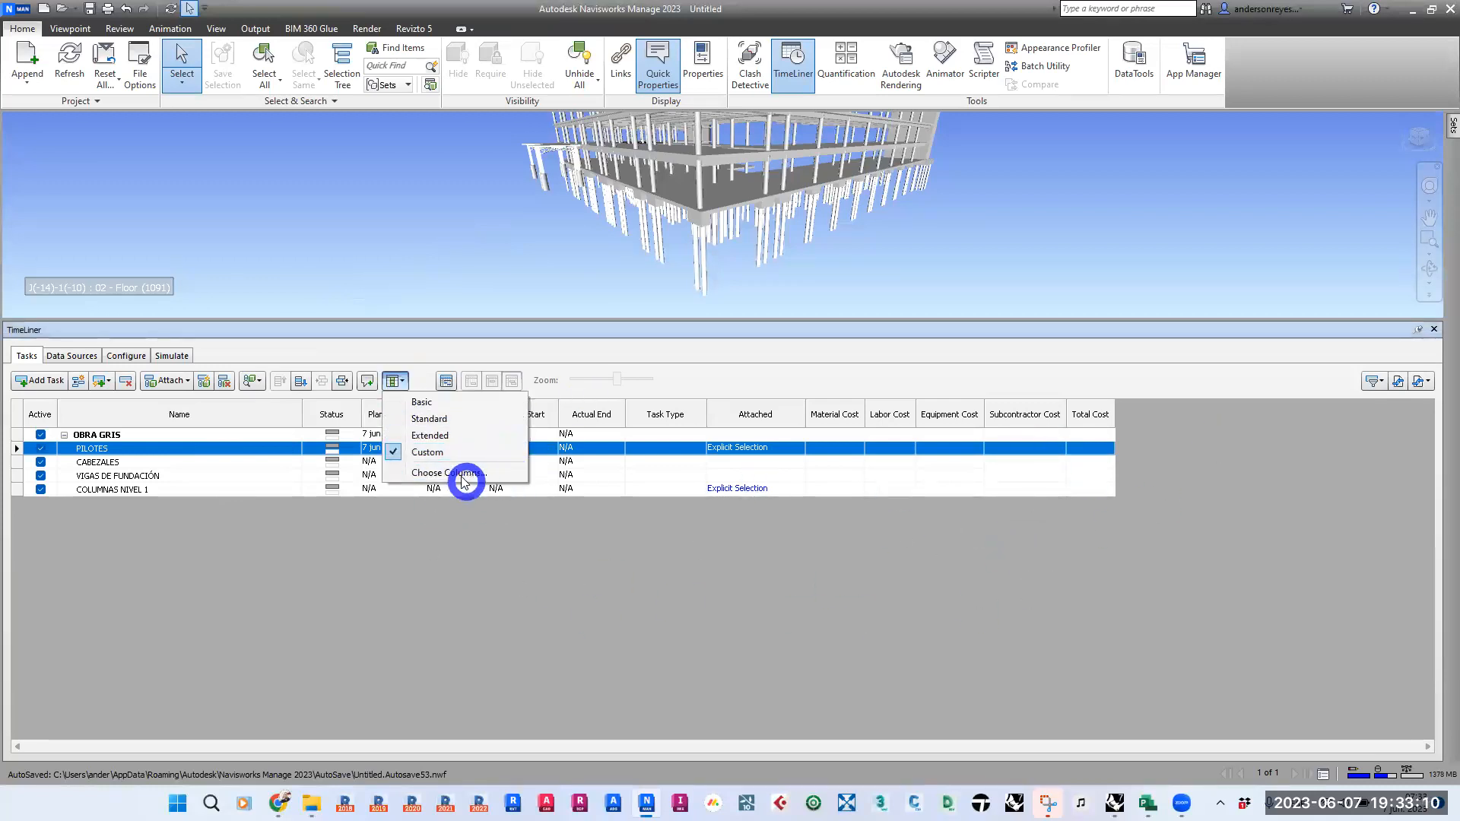
pyautogui.click(463, 478)
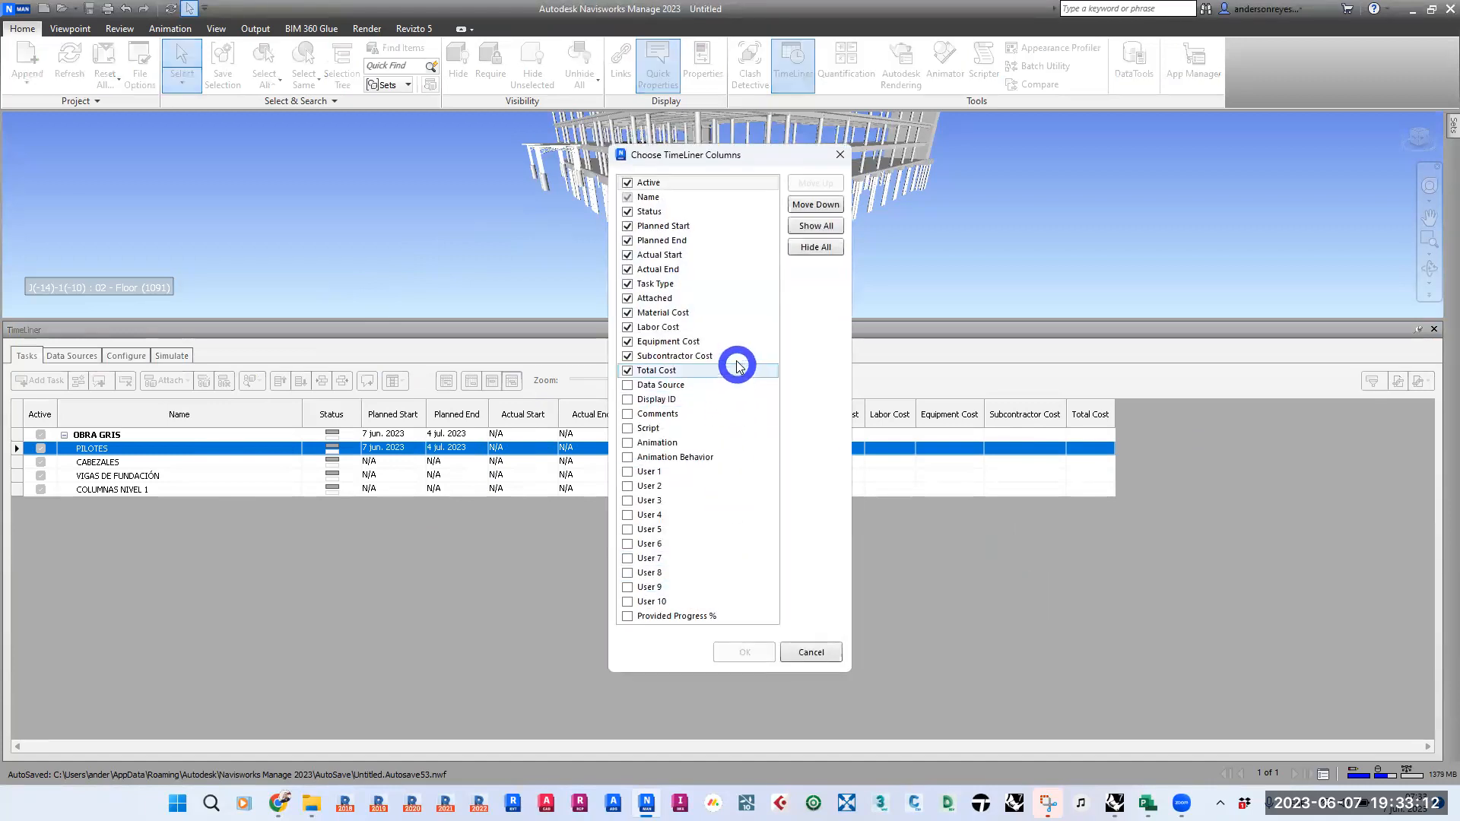
pyautogui.click(627, 414)
pyautogui.click(742, 651)
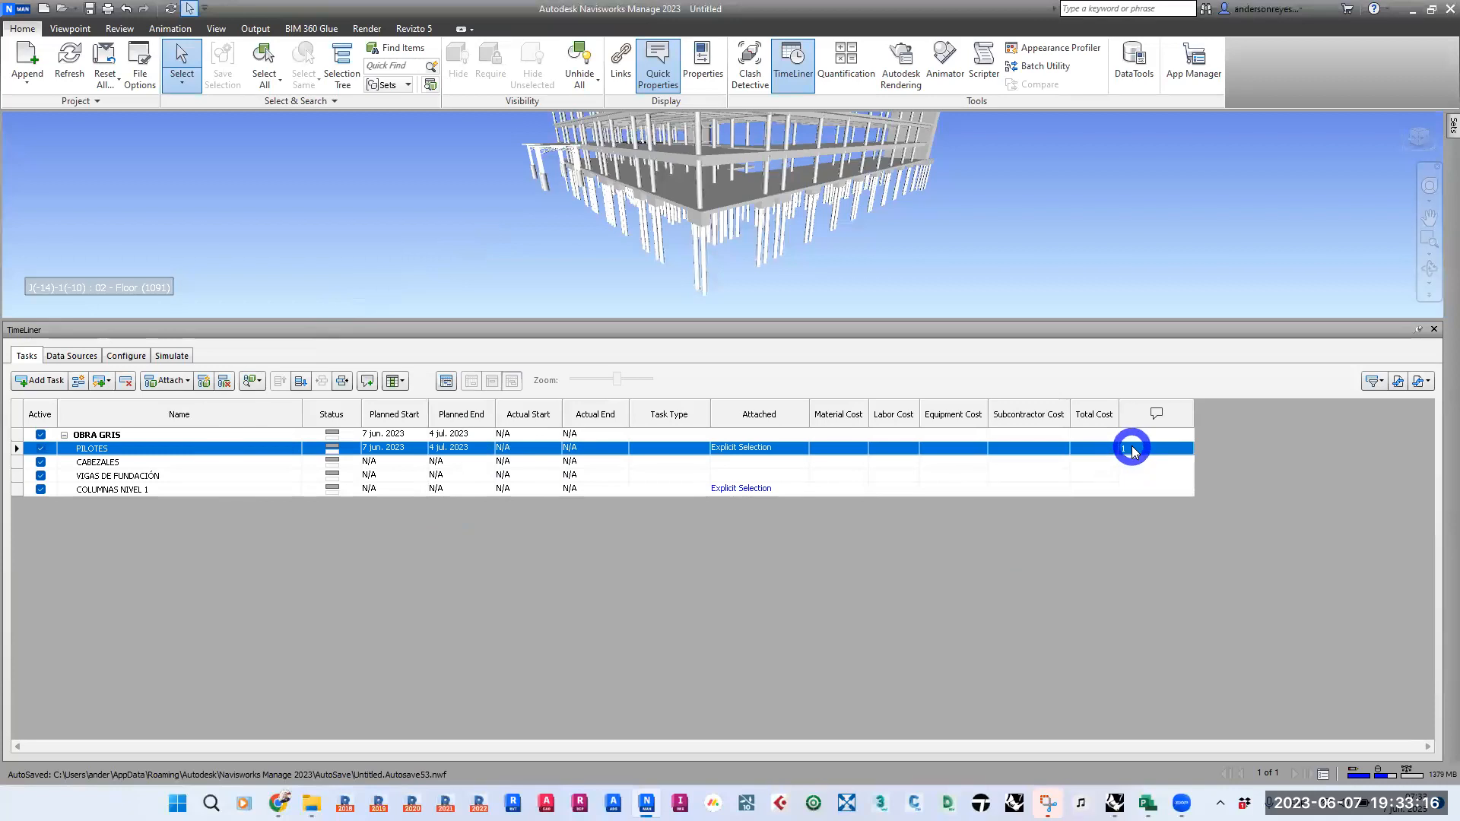
# - Inspect the comment entry in the PILOTES task row
pyautogui.click(1125, 448)
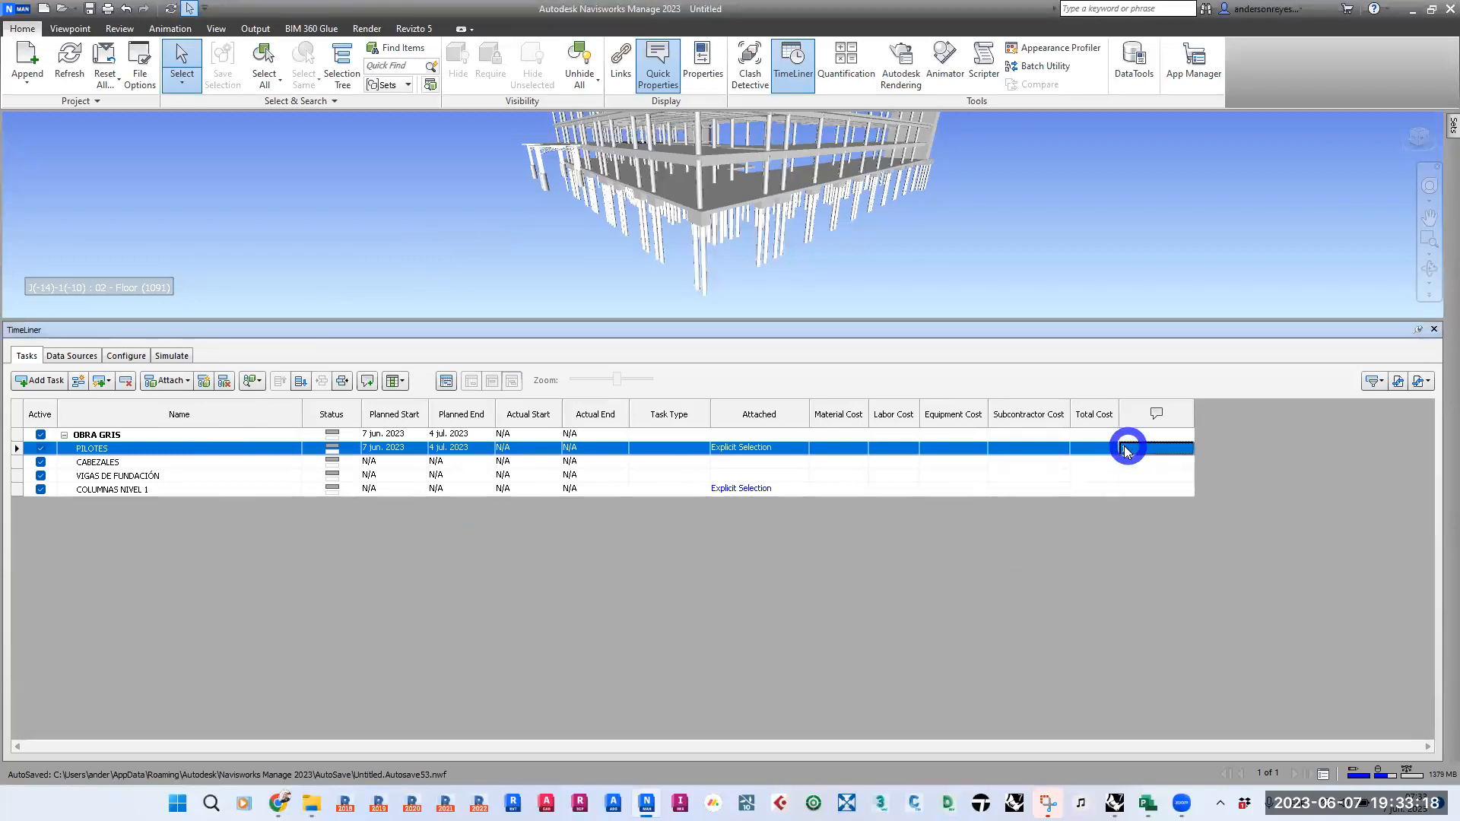
pyautogui.write('1')
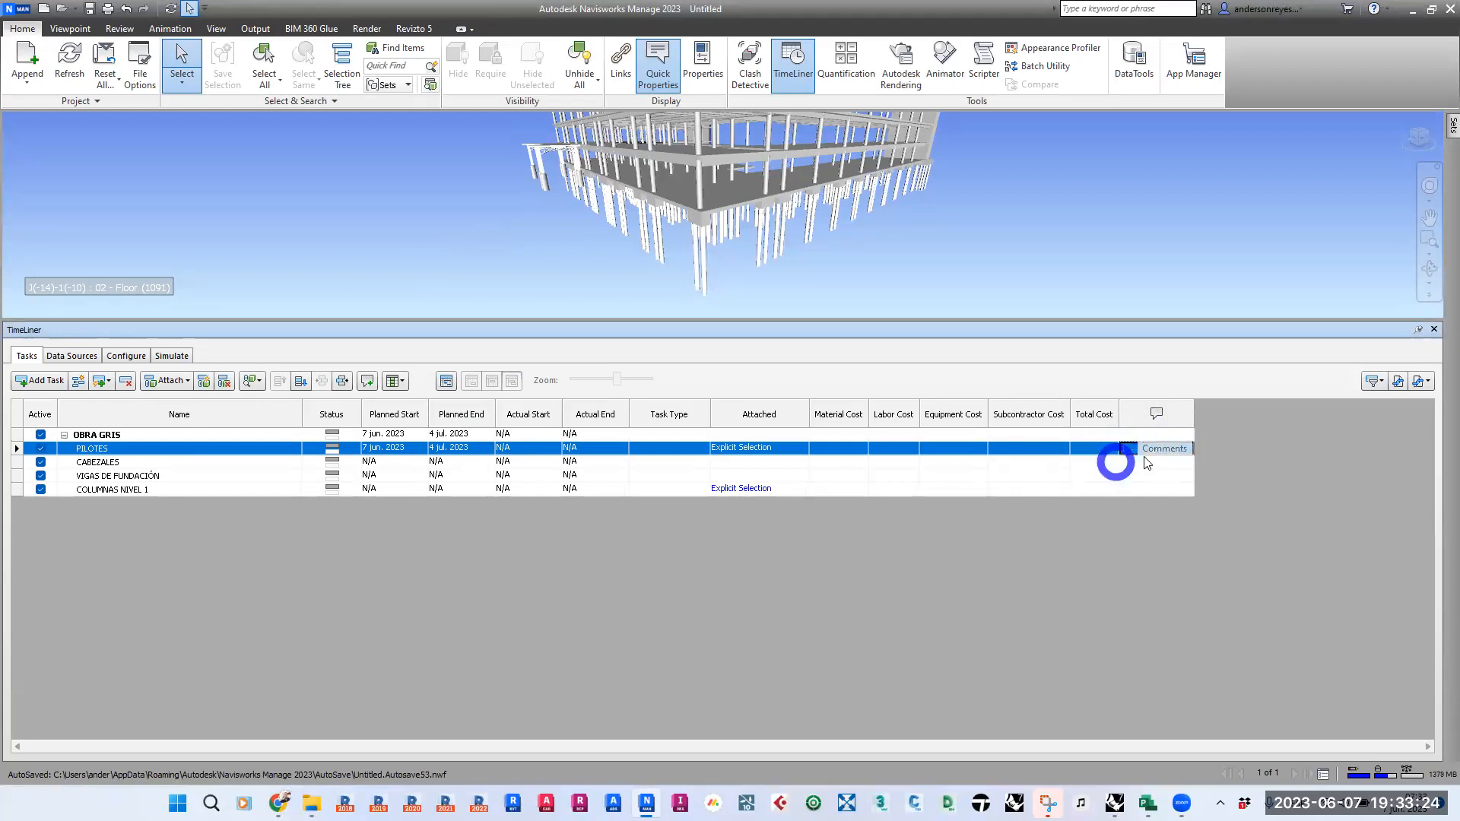
pyautogui.click(117, 448)
pyautogui.click(117, 448)
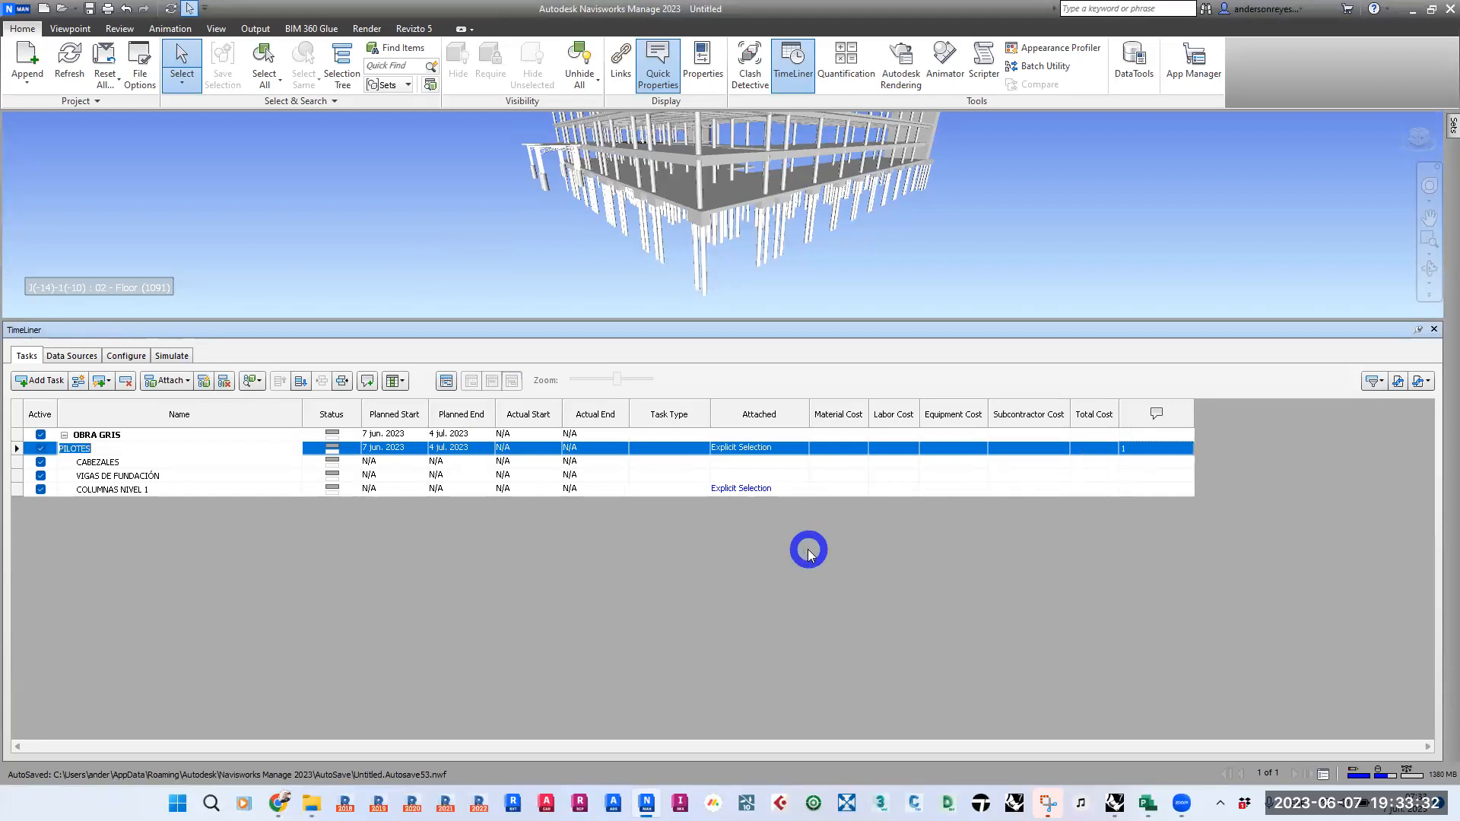
# - Review the columns available for the task table and the column set presets, keeping the custom set
pyautogui.click(398, 381)
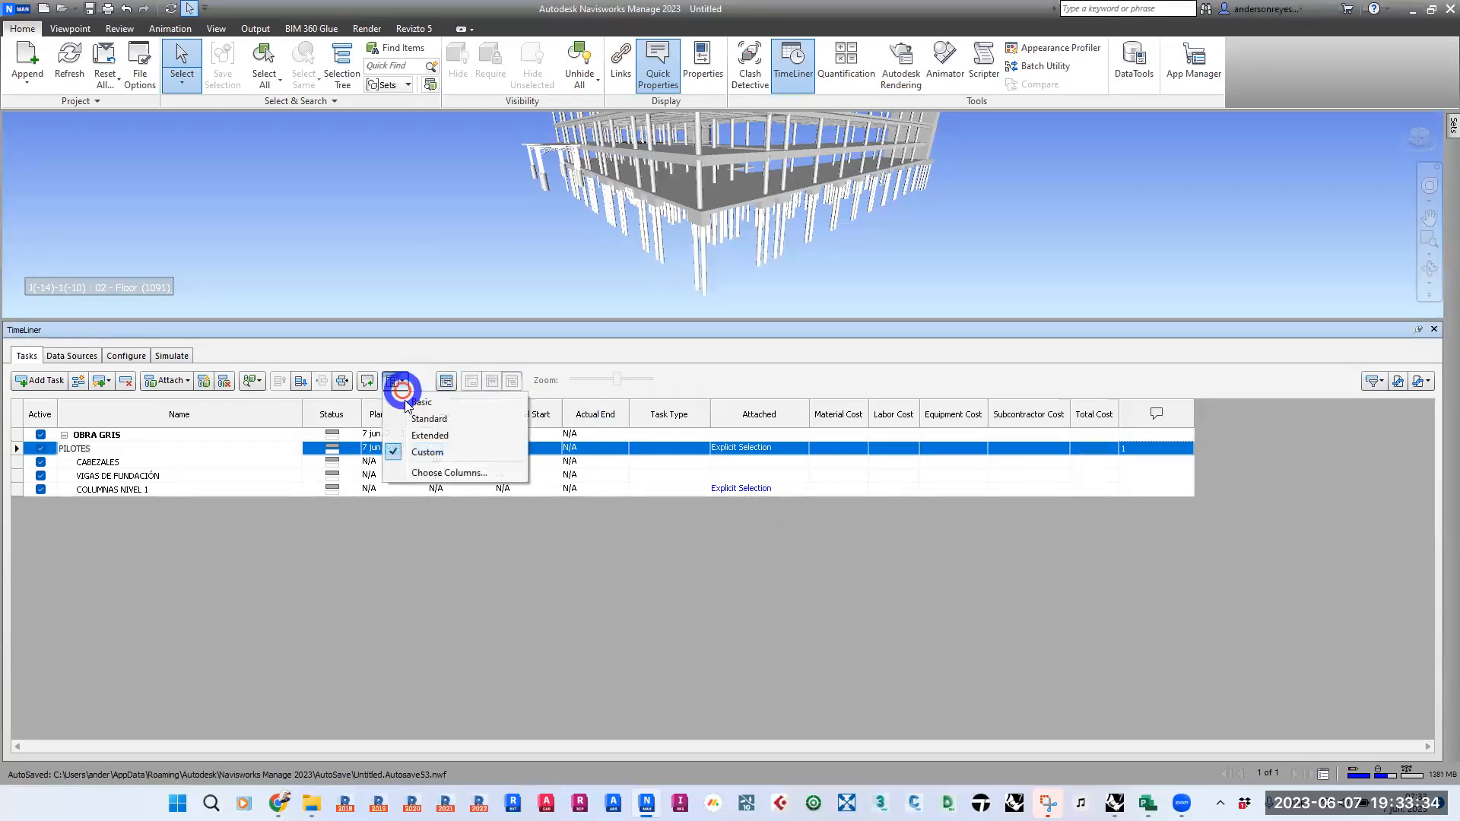
pyautogui.click(438, 472)
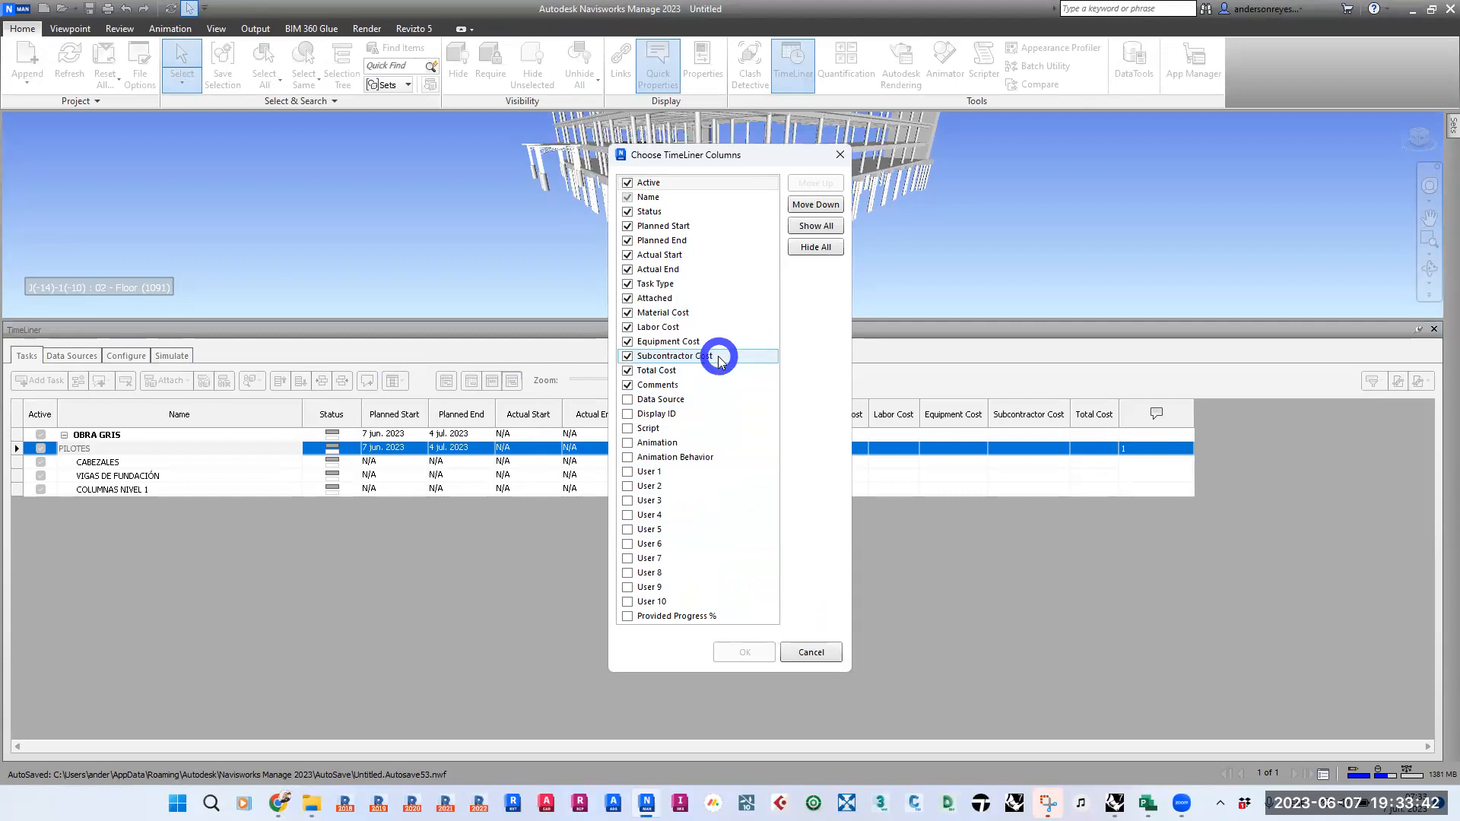
pyautogui.click(804, 652)
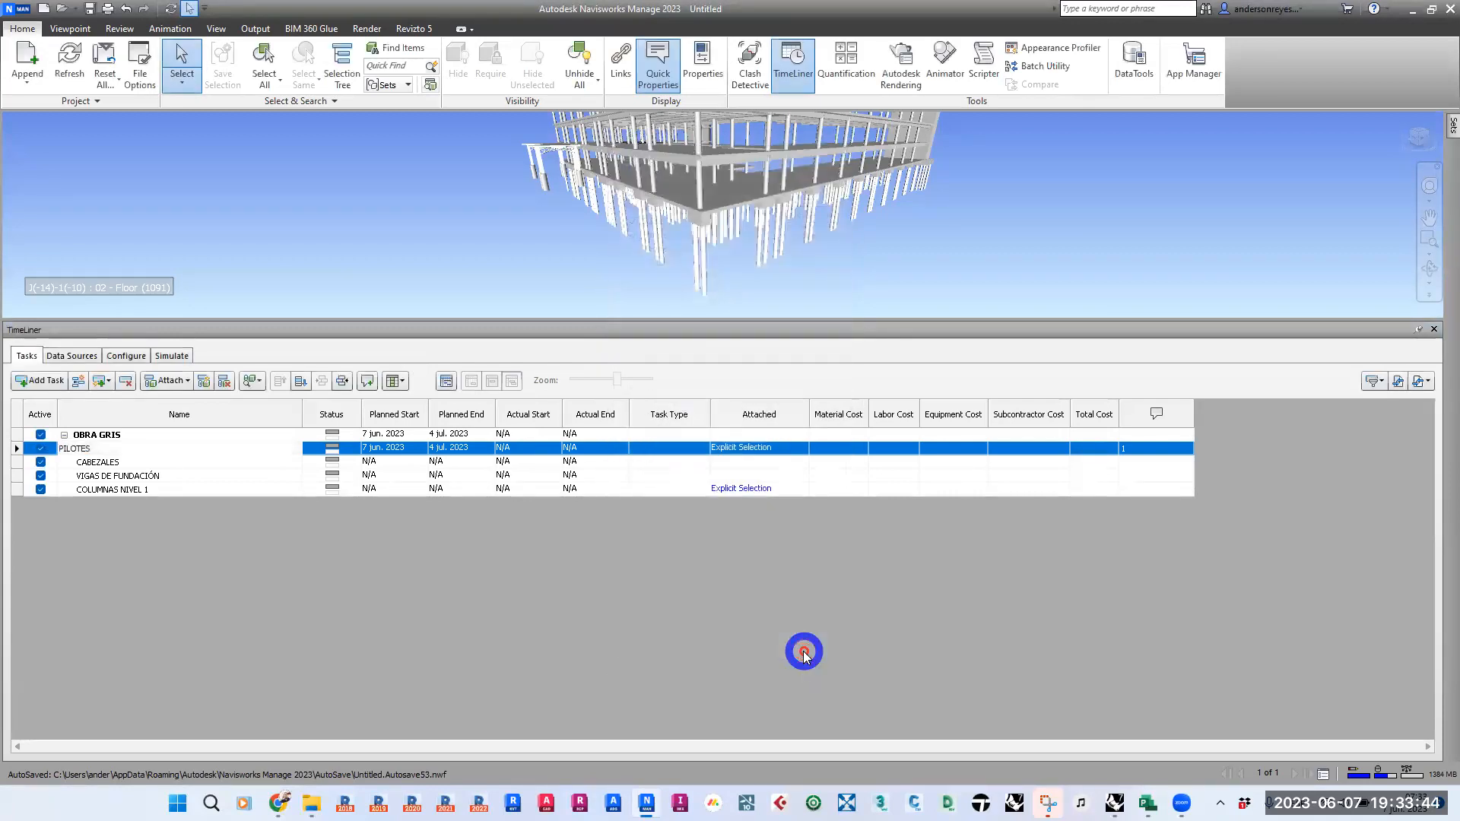
pyautogui.click(397, 380)
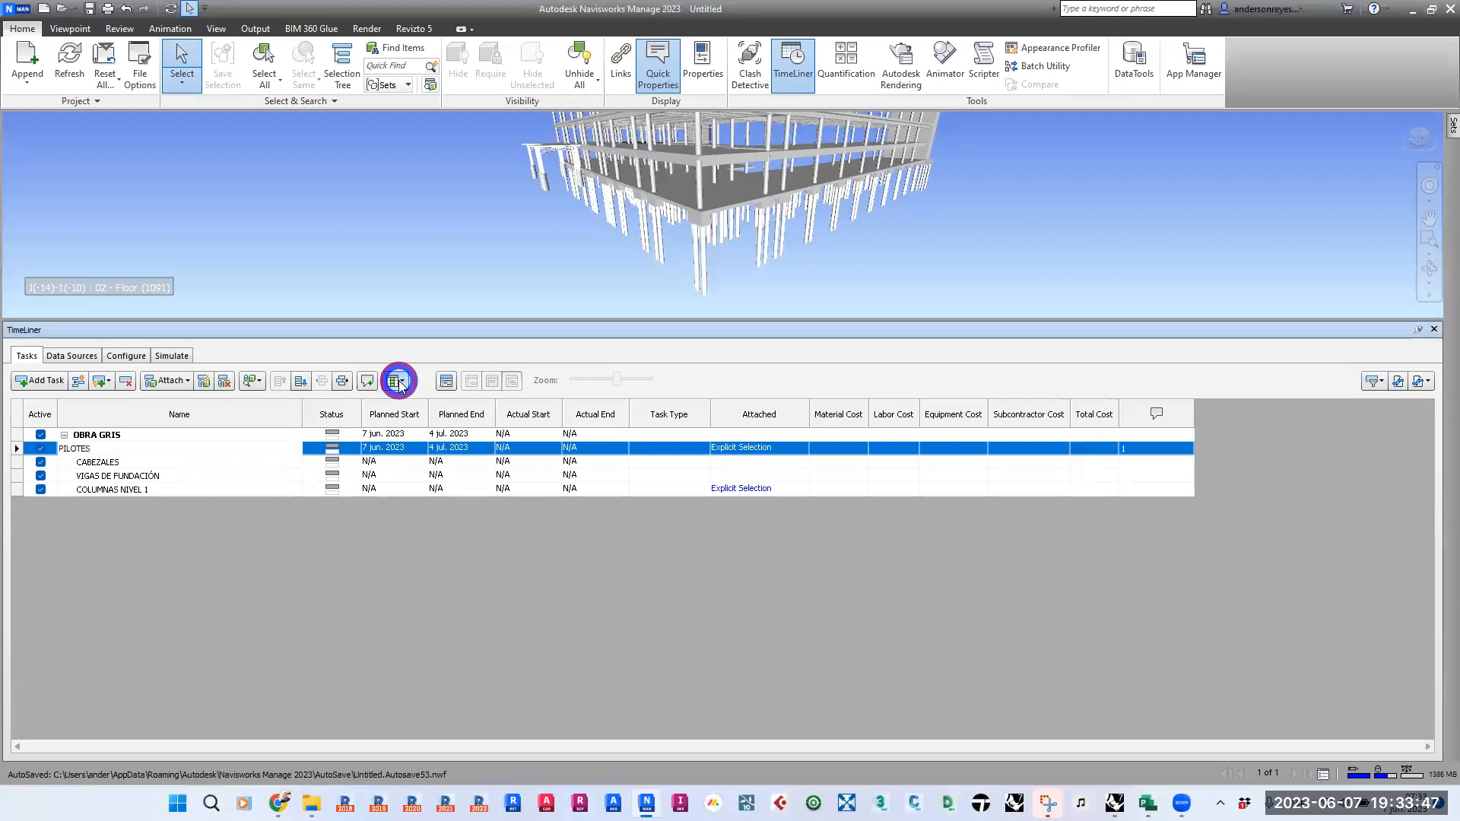
pyautogui.click(448, 561)
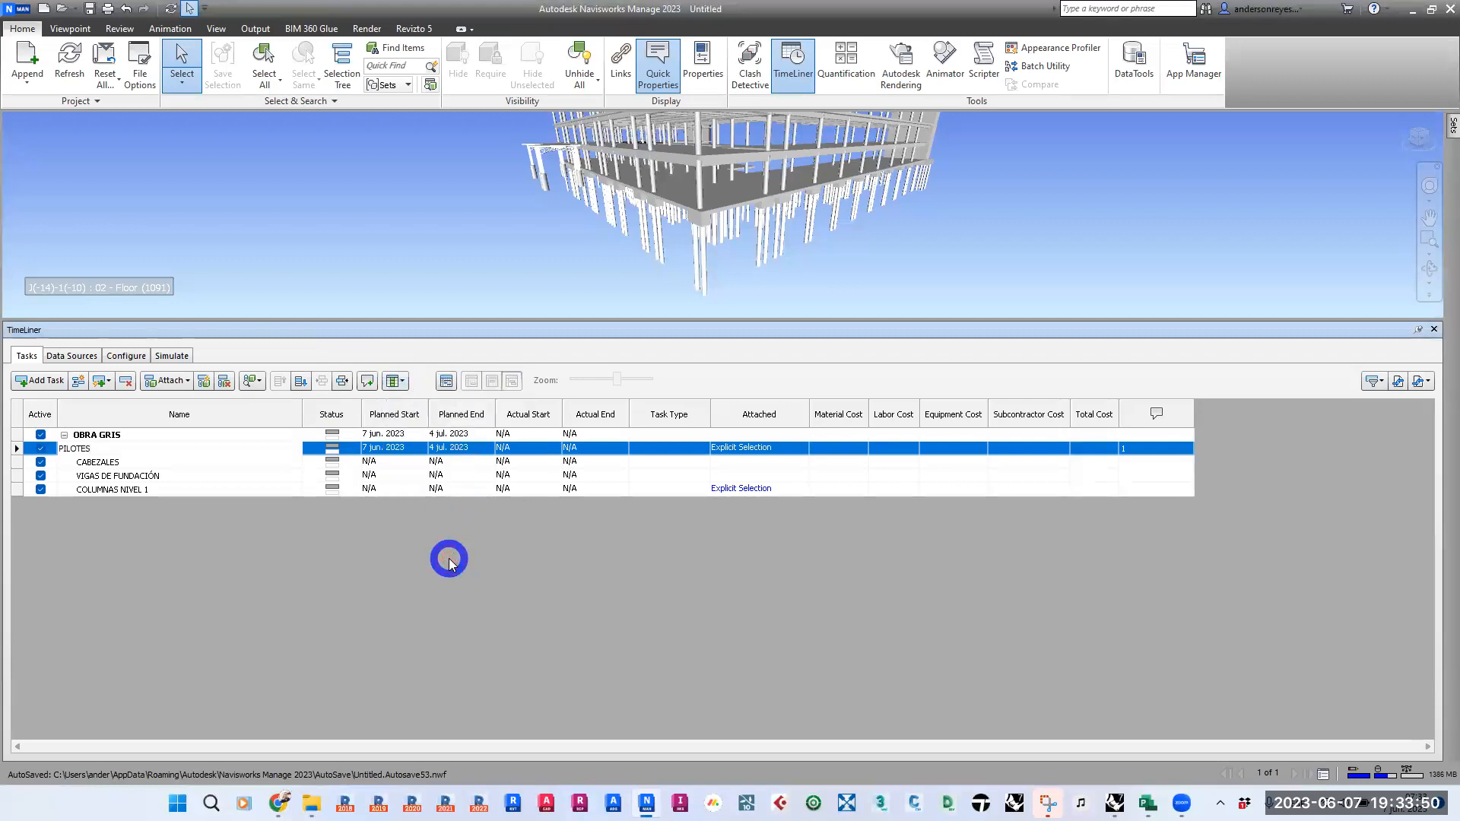
pyautogui.click(169, 524)
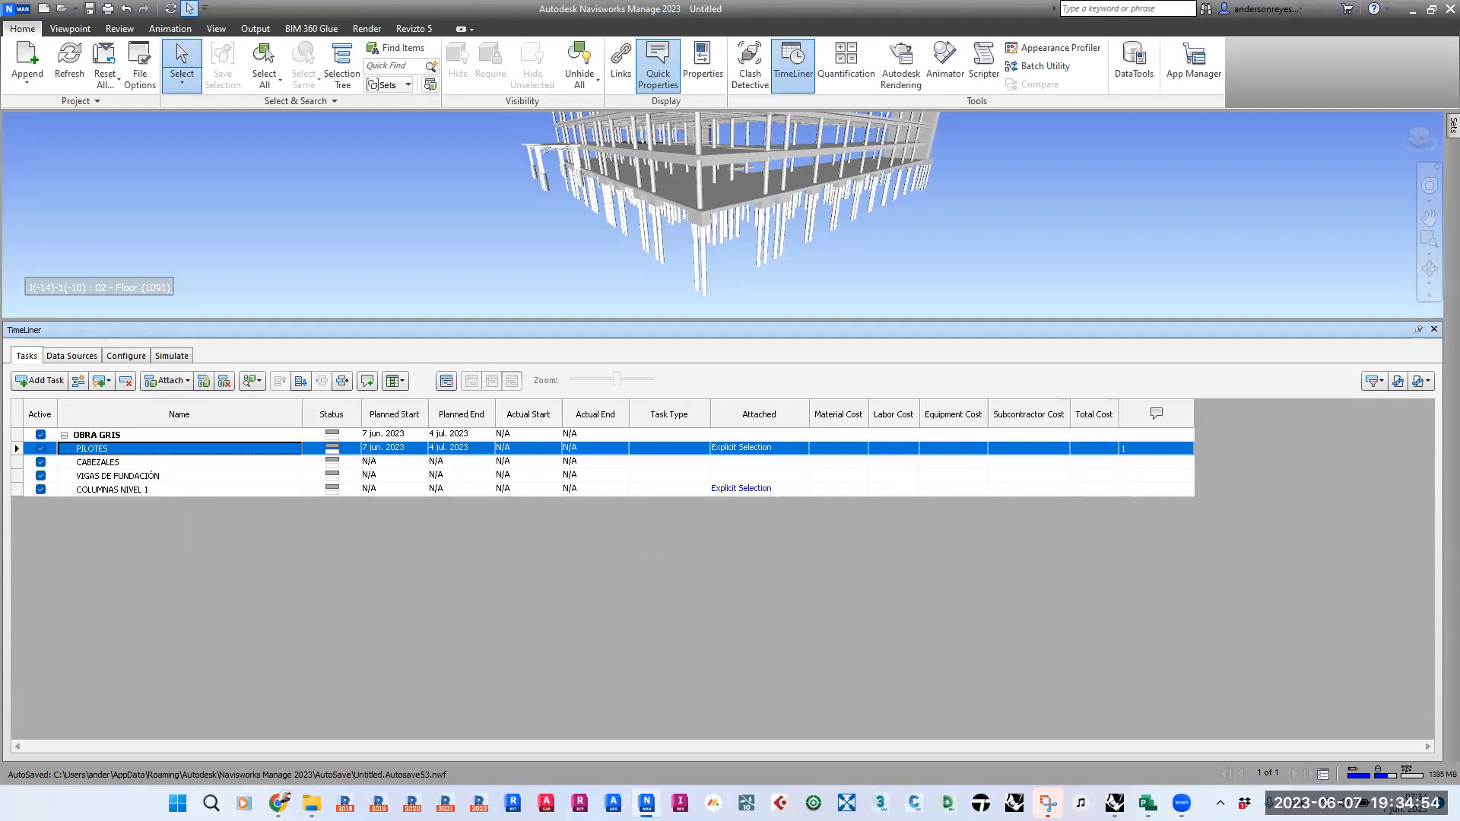
pyautogui.moveTo(47, 371)
pyautogui.mouseDown()
pyautogui.moveTo(84, 316)
pyautogui.moveTo(3, 338)
pyautogui.mouseUp()
pyautogui.moveTo(87, 196)
pyautogui.mouseDown()
pyautogui.moveTo(86, 308)
pyautogui.moveTo(70, 259)
pyautogui.mouseUp()
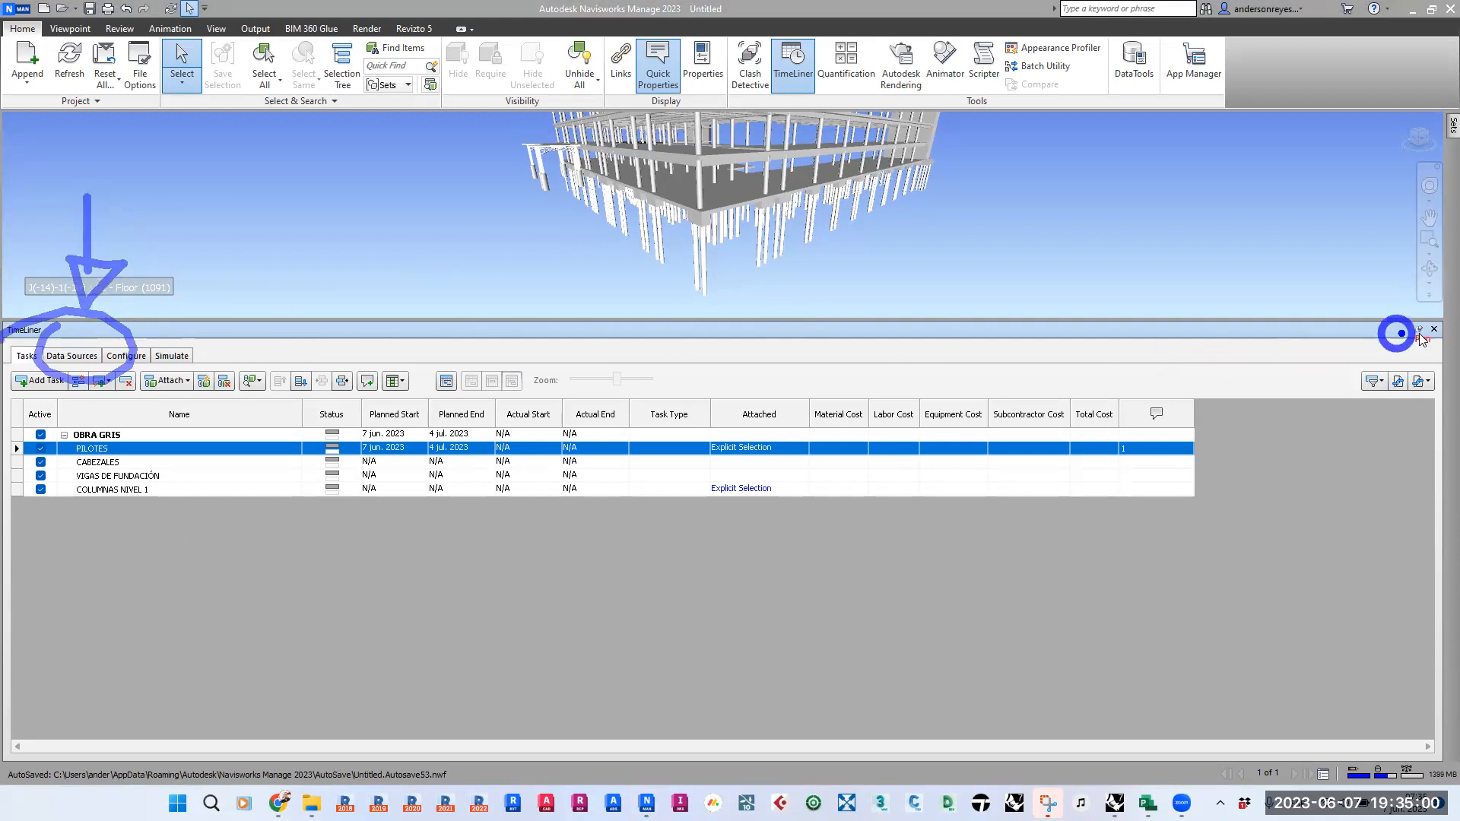
pyautogui.press('Escape')
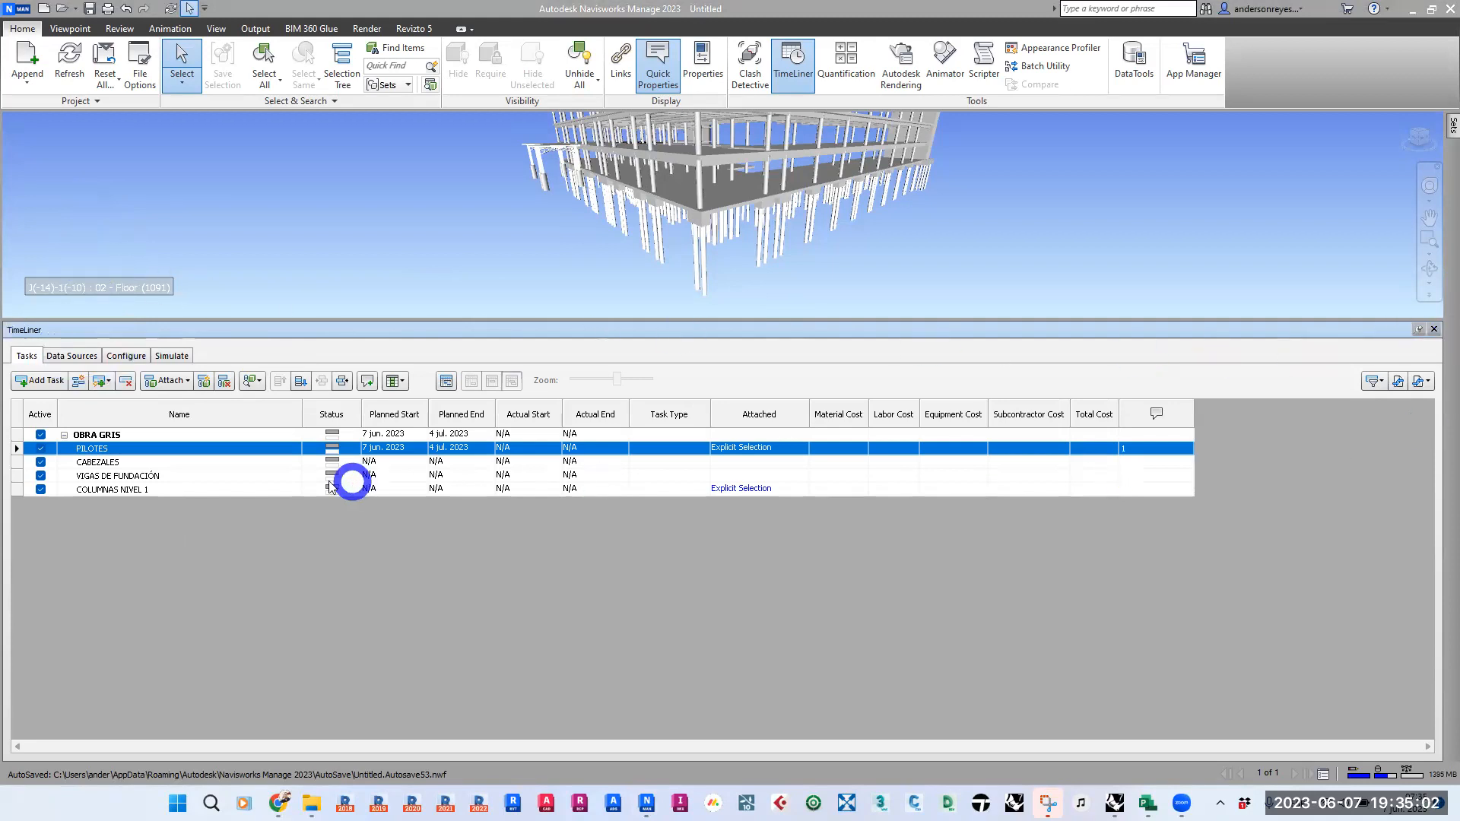
# - View the TimeLiner data sources, then switch to Microsoft Project to look over the 221027_Cronograma Obra Gris schedule
pyautogui.click(66, 356)
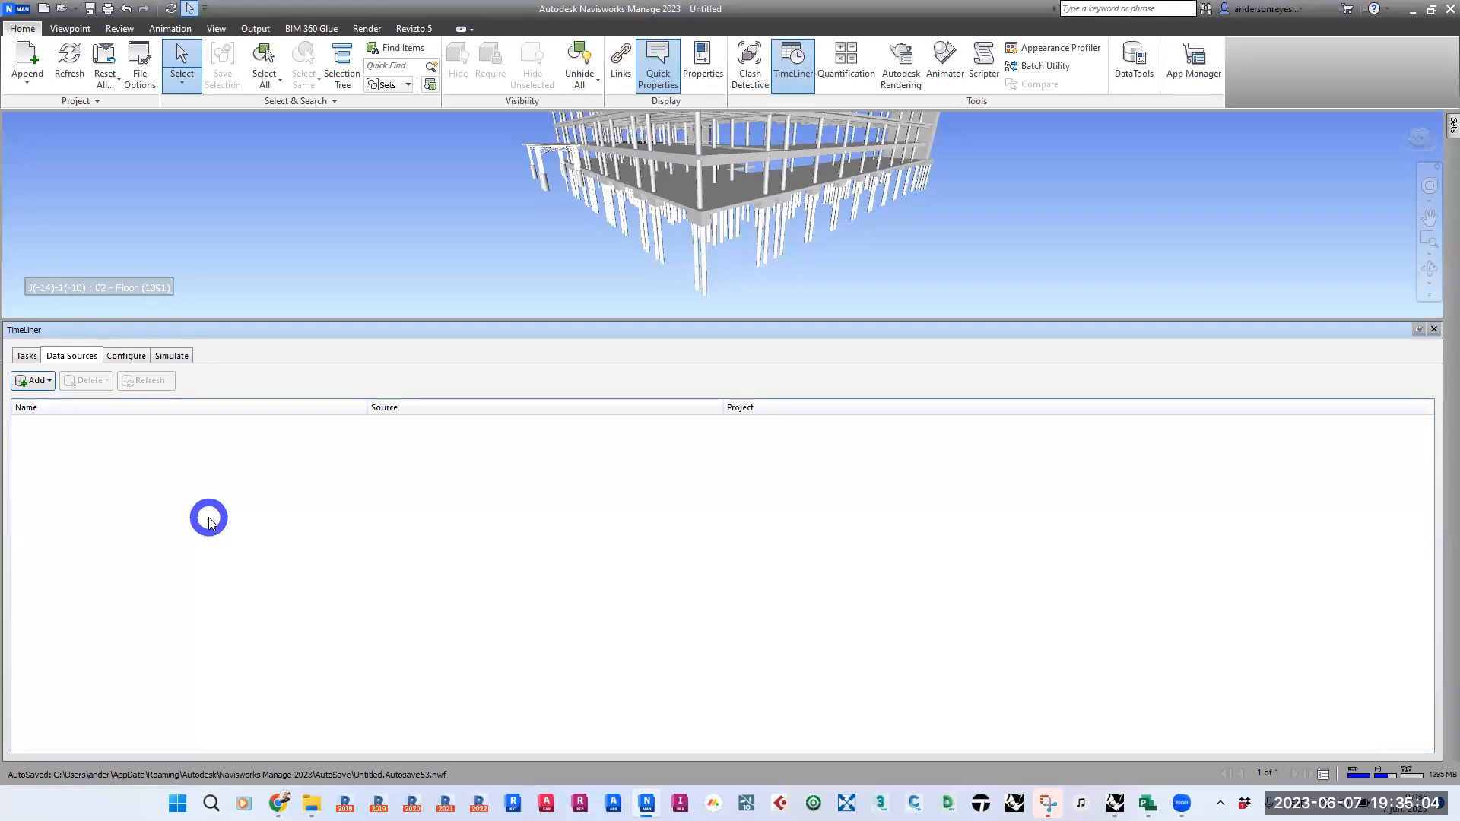
pyautogui.click(1146, 802)
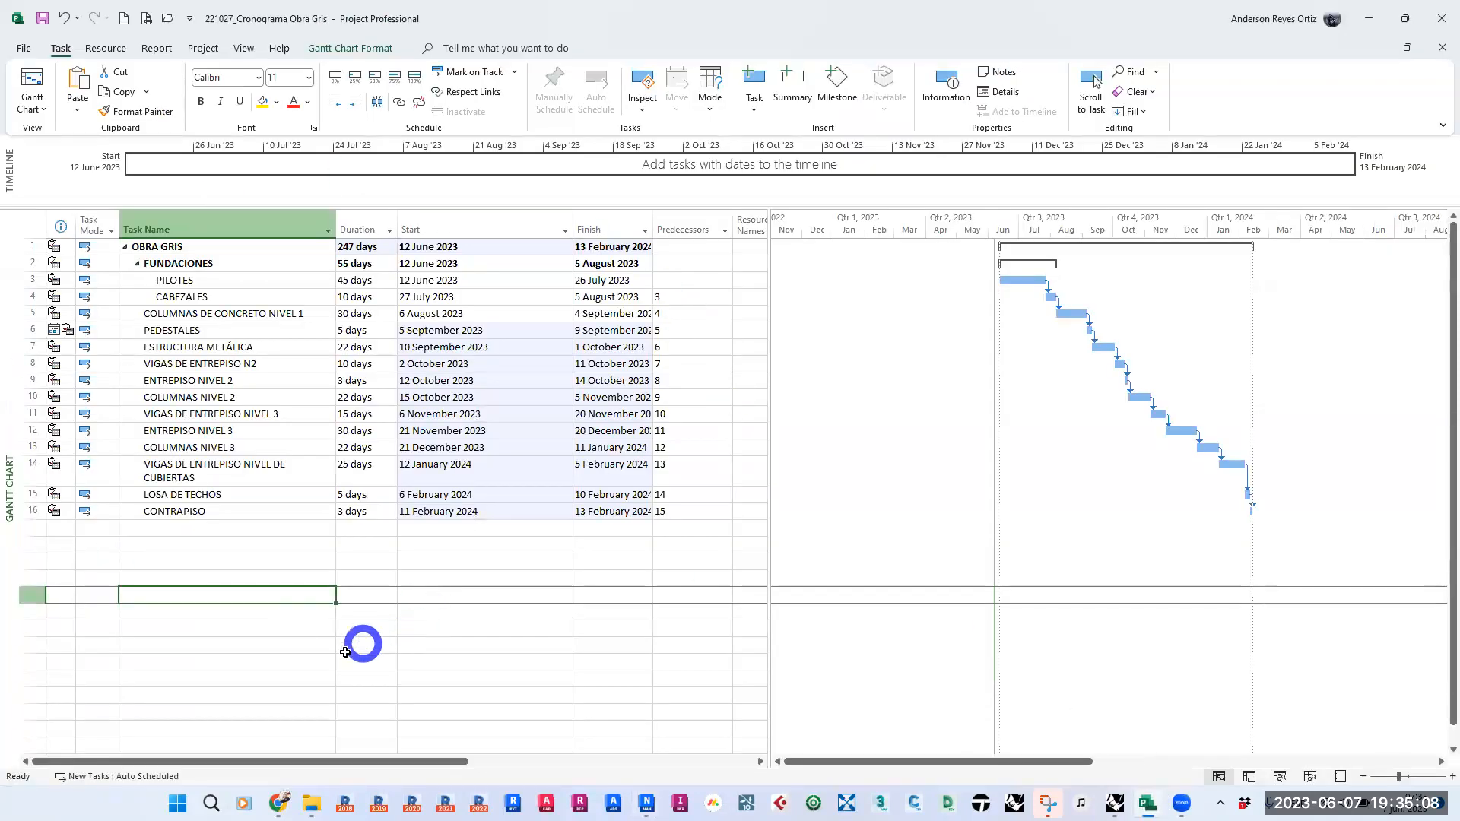
pyautogui.click(281, 662)
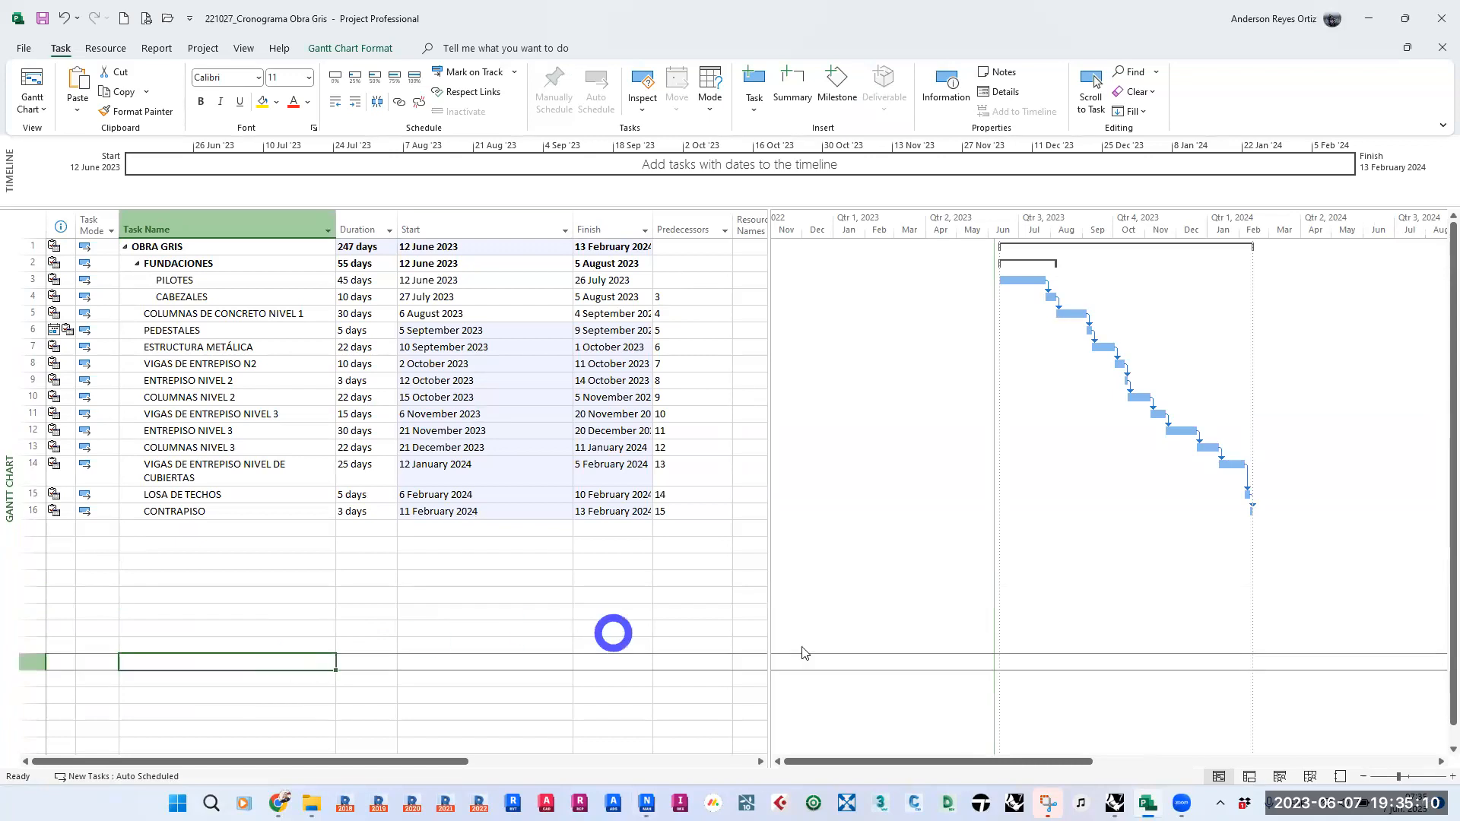
# - Widen the task table to reveal the Navisworks cost columns and hide the Resource Names column
pyautogui.moveTo(932, 758); pyautogui.dragTo(976, 760)
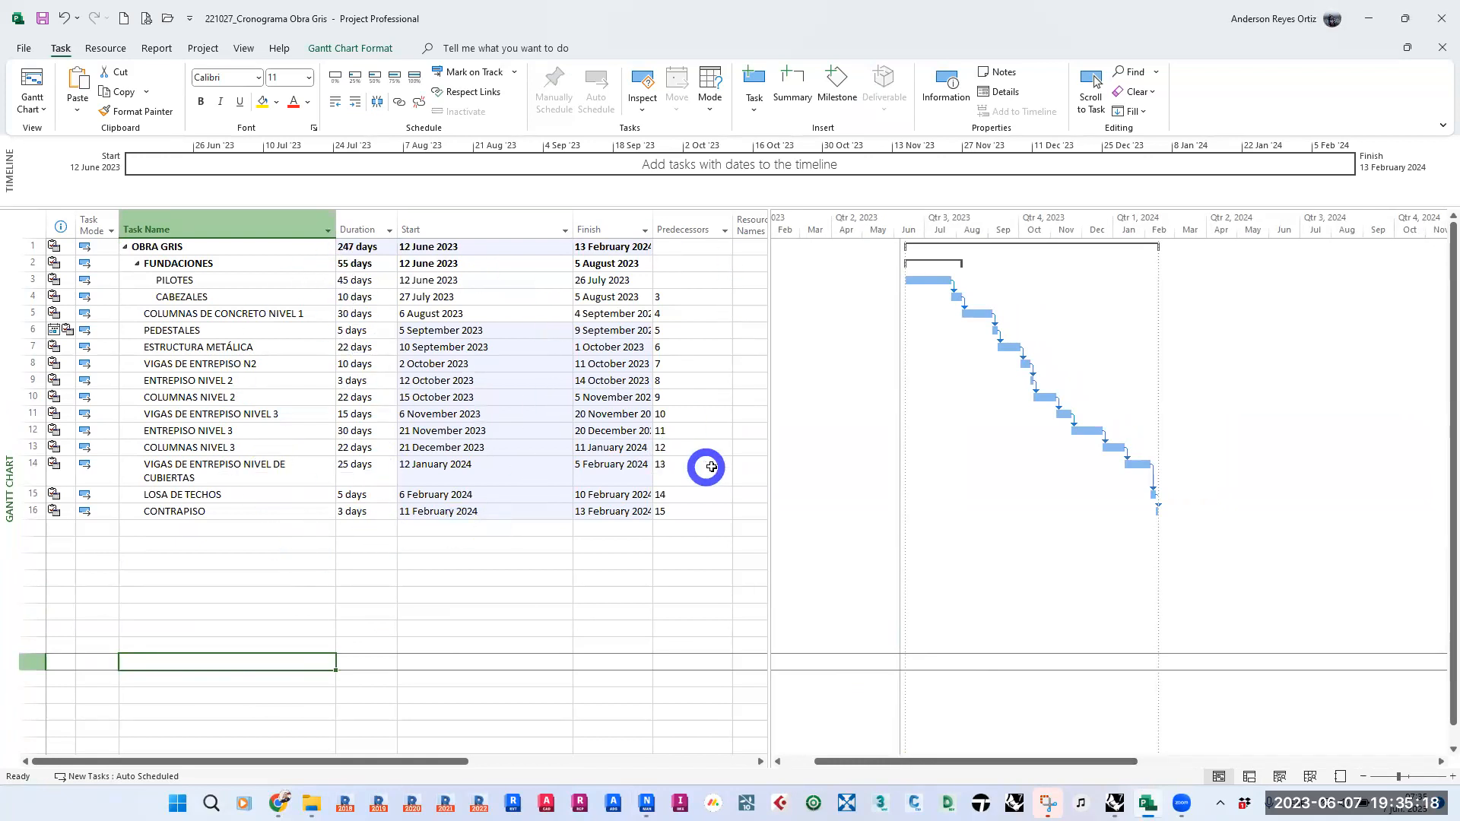
pyautogui.moveTo(770, 448); pyautogui.dragTo(1145, 436)
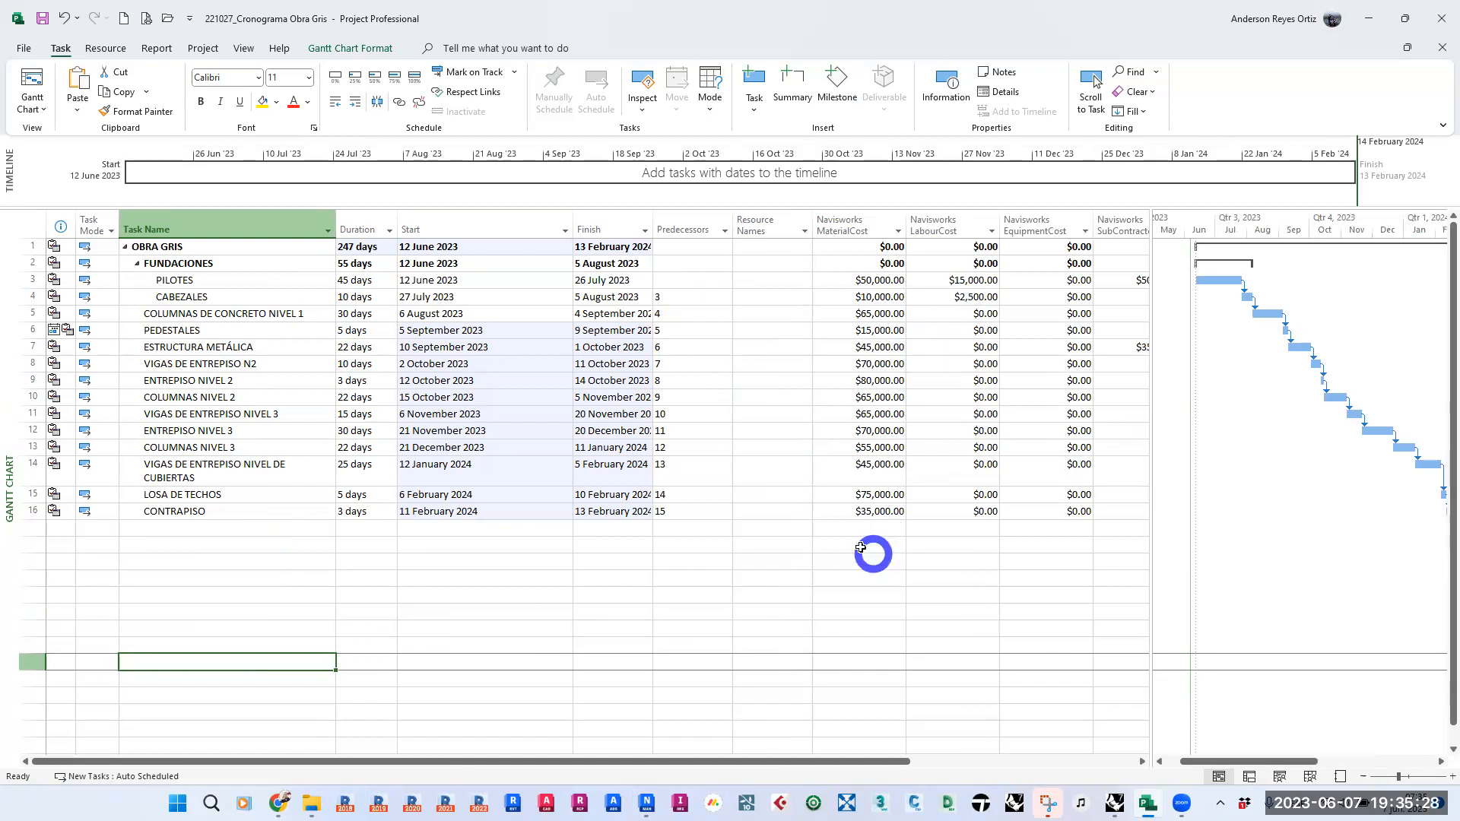
pyautogui.rightClick(758, 224)
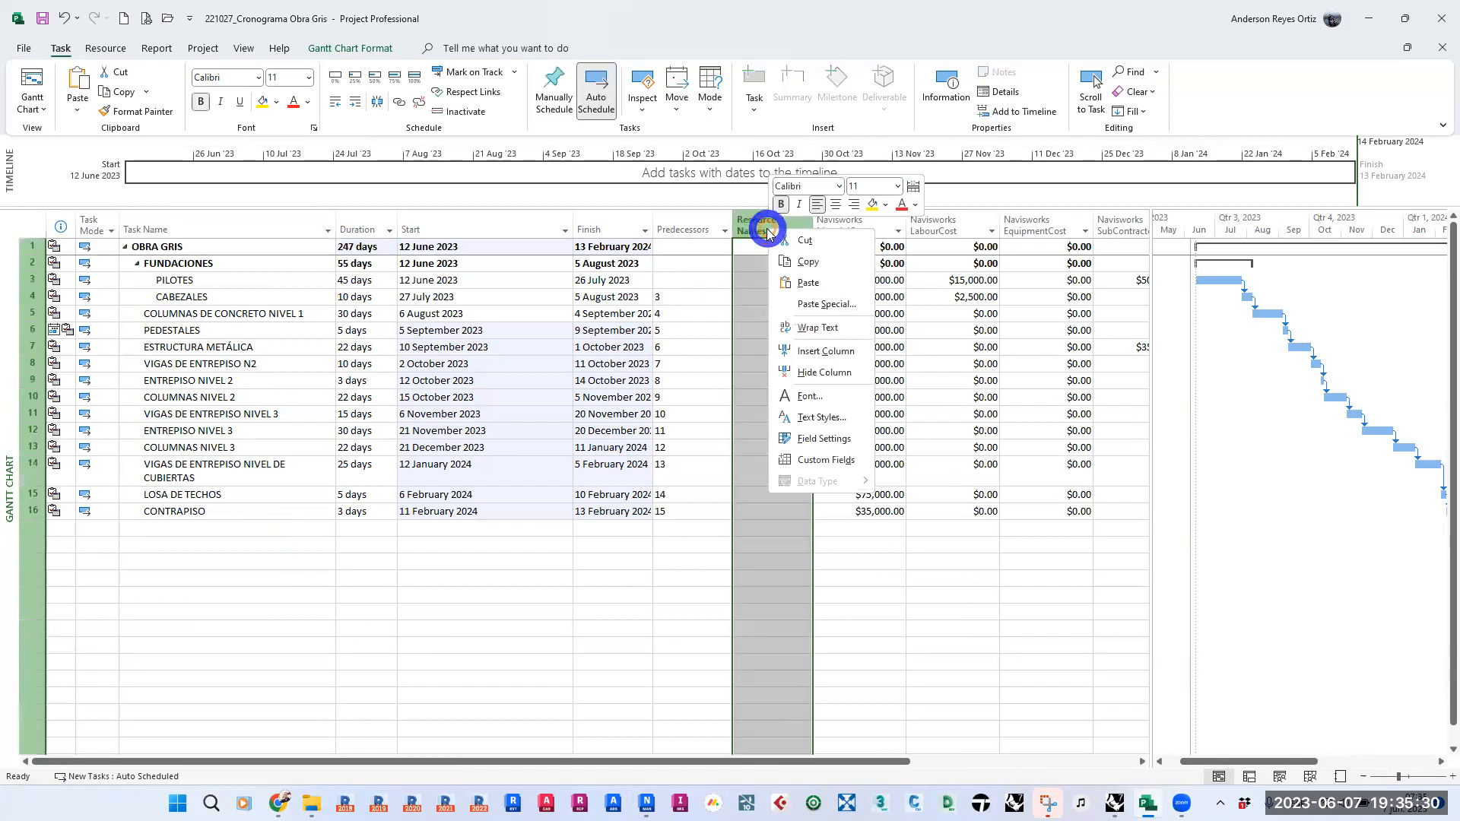
pyautogui.click(828, 383)
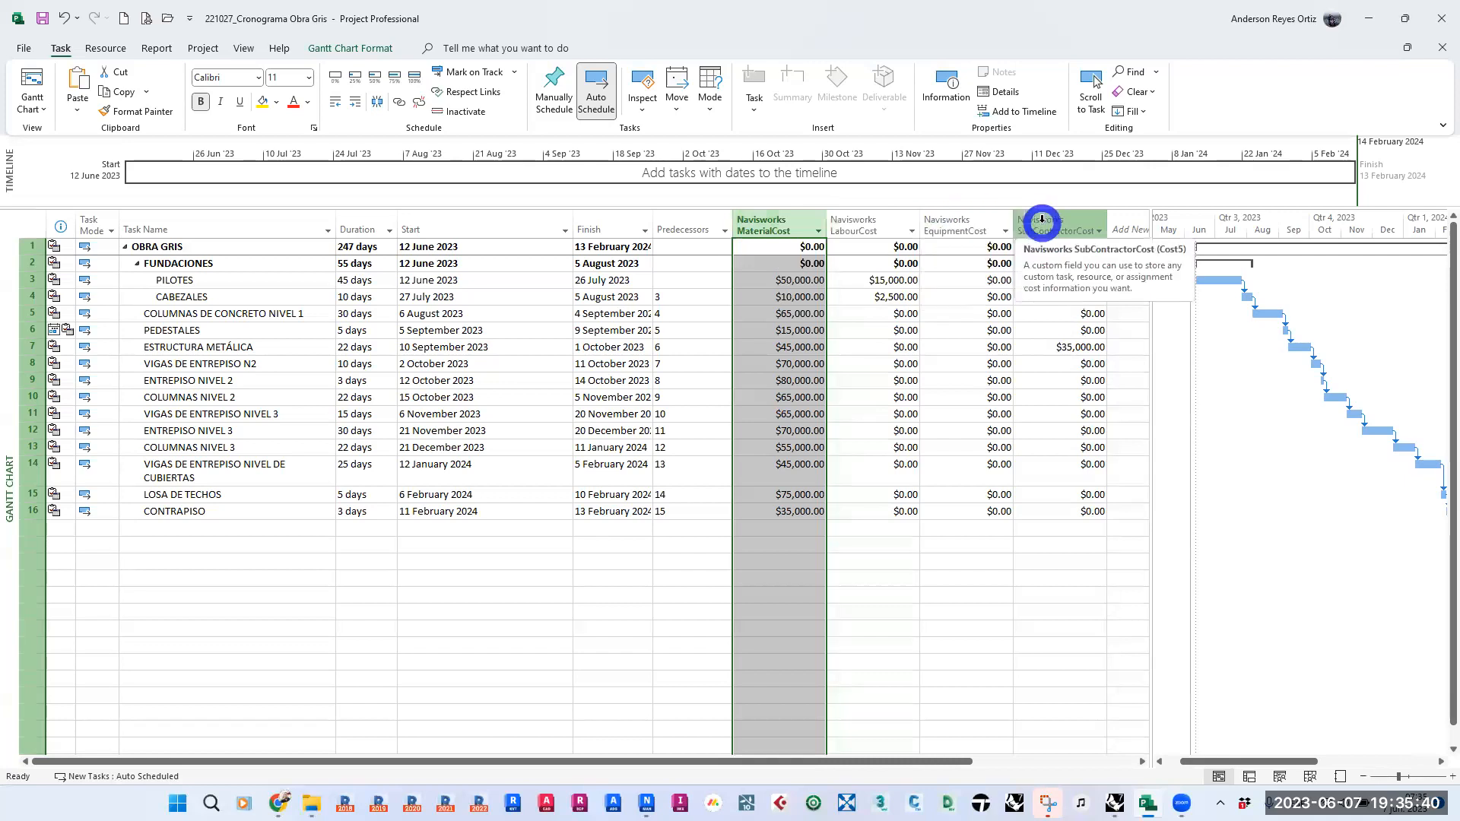
# - Widen the Finish column slightly in the task table so its dates fit
pyautogui.click(1038, 617)
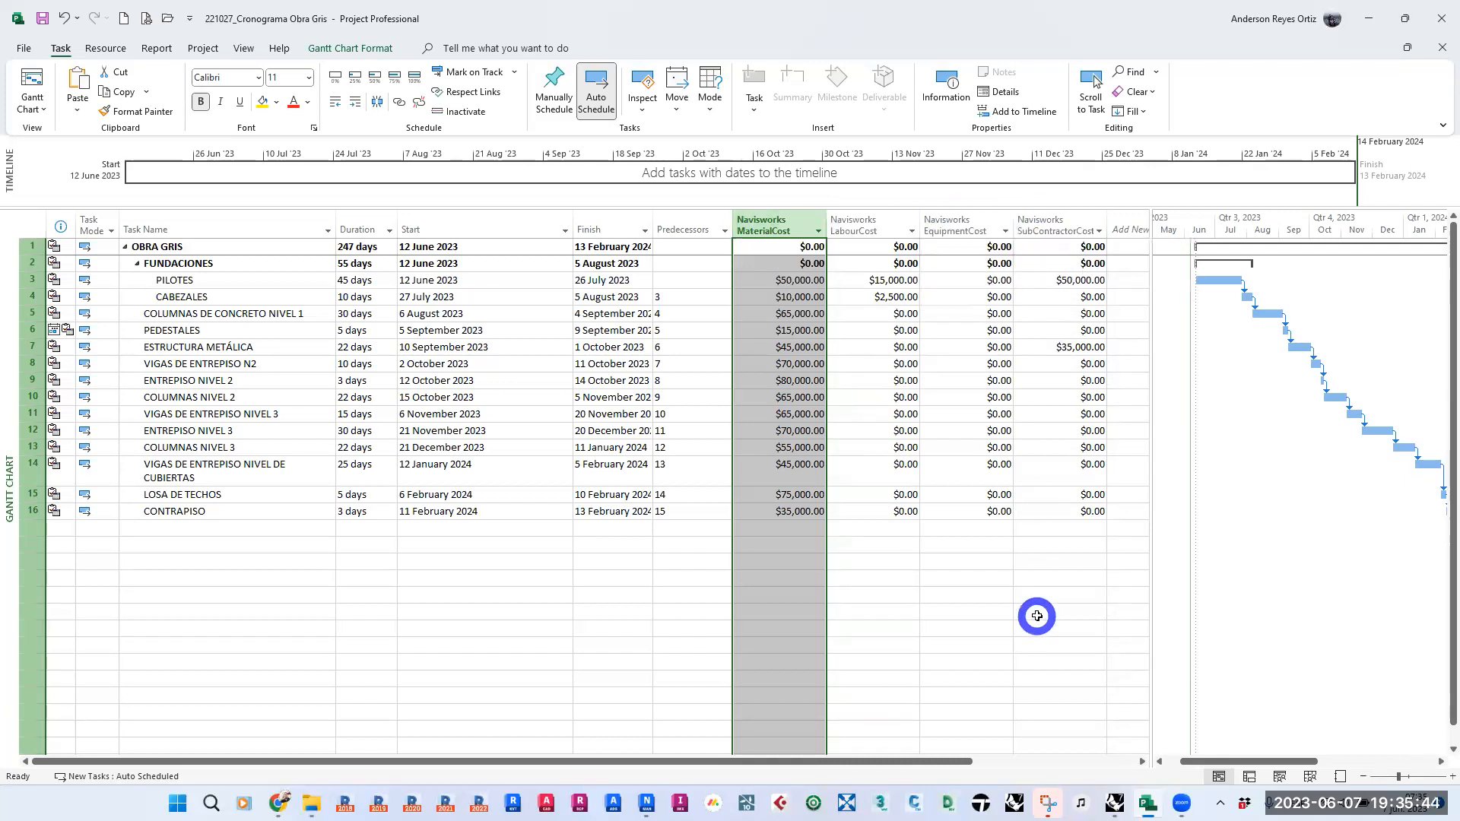
pyautogui.click(1053, 511)
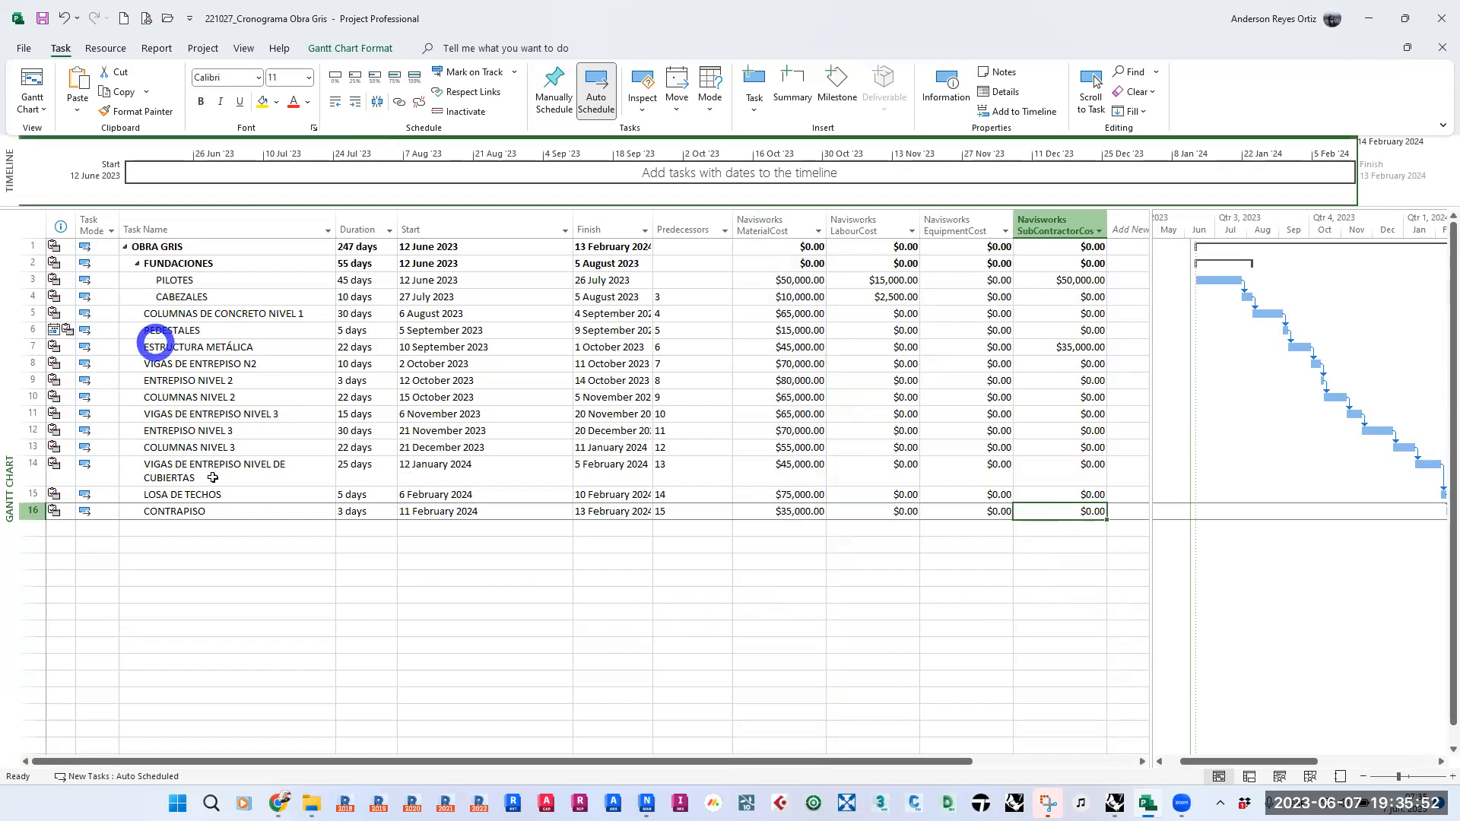
pyautogui.moveTo(652, 226); pyautogui.dragTo(657, 222)
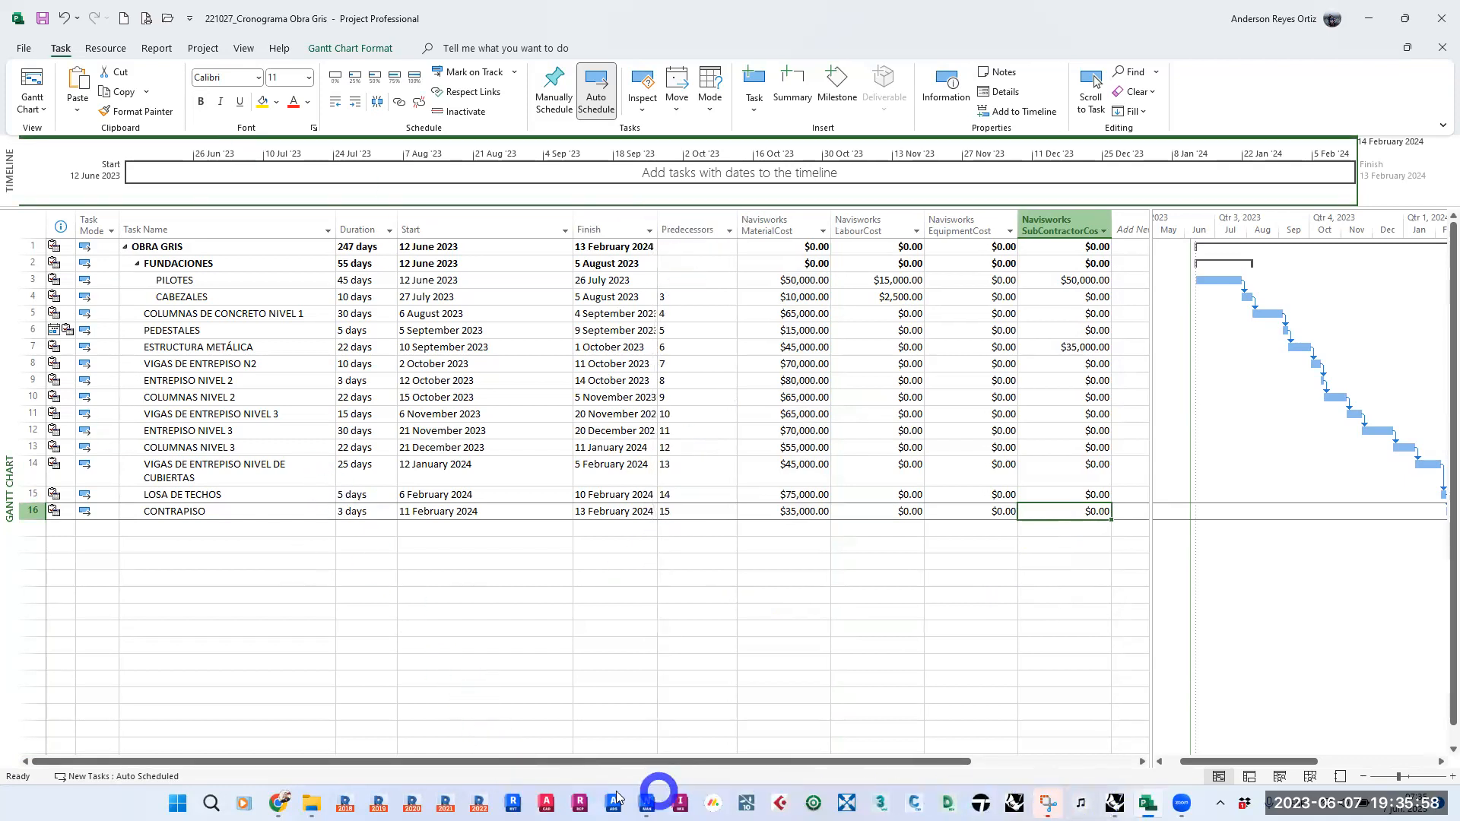
# - Switch to Navisworks and review the data source types that can be added to TimeLiner
pyautogui.click(648, 802)
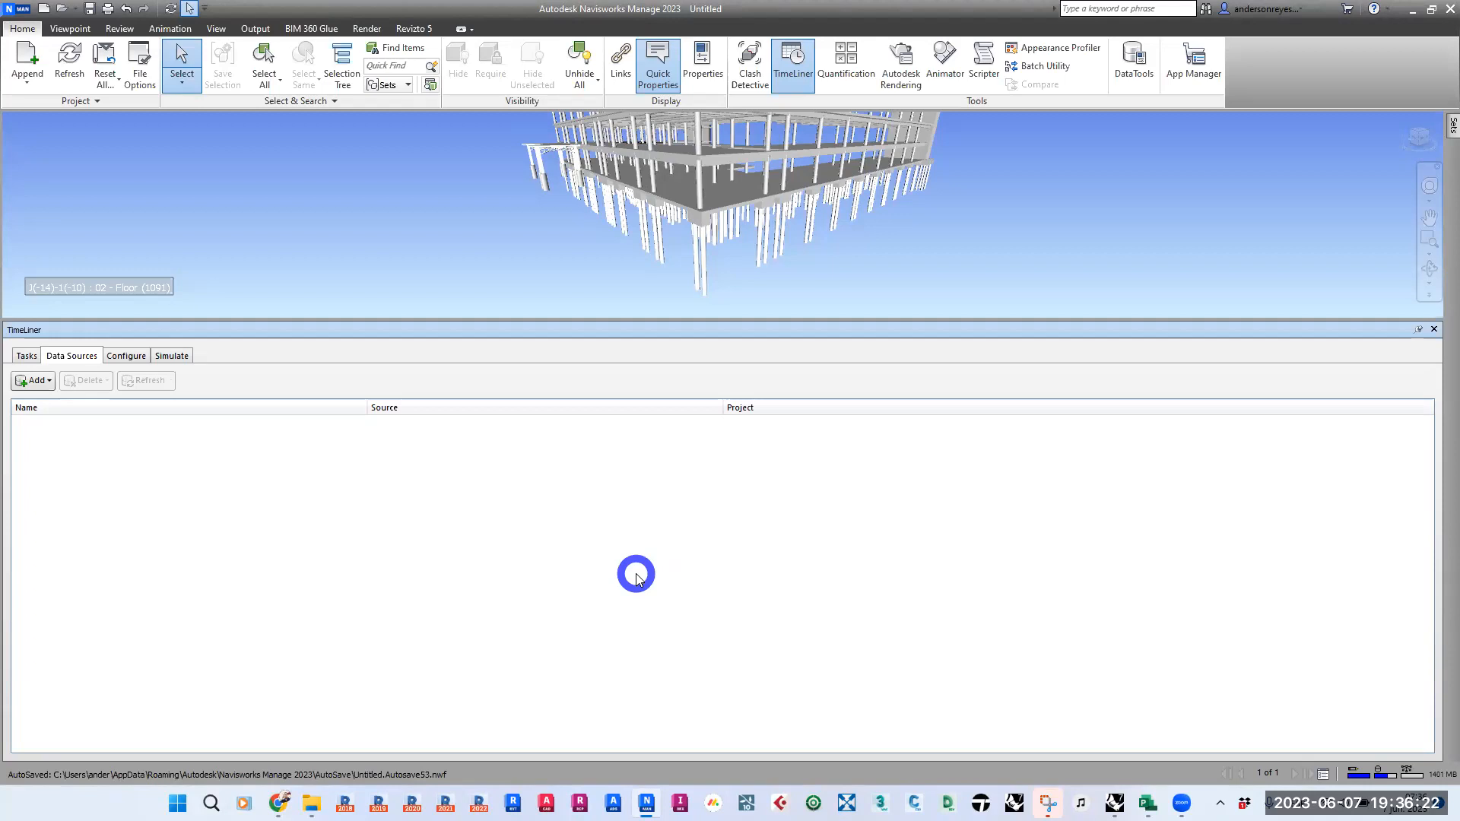
pyautogui.click(38, 380)
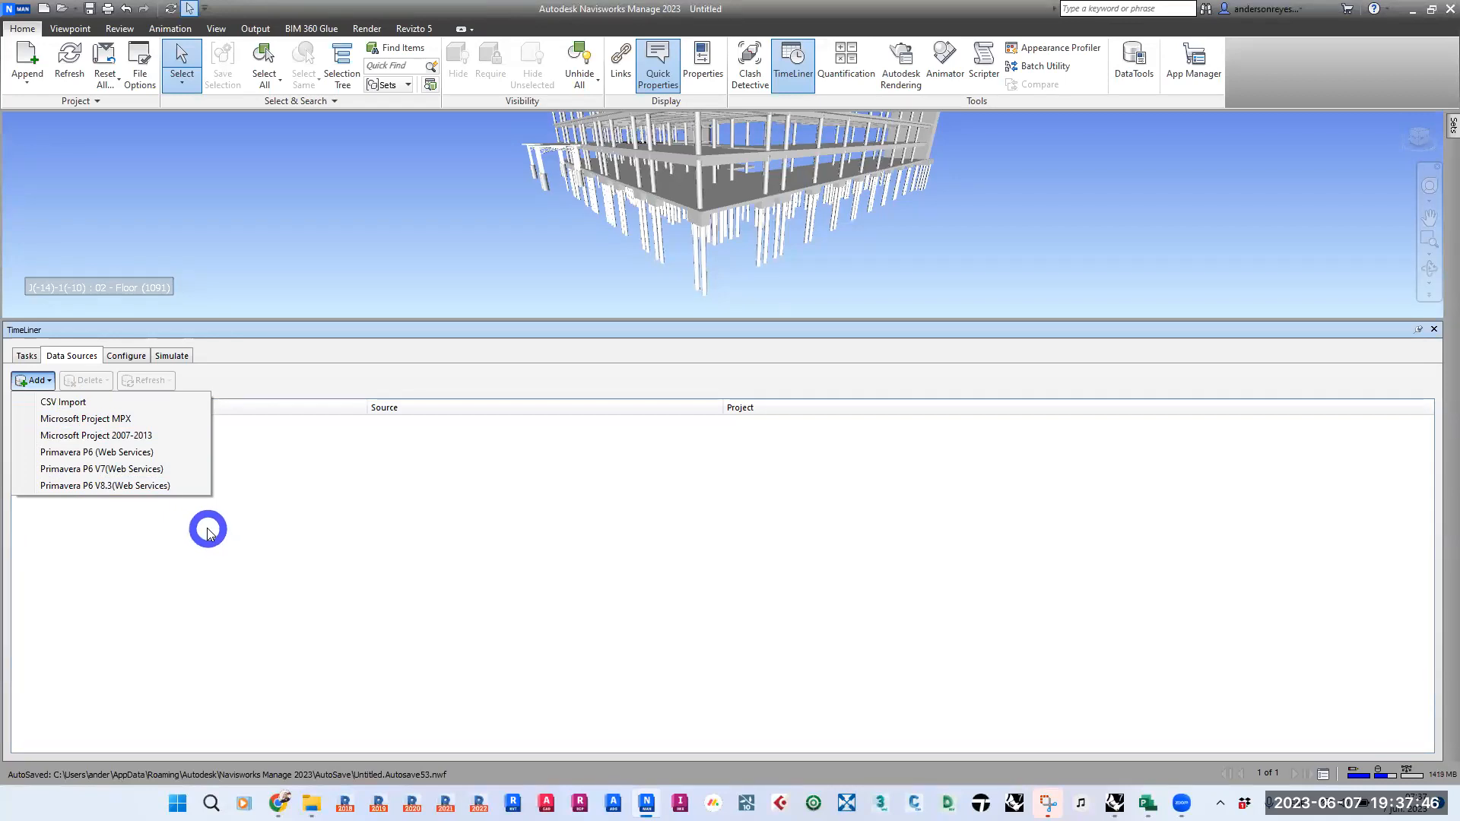
pyautogui.click(379, 565)
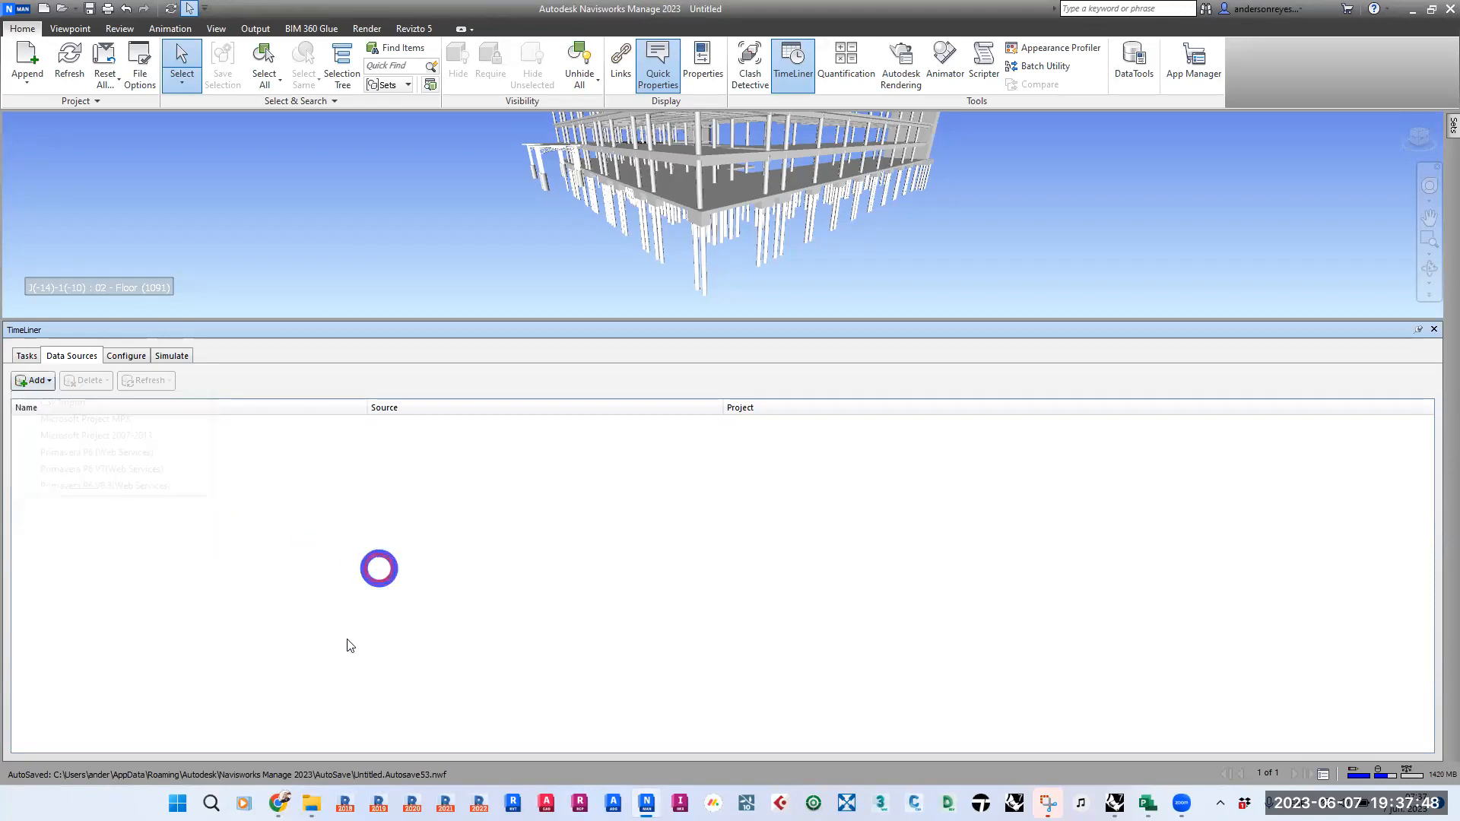
# - Switch to Chrome, search Google for PROJECT LIBRE and open the official Projectlibre website
pyautogui.moveTo(278, 804)
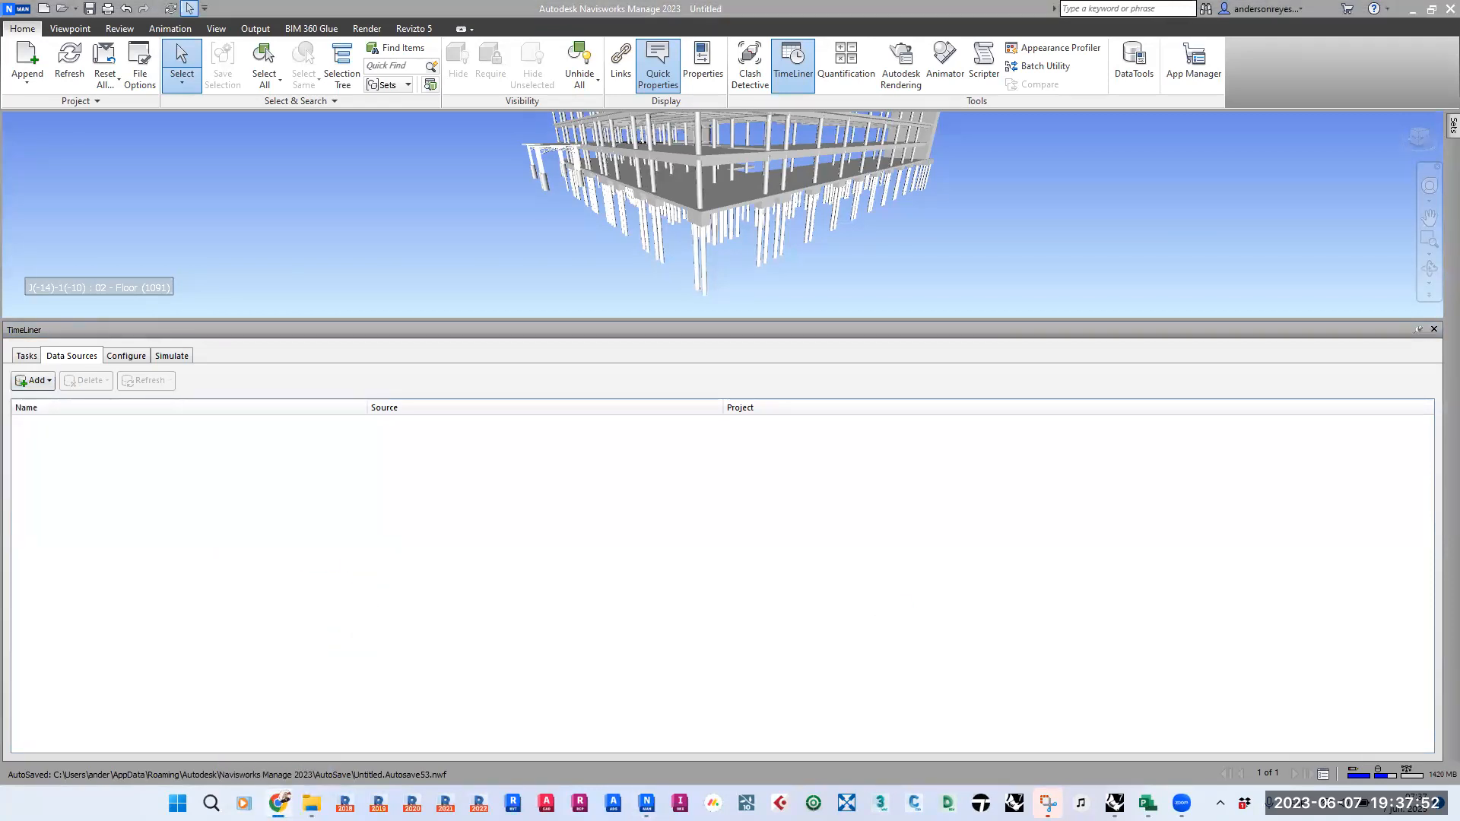
pyautogui.hotkey('alt', 'Tab')
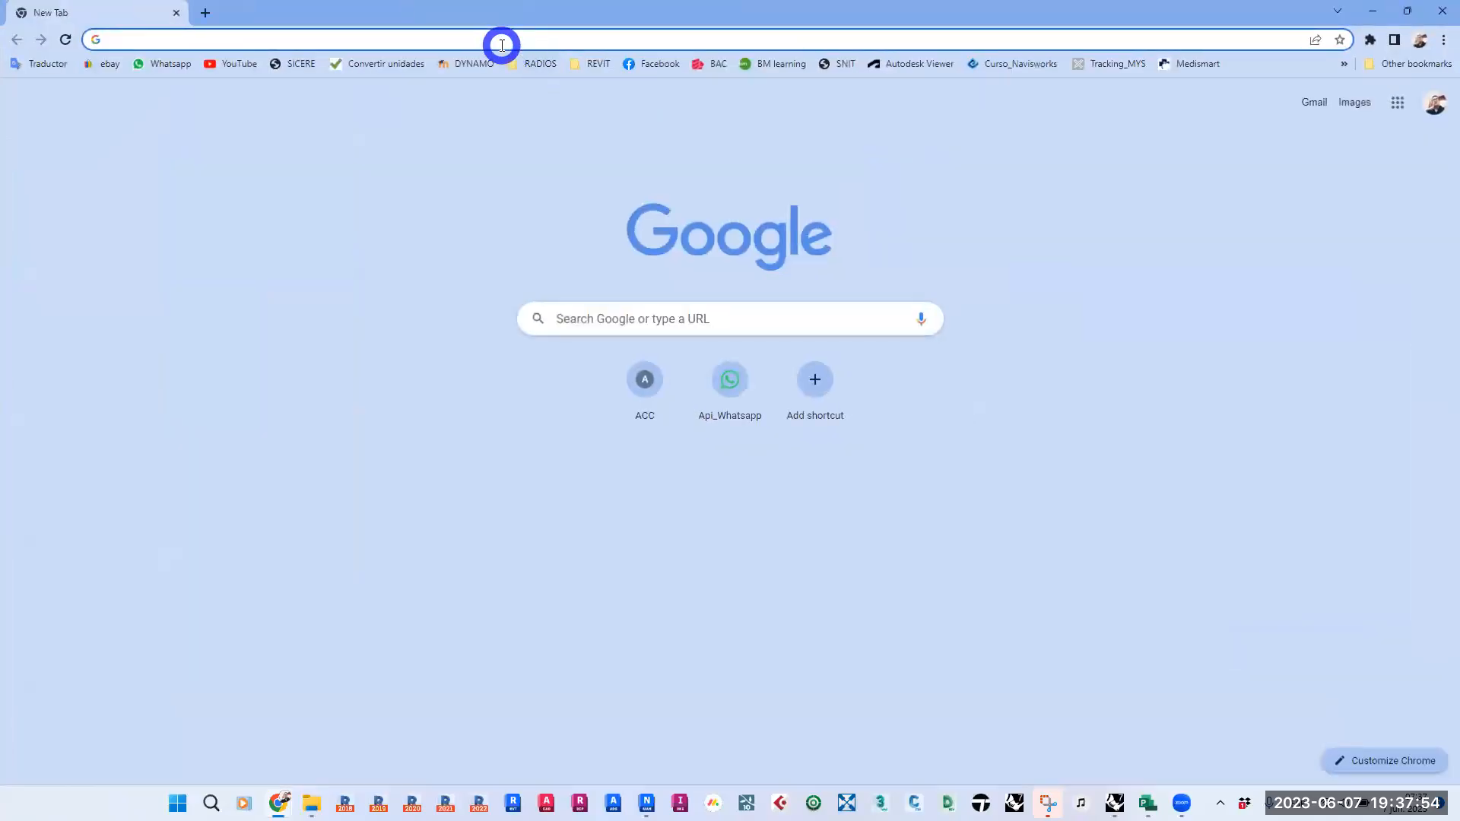
pyautogui.click(499, 41)
pyautogui.write('PRO')
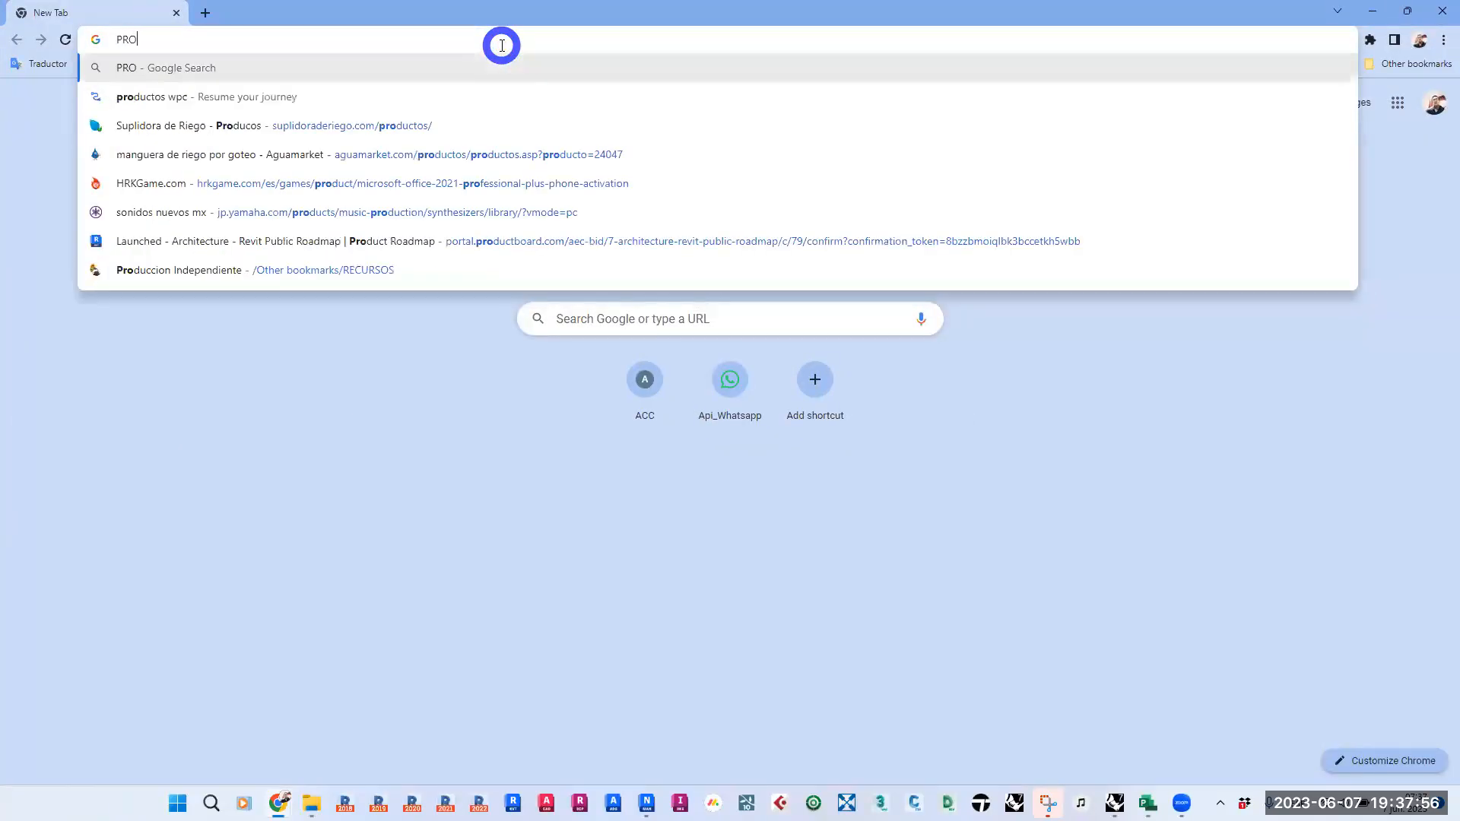
pyautogui.write('JECT LIBRE')
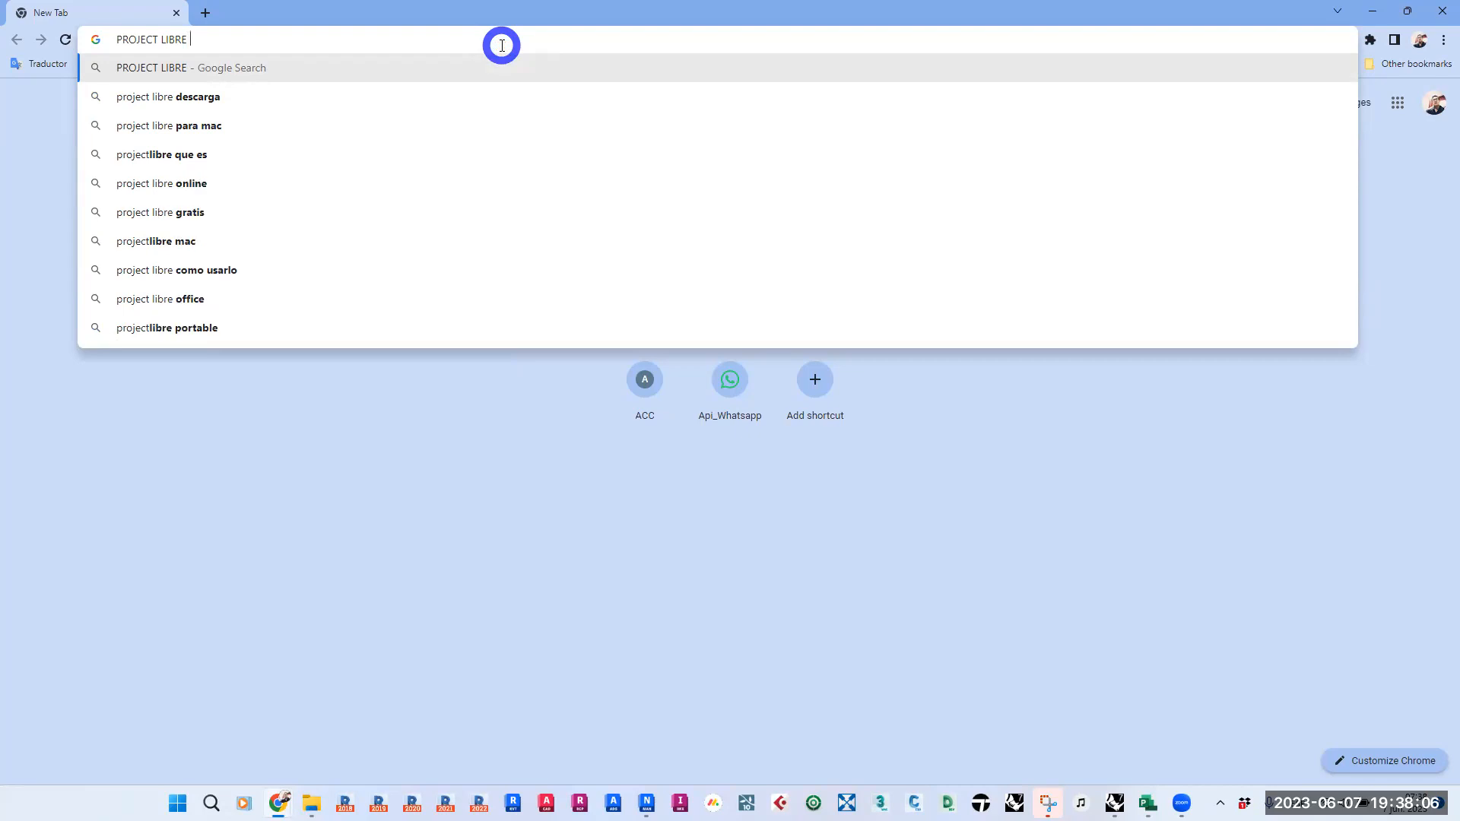
pyautogui.press('Return')
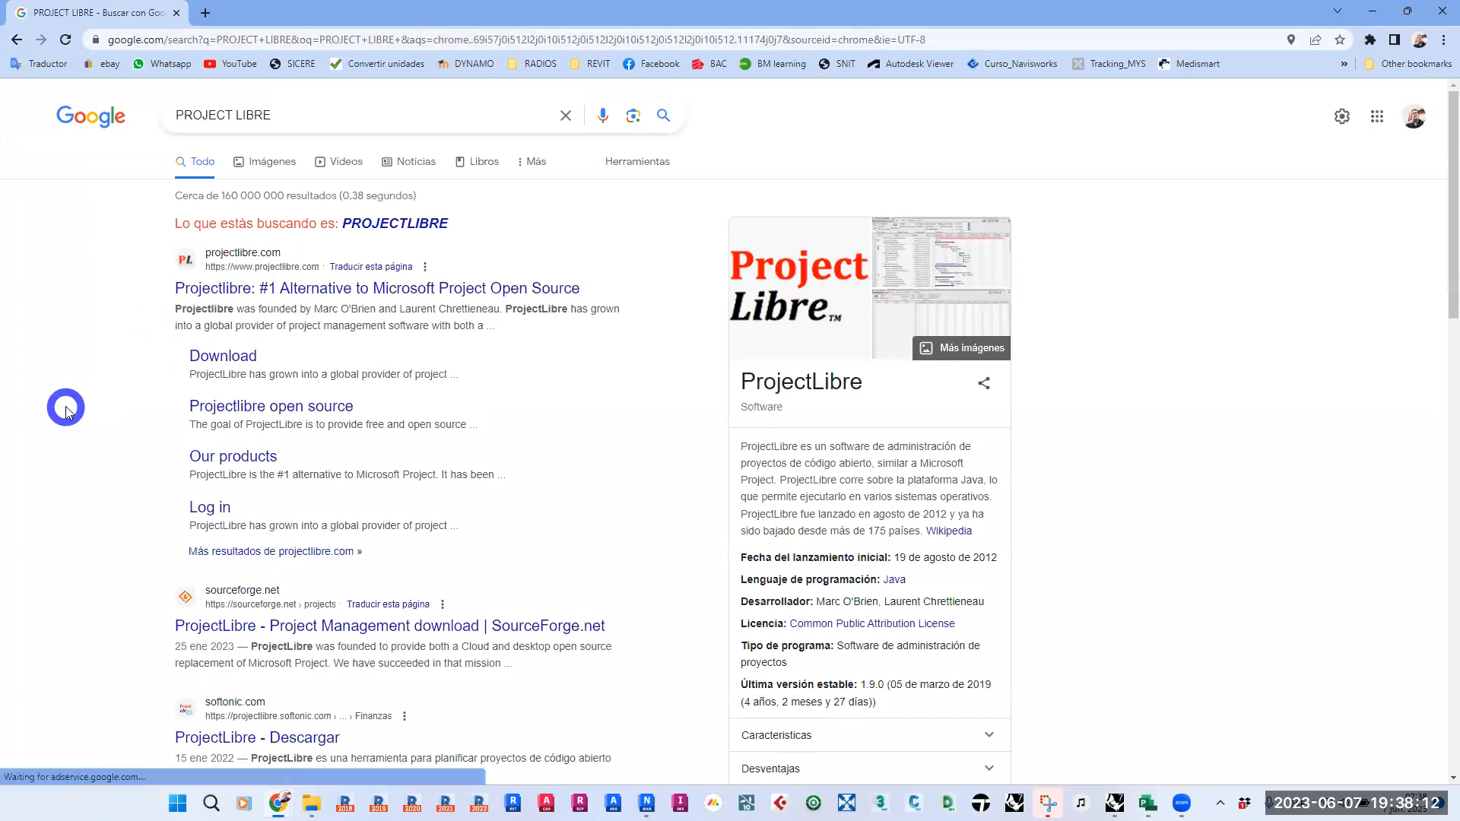
pyautogui.click(278, 287)
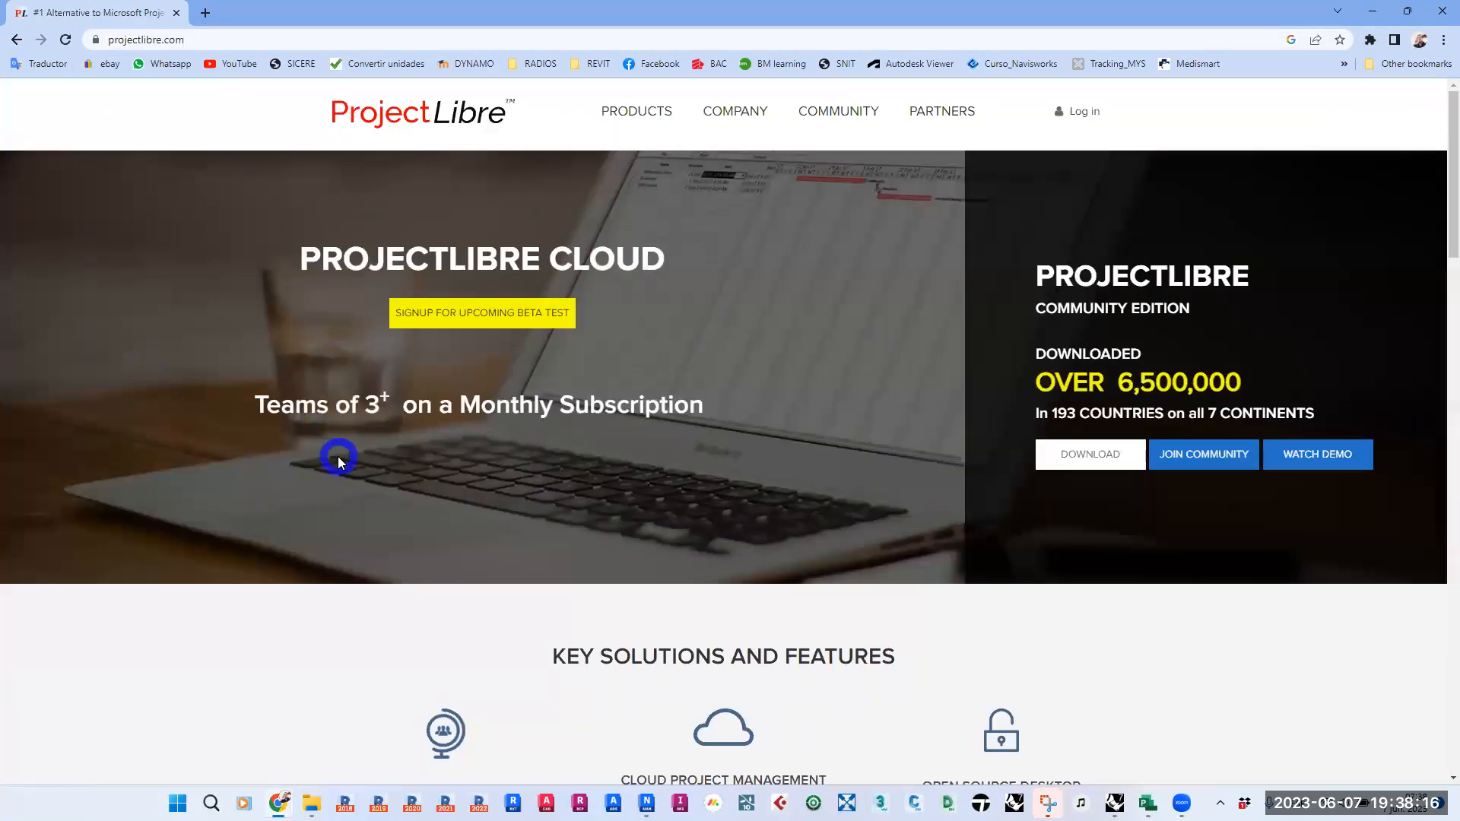
# - Look over the ProjectLibre home page and its product options
pyautogui.scroll(-12, 339, 460)
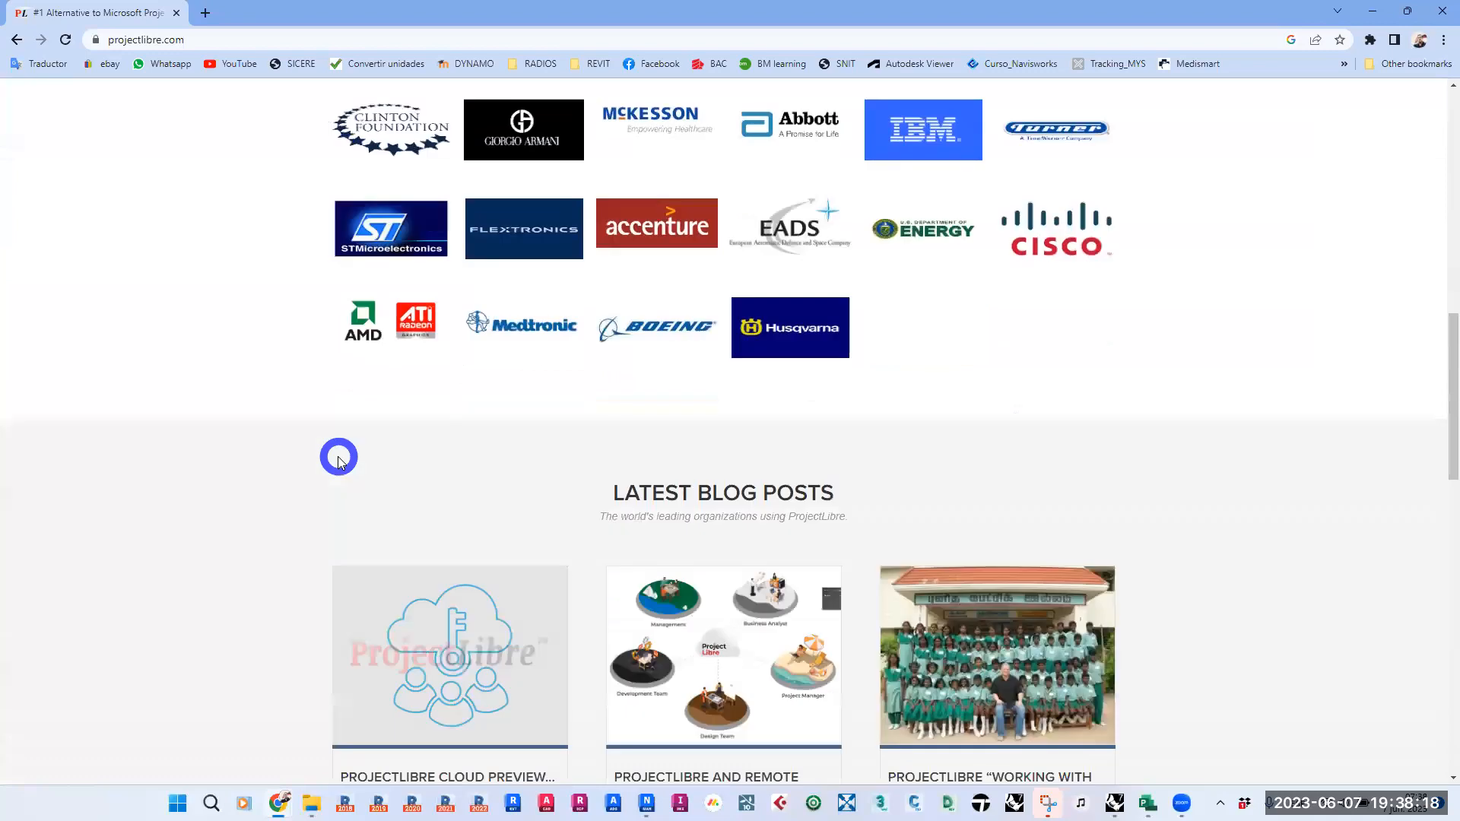
pyautogui.scroll(-9, 268, 462)
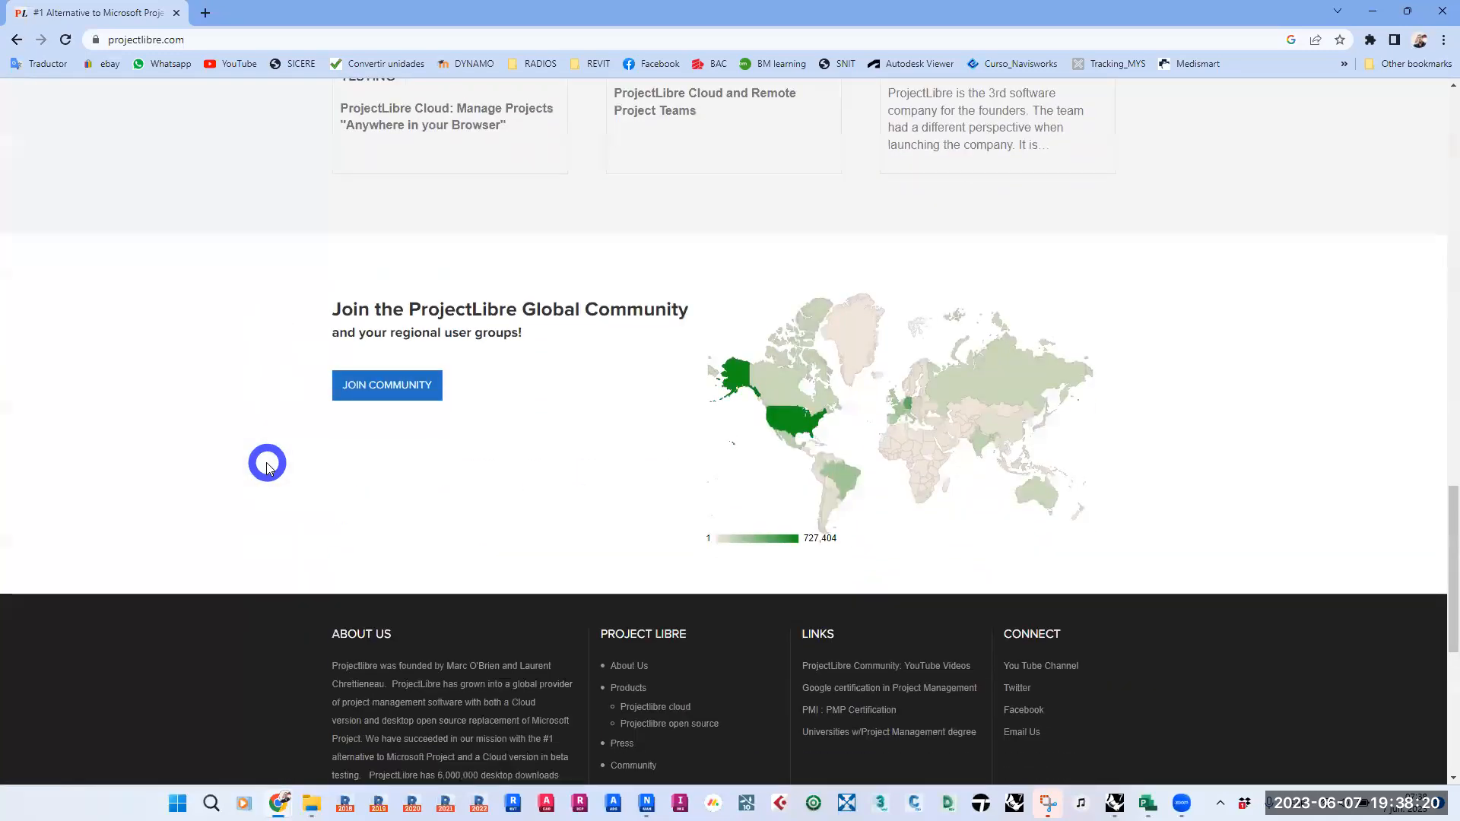
pyautogui.scroll(12, 268, 465)
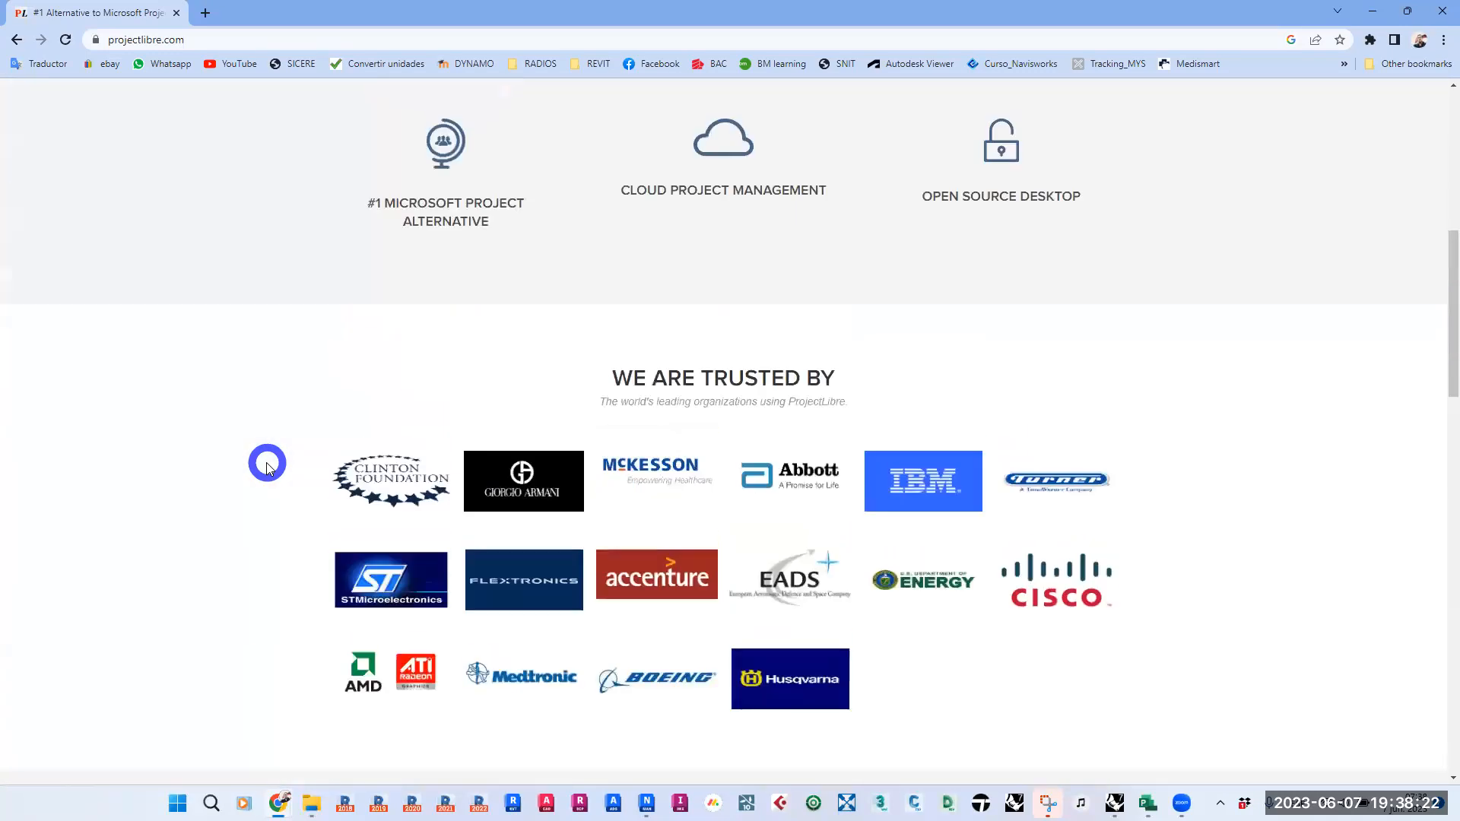
pyautogui.scroll(7, 267, 465)
pyautogui.scroll(1, 267, 465)
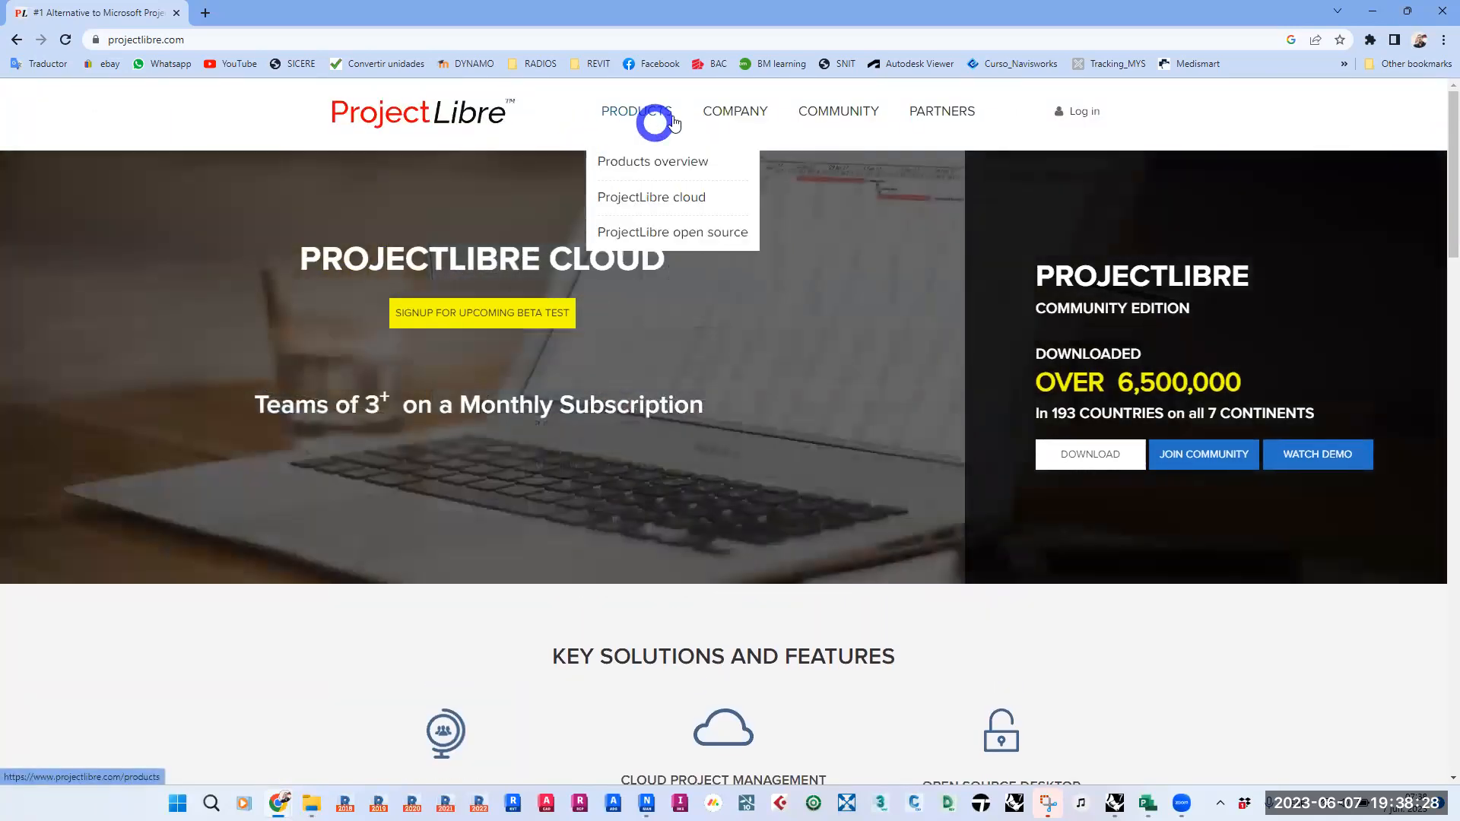
pyautogui.moveTo(848, 119)
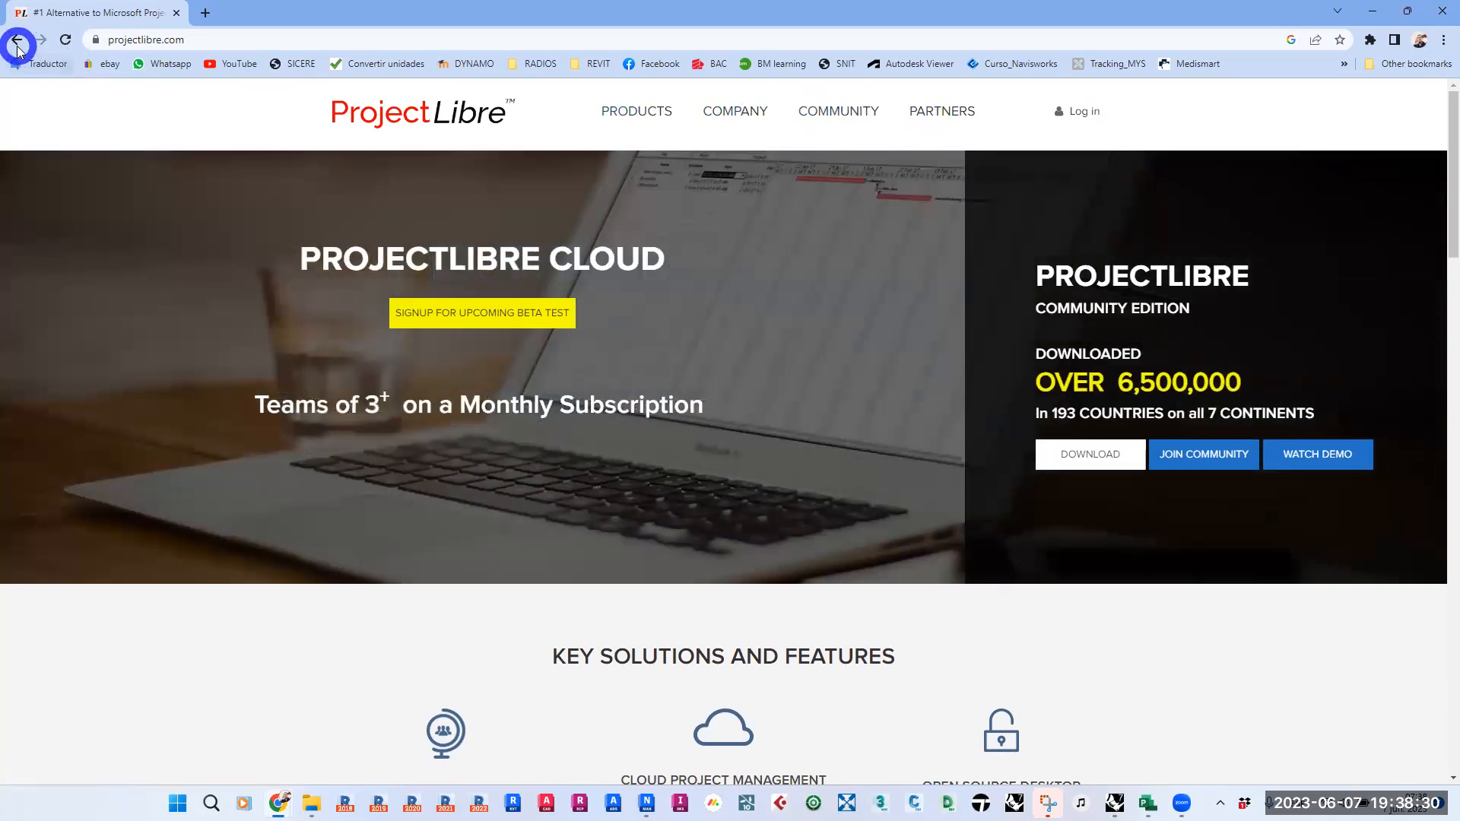
# - Return to the Google results, search for PROJECT LIBRE FORMATO and open the Compatibilidad COn MS Project result
pyautogui.click(16, 40)
pyautogui.click(320, 113)
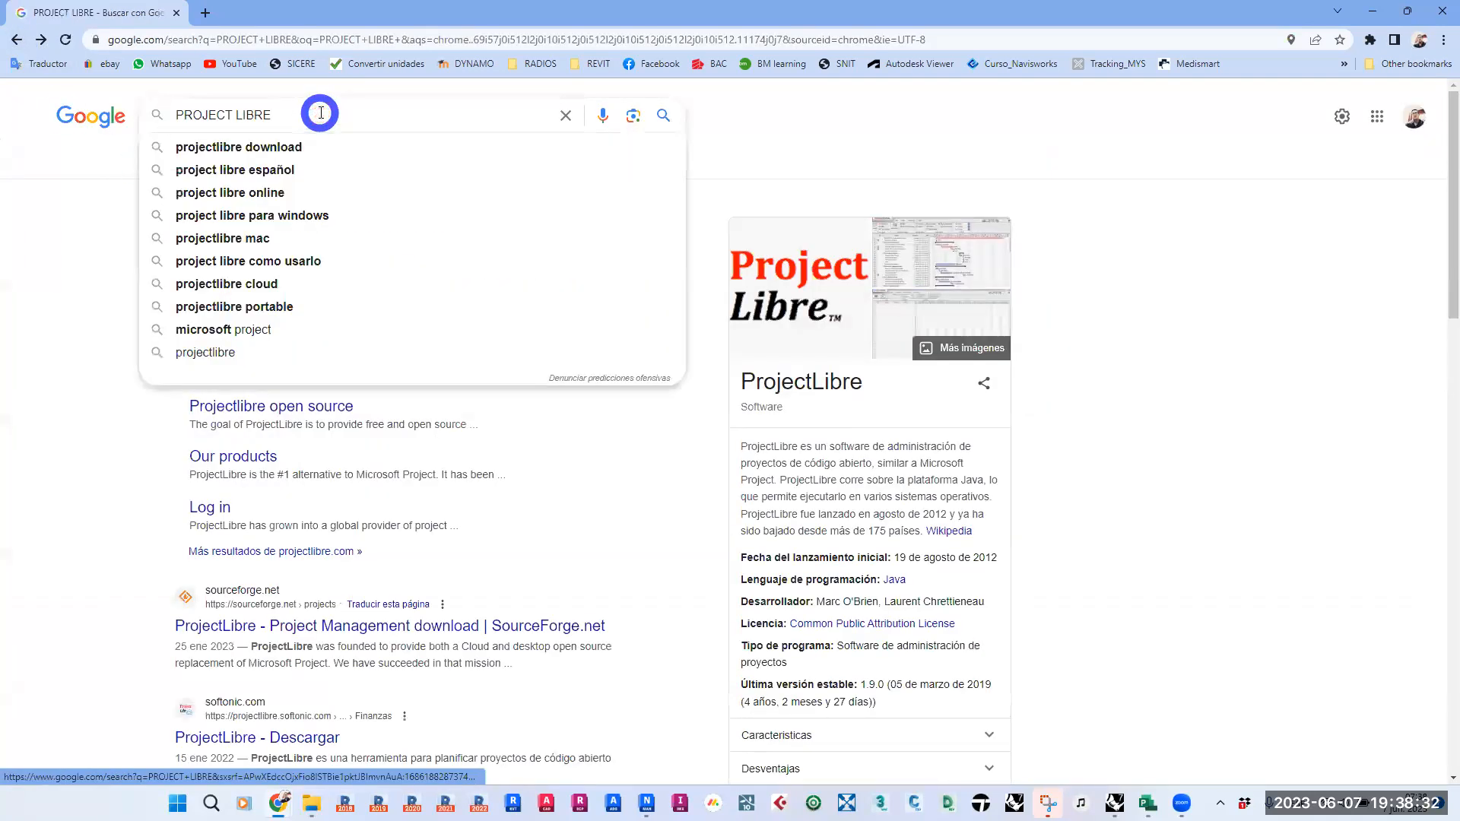
pyautogui.write('FORMAT')
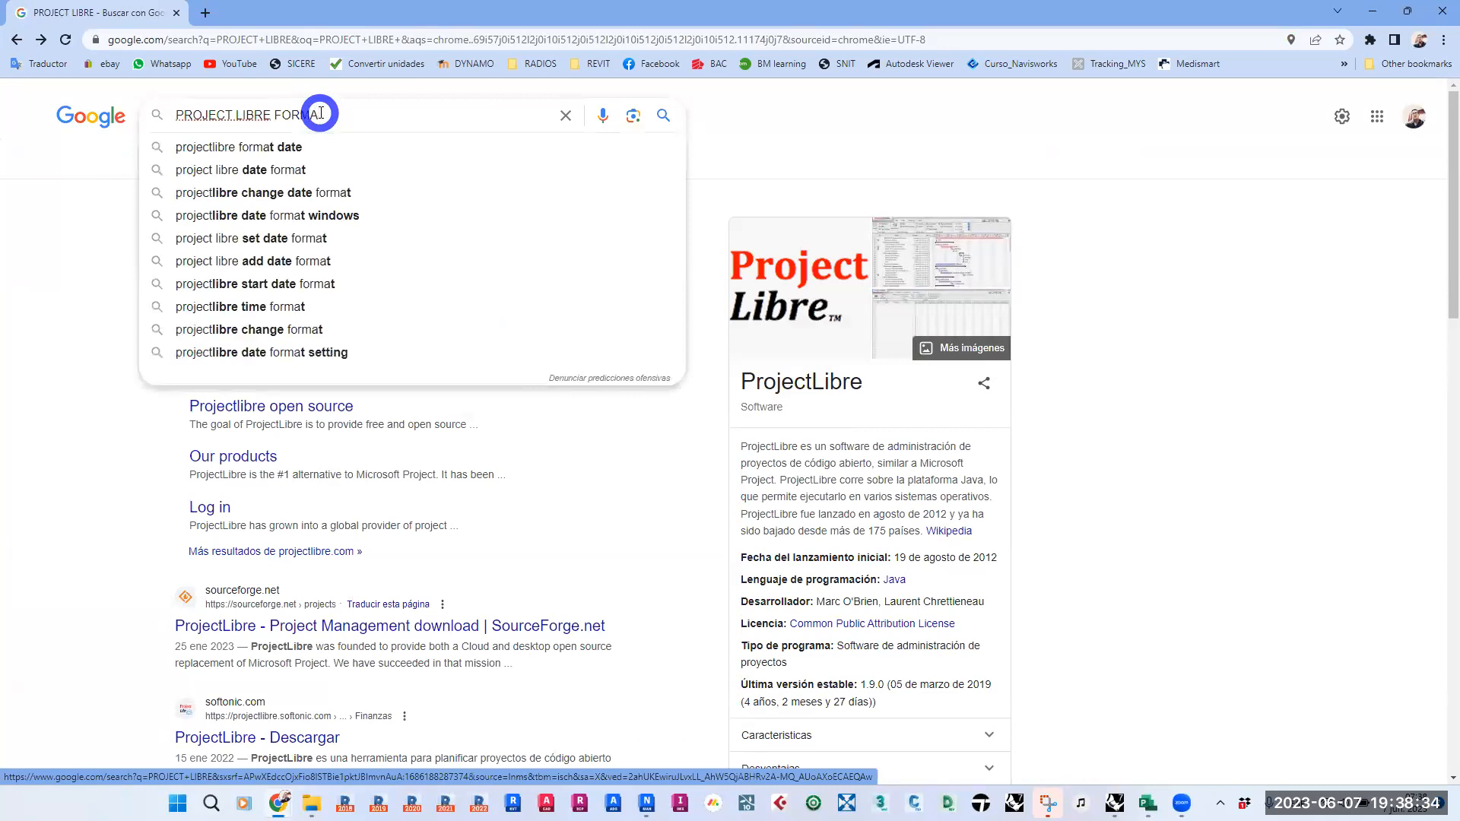
pyautogui.write('O')
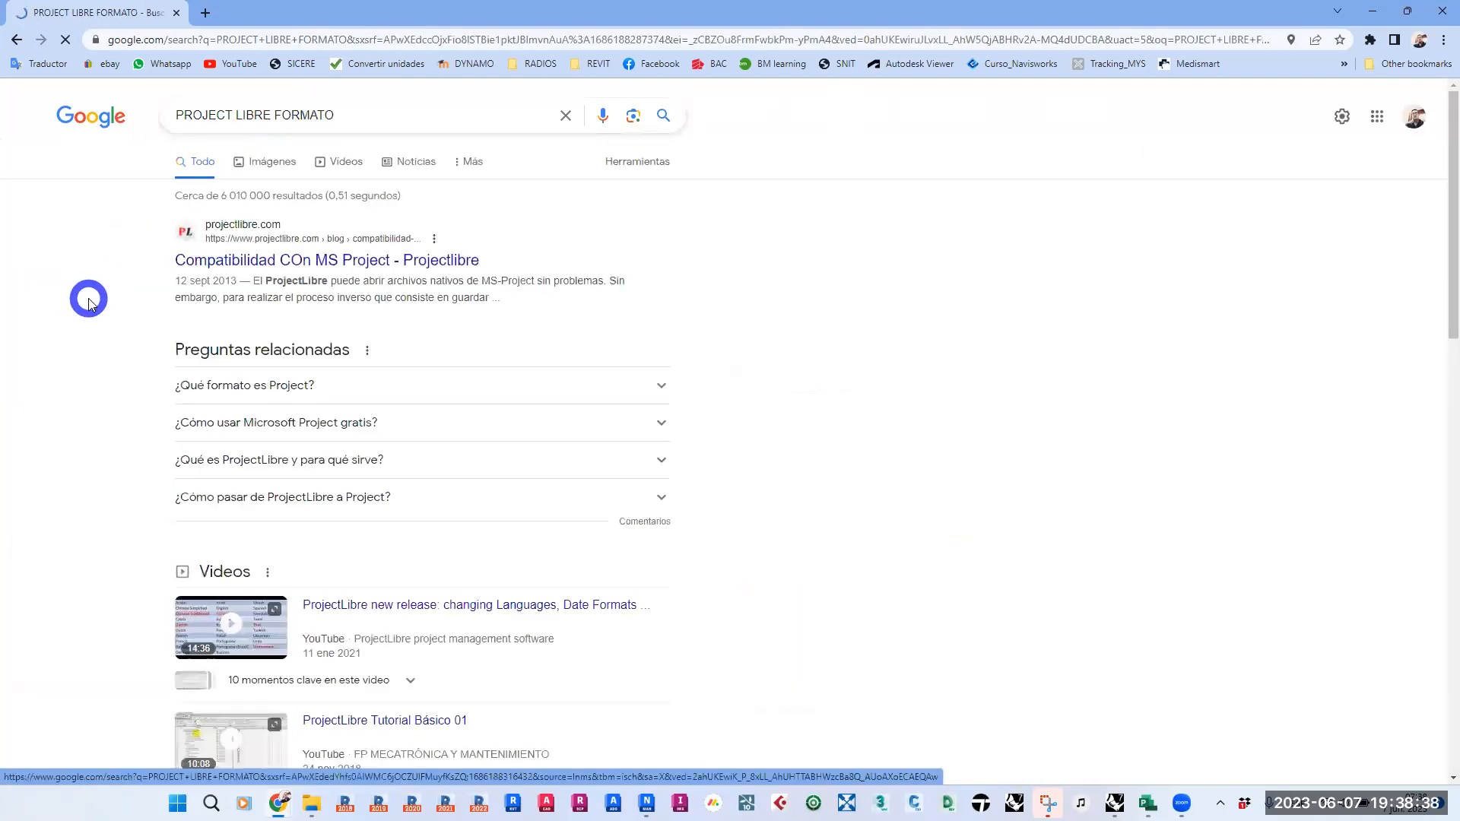
pyautogui.click(294, 259)
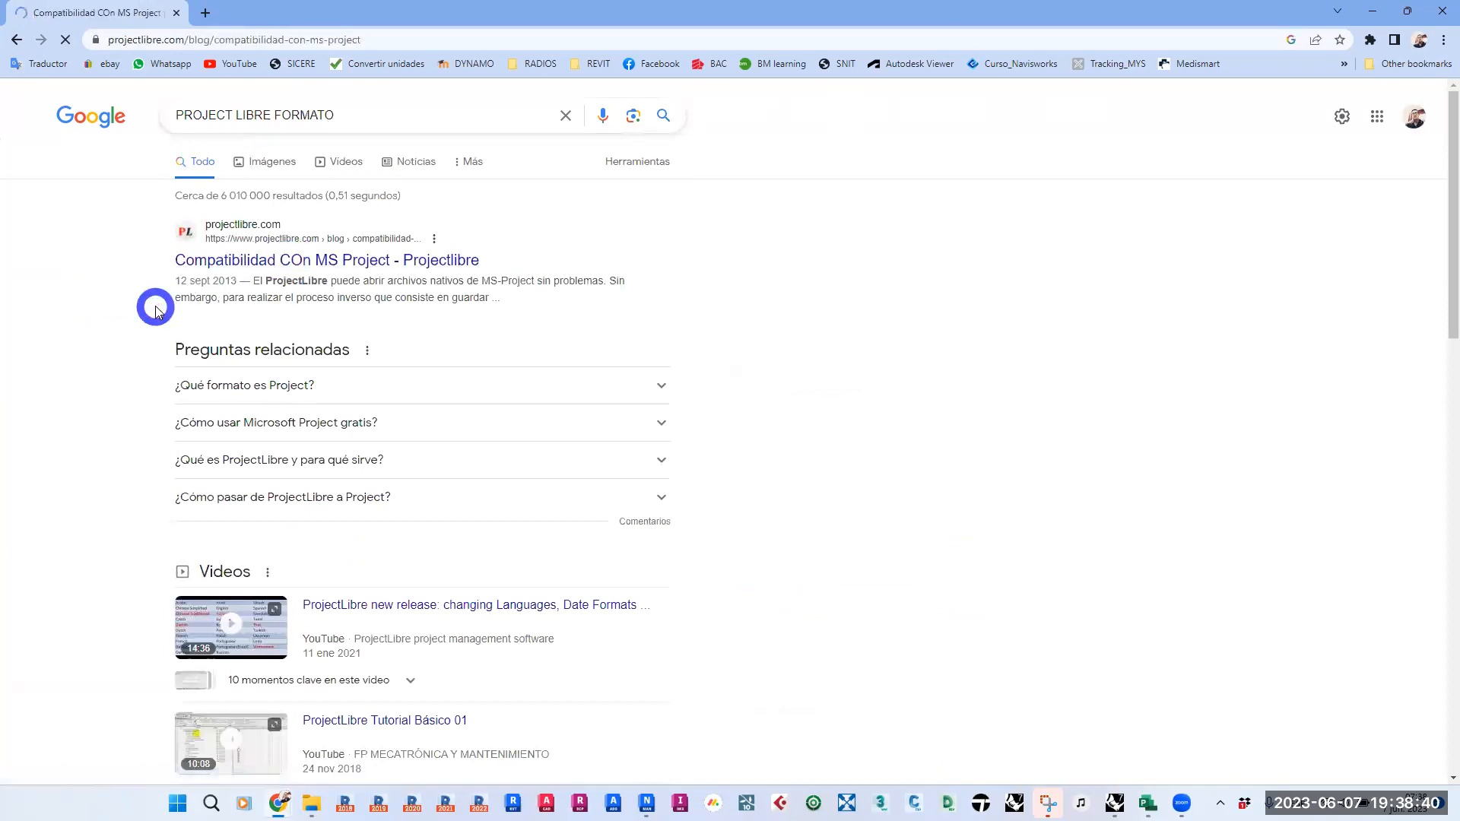
# - Read the blog post's comments on MPX, MPP and XML file compatibility, and return to Navisworks
pyautogui.scroll(-6, 213, 449)
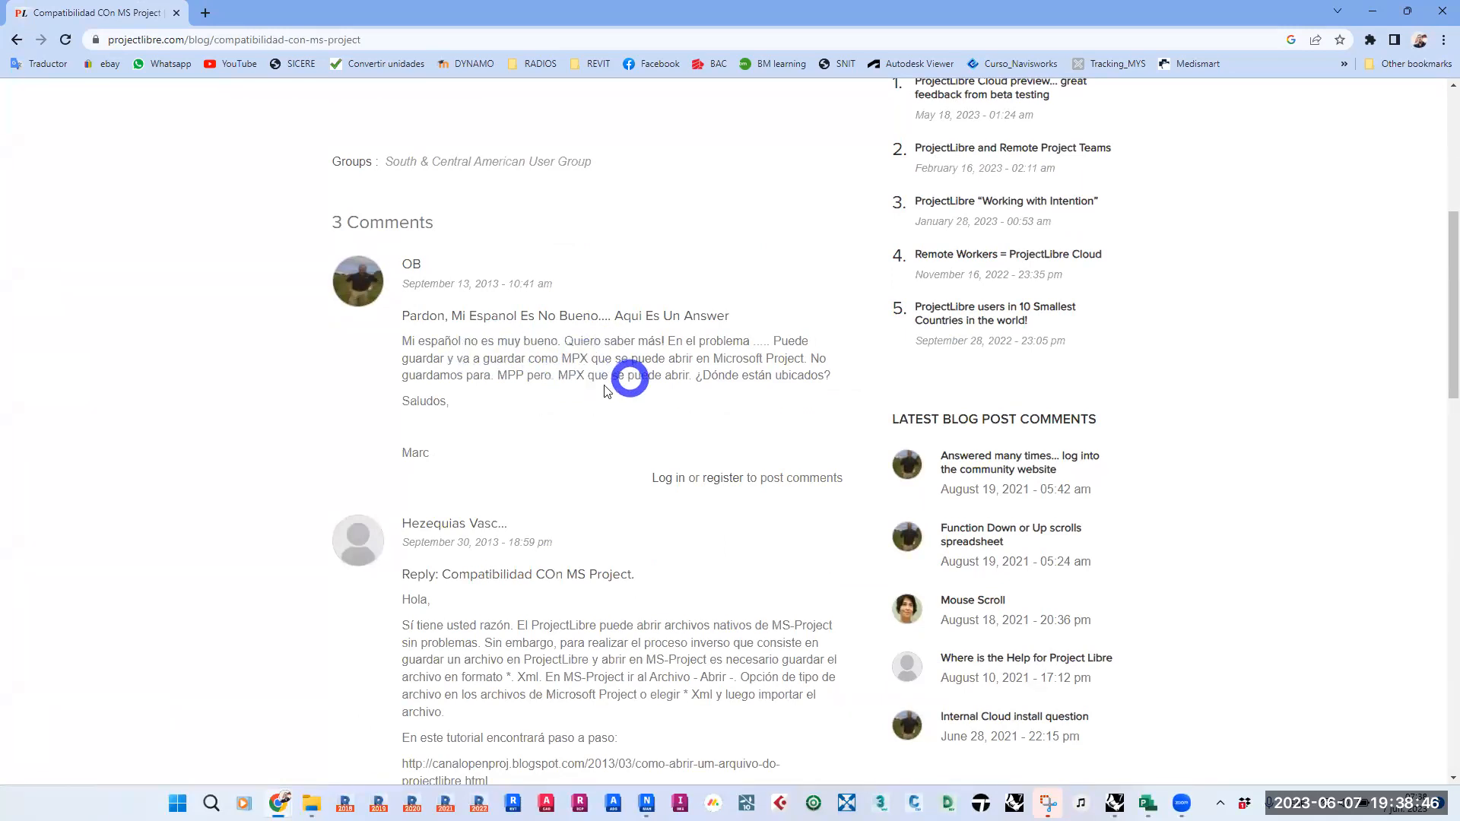
pyautogui.moveTo(403, 341); pyautogui.dragTo(759, 339)
pyautogui.click(548, 358)
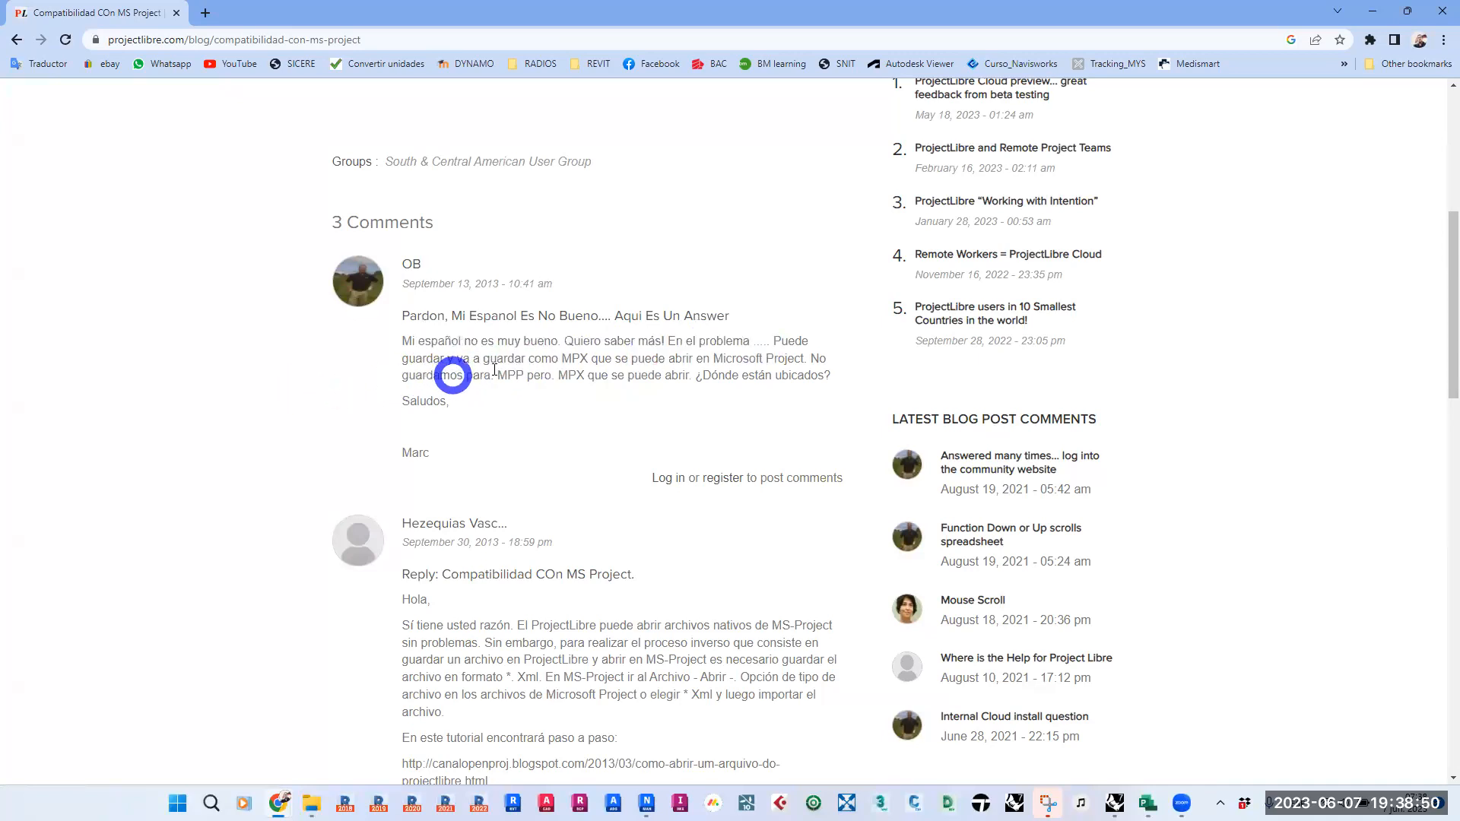
pyautogui.scroll(-5, 259, 449)
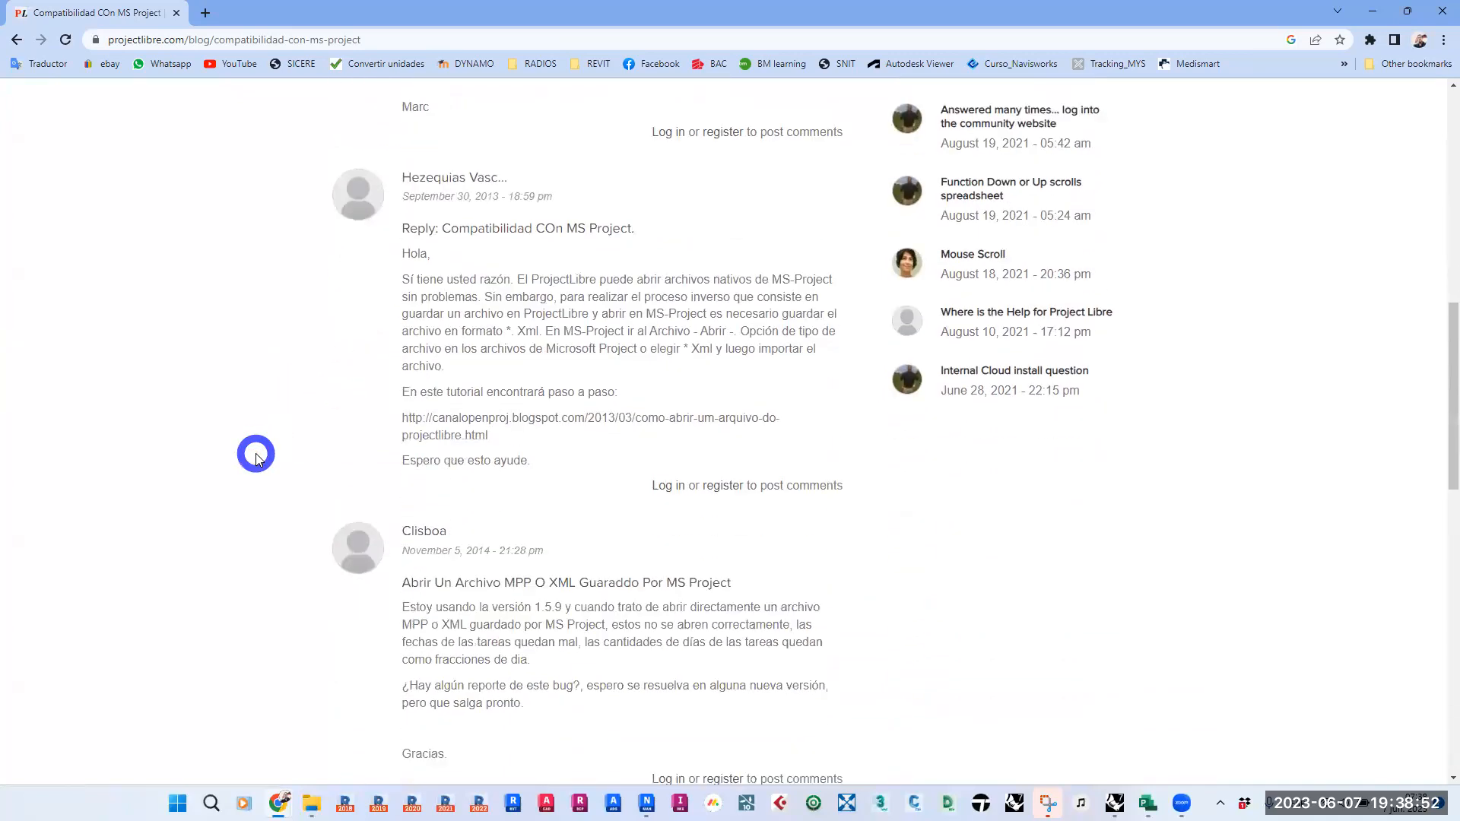
pyautogui.scroll(-3, 256, 456)
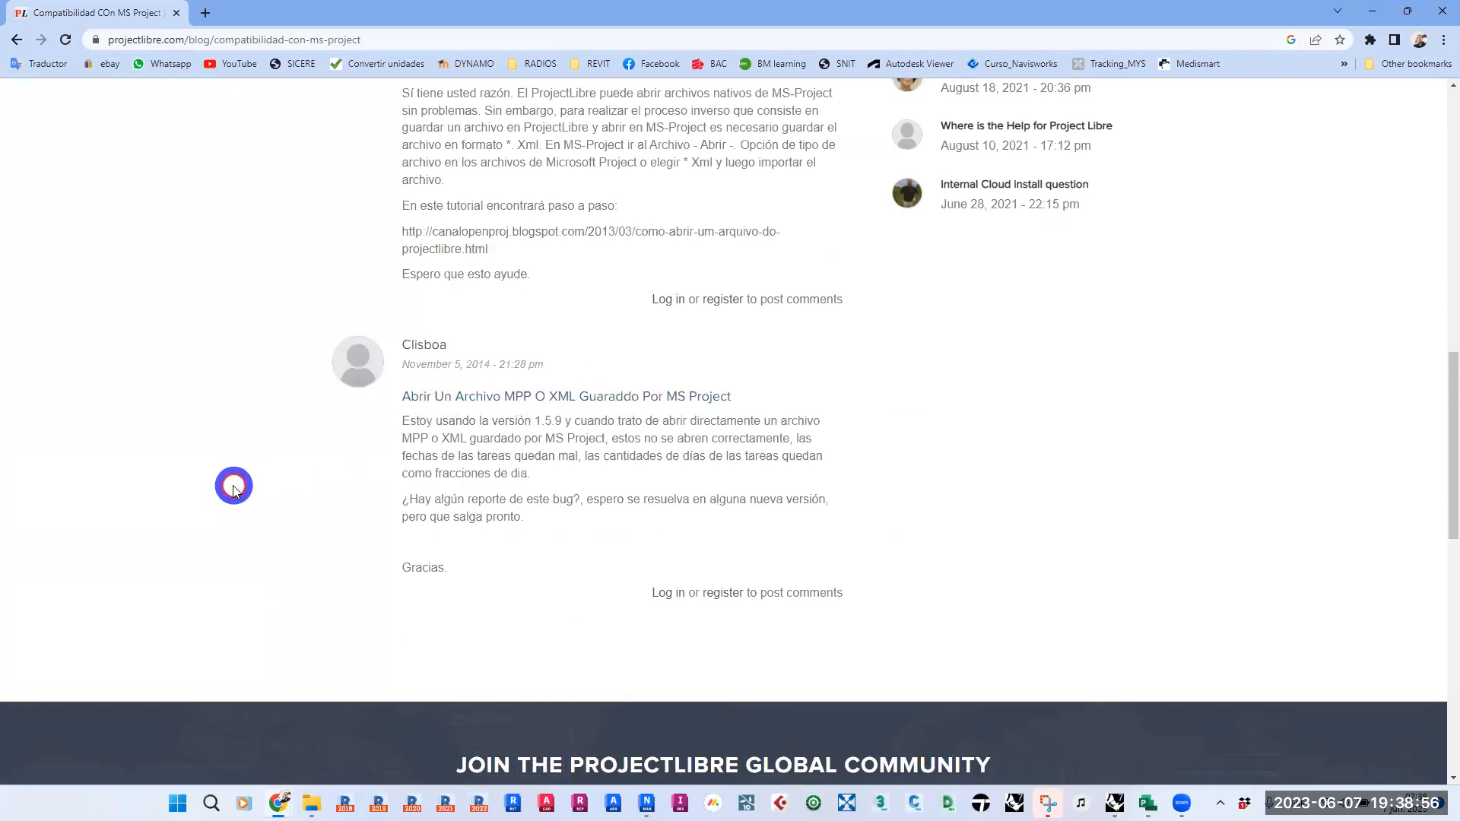
pyautogui.scroll(15, 235, 485)
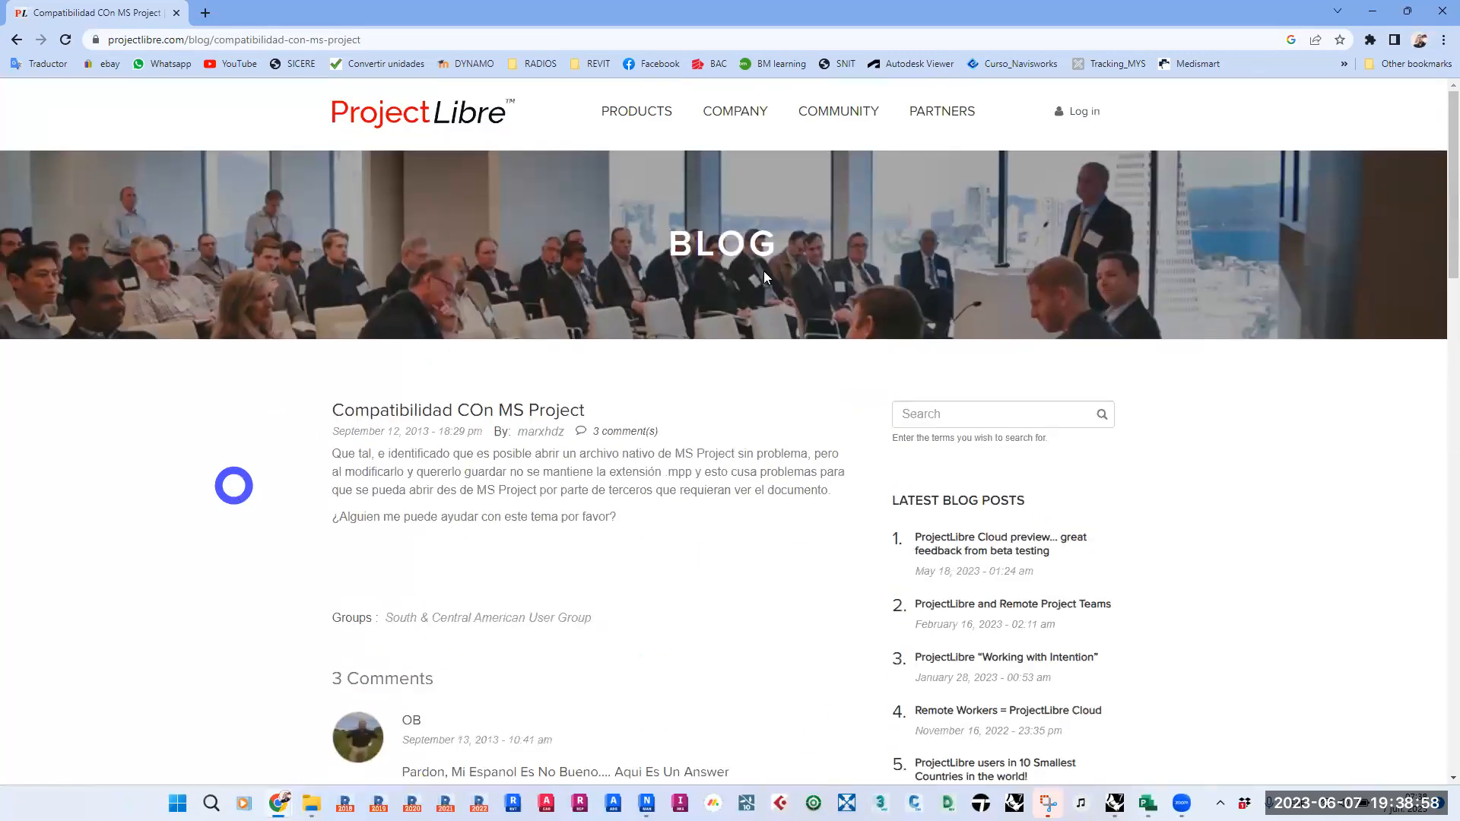
pyautogui.click(1372, 11)
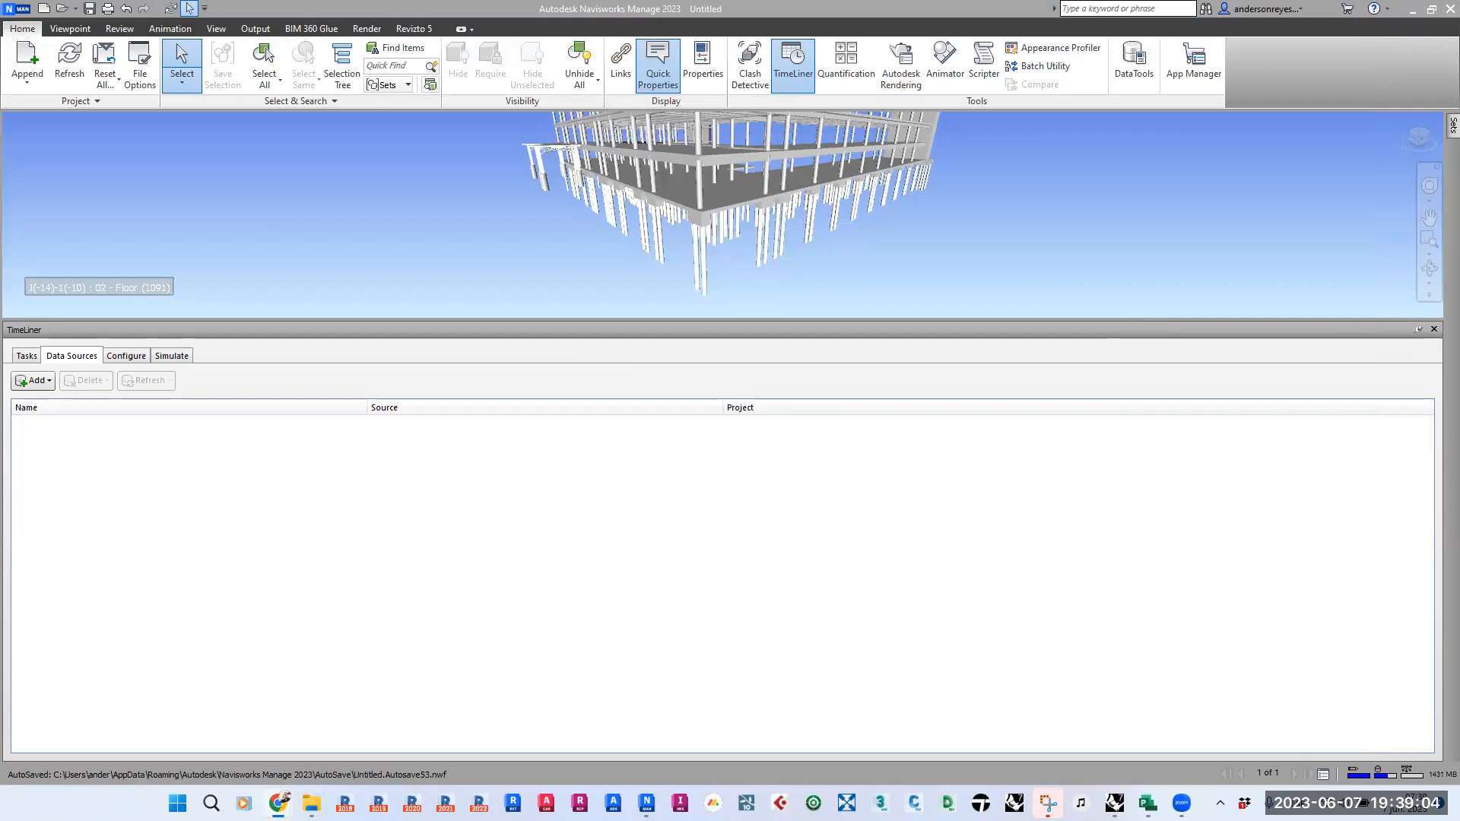
# - Check the import formats offered for a new TimeLiner data source, including CSV and Microsoft Project
pyautogui.click(47, 380)
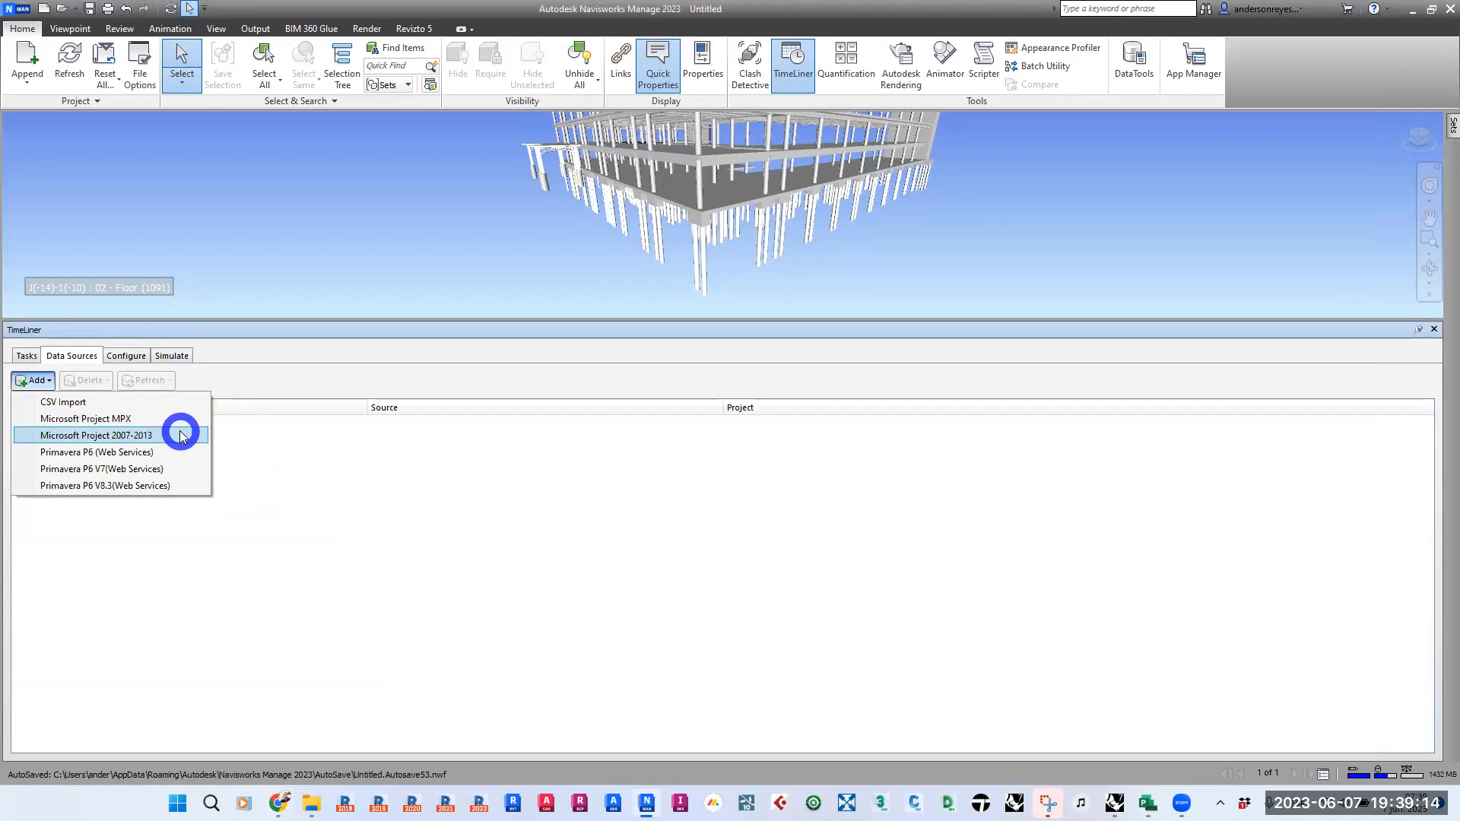
pyautogui.click(445, 497)
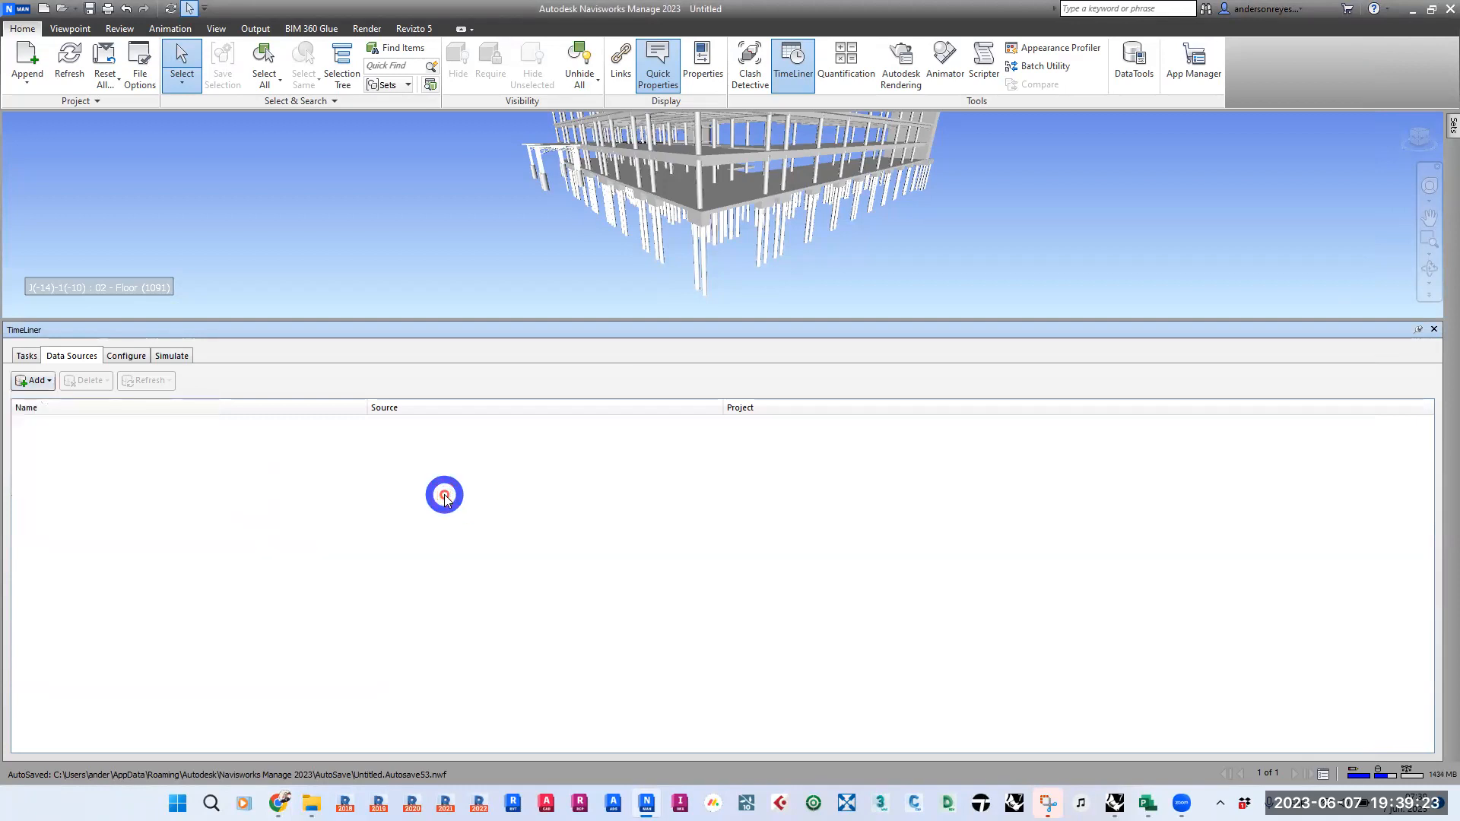
pyautogui.click(42, 381)
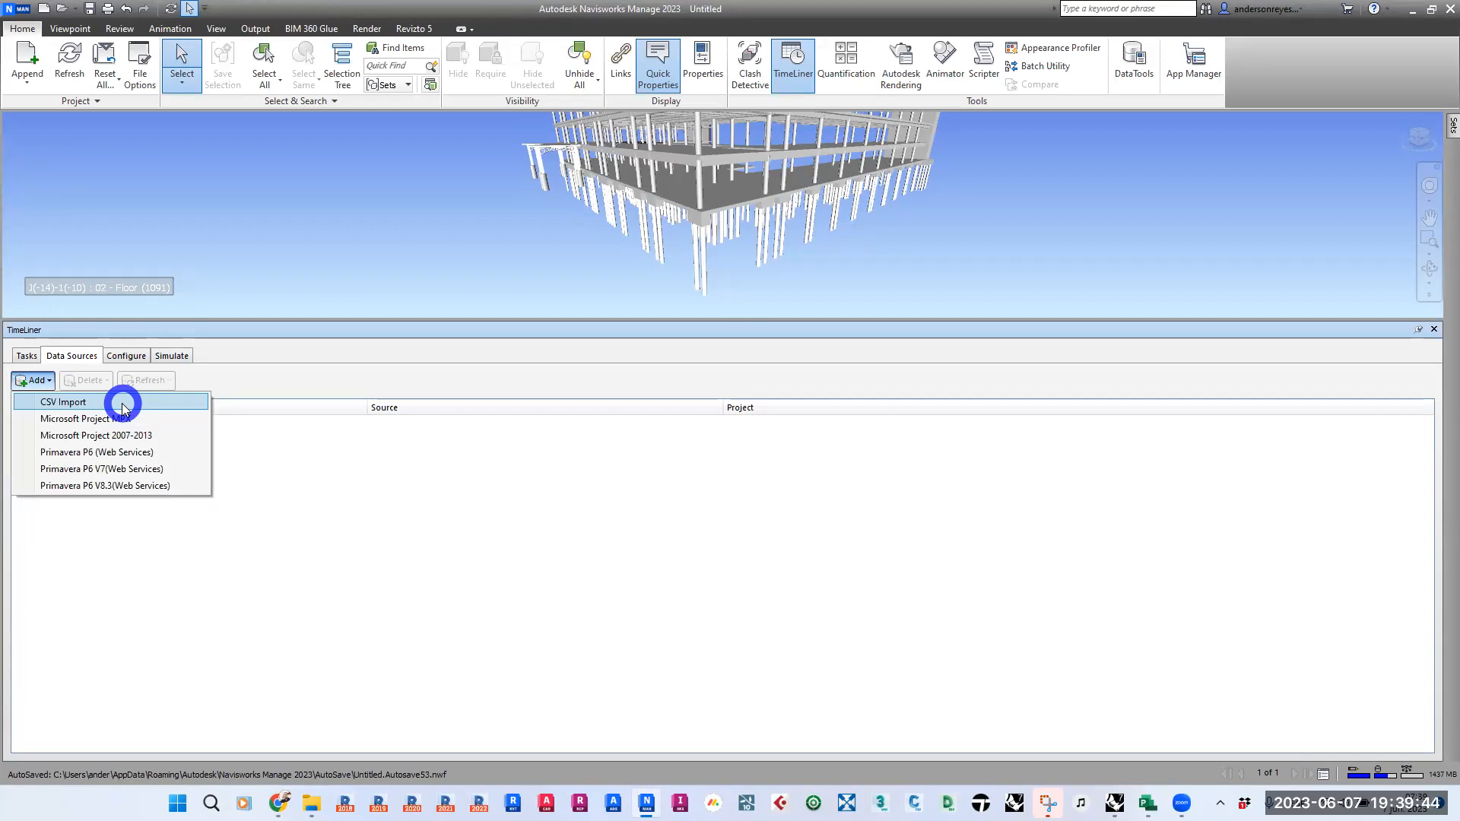
# - Look over the 221027_Cronograma Obra Gris schedule in Microsoft Project and return to Navisworks
pyautogui.click(472, 558)
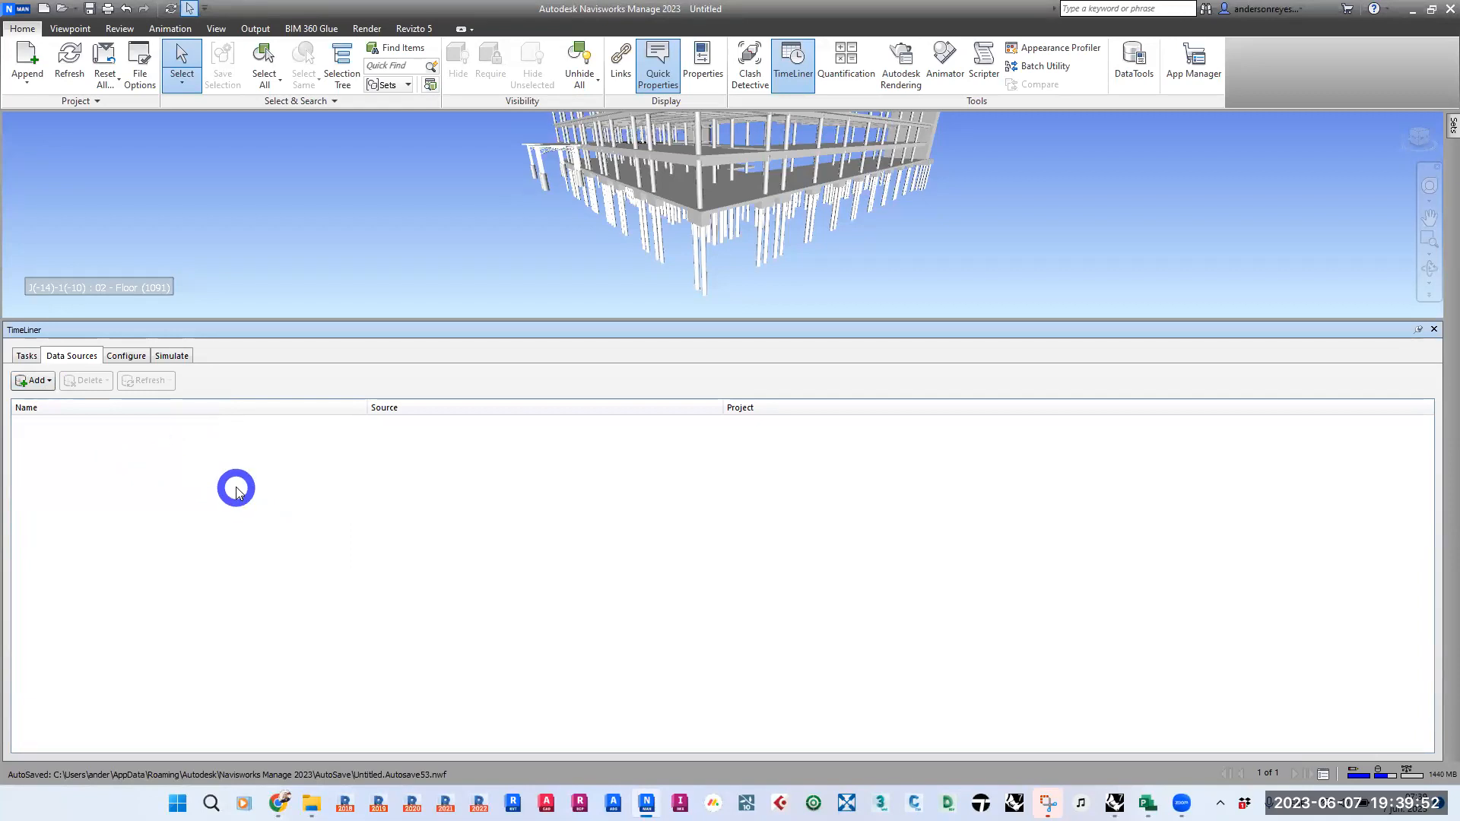
pyautogui.click(1147, 803)
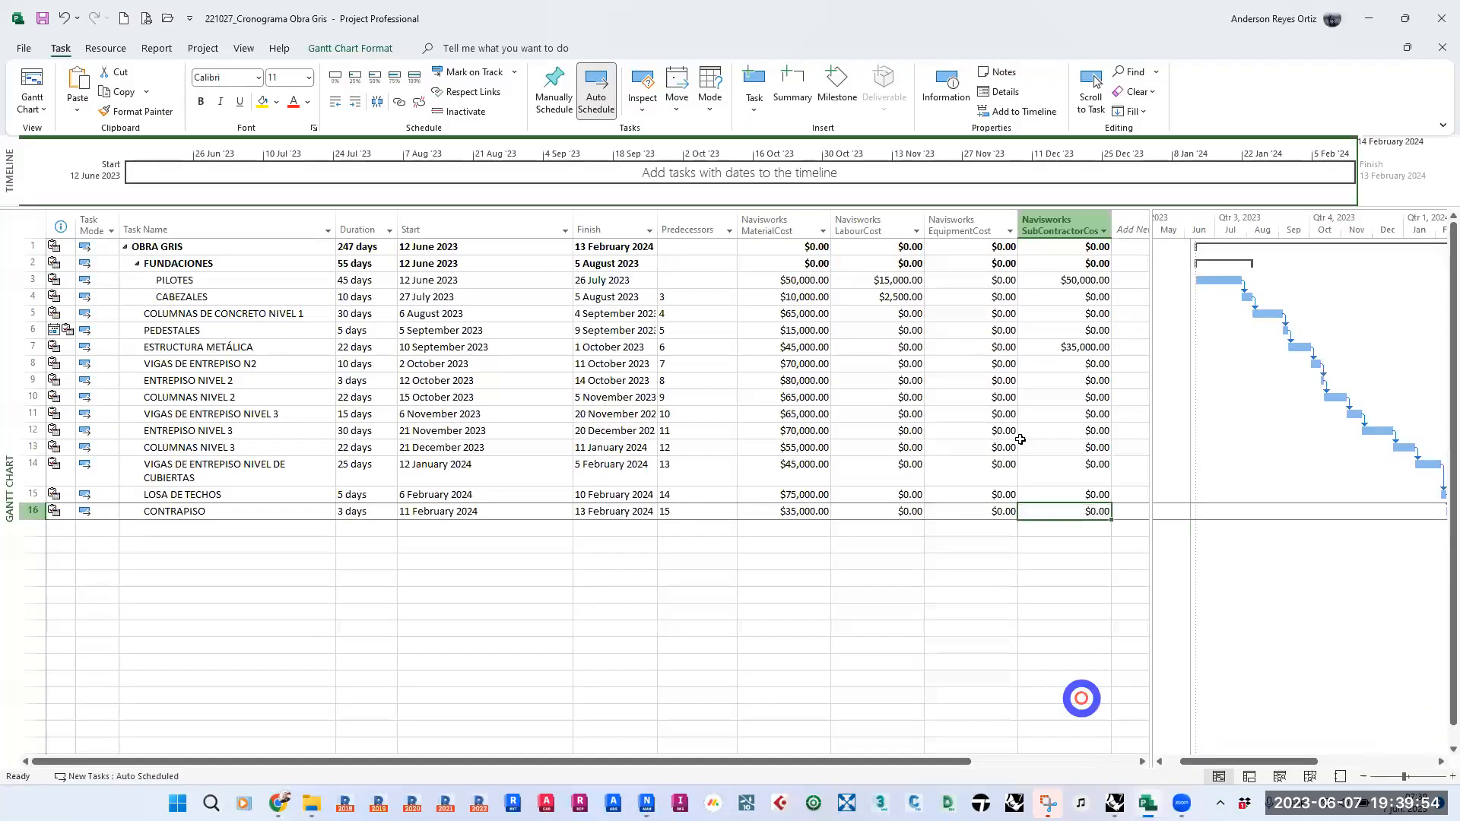
pyautogui.click(1404, 18)
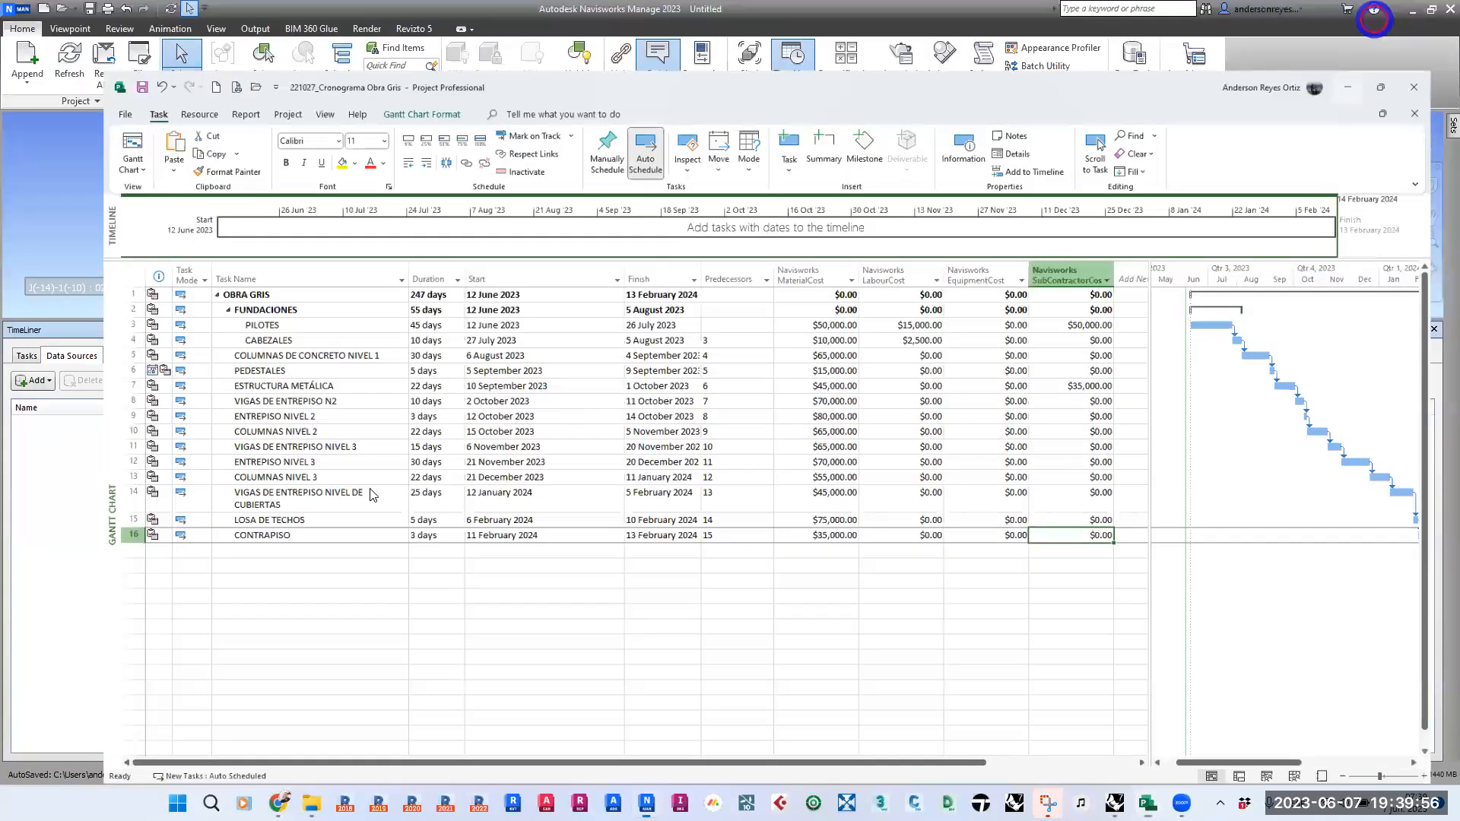
pyautogui.click(1372, 18)
# - Add a Microsoft Project 2007-2013 data source using the 221027_Cronograma Obra Gris file from the Cronograma folder
pyautogui.click(40, 380)
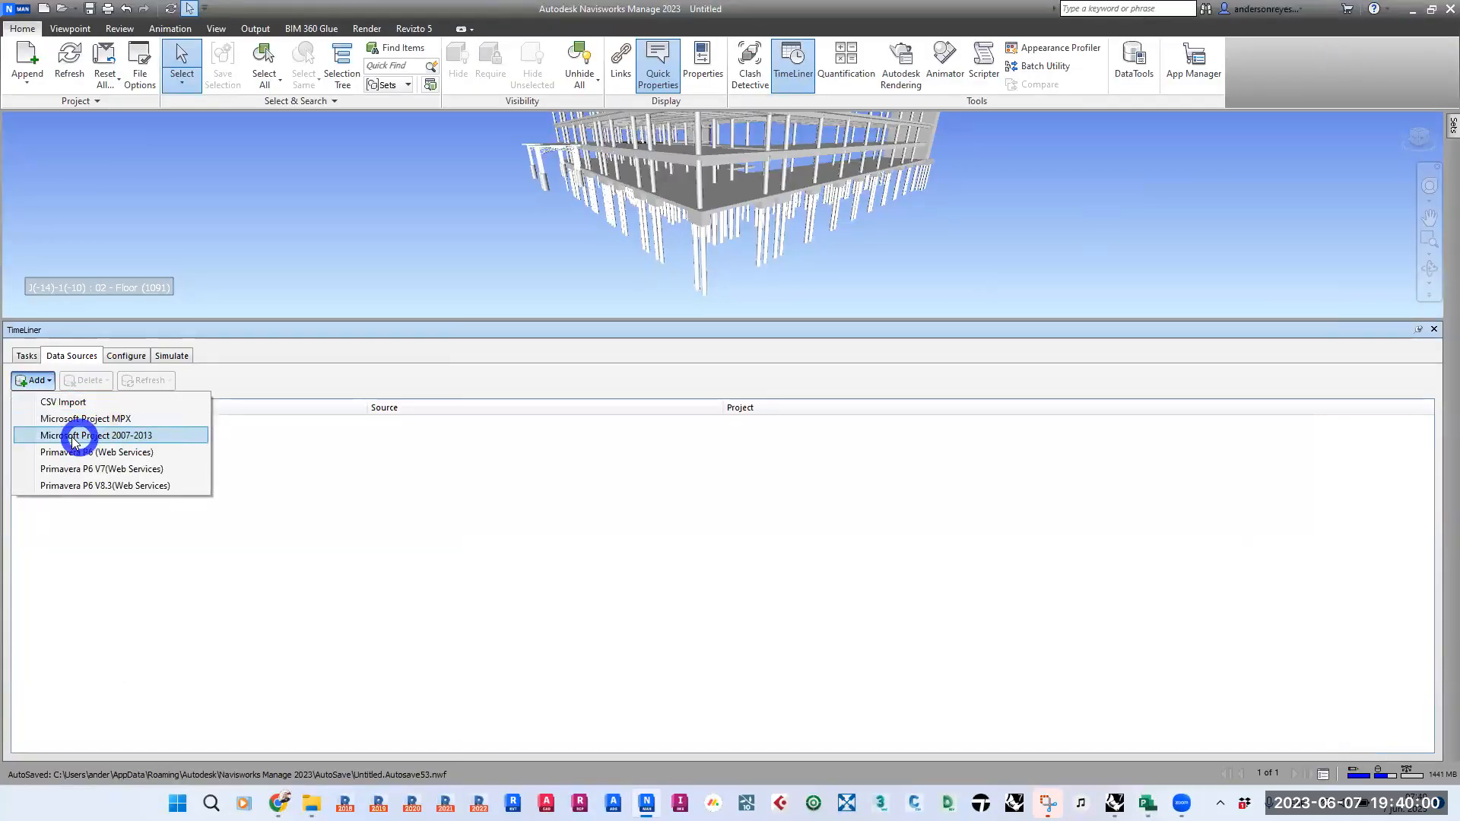
pyautogui.click(164, 443)
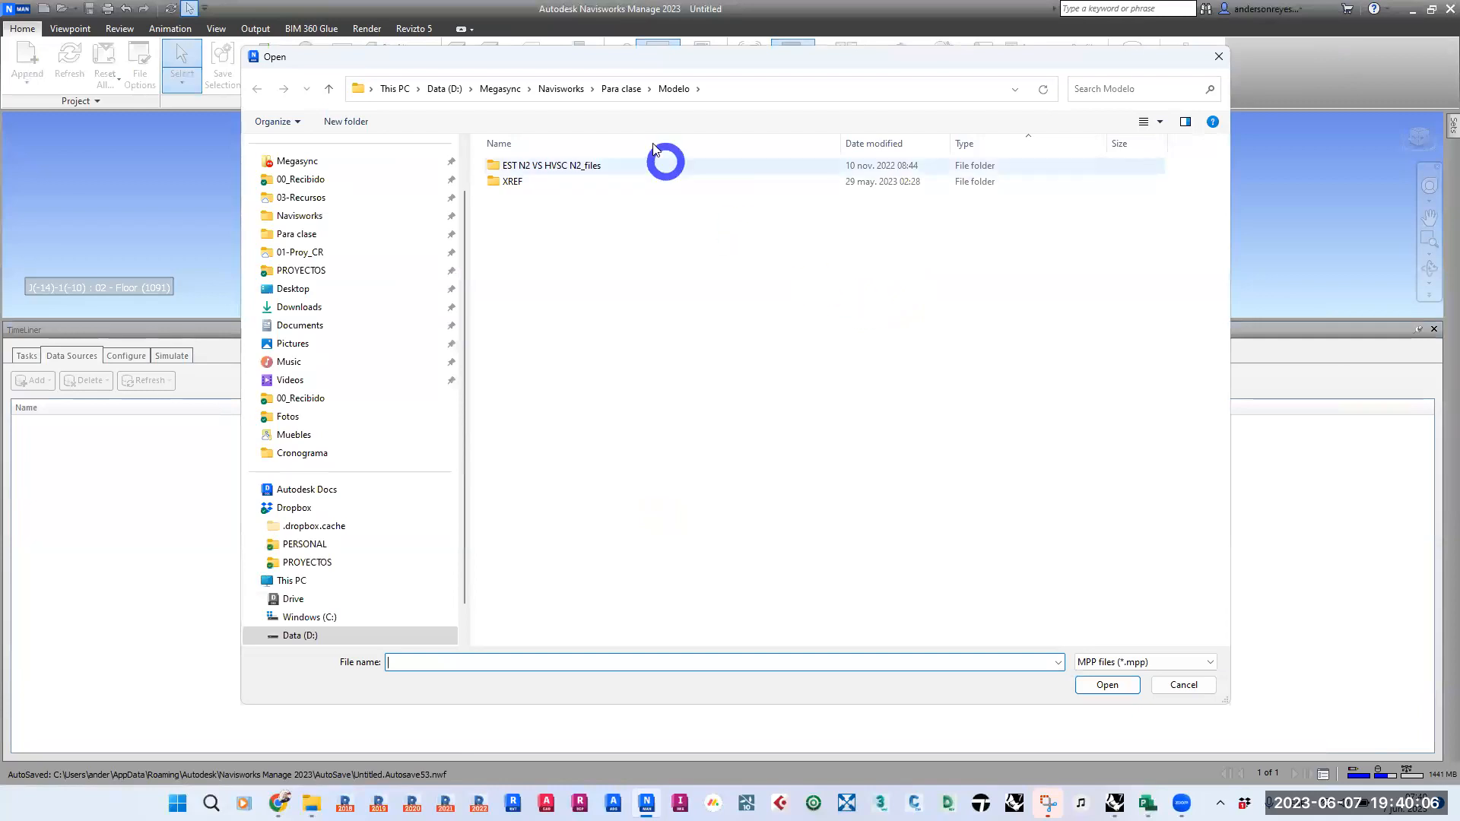
pyautogui.click(621, 89)
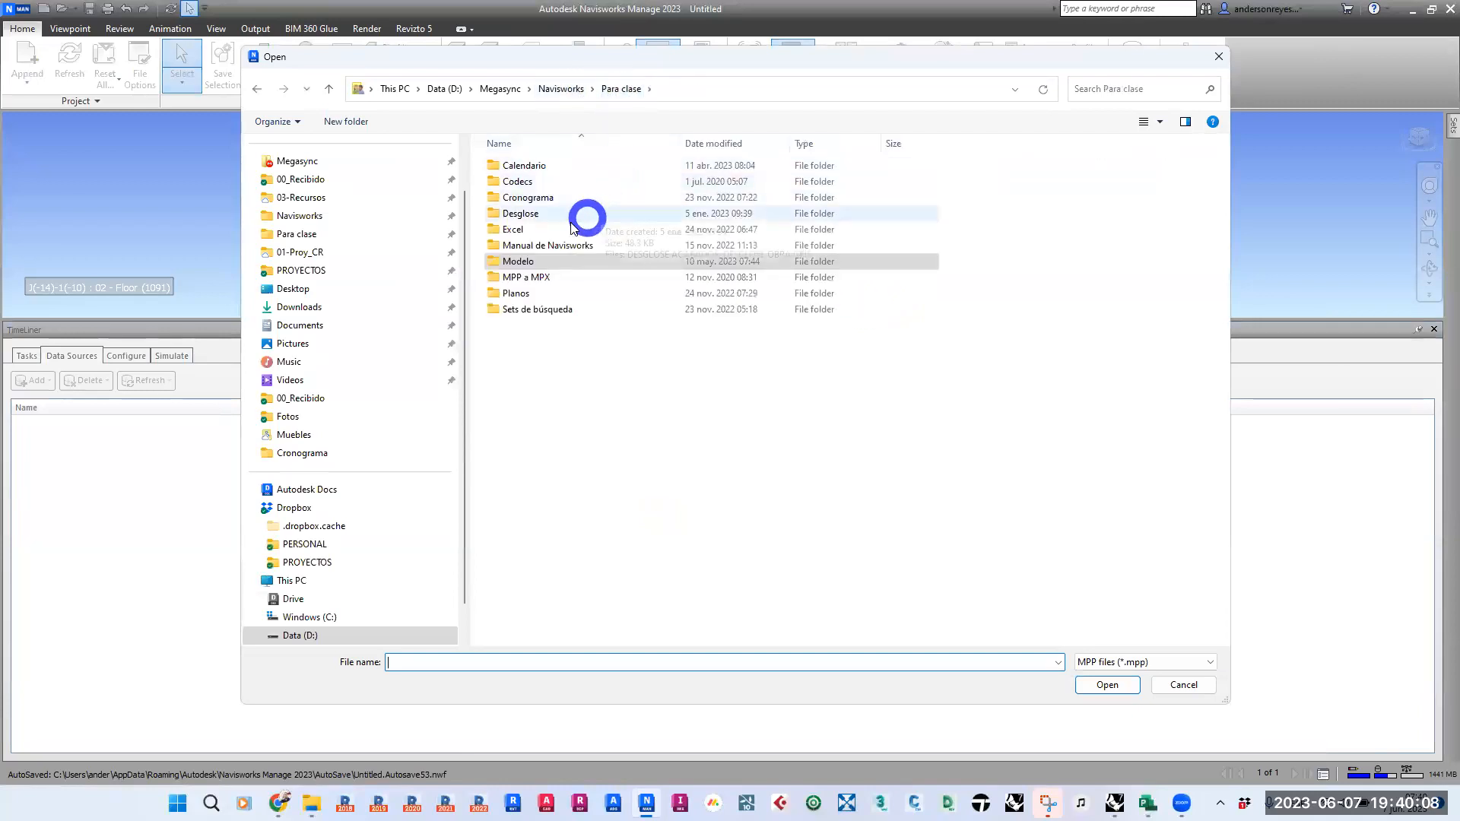
pyautogui.doubleClick(531, 198)
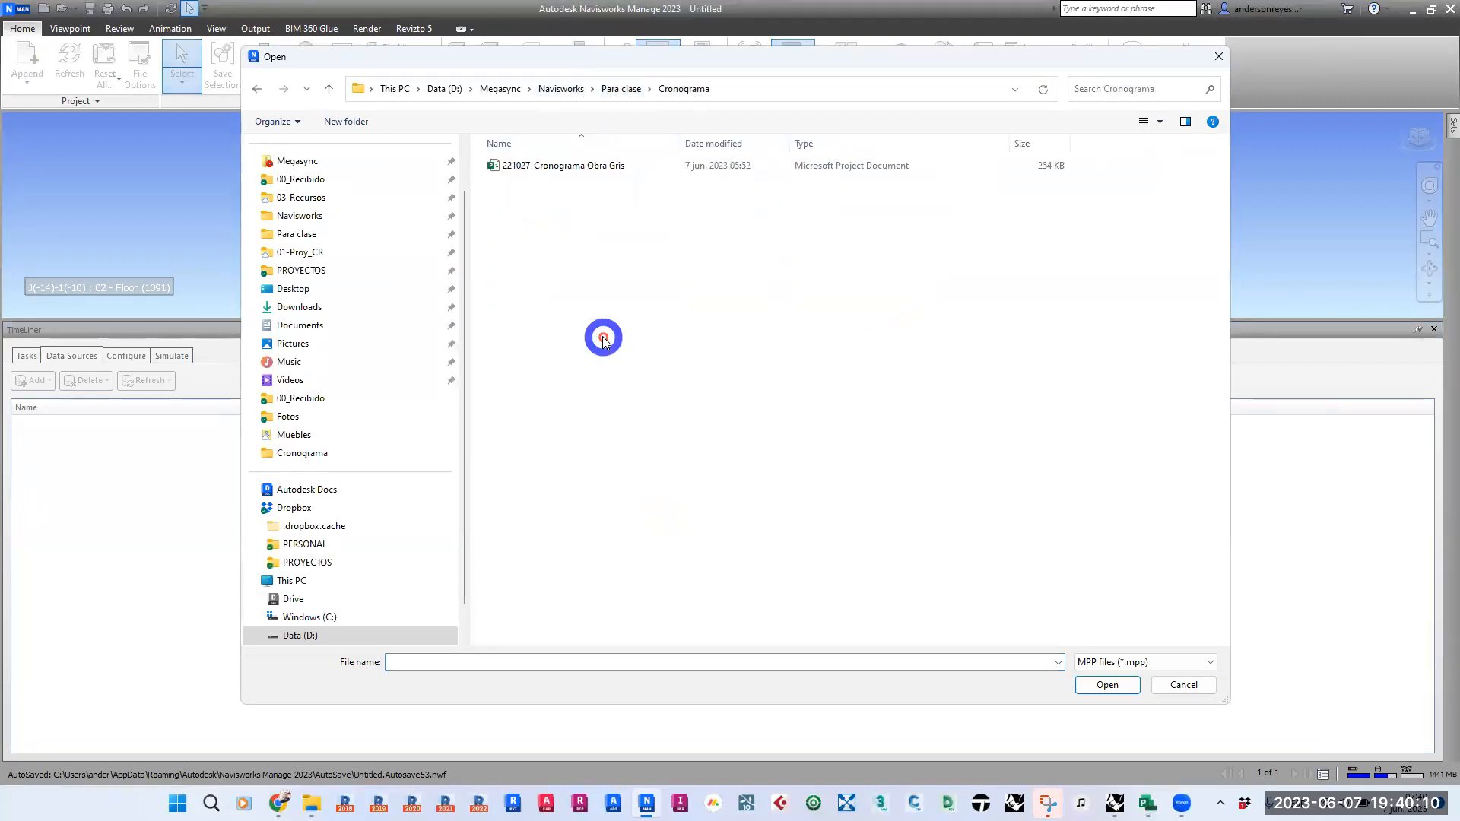
pyautogui.click(558, 165)
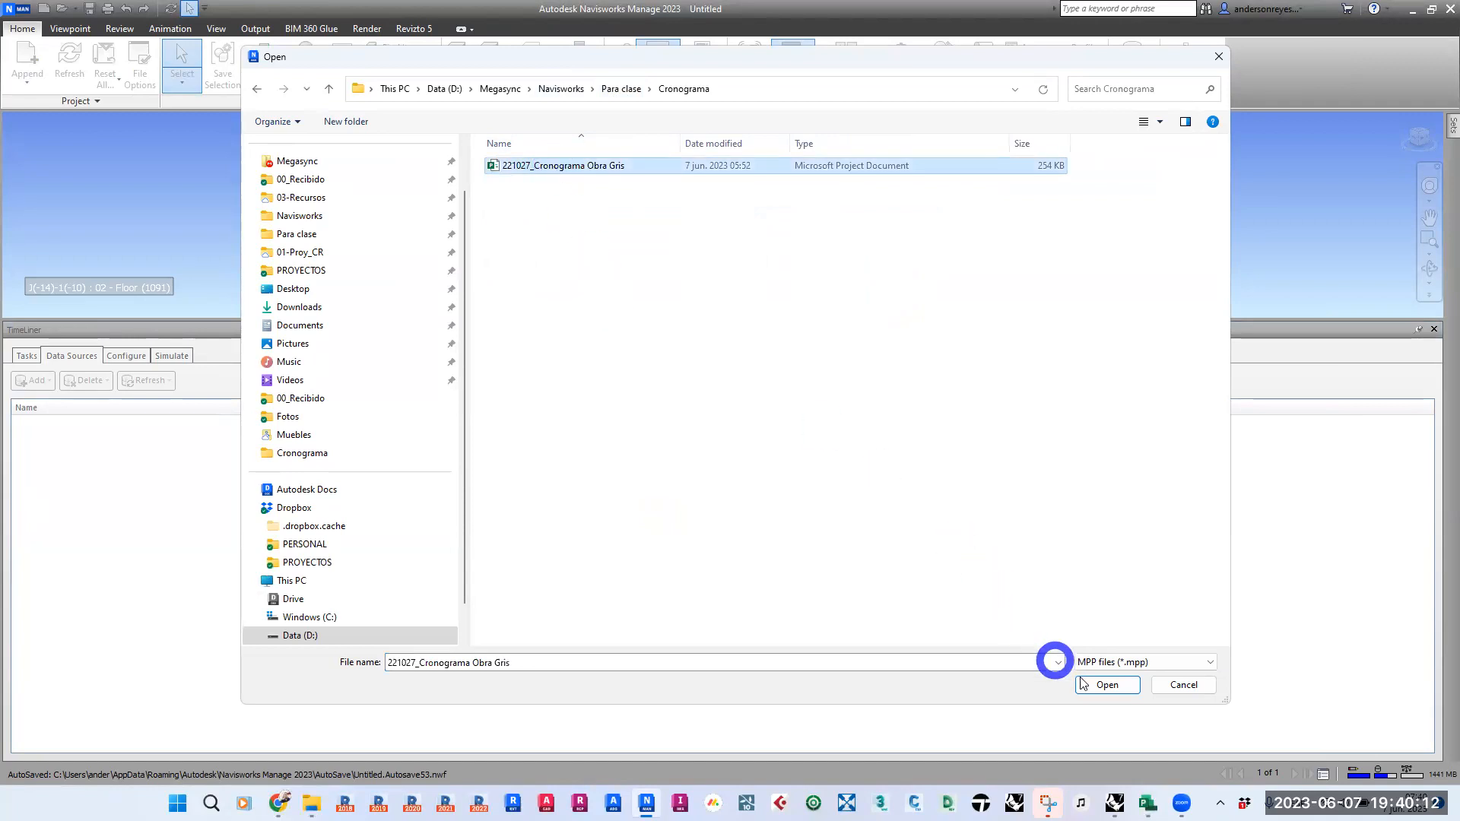
pyautogui.click(1106, 685)
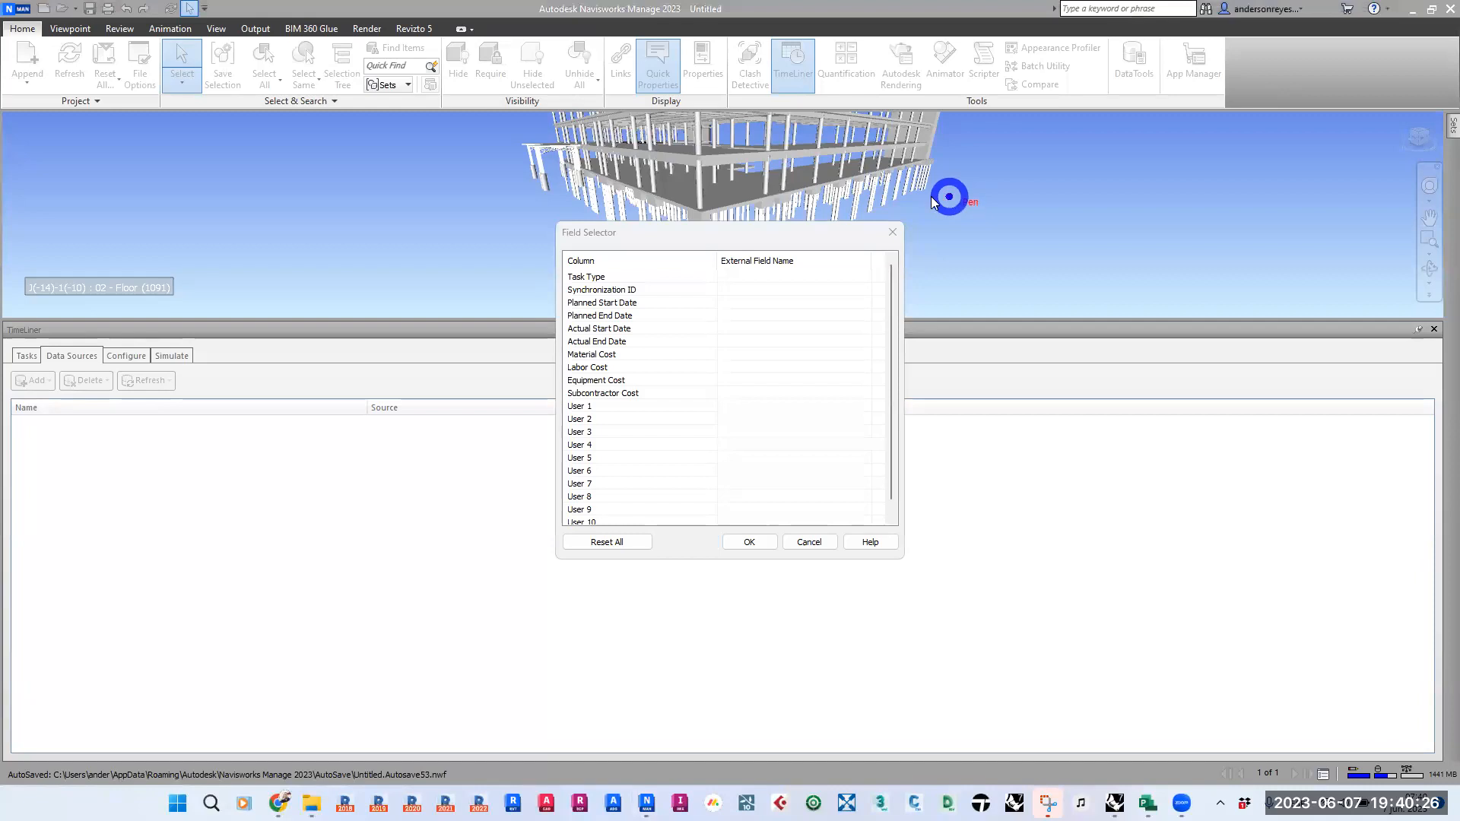
pyautogui.moveTo(815, 196)
pyautogui.mouseDown()
pyautogui.moveTo(818, 313)
pyautogui.moveTo(795, 319)
pyautogui.moveTo(833, 333)
pyautogui.moveTo(795, 329)
pyautogui.moveTo(844, 318)
pyautogui.mouseUp()
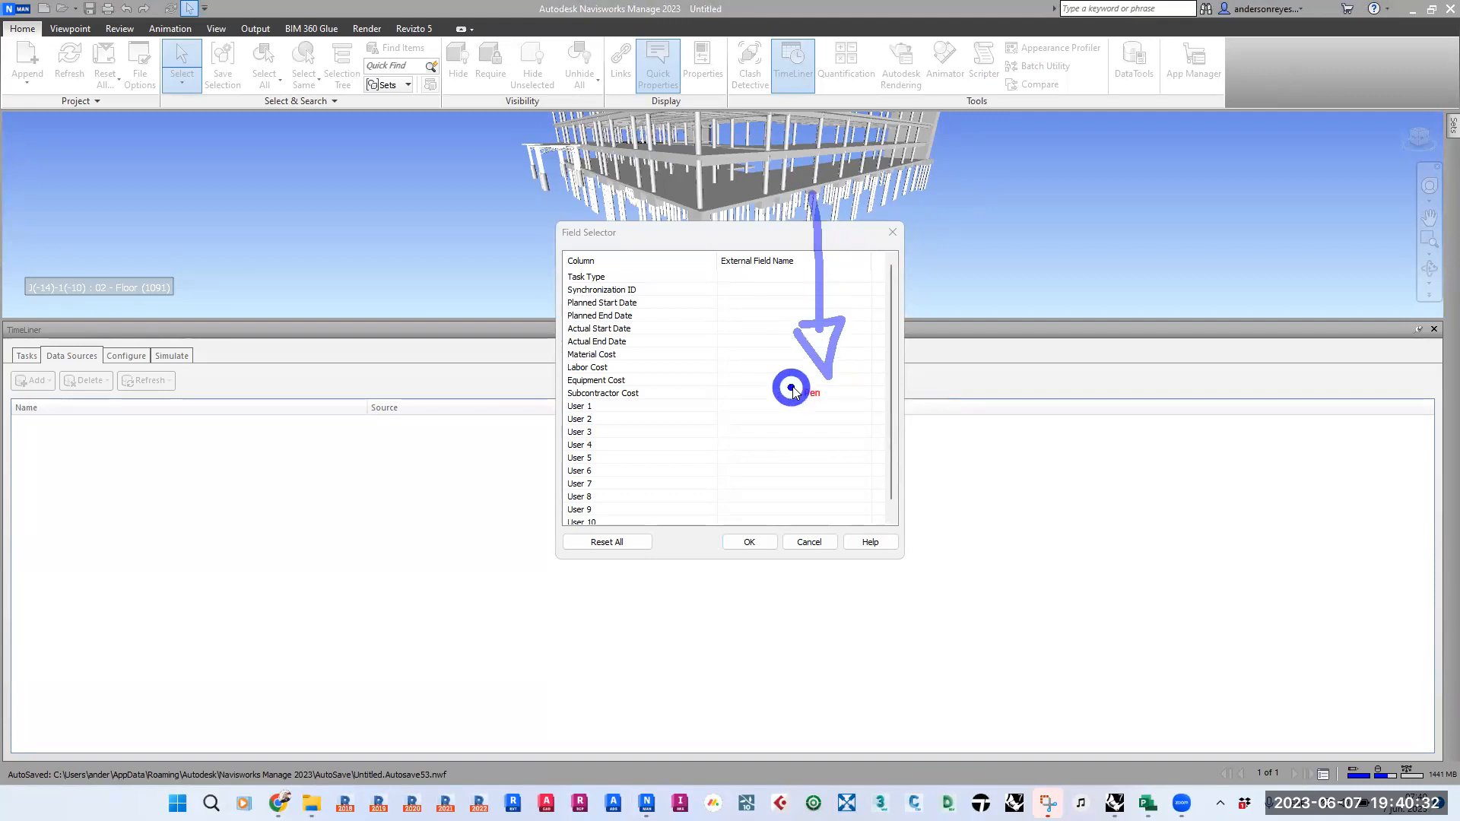
pyautogui.moveTo(811, 215)
pyautogui.mouseDown()
pyautogui.moveTo(637, 160)
pyautogui.moveTo(616, 226)
pyautogui.moveTo(651, 222)
pyautogui.moveTo(642, 301)
pyautogui.moveTo(616, 228)
pyautogui.mouseUp()
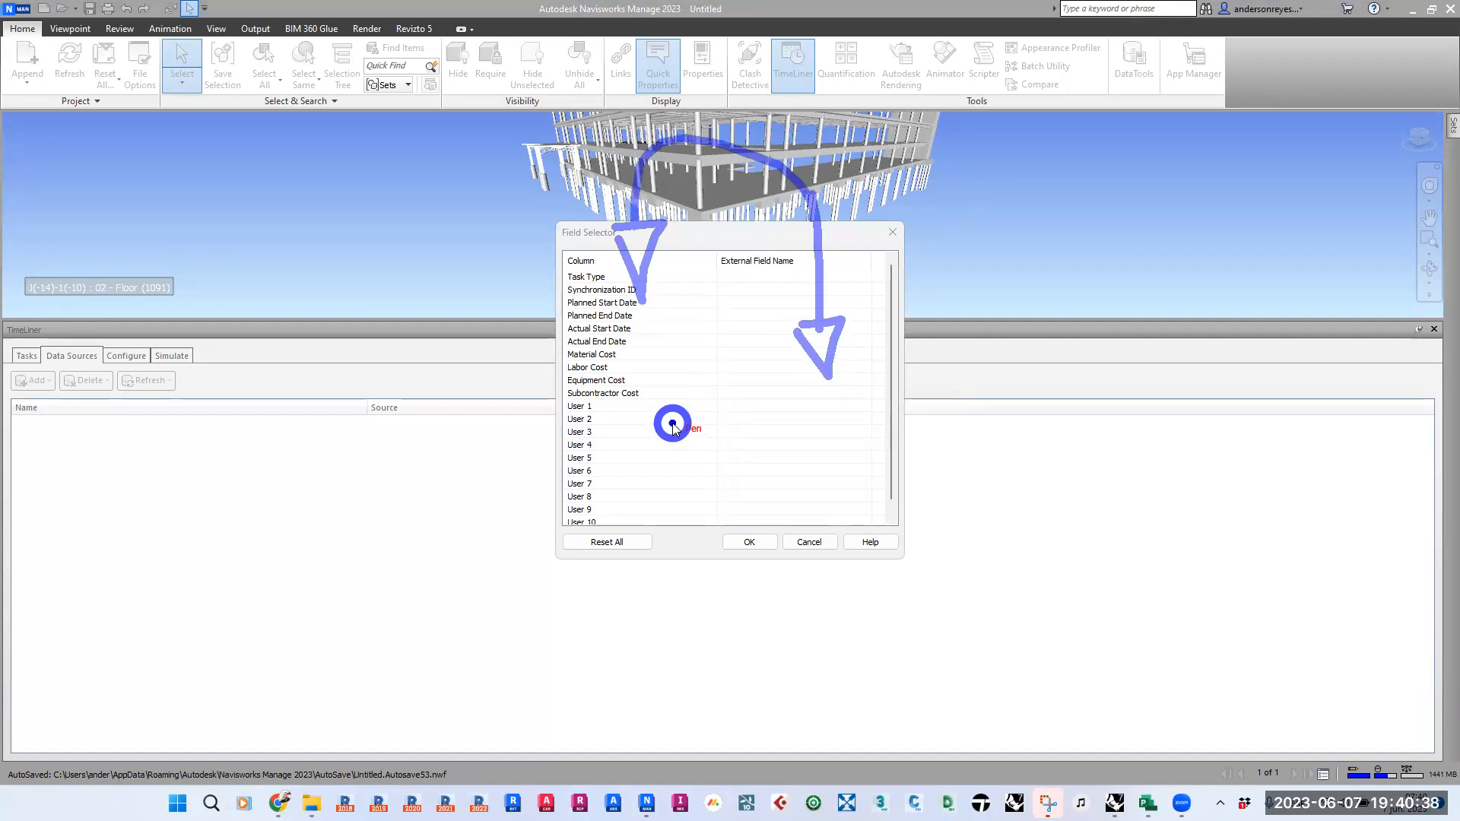
pyautogui.moveTo(501, 353)
pyautogui.mouseDown()
pyautogui.moveTo(544, 352)
pyautogui.moveTo(548, 375)
pyautogui.mouseUp()
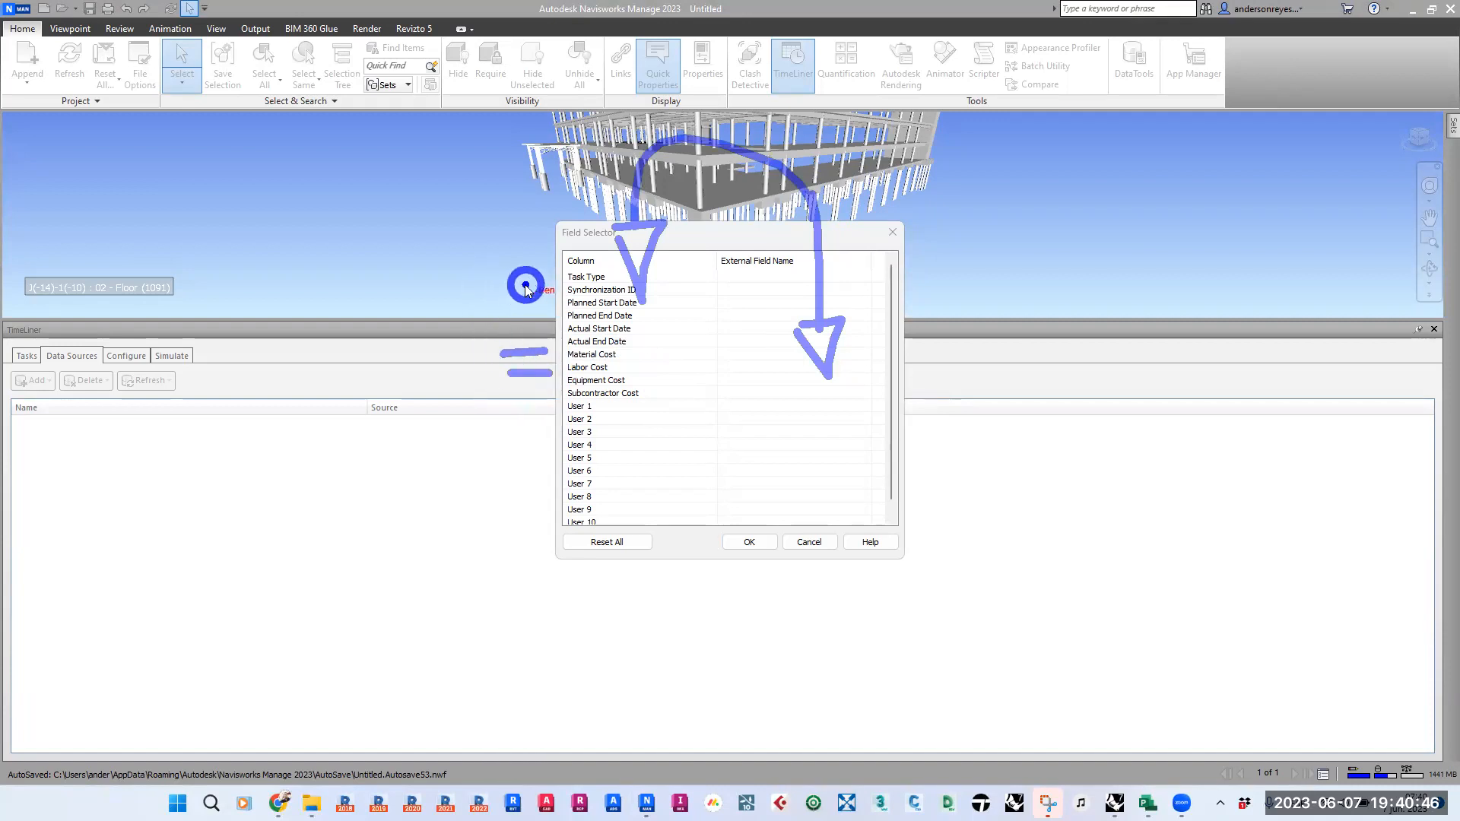
pyautogui.press('Escape')
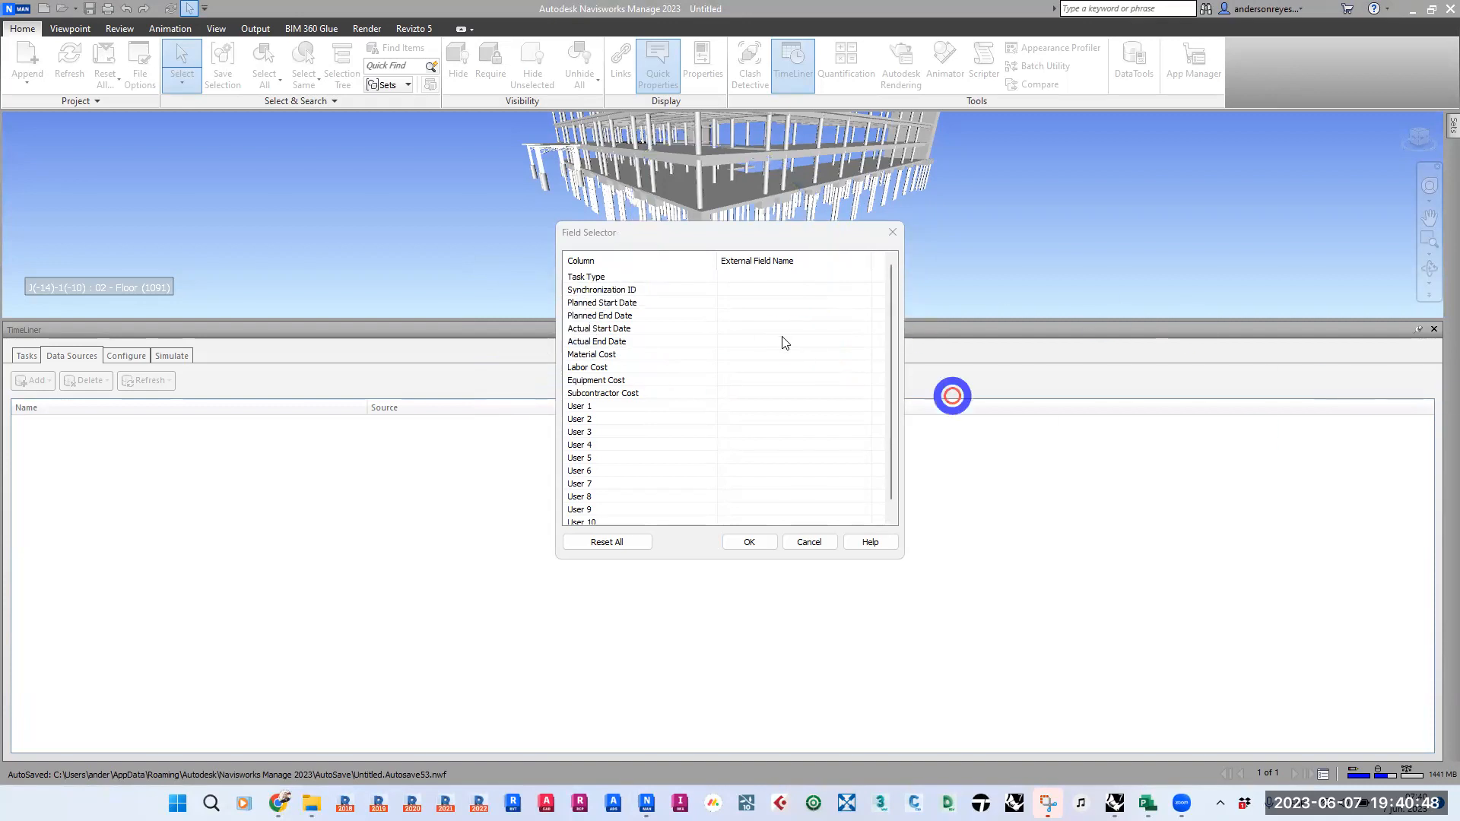
# - Map Synchronization ID to the external field ID and Planned Start Date to Start
pyautogui.click(659, 296)
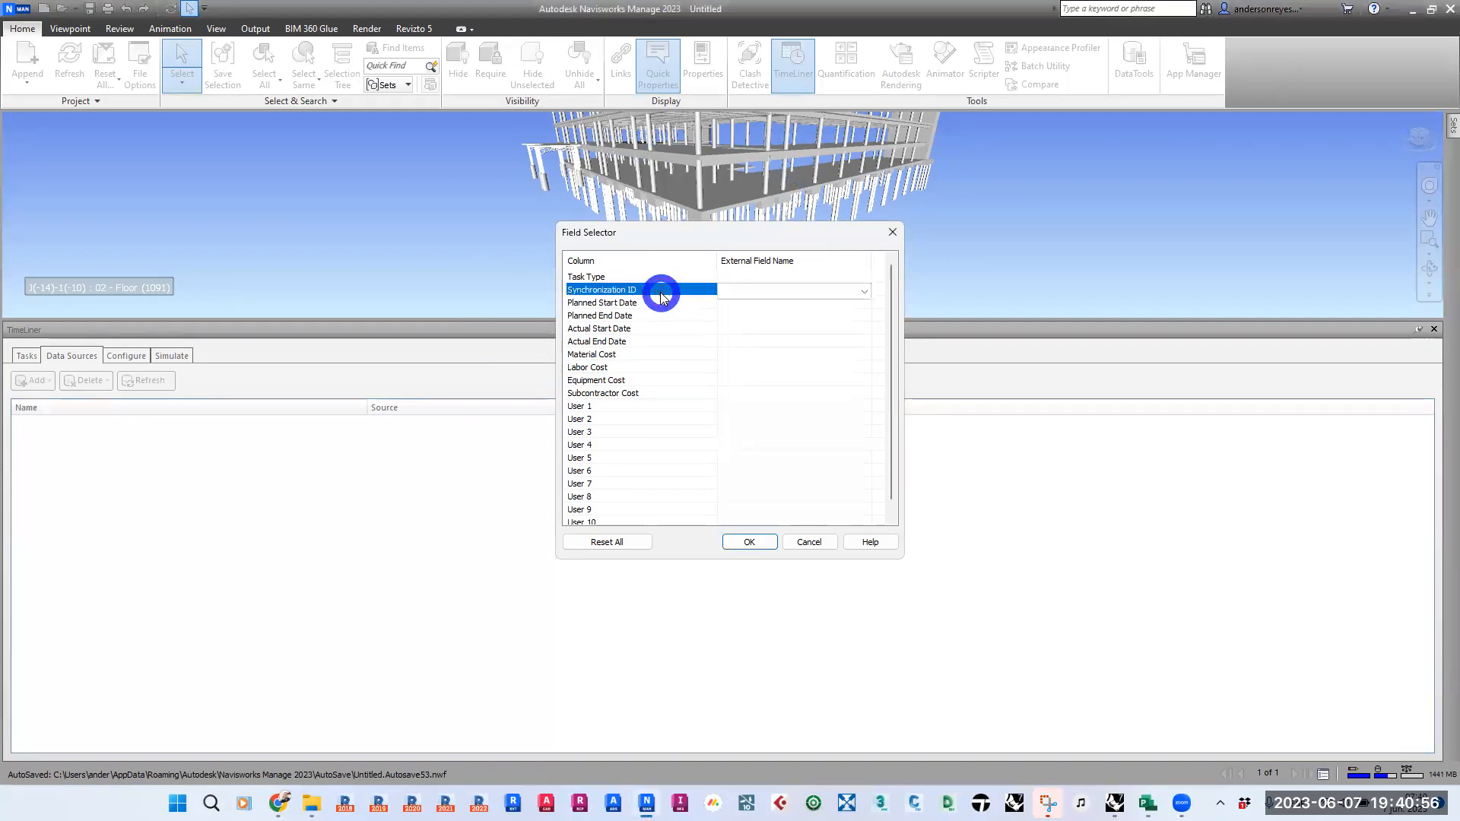
pyautogui.click(765, 296)
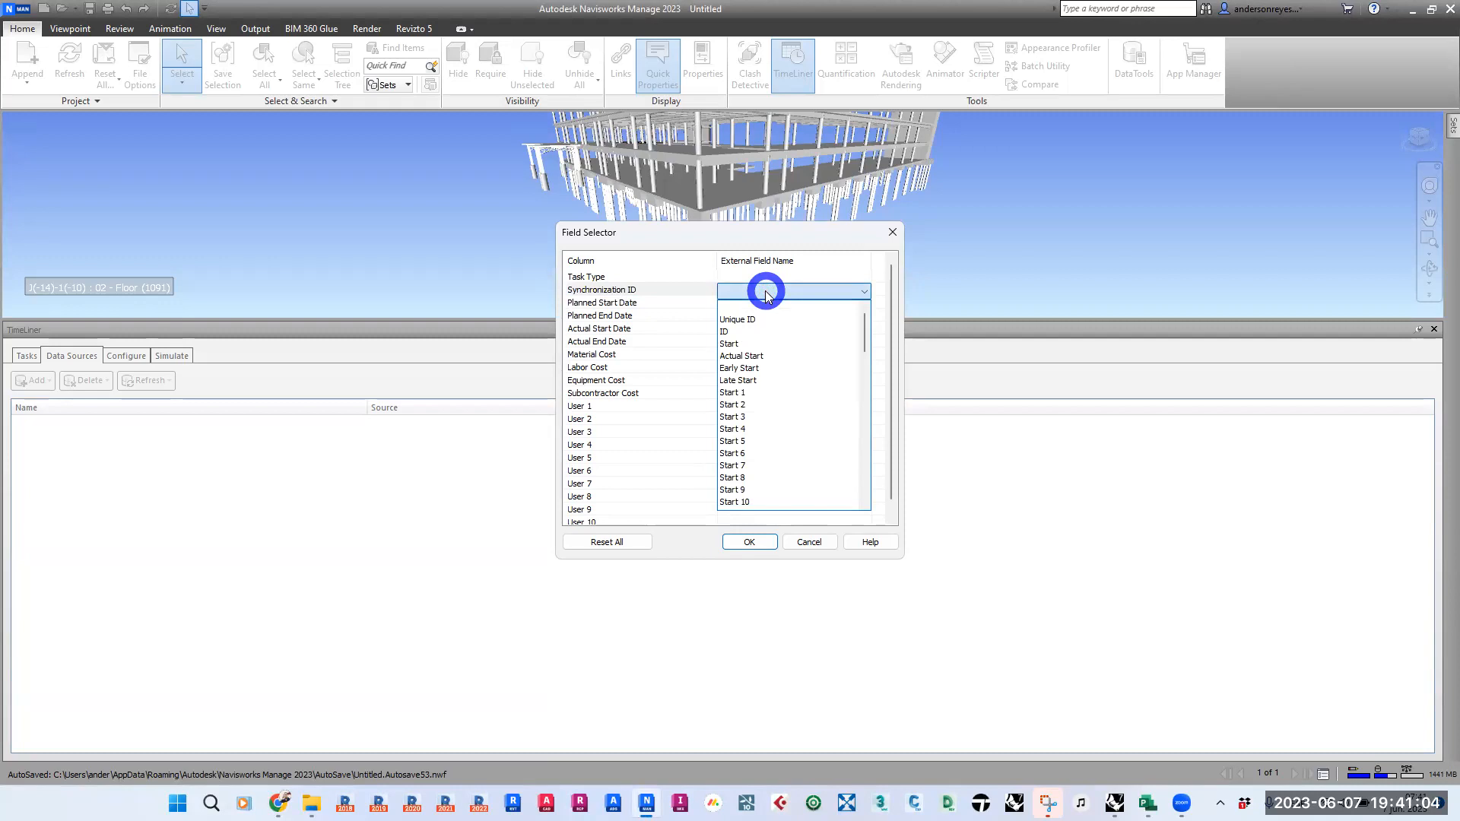
pyautogui.click(728, 335)
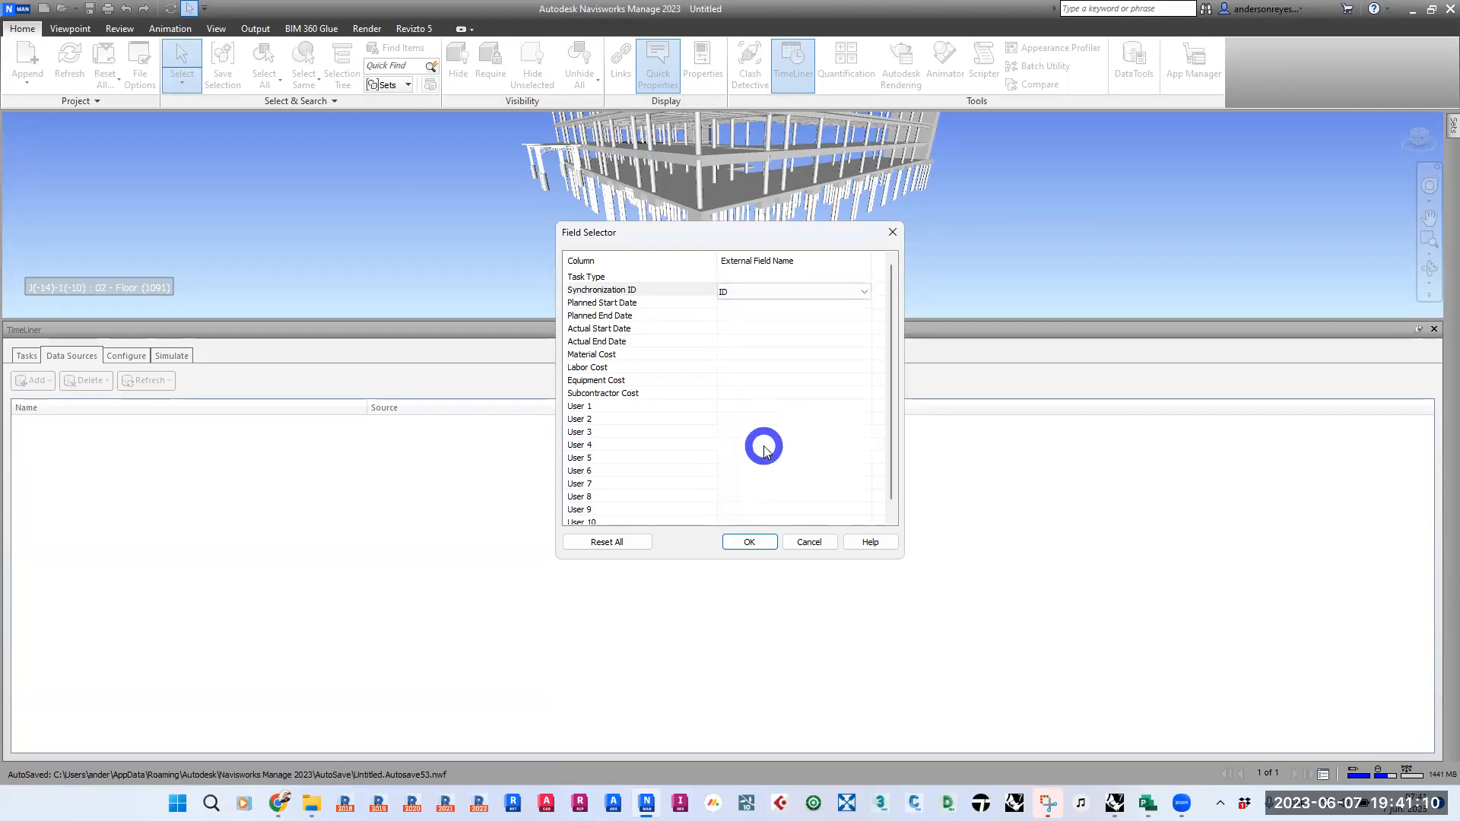
pyautogui.click(651, 301)
pyautogui.click(785, 304)
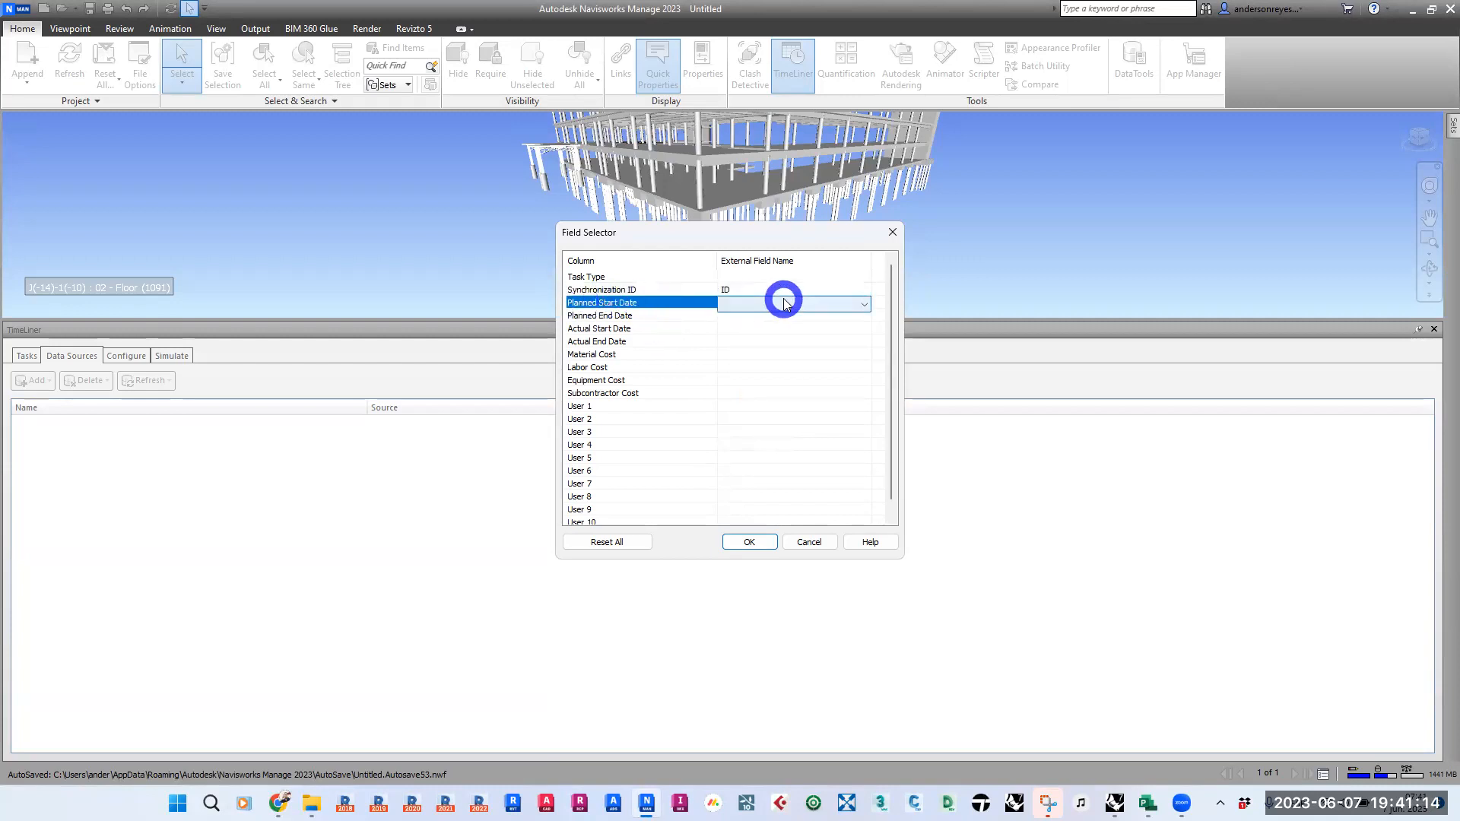
pyautogui.click(783, 303)
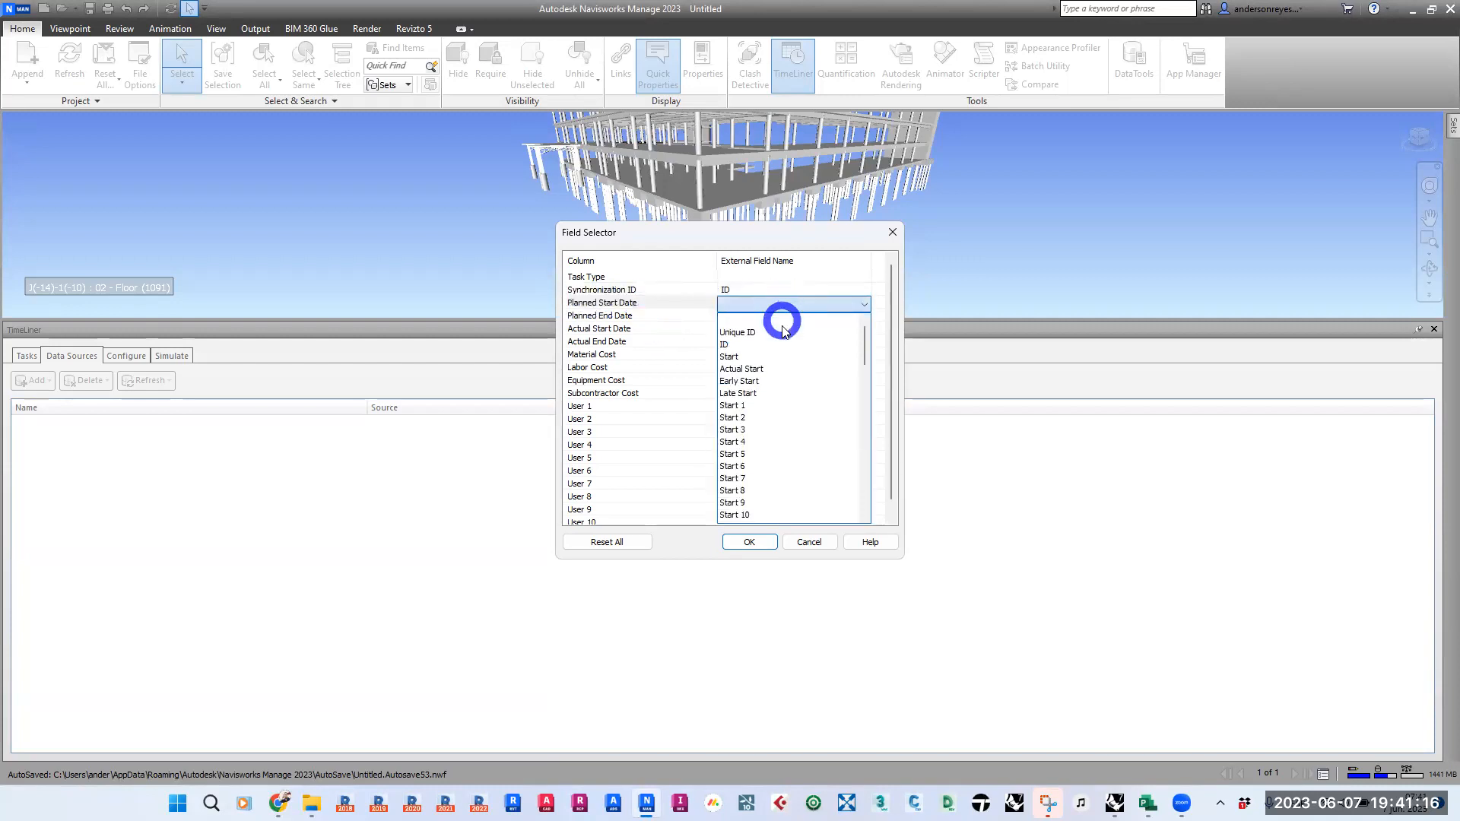
pyautogui.click(744, 357)
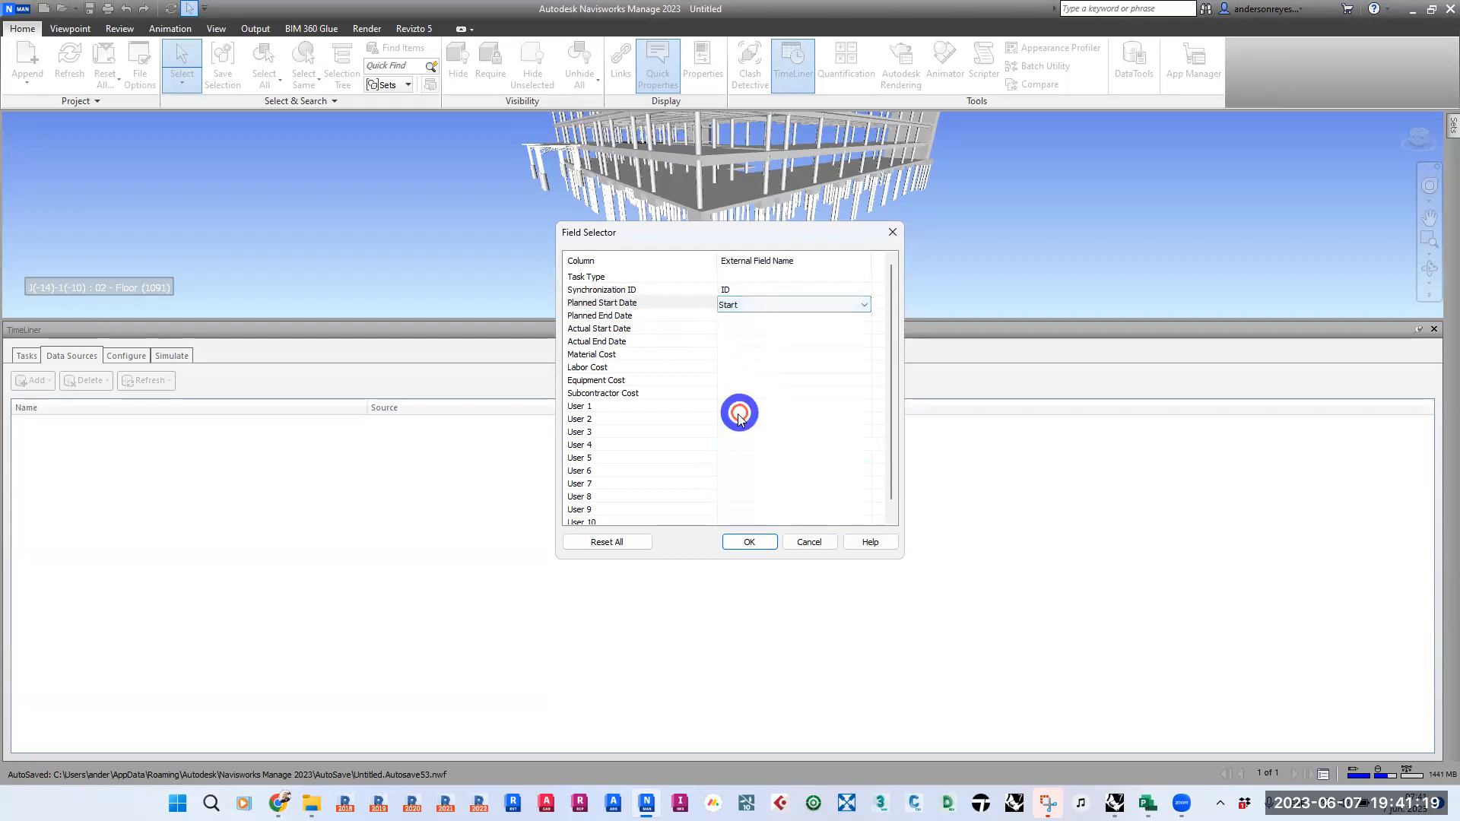
# - Map Planned End Date to the external field Finish
pyautogui.click(768, 318)
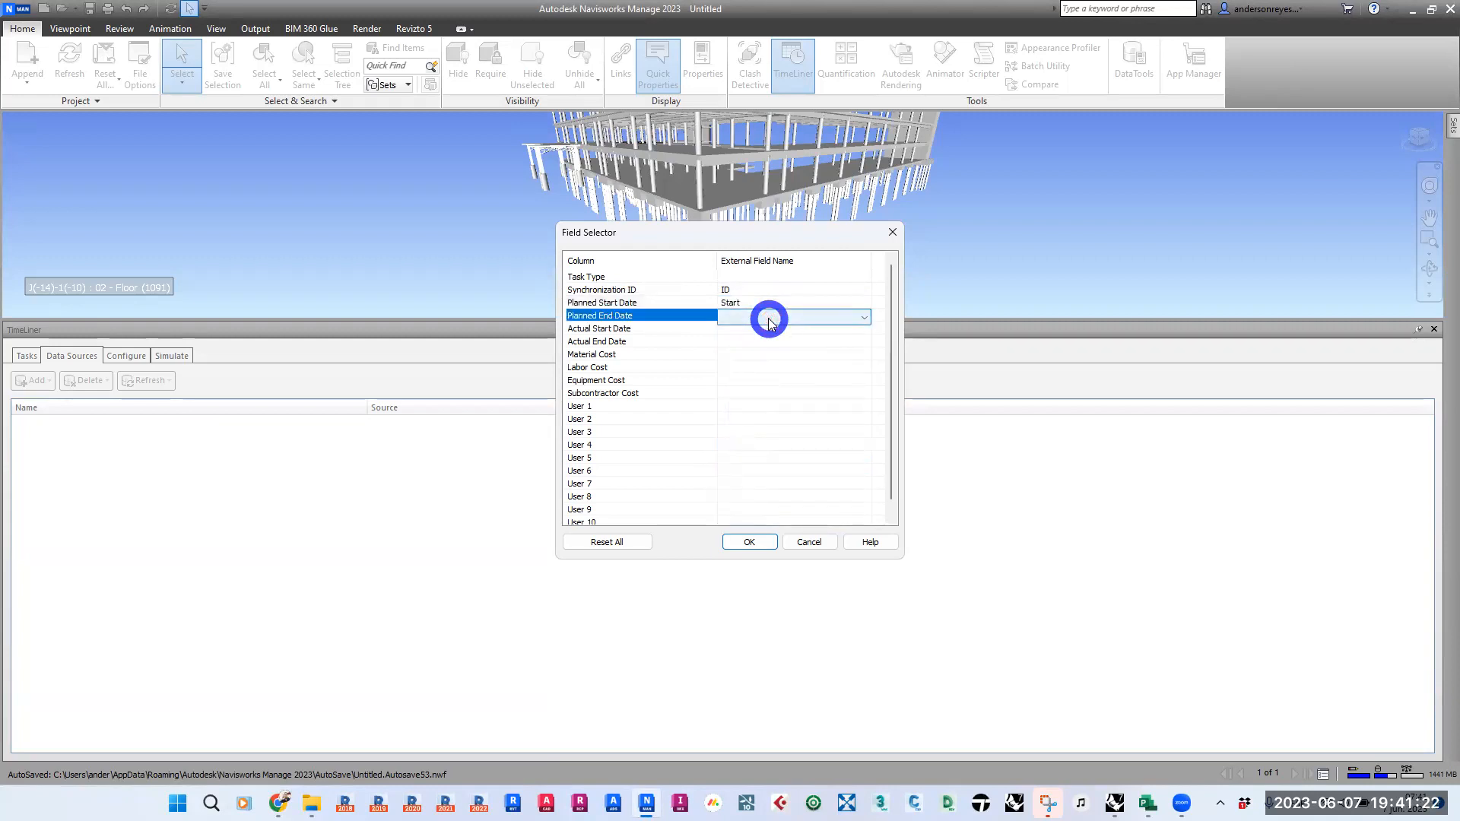
pyautogui.click(768, 319)
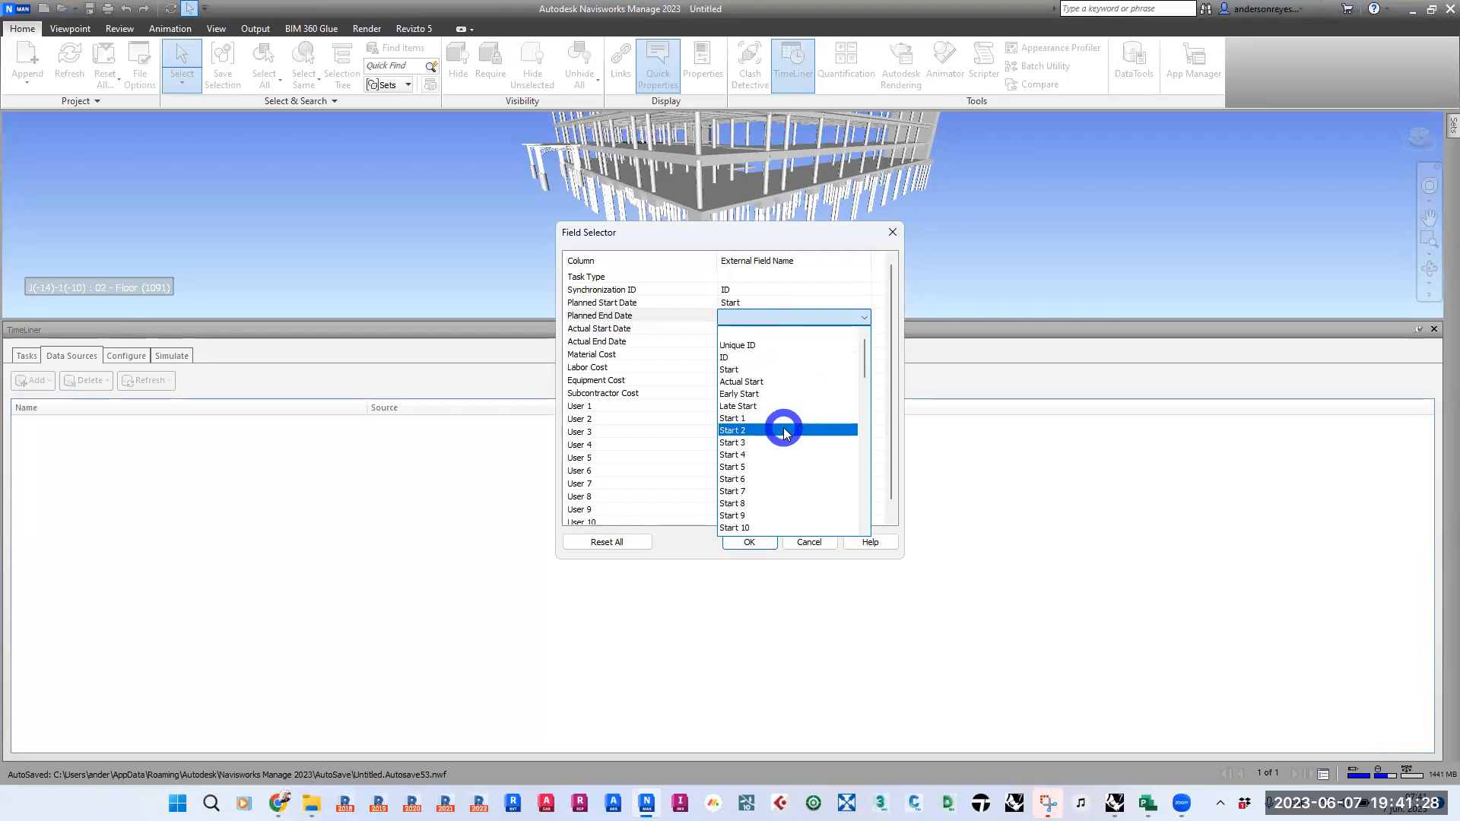
pyautogui.press('Down')
pyautogui.press('Down')
pyautogui.press('Down')
pyautogui.press('Down')
pyautogui.press('Down')
pyautogui.press('Down')
pyautogui.press('Down')
pyautogui.press('Down')
pyautogui.press('Down')
pyautogui.press('Down')
pyautogui.press('Down')
pyautogui.press('Down')
pyautogui.press('Down')
pyautogui.press('Down')
pyautogui.press('Down')
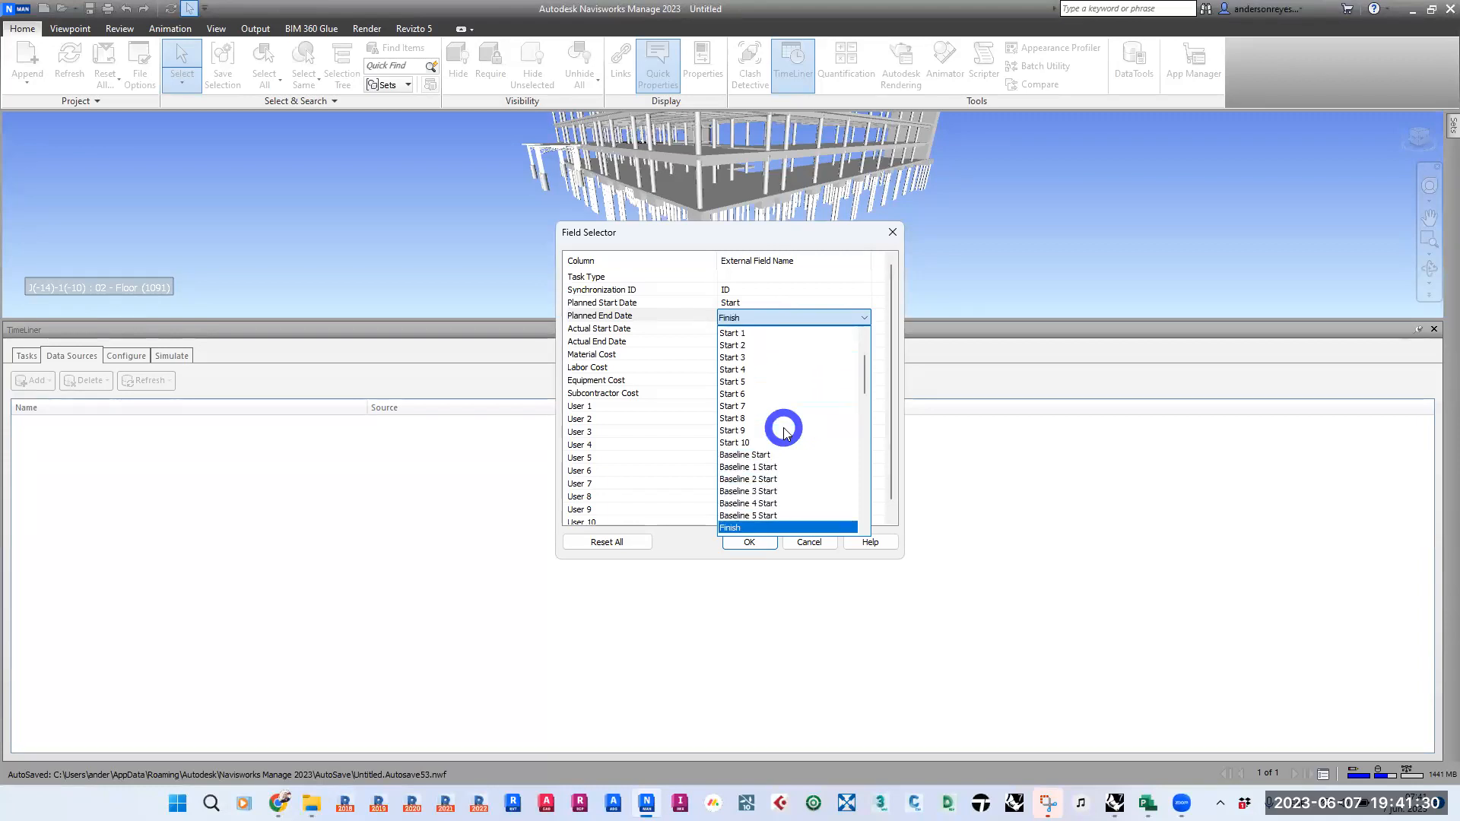
pyautogui.click(745, 528)
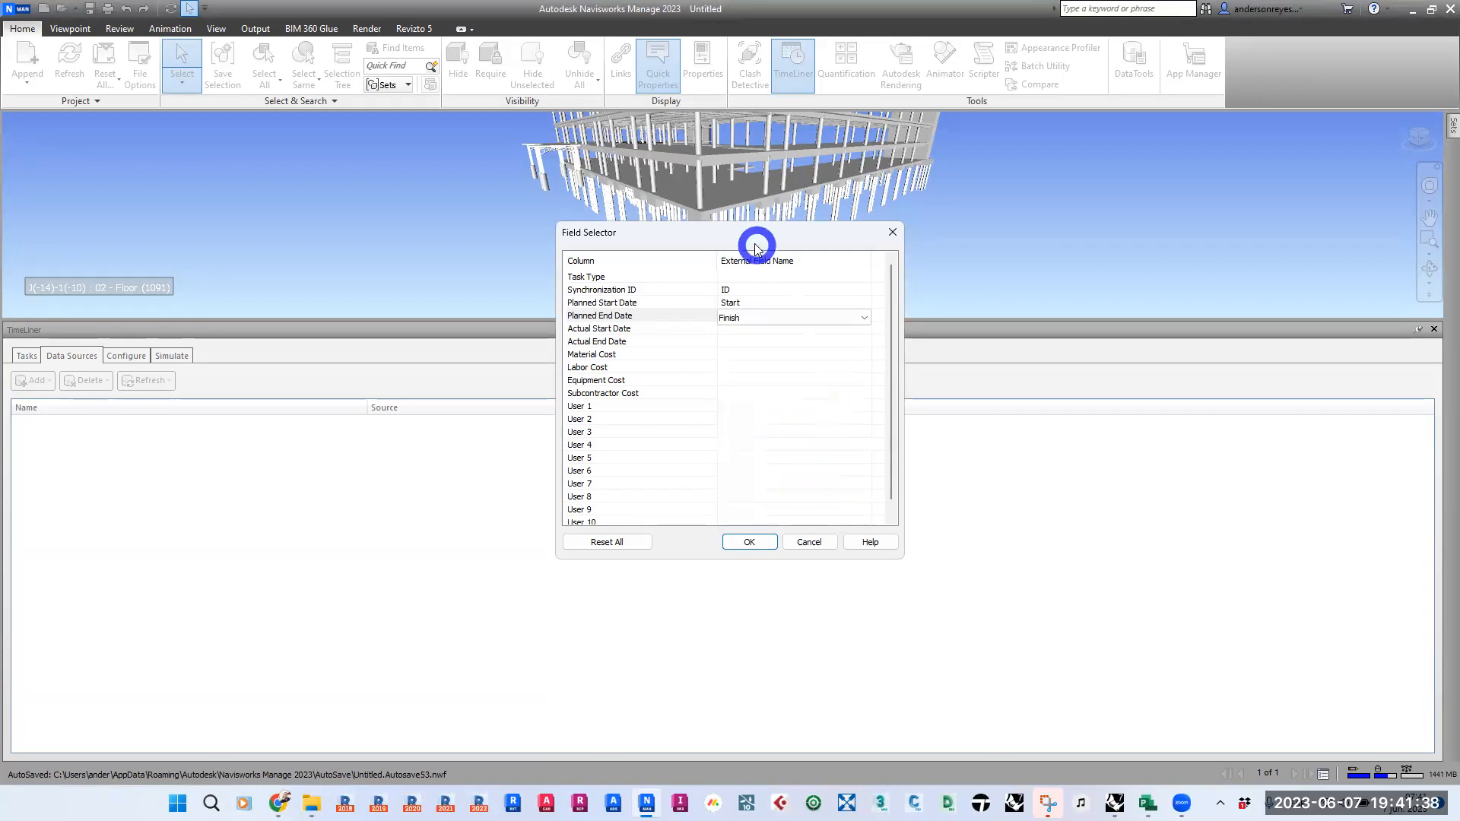
pyautogui.moveTo(744, 228); pyautogui.dragTo(736, 213)
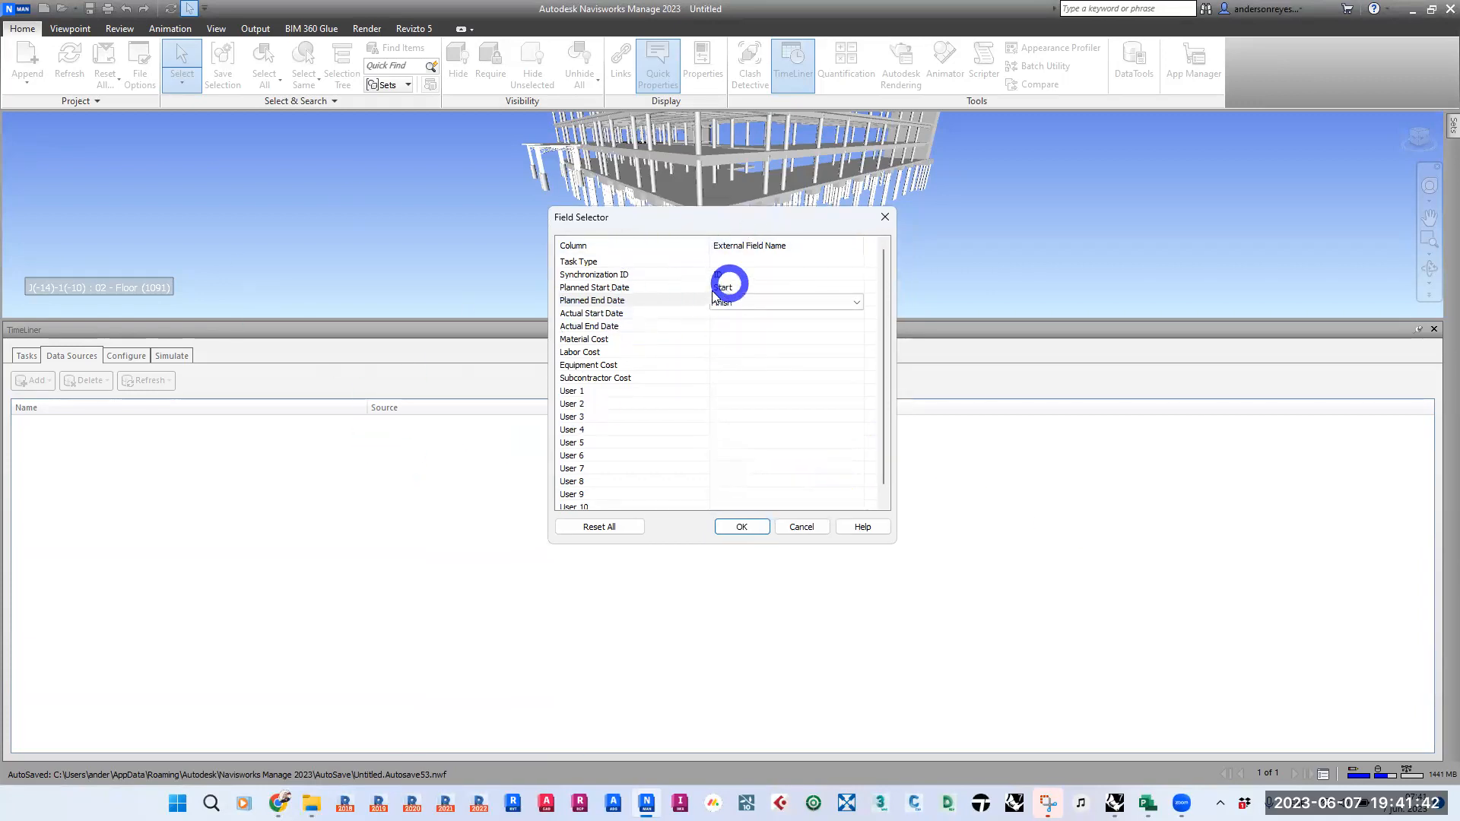
# - Check the Start and Finish columns of the schedule in Microsoft Project and return to the Navisworks field mapping
pyautogui.click(1150, 802)
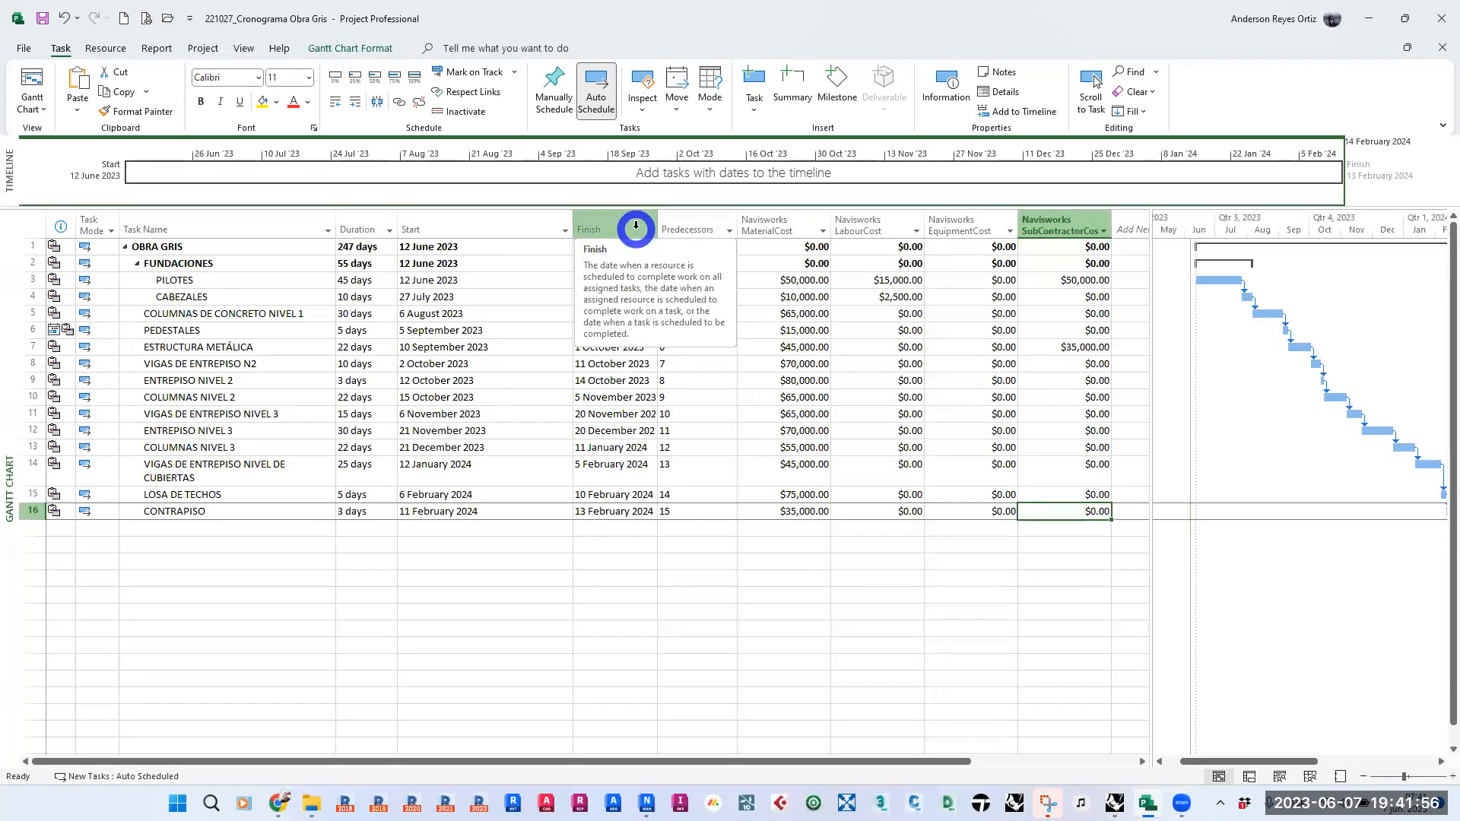
pyautogui.click(1368, 19)
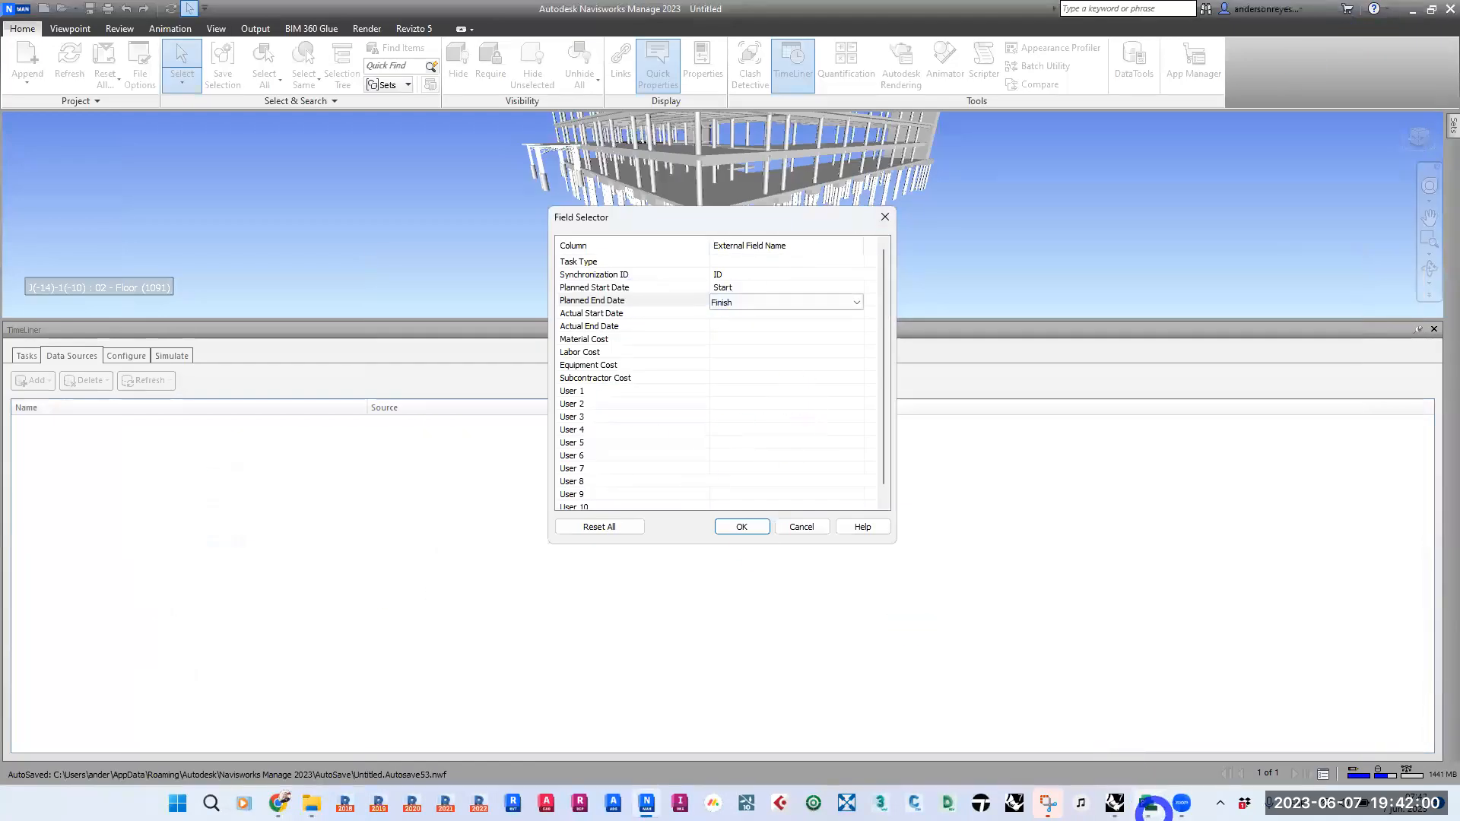
pyautogui.click(1147, 803)
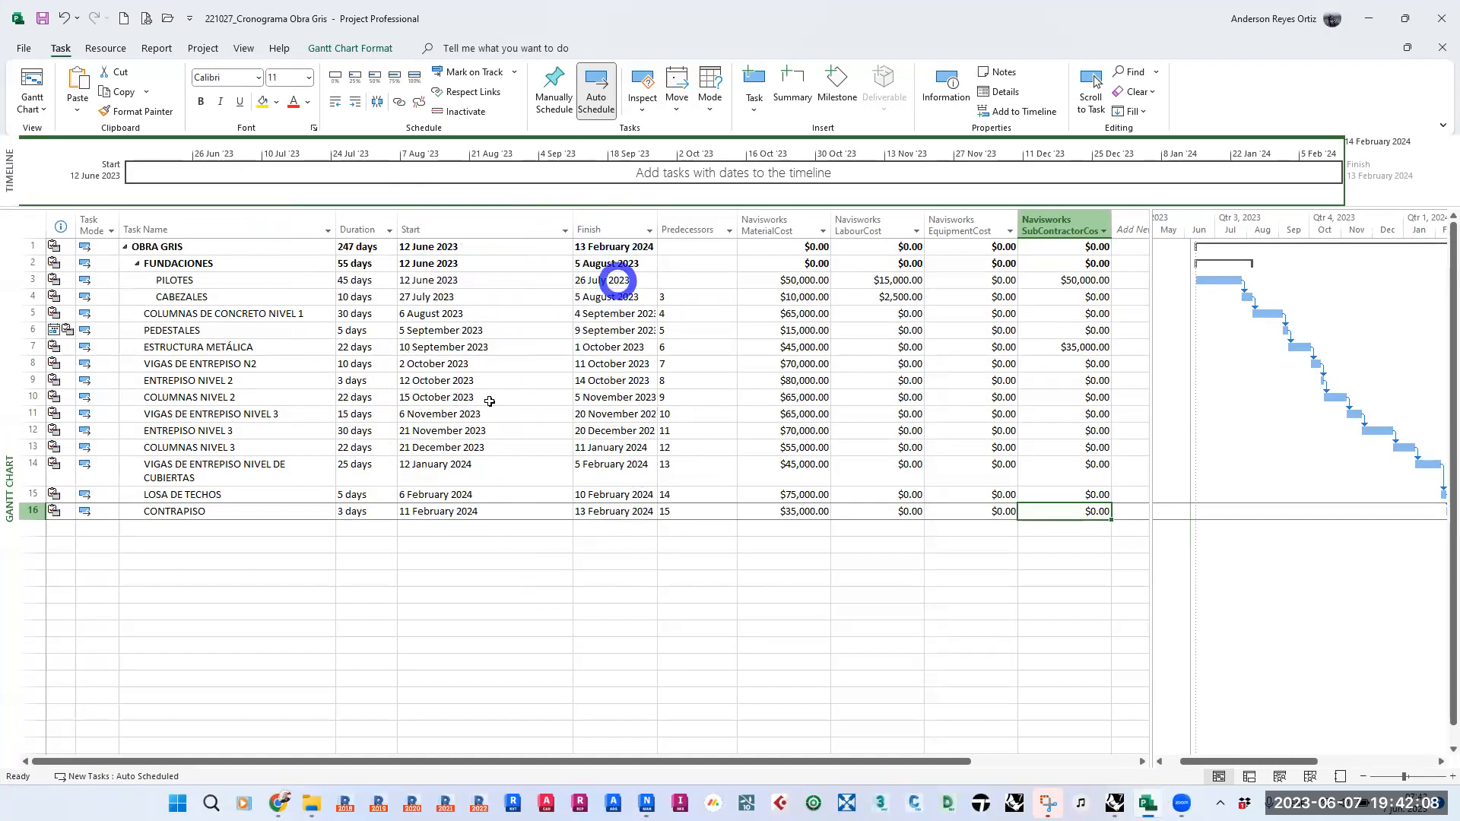
pyautogui.click(1368, 18)
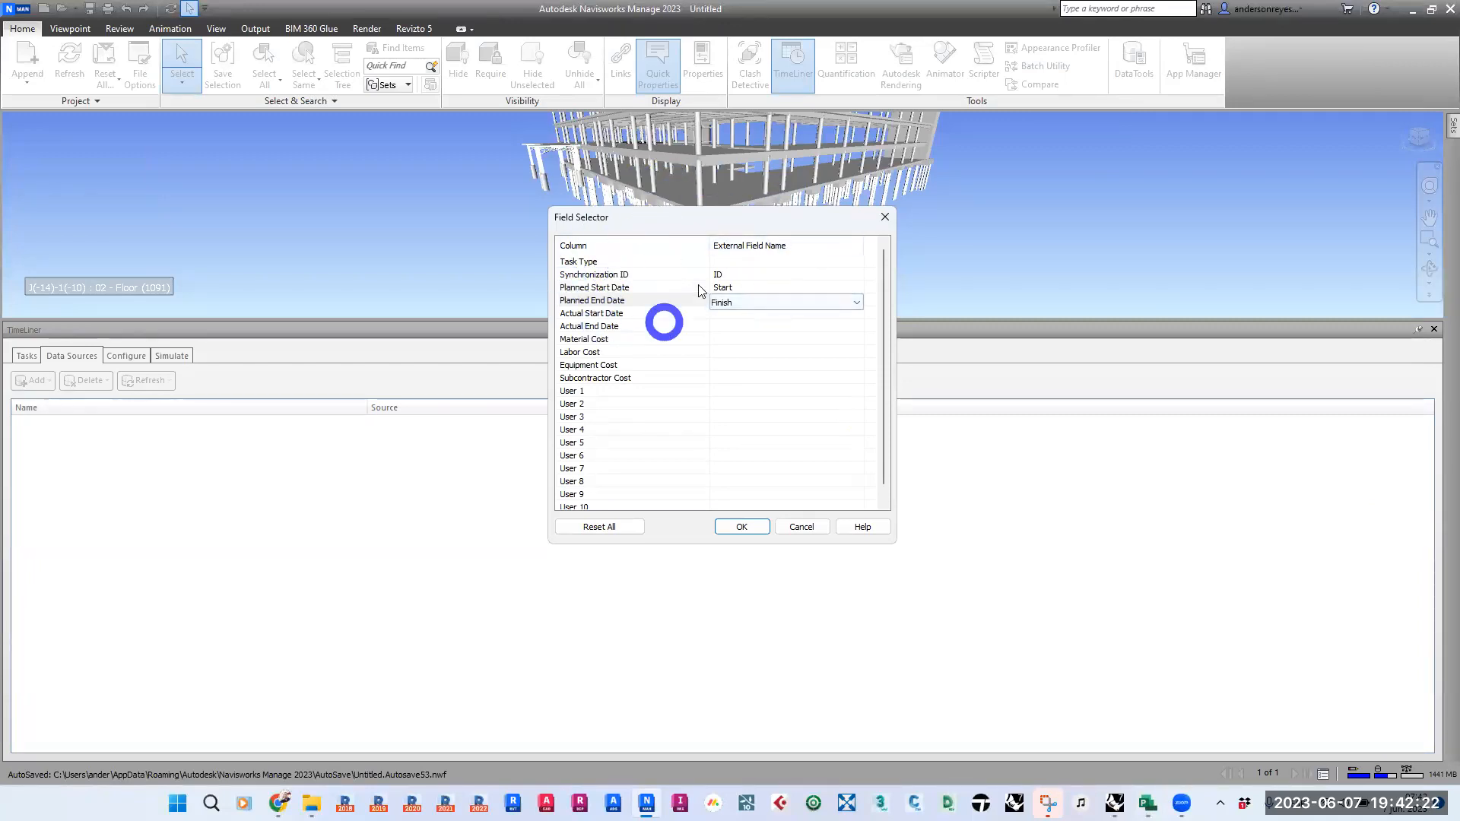
# - Accept the field mapping to add the data source, and check the TimeLiner task list
pyautogui.click(721, 303)
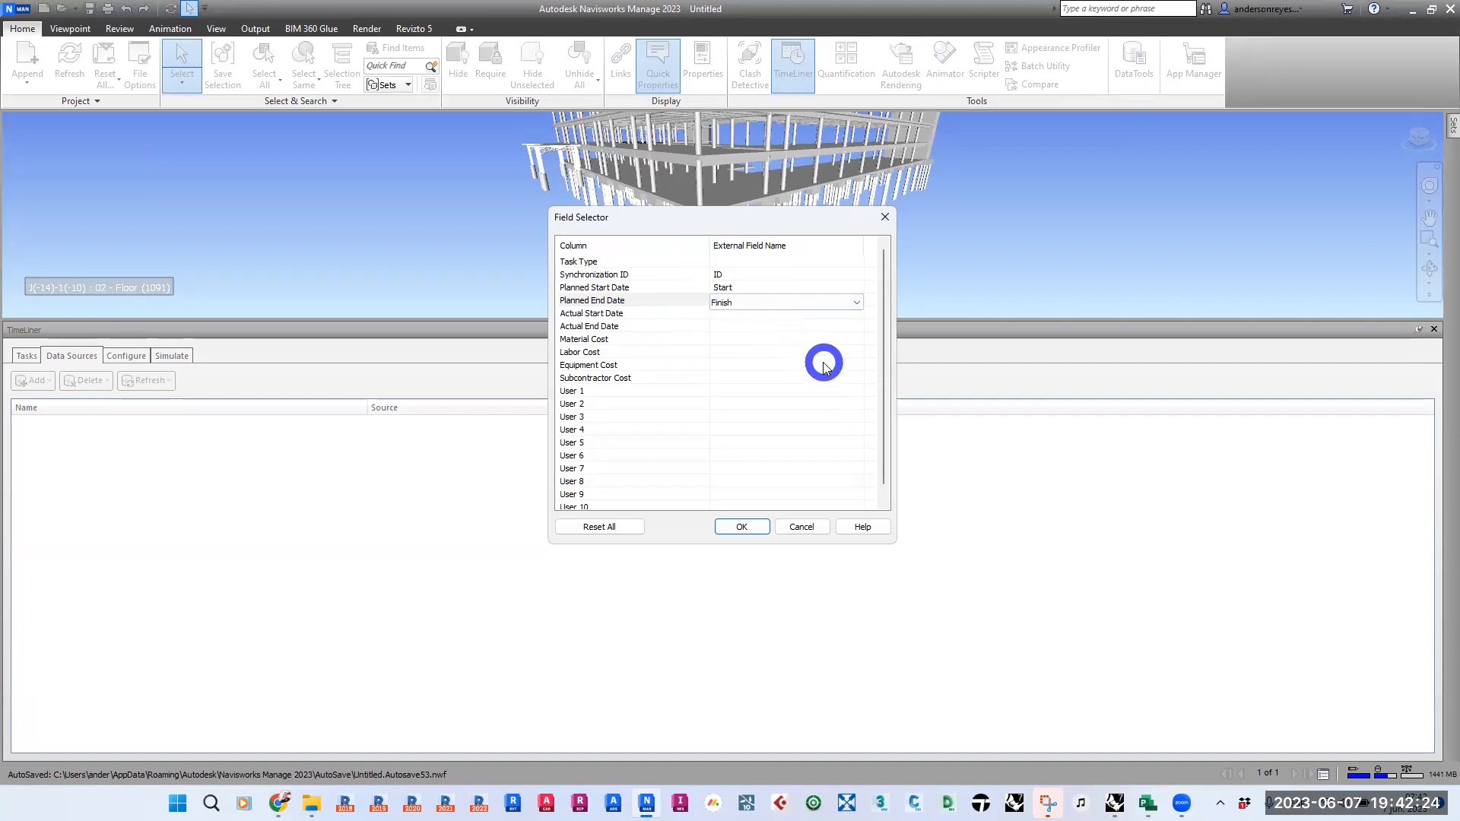
pyautogui.moveTo(880, 338); pyautogui.dragTo(877, 404)
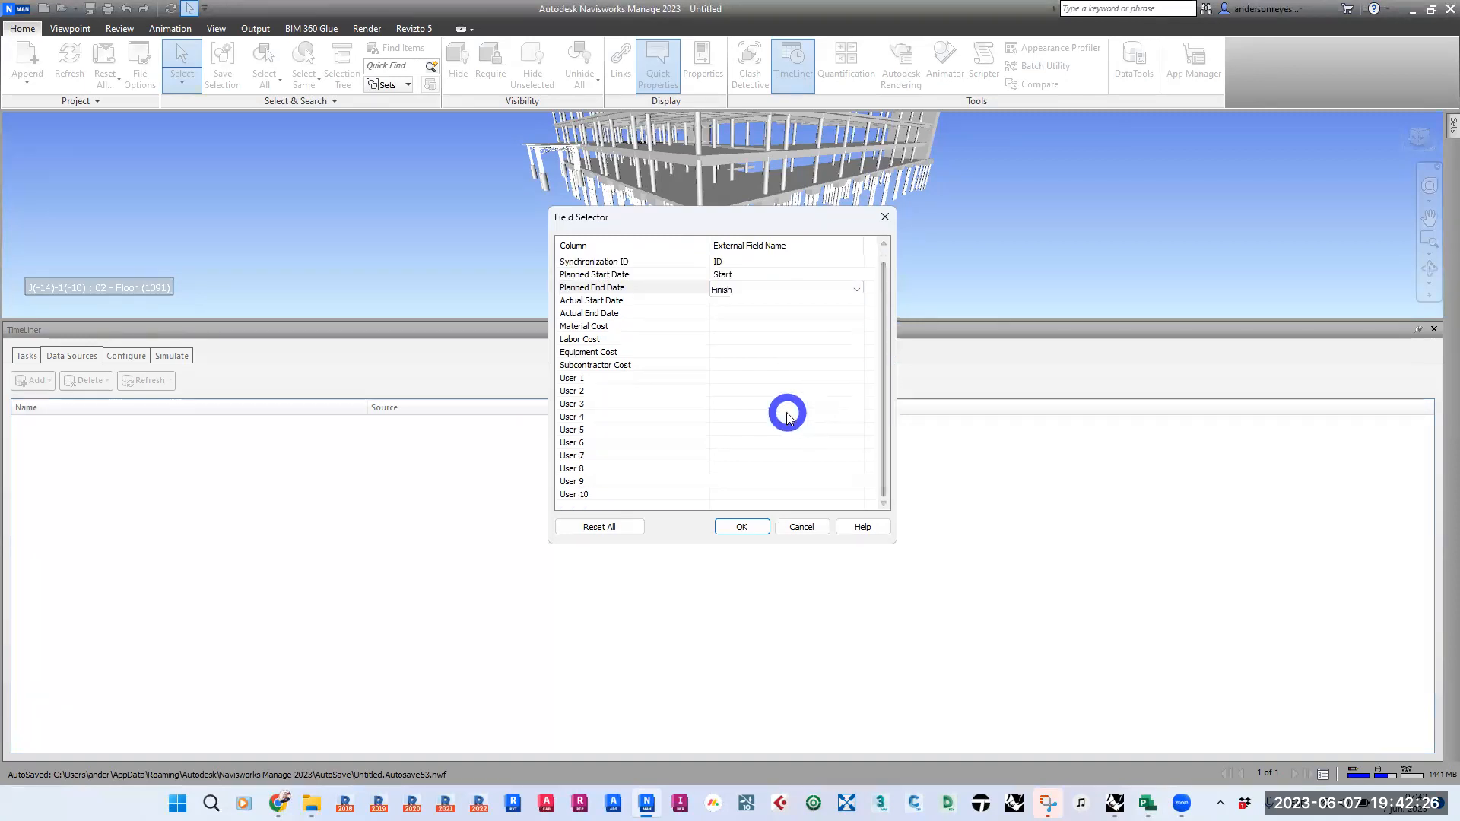
pyautogui.click(744, 534)
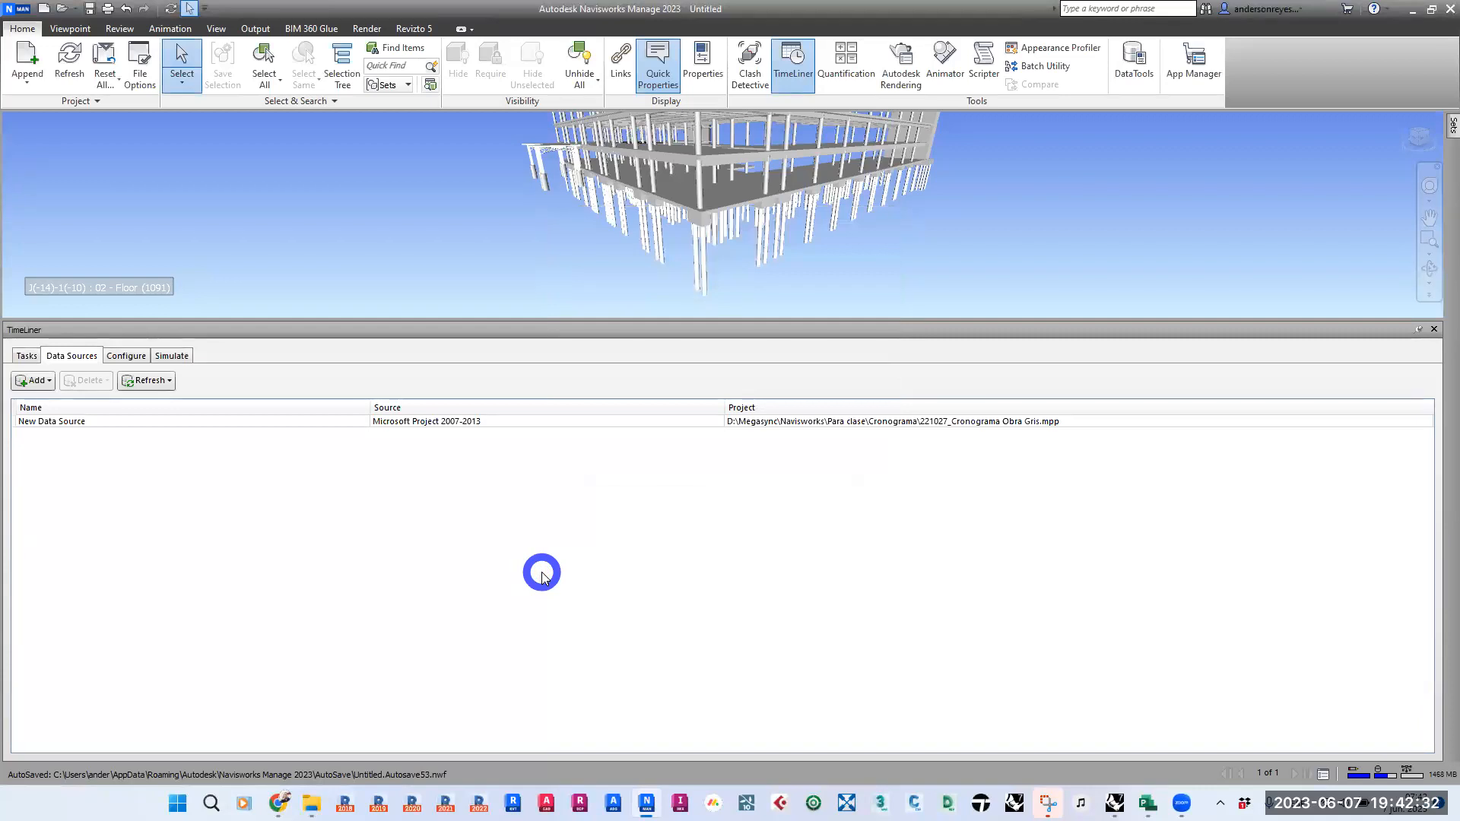
pyautogui.click(26, 355)
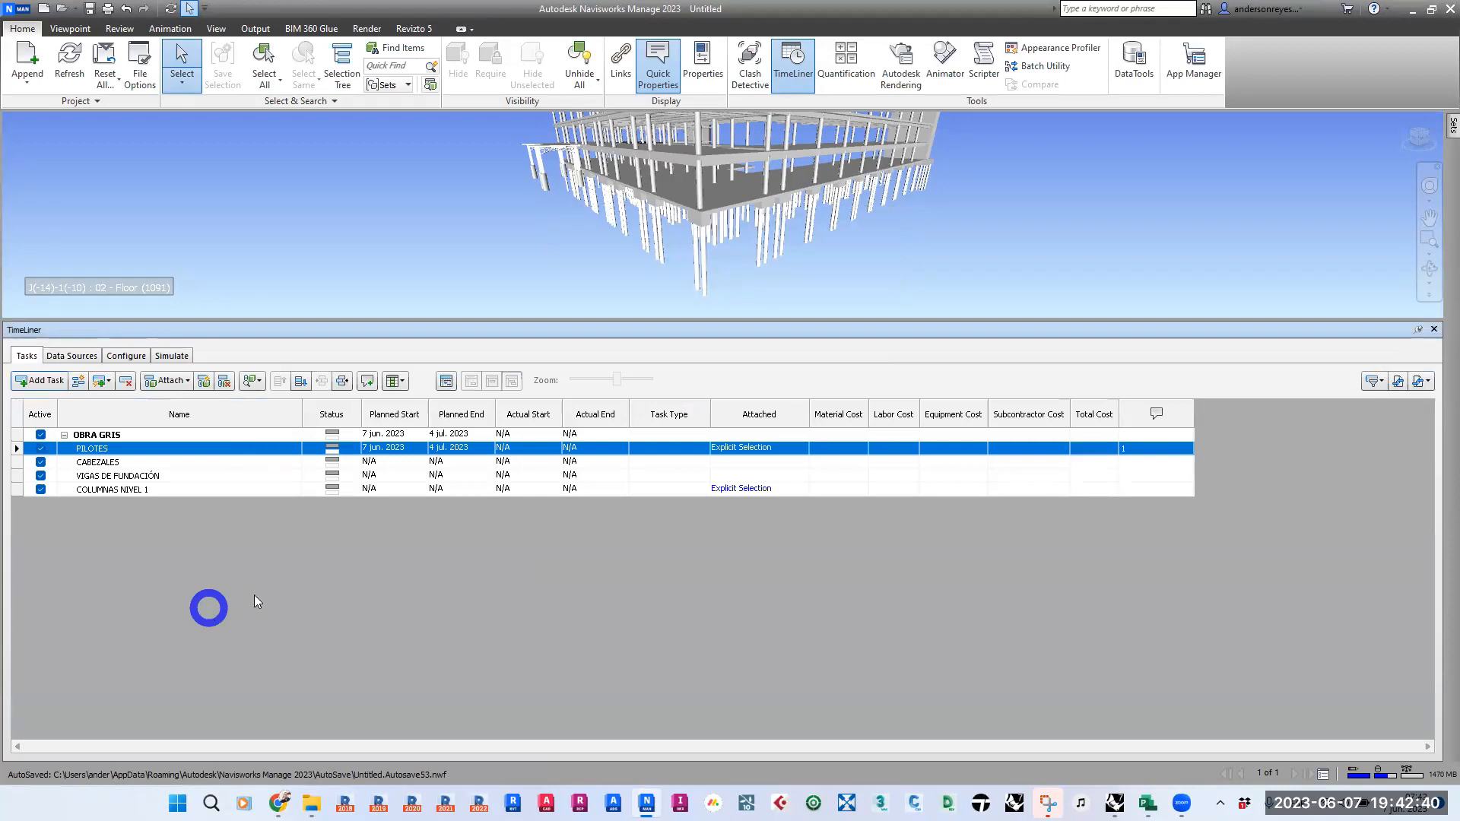
# - Rebuild the task hierarchy from the New Data Source schedule link and display the TimeLiner task list
pyautogui.click(71, 356)
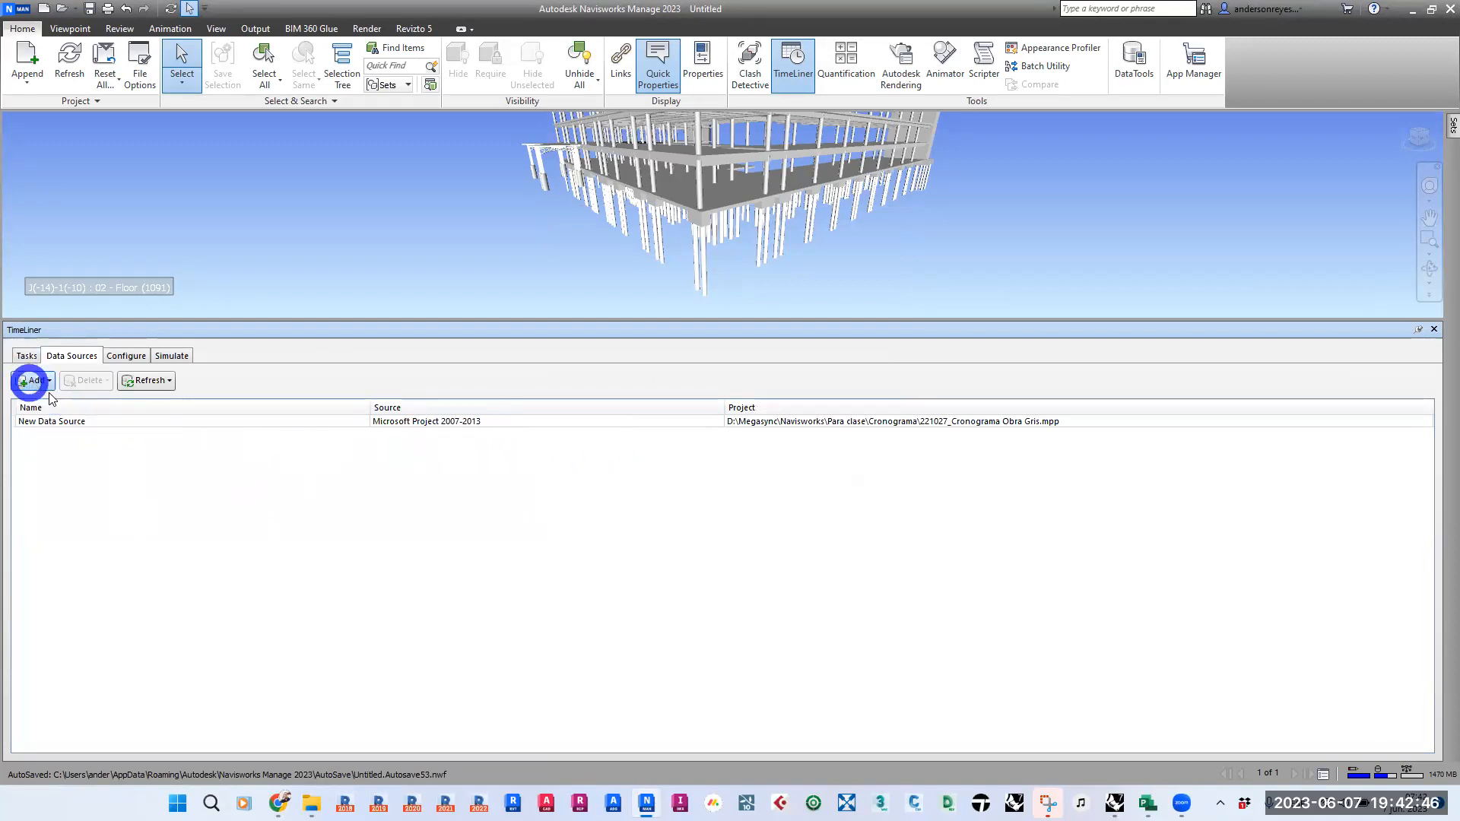
pyautogui.click(70, 422)
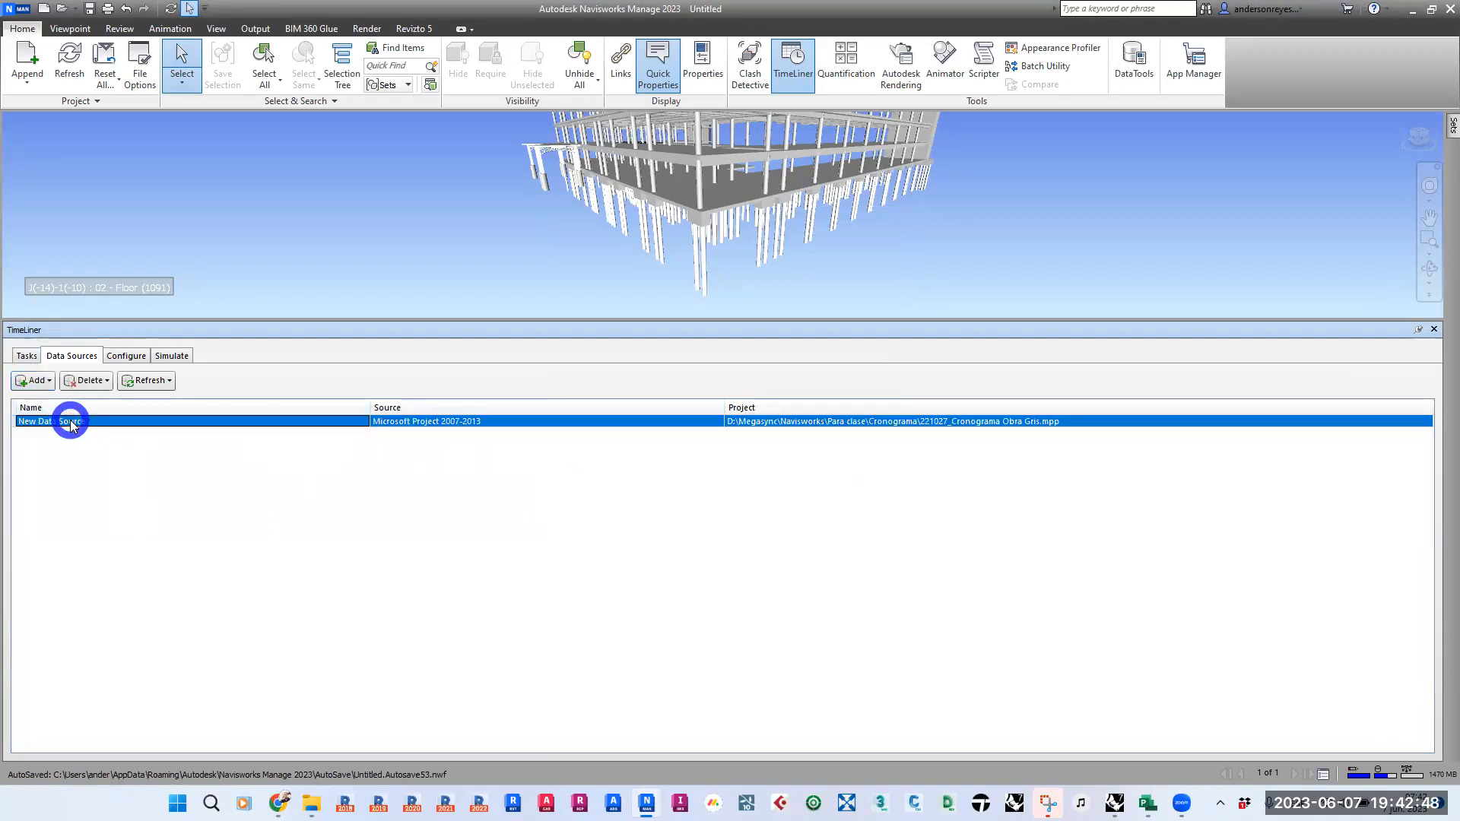
pyautogui.rightClick(69, 423)
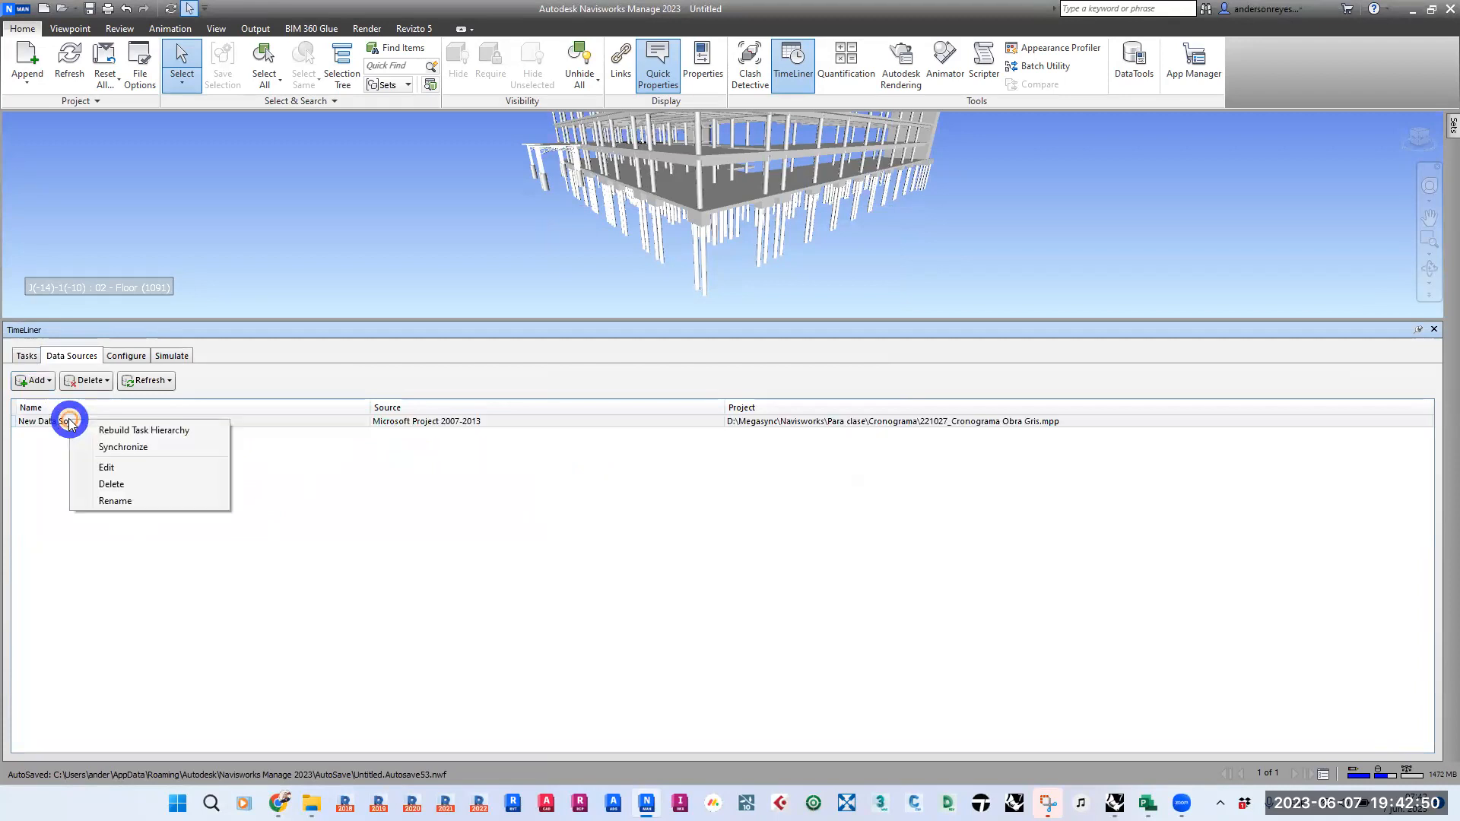
pyautogui.click(211, 433)
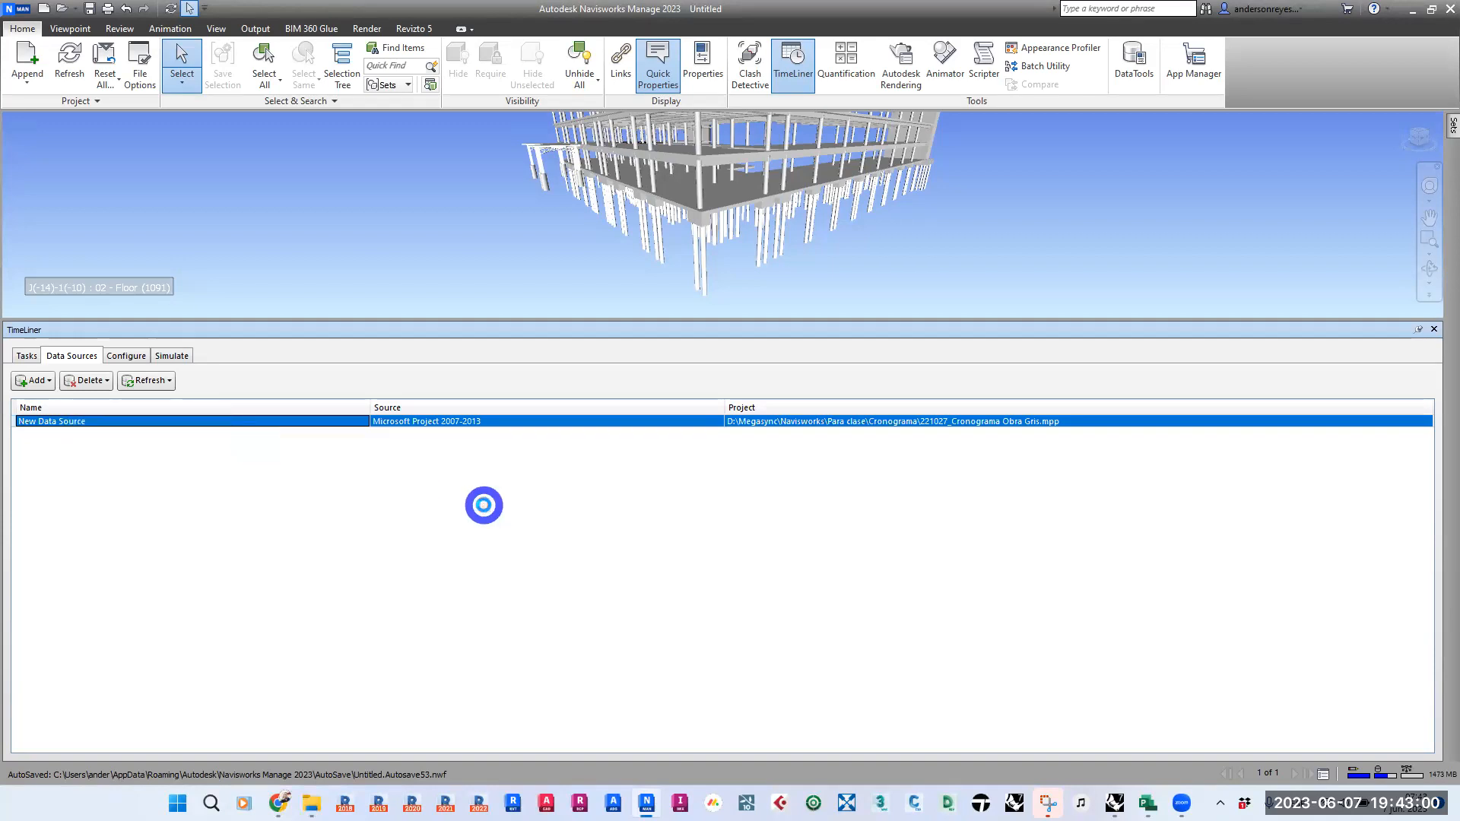
pyautogui.click(27, 356)
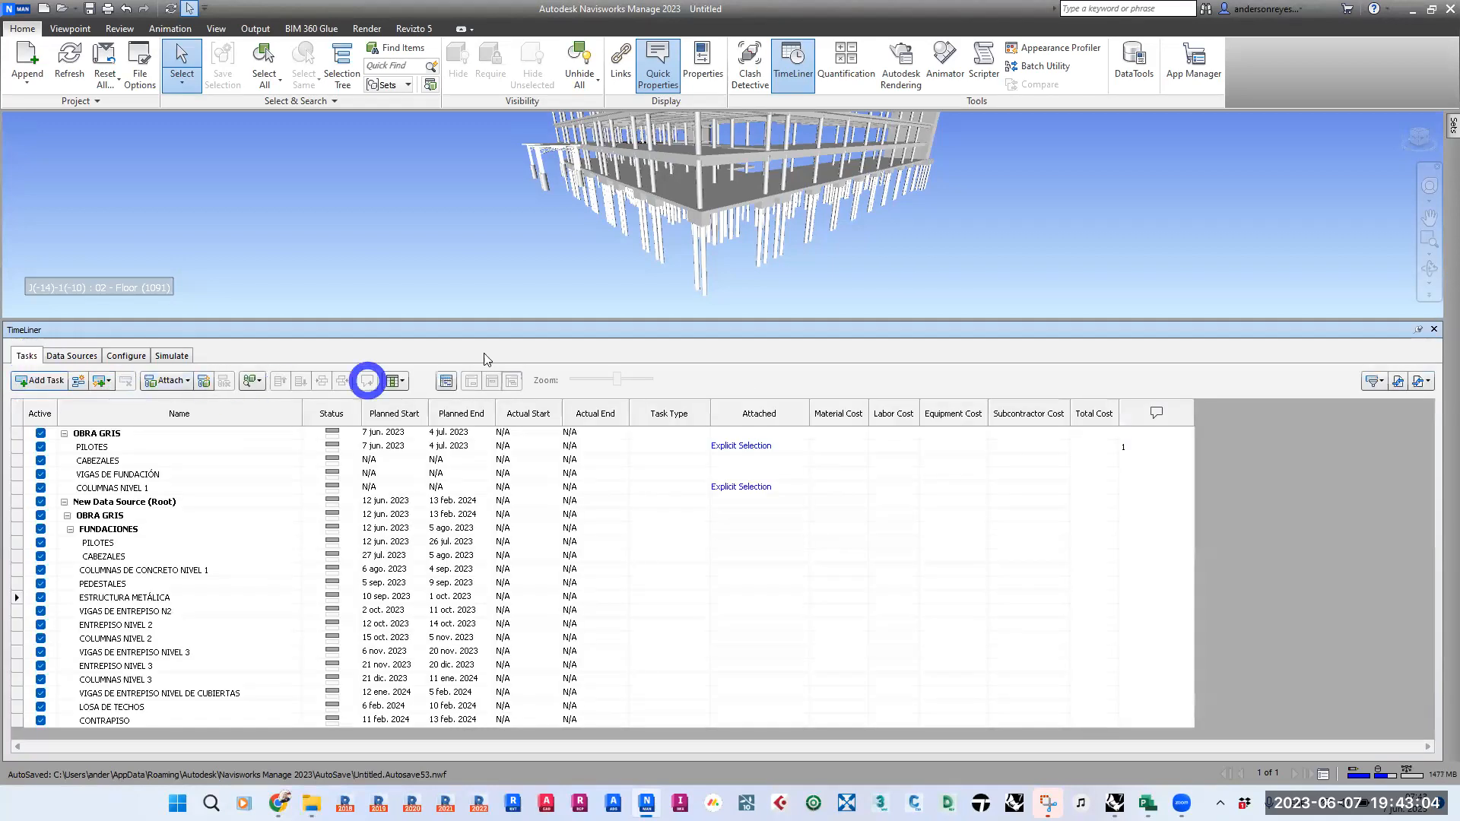
# - Review the imported tasks and their planned dates, from PILOTES down through the floor-level beams, slabs and columns
pyautogui.click(221, 583)
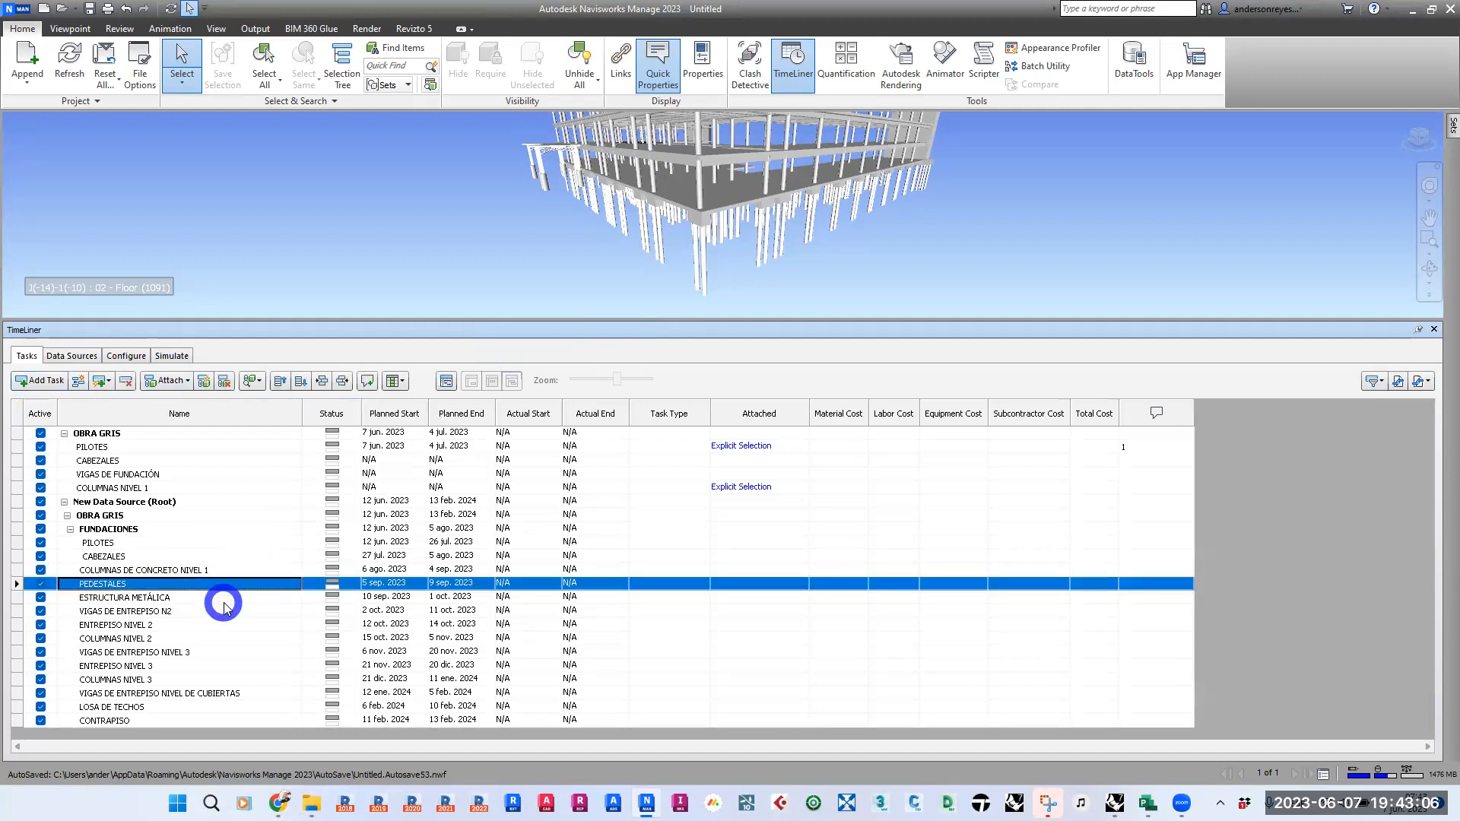
pyautogui.click(162, 597)
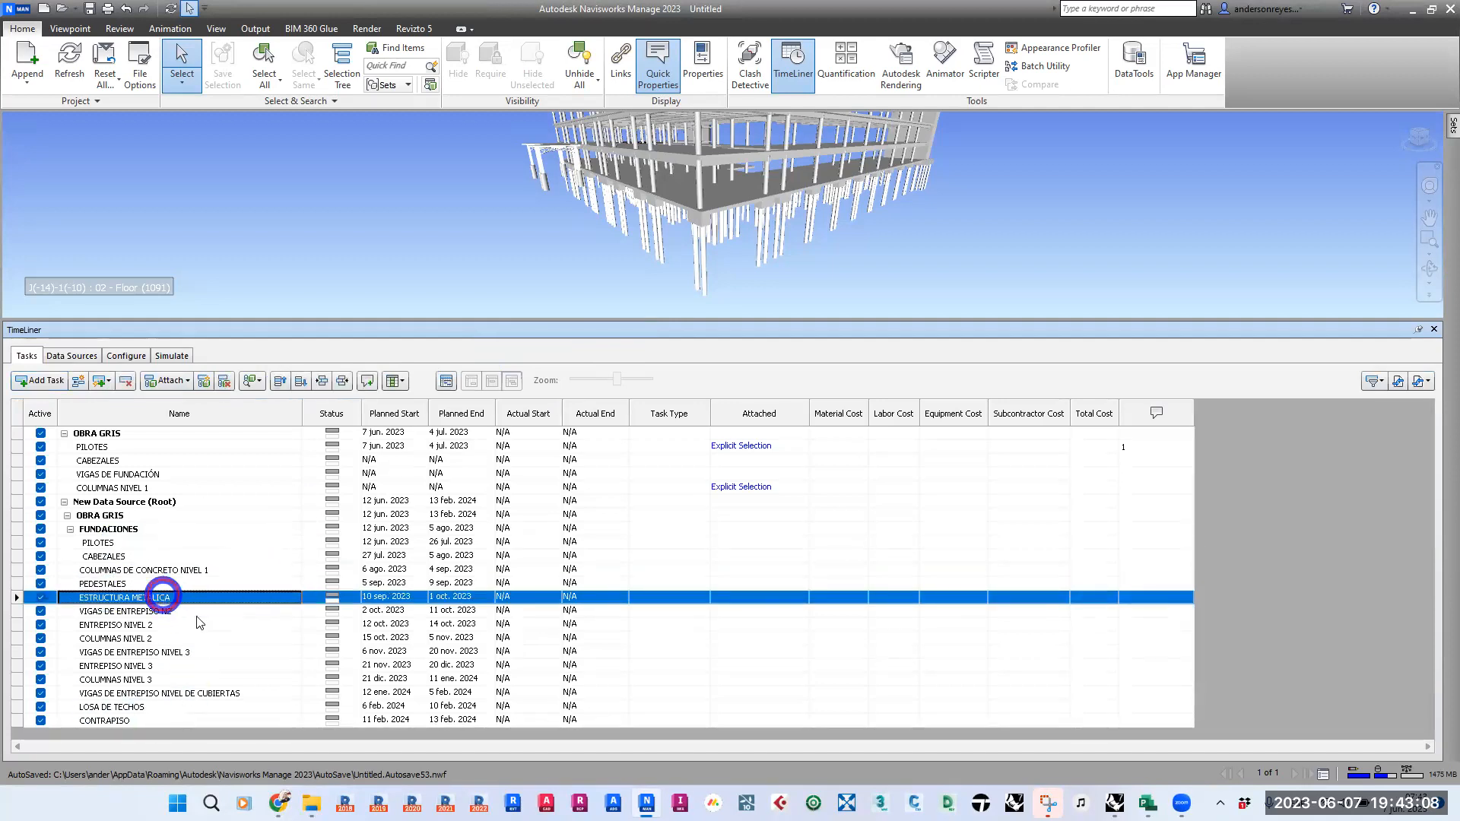
pyautogui.click(204, 610)
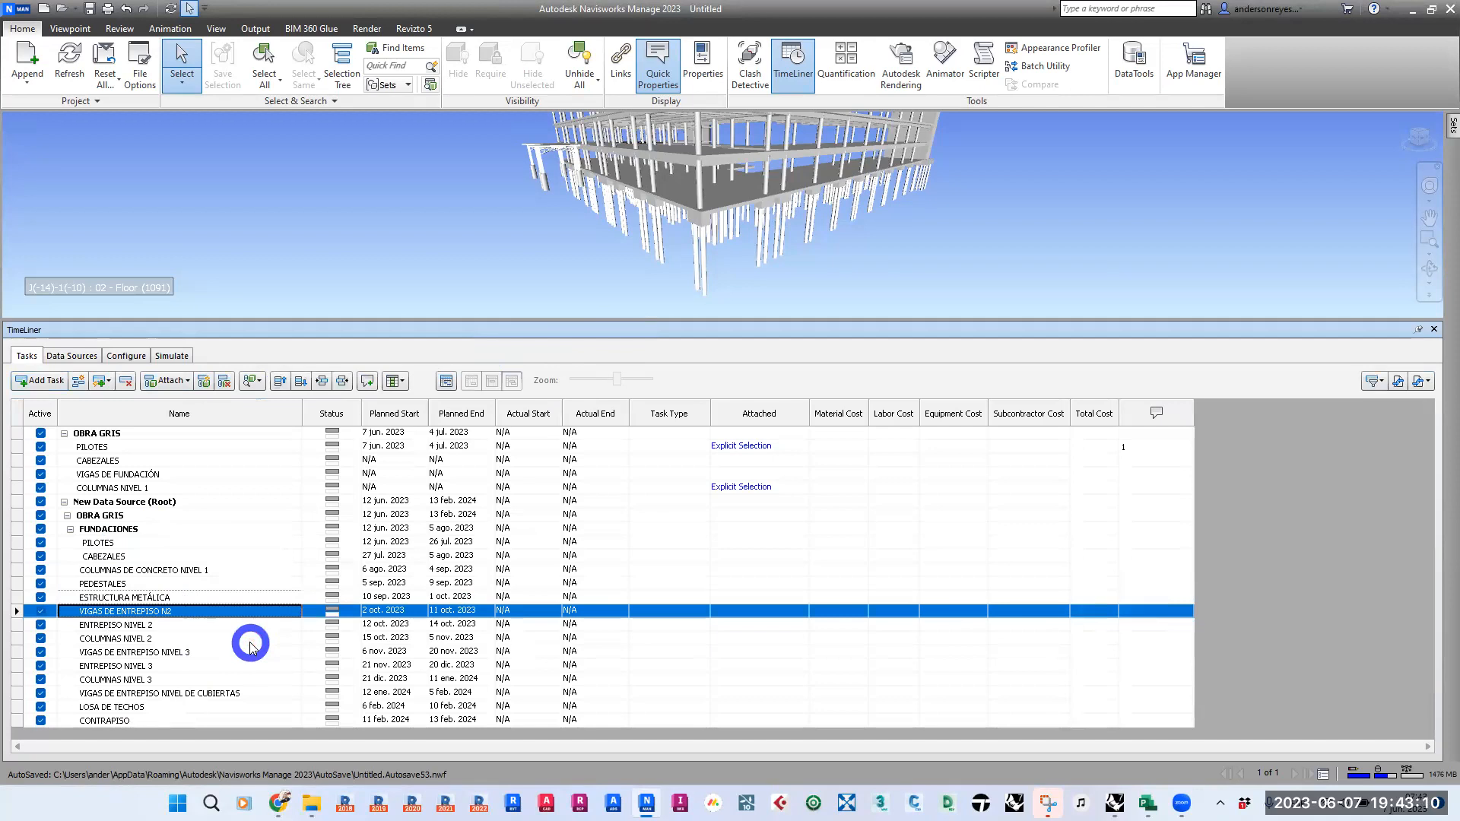
pyautogui.press('Up')
pyautogui.press('Up')
pyautogui.press('Up')
pyautogui.press('Up')
pyautogui.press('Up')
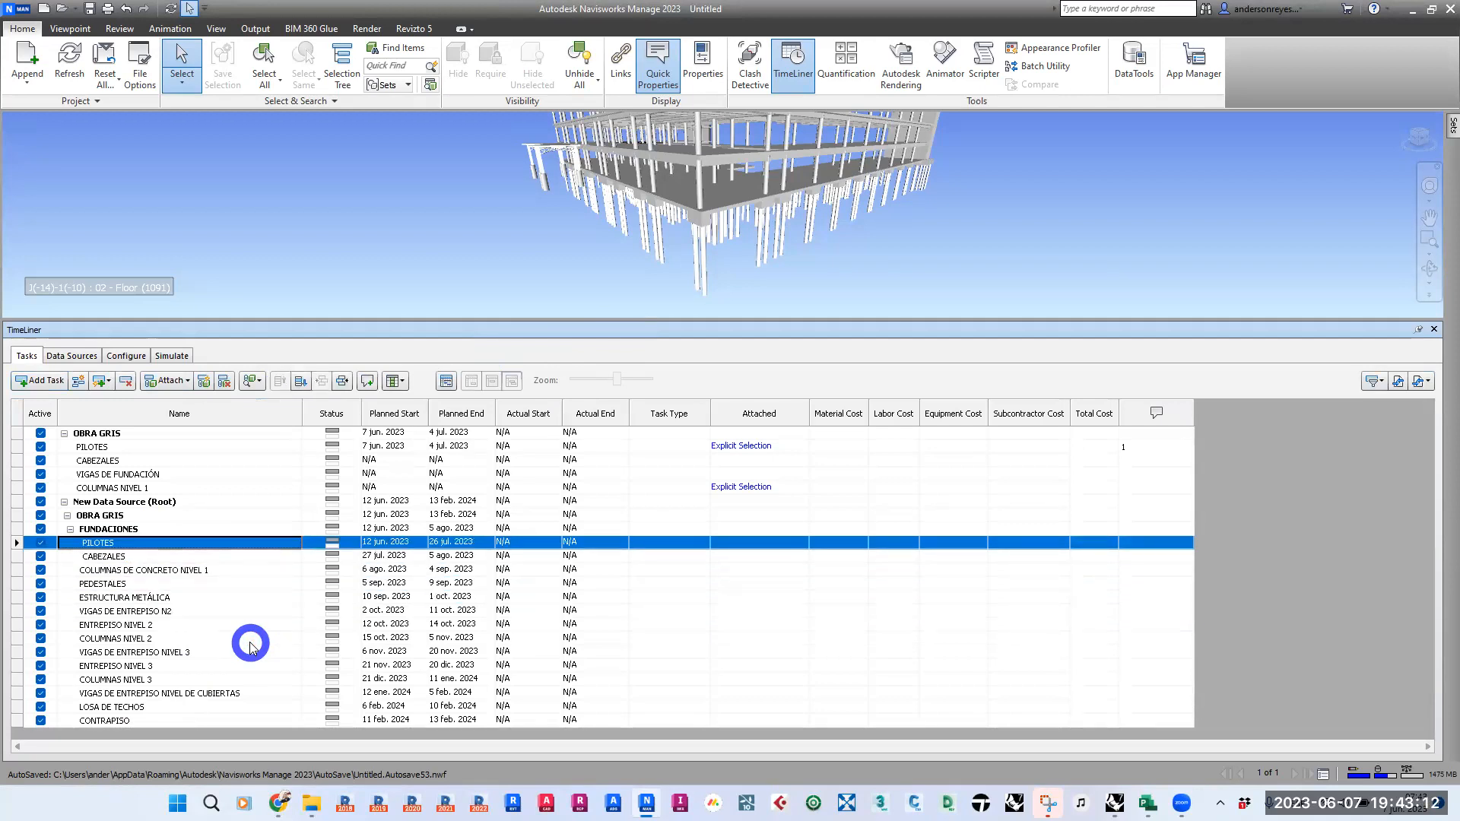
pyautogui.press('Down')
pyautogui.press('Down')
pyautogui.press('Down')
pyautogui.press('Down')
pyautogui.press('Down')
pyautogui.press('Down')
pyautogui.press('Down')
pyautogui.press('Down')
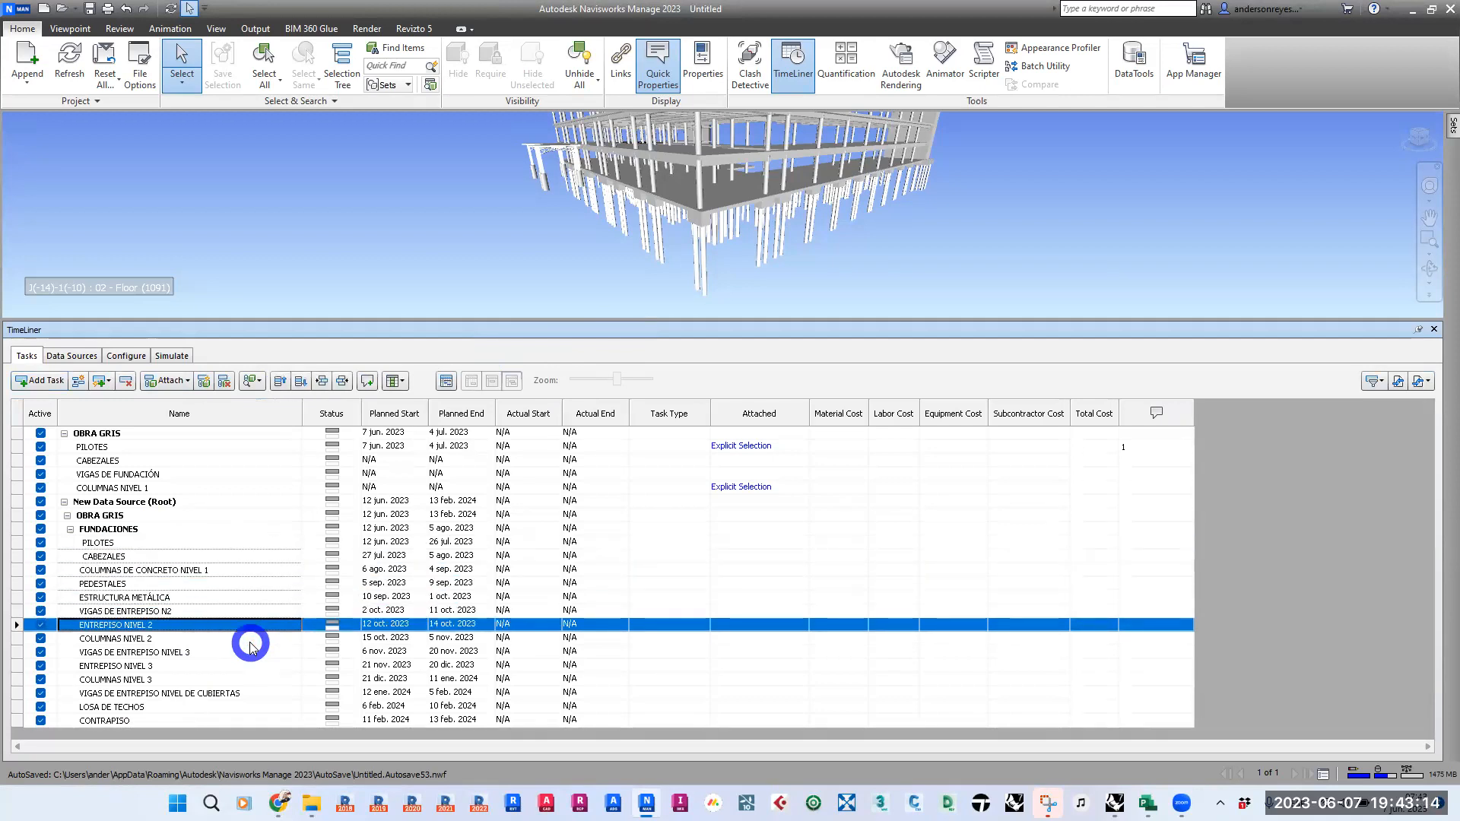
pyautogui.press('Down')
pyautogui.press('Down')
pyautogui.press('Down')
pyautogui.press('Down')
pyautogui.press('Down')
pyautogui.press('Up')
pyautogui.press('Up')
pyautogui.press('Up')
pyautogui.press('Up')
pyautogui.press('Up')
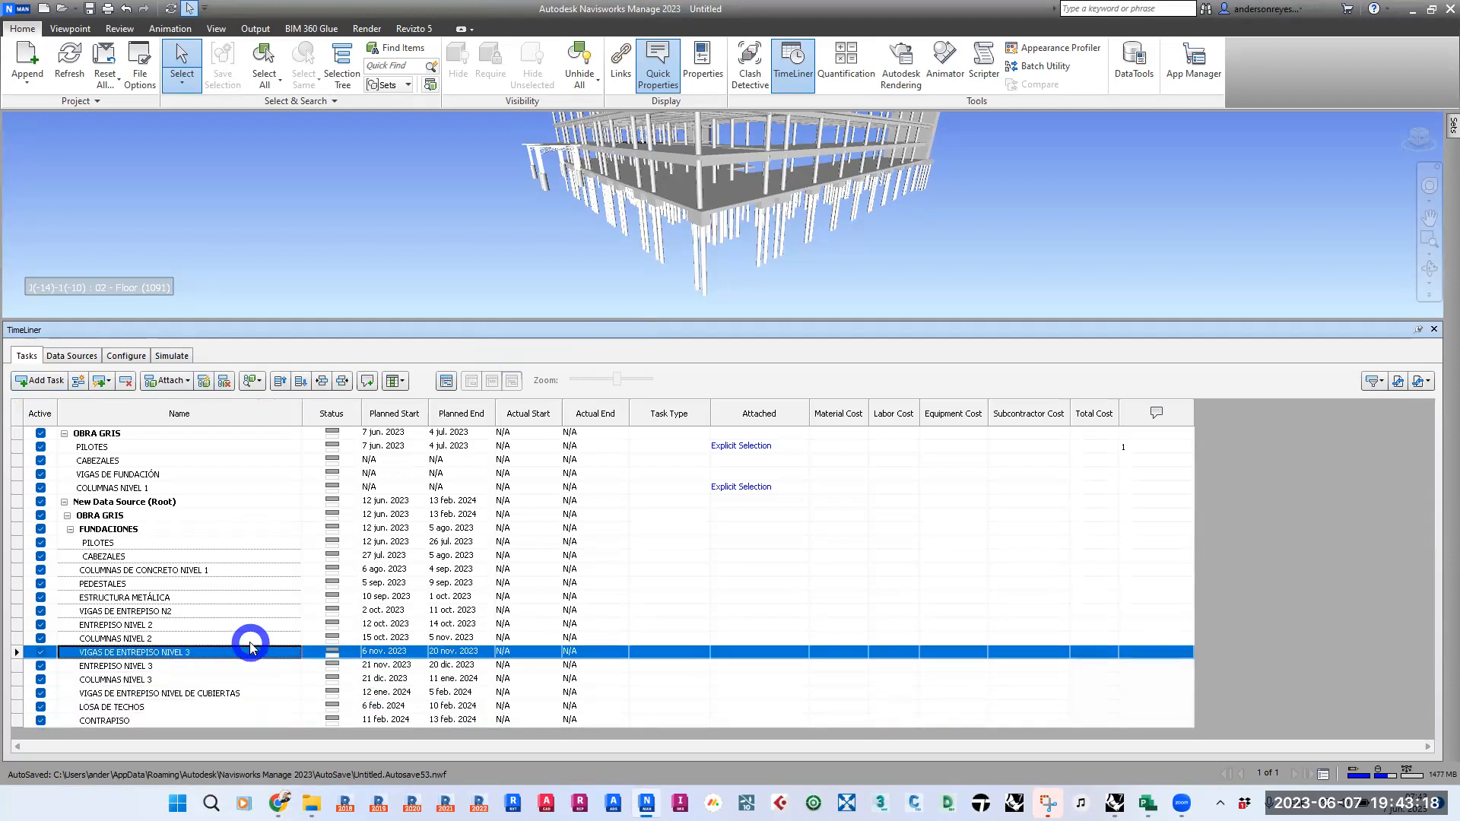
# - Delete the original OBRA GRIS task group above the imported schedule, and collapse and re-expand the New Data Source root
pyautogui.click(90, 431)
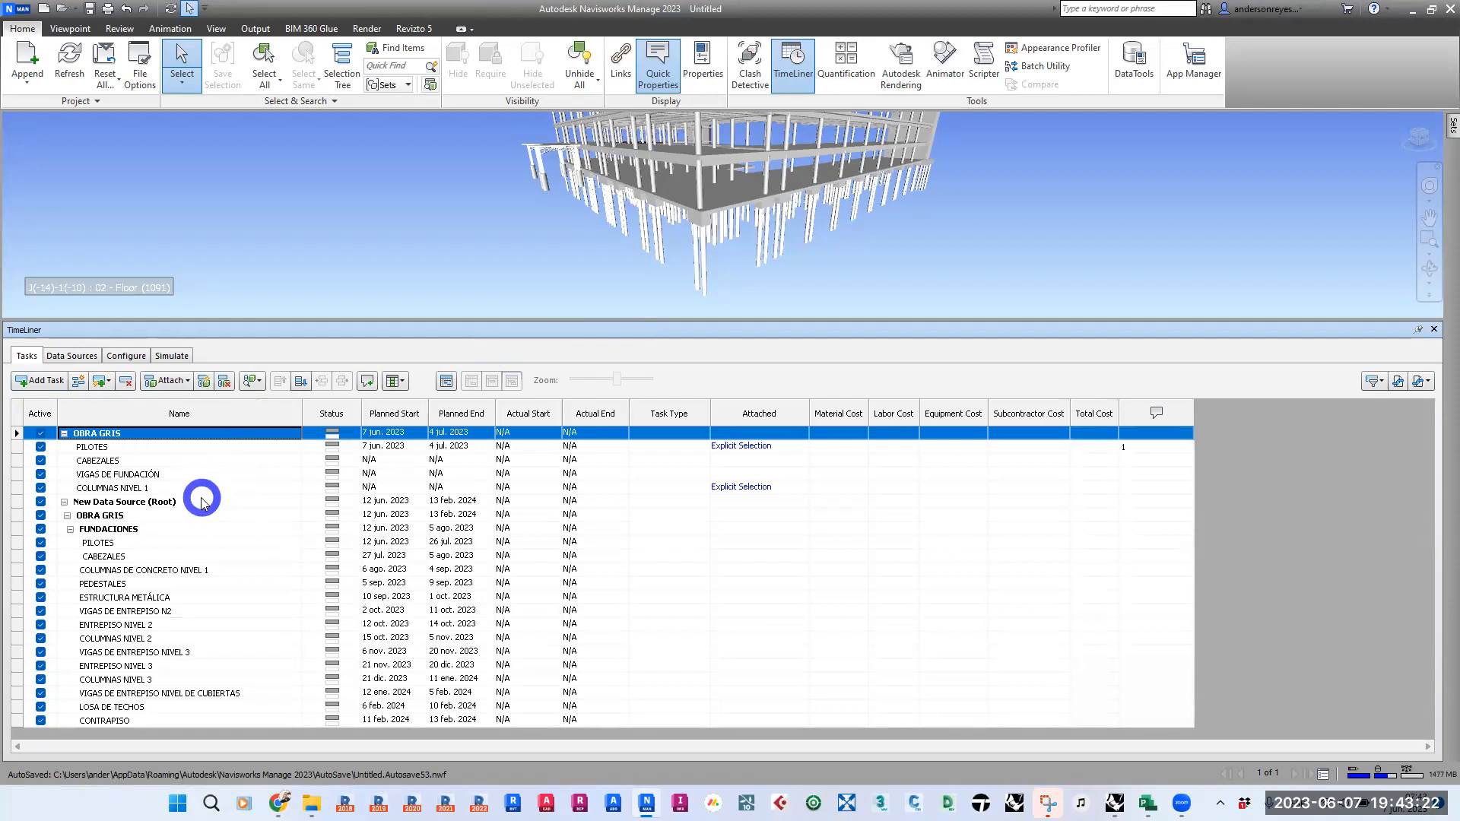
pyautogui.click(127, 381)
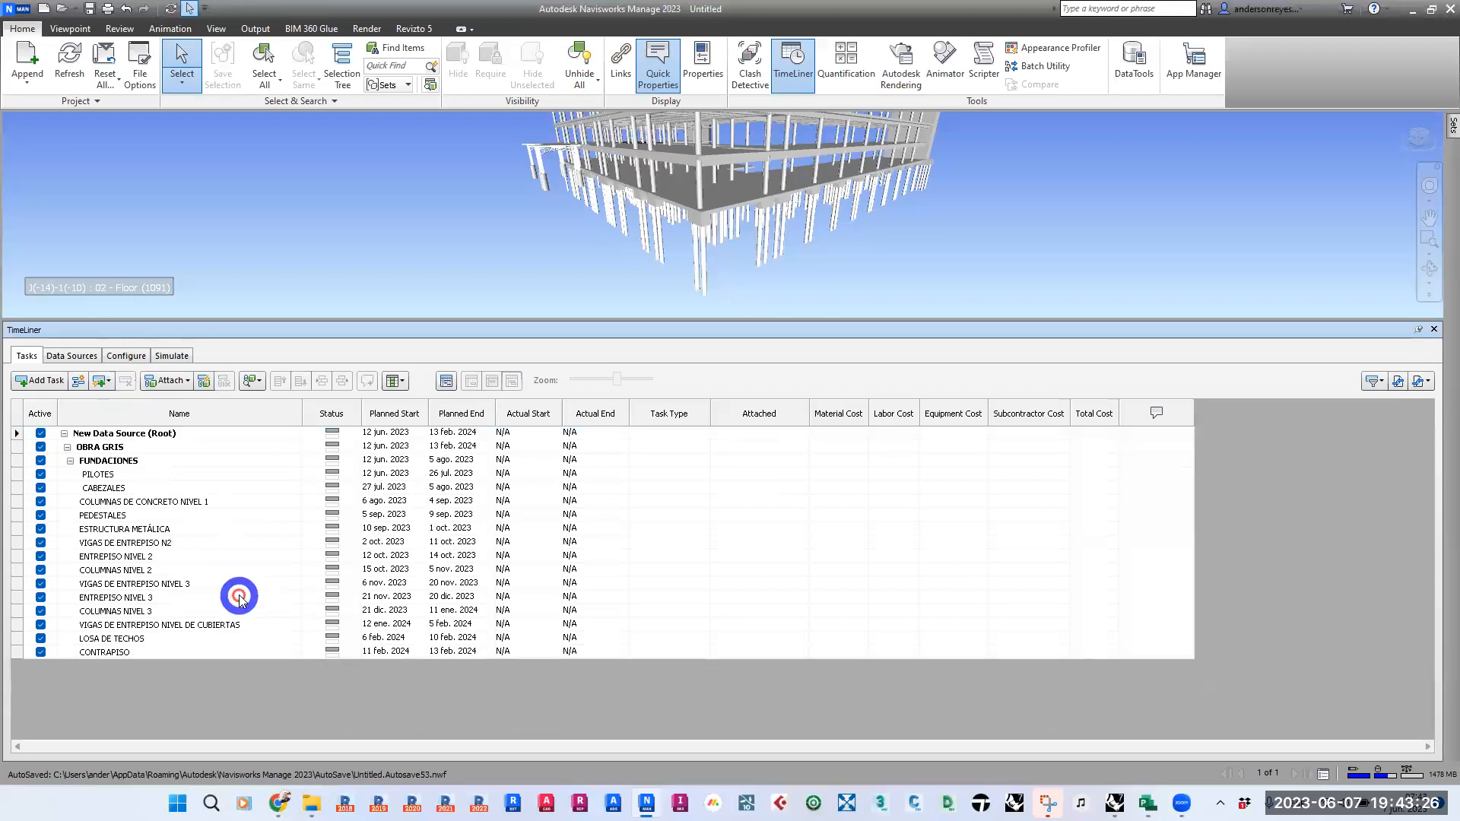
pyautogui.doubleClick(202, 435)
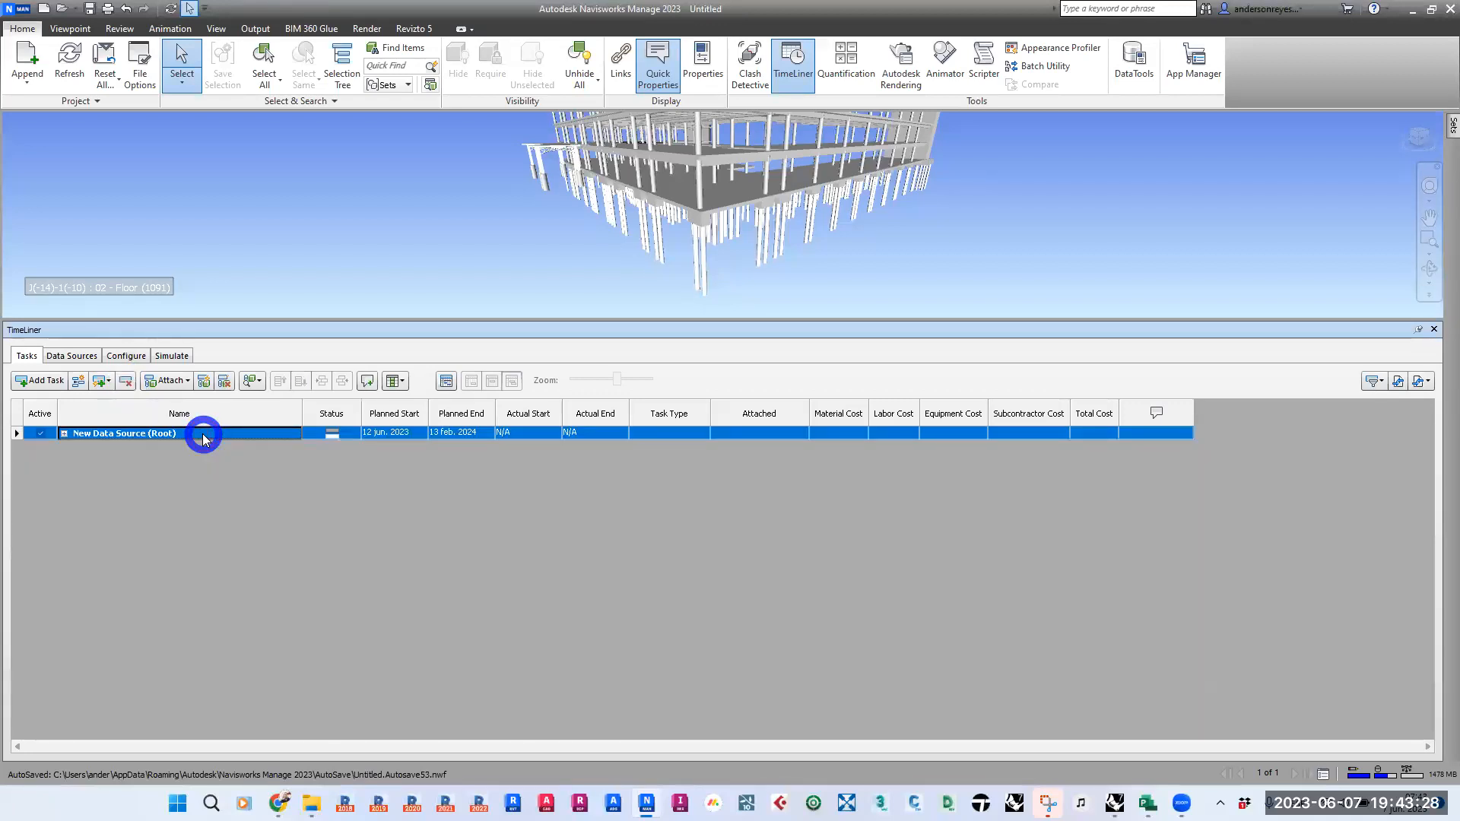
pyautogui.doubleClick(203, 436)
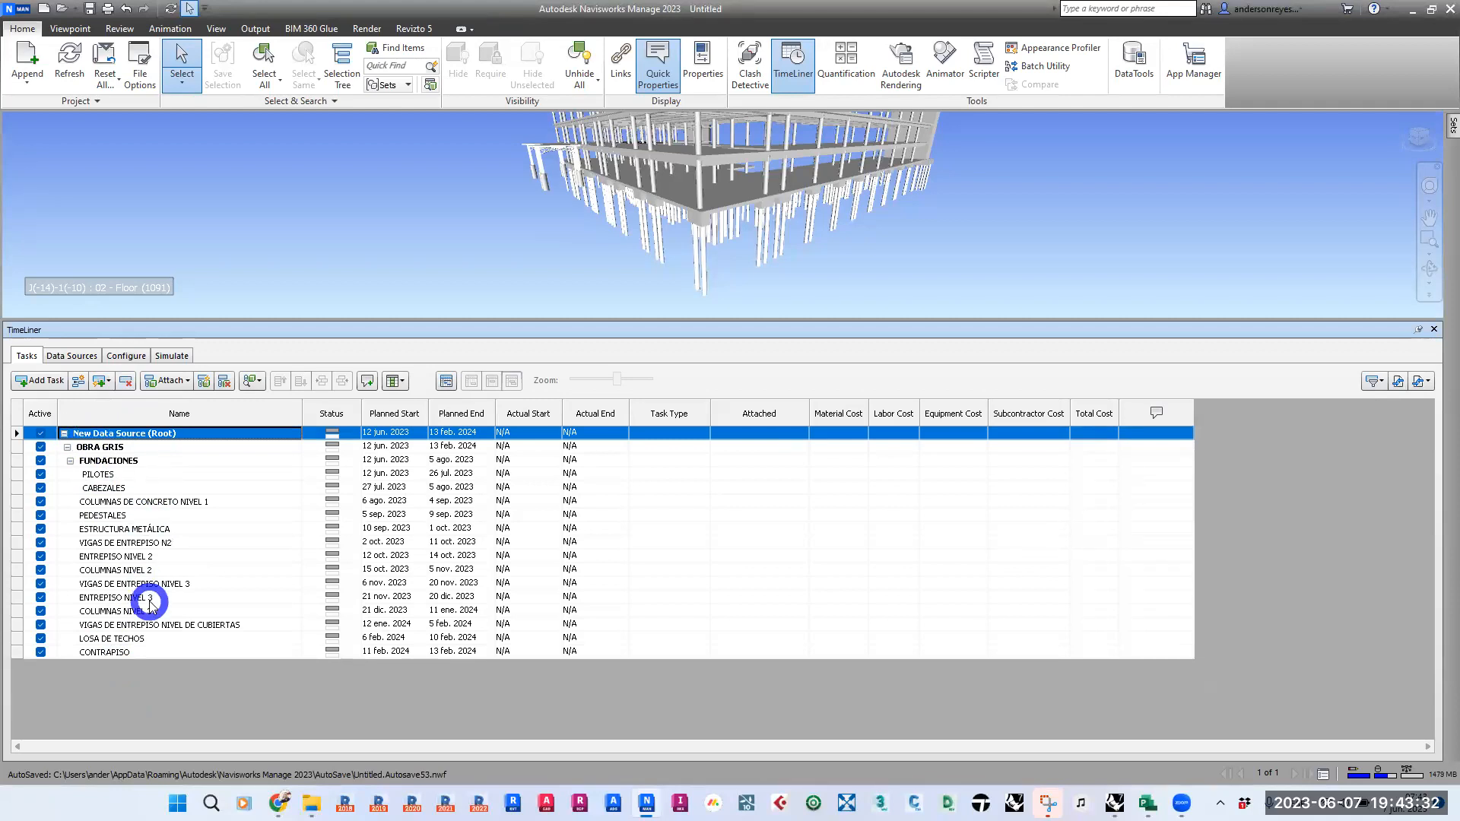
# - Rename the linked data source as CRONOGRAMA O.G_PROJECT
pyautogui.click(76, 356)
pyautogui.click(107, 422)
pyautogui.rightClick(103, 424)
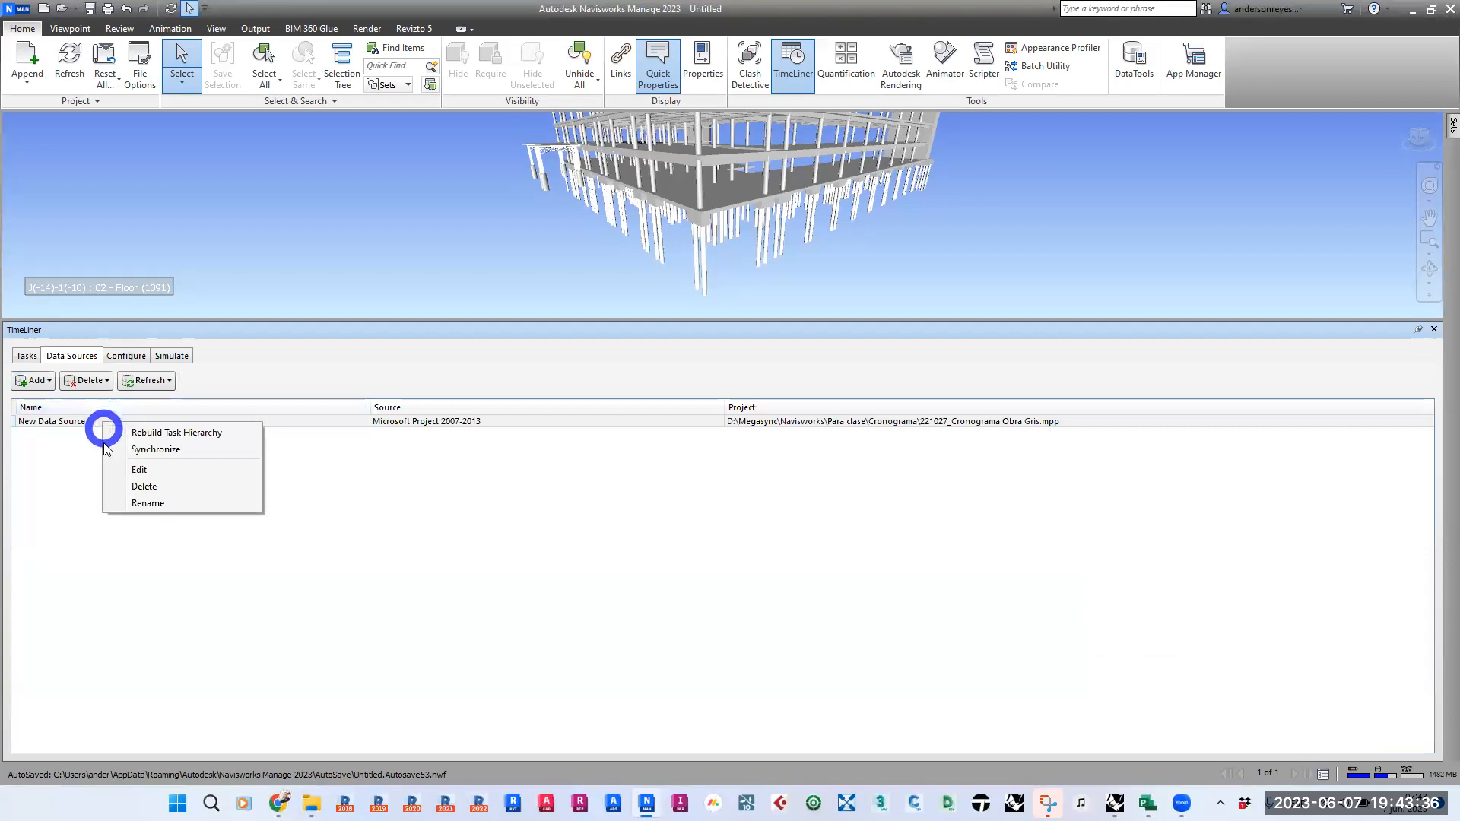
pyautogui.click(156, 503)
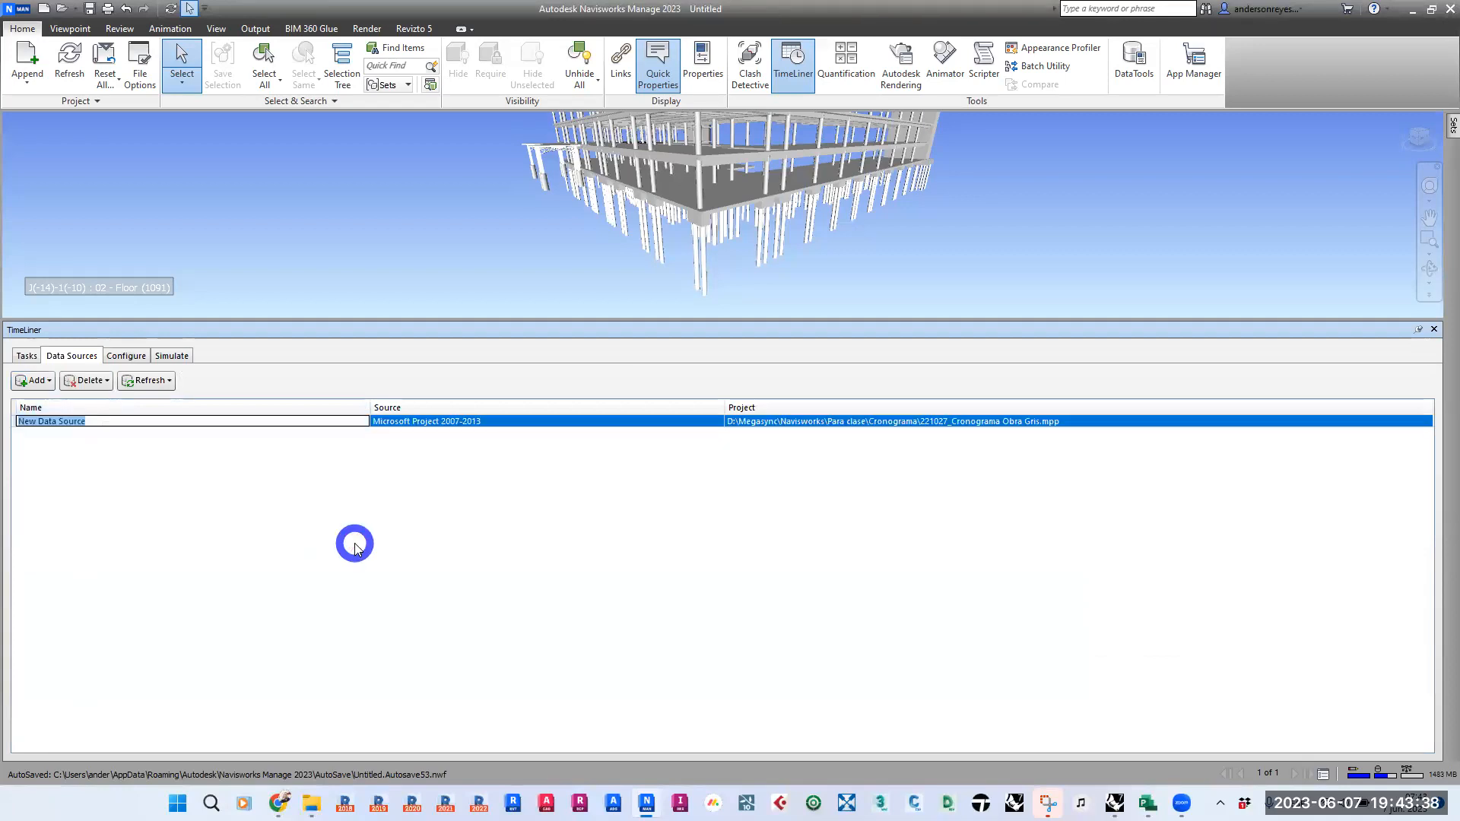
pyautogui.write('CRONOGRAMA O.G_PROJECT')
pyautogui.press('Return')
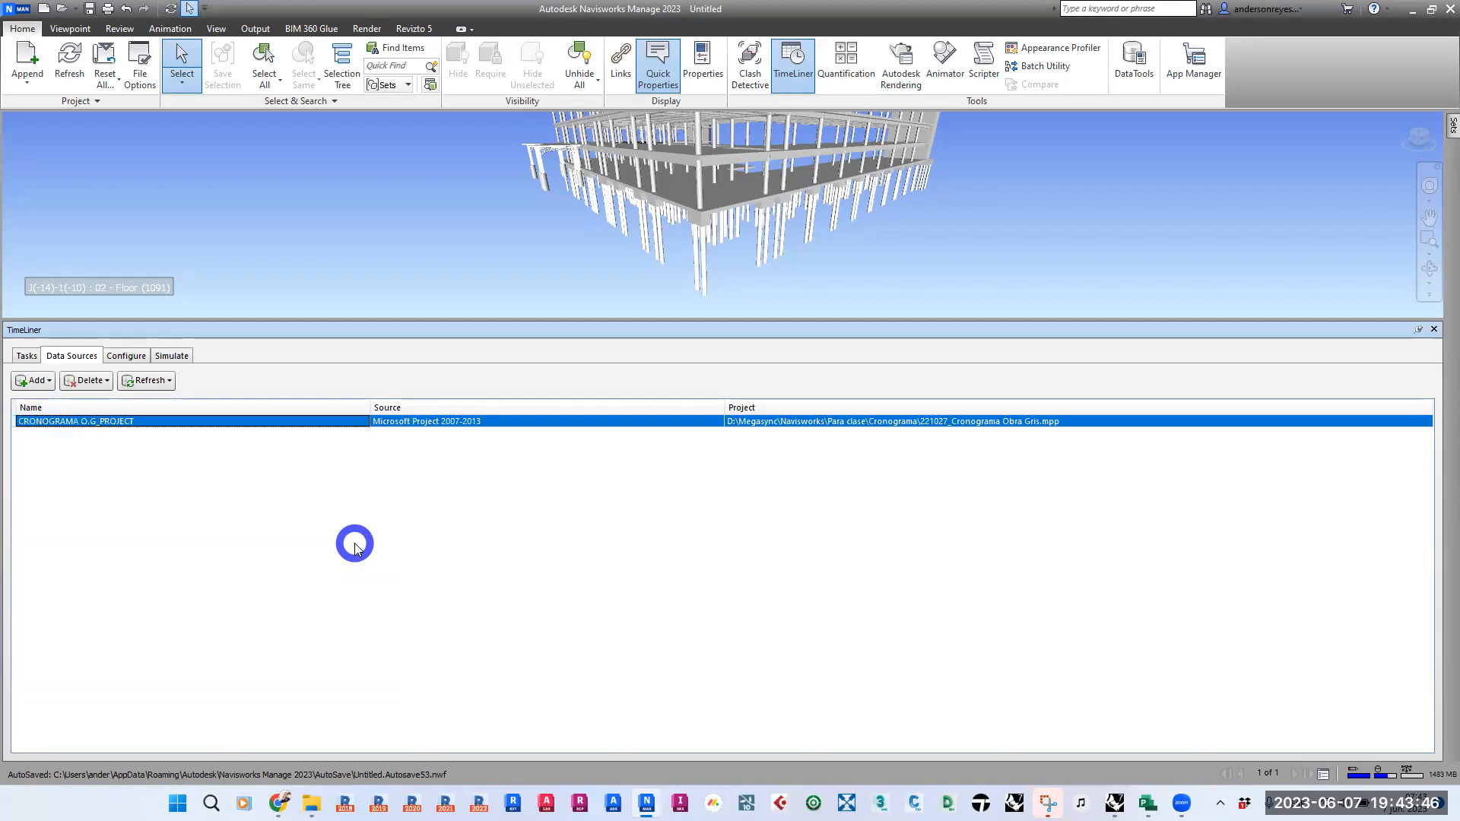
# - Check the root name in the TimeLiner task list against the data source and return to the data sources
pyautogui.click(30, 358)
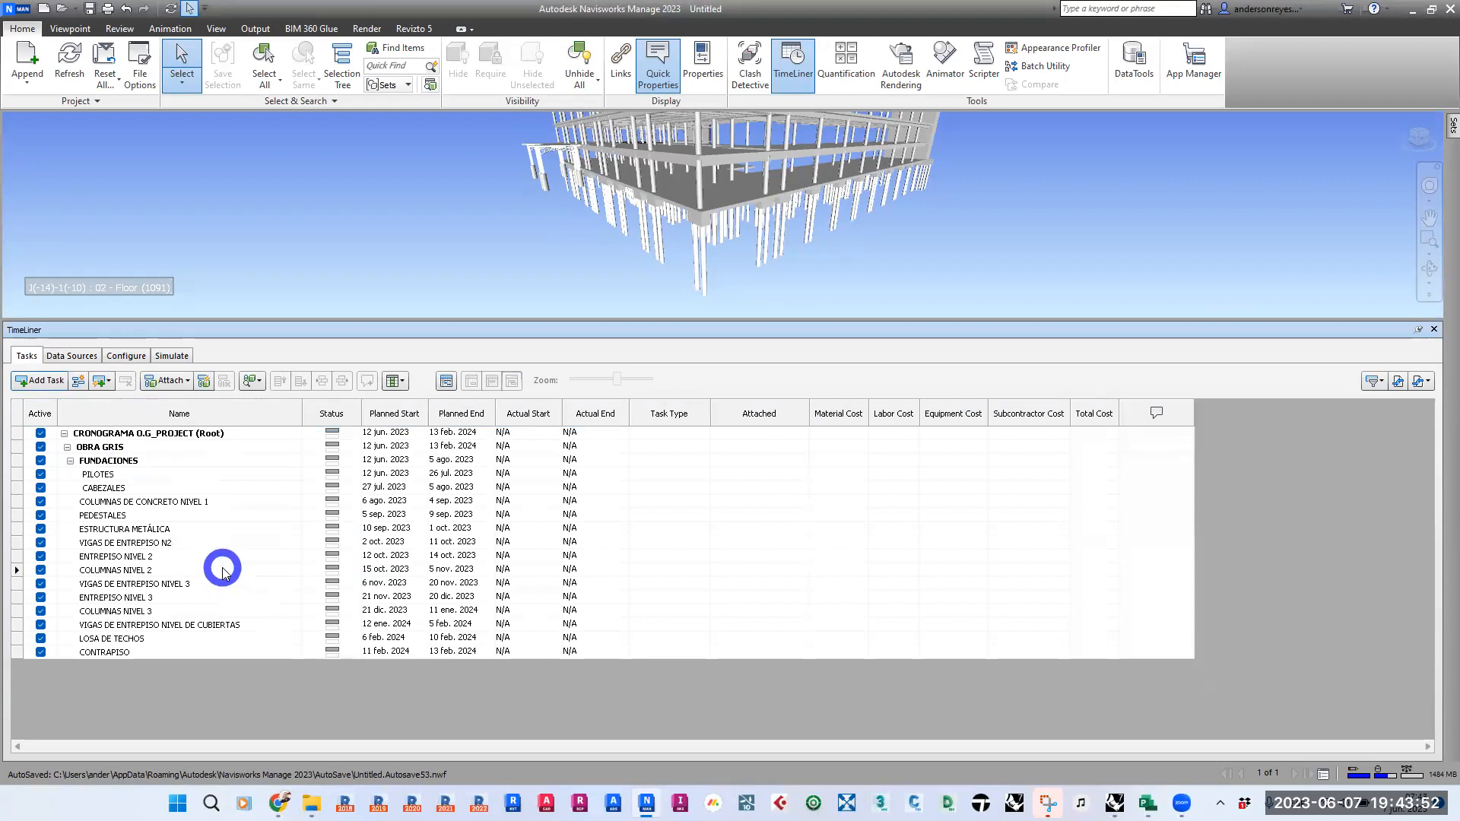
pyautogui.click(72, 356)
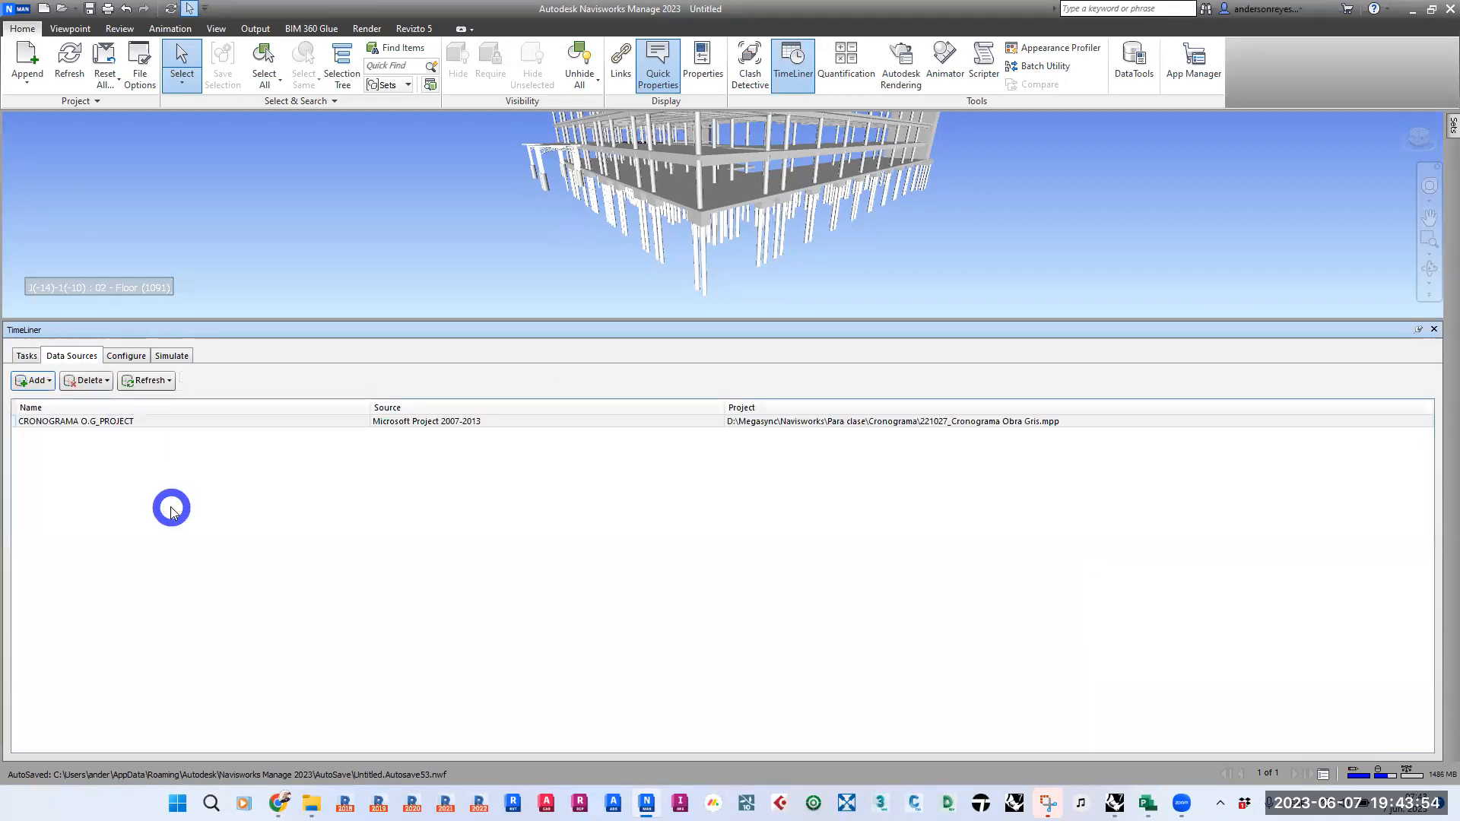
pyautogui.click(27, 355)
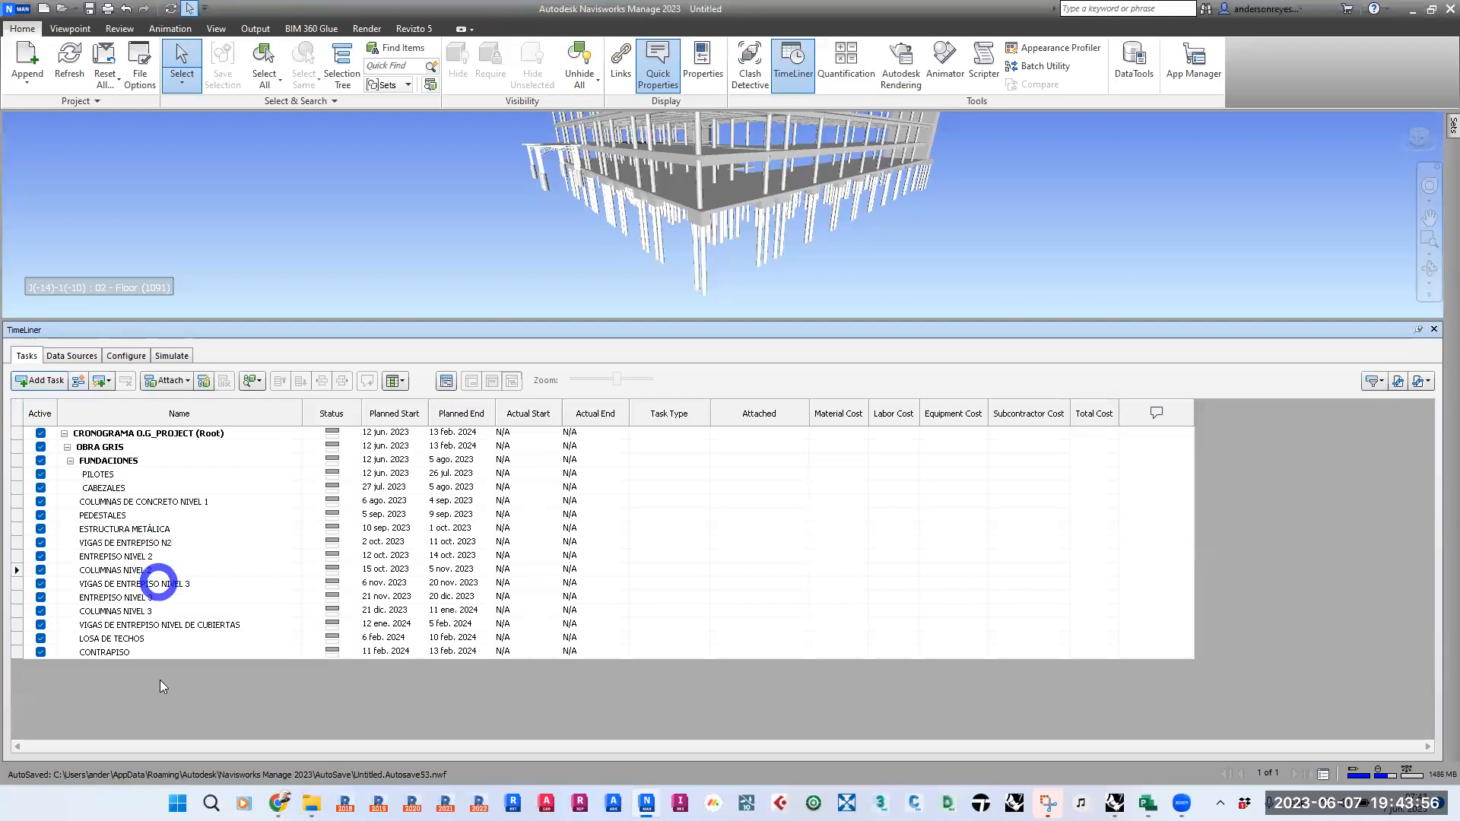
pyautogui.click(72, 355)
pyautogui.click(186, 602)
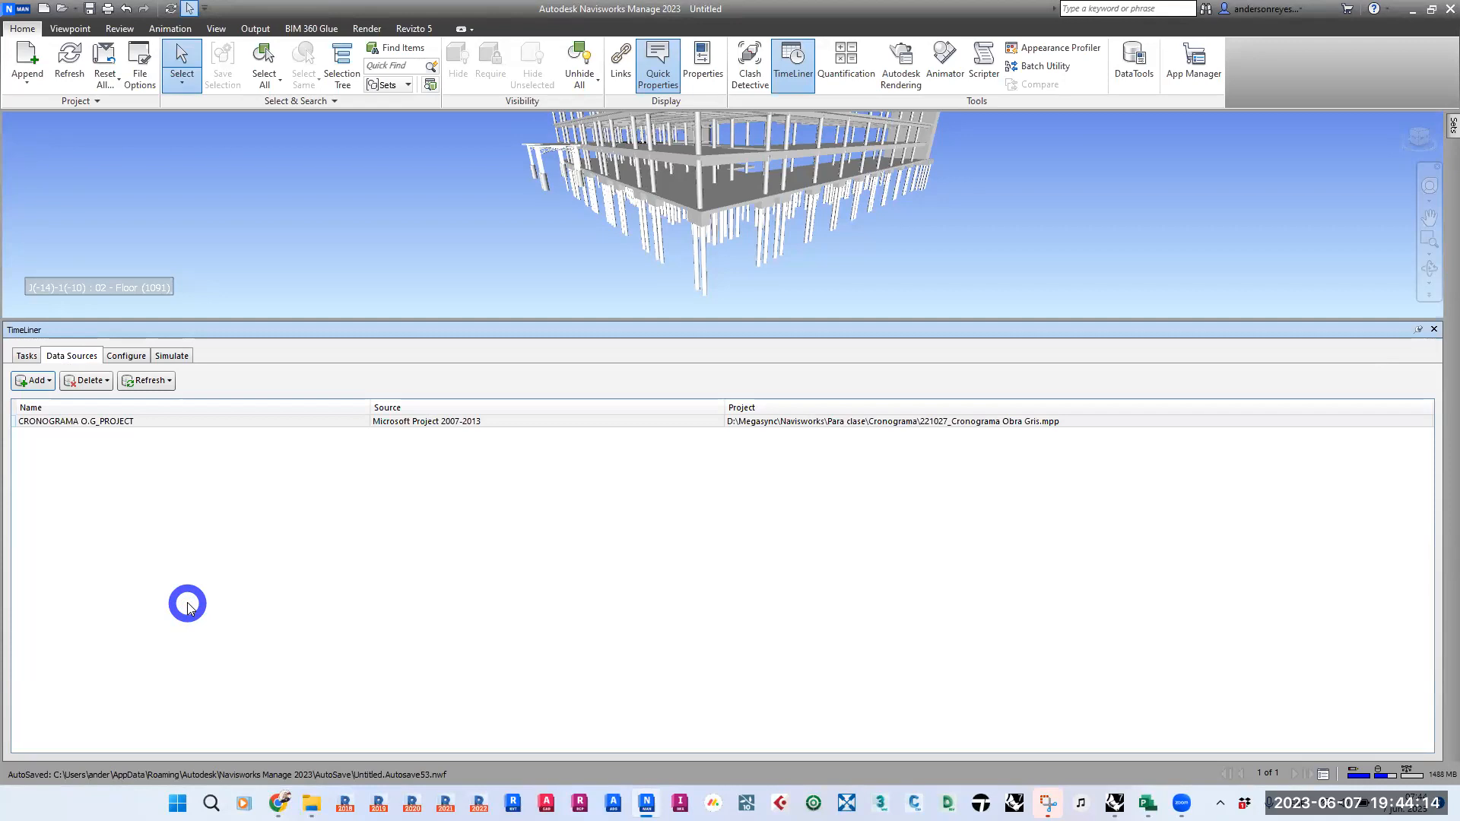
# - Switch to Microsoft Project and open the 221027_Cronograma Obra Gris schedule
pyautogui.click(1145, 803)
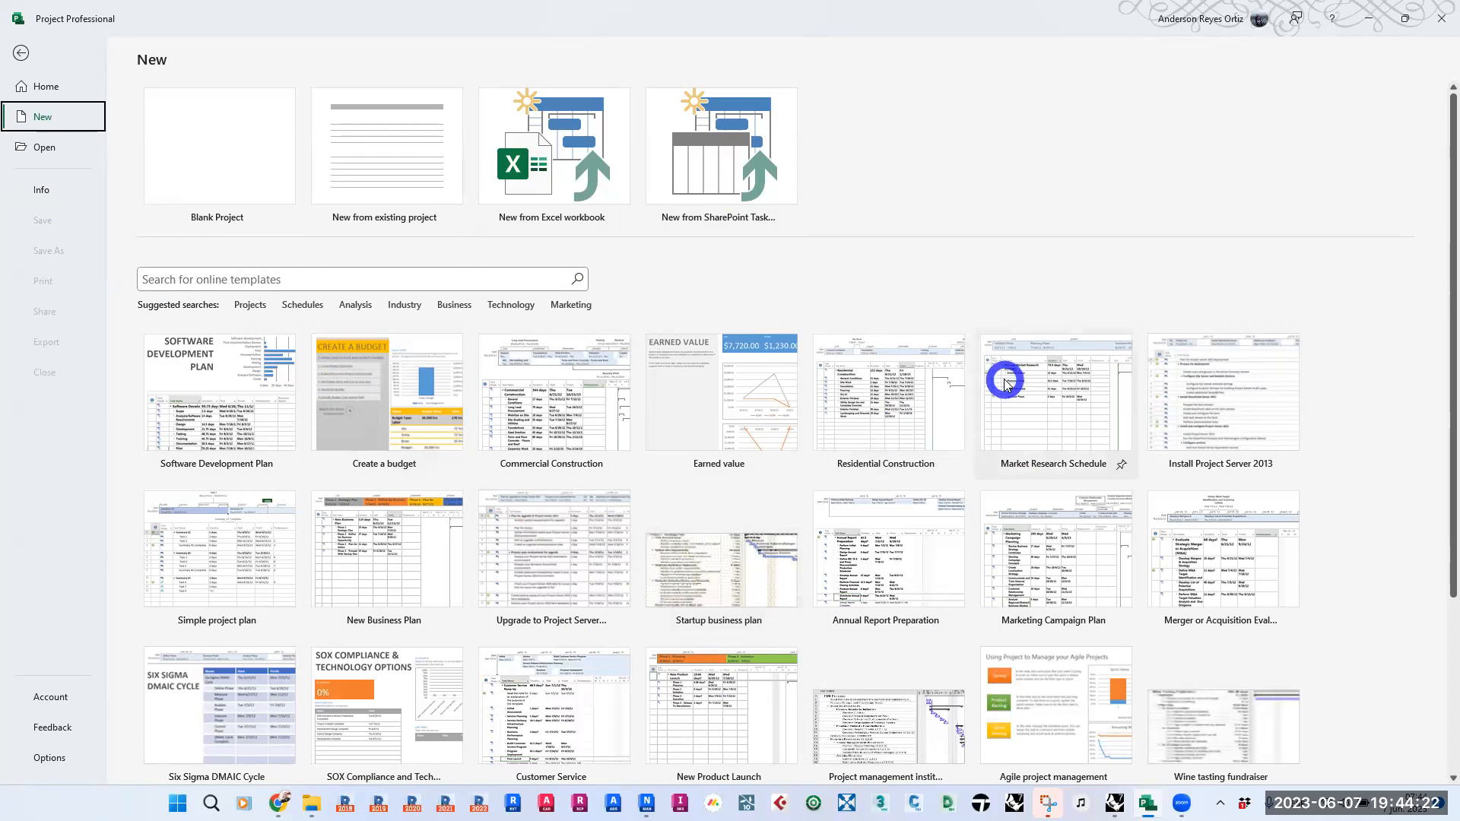
pyautogui.click(22, 54)
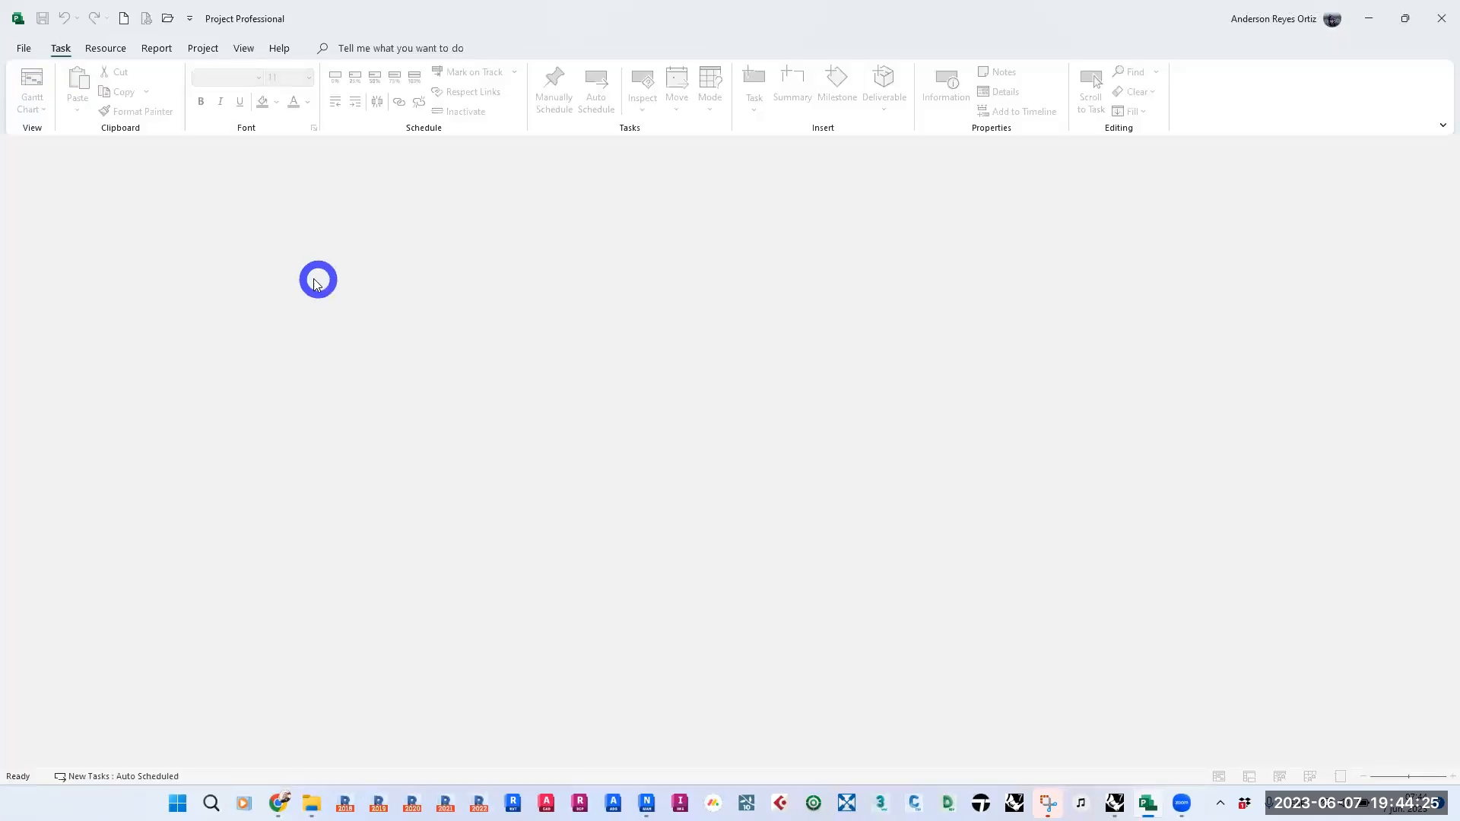
pyautogui.click(22, 48)
pyautogui.click(313, 386)
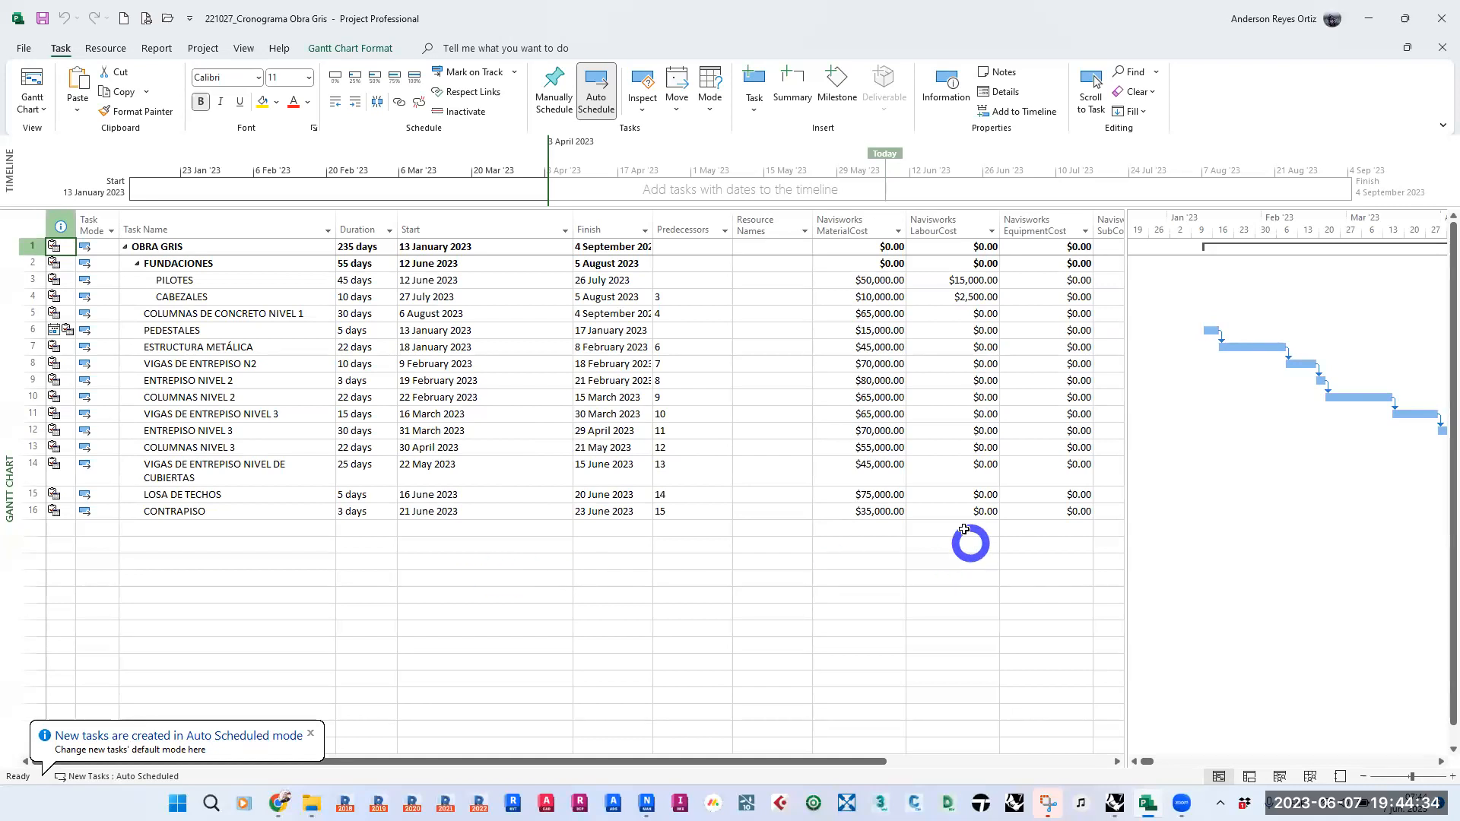
# - Set the Navisworks SubContractorCost of the LOSA DE TECHOS task to 15000
pyautogui.click(948, 493)
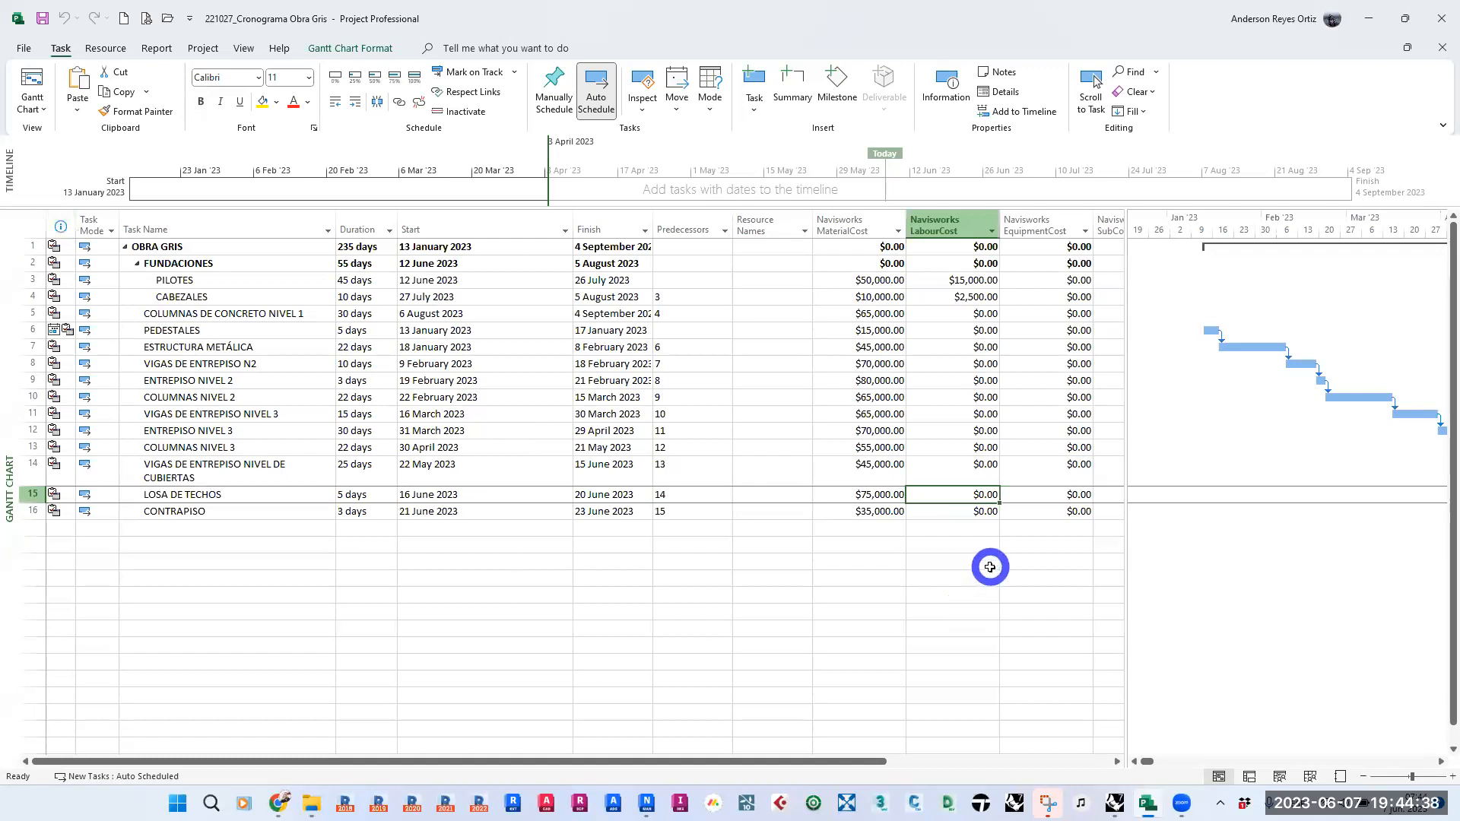
pyautogui.moveTo(847, 755); pyautogui.dragTo(1080, 752)
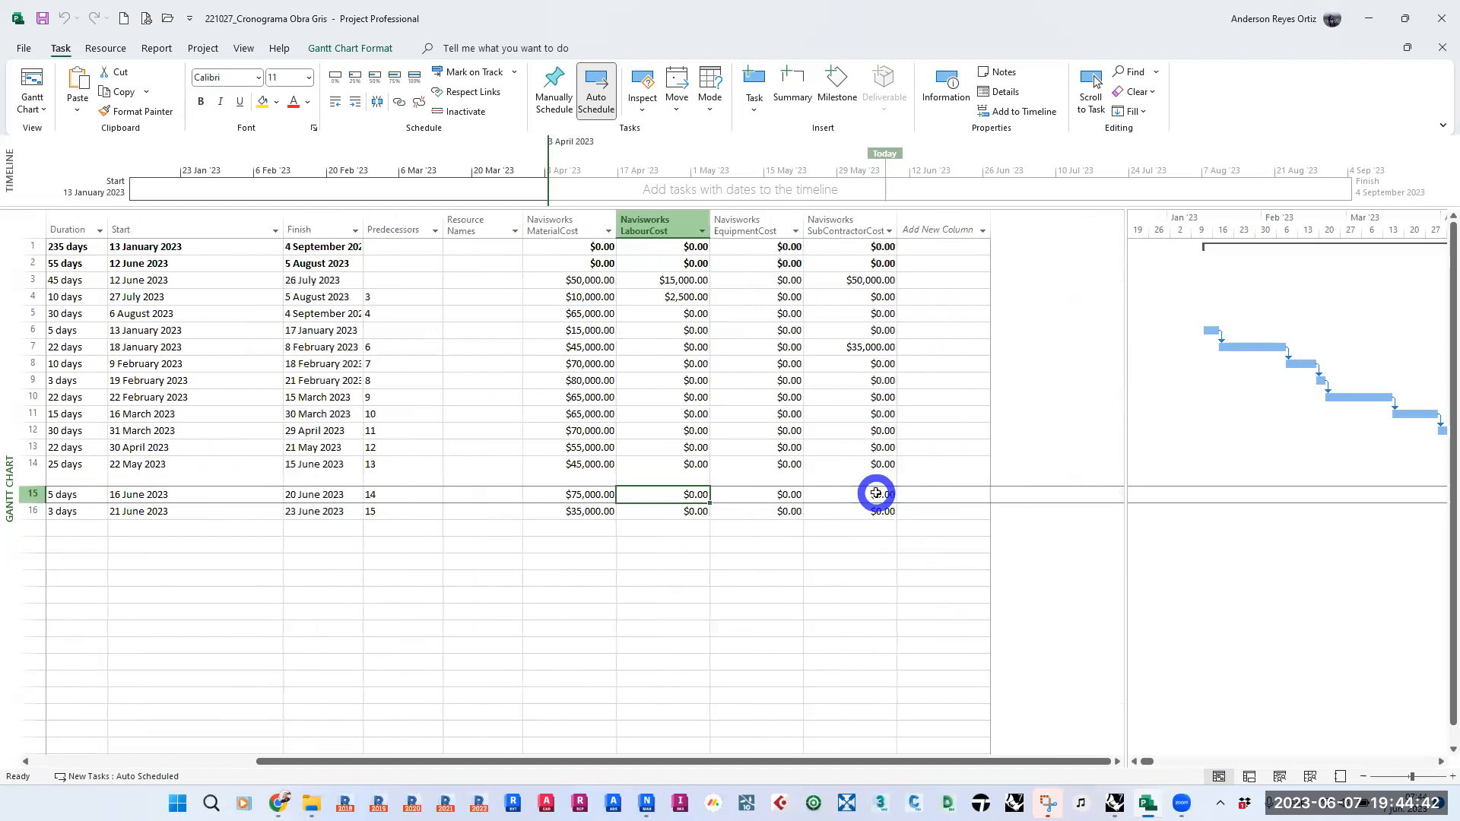
pyautogui.click(844, 495)
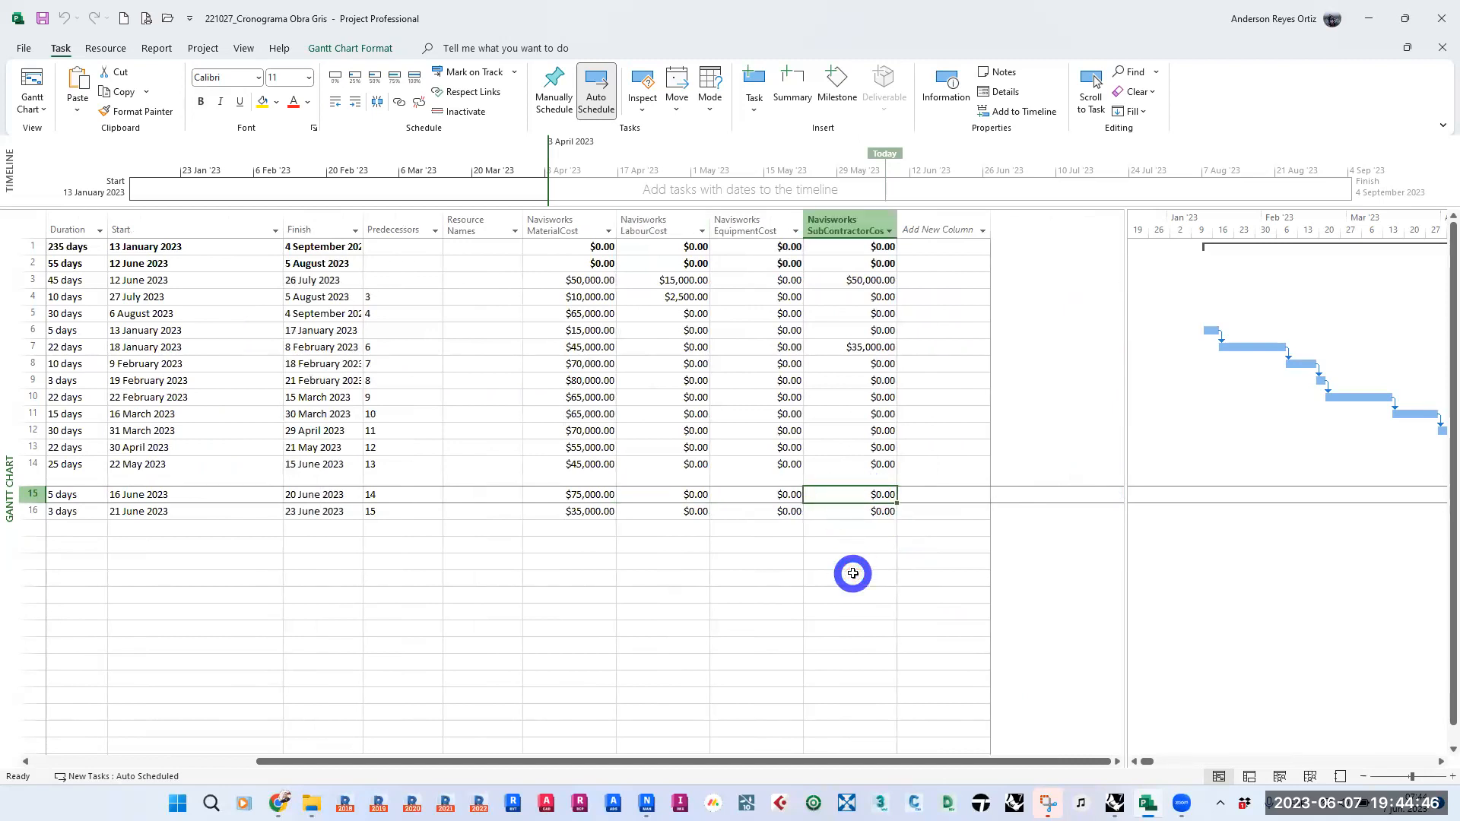
pyautogui.write('30')
pyautogui.press('Return')
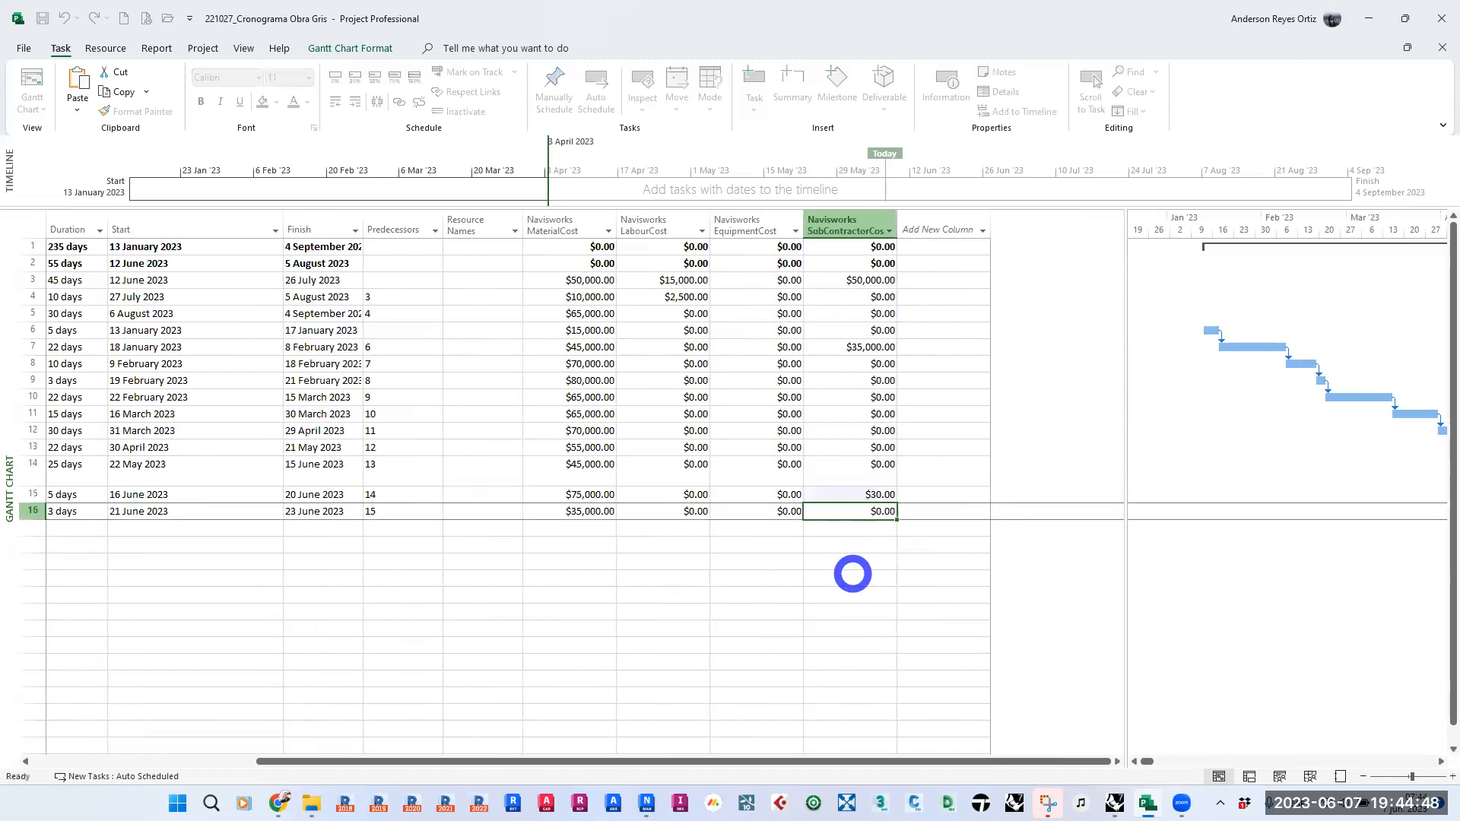
pyautogui.press('Up')
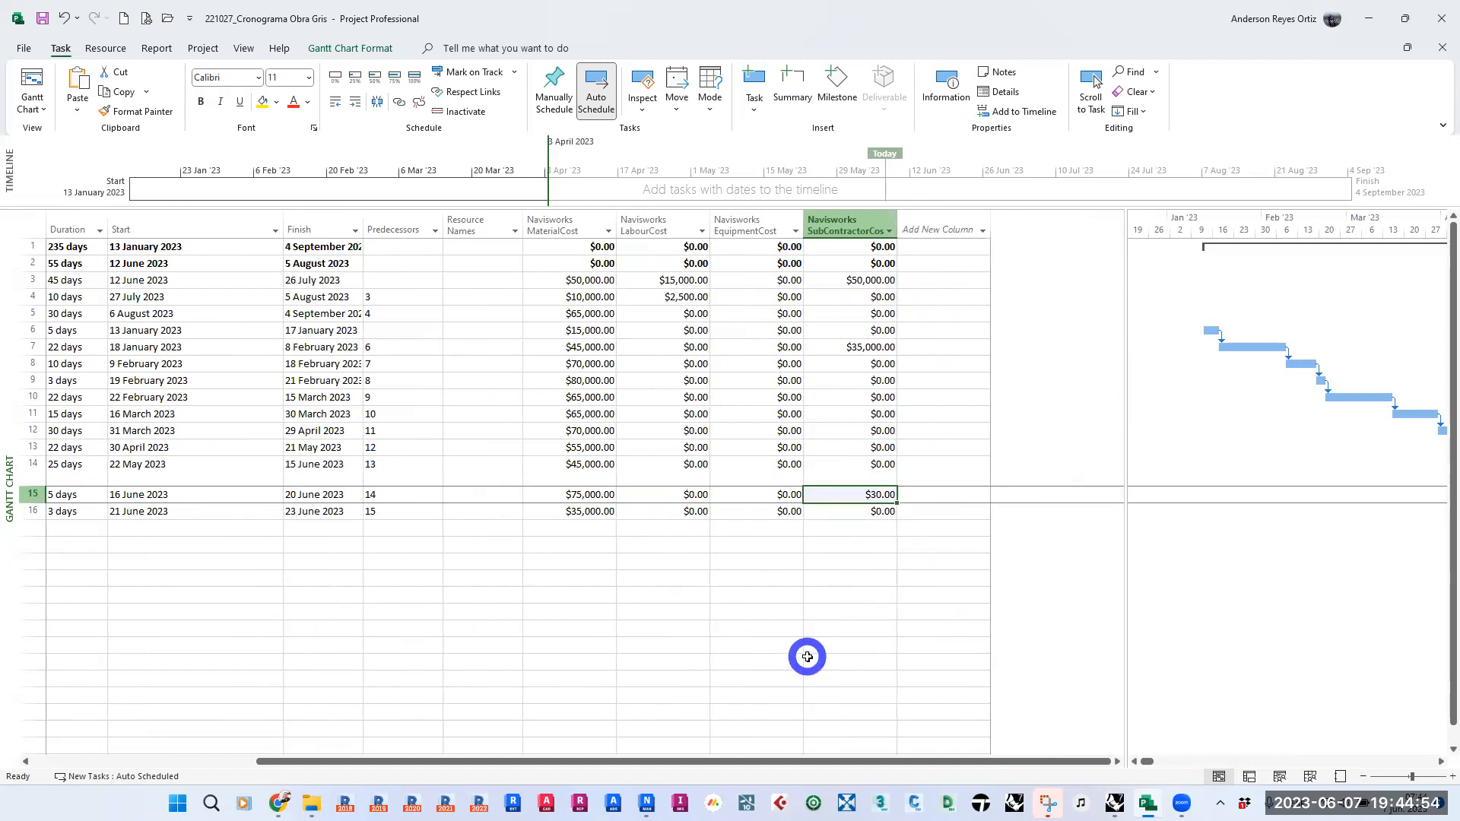
pyautogui.write('15000')
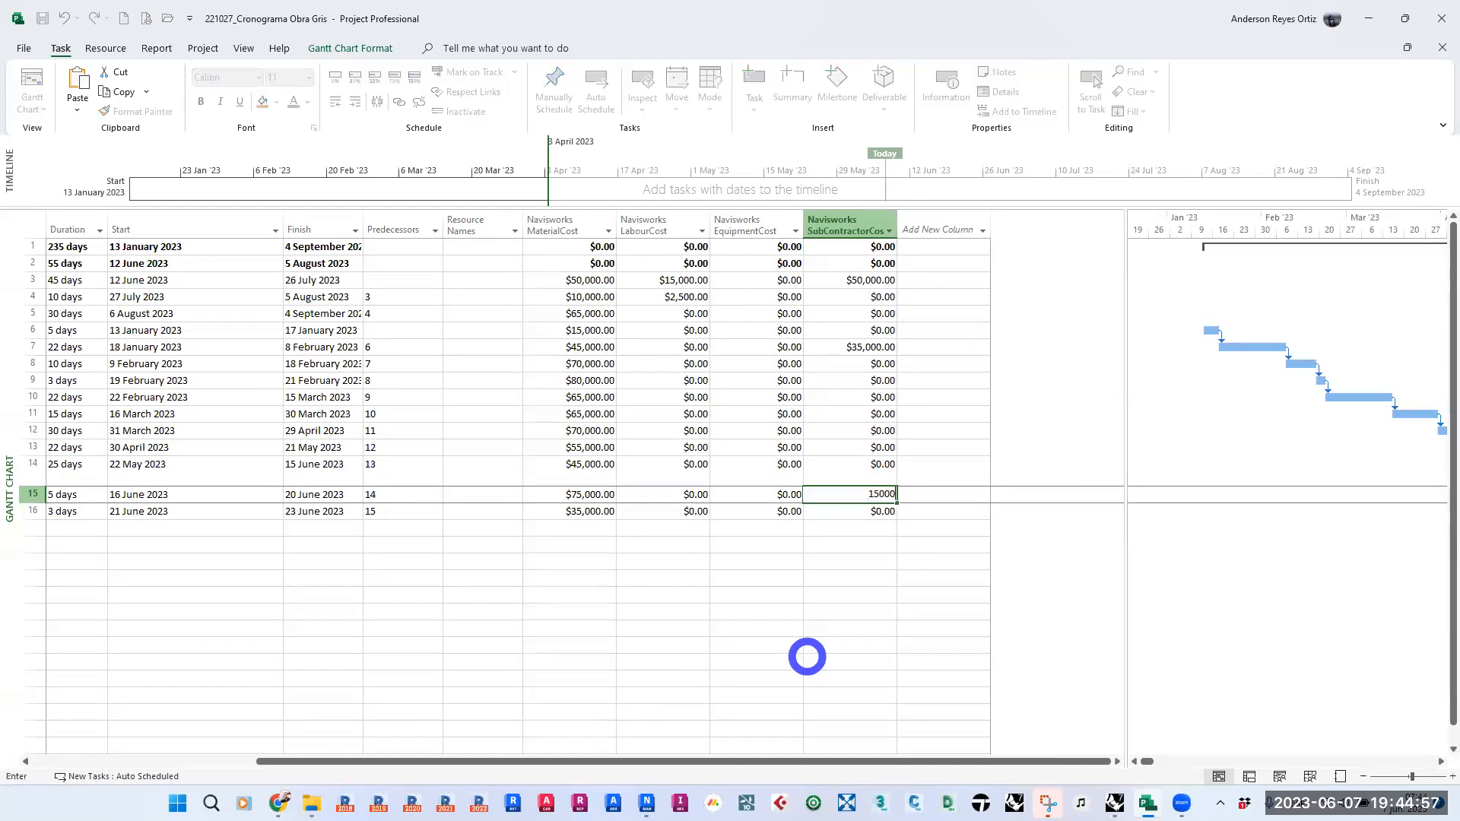
pyautogui.press('Return')
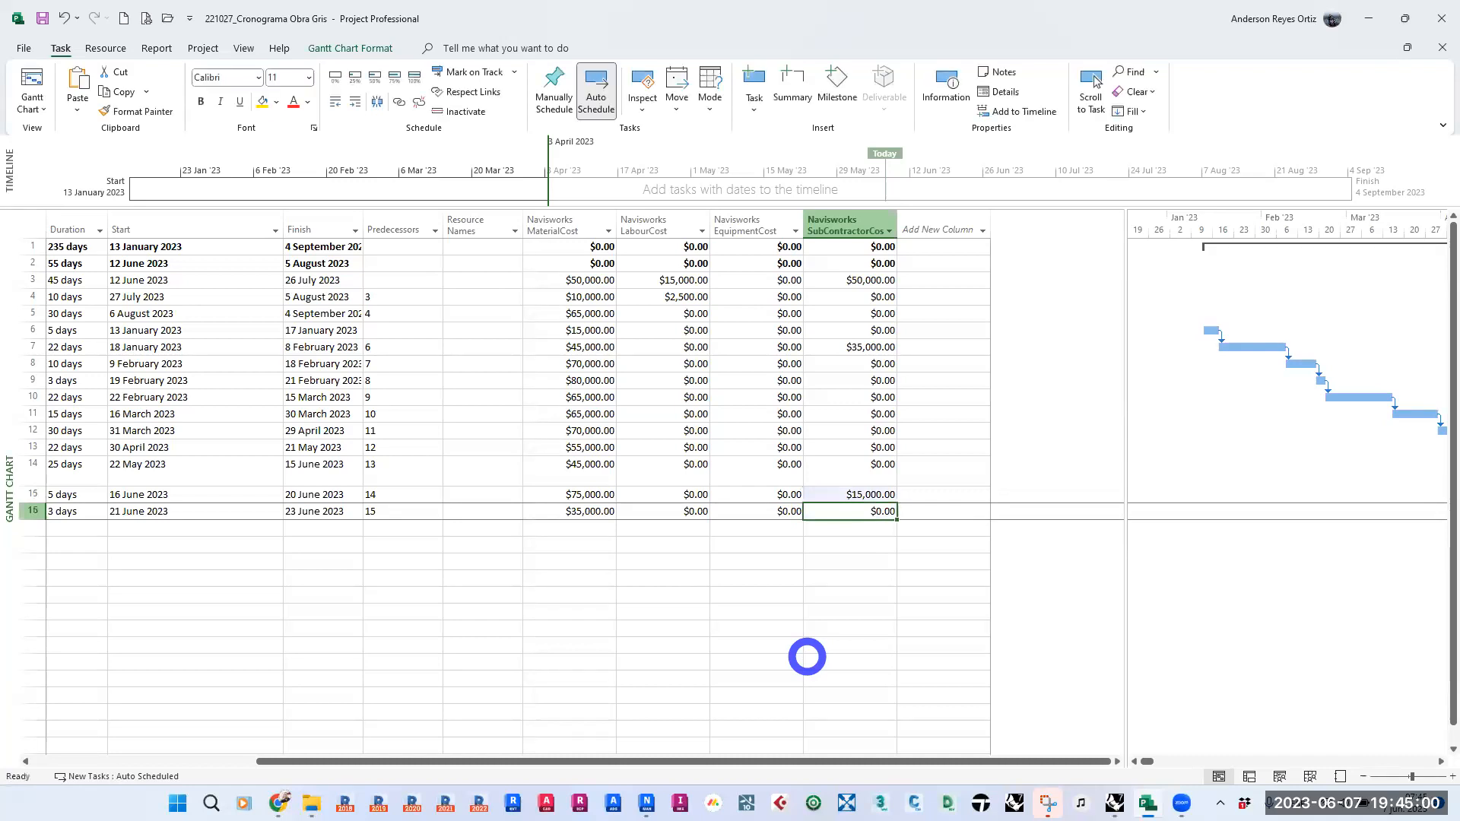
# - Set the duration of the CONTRAPISO task to 5 days
pyautogui.moveTo(750, 760); pyautogui.dragTo(637, 738)
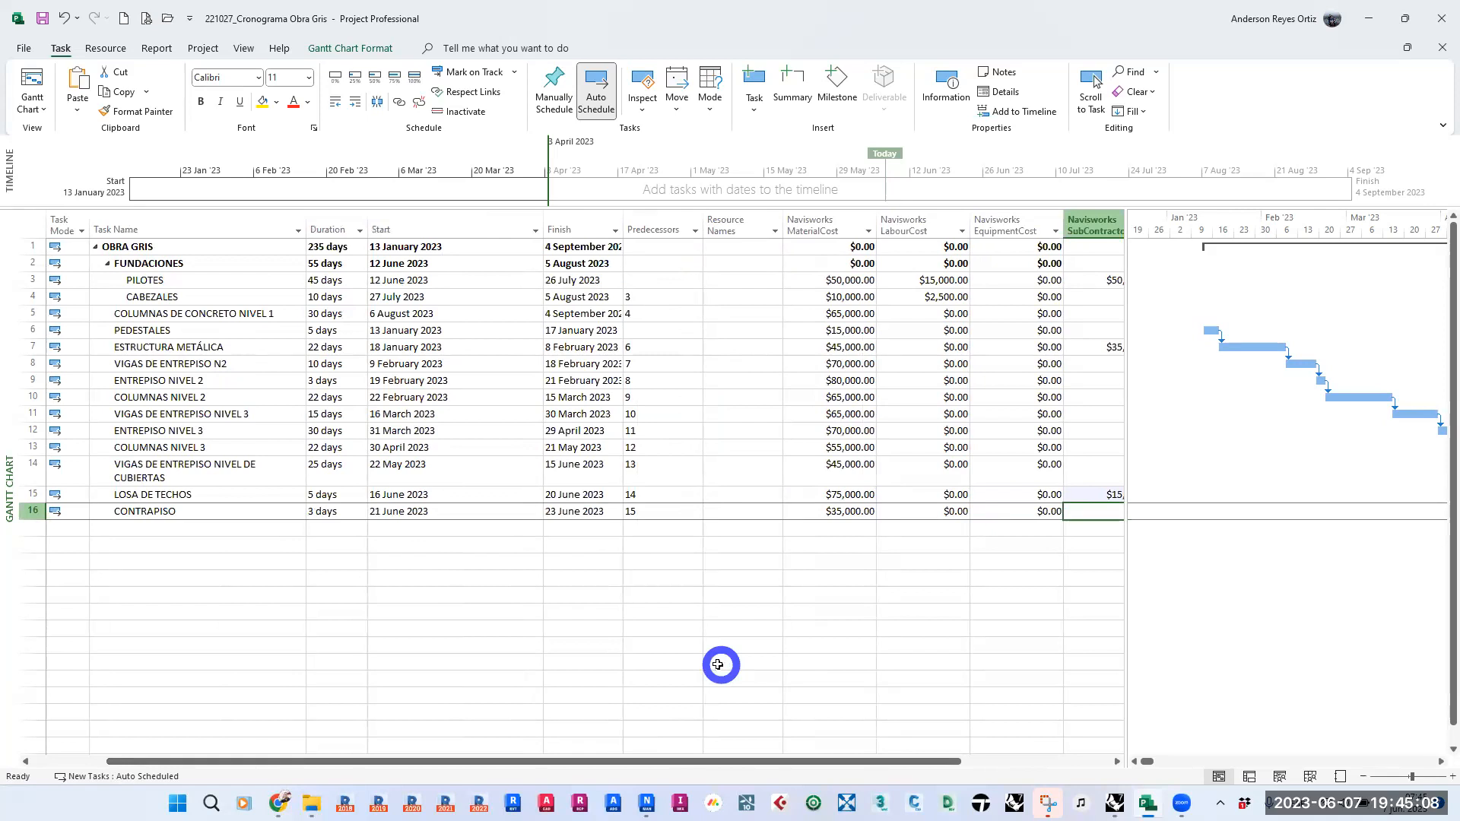
pyautogui.click(332, 511)
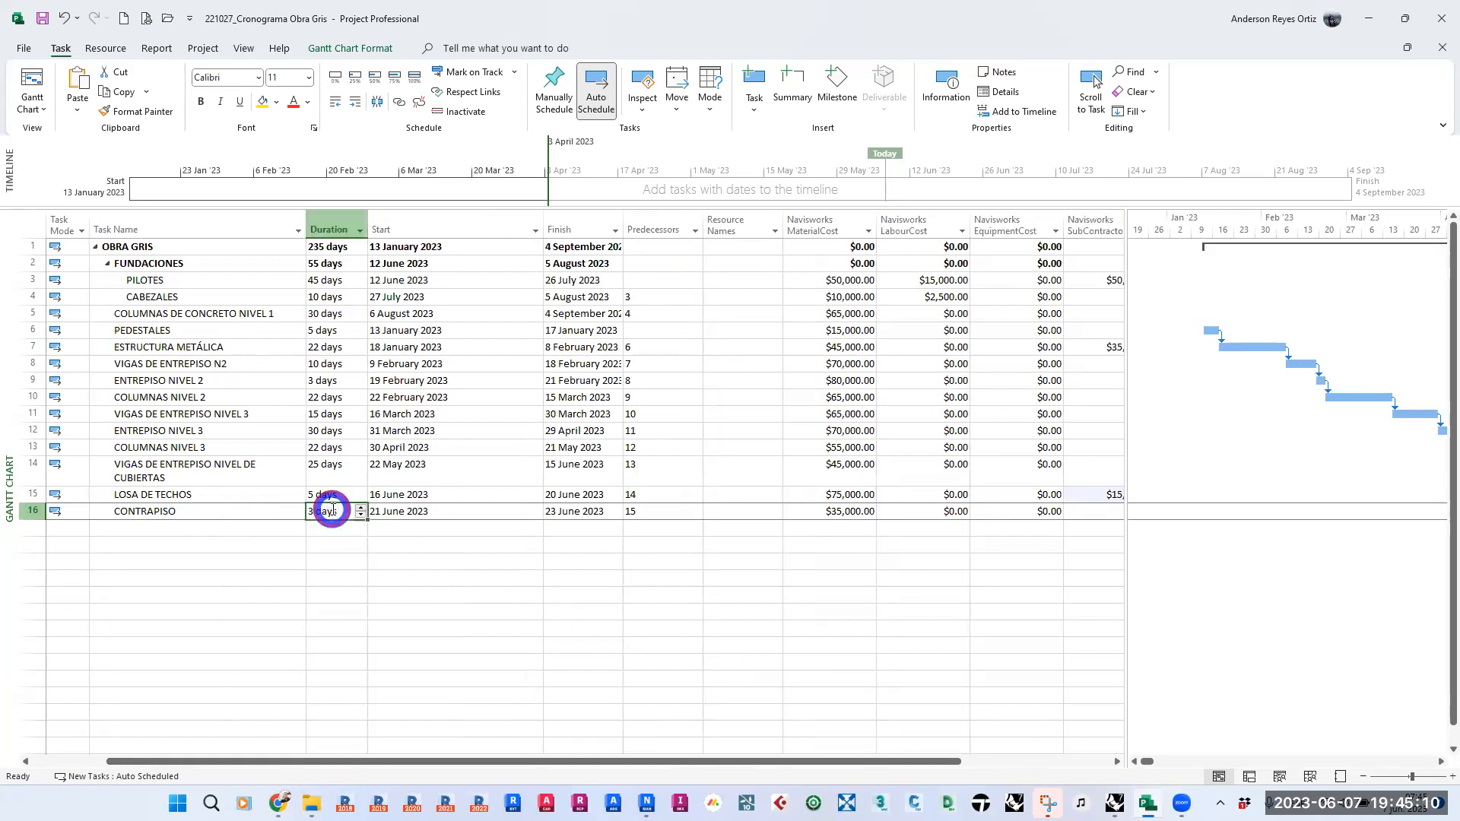
pyautogui.click(361, 508)
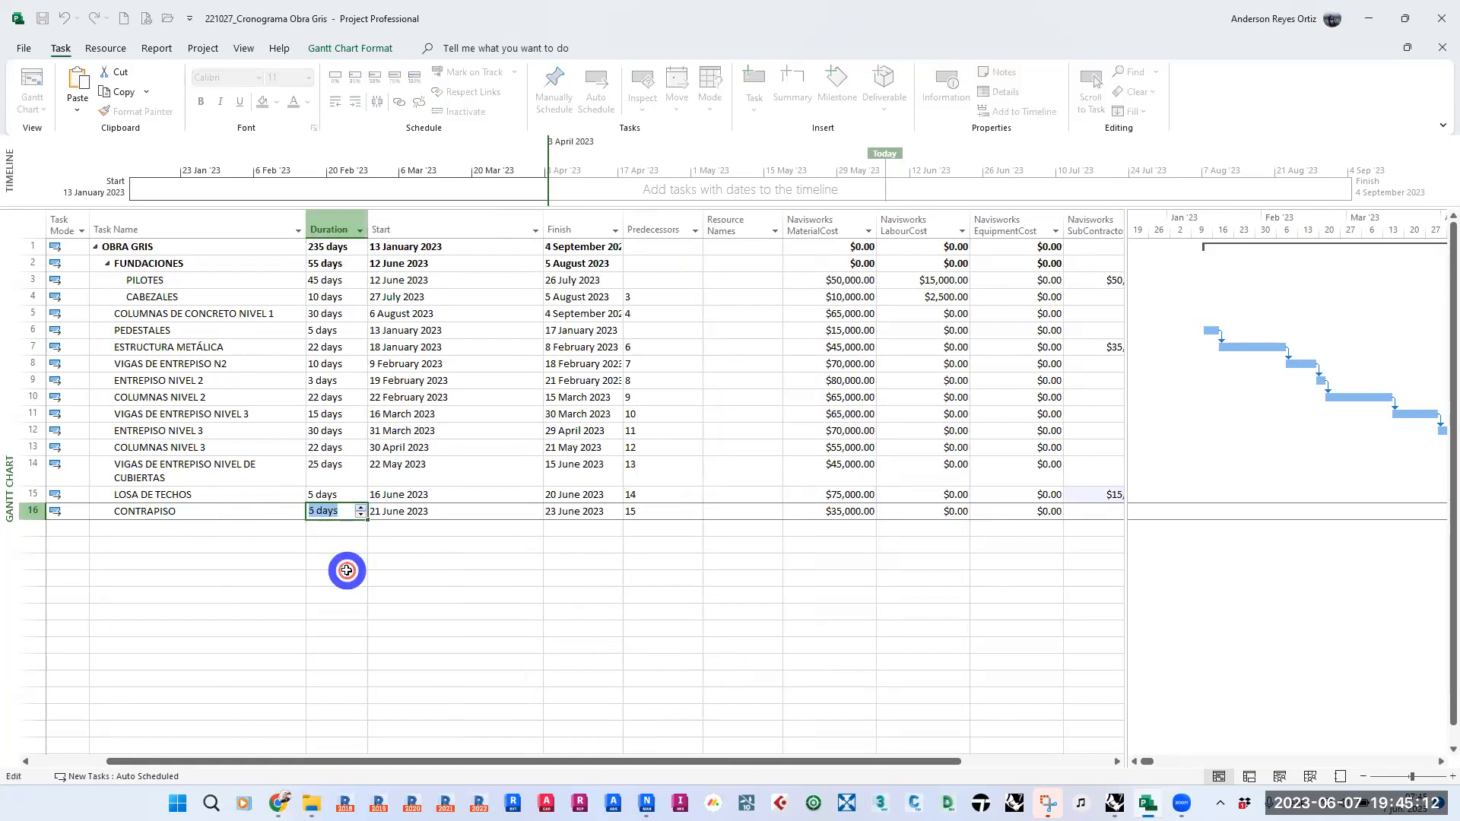
# - Set the duration of the LOSA DE TECHOS task to 8 days and save the schedule
pyautogui.click(340, 576)
pyautogui.click(321, 496)
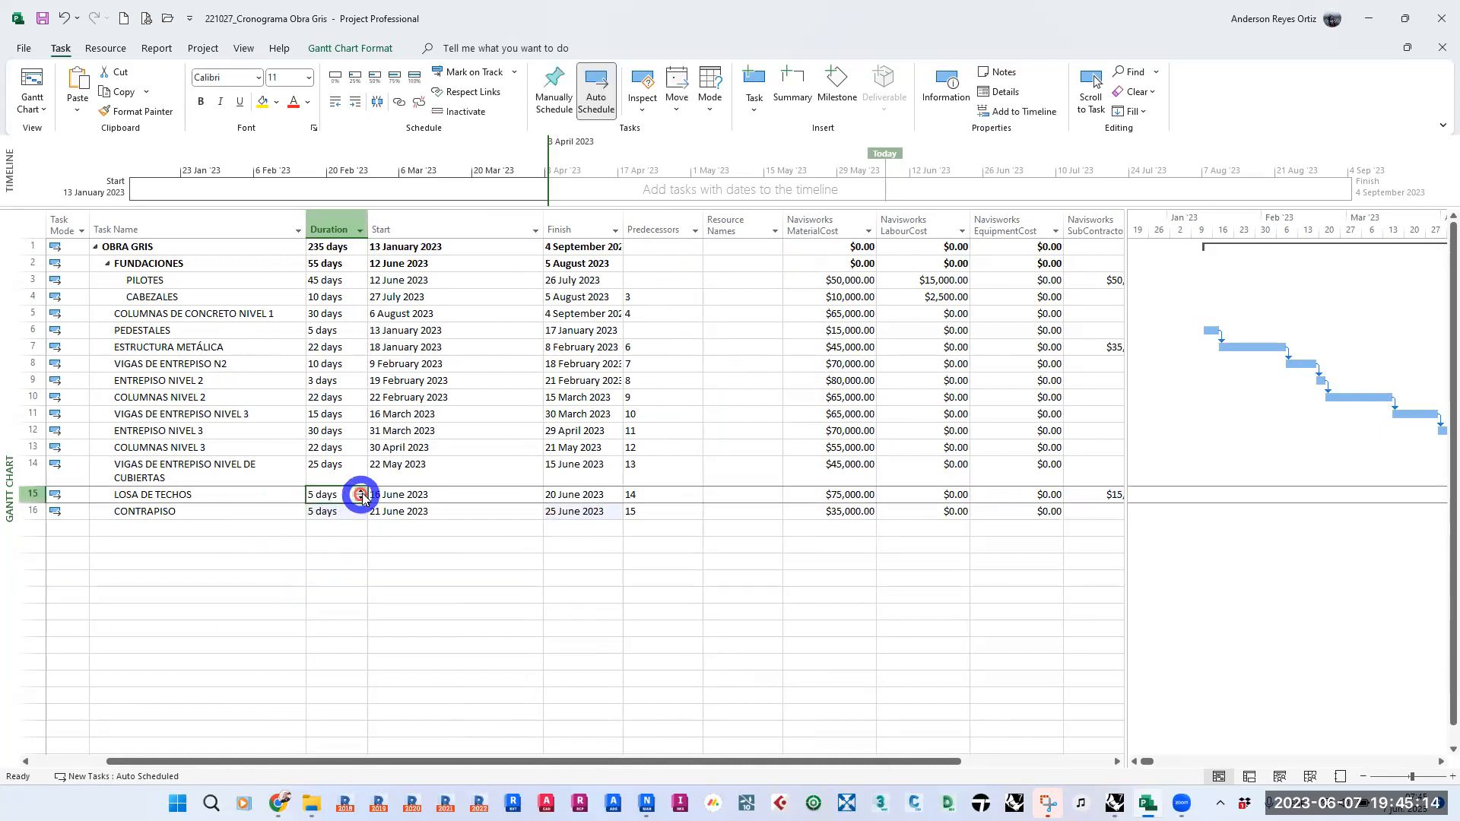
pyautogui.click(362, 490)
pyautogui.click(362, 490)
pyautogui.click(244, 607)
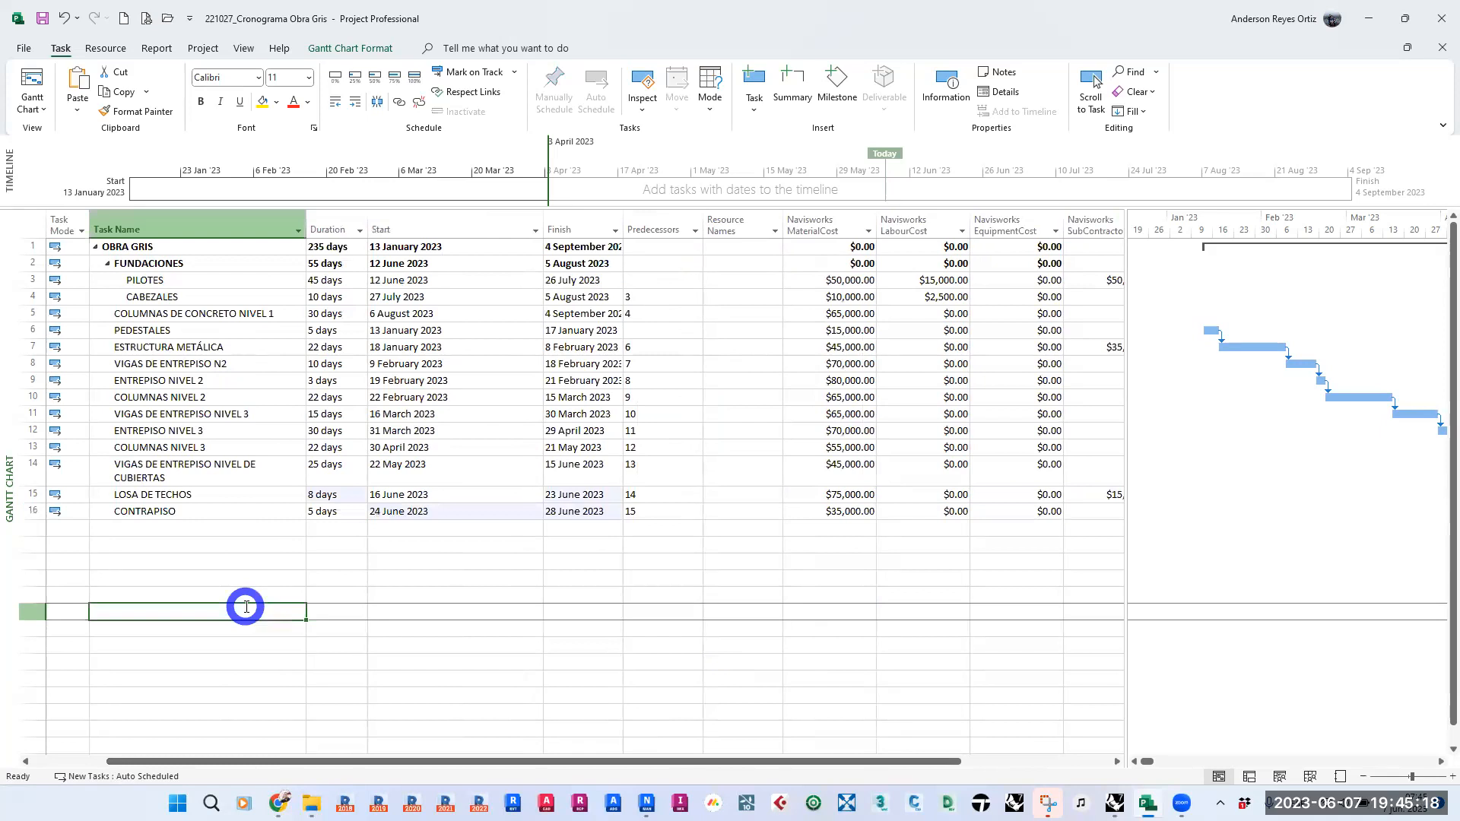
pyautogui.click(43, 19)
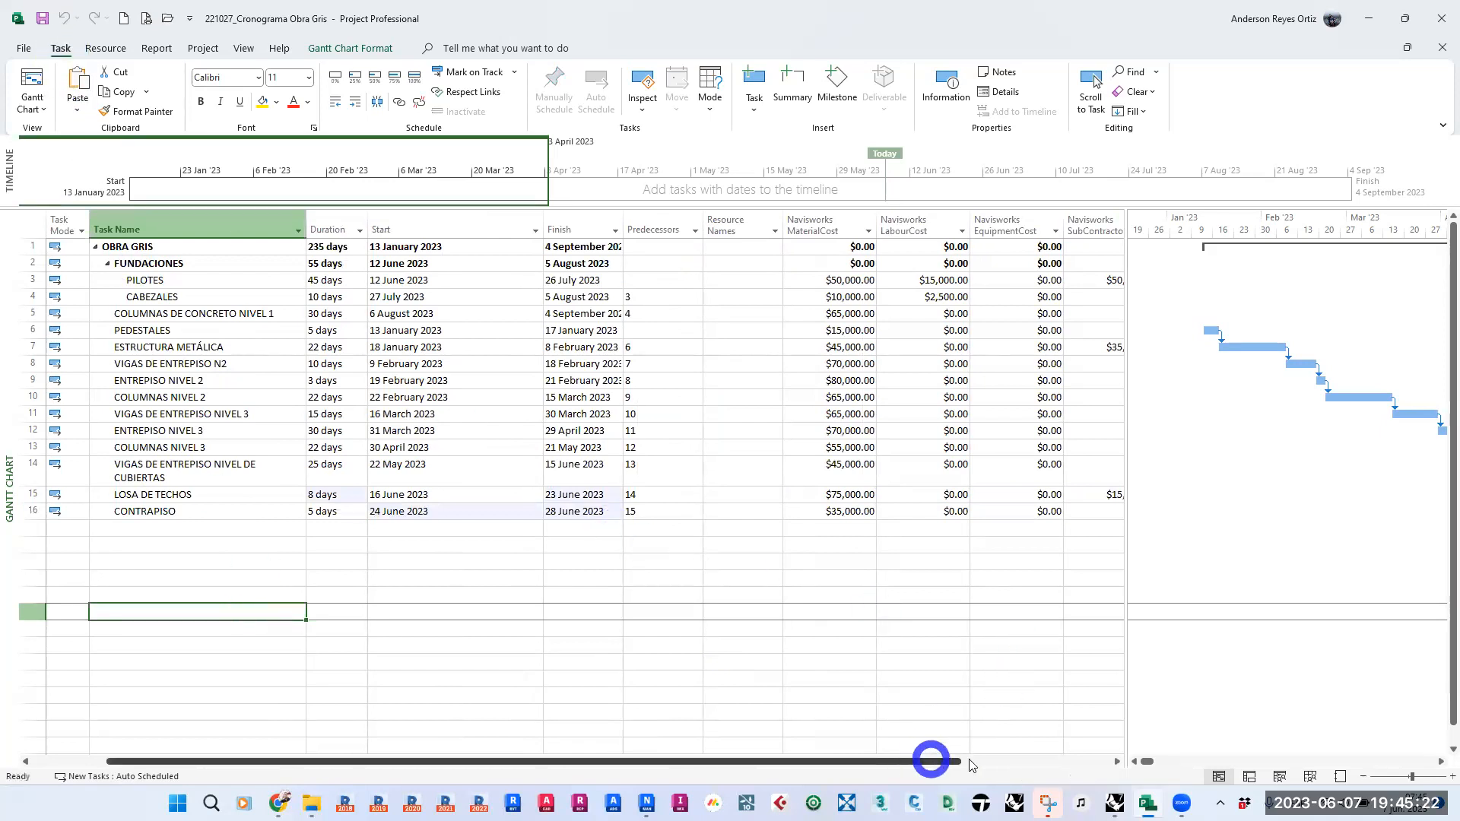
# - Switch to Navisworks Manage, synchronize the CRONOGRAMA O.G_PROJECT data source and show the TimeLiner task list
pyautogui.click(646, 803)
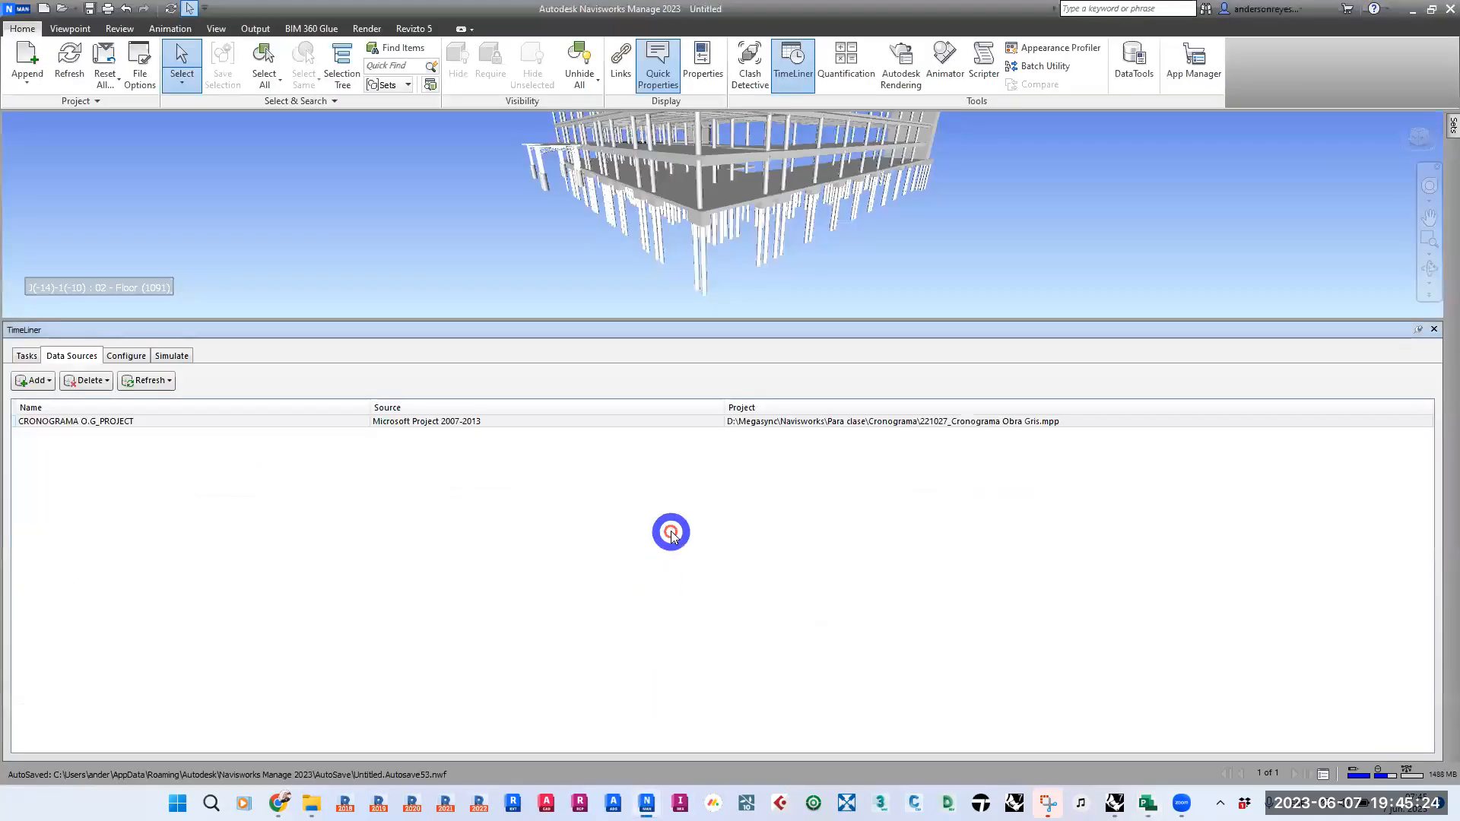
pyautogui.click(103, 423)
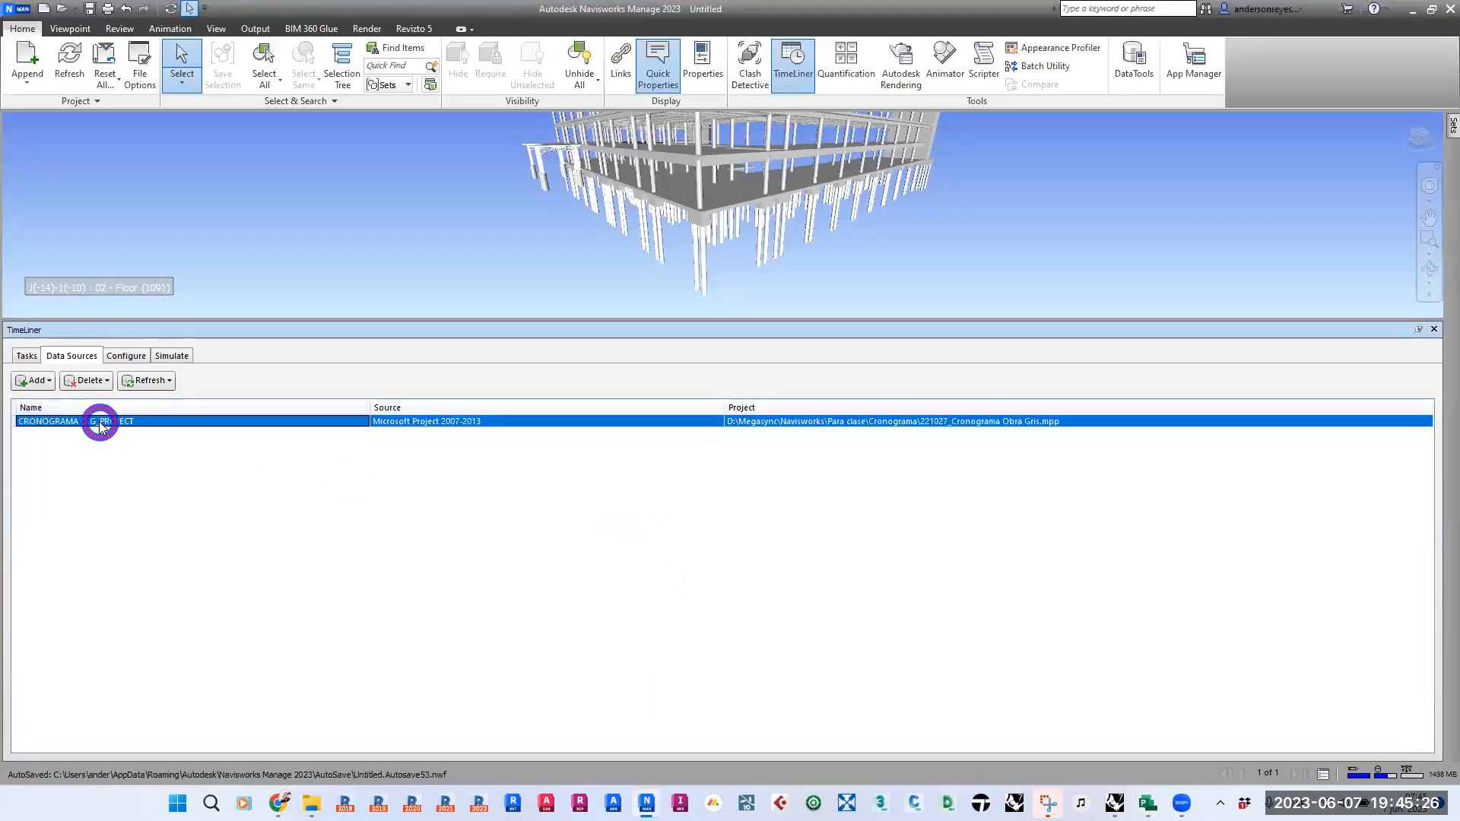
pyautogui.rightClick(101, 425)
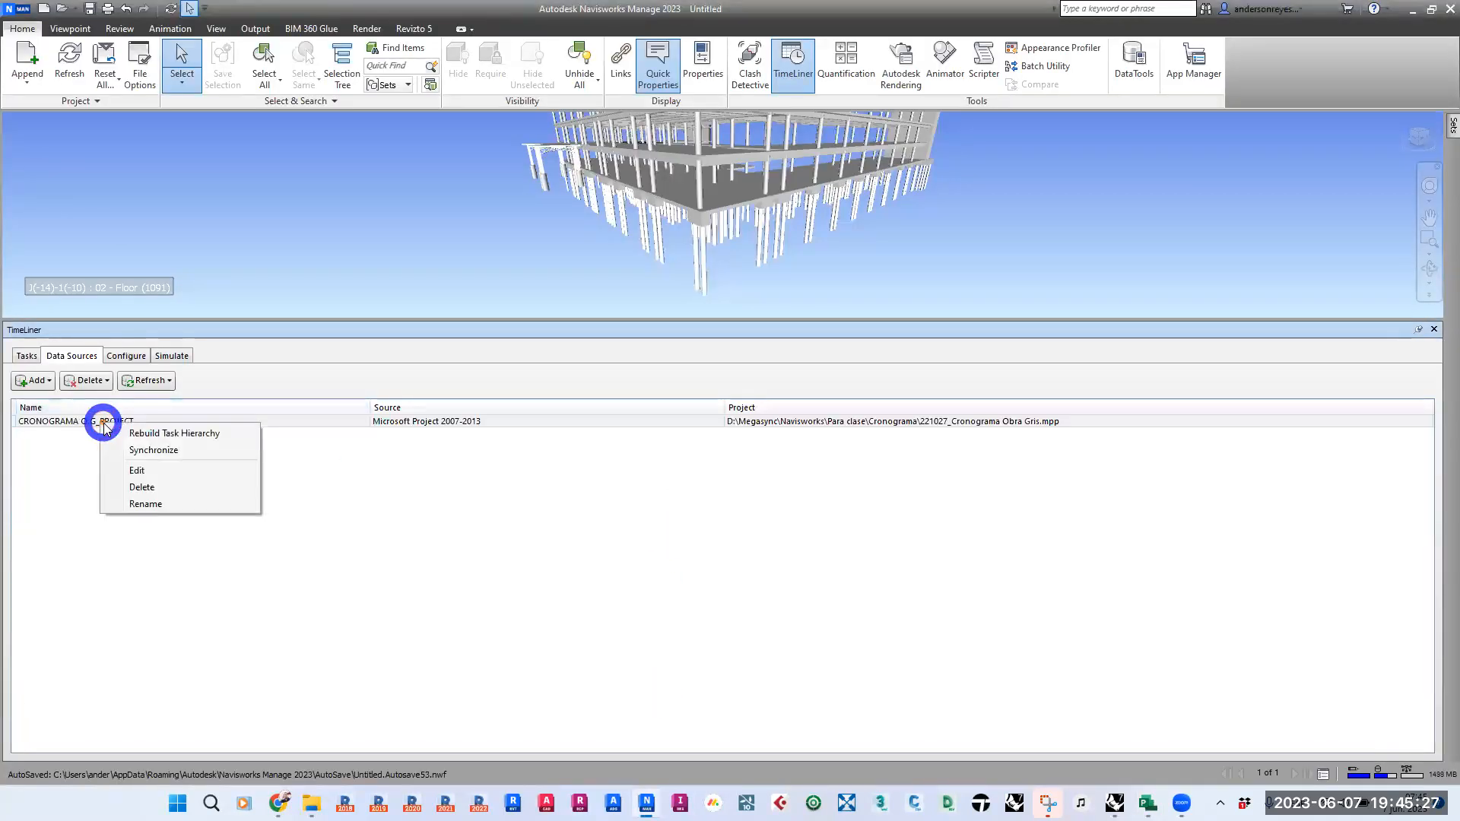
pyautogui.click(169, 451)
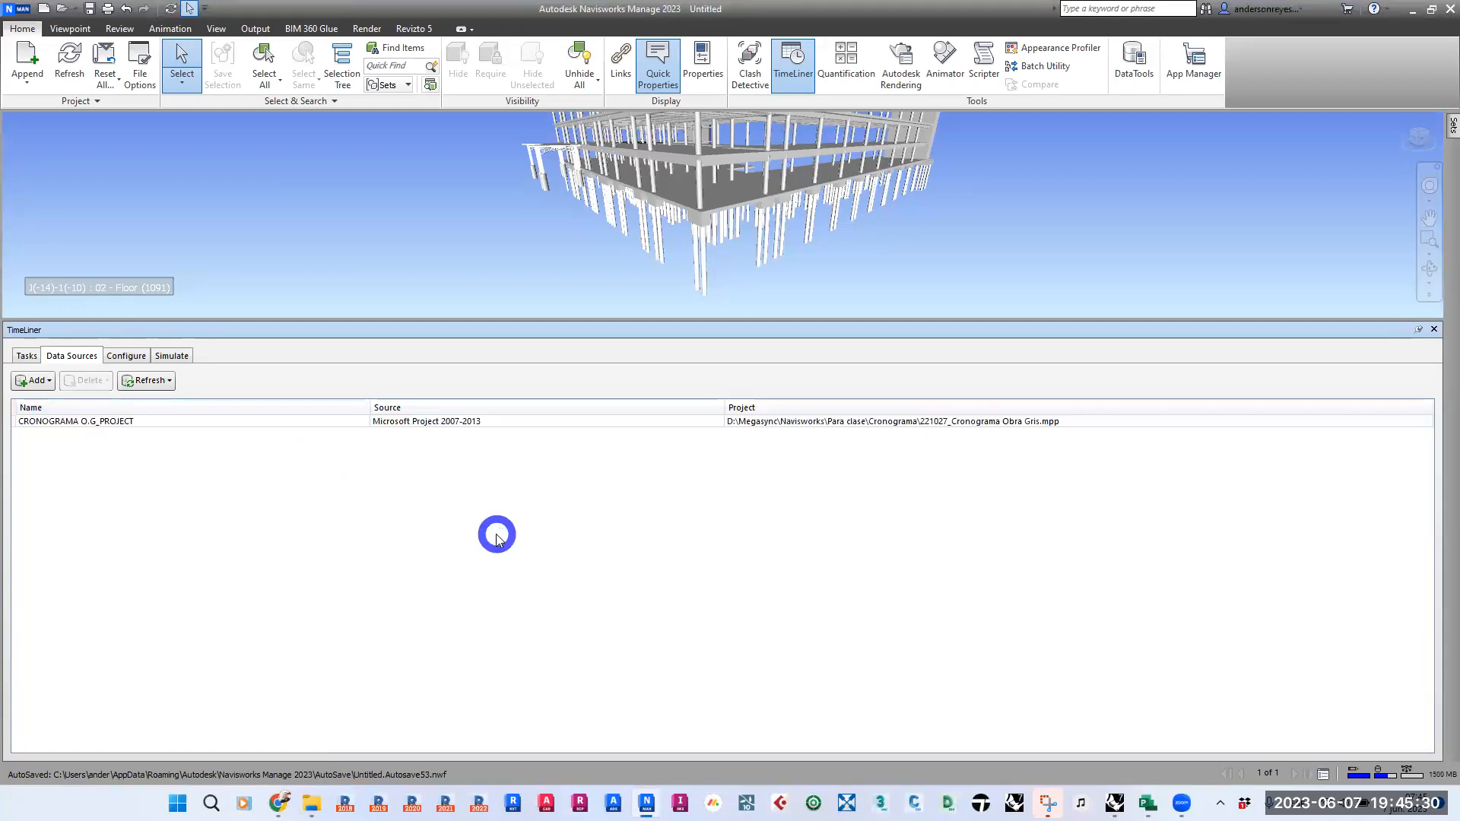
pyautogui.click(30, 360)
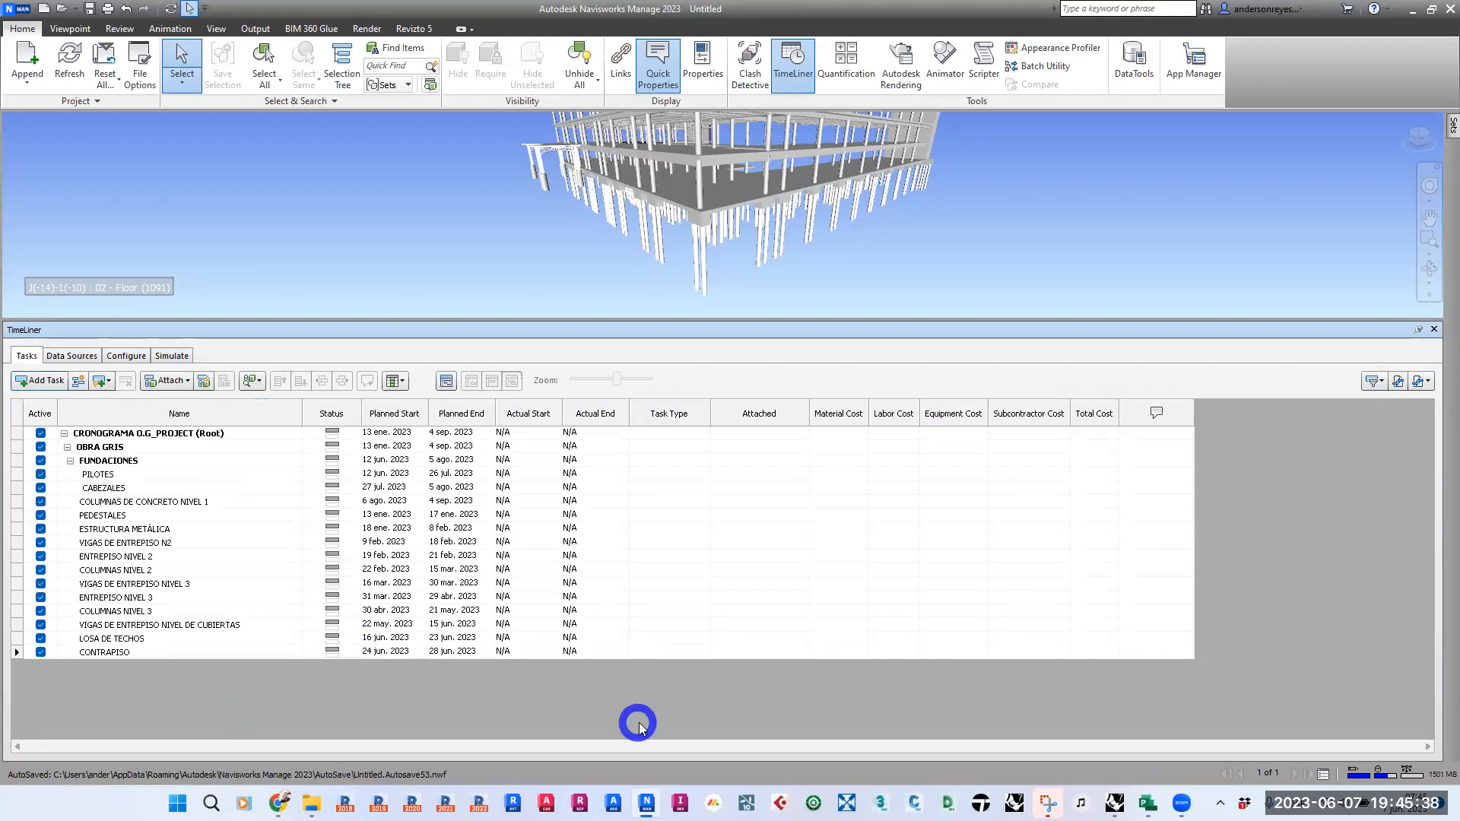
# - Switch to Microsoft Project, reopen the recent 221027_Cronograma Obra Gris schedule and return to Navisworks
pyautogui.click(1147, 803)
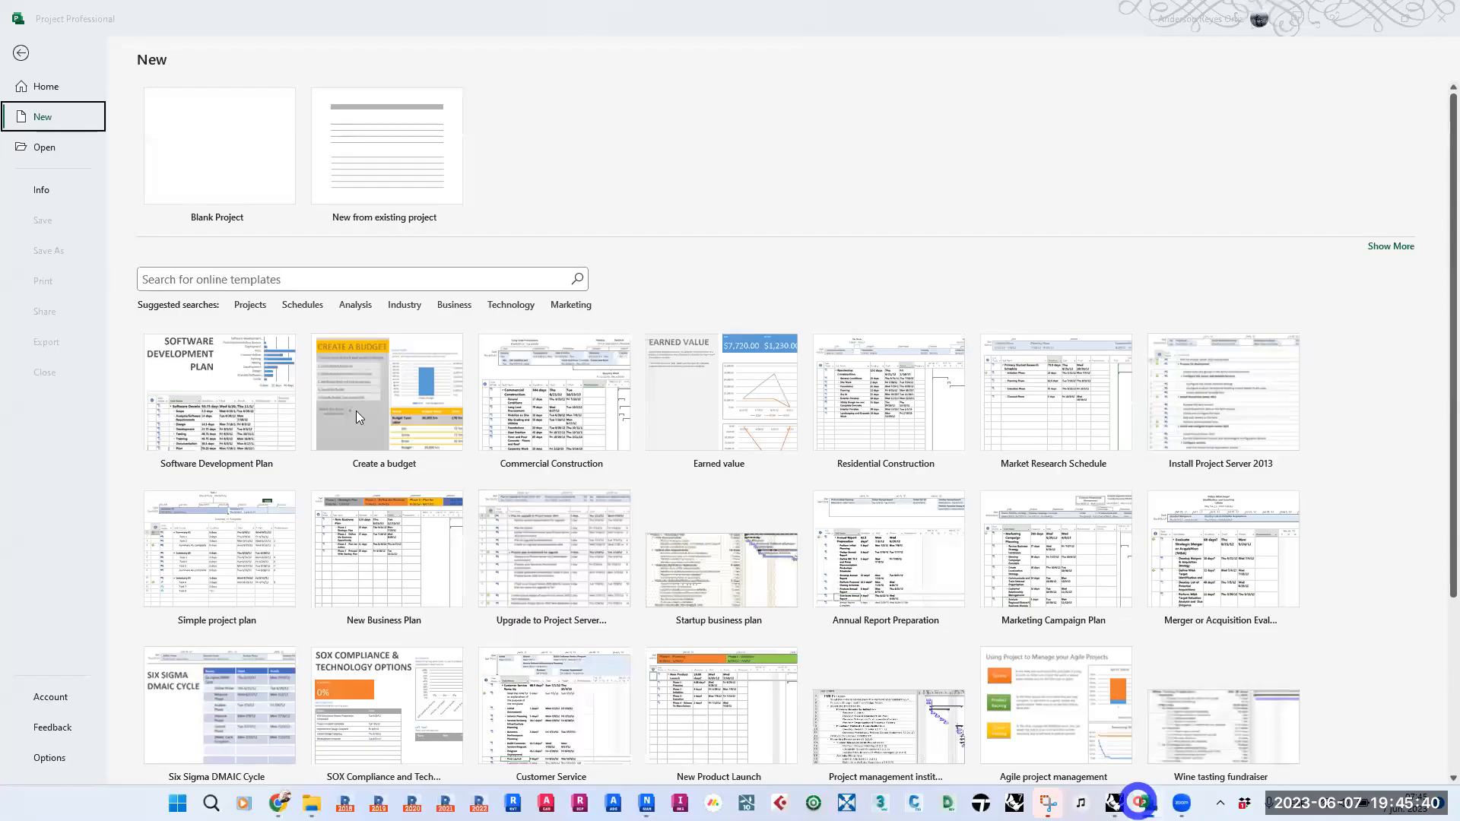
pyautogui.click(21, 52)
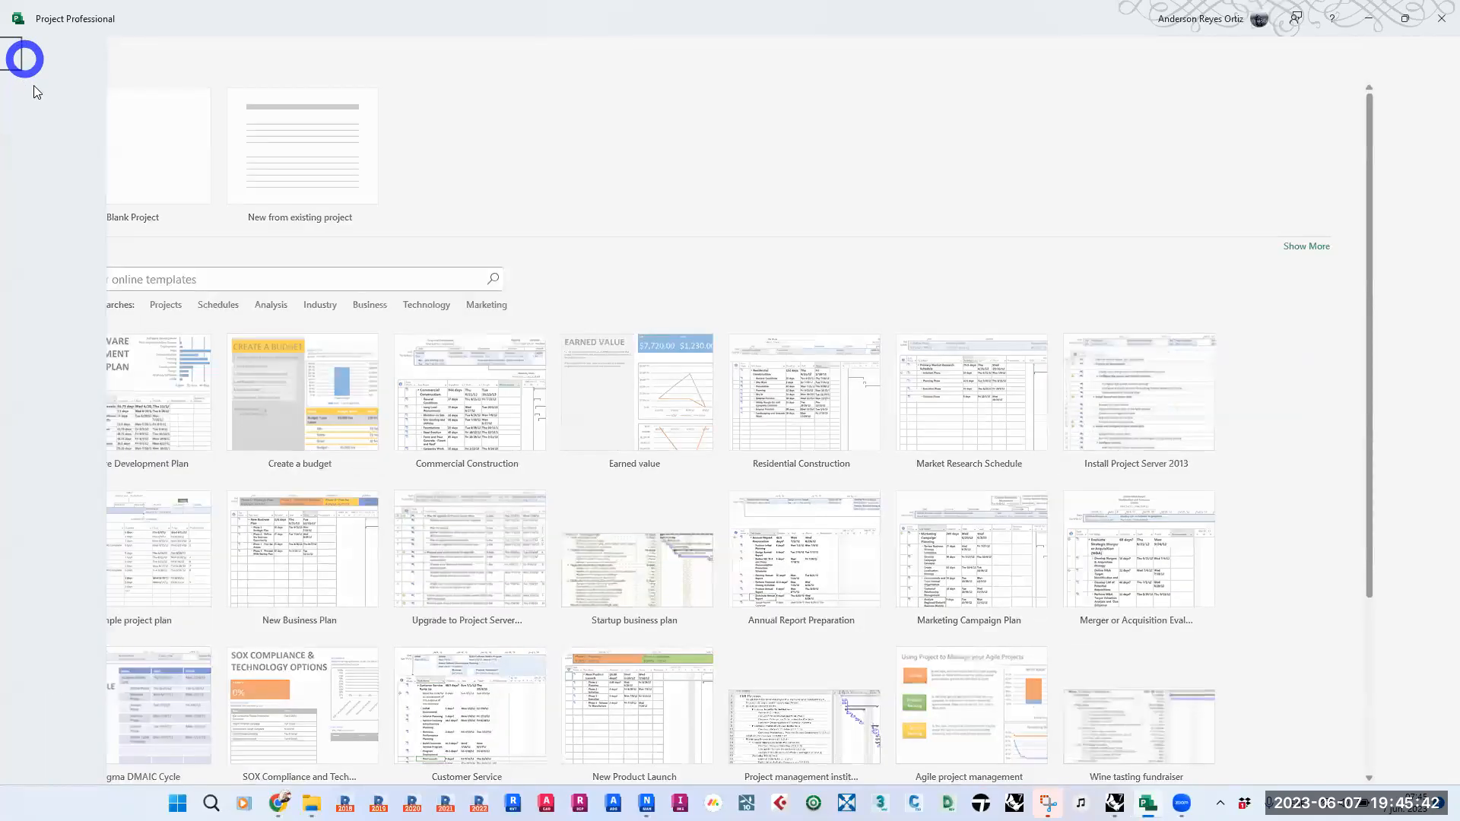
pyautogui.click(24, 48)
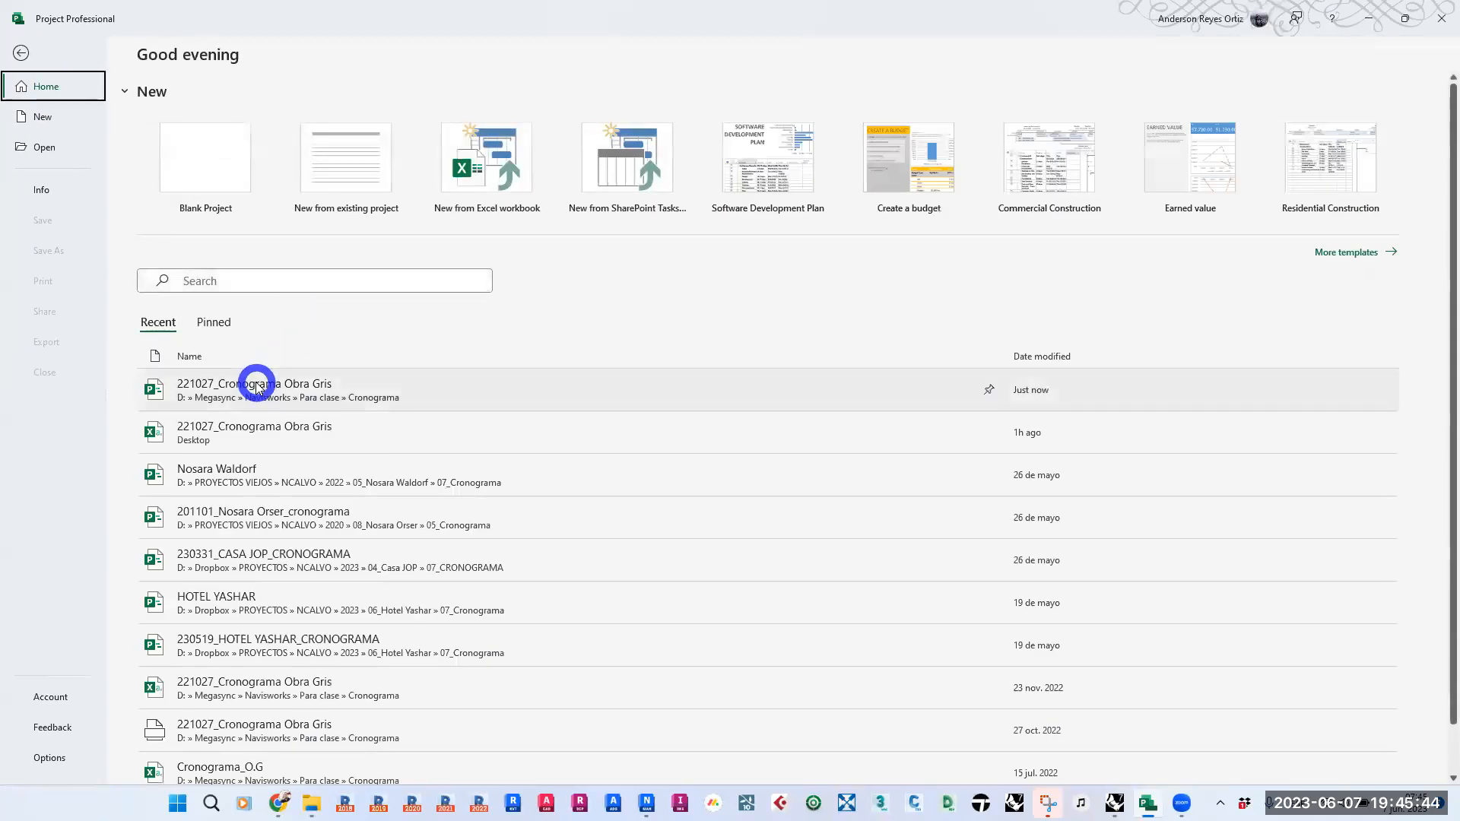
pyautogui.click(254, 383)
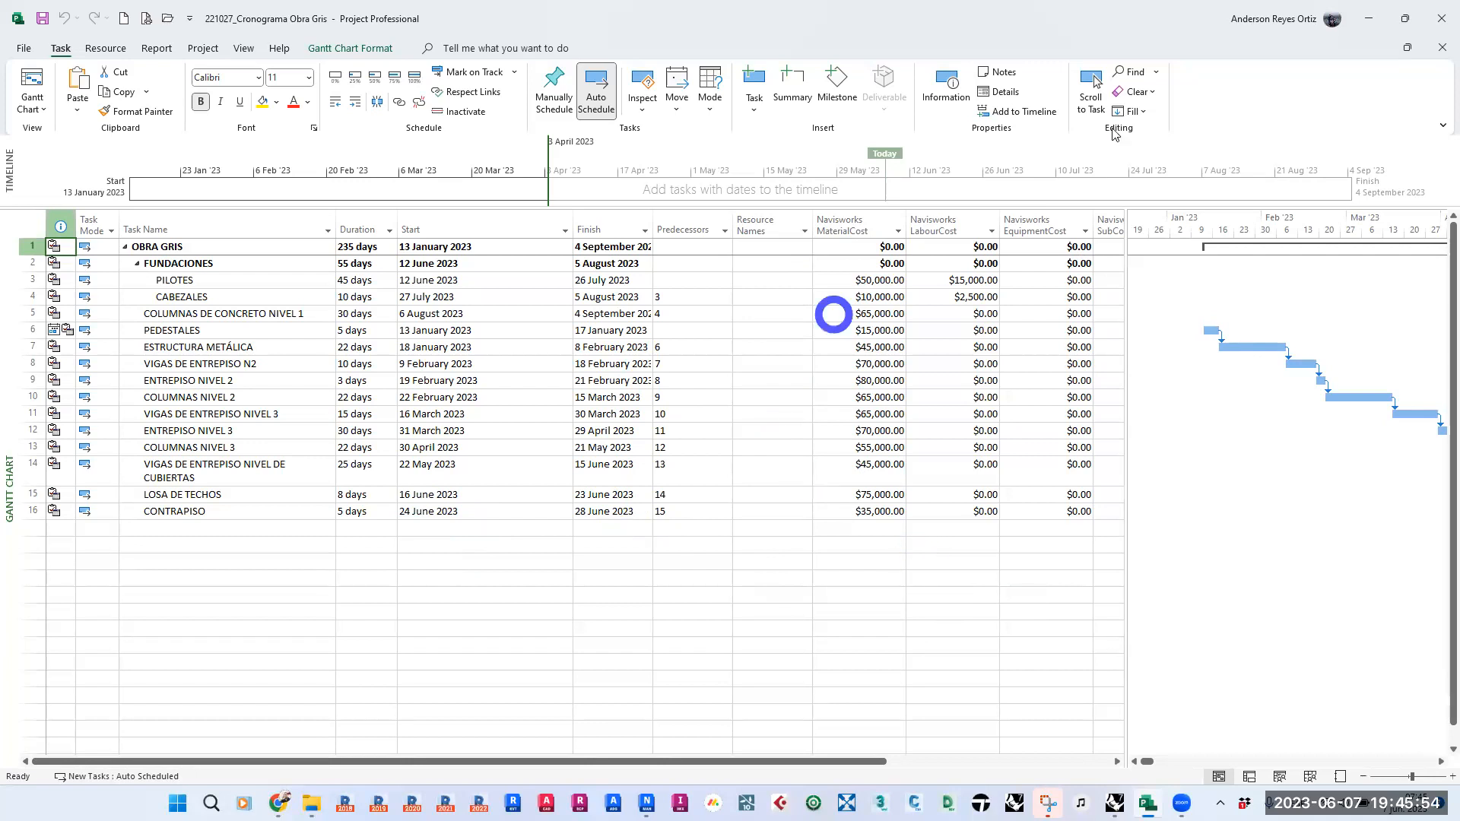
pyautogui.doubleClick(1368, 15)
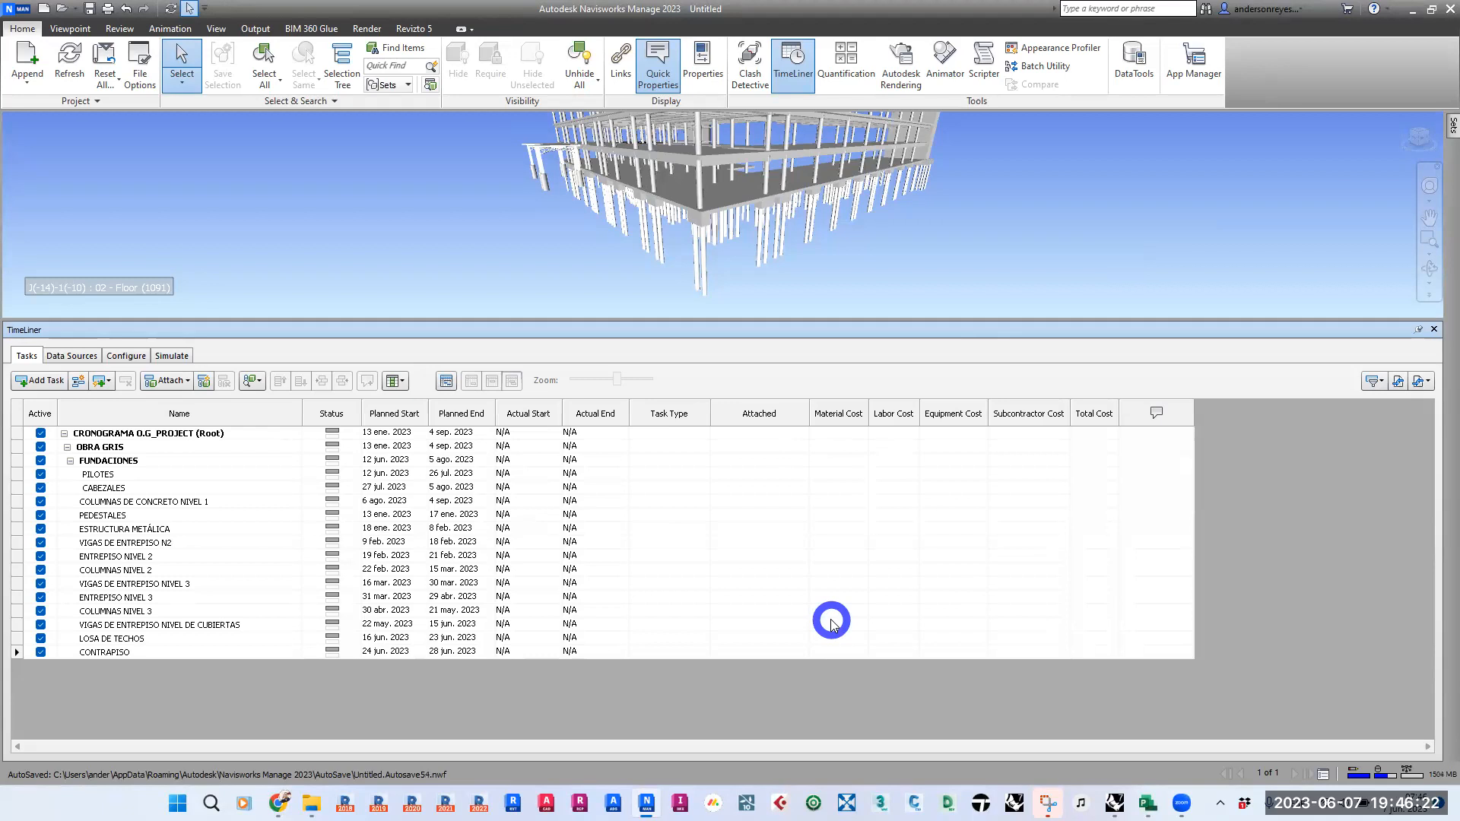
# - Check the linked data source against the TimeLiner task list and return to the data sources
pyautogui.click(71, 355)
pyautogui.click(143, 422)
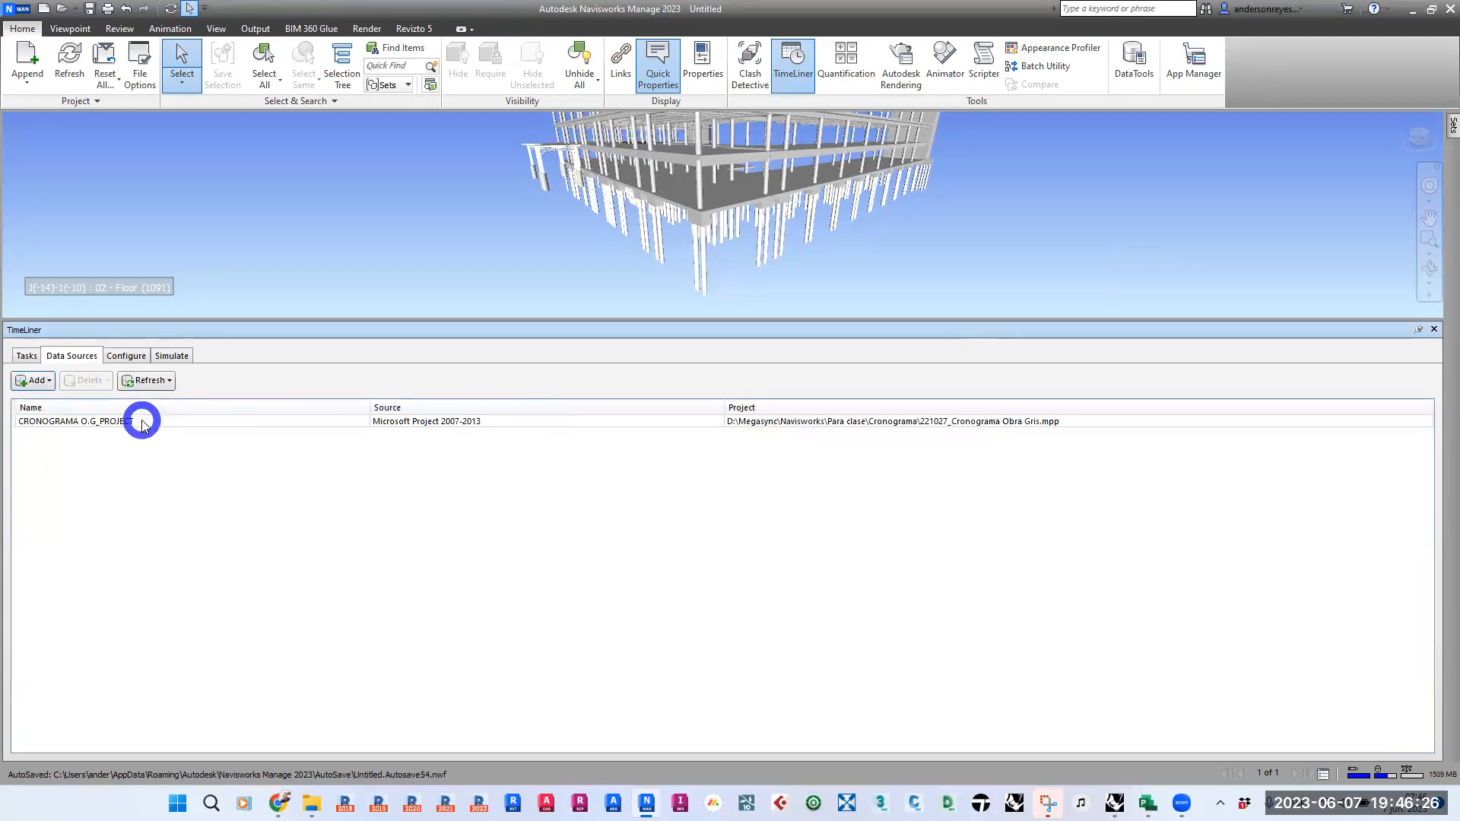
pyautogui.click(142, 424)
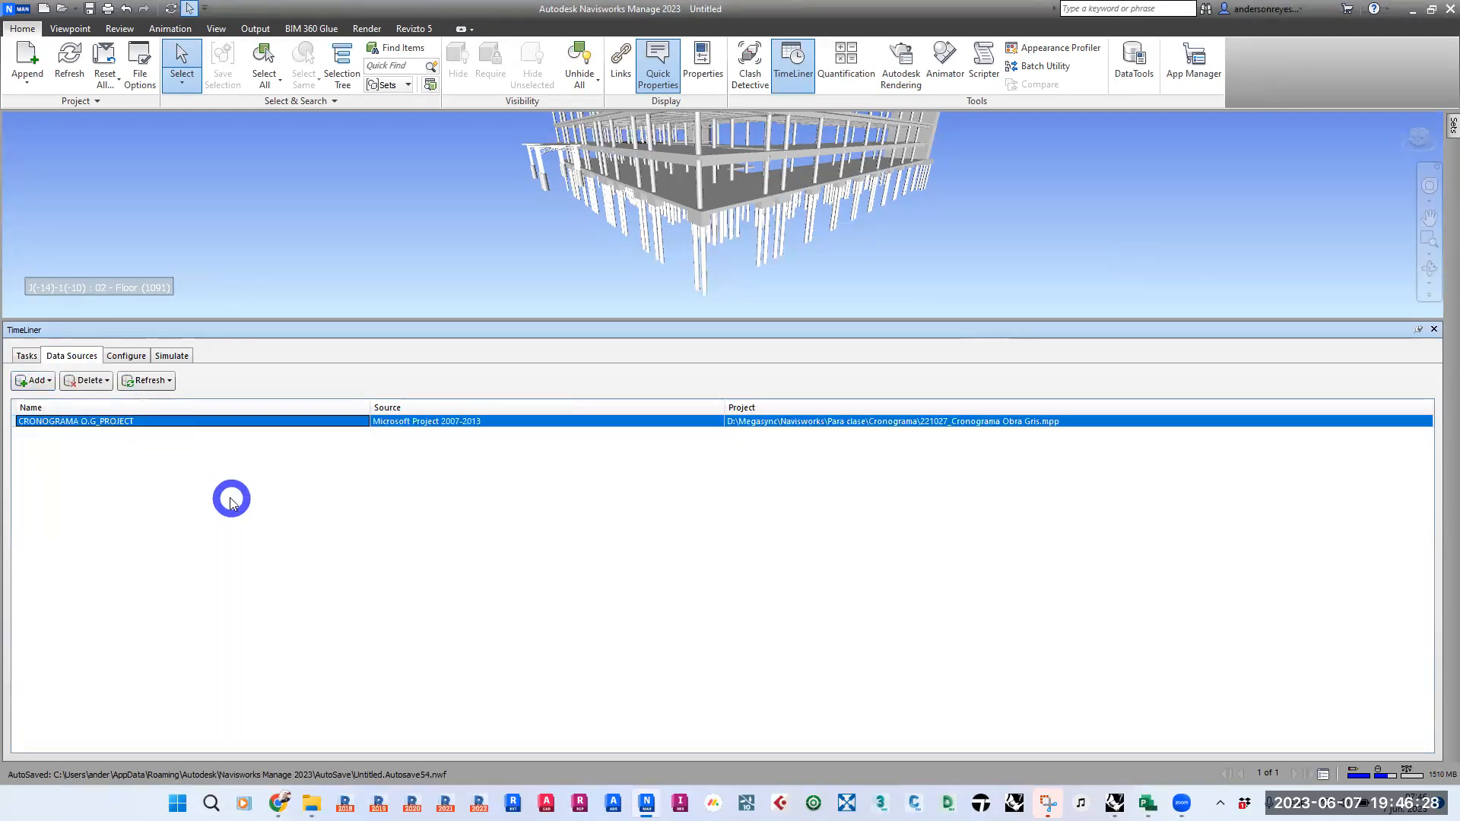
pyautogui.click(27, 356)
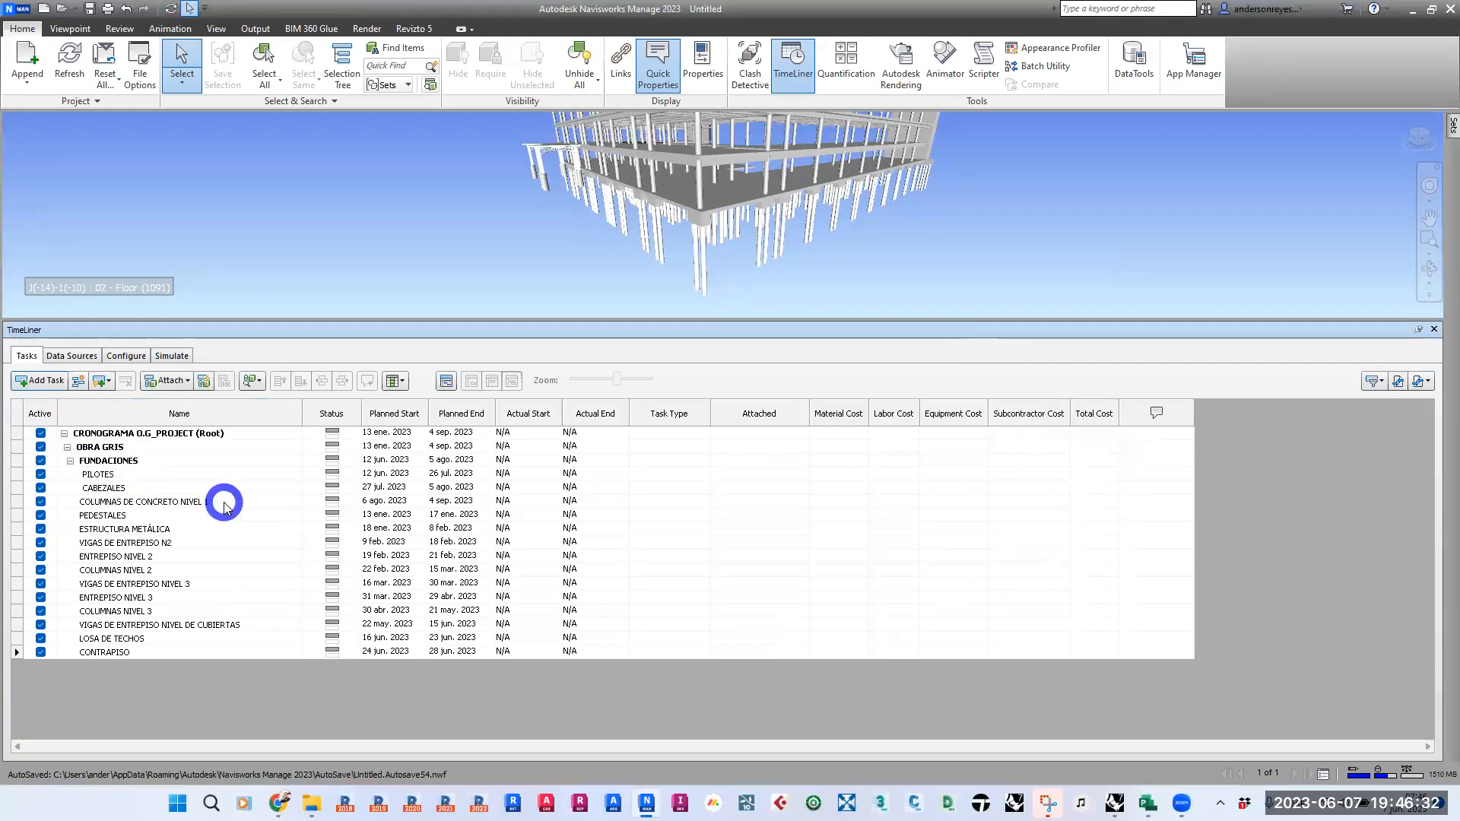
pyautogui.click(71, 356)
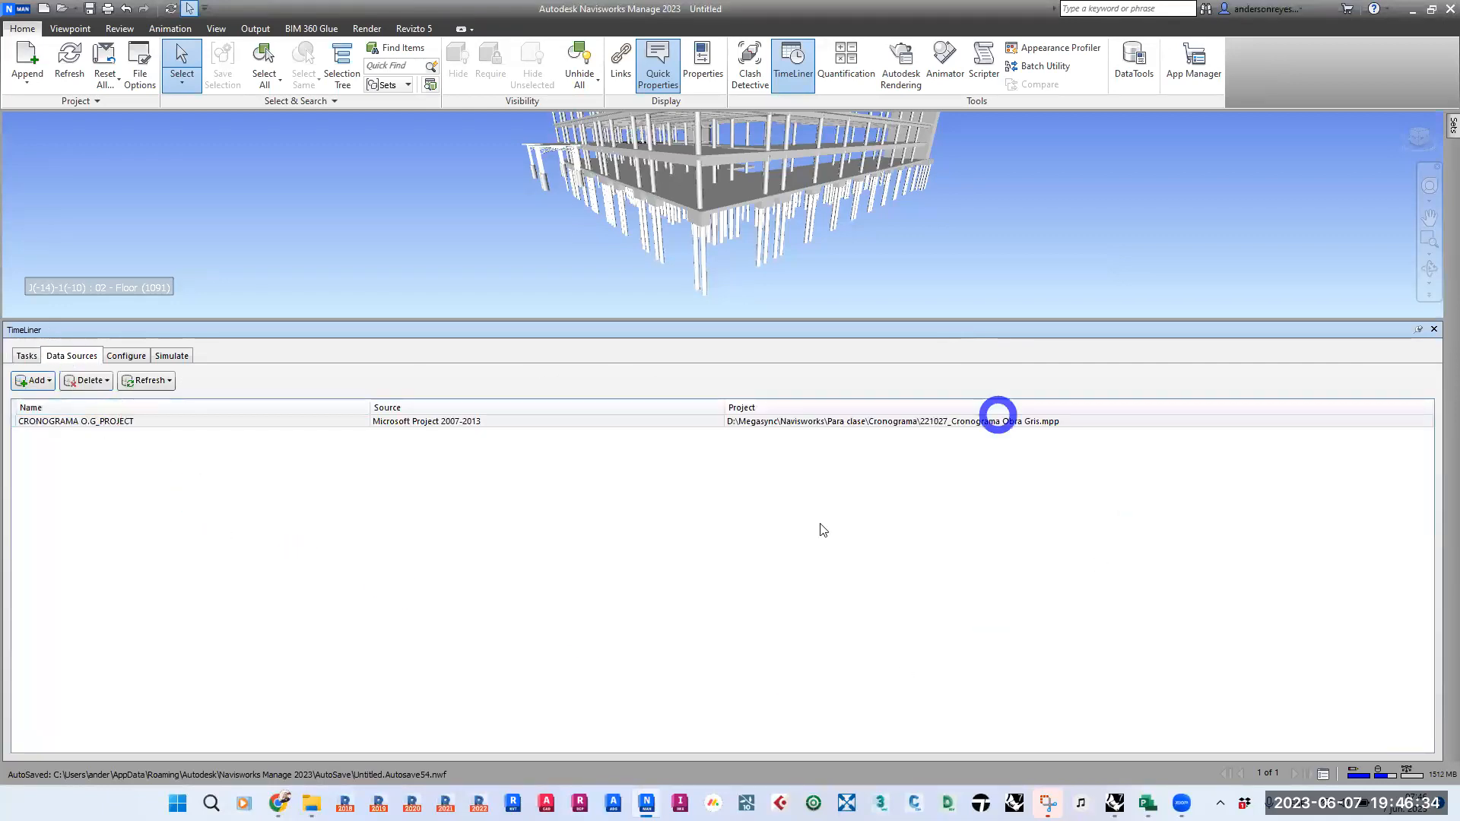
# - Open the field mapping of the CRONOGRAMA O.G_PROJECT data source and show the external field choices for Material Cost
pyautogui.click(73, 423)
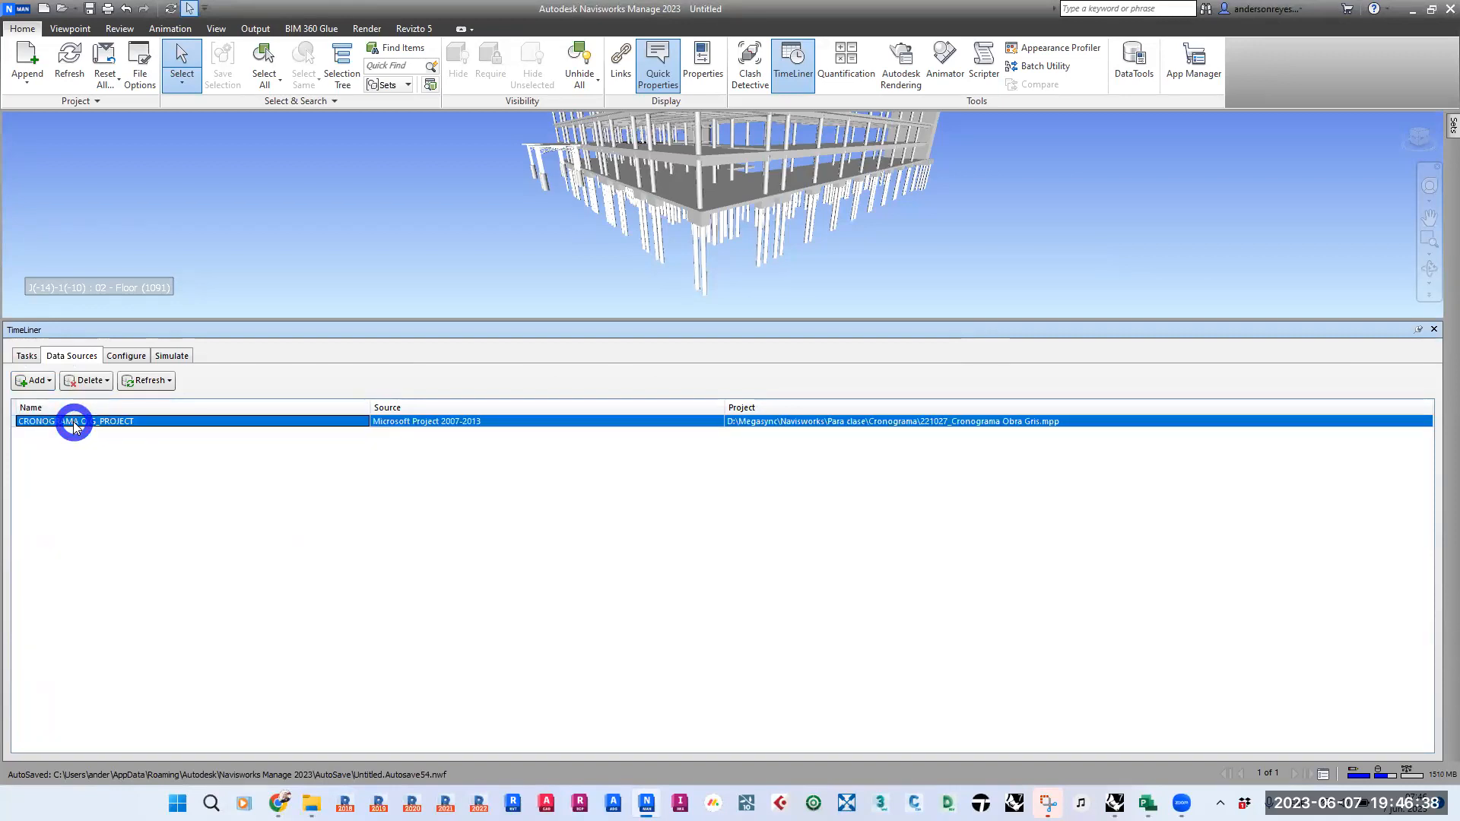
pyautogui.rightClick(73, 423)
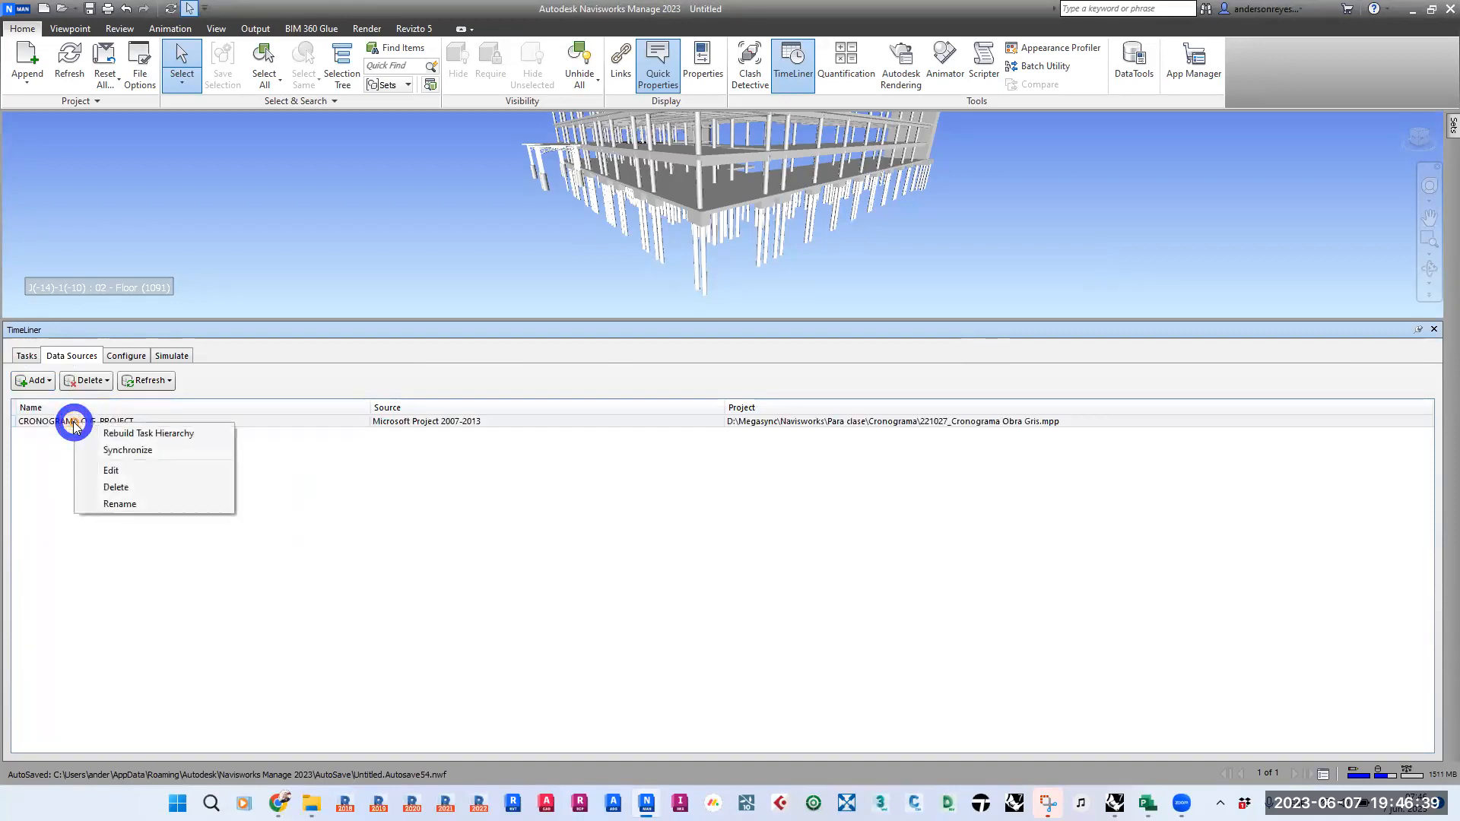
pyautogui.click(120, 472)
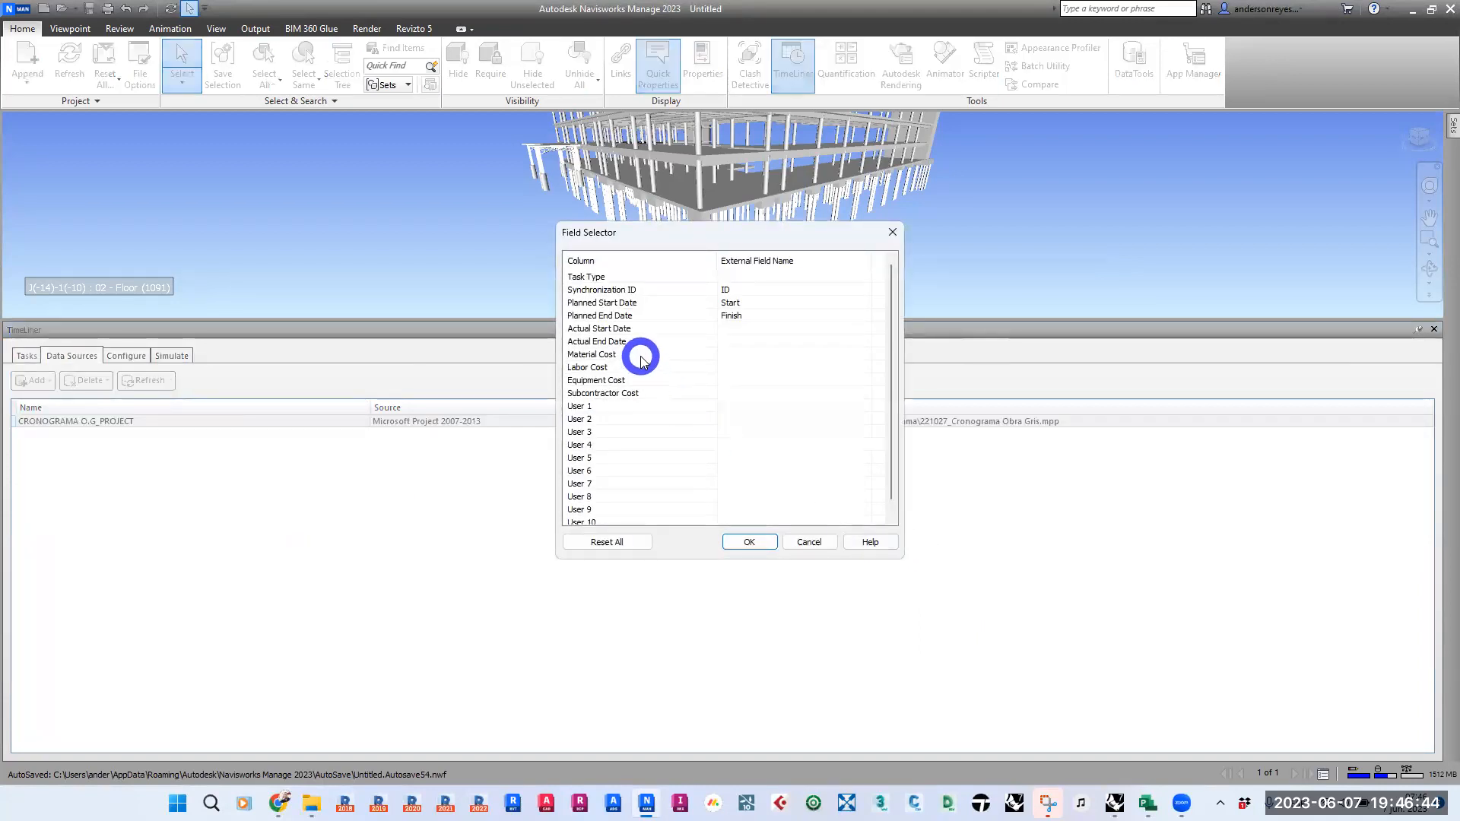
pyautogui.click(616, 355)
pyautogui.click(800, 355)
pyautogui.click(802, 358)
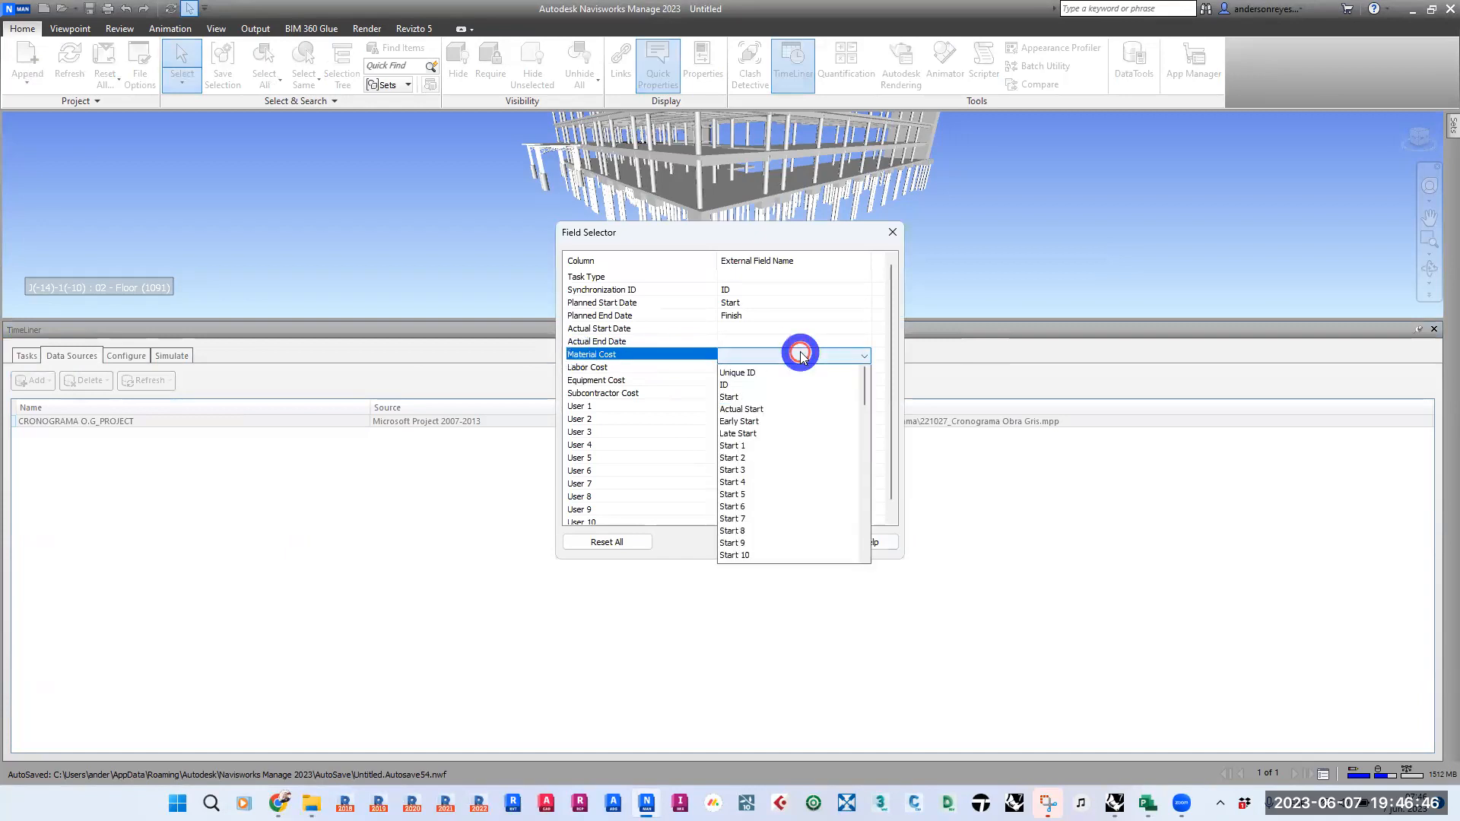
# - Look through the external field choices for Material Cost to find the available cost fields
pyautogui.scroll(-9, 809, 468)
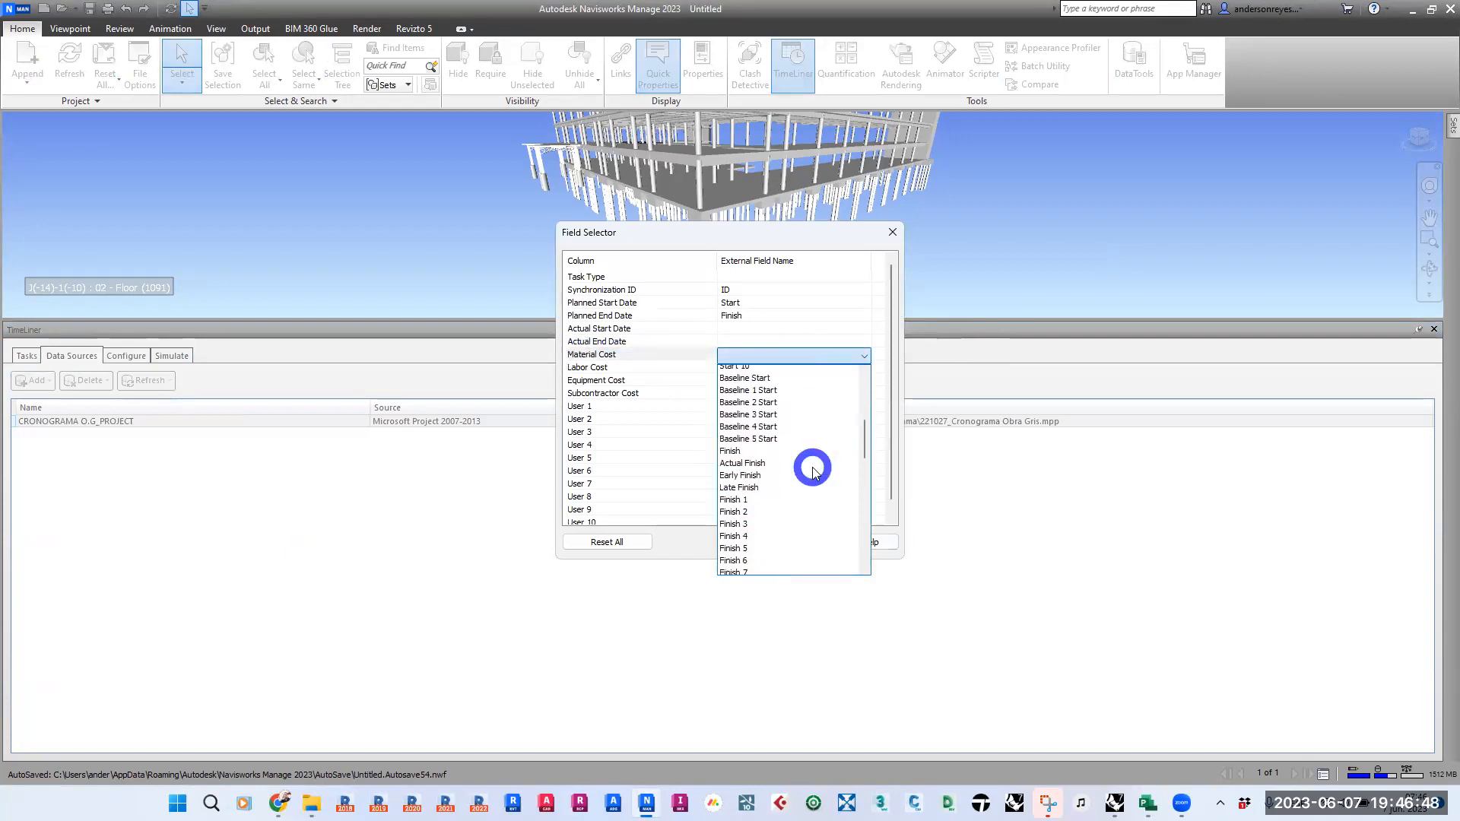
pyautogui.scroll(-12, 812, 472)
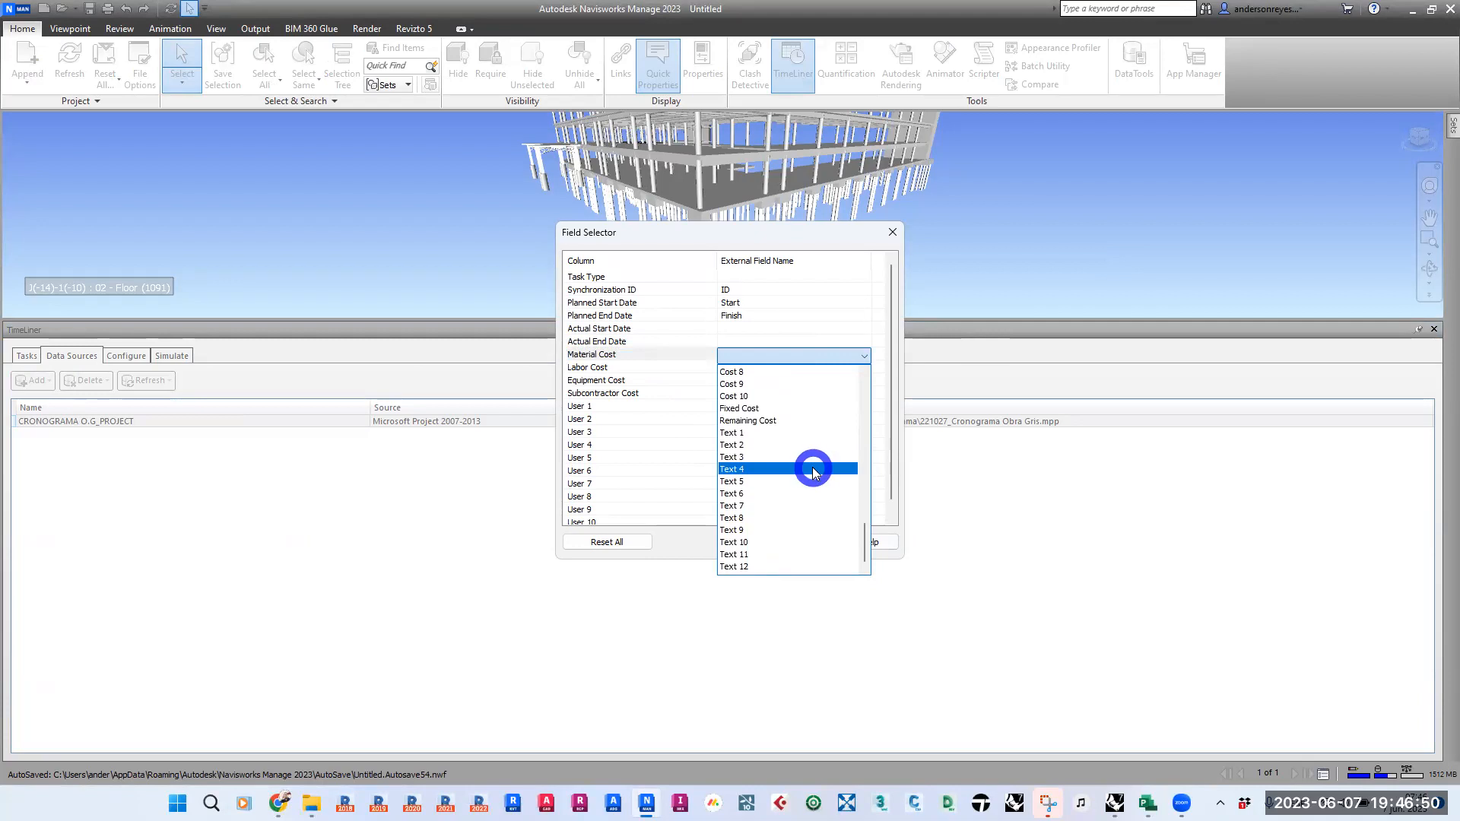
pyautogui.scroll(15, 814, 483)
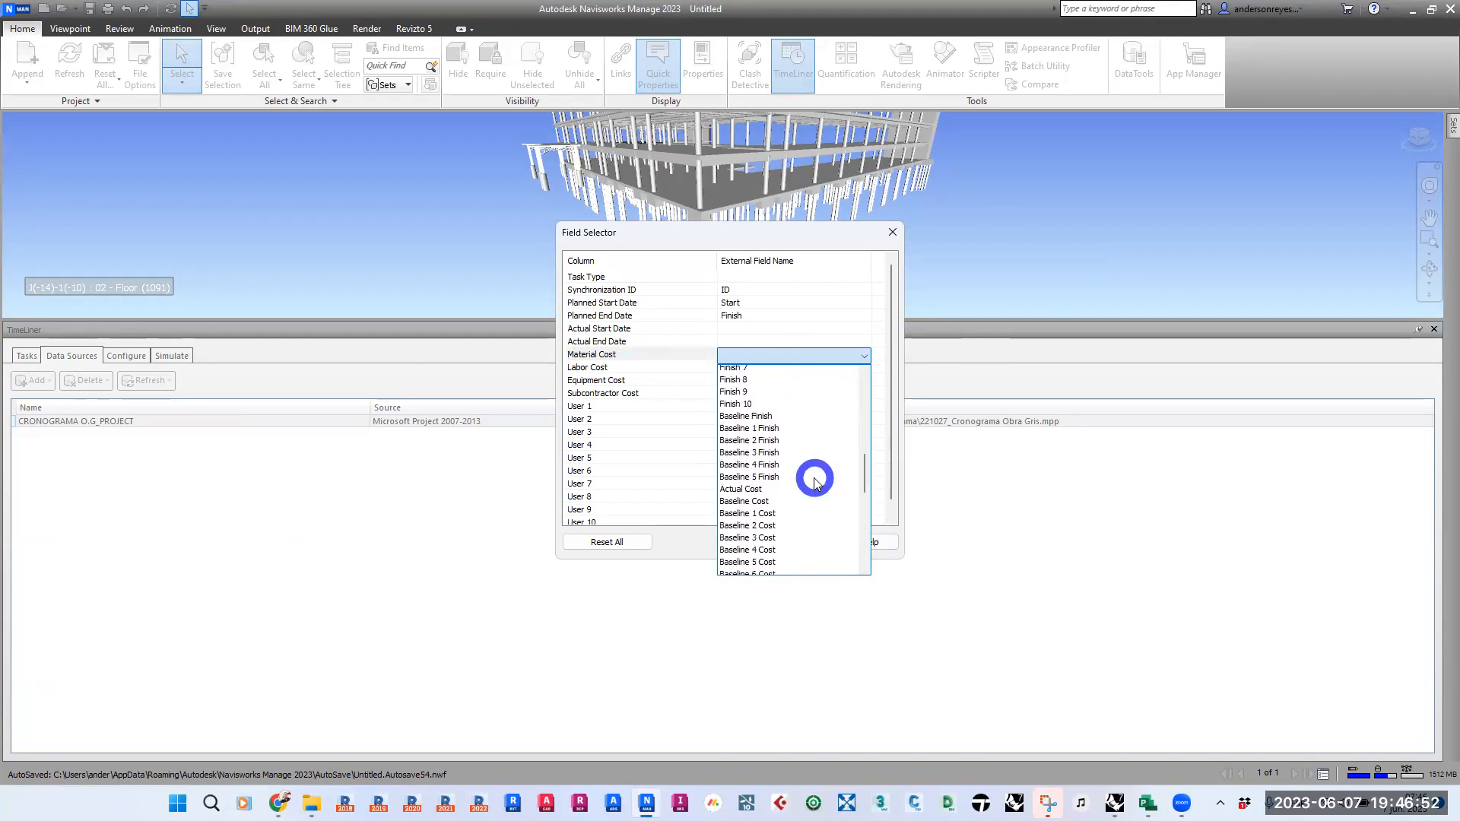
pyautogui.scroll(-6, 814, 483)
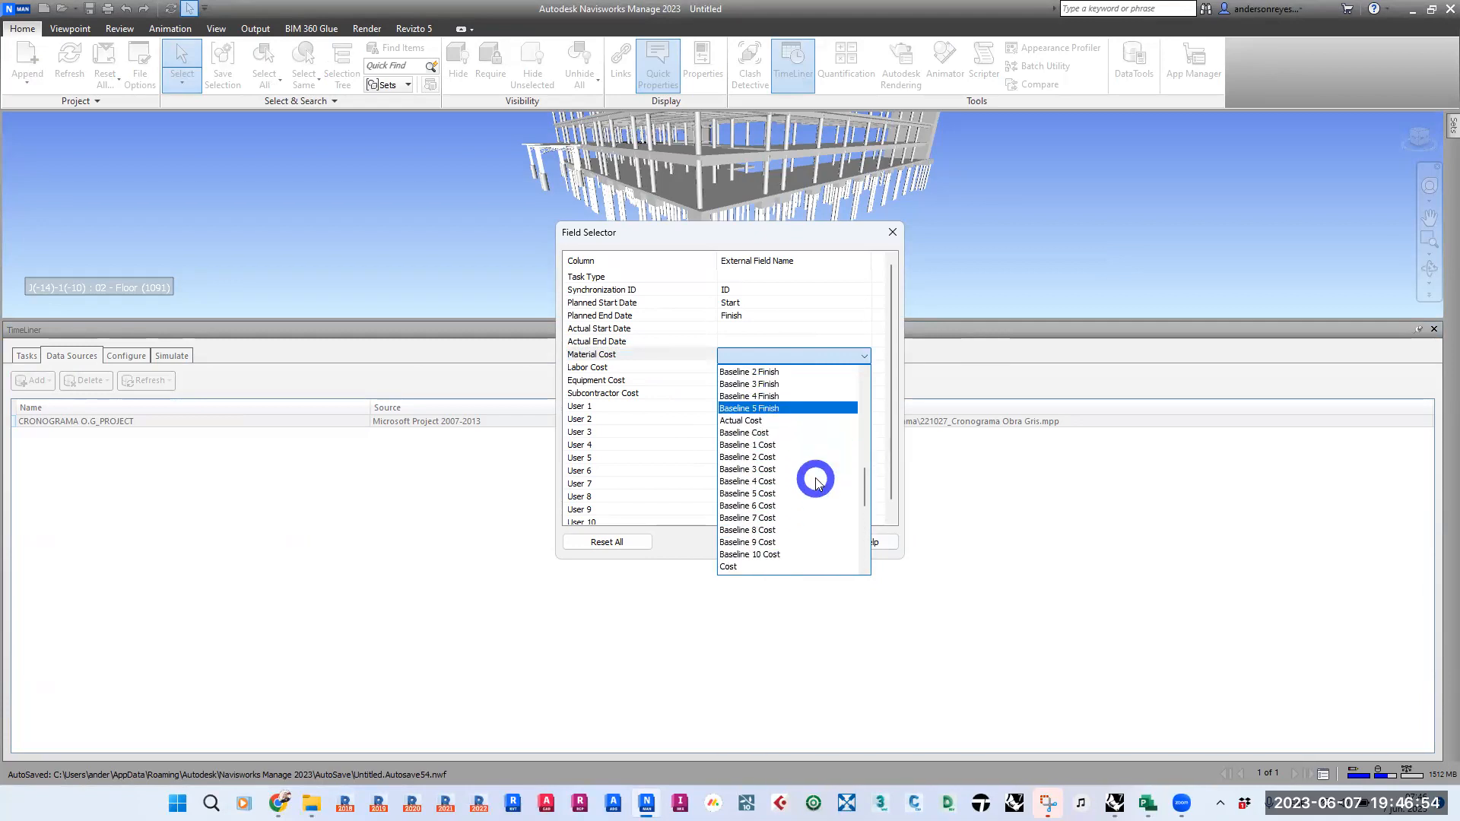
pyautogui.scroll(6, 816, 482)
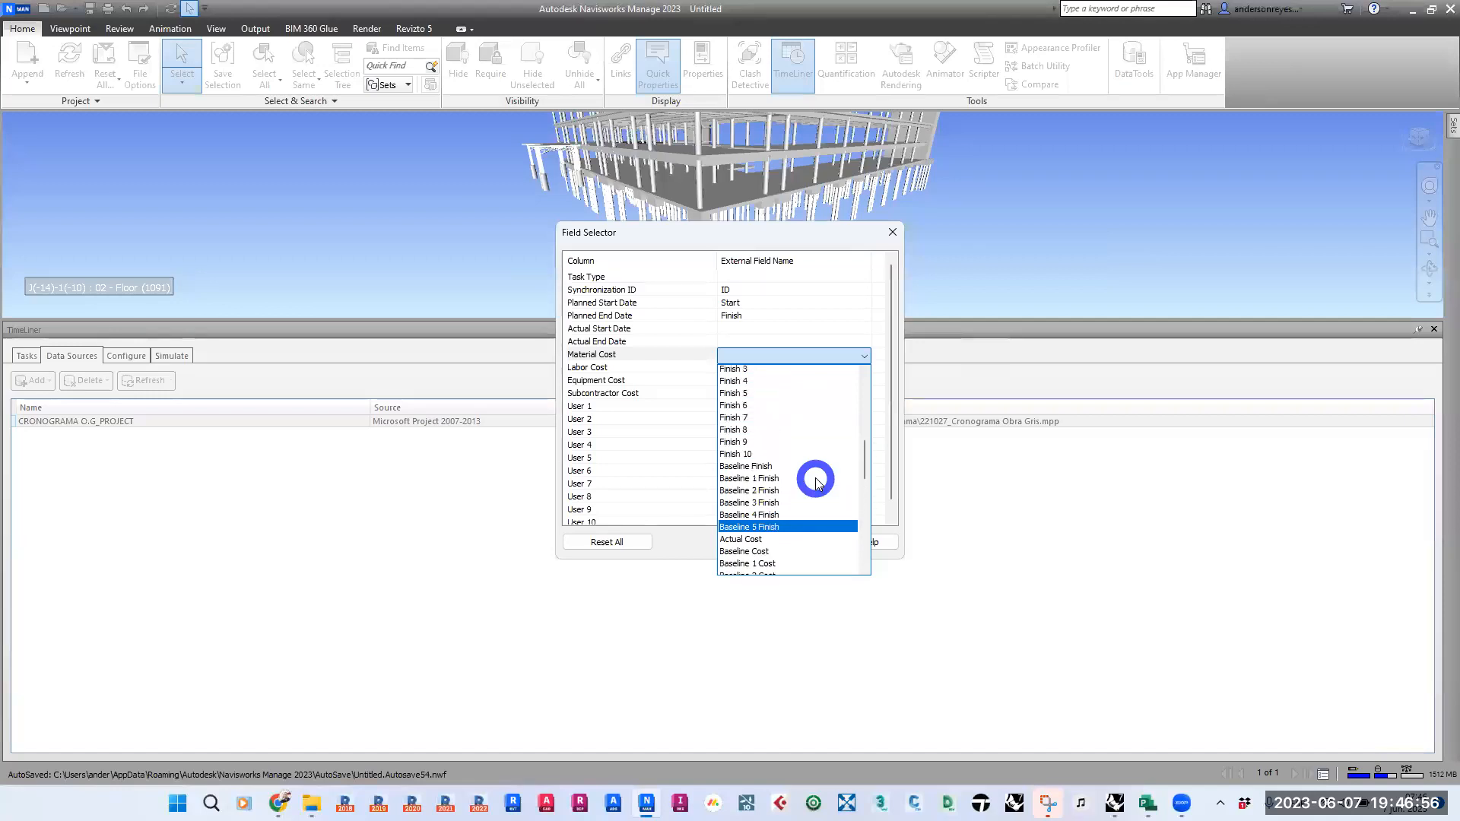
pyautogui.scroll(-12, 816, 483)
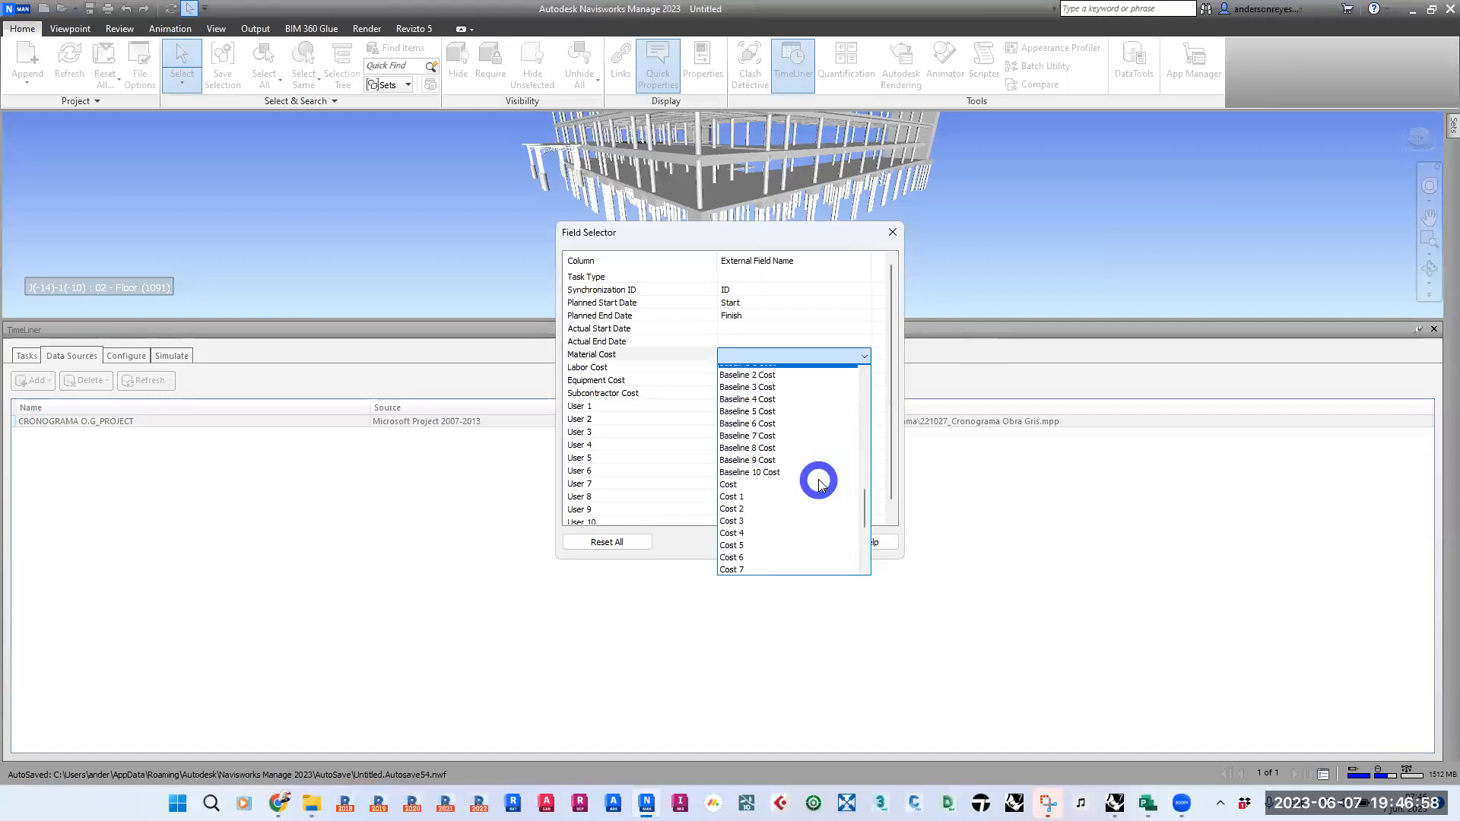
pyautogui.scroll(-3, 820, 484)
pyautogui.scroll(4, 819, 484)
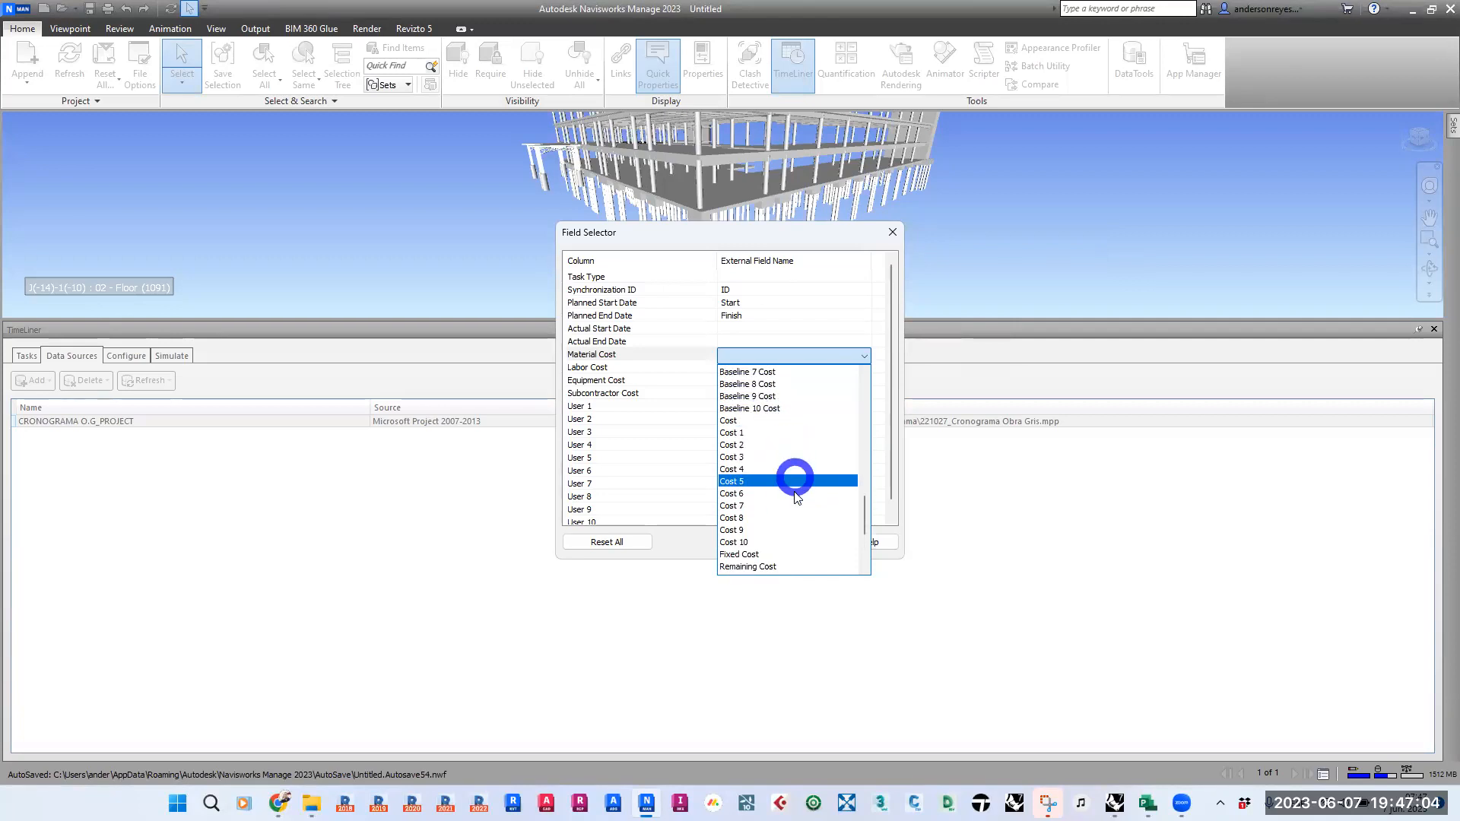
pyautogui.click(1106, 559)
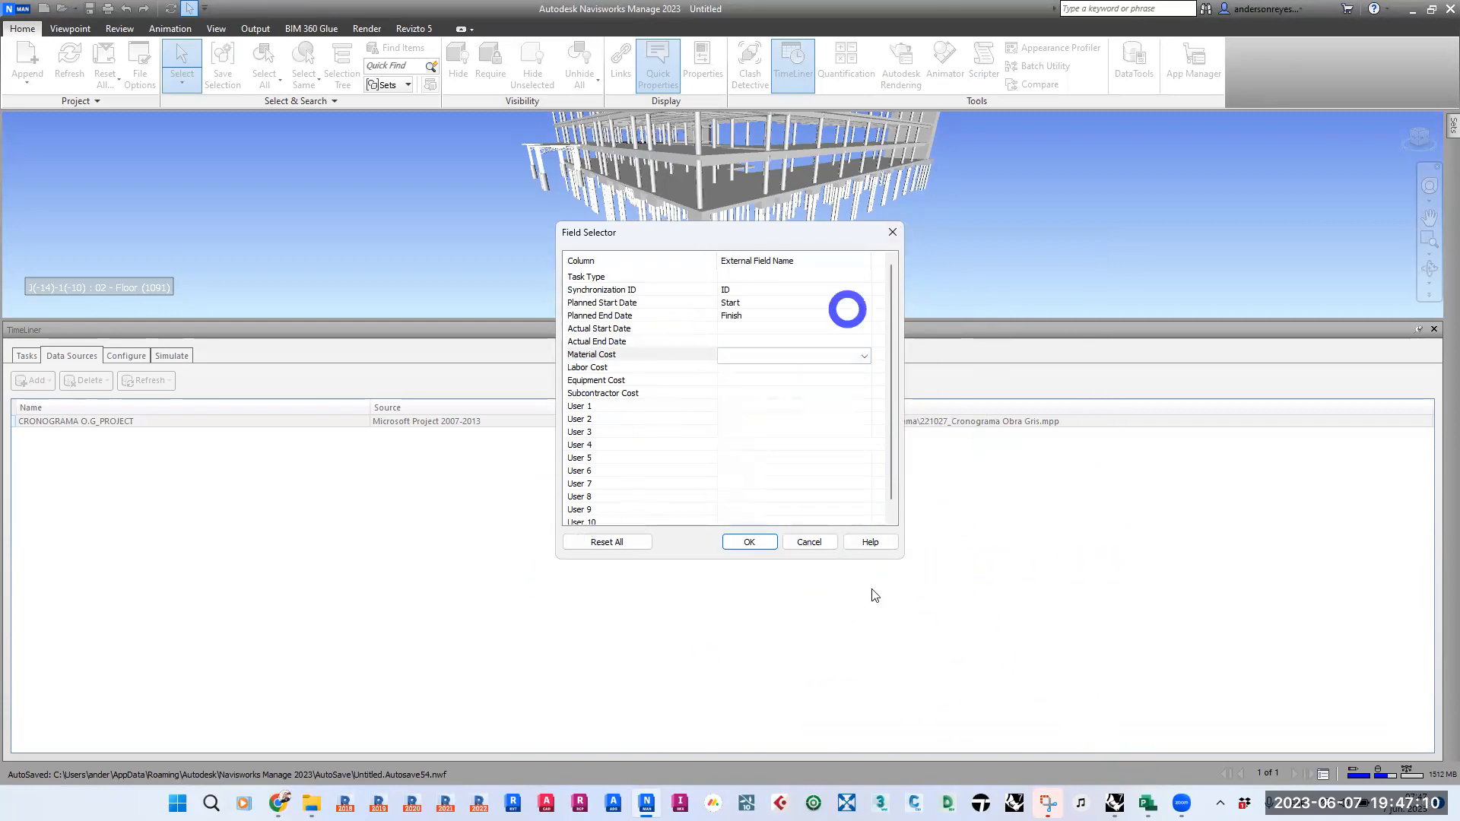
# - Switch to Microsoft Project and check which custom cost field underlies each Navisworks material, labour, equipment and subcontractor cost column
pyautogui.click(1150, 804)
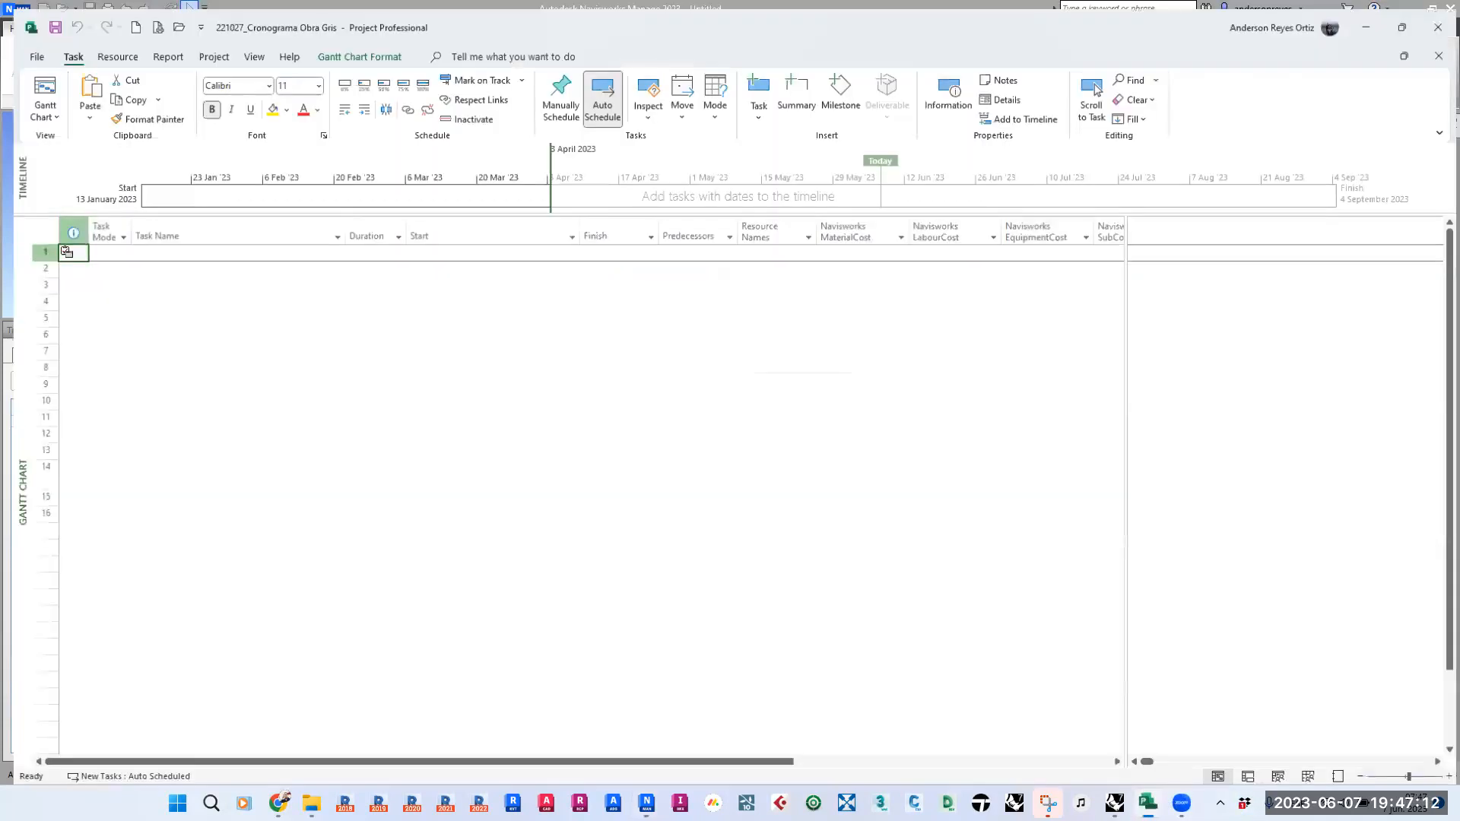
pyautogui.moveTo(800, 762); pyautogui.dragTo(1094, 762)
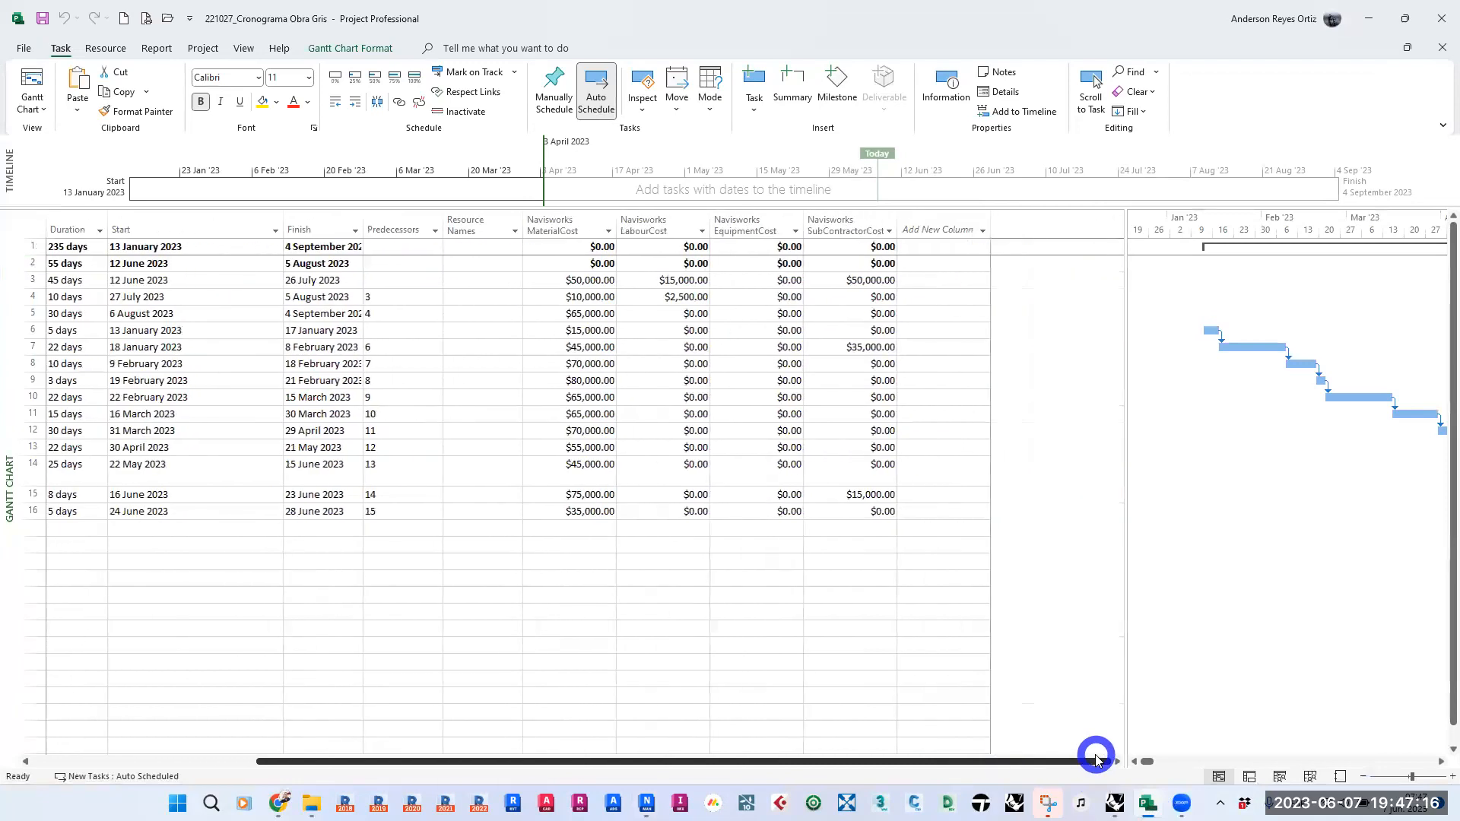
pyautogui.click(548, 209)
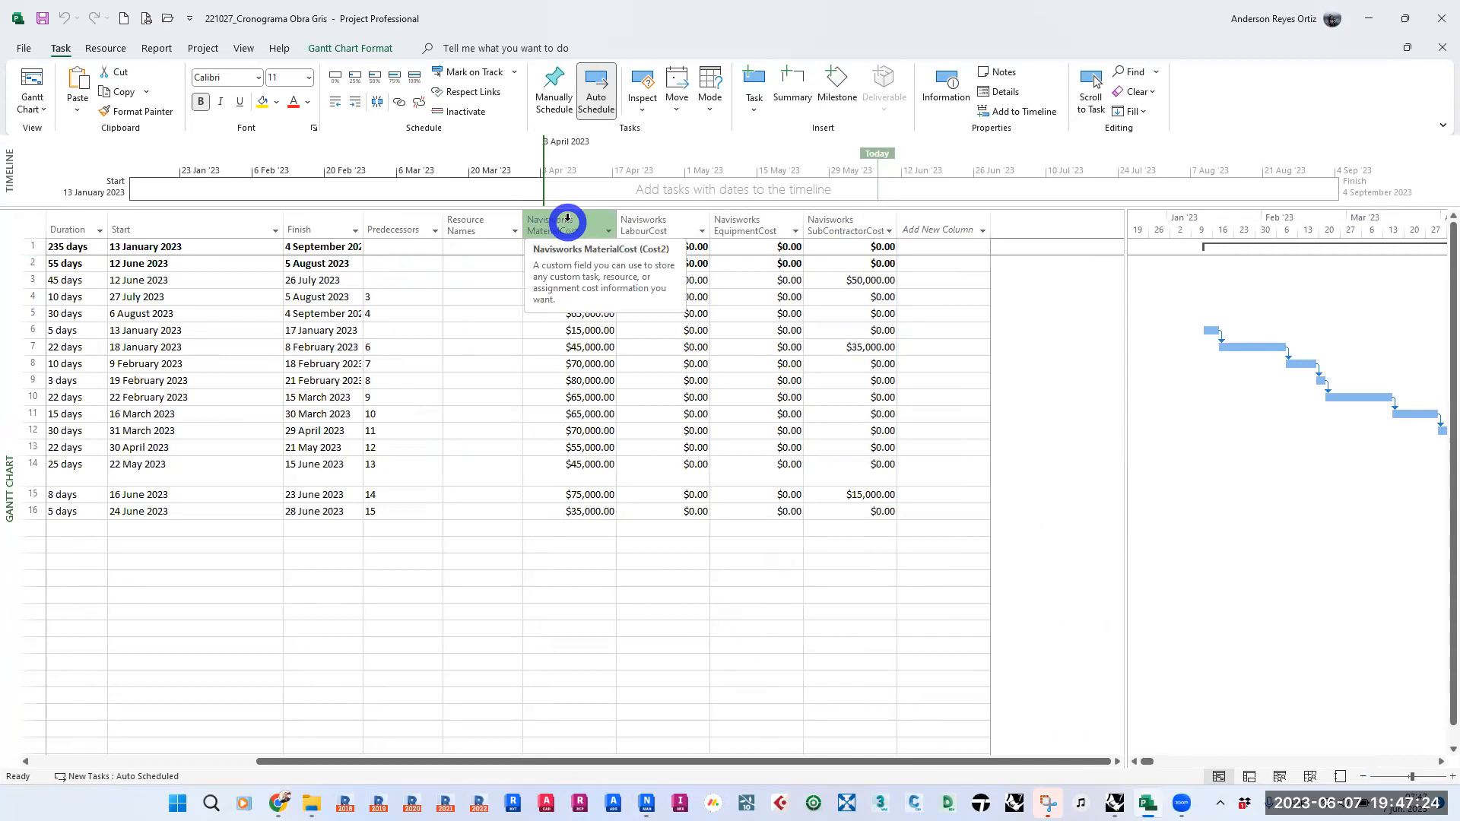
pyautogui.click(651, 226)
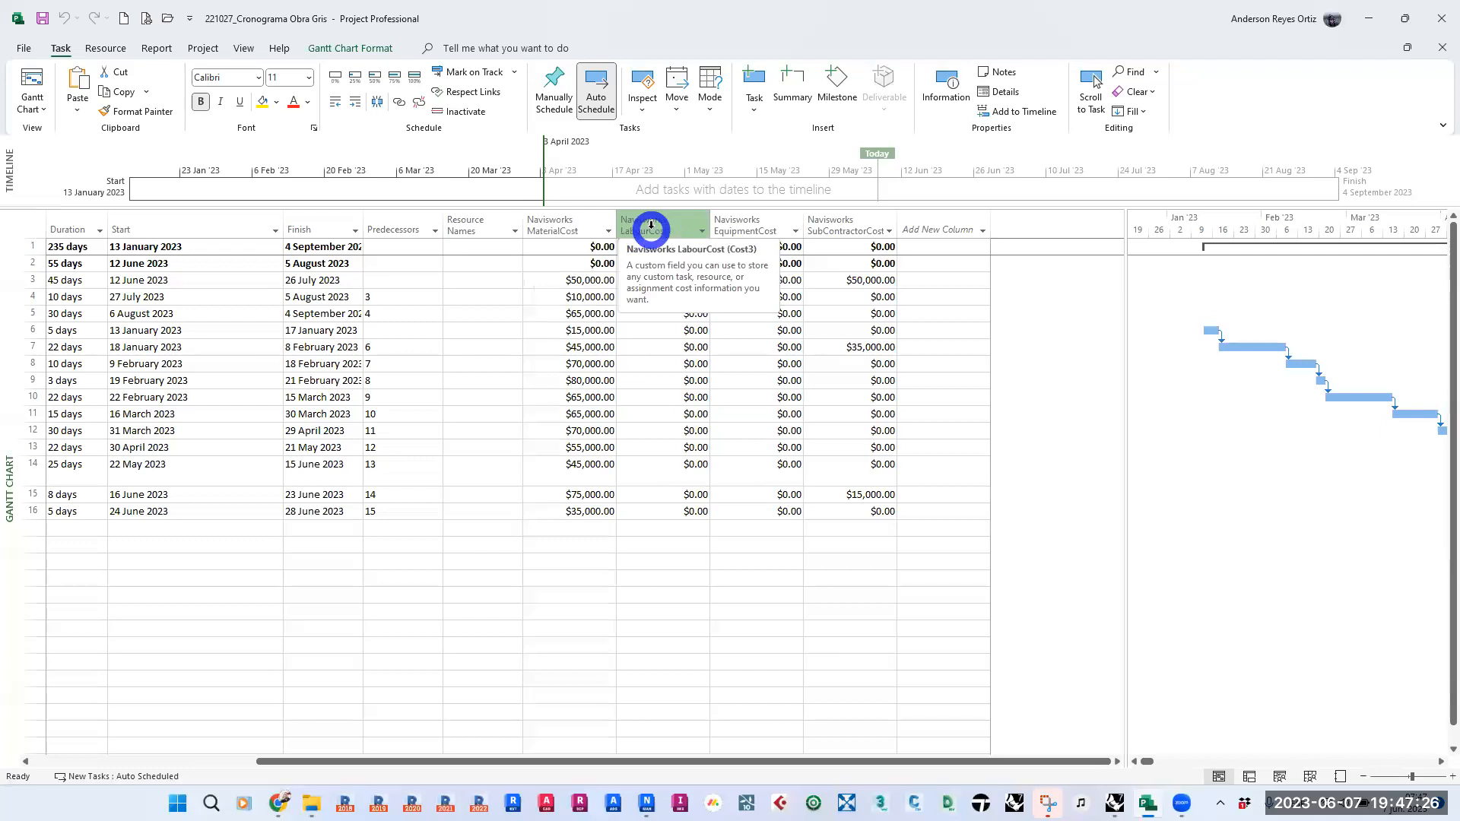
pyautogui.click(740, 226)
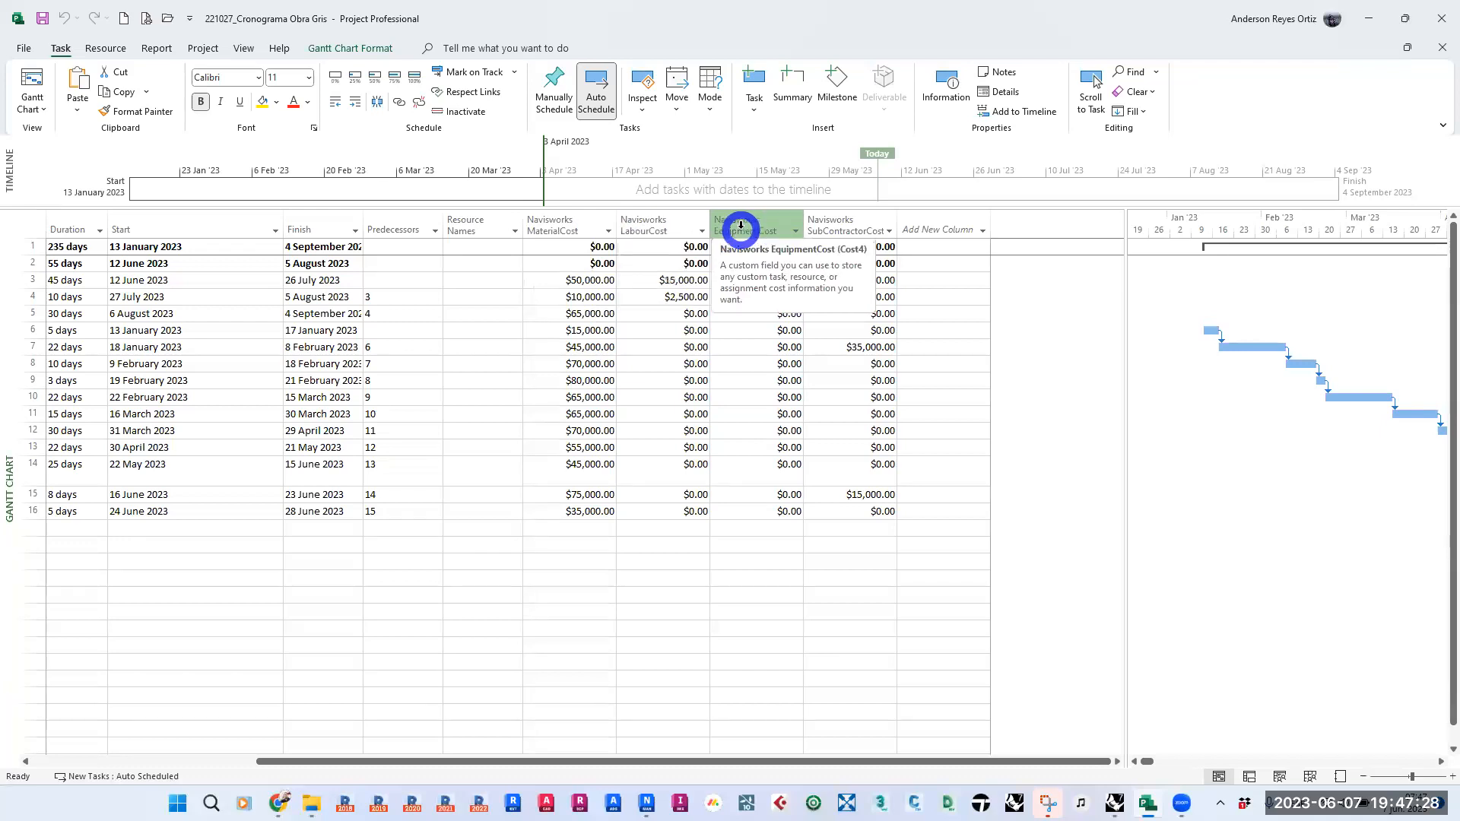
pyautogui.click(835, 226)
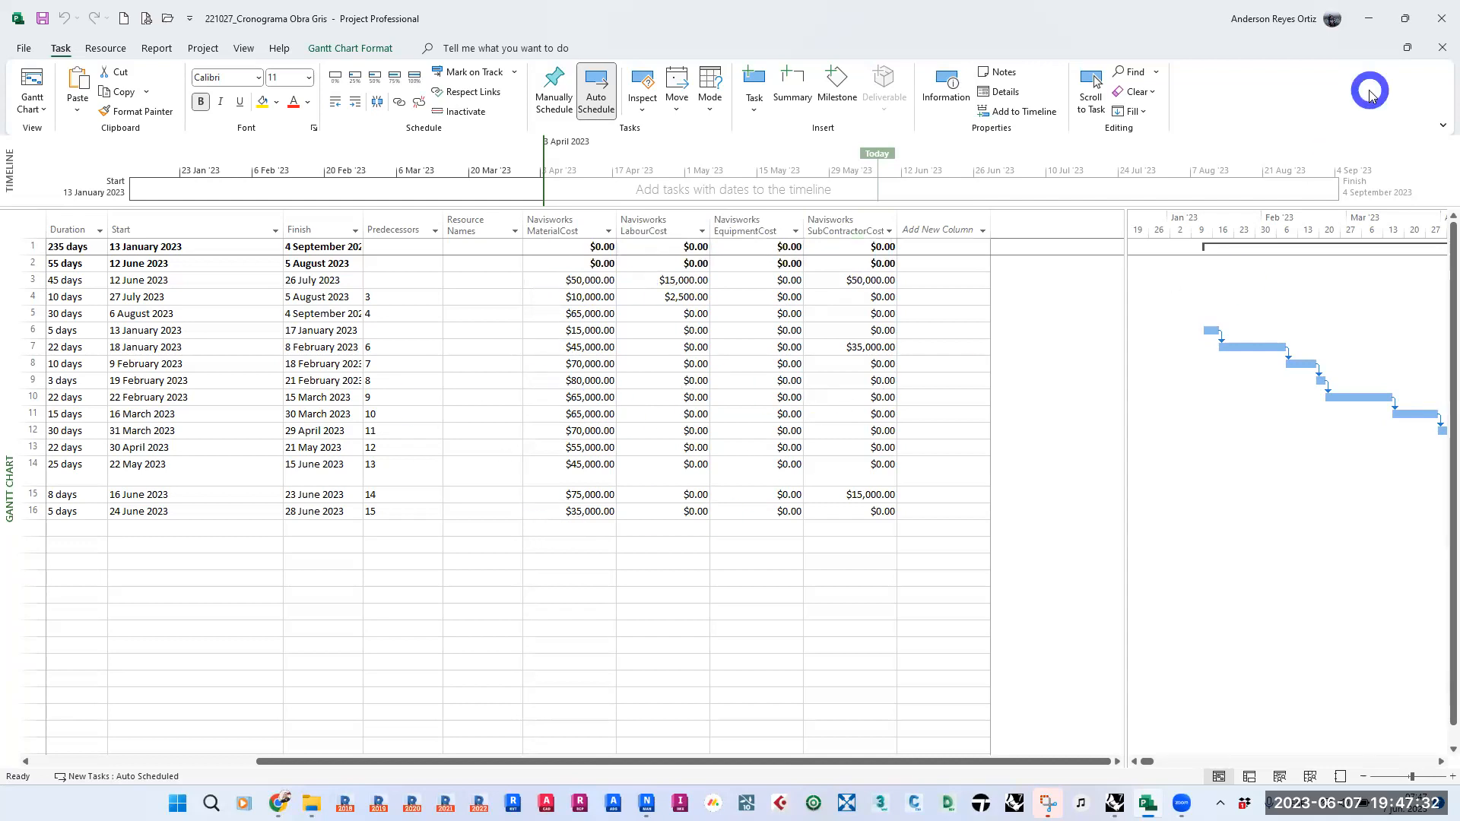
# - Switch to Navisworks and map the Material Cost column to the external field Cost 1
pyautogui.hotkey('alt', 'Tab')
pyautogui.click(783, 356)
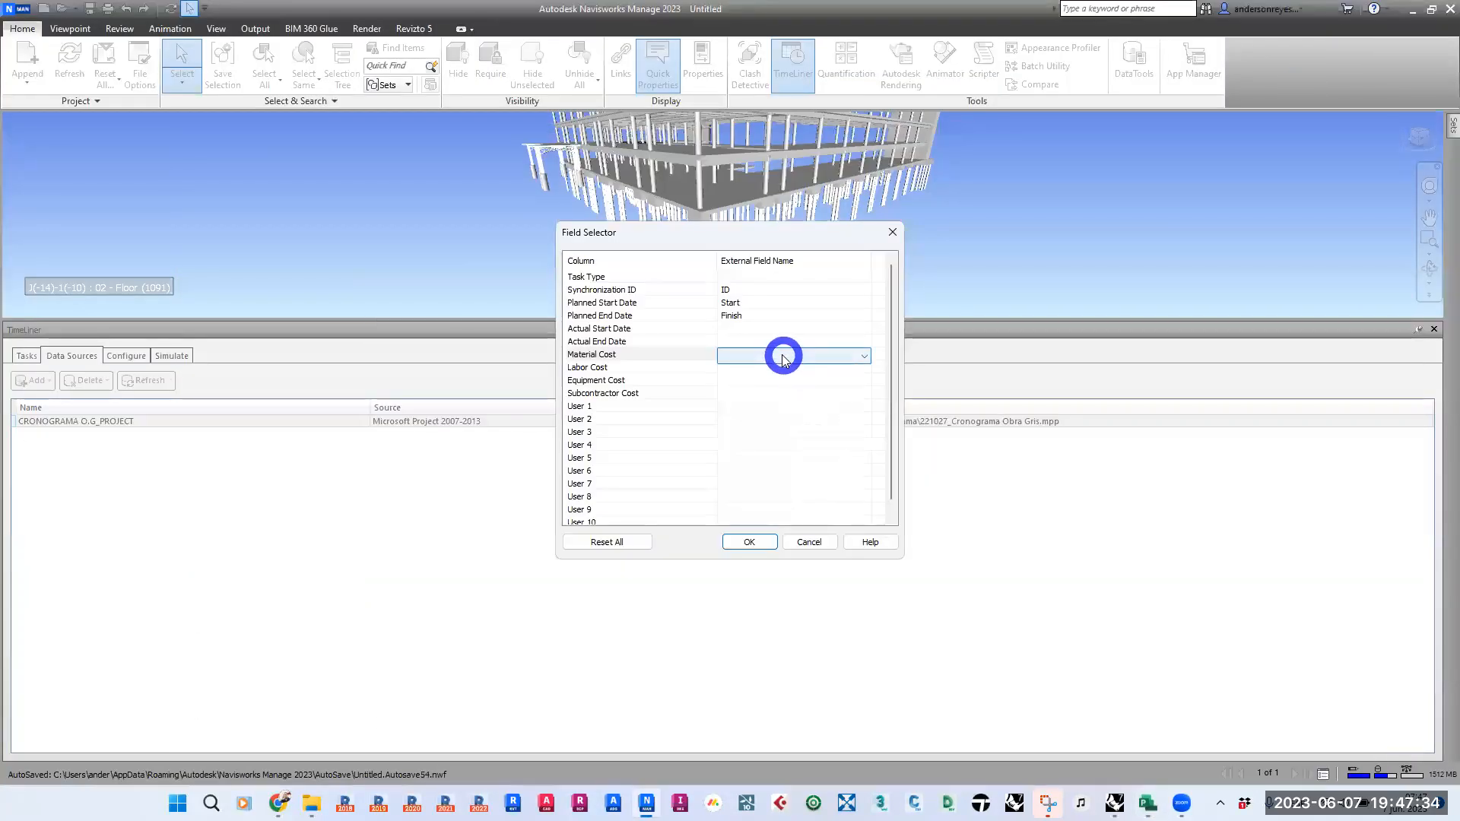
pyautogui.scroll(-4, 800, 508)
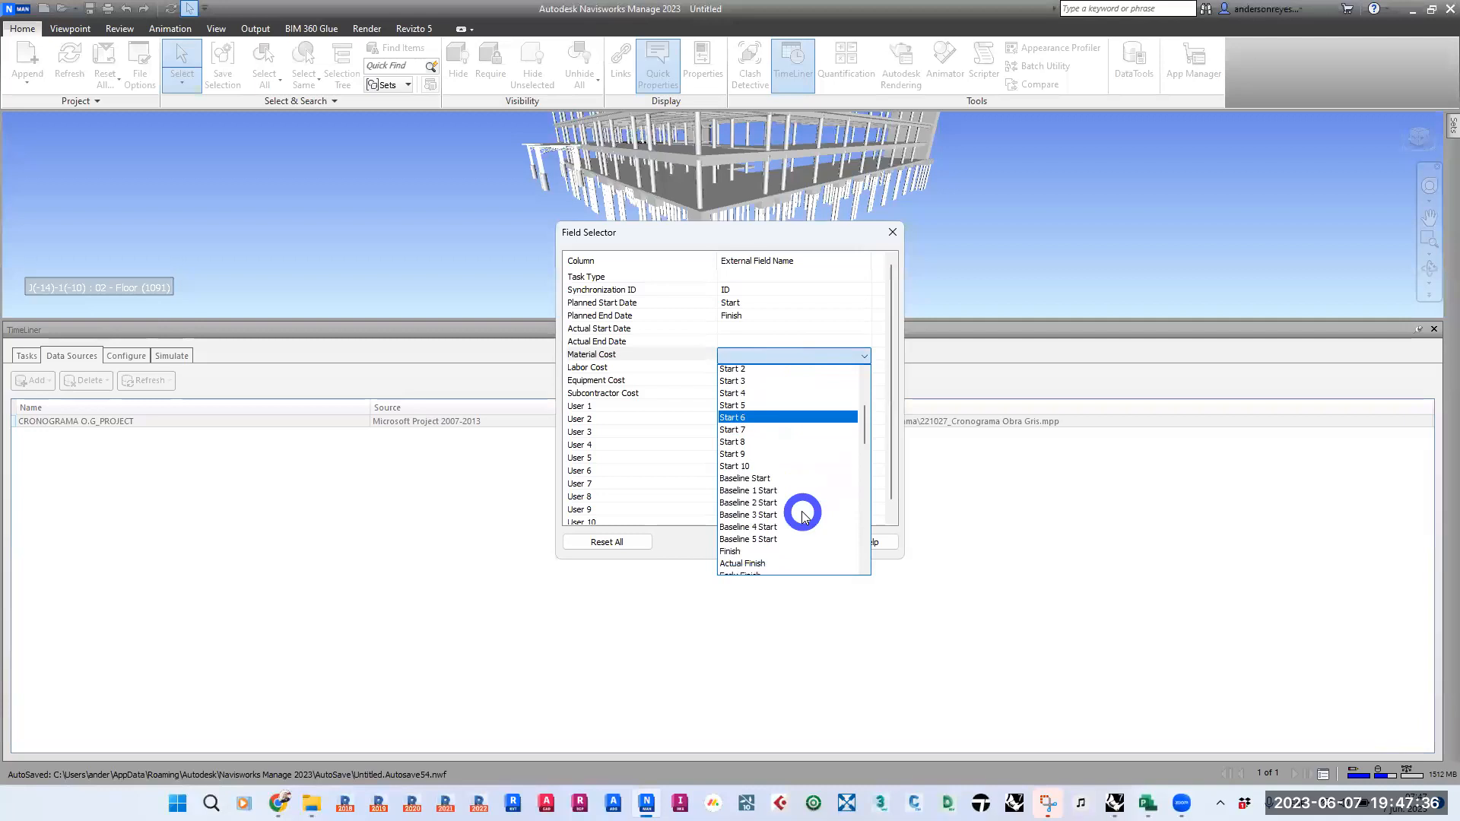
pyautogui.press('c')
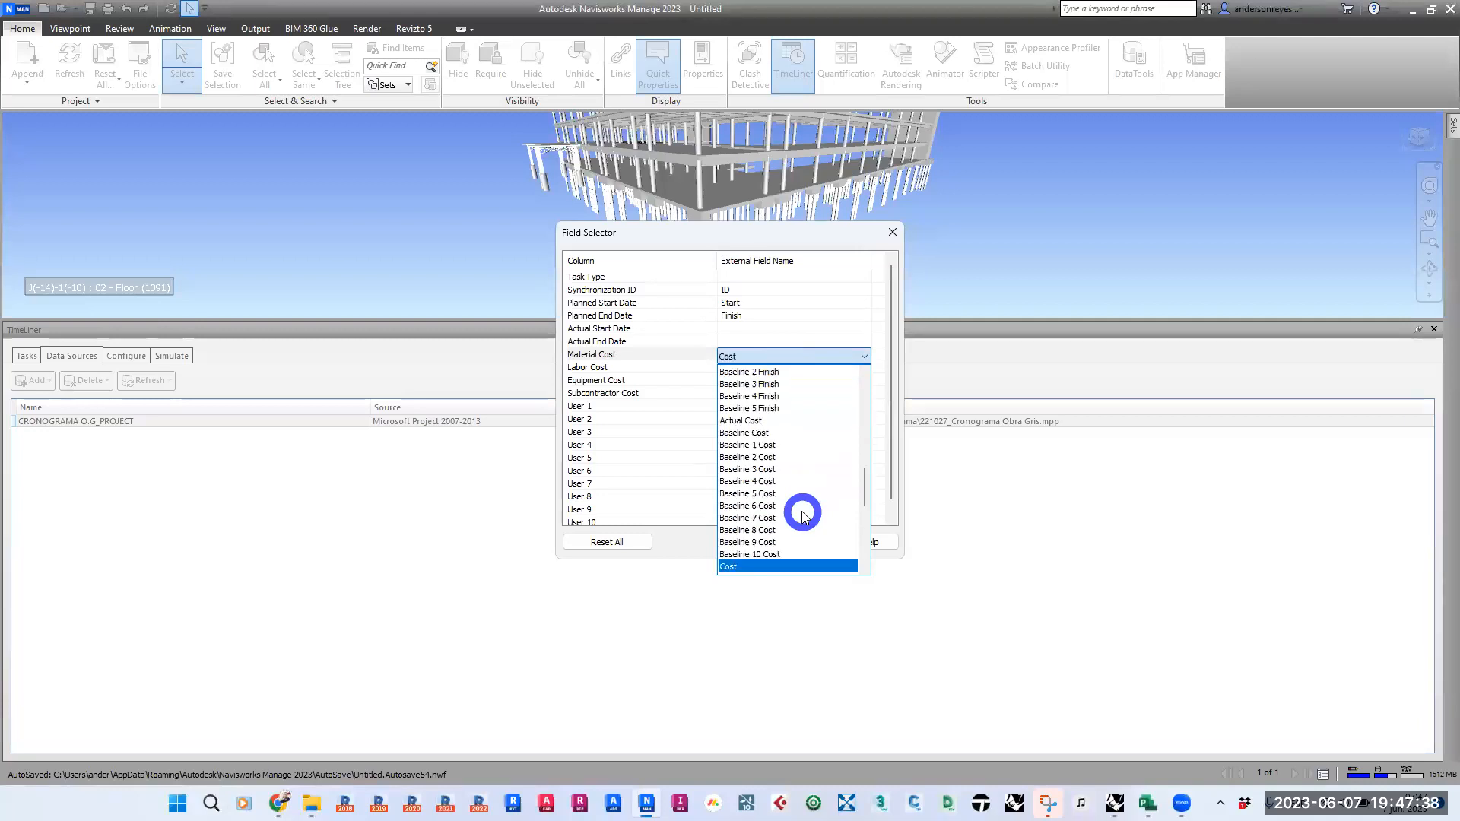
pyautogui.scroll(-1, 804, 516)
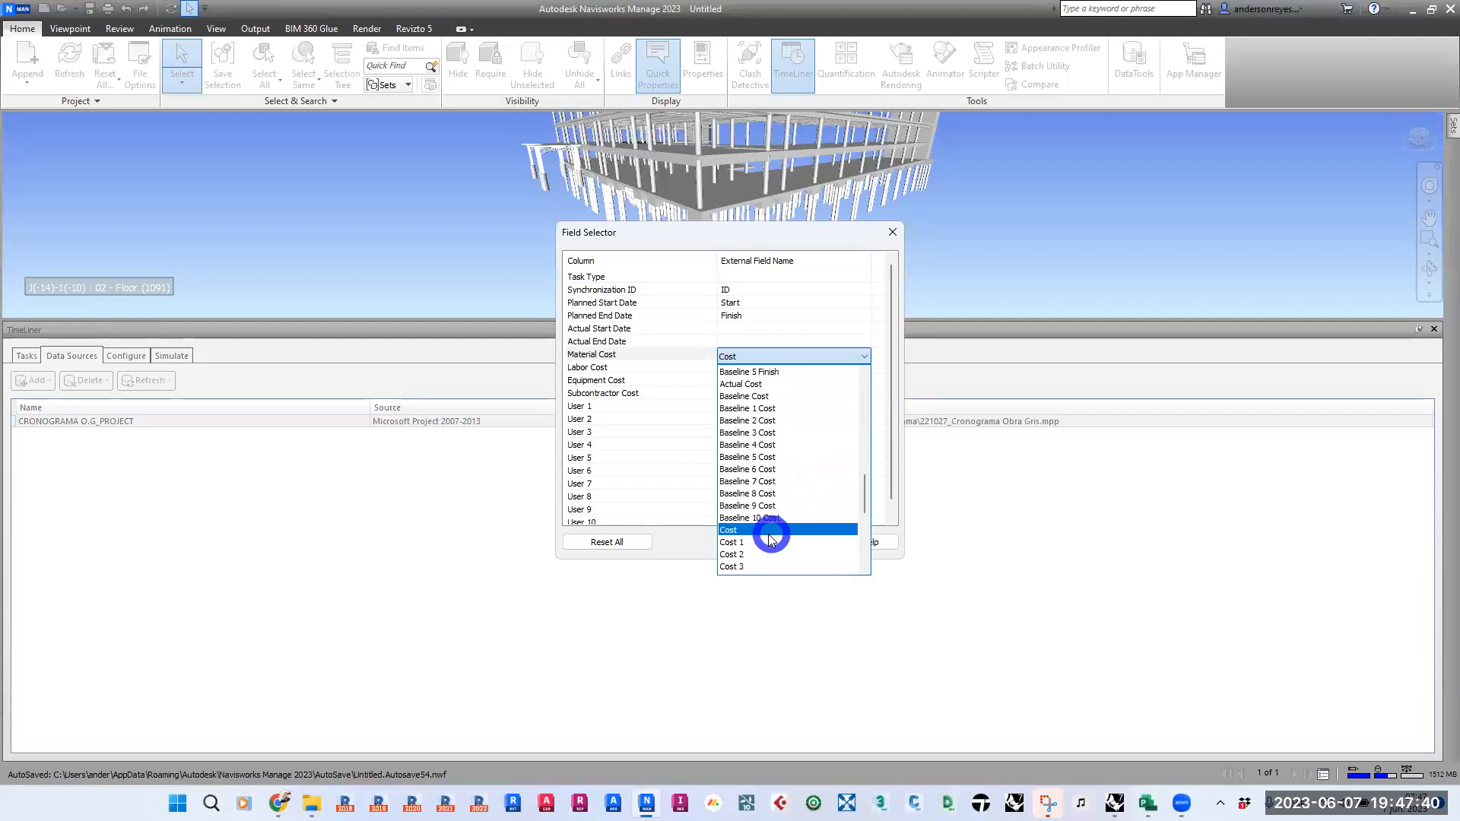
pyautogui.click(796, 540)
pyautogui.click(771, 369)
pyautogui.click(771, 369)
# - Change the Material Cost mapping to the external field Cost 2
pyautogui.click(775, 353)
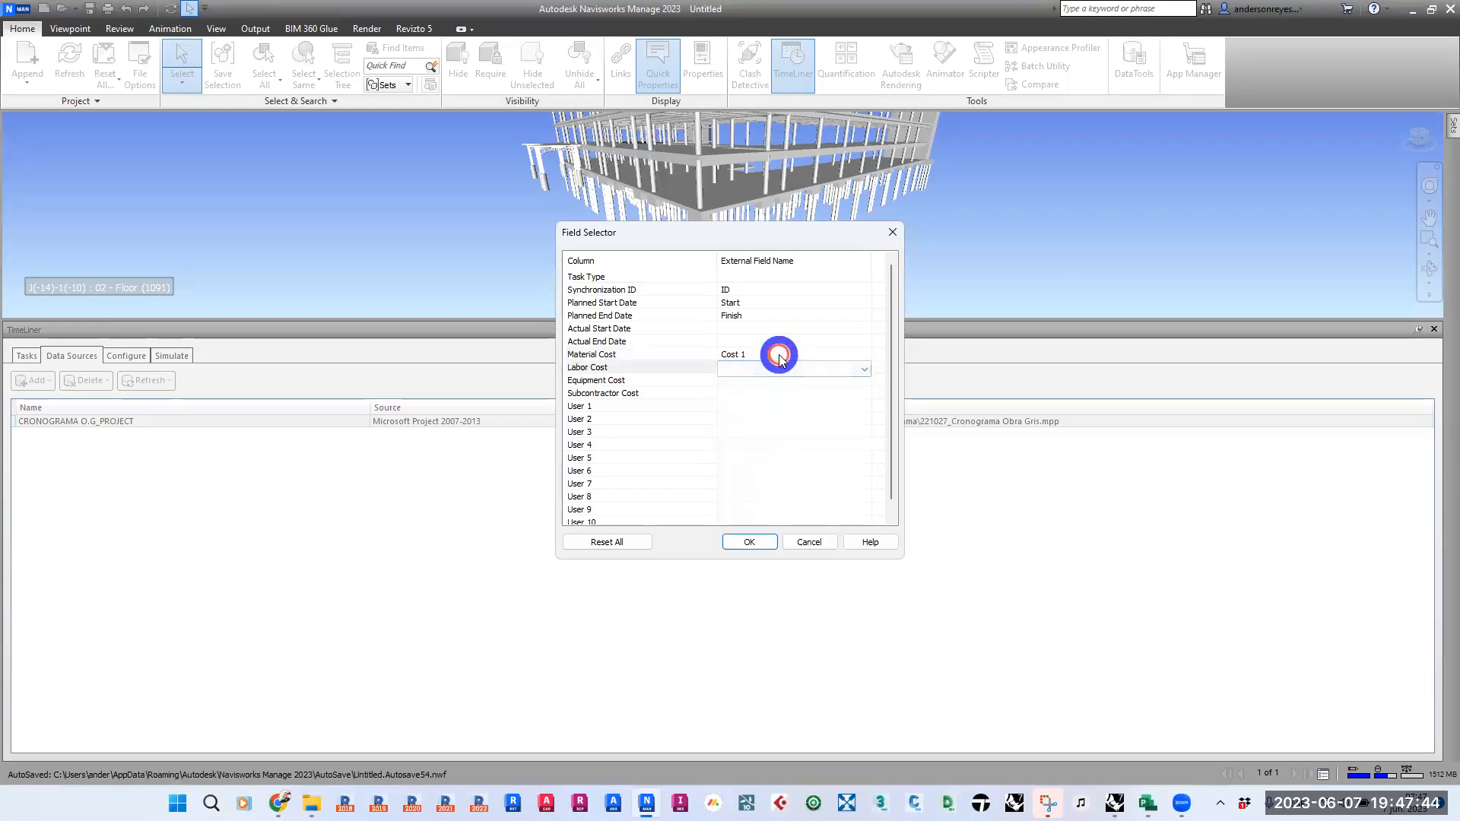
pyautogui.click(779, 354)
pyautogui.click(782, 355)
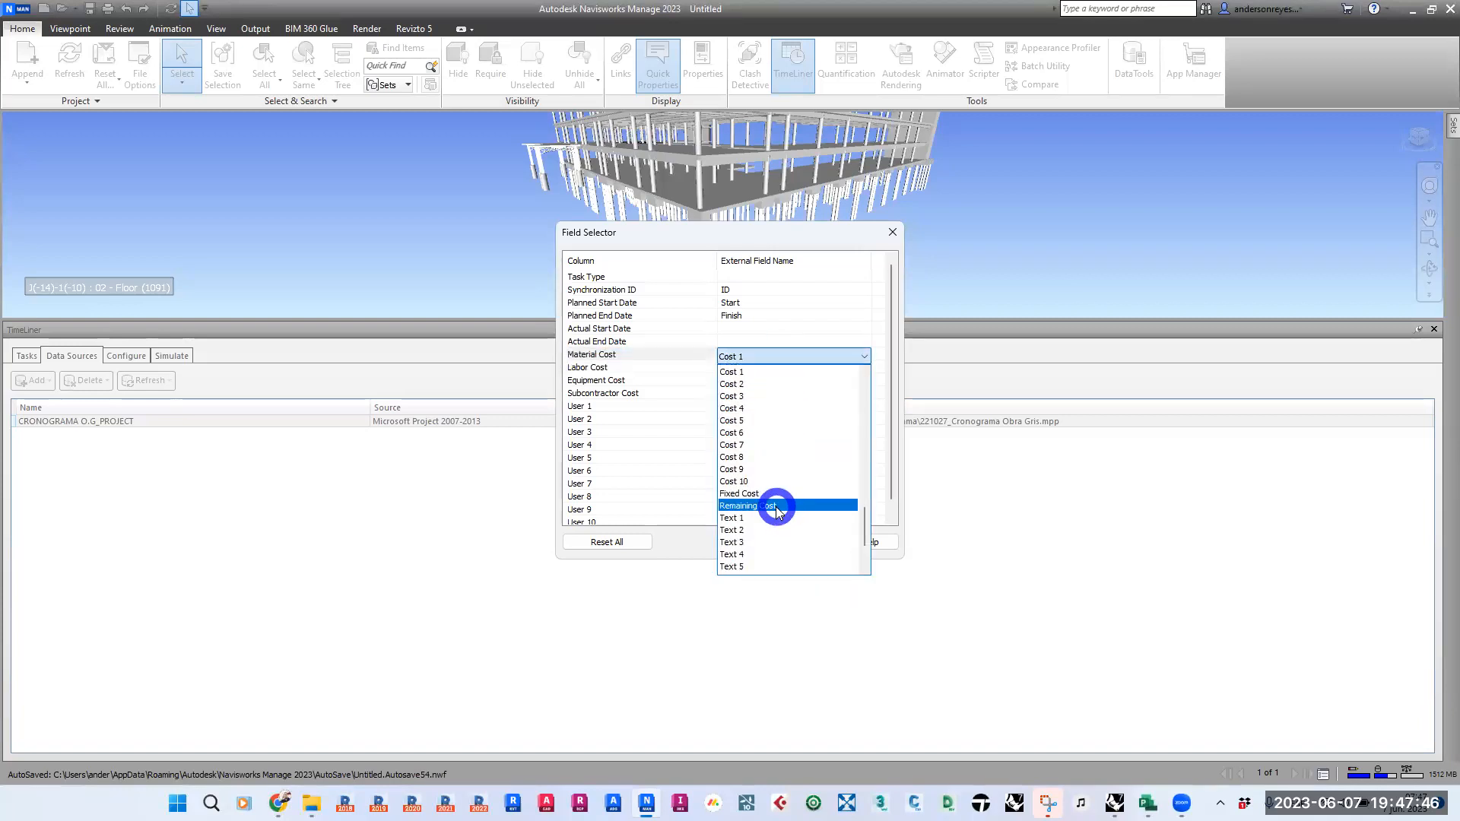
pyautogui.click(769, 384)
# - Map the Labor Cost column to the external field Cost 3
pyautogui.click(780, 368)
pyautogui.click(779, 370)
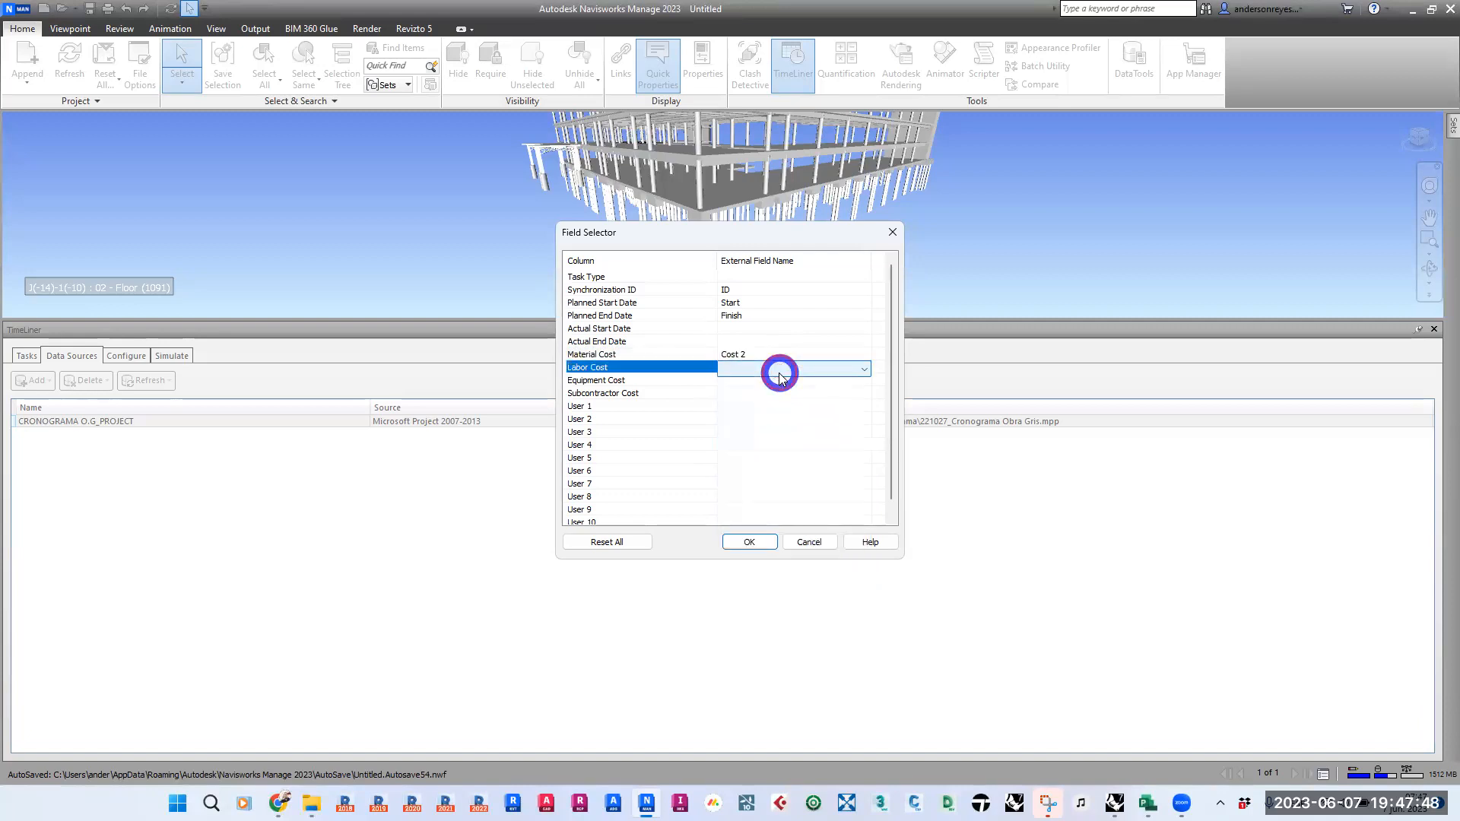
pyautogui.click(779, 372)
pyautogui.press('c')
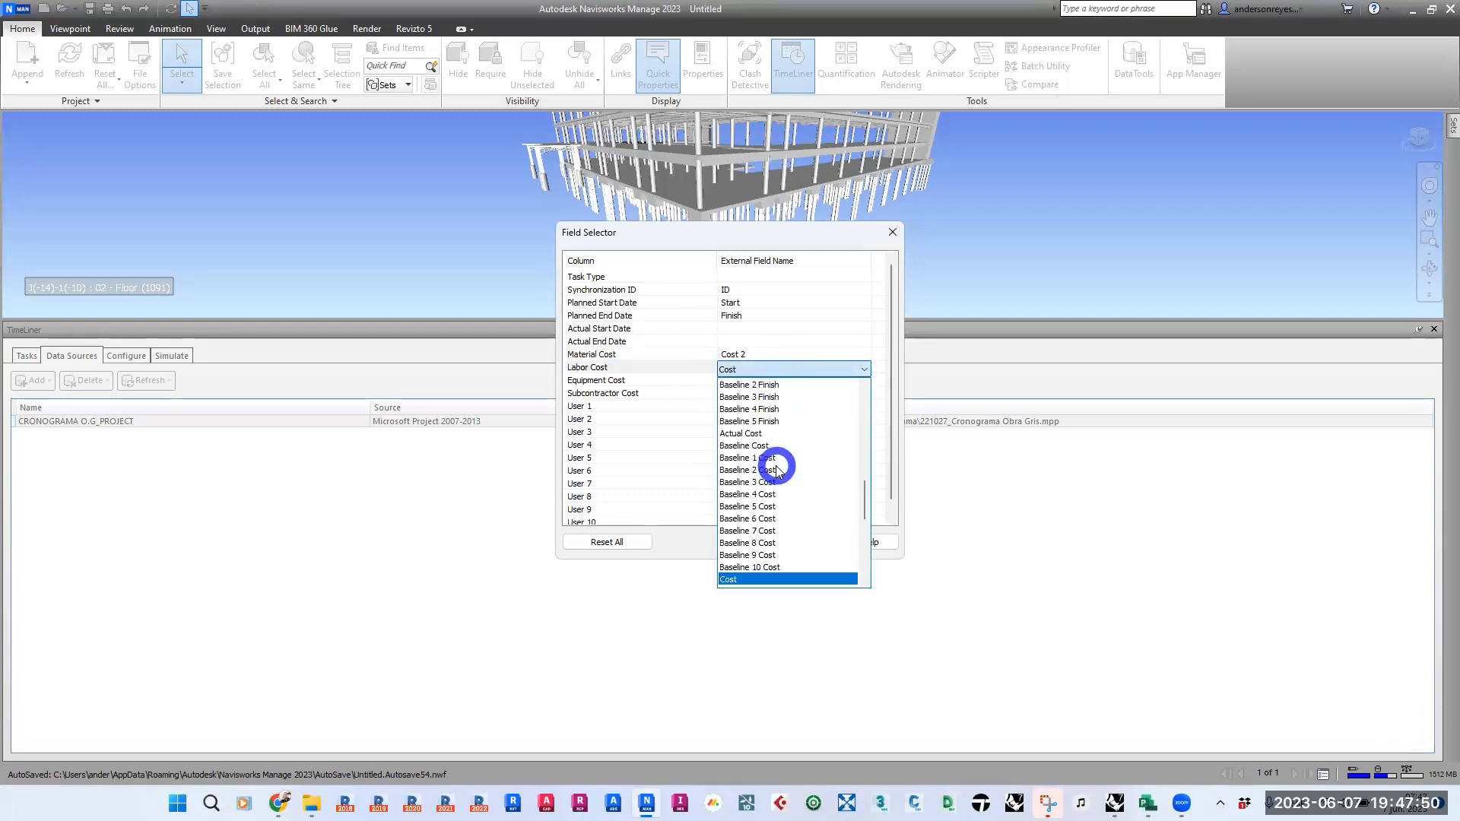
pyautogui.scroll(-1, 777, 469)
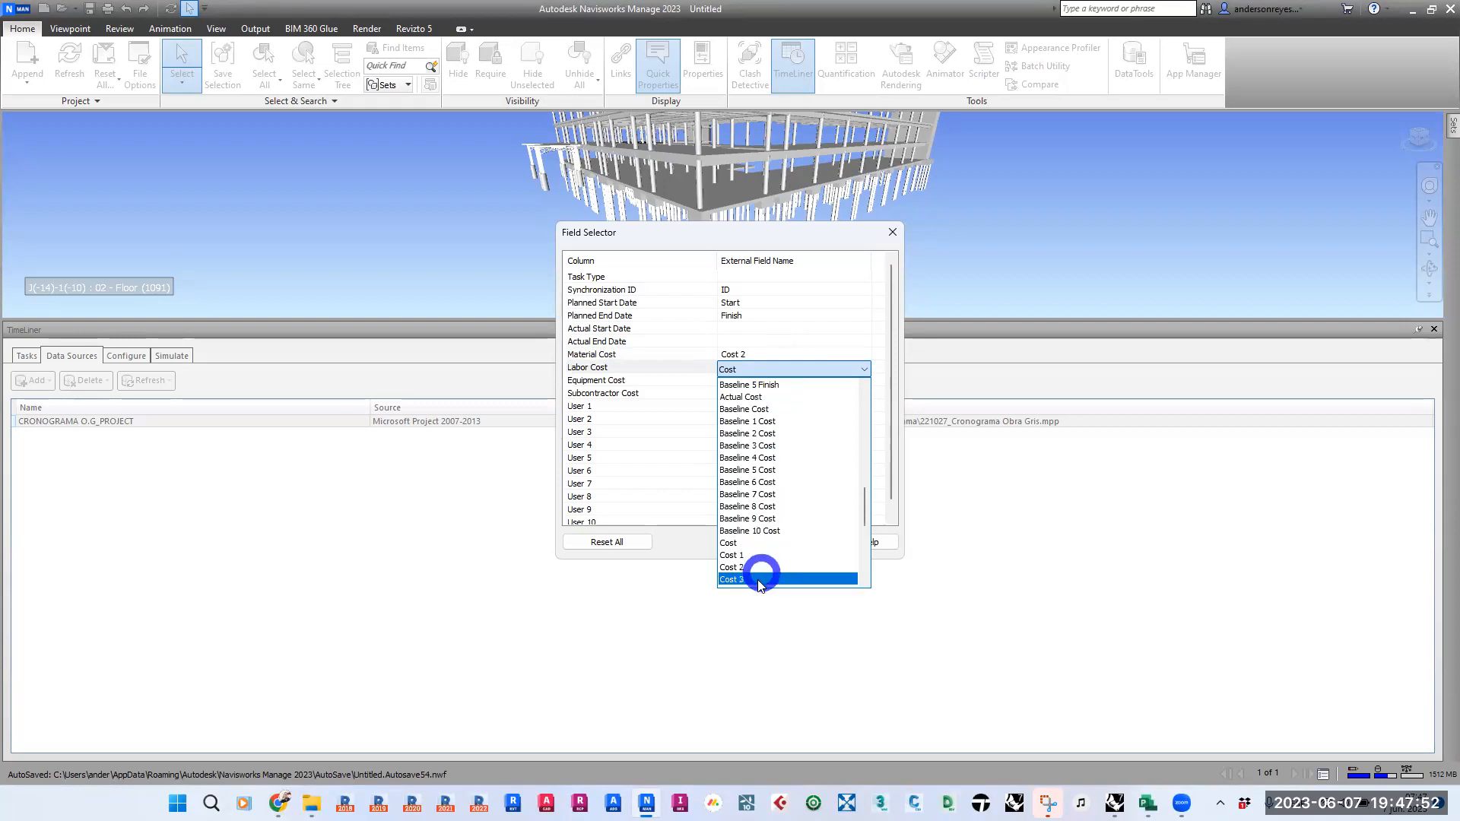
pyautogui.click(757, 579)
# - Map the Equipment Cost column to the external field Cost 4
pyautogui.click(791, 384)
pyautogui.click(793, 384)
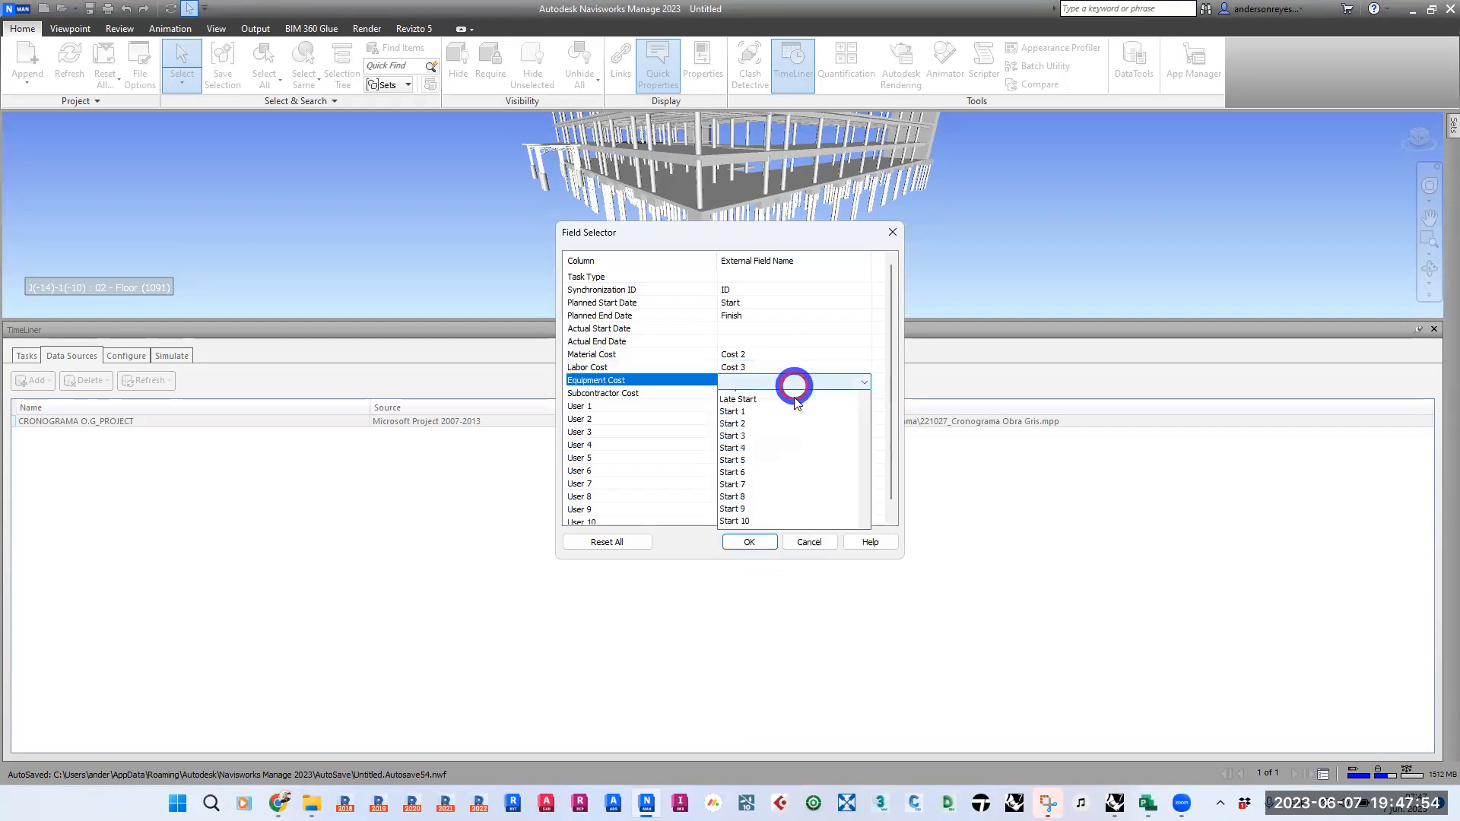
pyautogui.press('c')
pyautogui.scroll(-1, 777, 574)
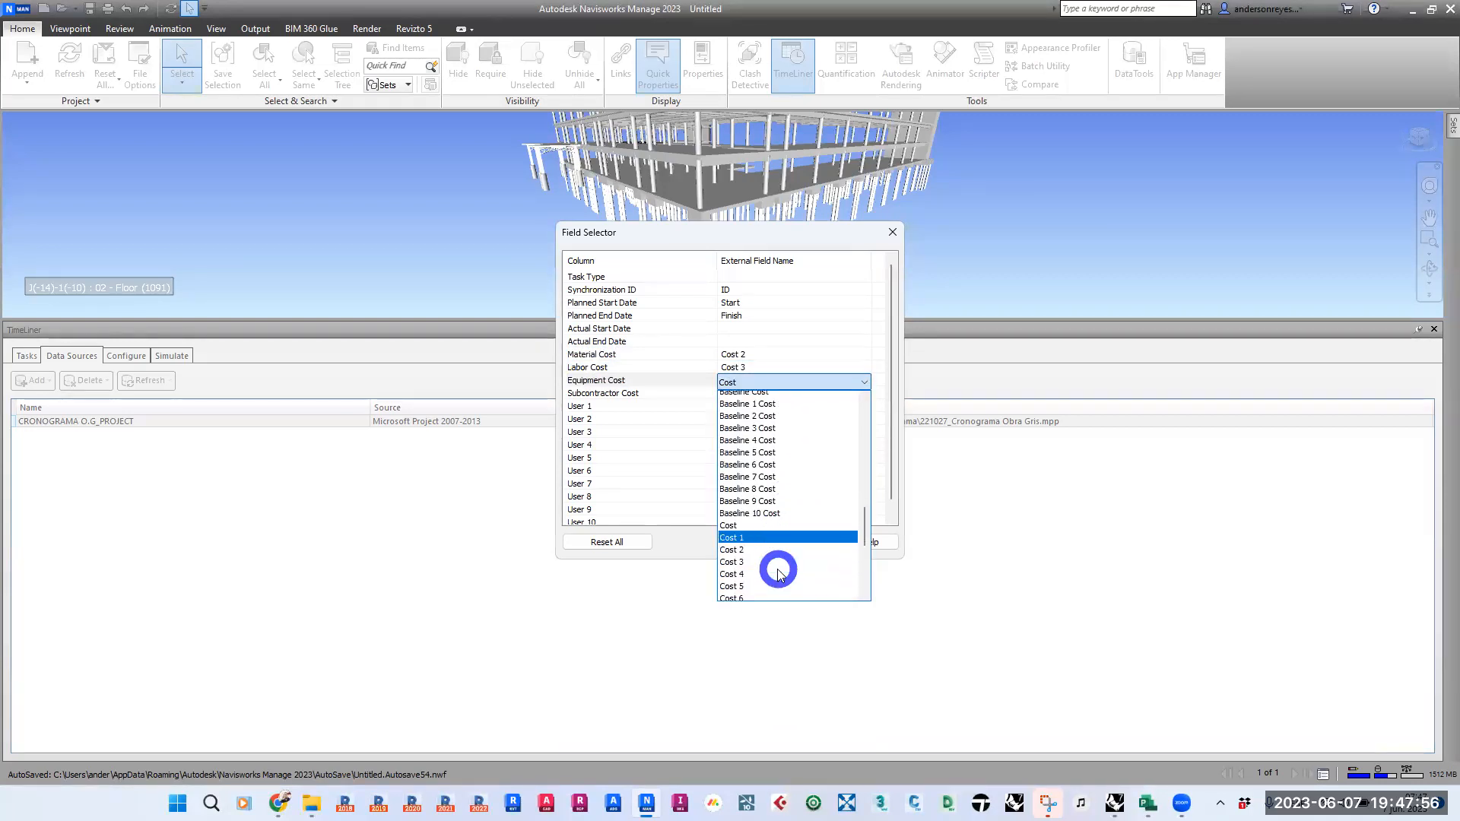
pyautogui.click(777, 574)
# - Map the Subcontractor Cost column to the external field Cost 5 and accept the field mapping
pyautogui.click(756, 394)
pyautogui.click(758, 395)
pyautogui.press('c')
pyautogui.scroll(-2, 794, 572)
pyautogui.click(761, 560)
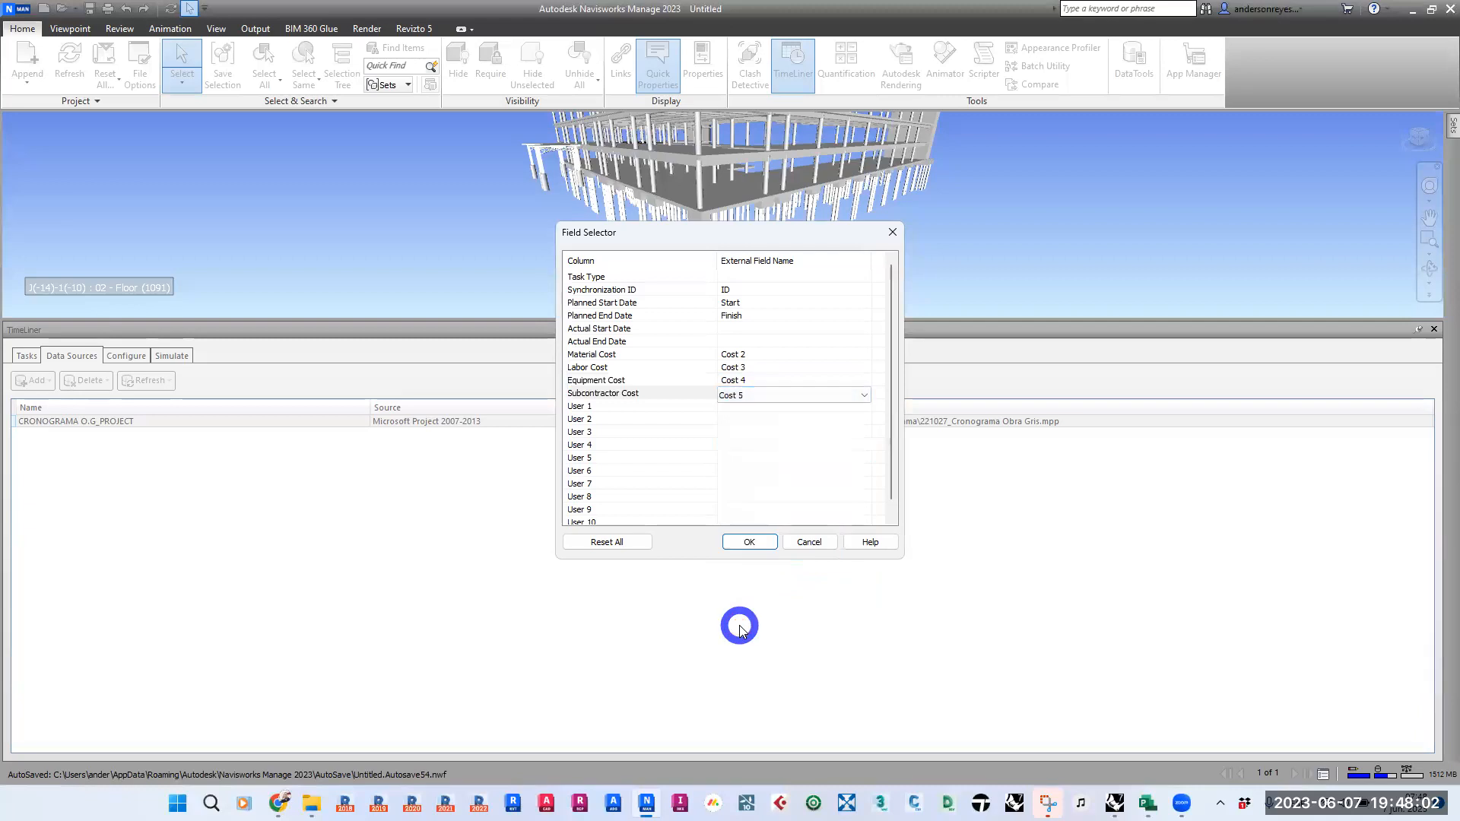
pyautogui.click(750, 543)
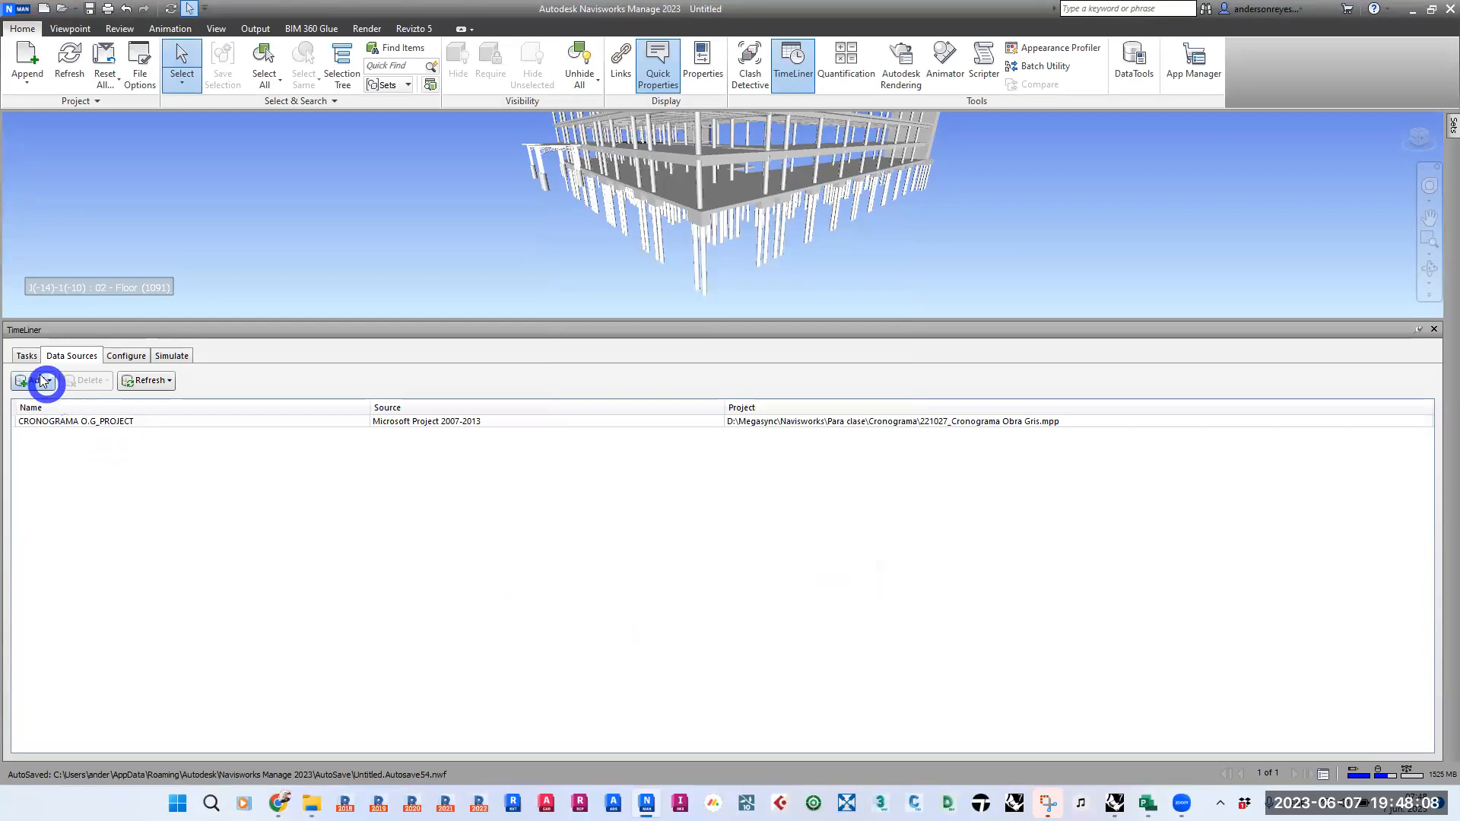
# - Synchronize the CRONOGRAMA O.G_PROJECT data source and check the cost columns in the task list
pyautogui.click(27, 355)
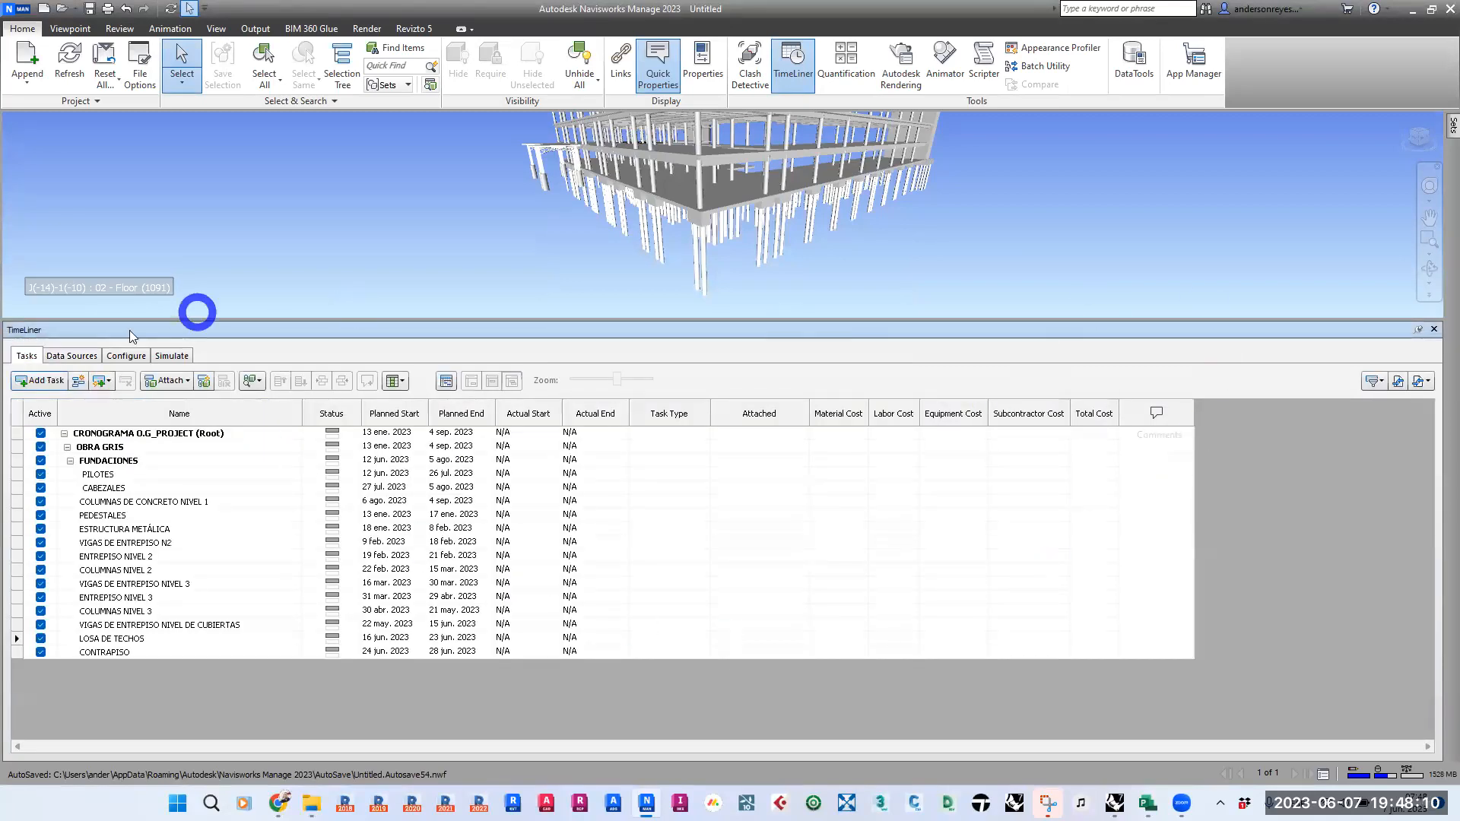
pyautogui.click(71, 356)
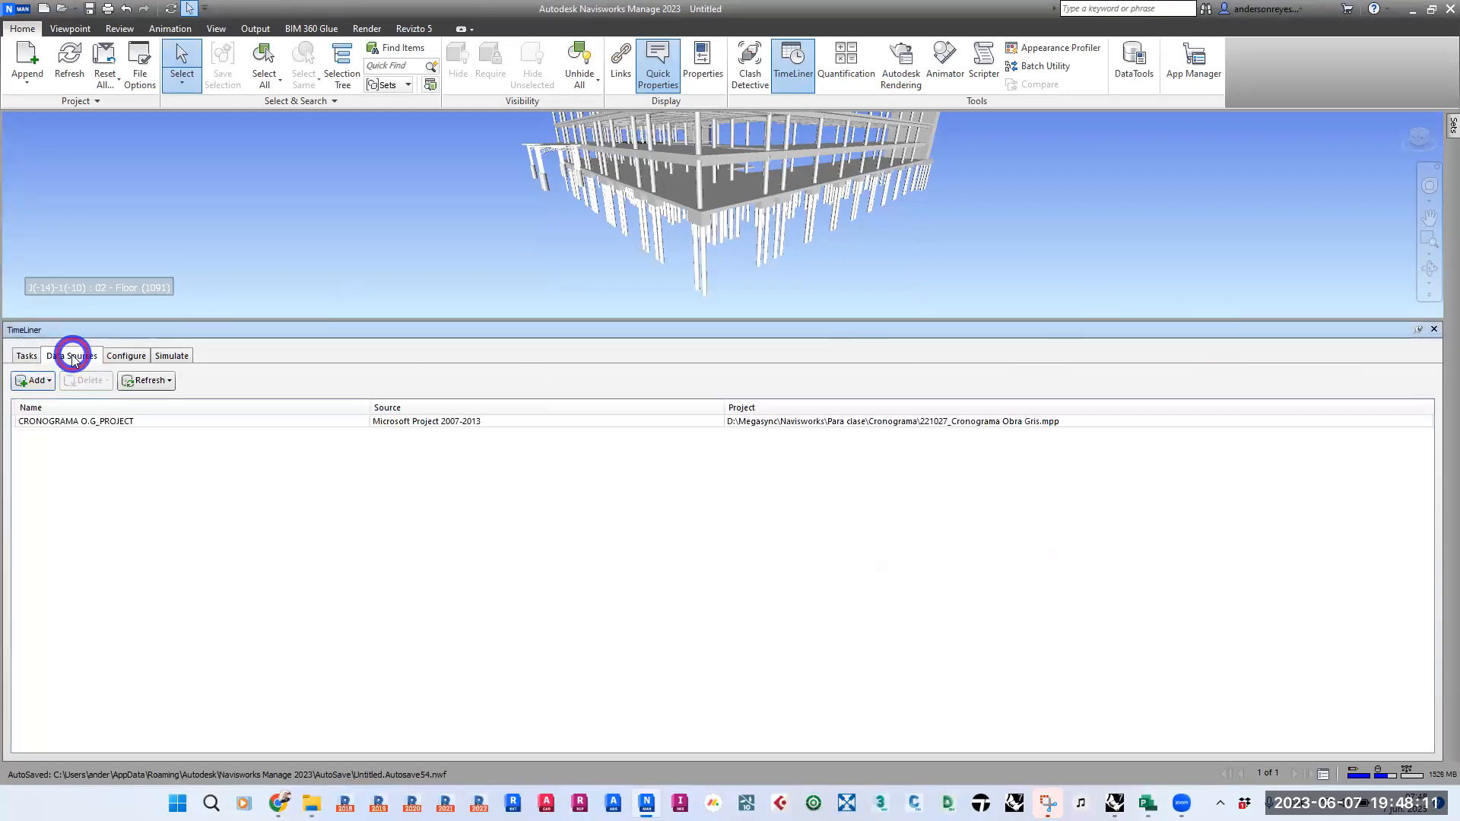
pyautogui.rightClick(78, 423)
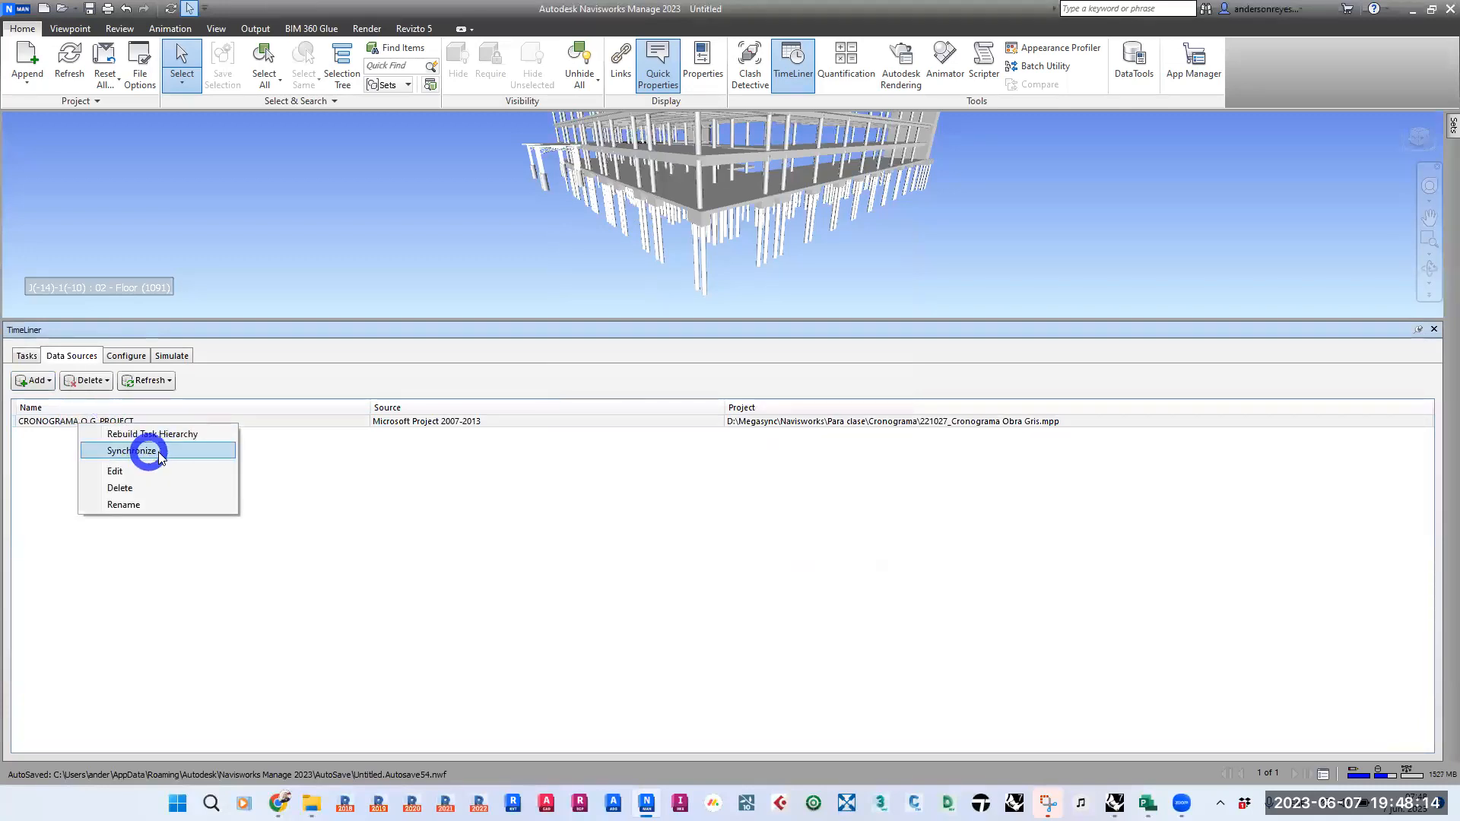
pyautogui.click(133, 451)
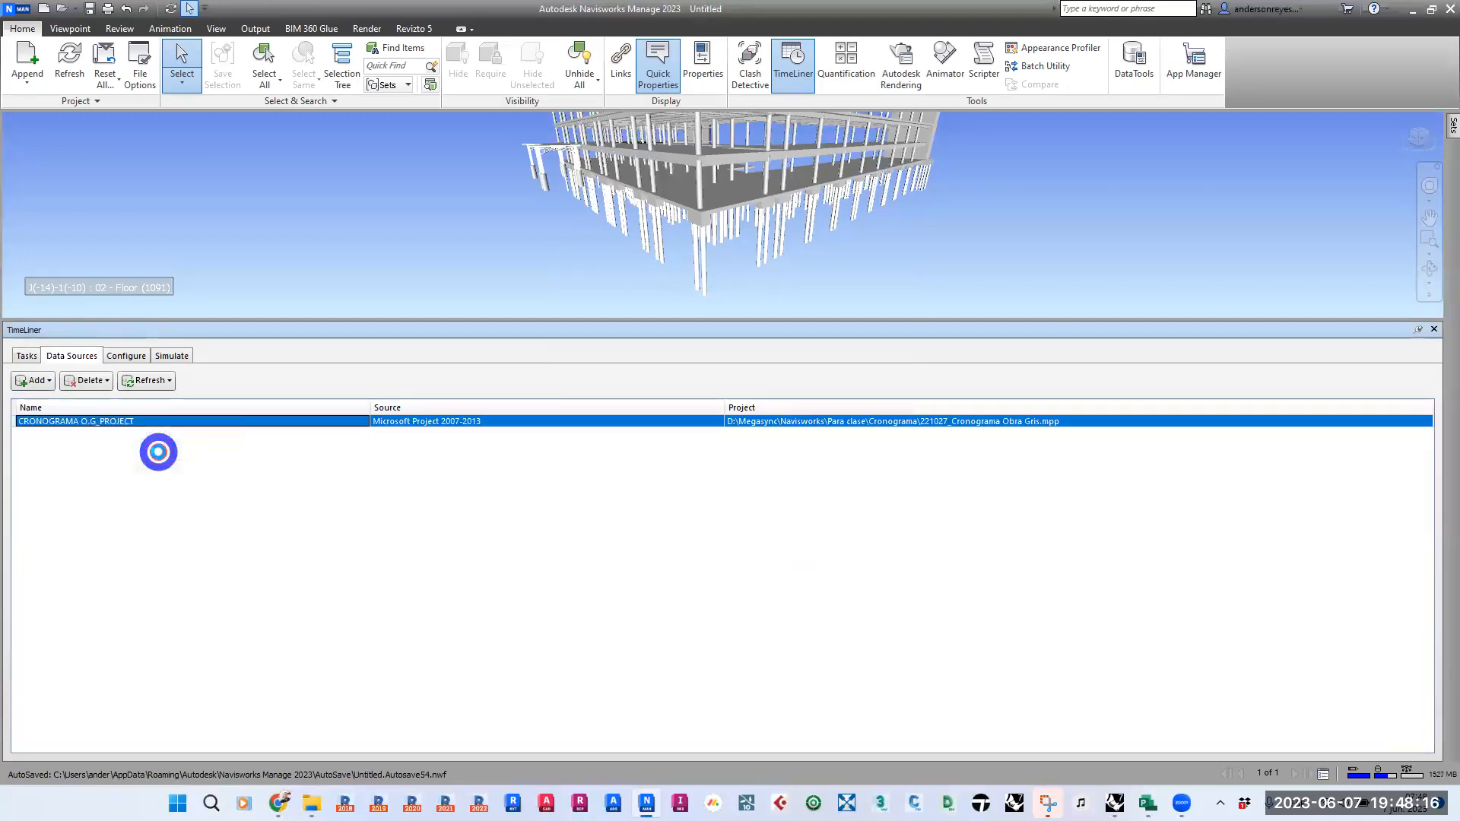
pyautogui.click(26, 356)
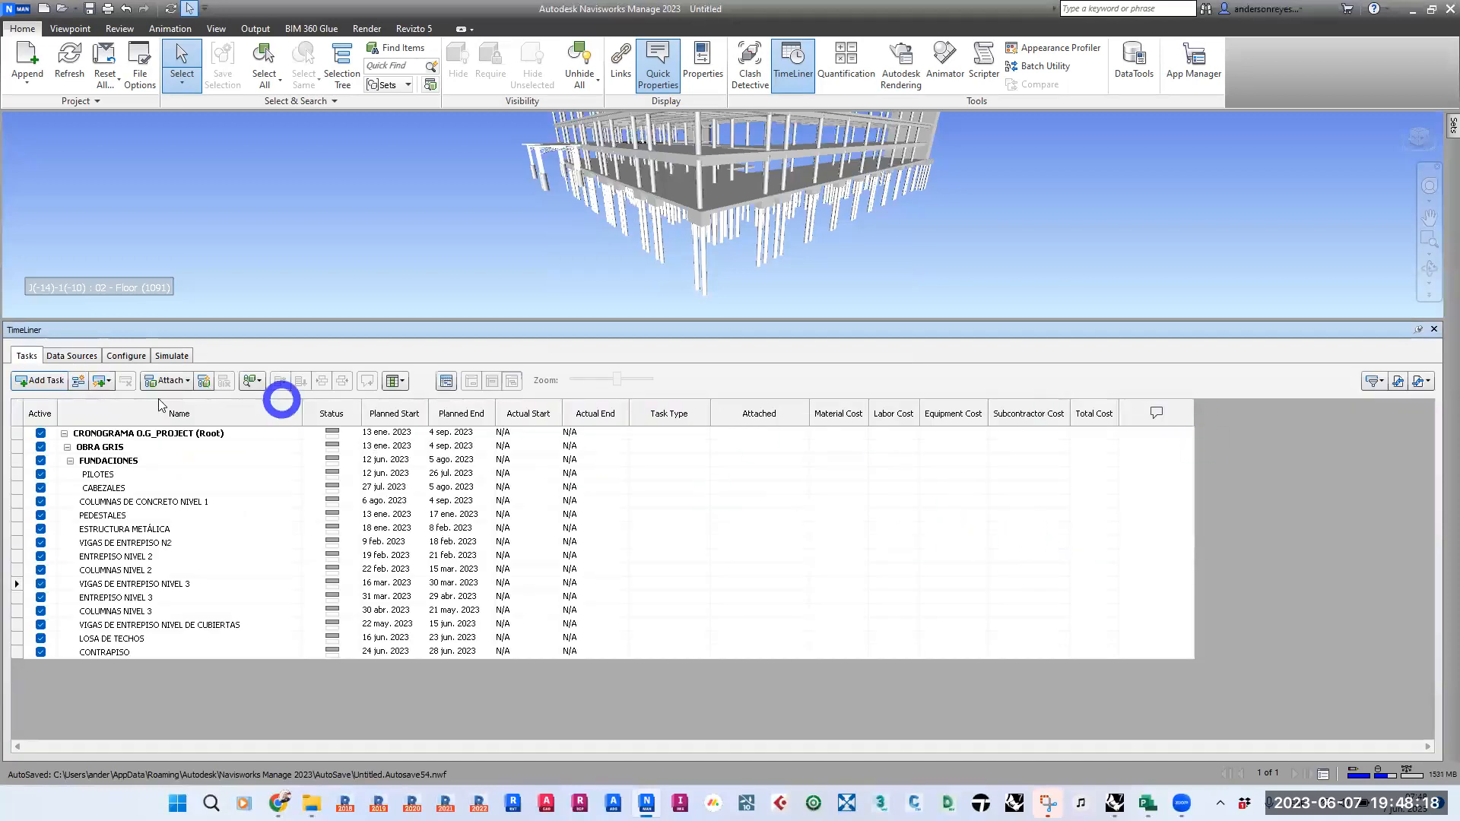
# - Rebuild the task hierarchy from the CRONOGRAMA O.G_PROJECT data source and return to the task list
pyautogui.click(70, 356)
pyautogui.click(62, 422)
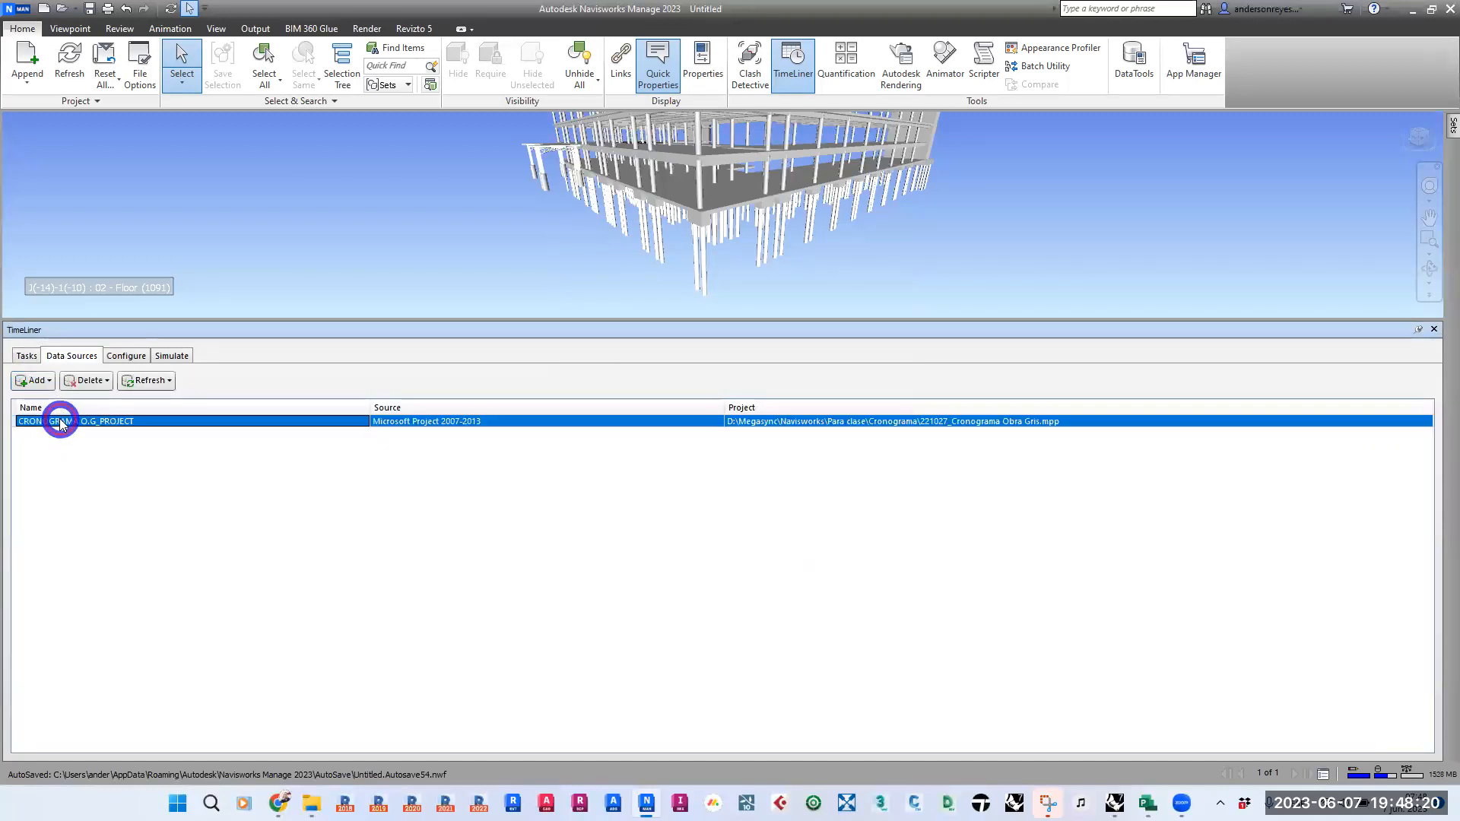
pyautogui.rightClick(62, 423)
pyautogui.click(139, 431)
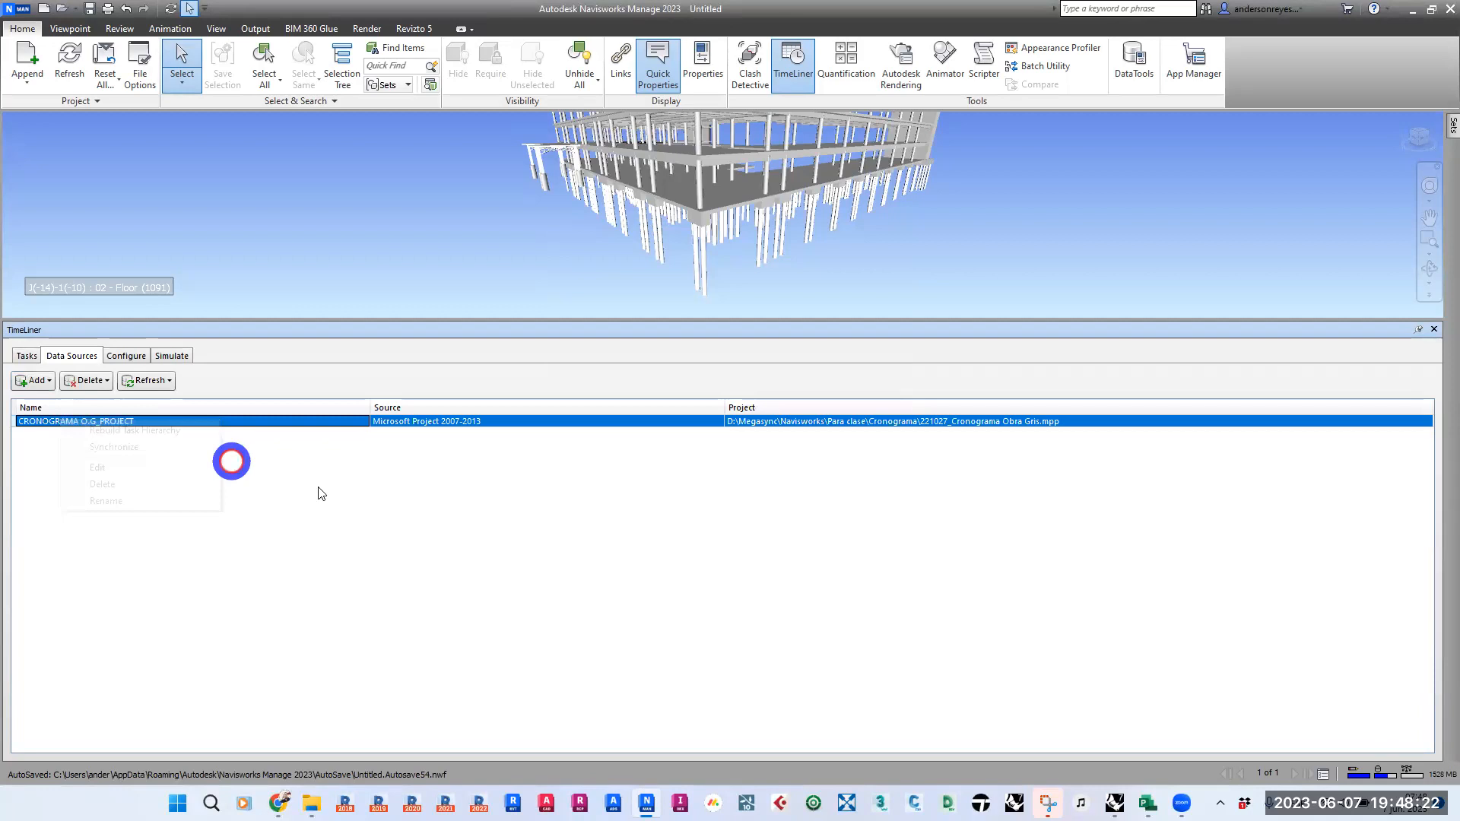
pyautogui.click(27, 356)
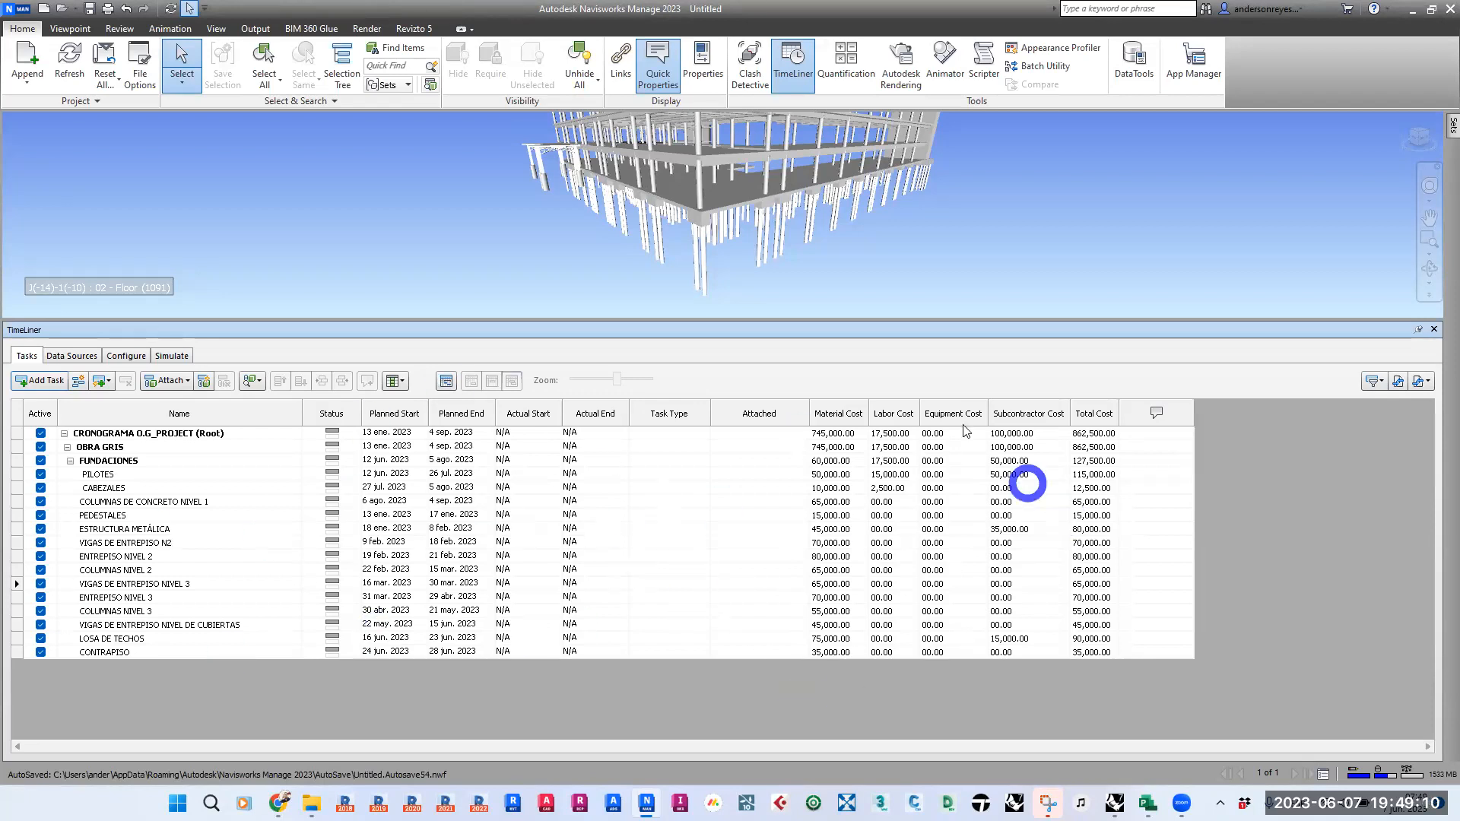
# - Look at the available export formats for the TimeLiner schedule without exporting it
pyautogui.click(675, 694)
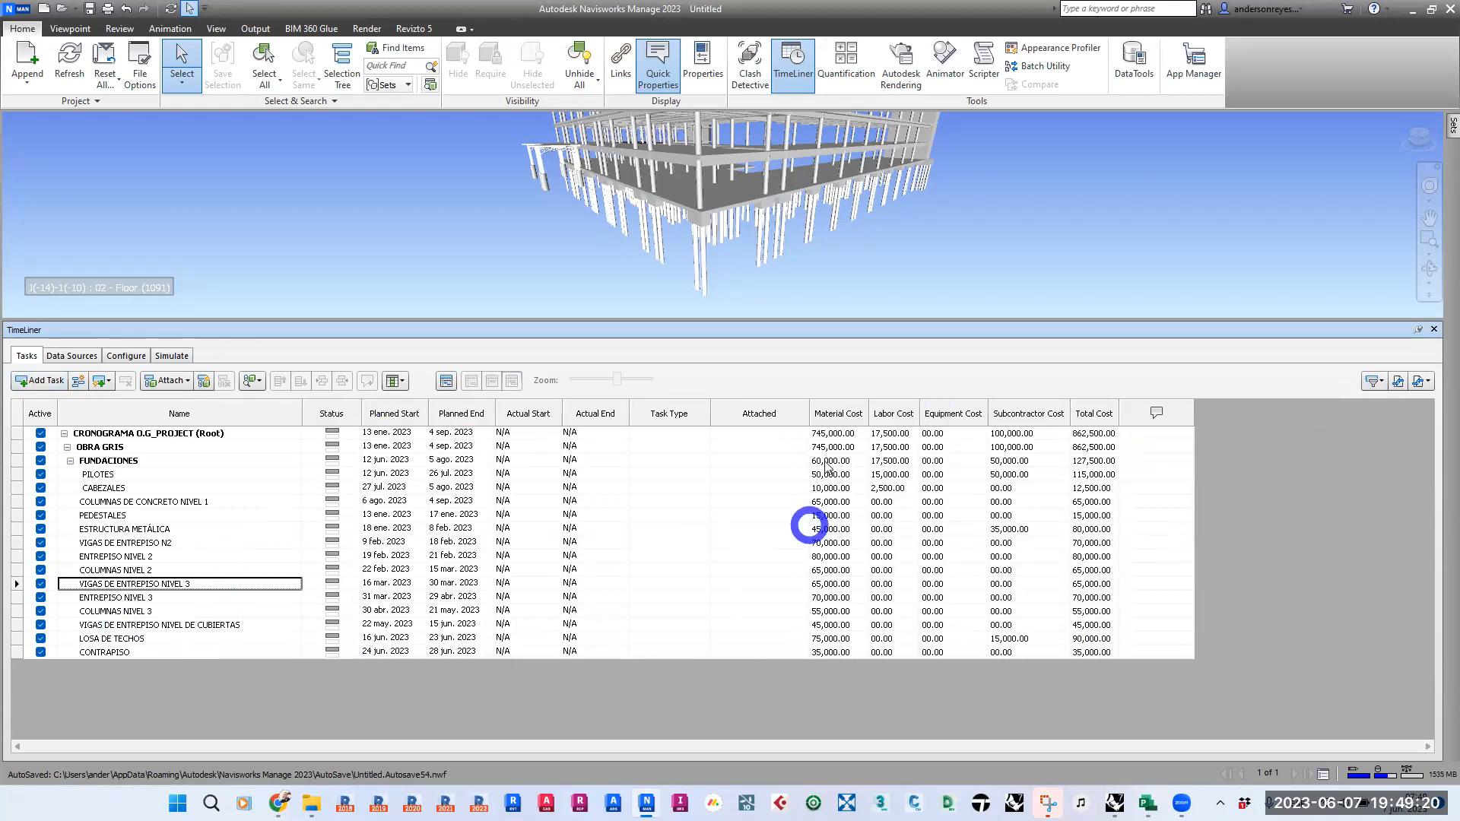
pyautogui.click(1425, 382)
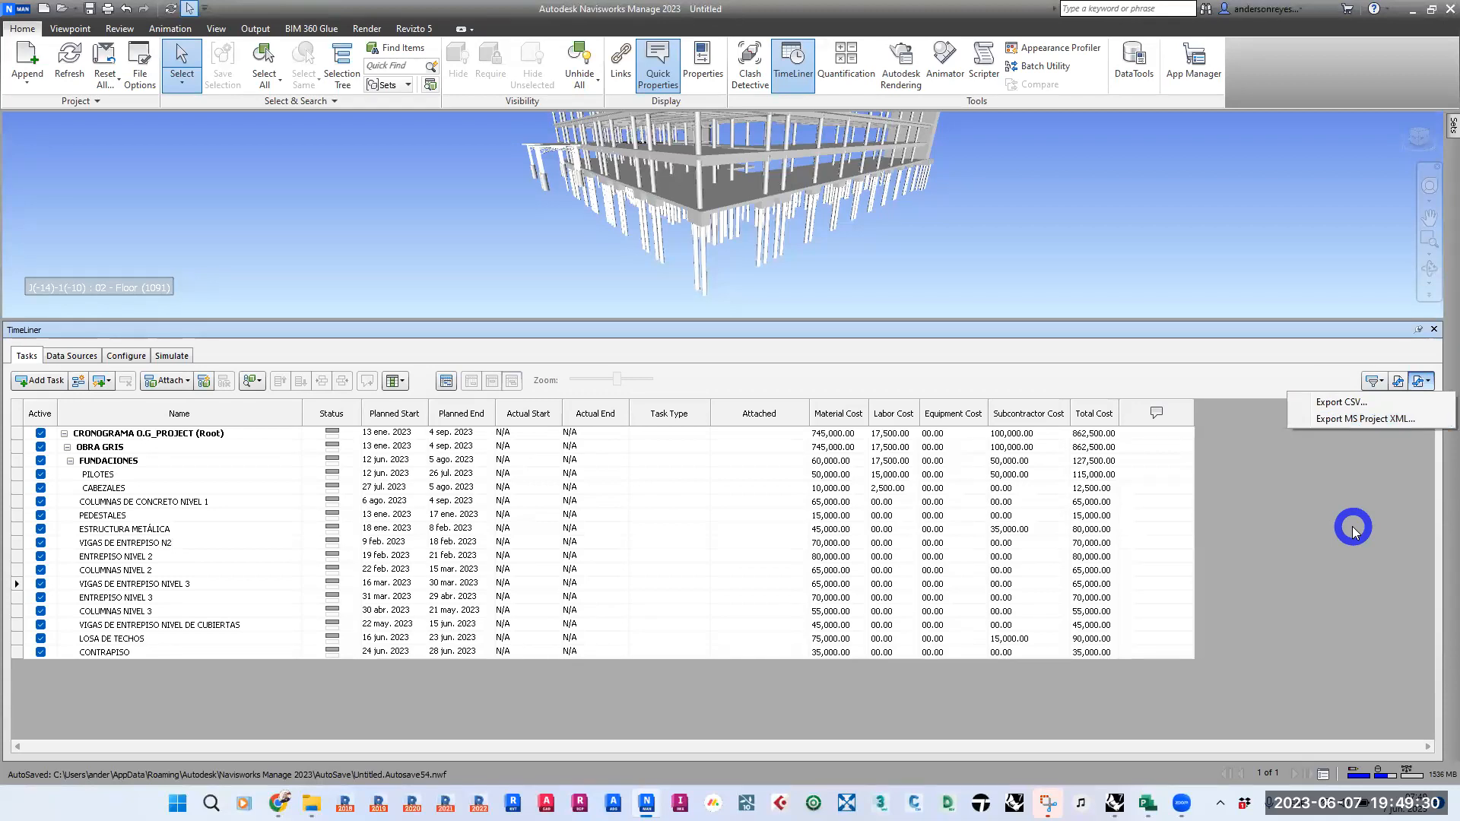
pyautogui.click(1339, 527)
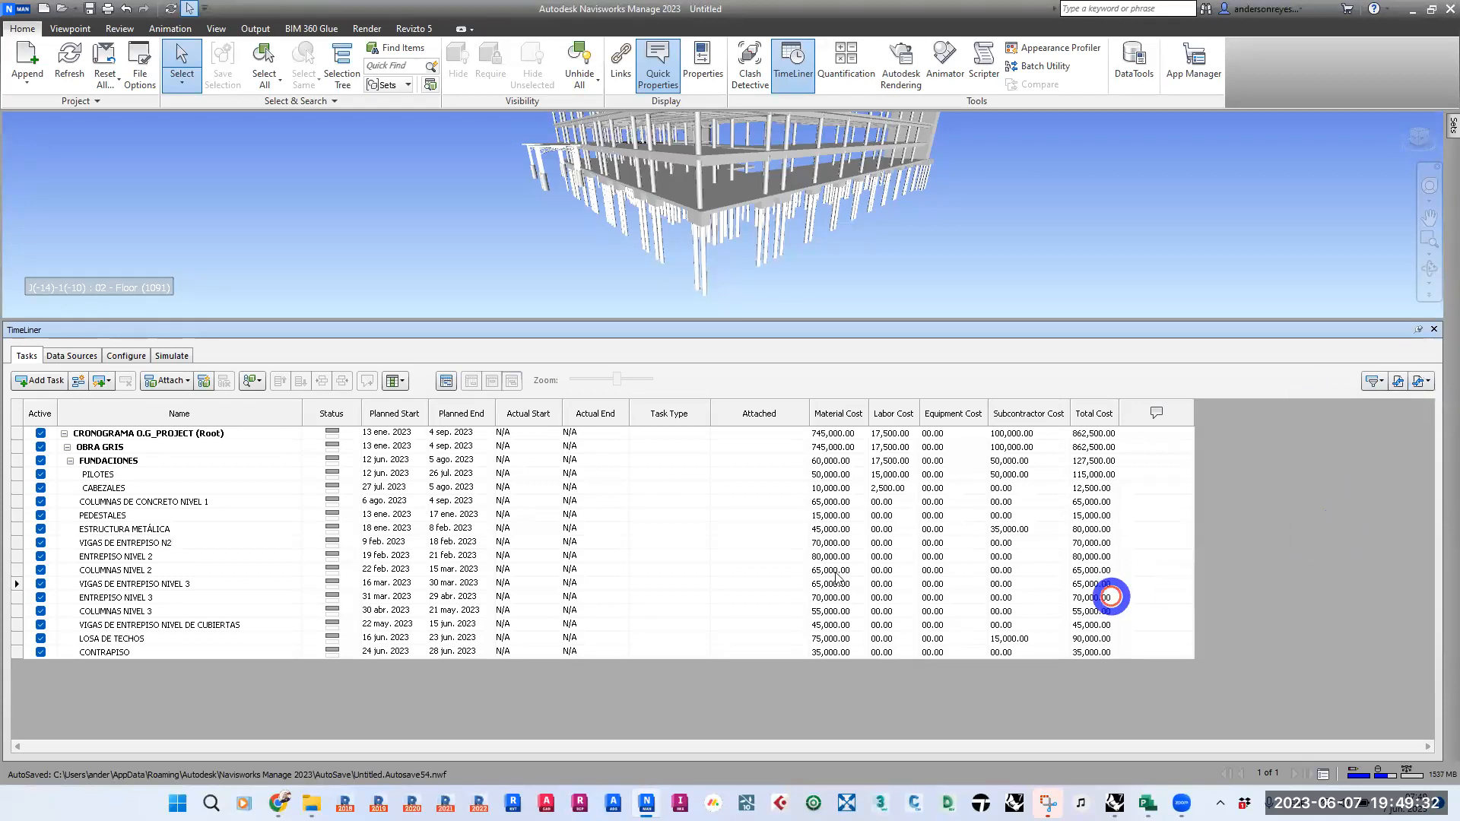
pyautogui.click(357, 719)
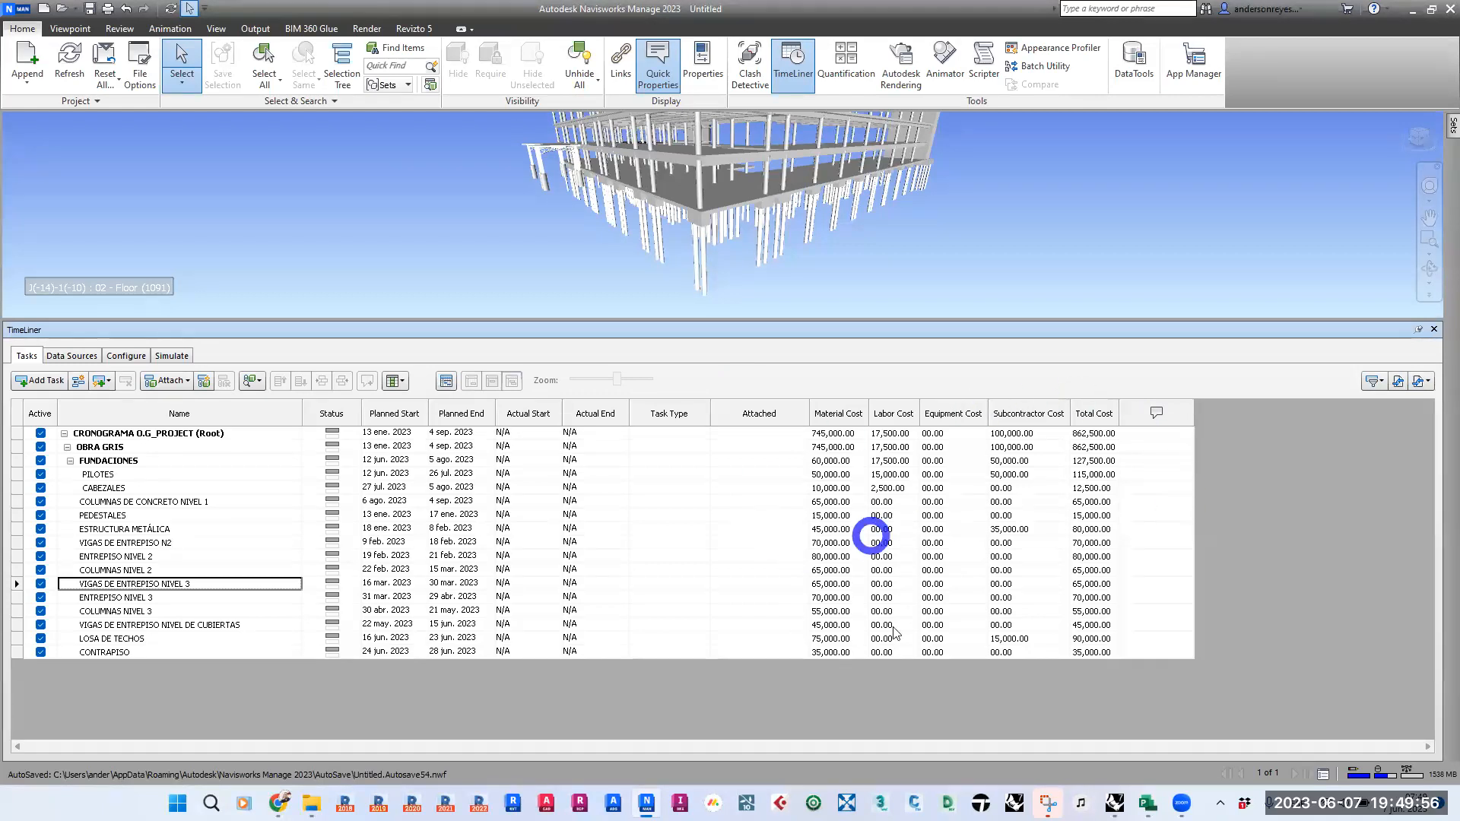
# - Switch to Microsoft Project and reopen the recent 221027_Cronograma Obra Gris schedule
pyautogui.moveTo(1145, 799)
pyautogui.click(1126, 722)
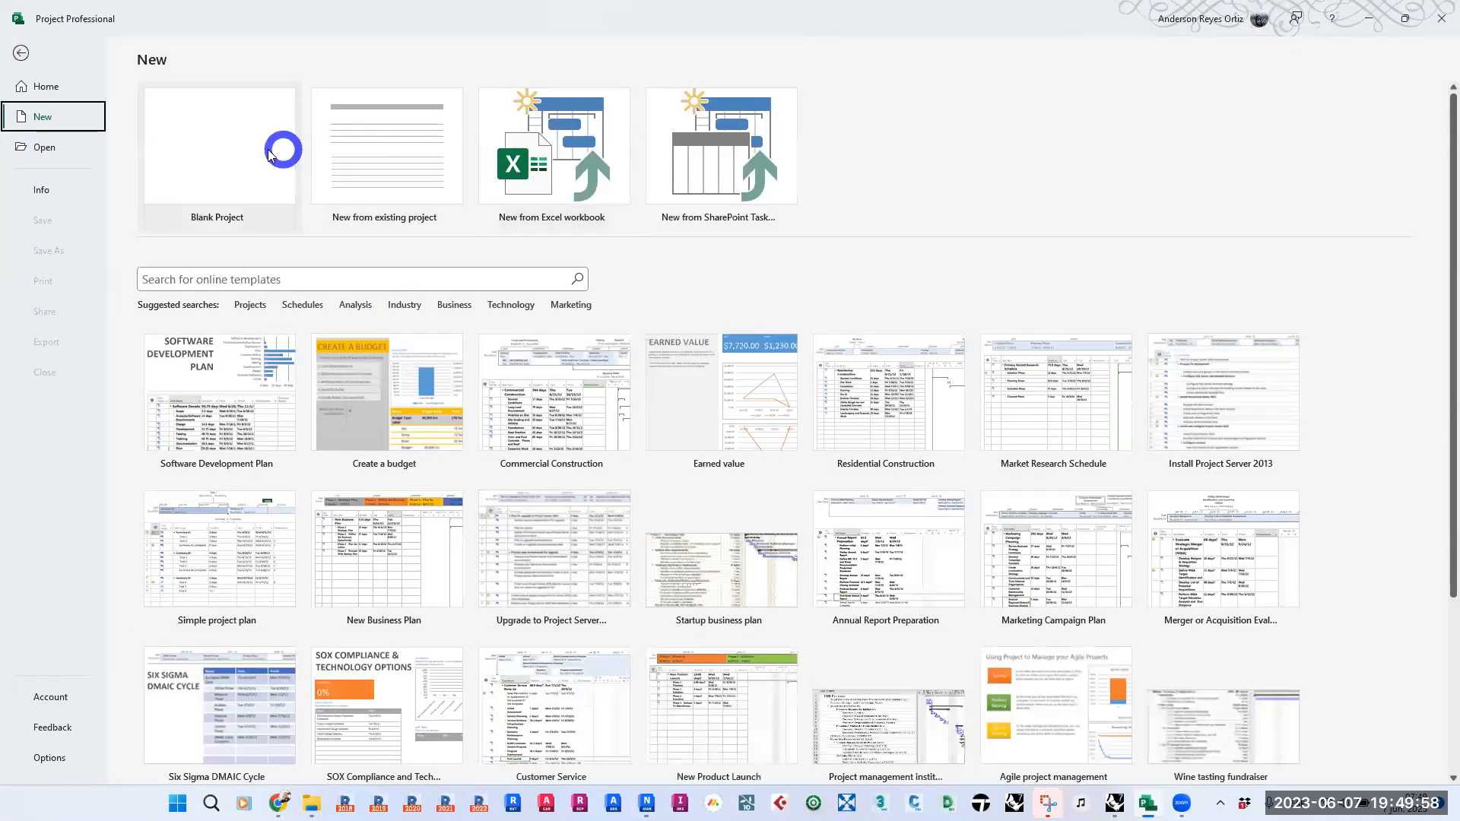
pyautogui.click(22, 53)
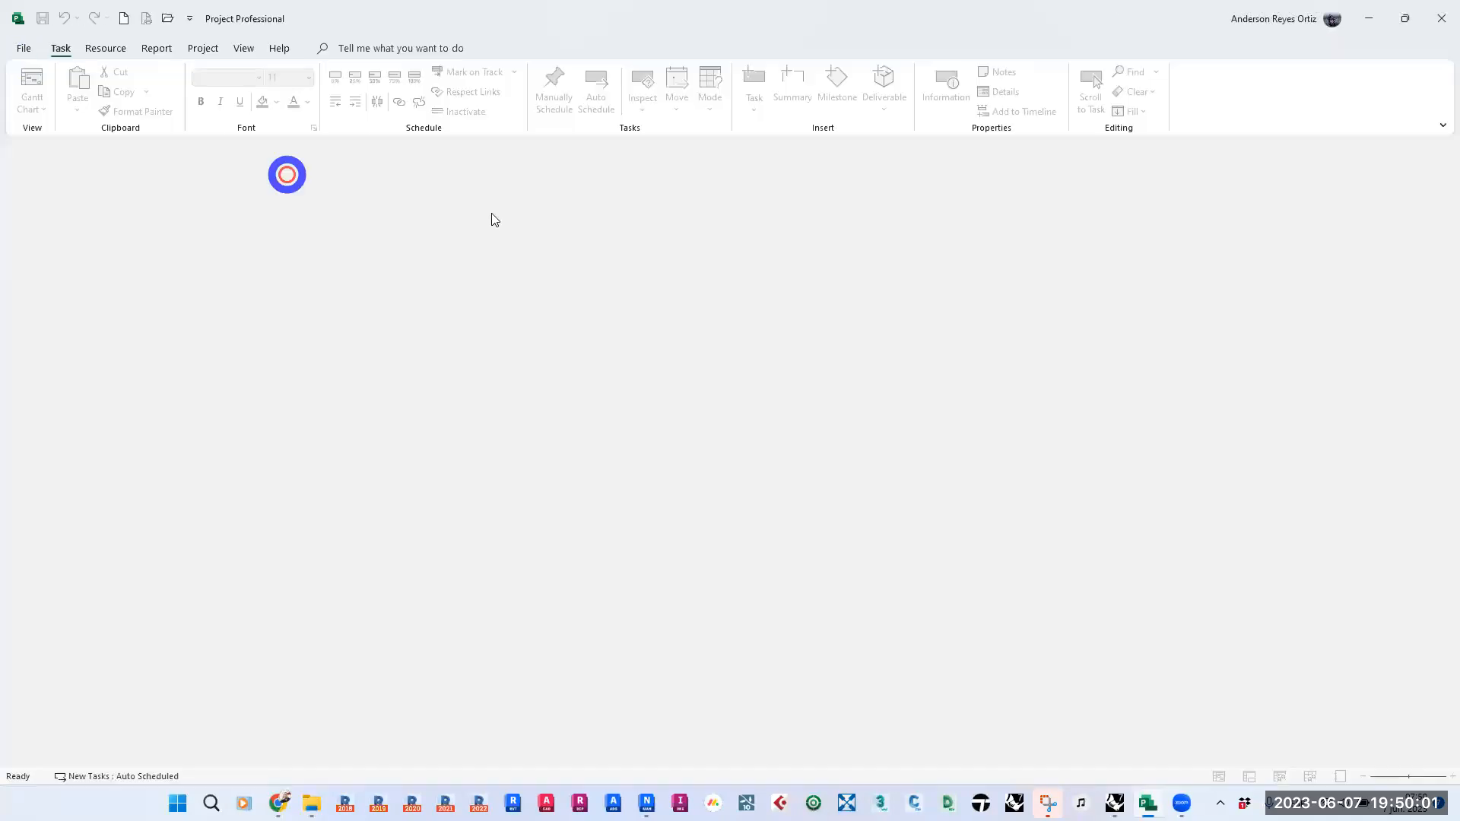
pyautogui.click(25, 49)
pyautogui.click(259, 384)
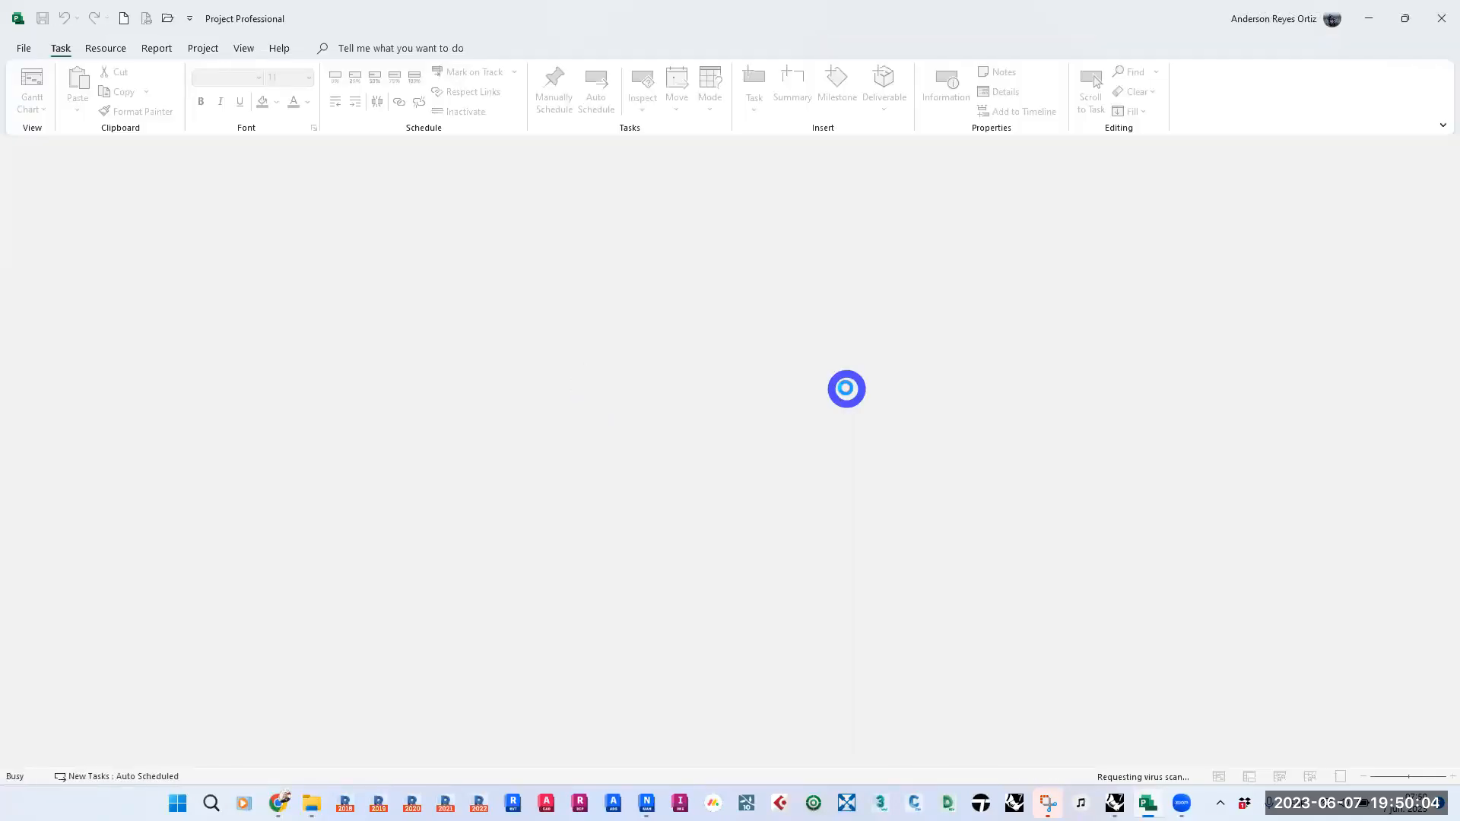
# - Add a Duration column to the task table after the Navisworks SubContractorCost column
pyautogui.moveTo(781, 761); pyautogui.dragTo(1033, 574)
pyautogui.click(968, 242)
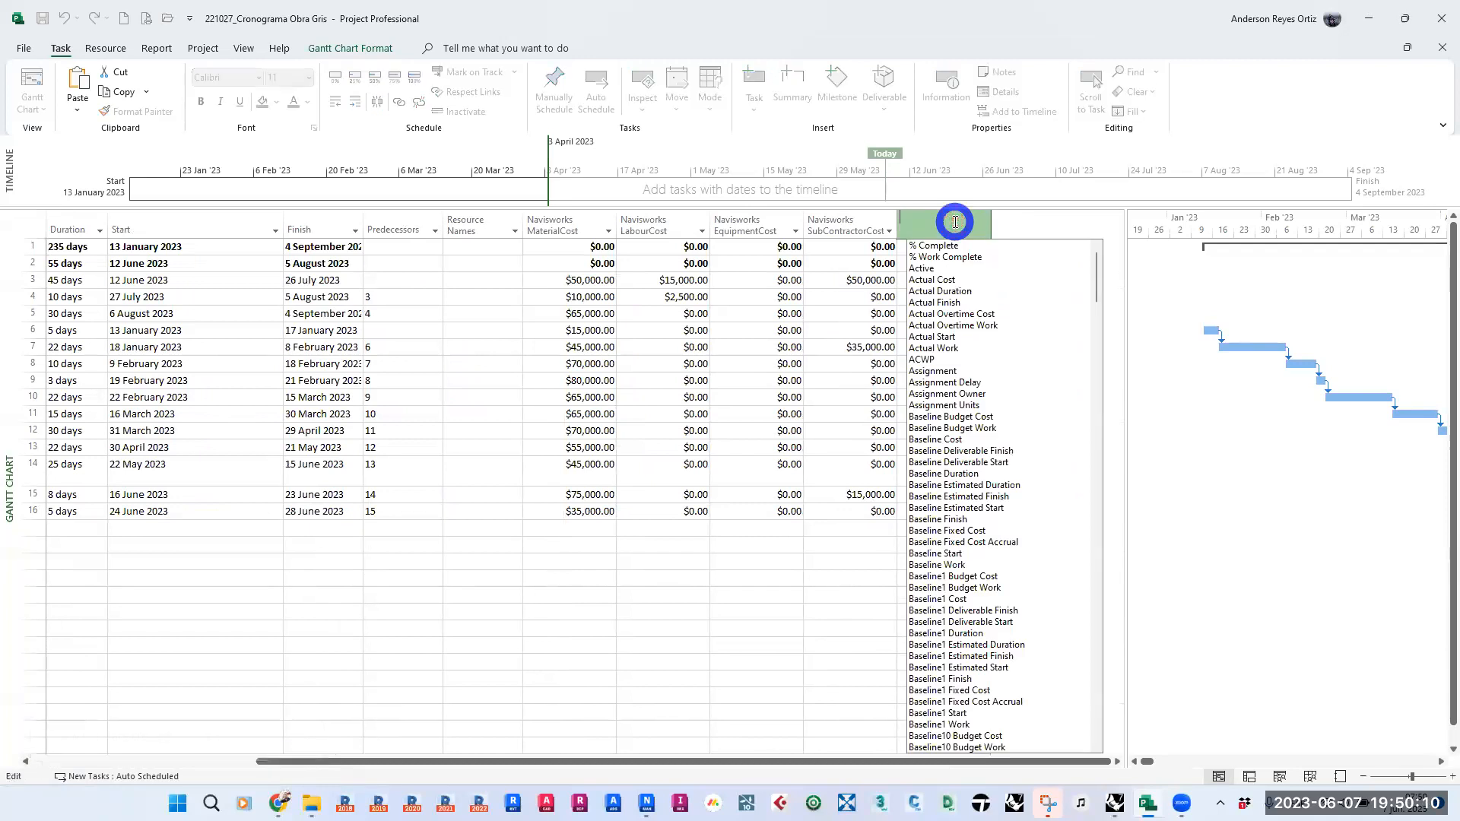
pyautogui.scroll(-10, 1010, 459)
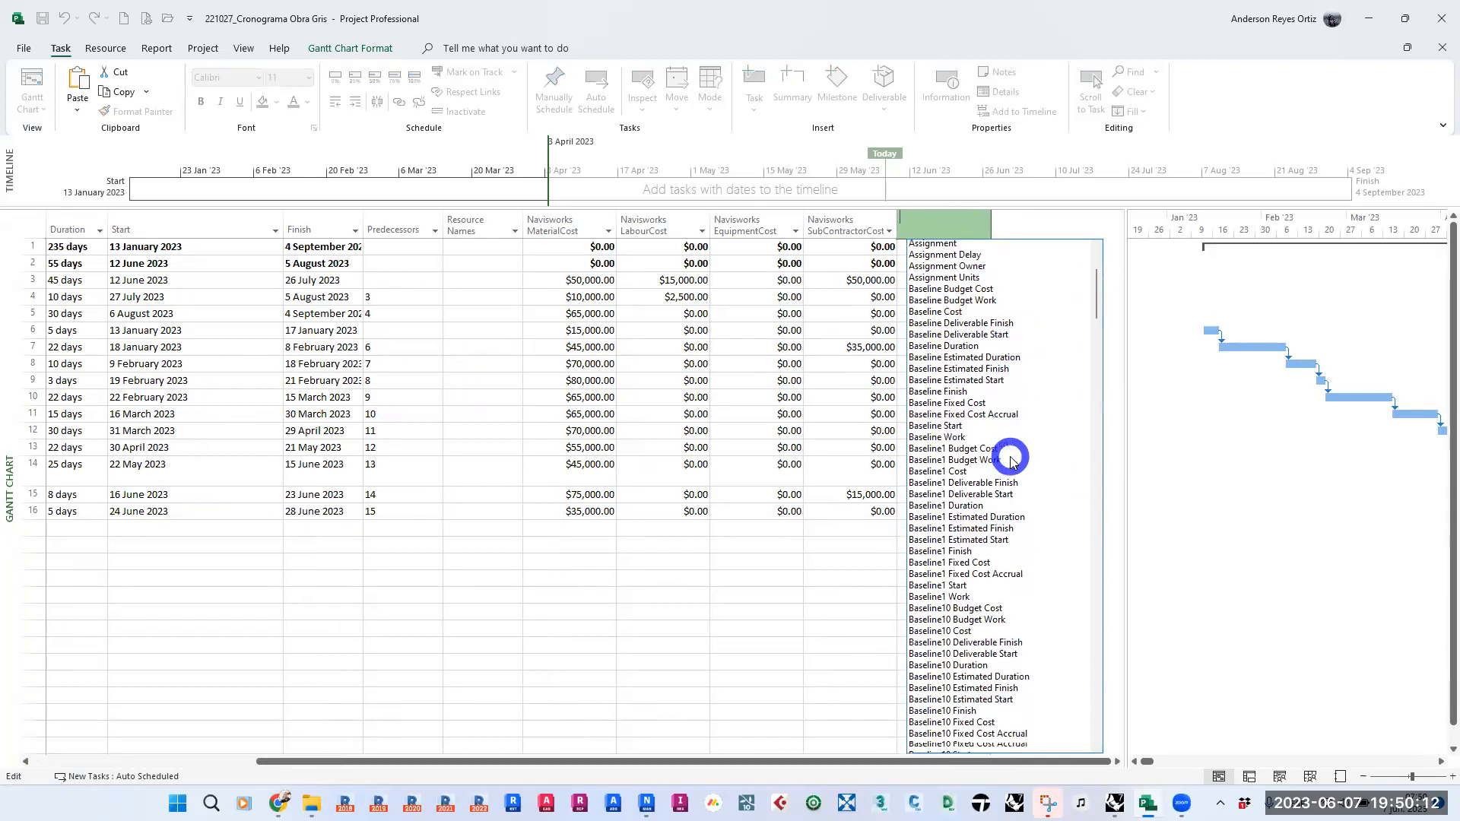
pyautogui.scroll(-20, 1011, 459)
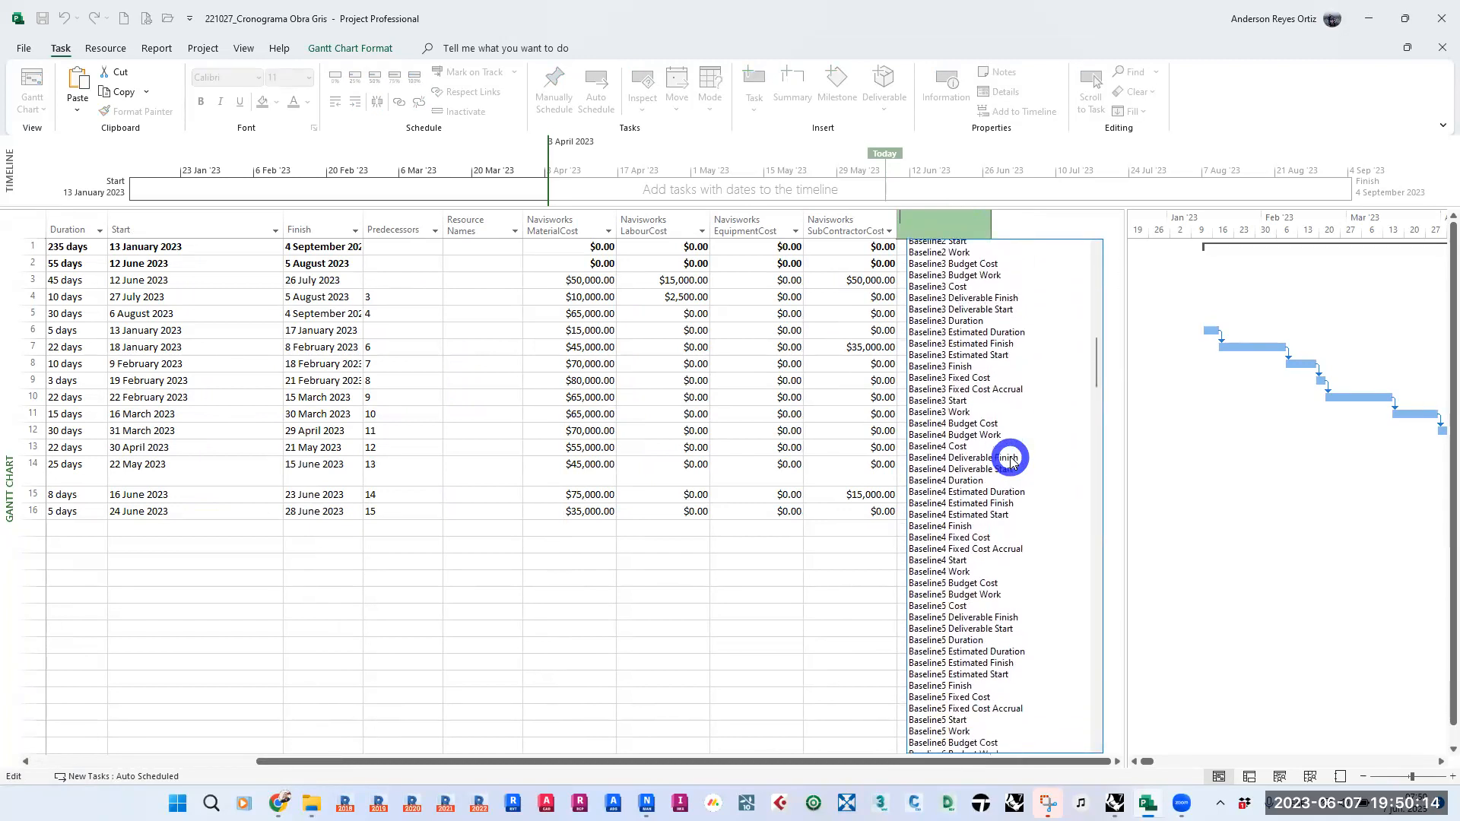
pyautogui.scroll(-15, 1011, 459)
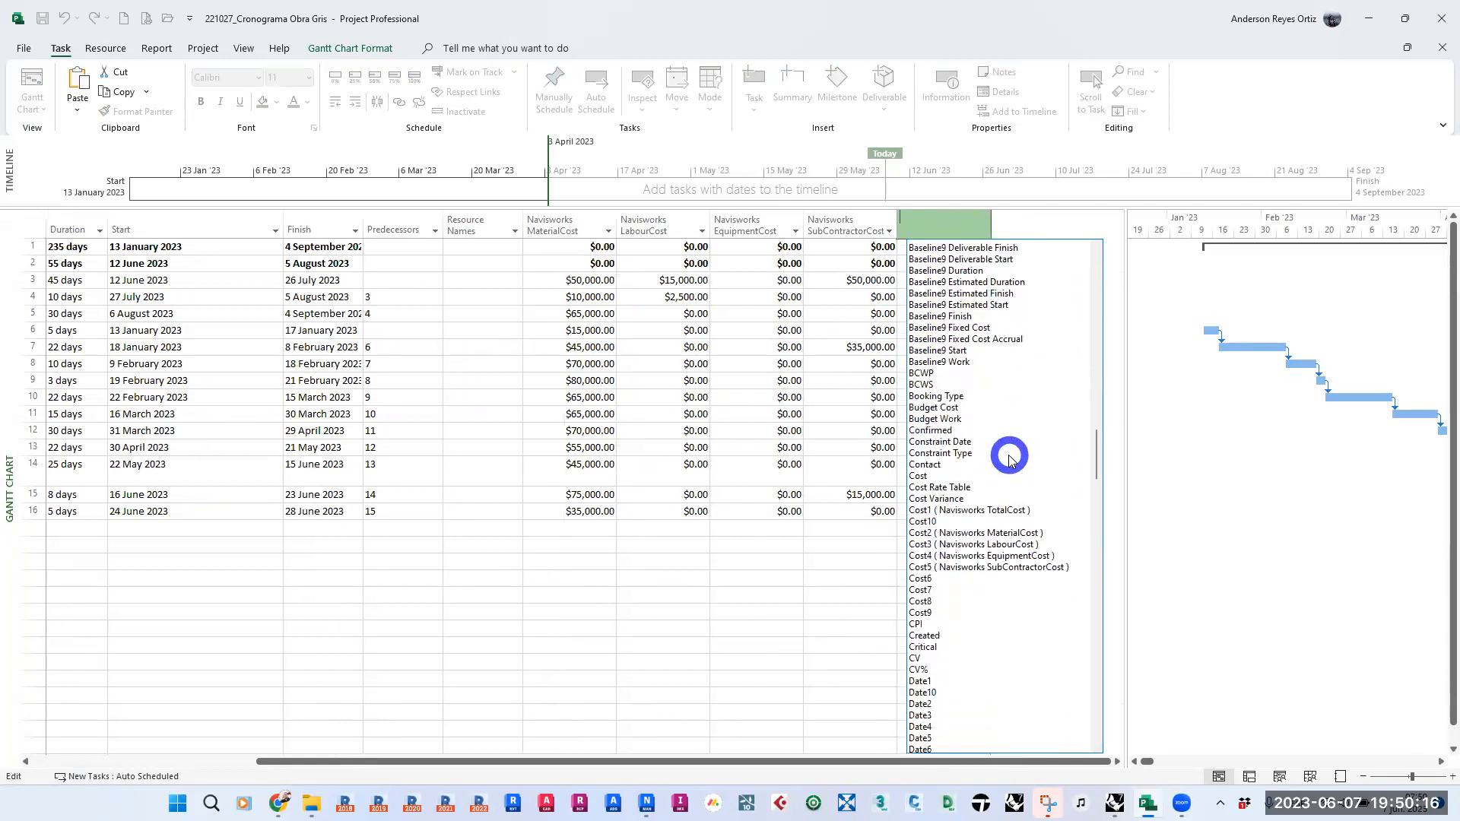
pyautogui.scroll(-15, 1011, 459)
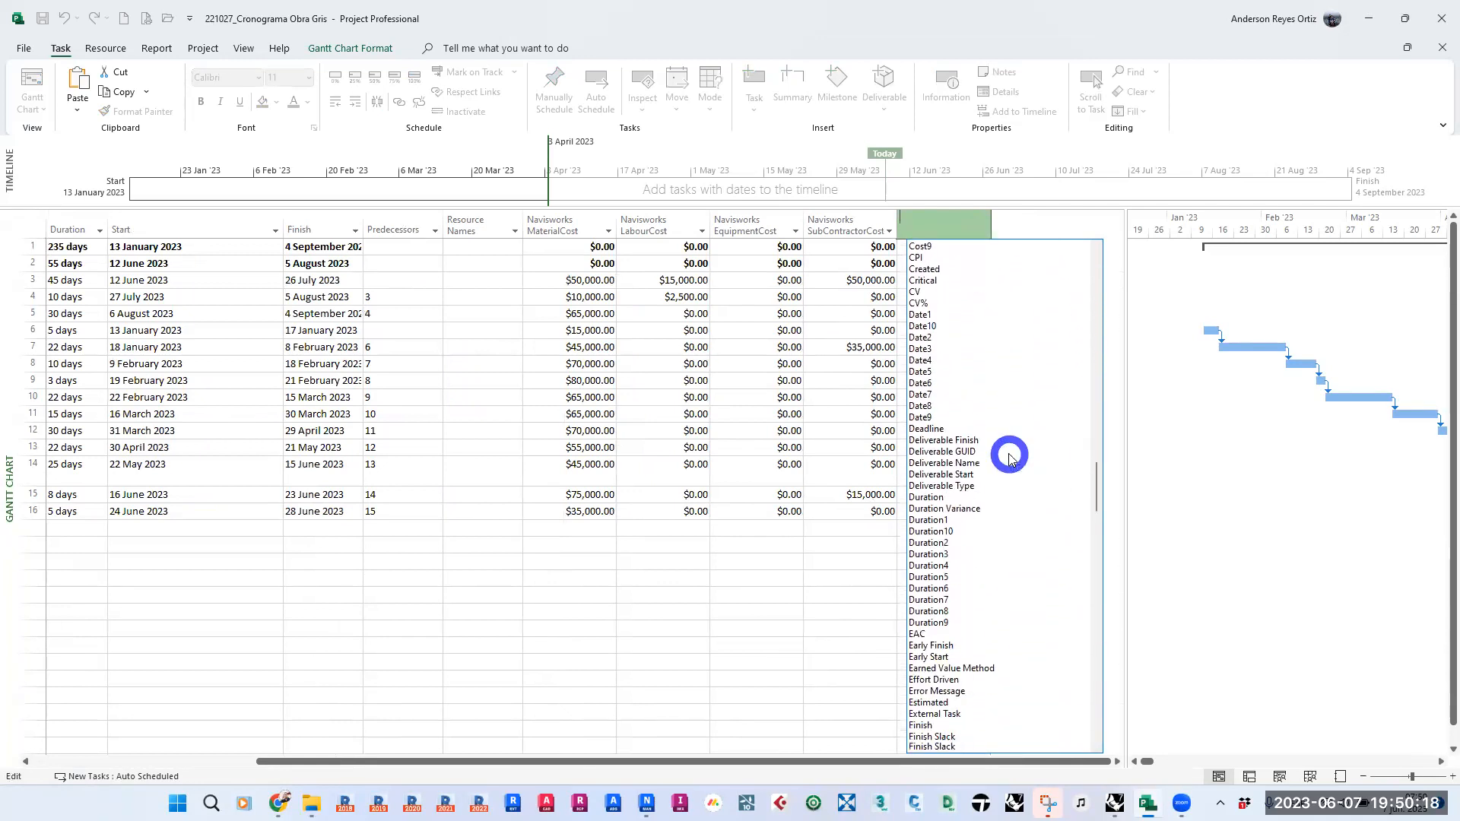
pyautogui.scroll(-2, 1010, 459)
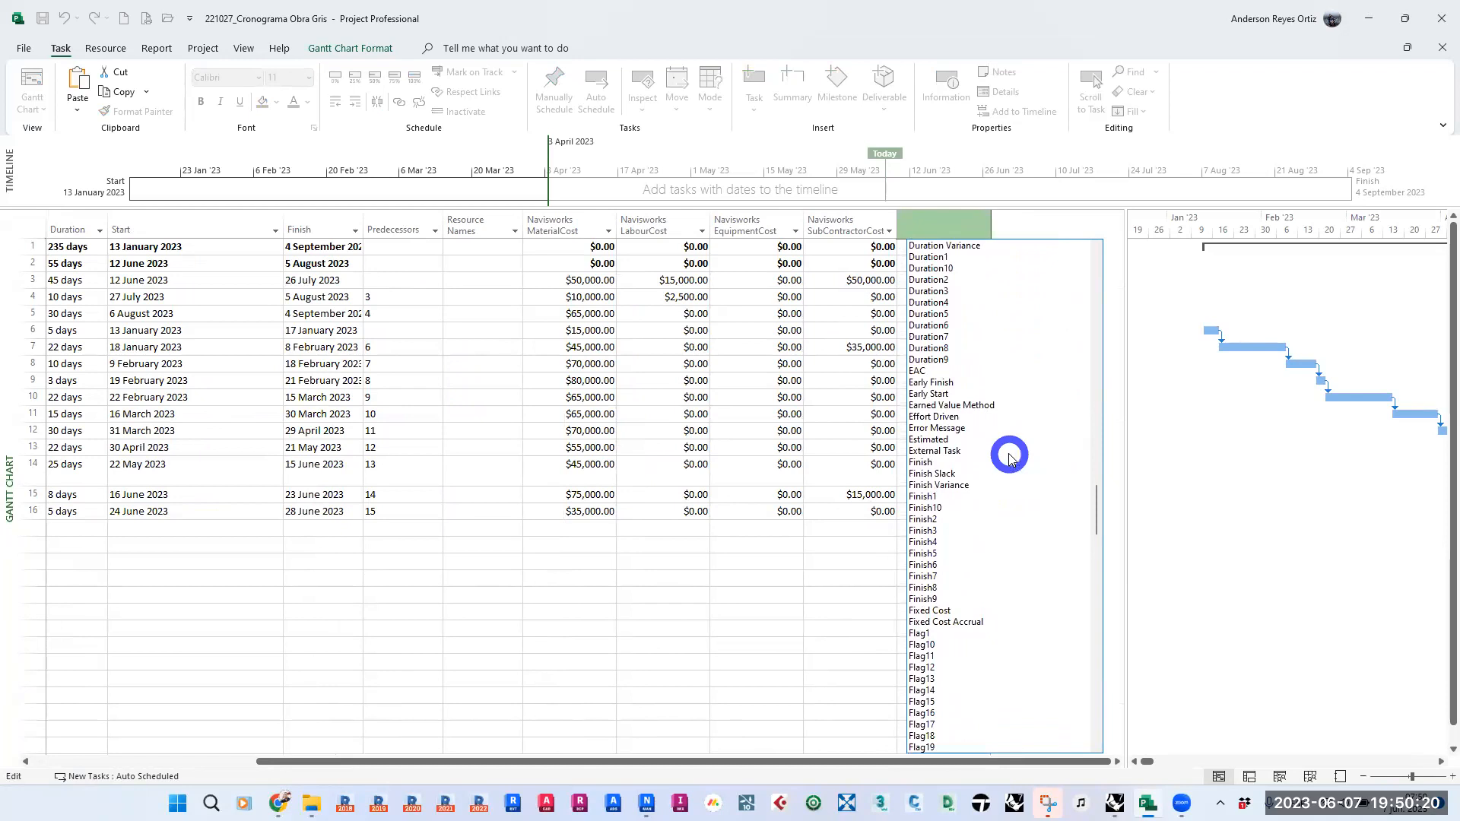
pyautogui.scroll(2, 1010, 459)
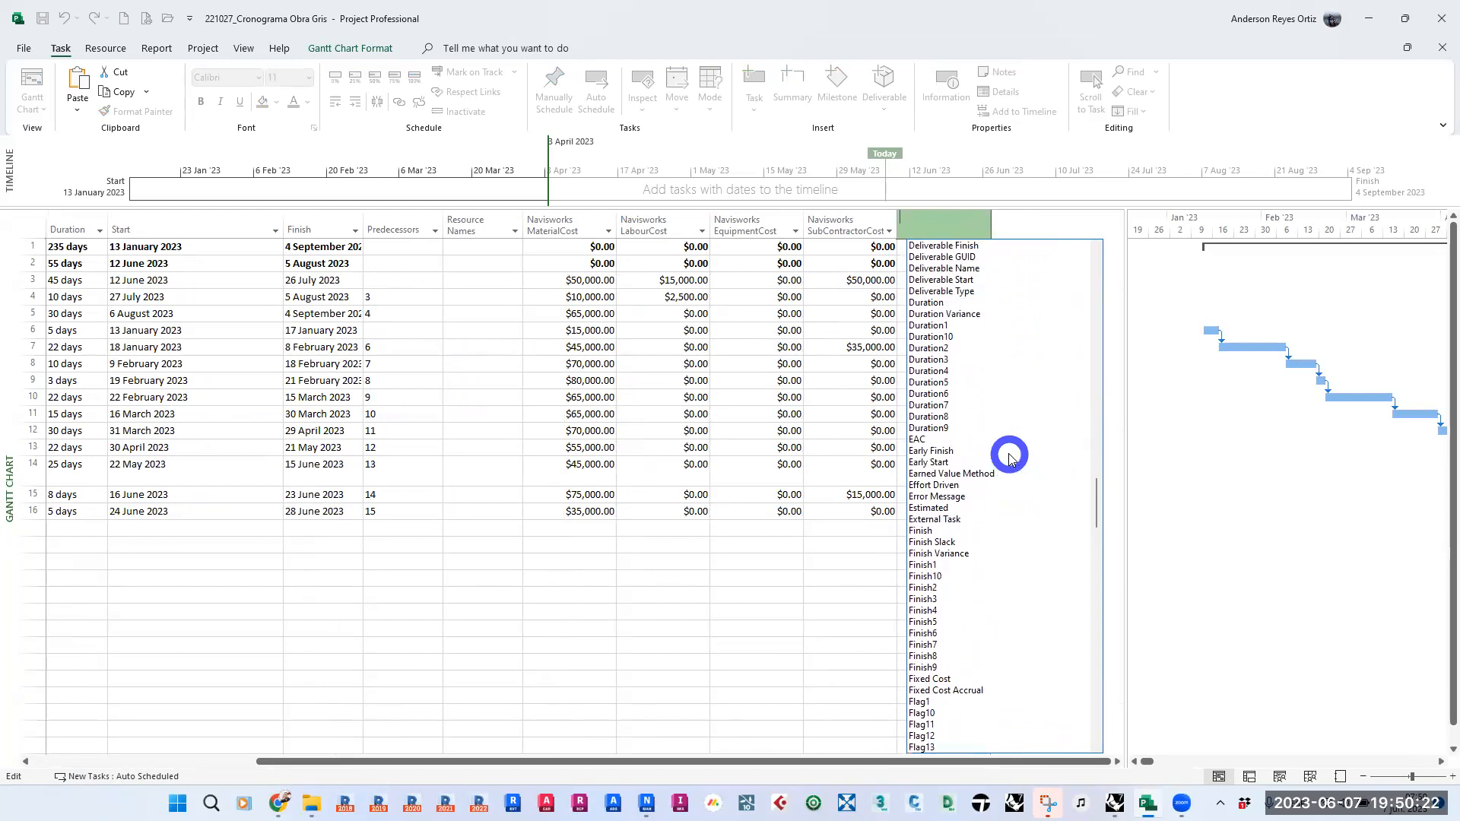
pyautogui.click(929, 302)
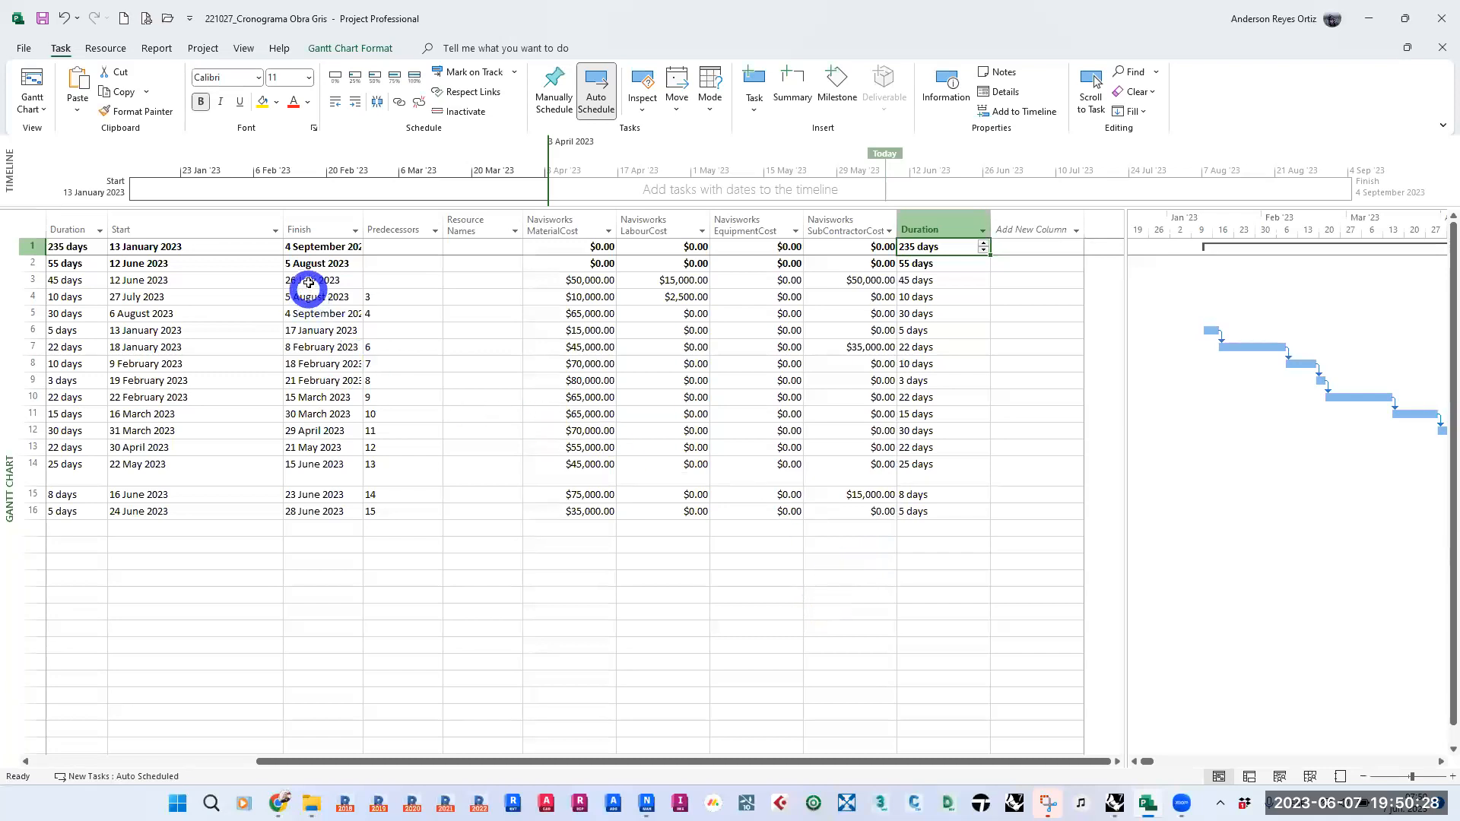
pyautogui.moveTo(459, 761); pyautogui.dragTo(309, 761)
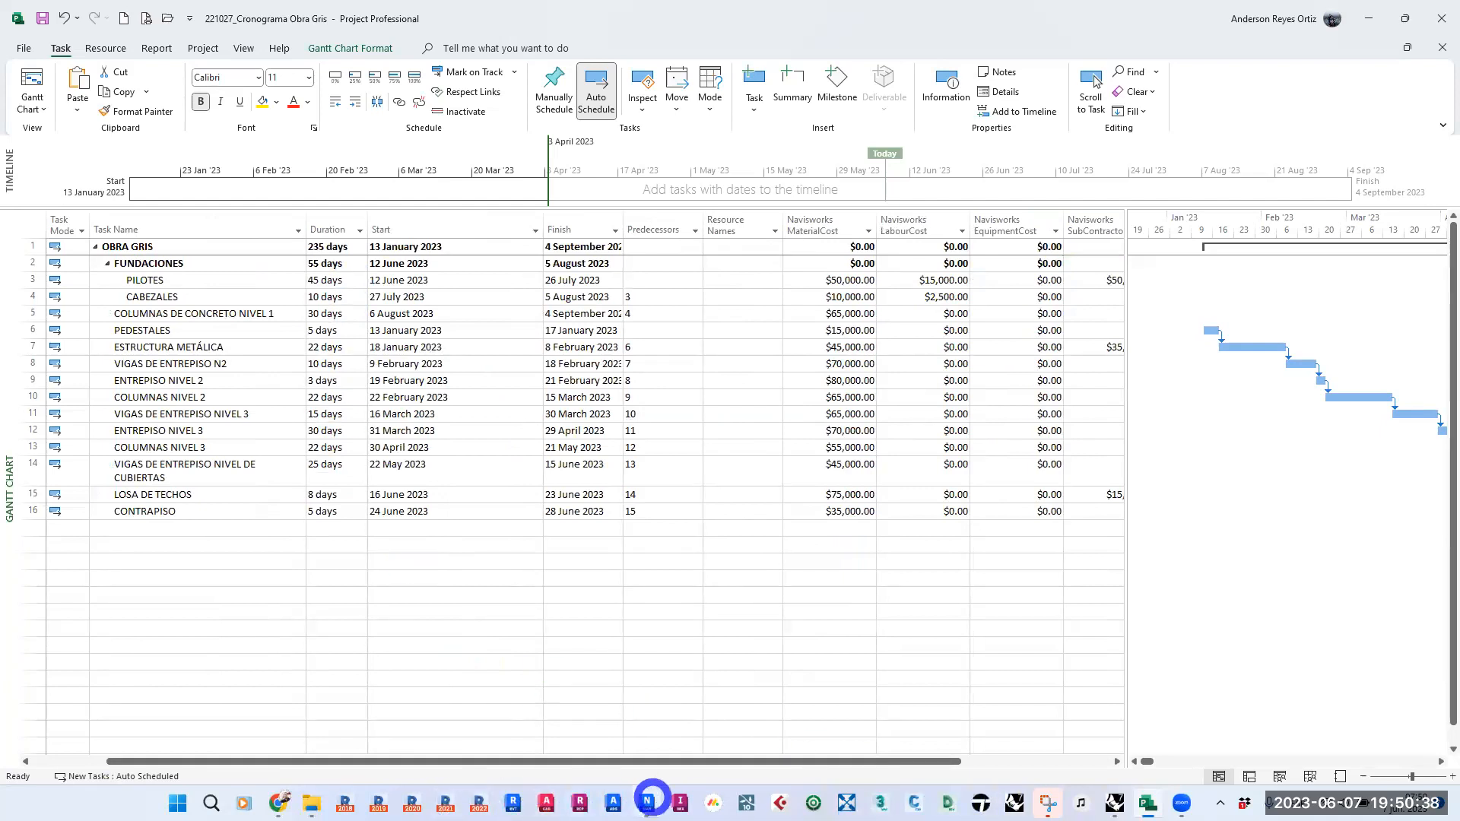
# - Switch to Navisworks and open the field mapping of the CRONOGRAMA O.G_PROJECT data source for review
pyautogui.click(651, 791)
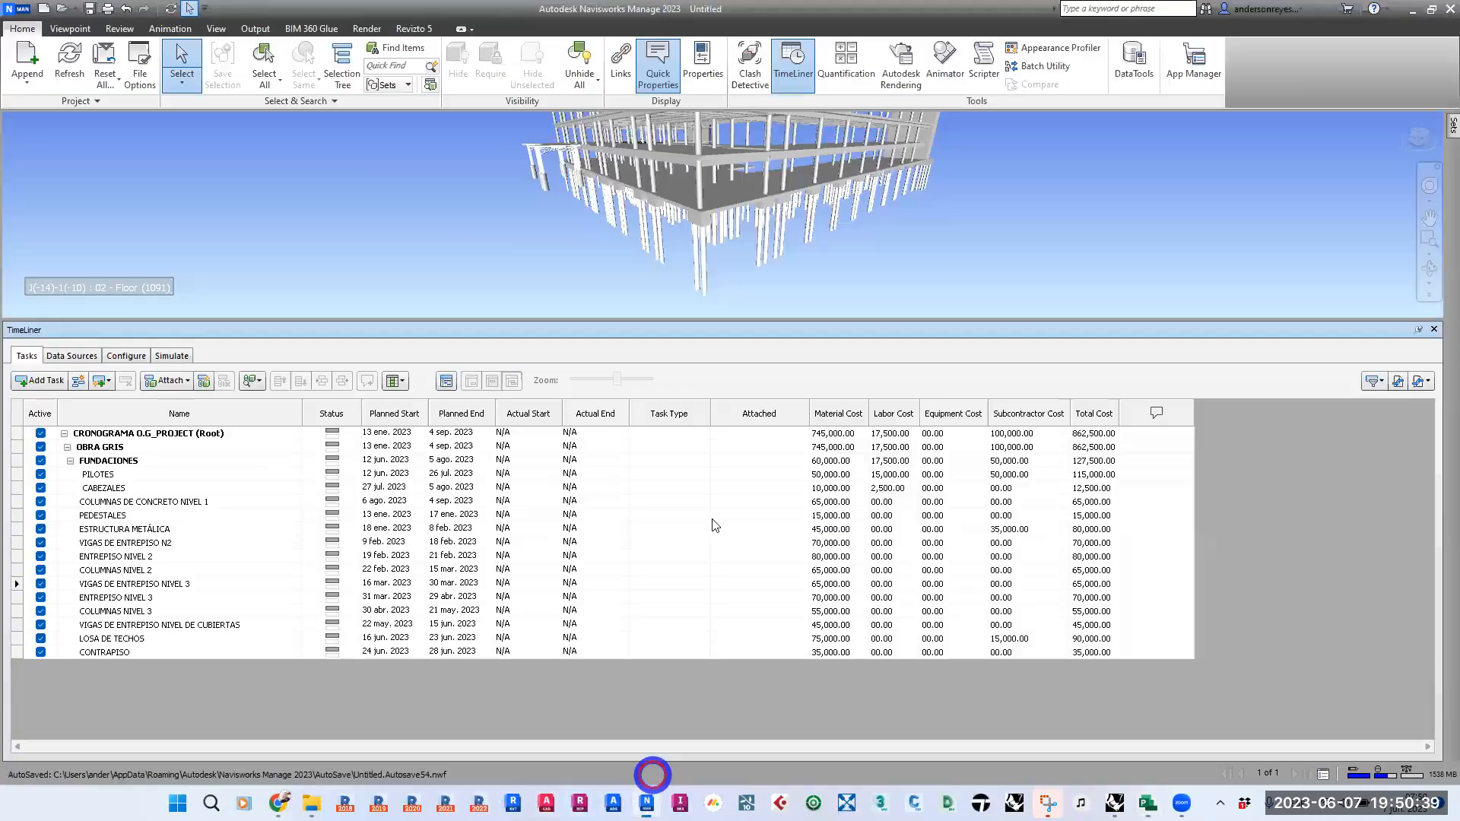
pyautogui.click(69, 355)
pyautogui.rightClick(97, 420)
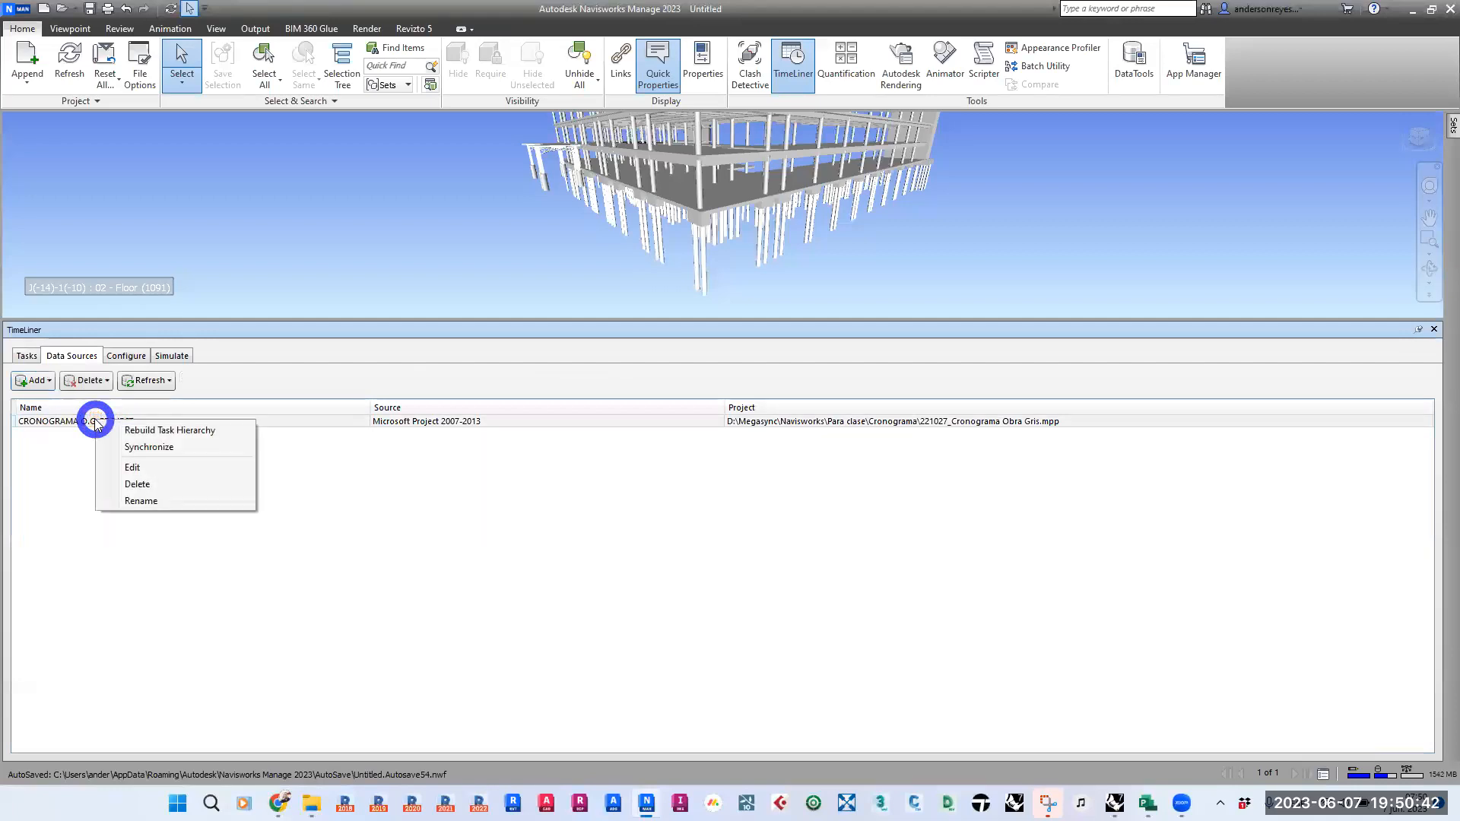
pyautogui.click(156, 467)
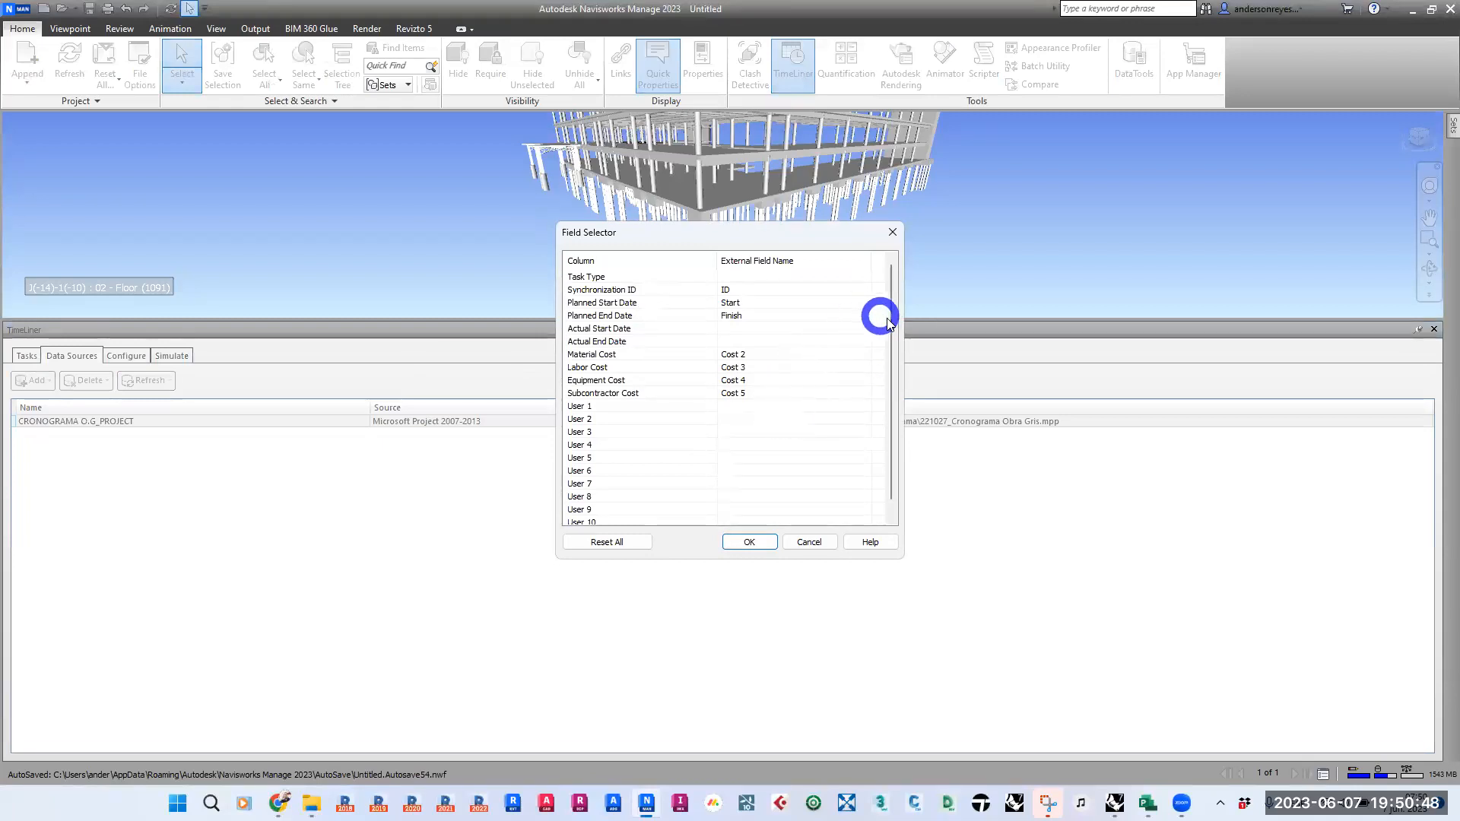
pyautogui.moveTo(888, 305); pyautogui.dragTo(888, 299)
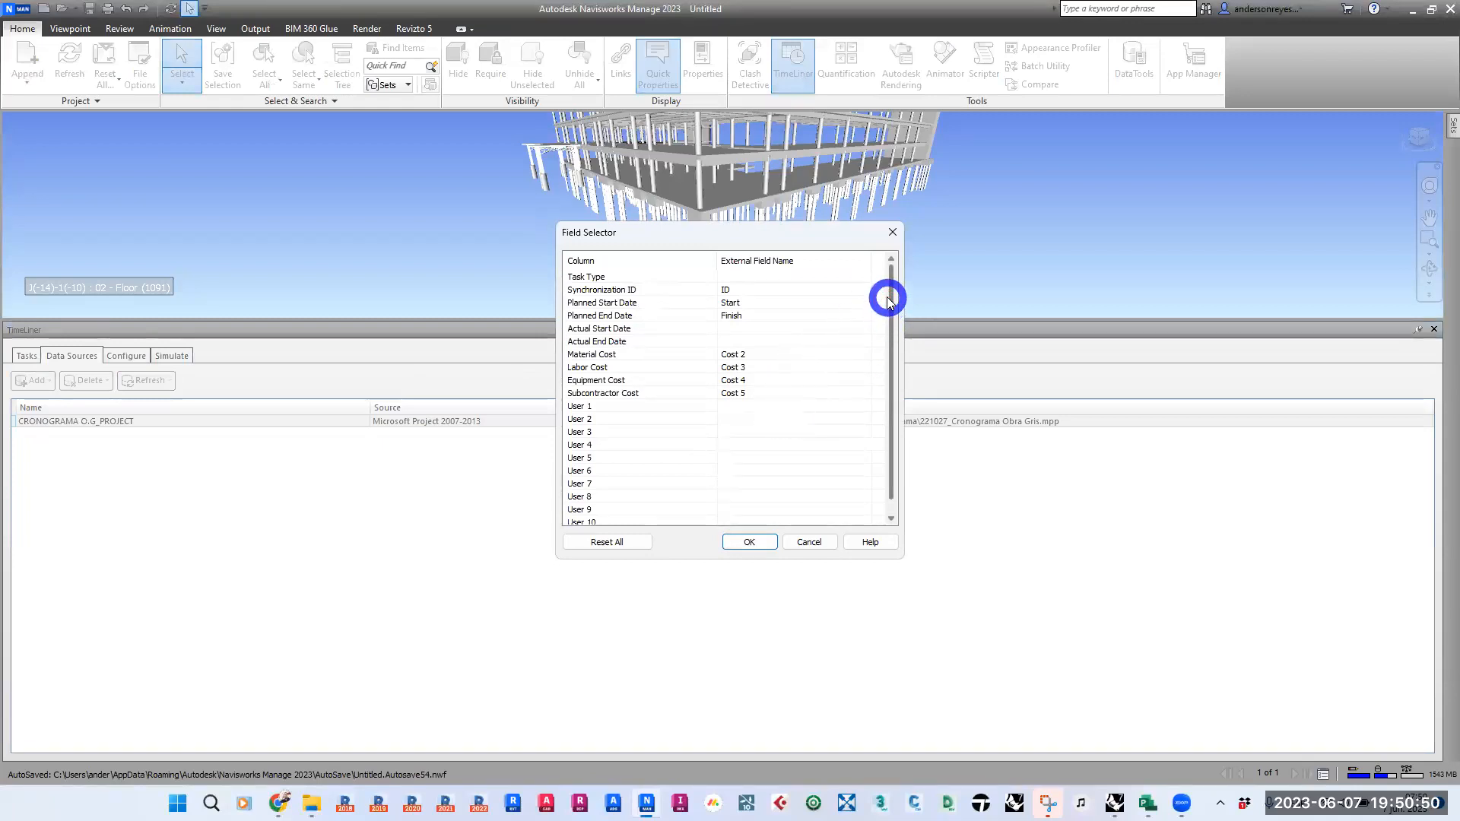
pyautogui.moveTo(886, 299)
pyautogui.mouseDown()
pyautogui.moveTo(884, 395)
pyautogui.moveTo(873, 274)
pyautogui.mouseUp()
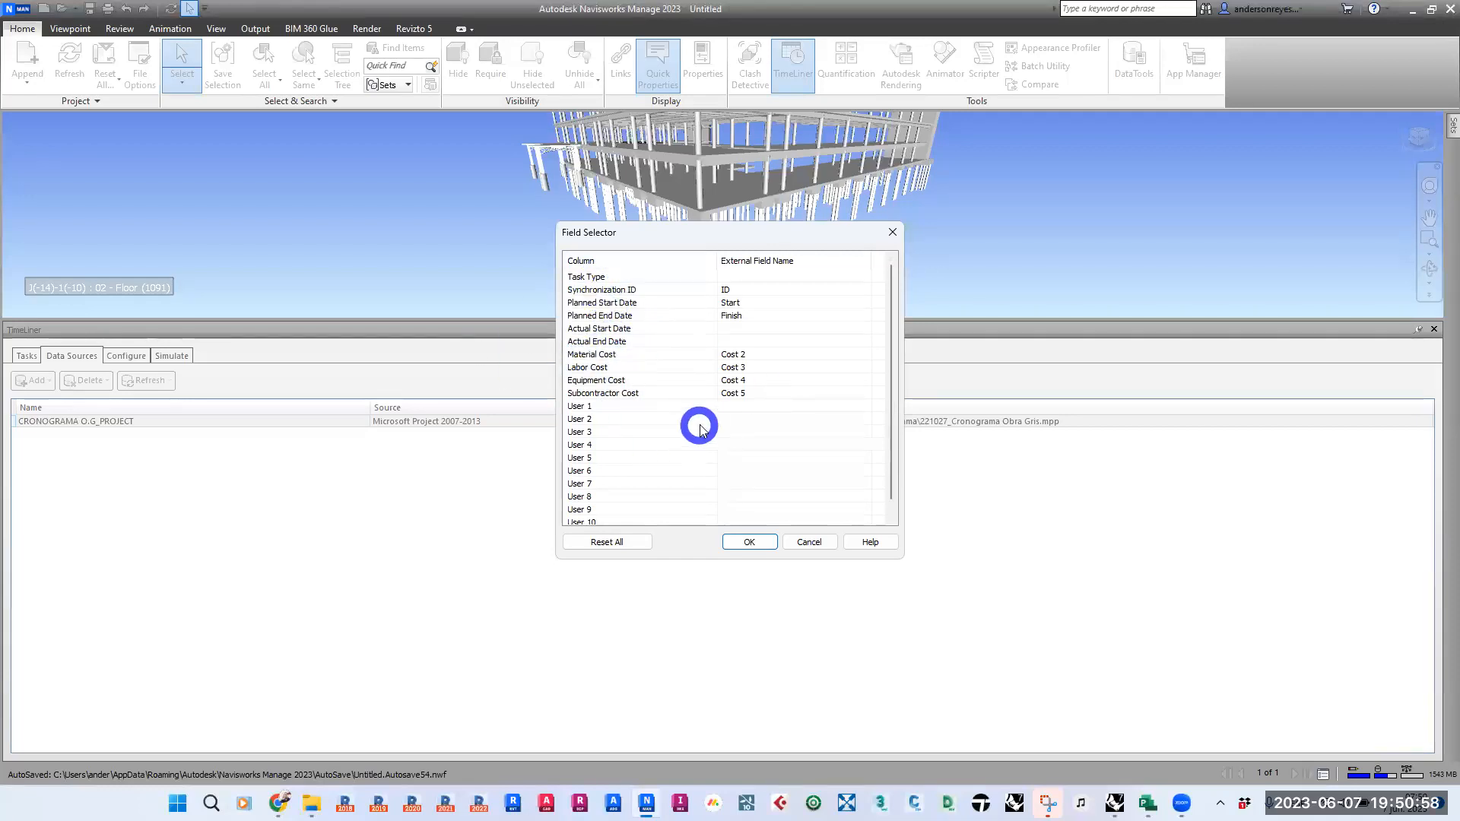
# - Look through the external fields available for the User 1 column, leave it blank and cancel the field mapping
pyautogui.click(776, 406)
pyautogui.click(788, 408)
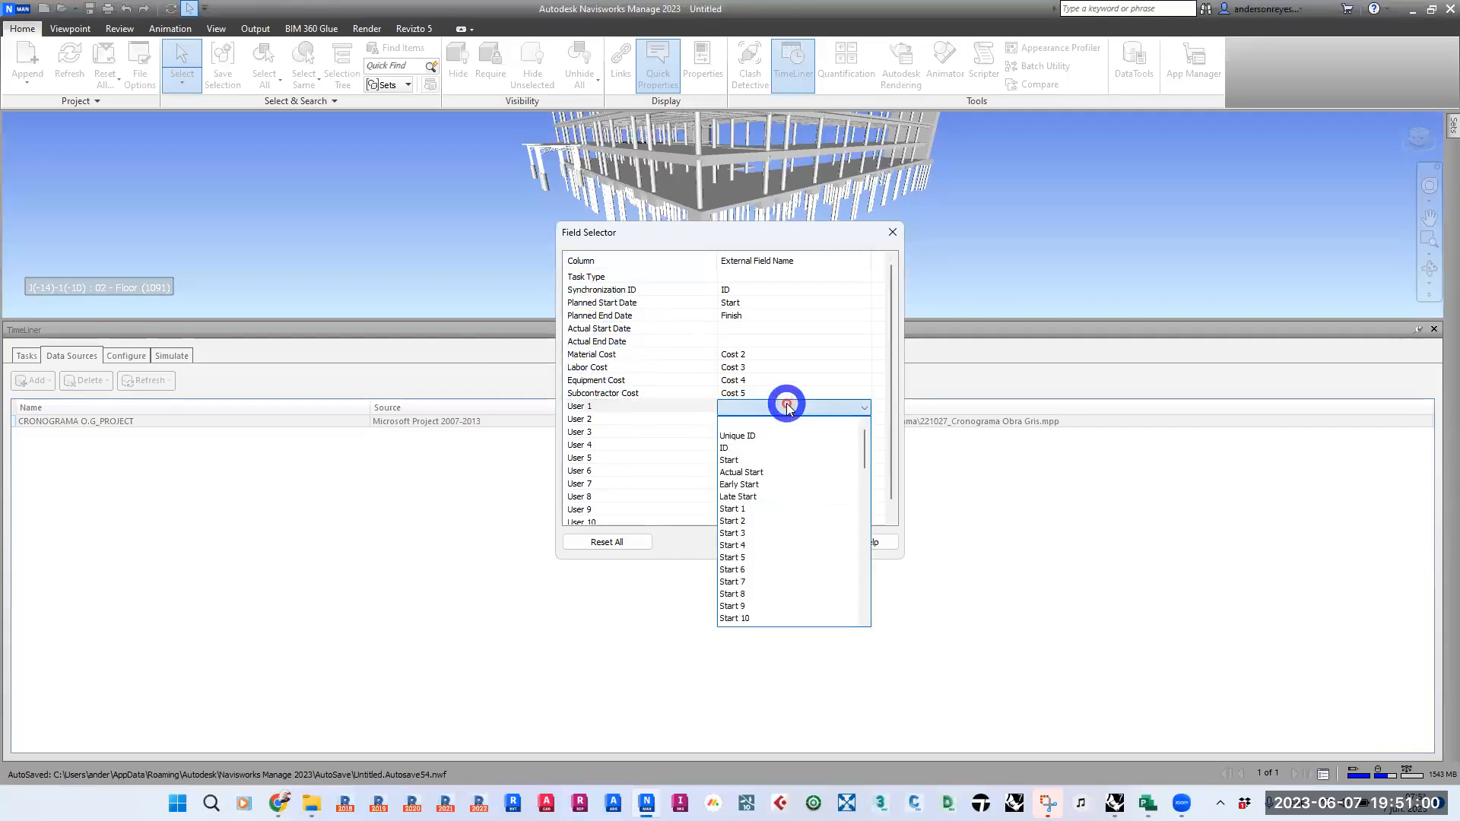
pyautogui.scroll(-4, 798, 509)
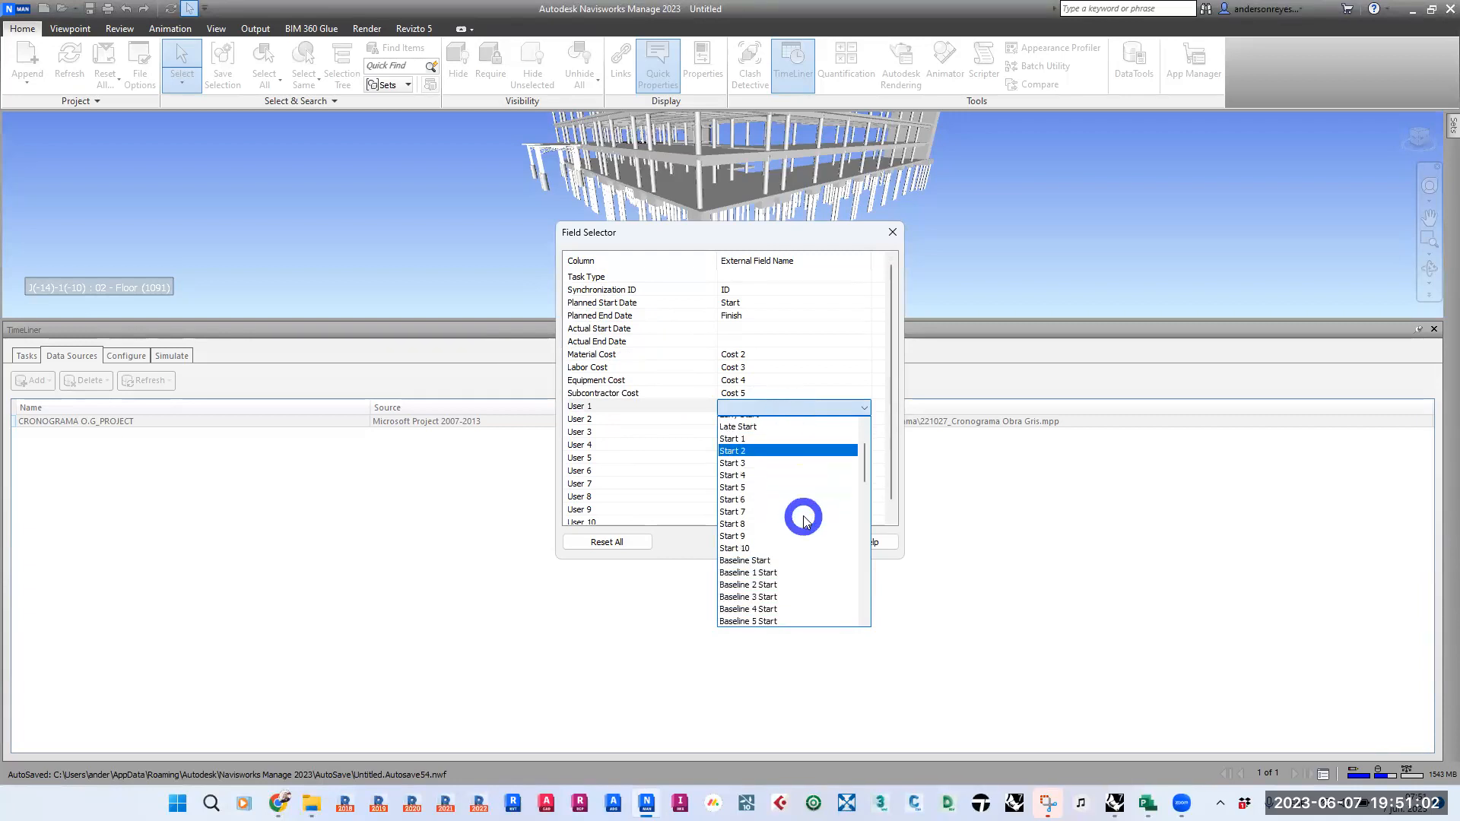
pyautogui.scroll(-6, 804, 519)
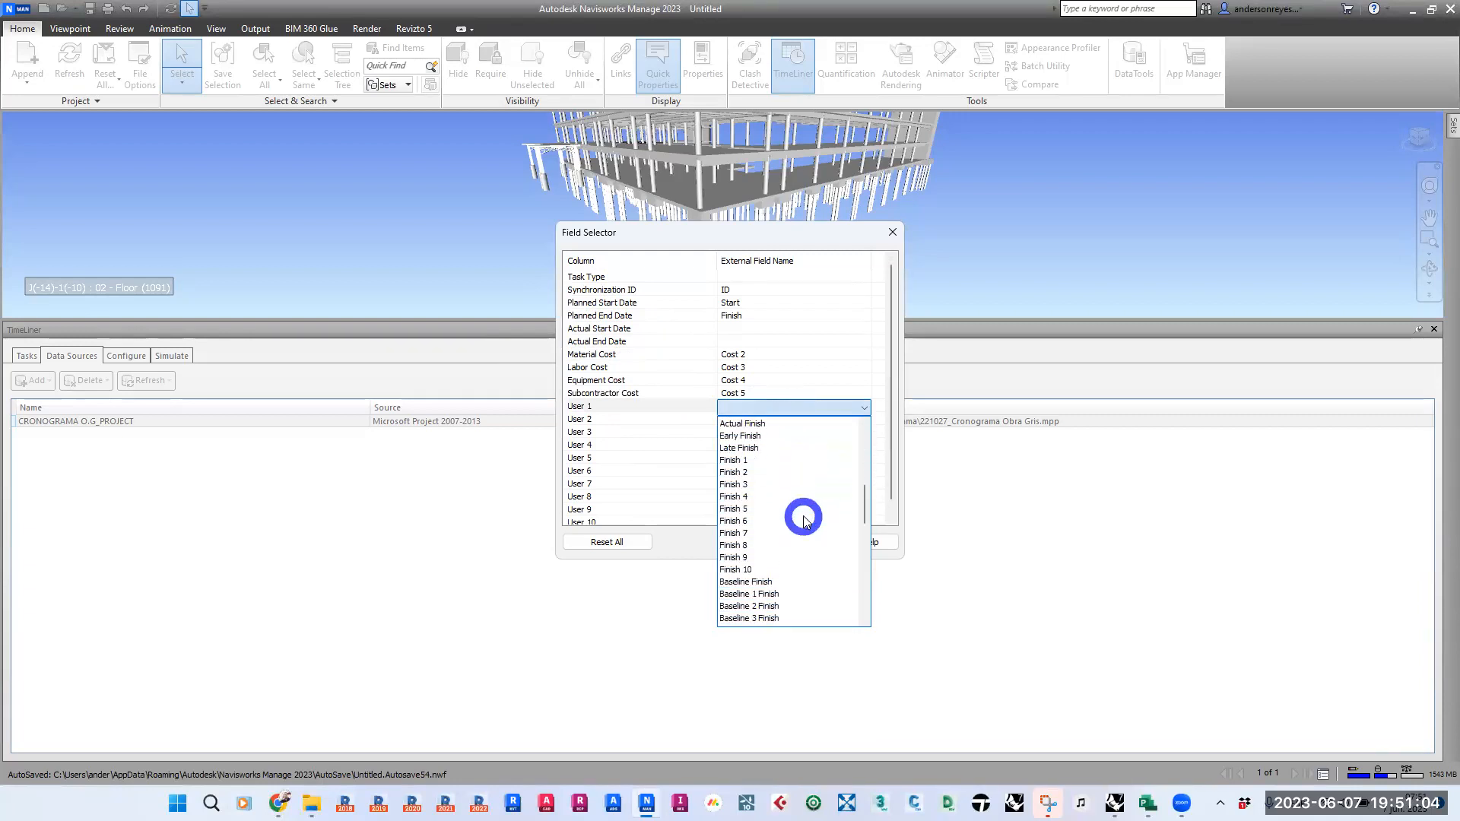
pyautogui.scroll(-8, 805, 519)
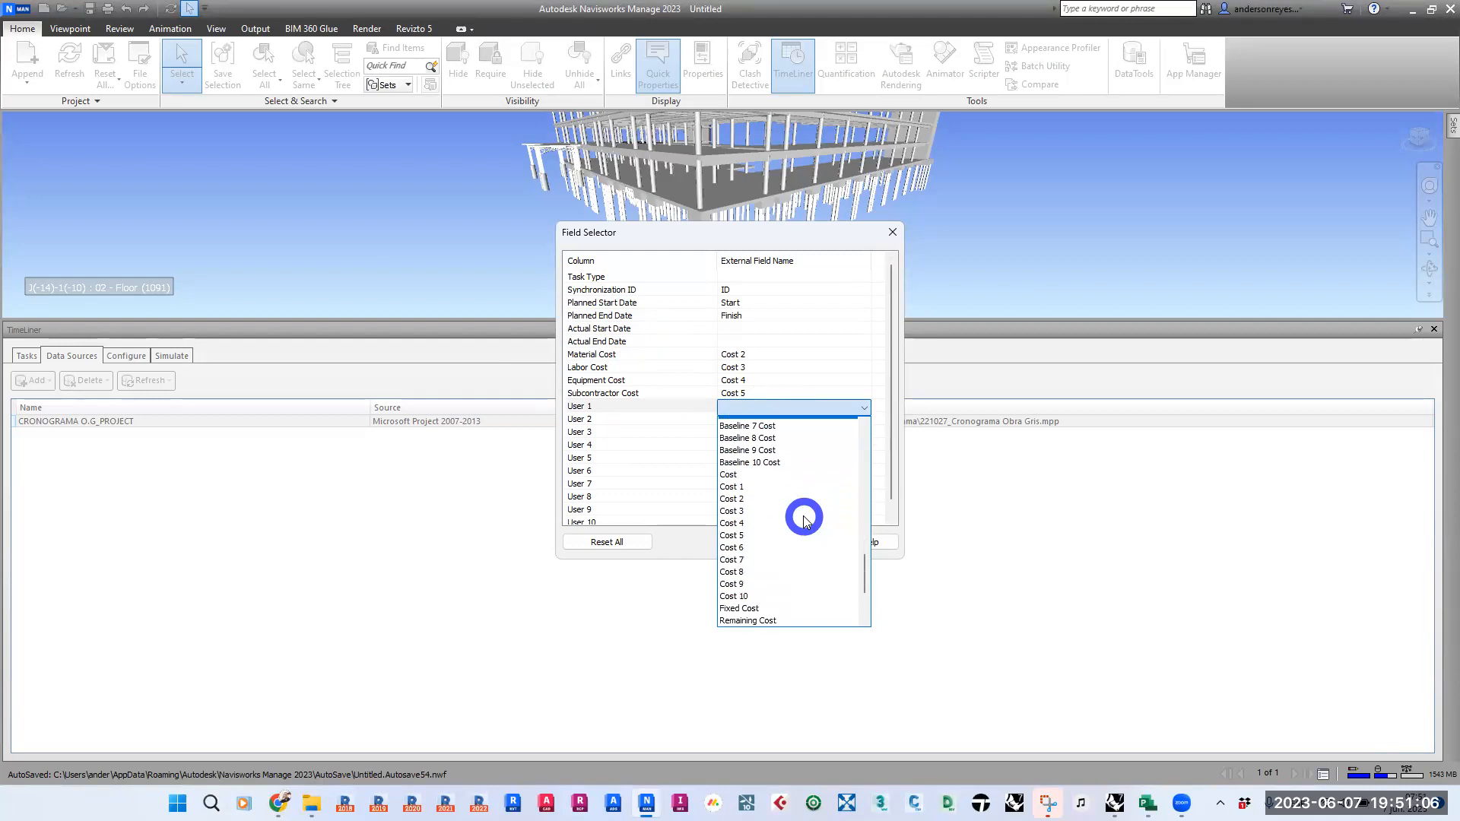
pyautogui.scroll(-3, 804, 532)
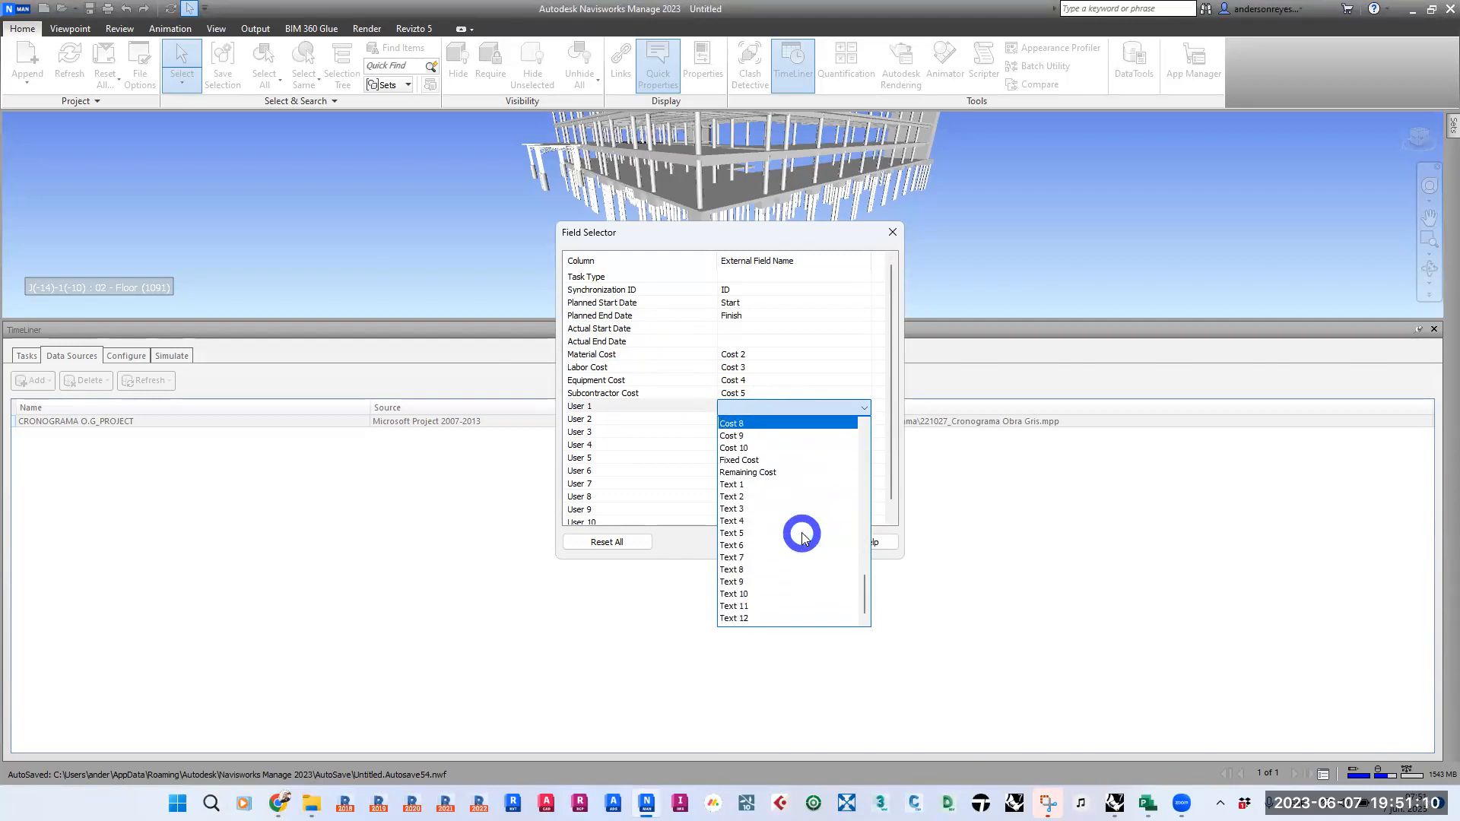
pyautogui.scroll(5, 804, 536)
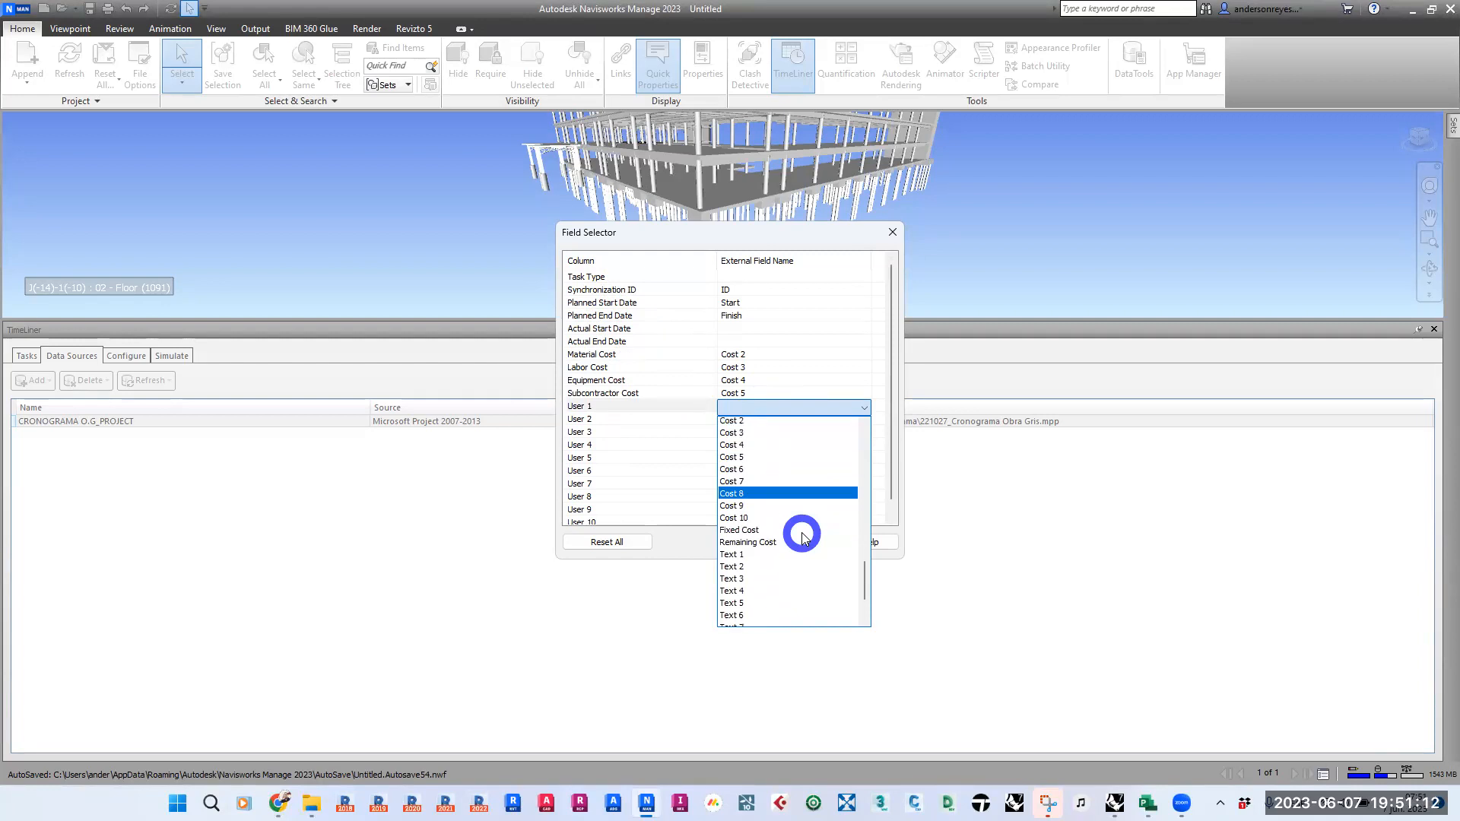
pyautogui.scroll(-5, 804, 536)
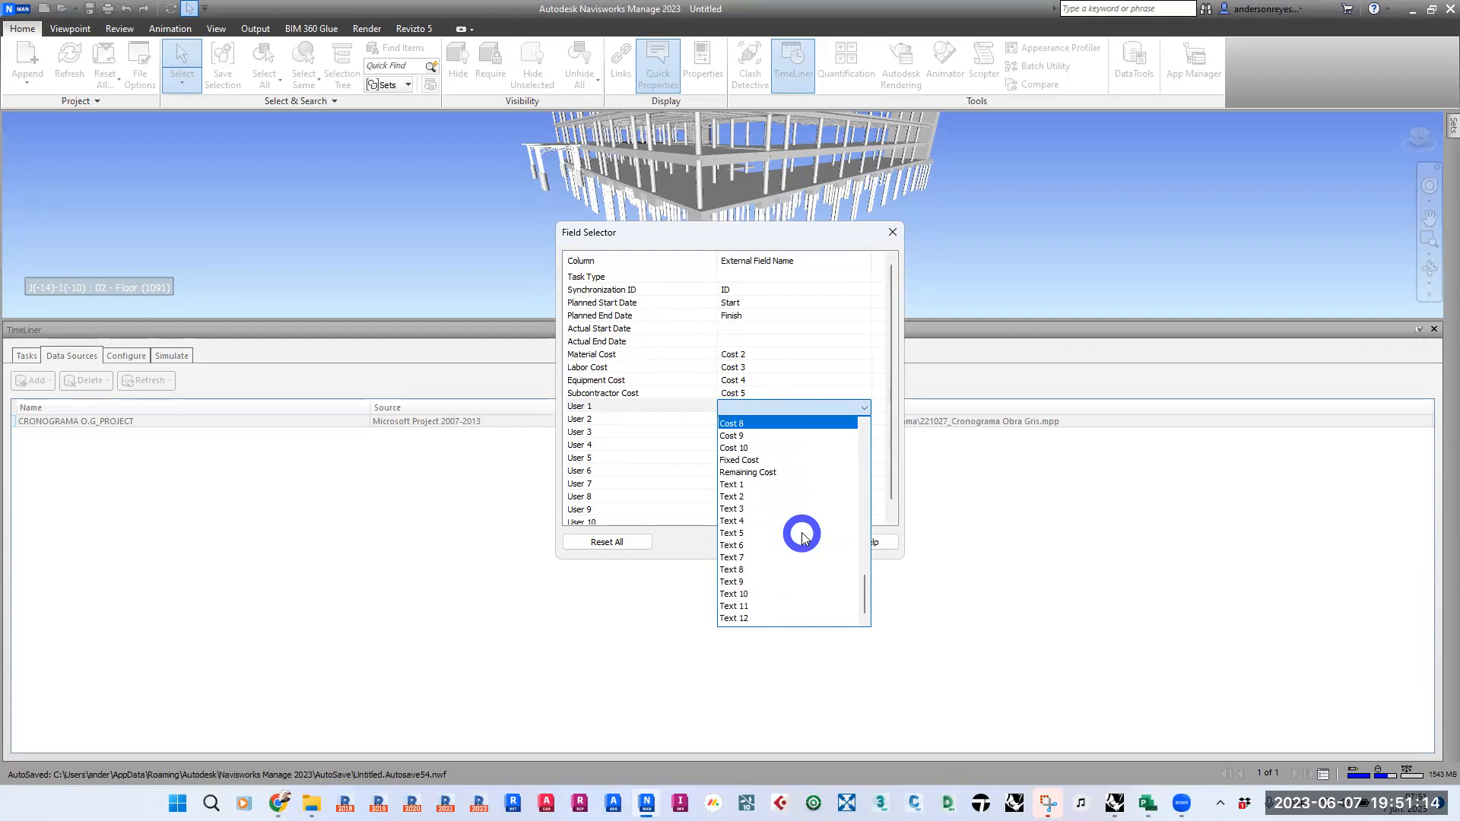
pyautogui.scroll(3, 803, 536)
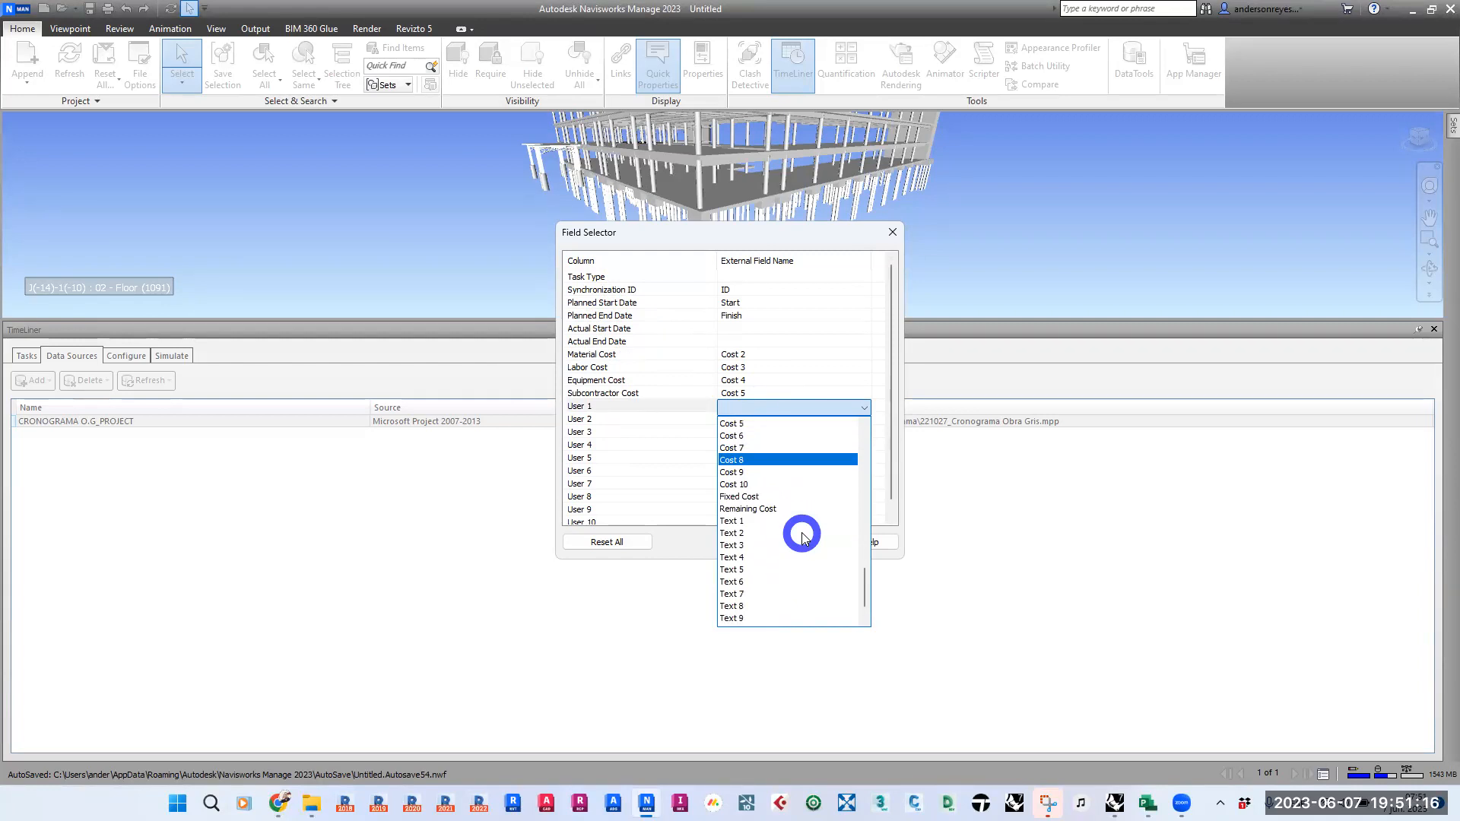
pyautogui.scroll(5, 802, 535)
pyautogui.scroll(4, 802, 536)
pyautogui.scroll(5, 803, 536)
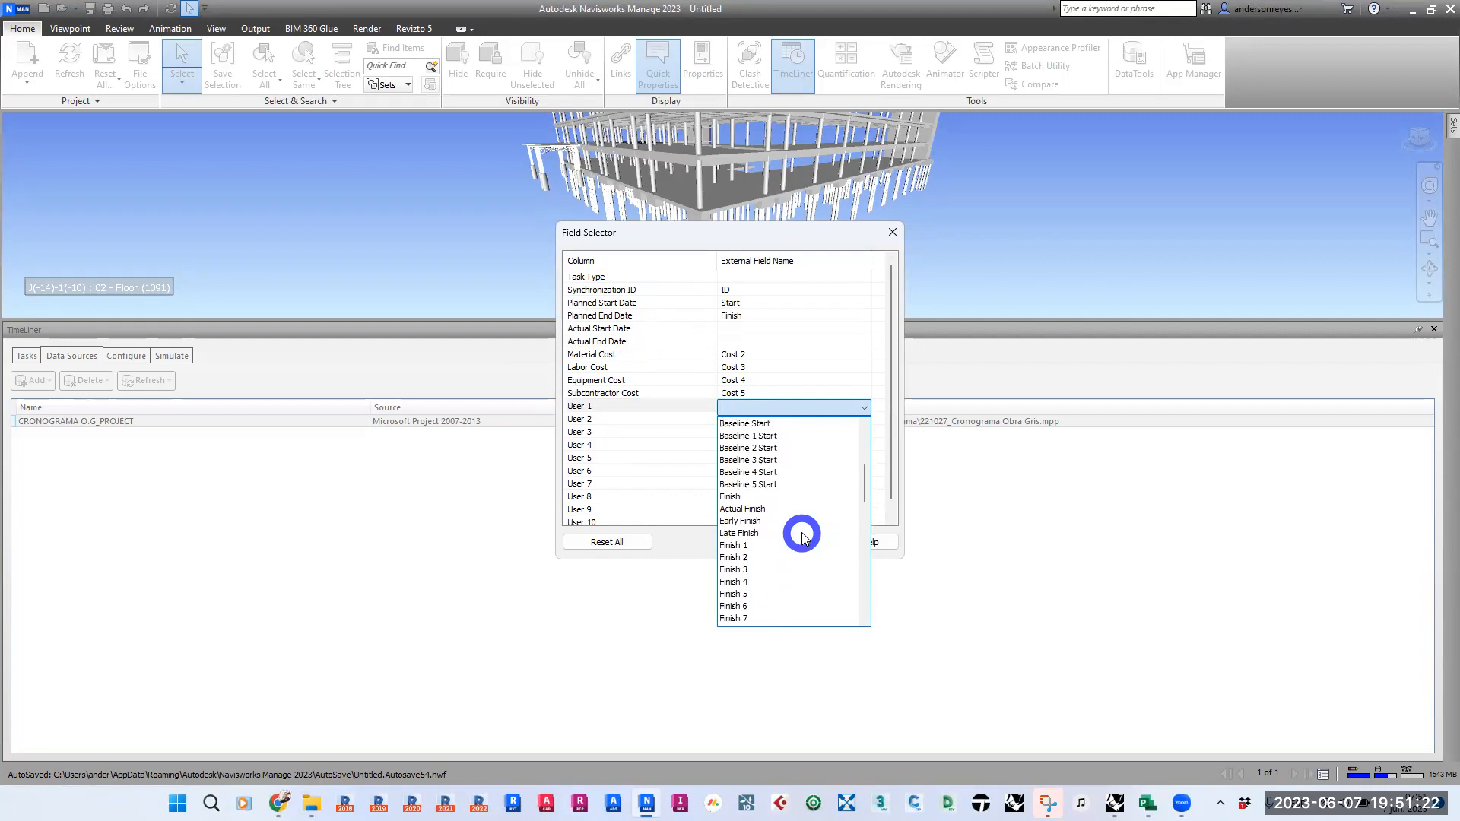
pyautogui.scroll(2, 803, 536)
pyautogui.scroll(3, 803, 536)
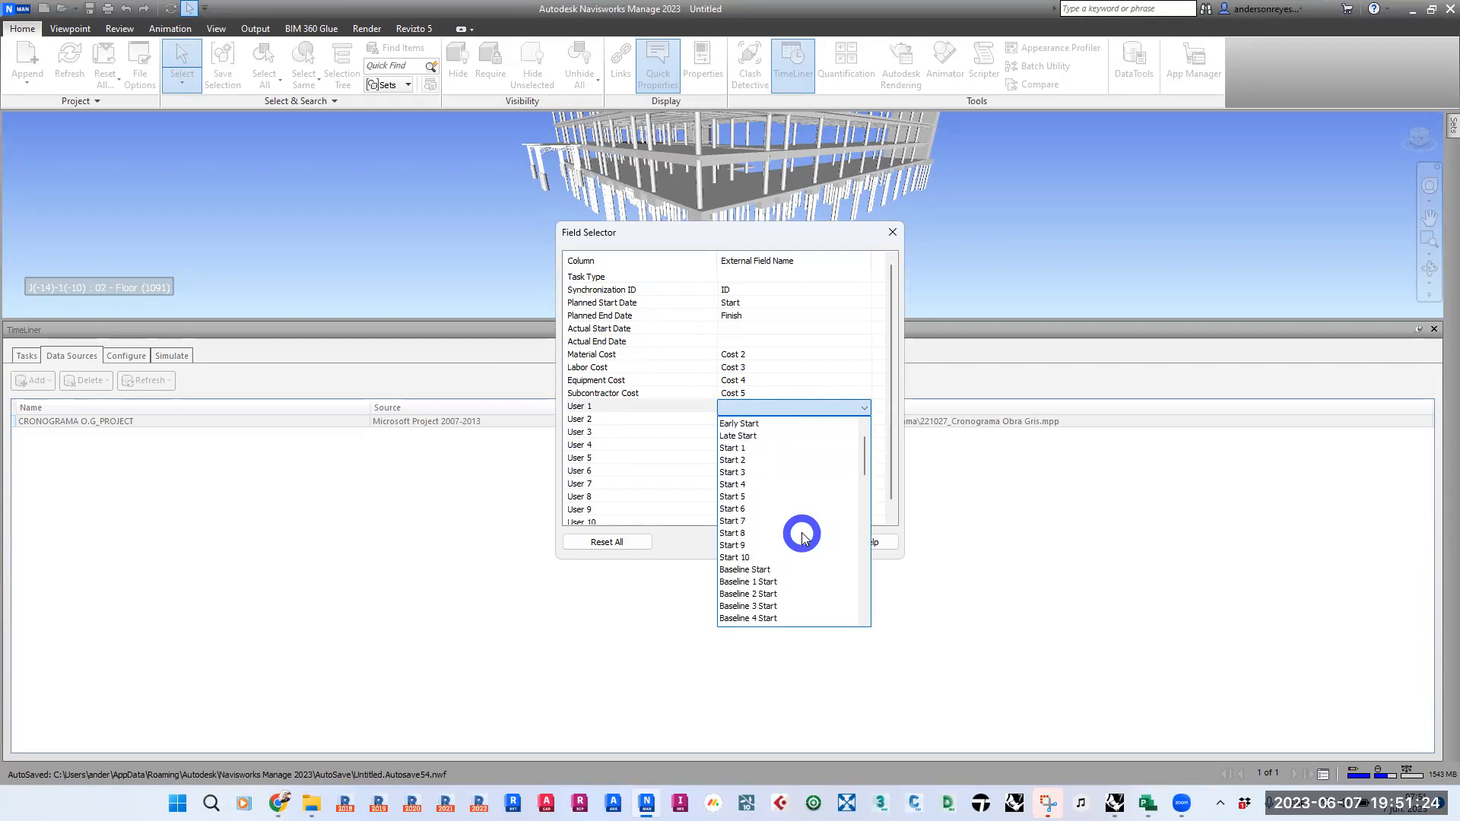
pyautogui.scroll(2, 803, 536)
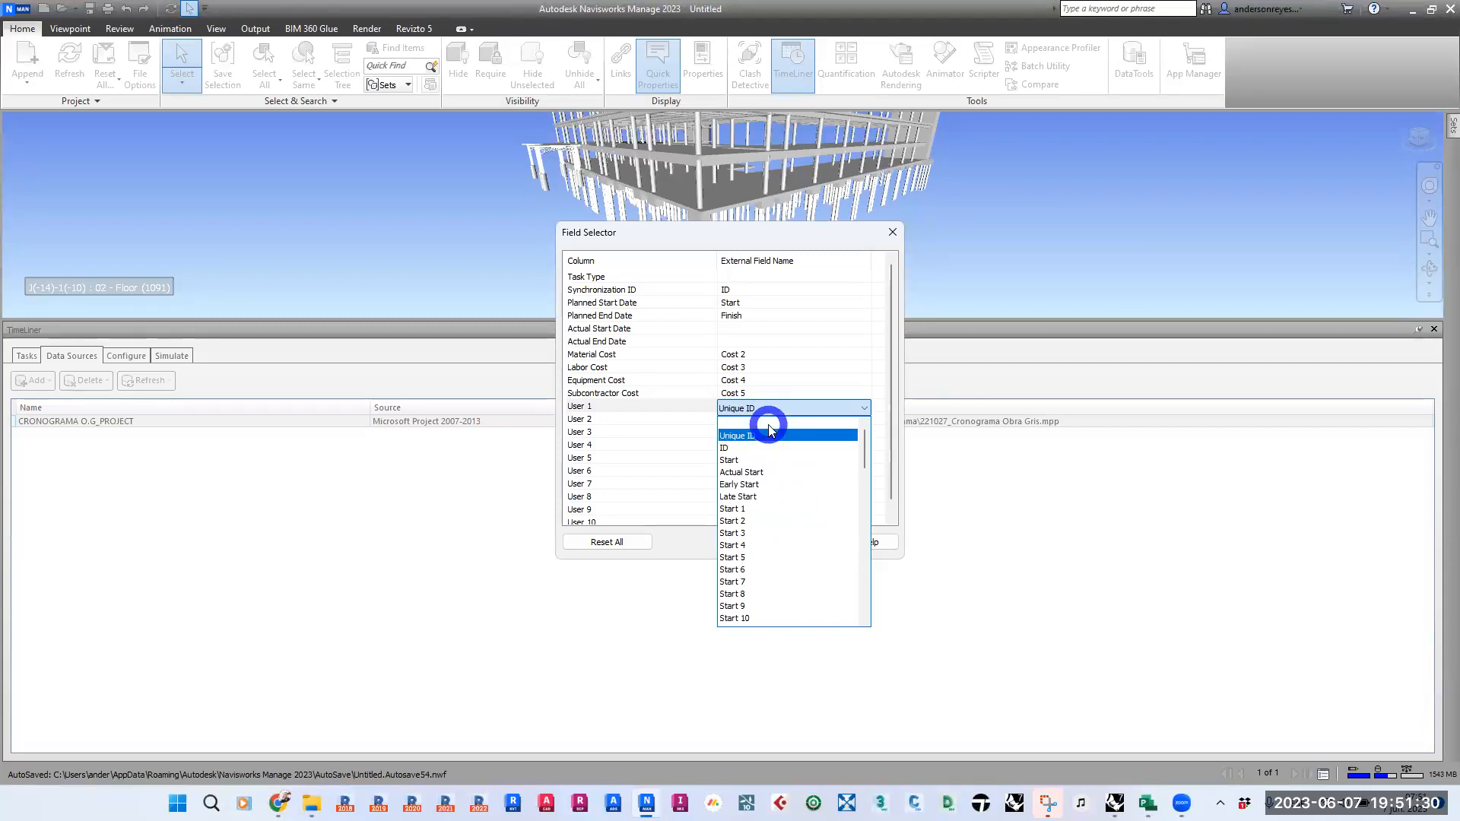
pyautogui.click(768, 426)
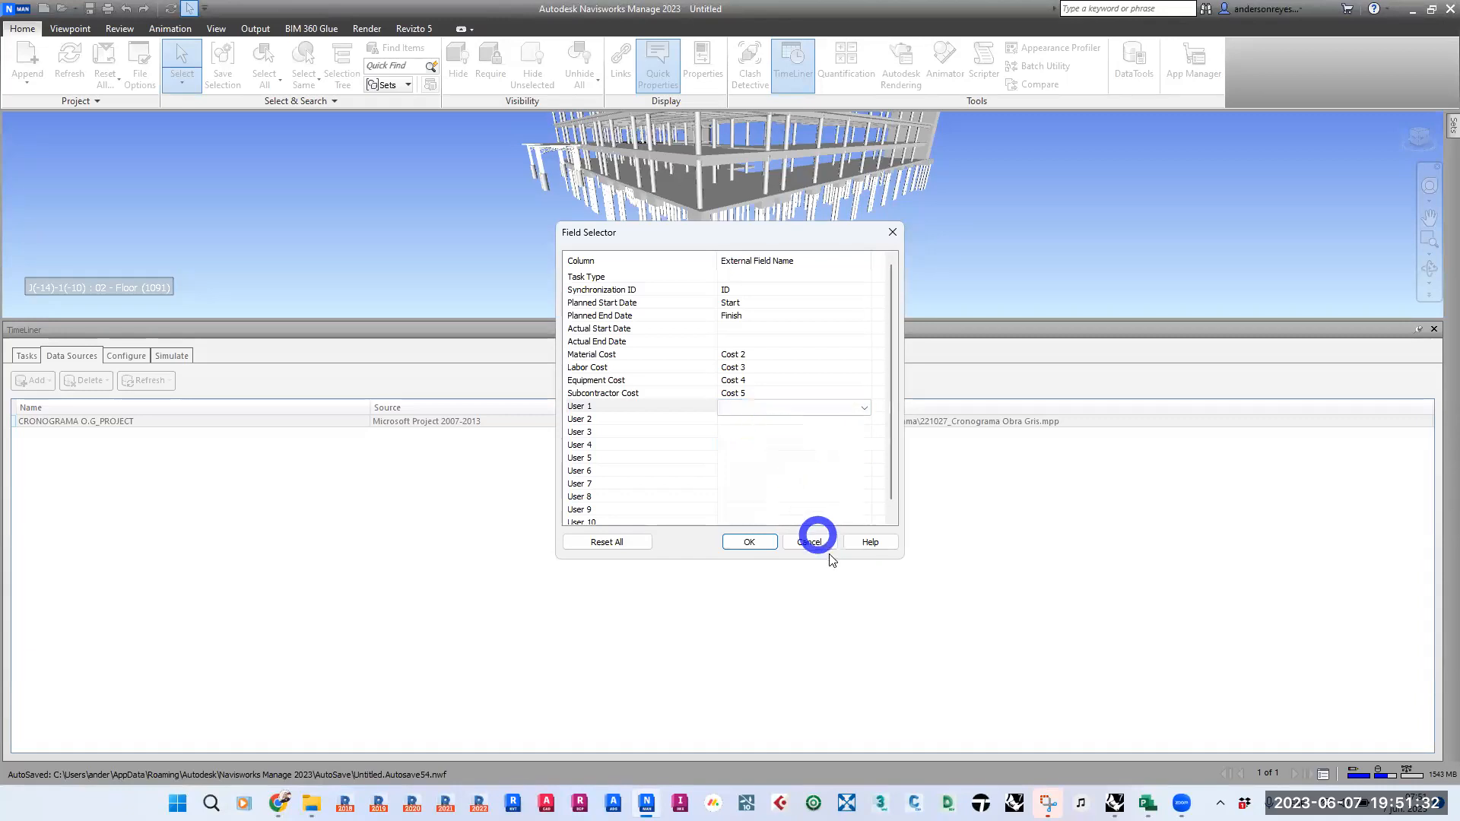
pyautogui.click(810, 541)
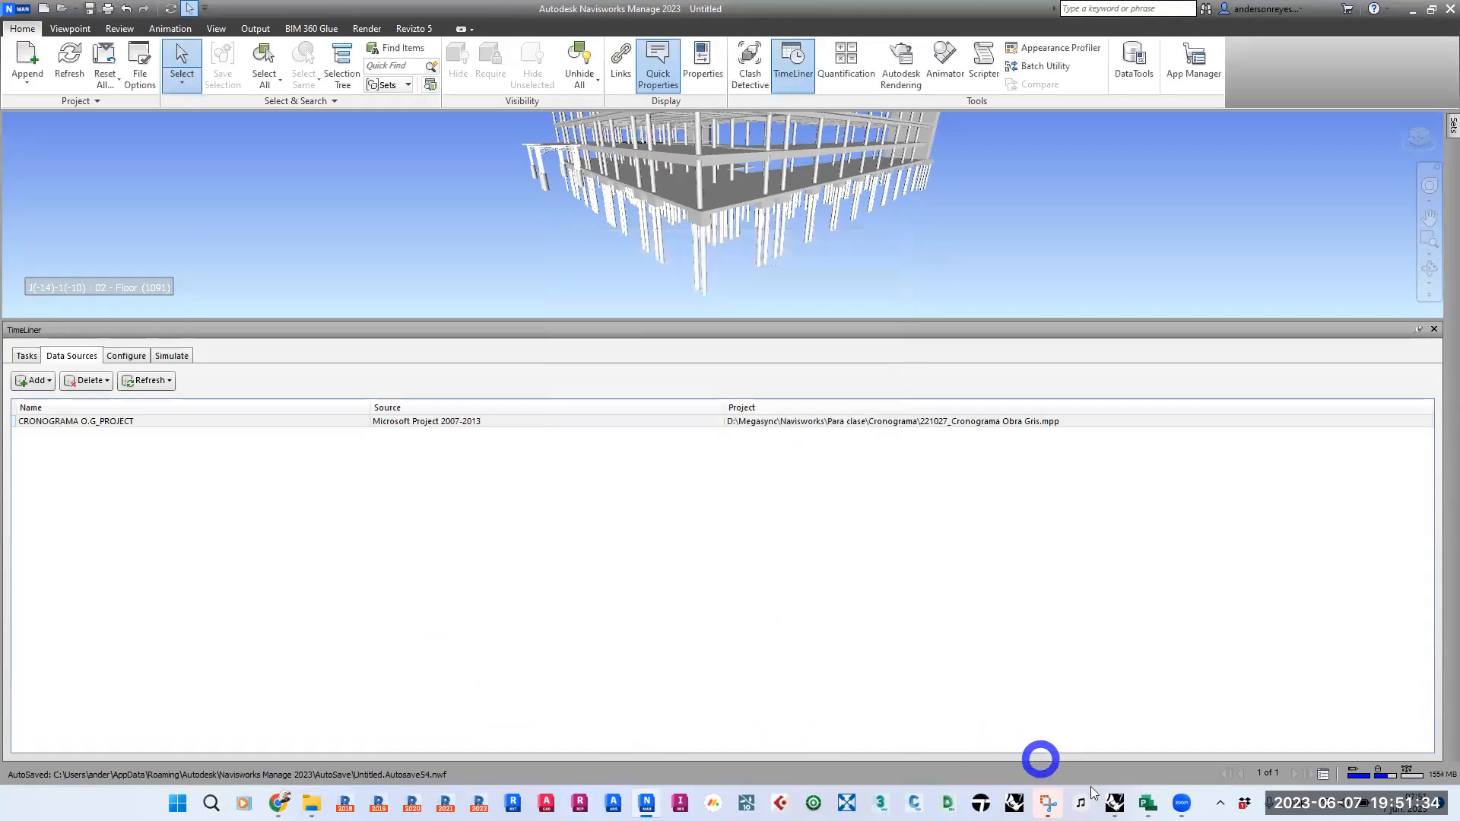
# - Switch to Microsoft Project, widen the task table and hide the extra Duration column after Navisworks SubContractorCost
pyautogui.click(1148, 803)
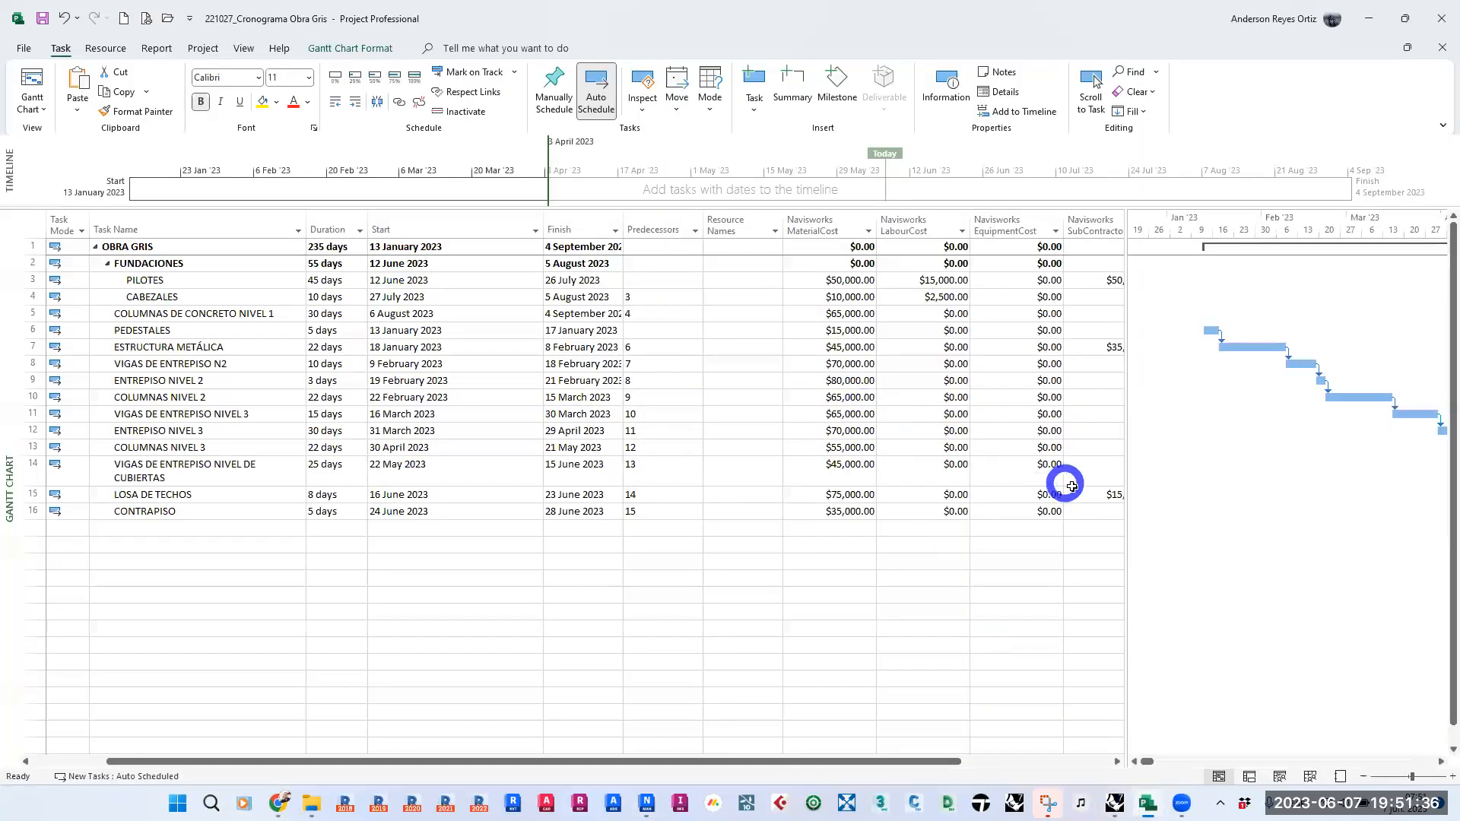
pyautogui.click(1100, 221)
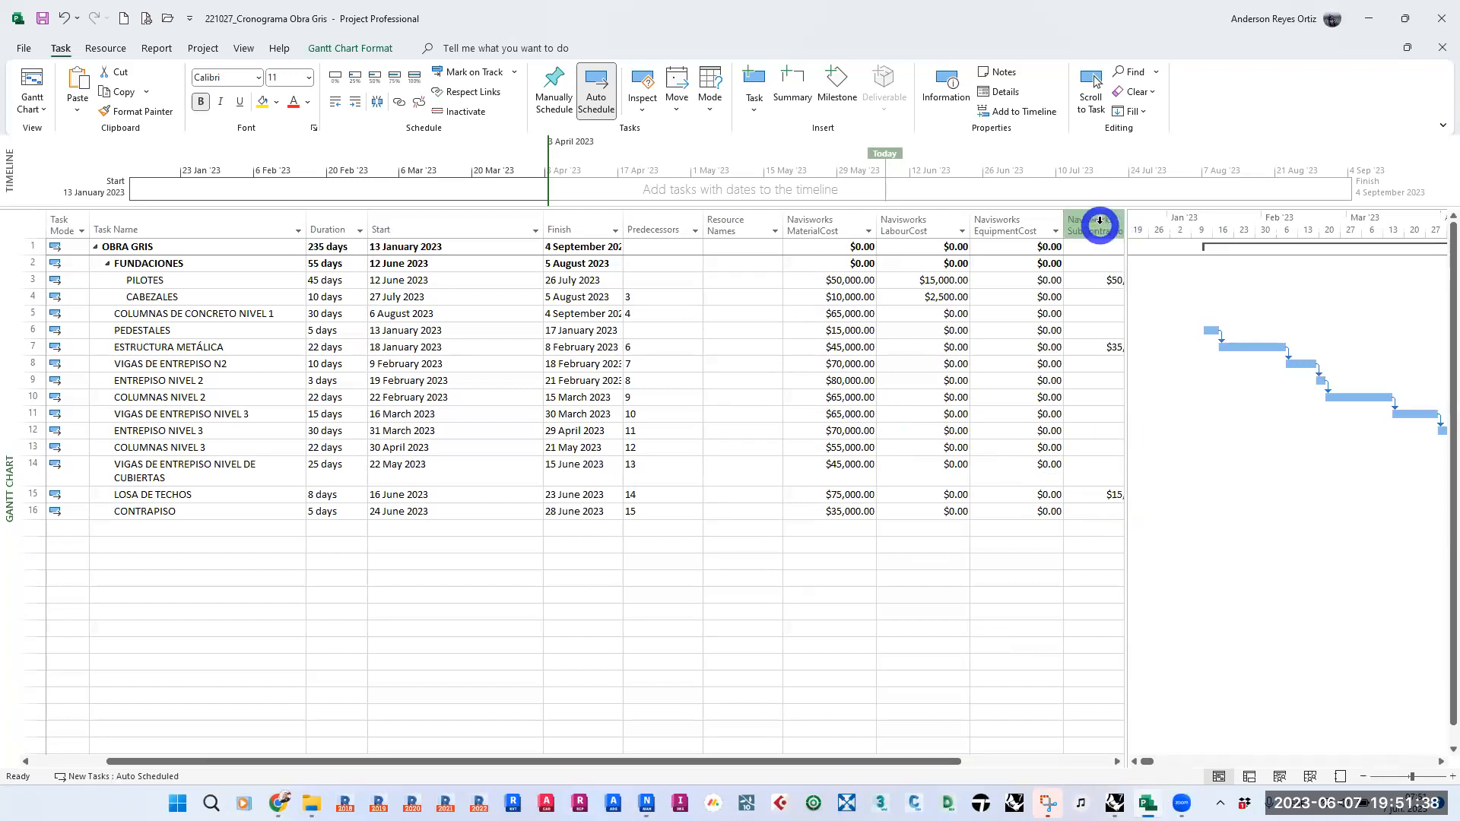
pyautogui.moveTo(1126, 378); pyautogui.dragTo(1251, 310)
pyautogui.click(1195, 247)
pyautogui.rightClick(1183, 228)
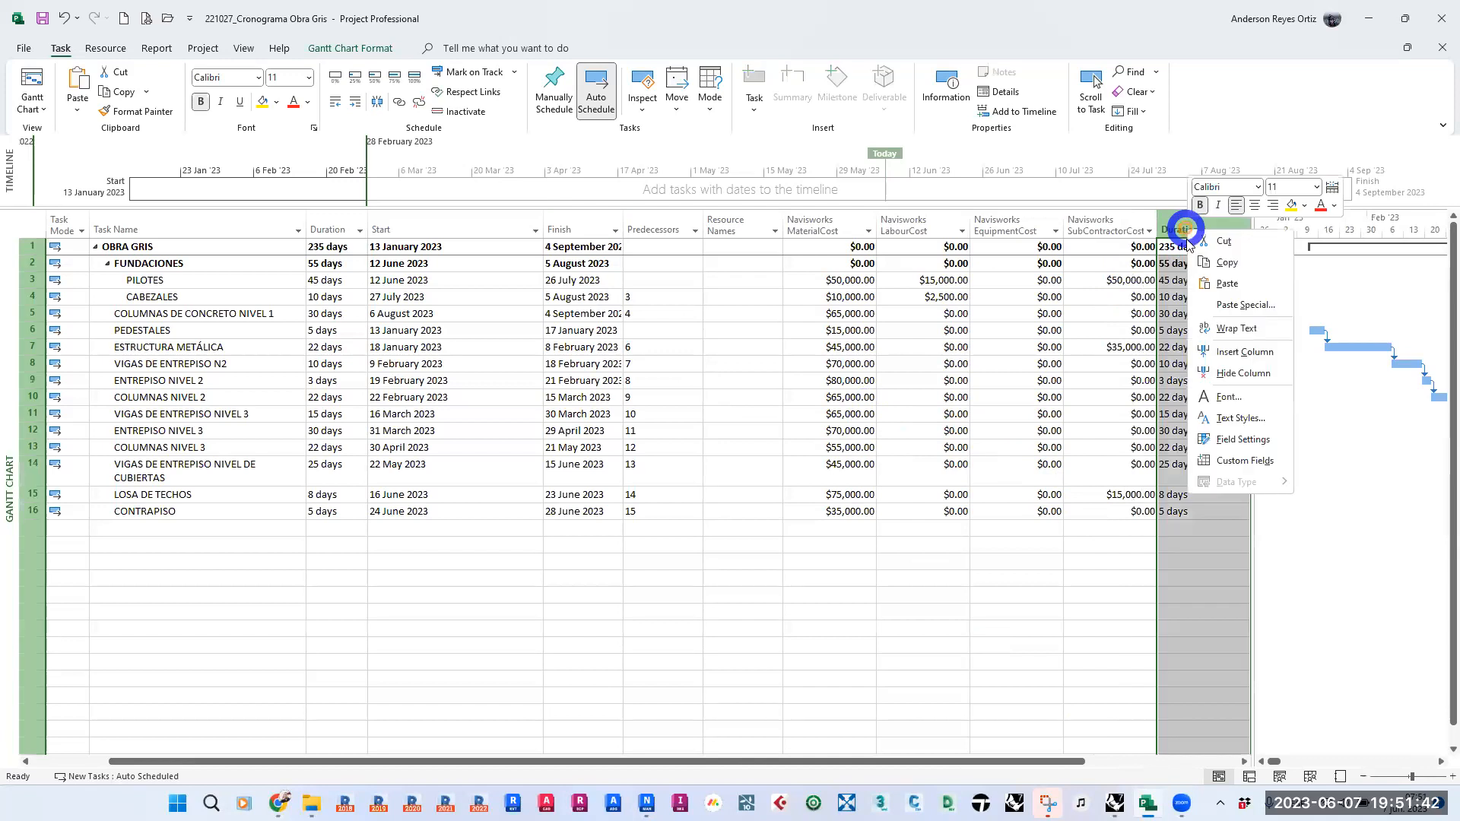
pyautogui.click(1242, 373)
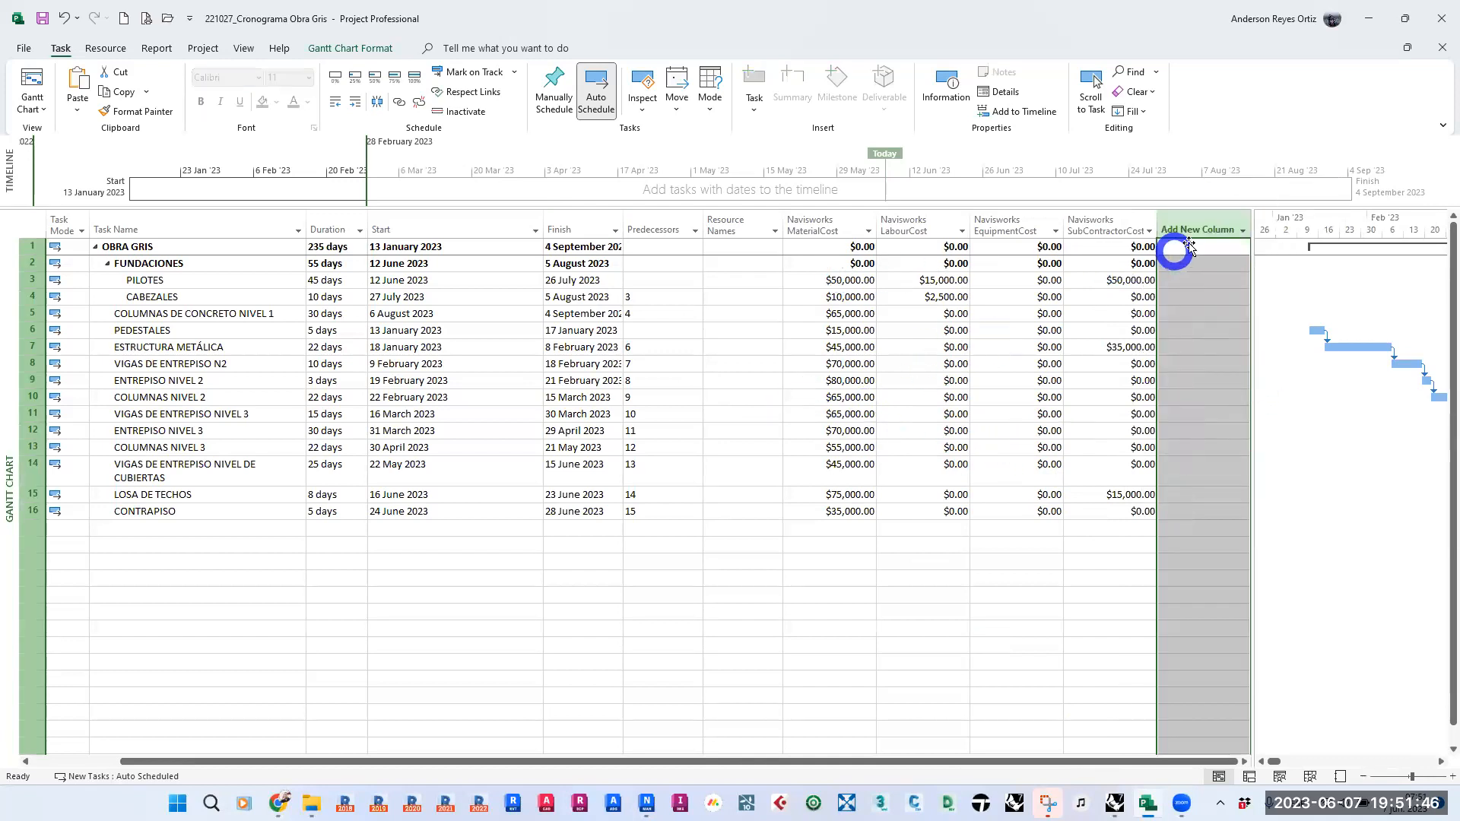
# - Look through the fields available for a new task table column, including the Navisworks user and text fields, without adding one
pyautogui.click(1209, 230)
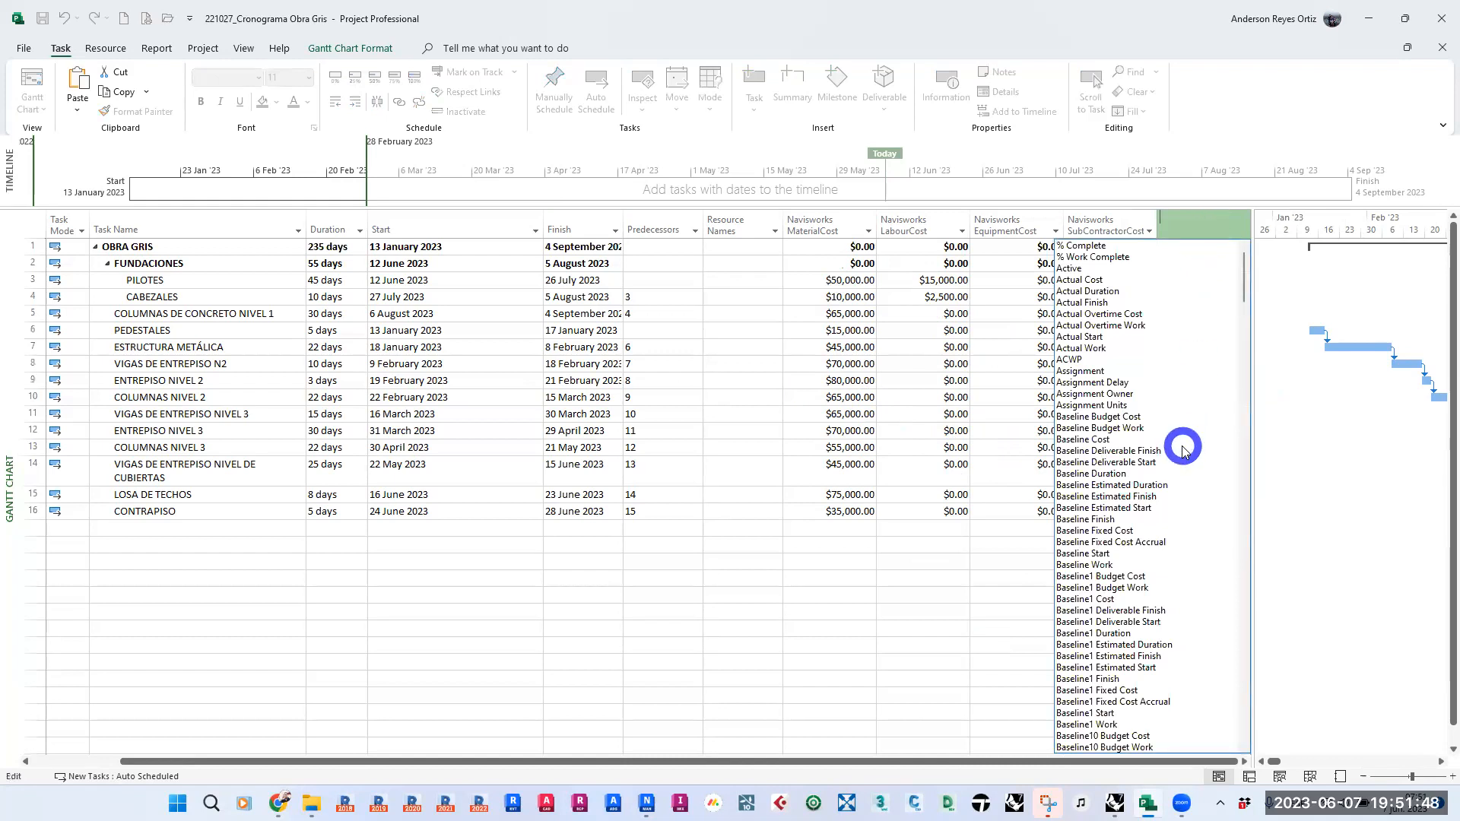
pyautogui.scroll(-15, 1182, 450)
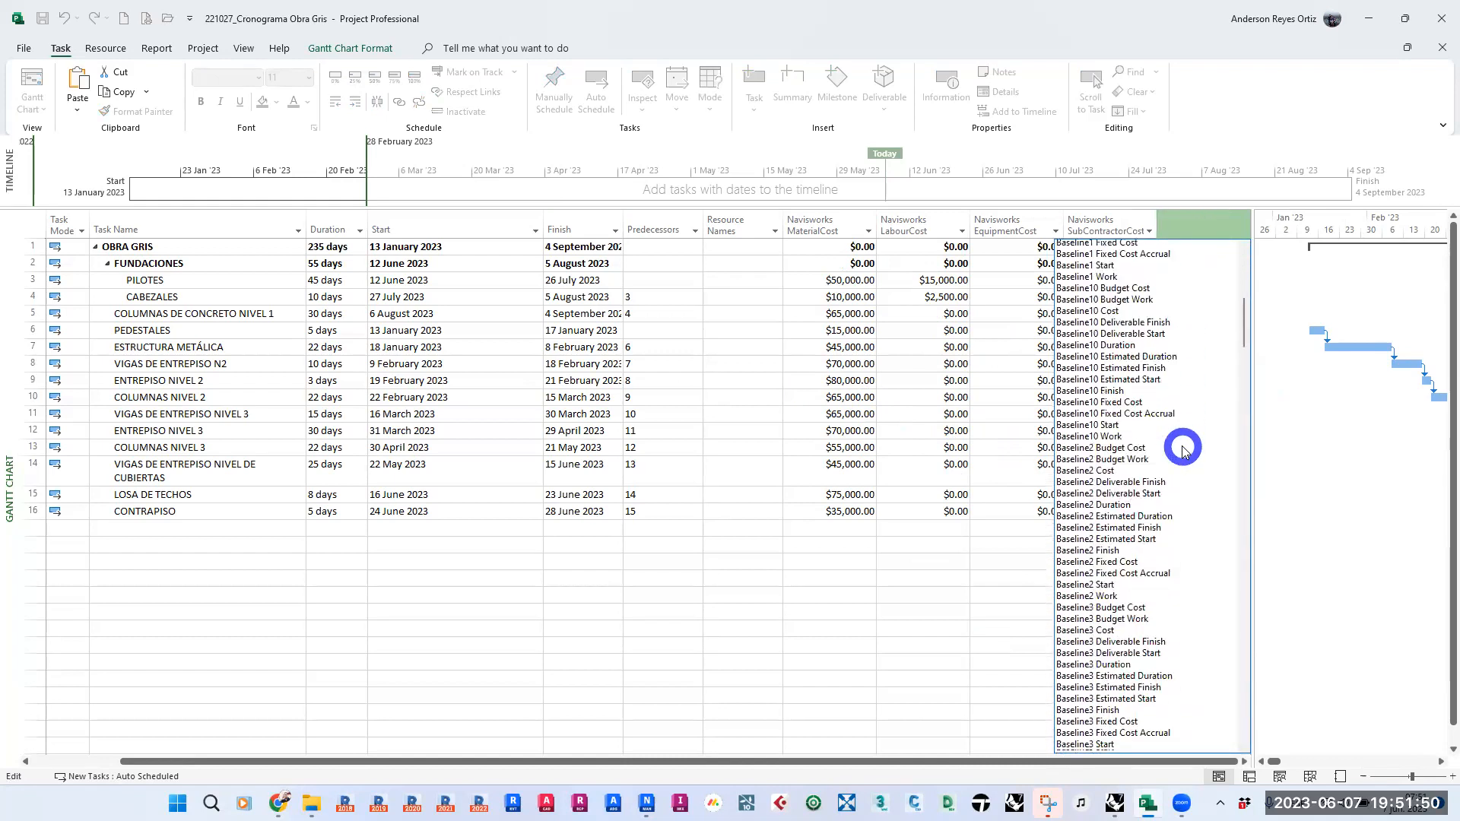
pyautogui.scroll(-20, 1182, 450)
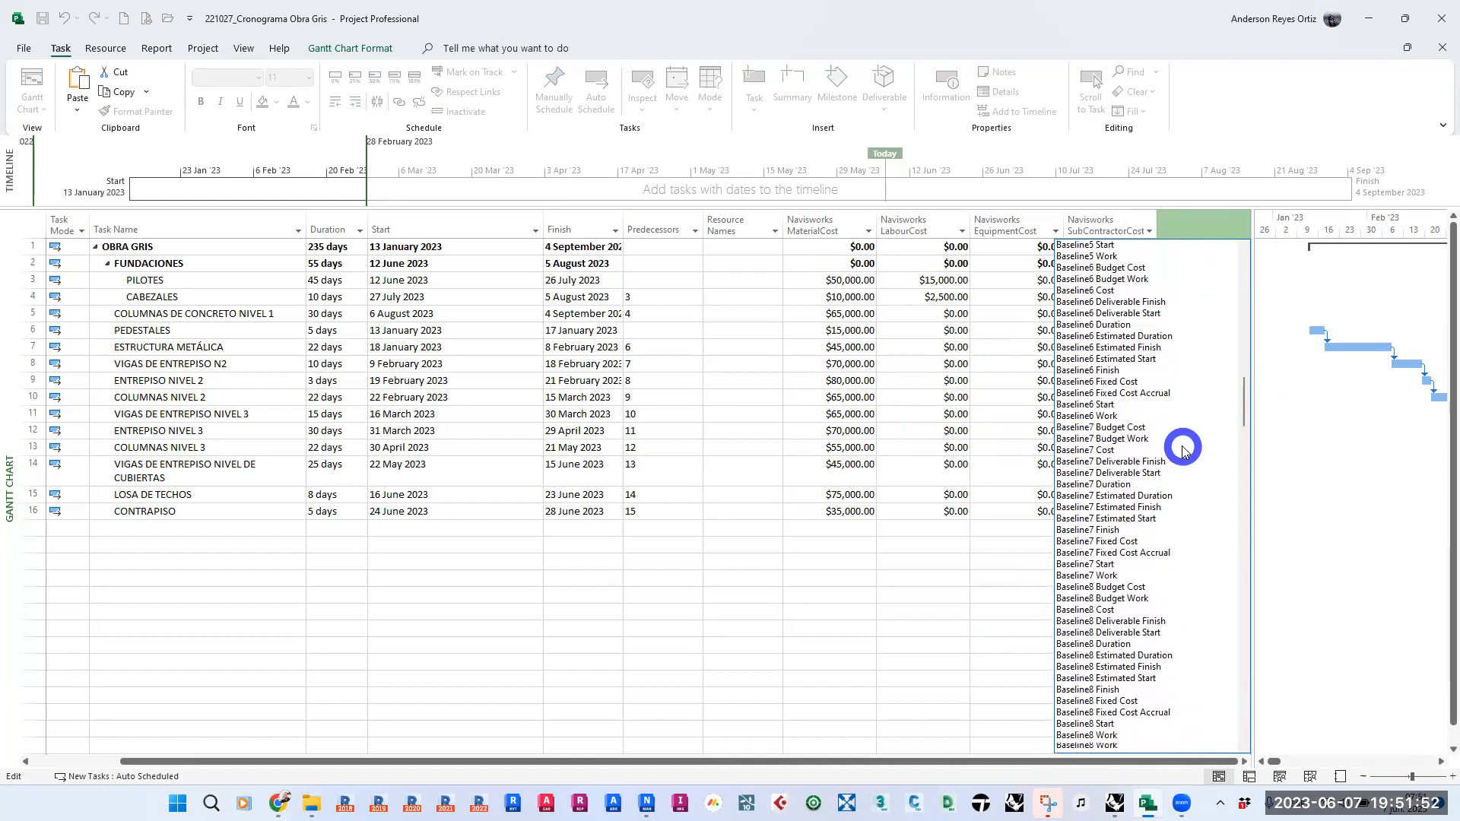
pyautogui.scroll(-20, 1182, 450)
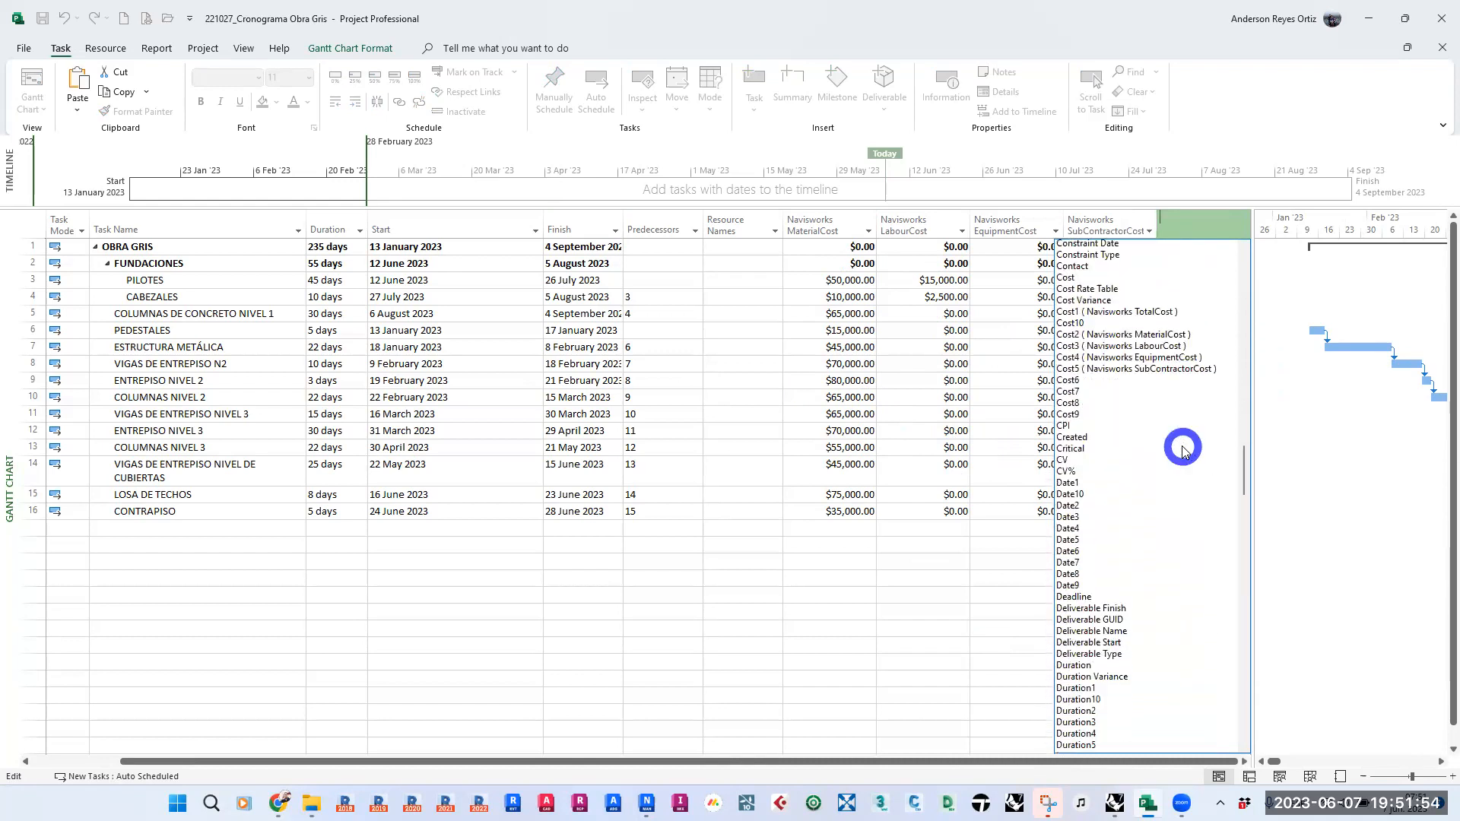
pyautogui.scroll(-3, 1182, 450)
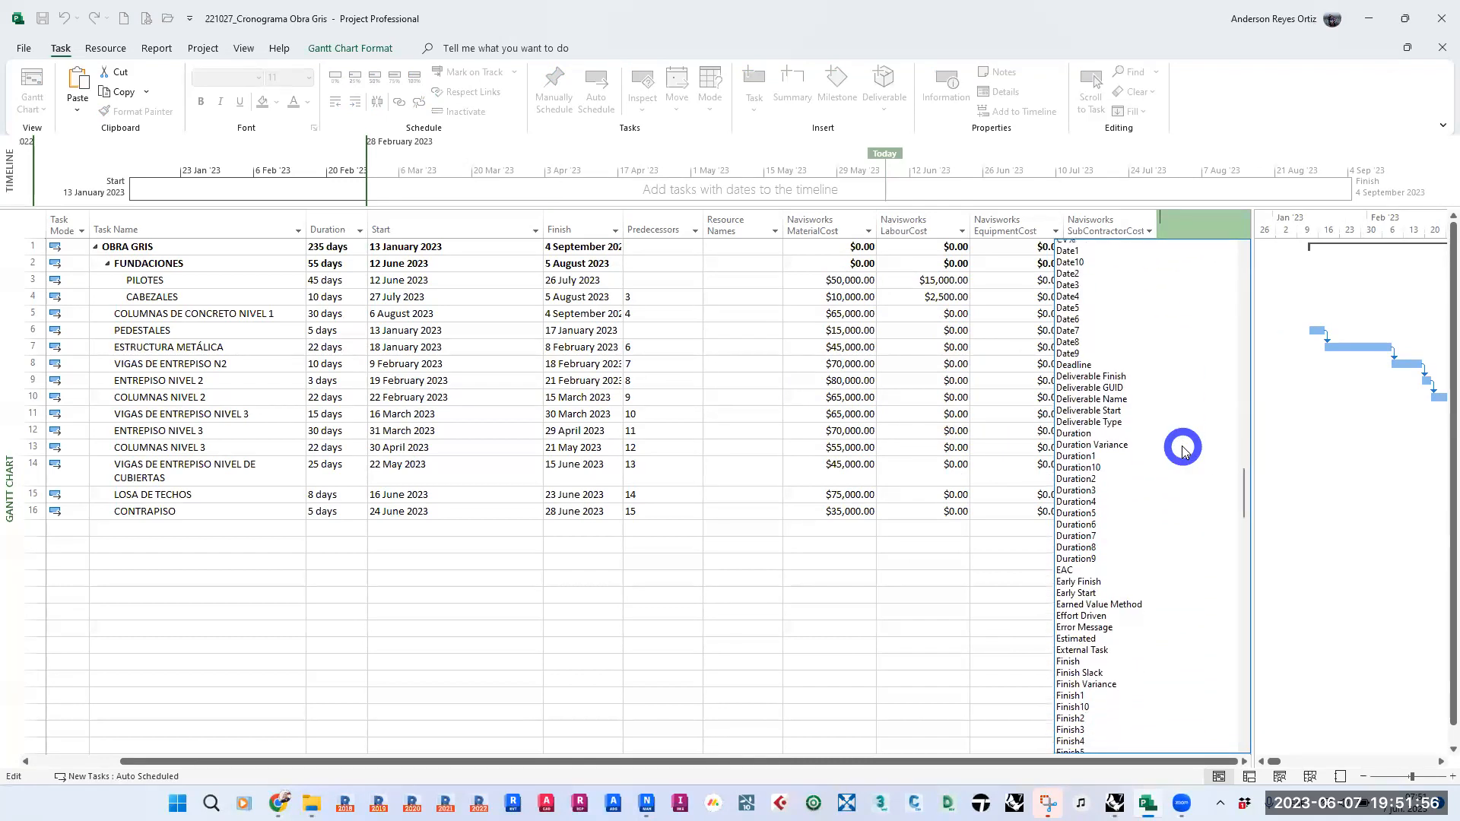
pyautogui.scroll(-15, 1182, 451)
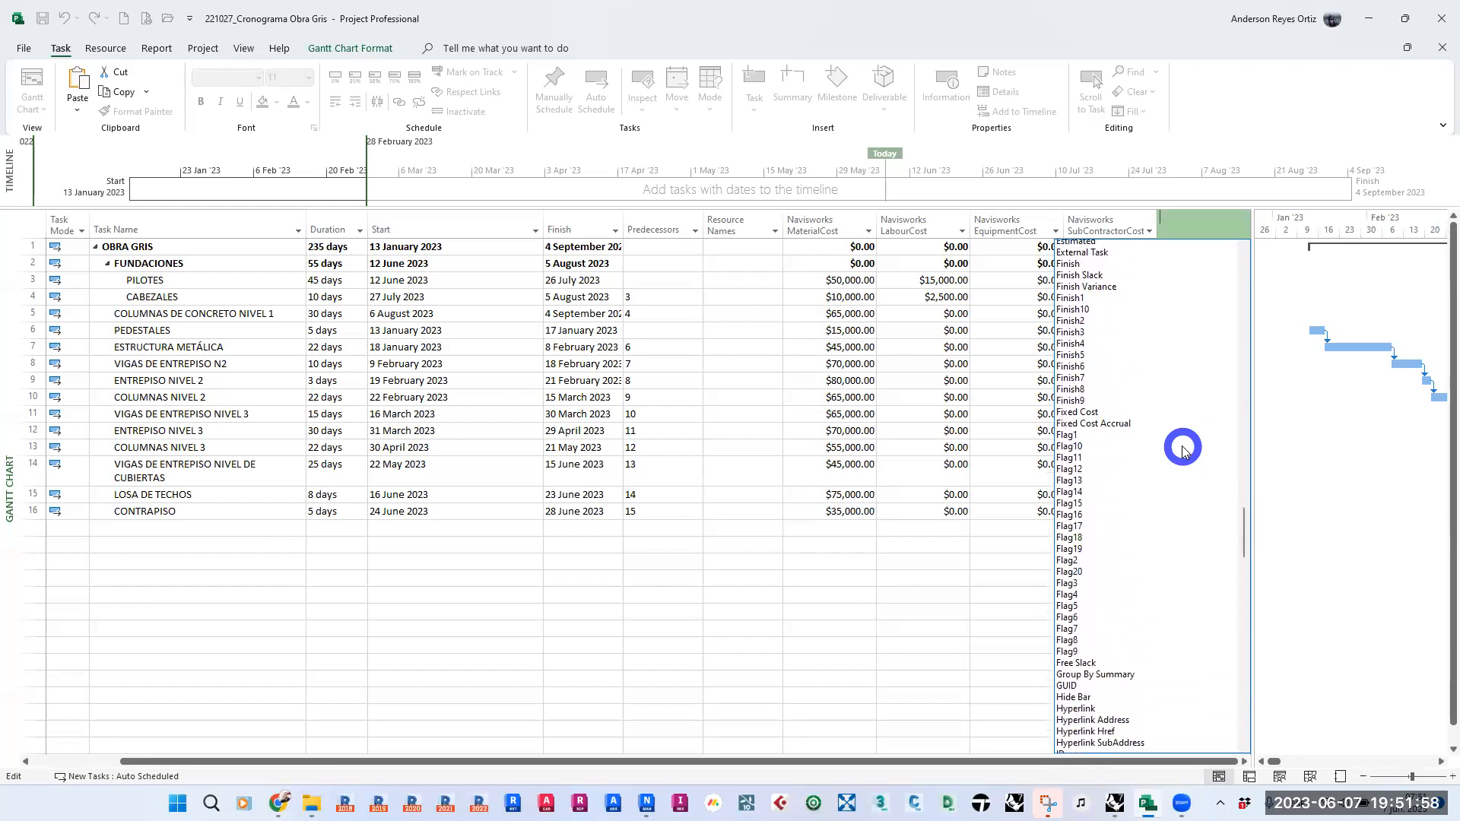
pyautogui.scroll(-12, 1182, 450)
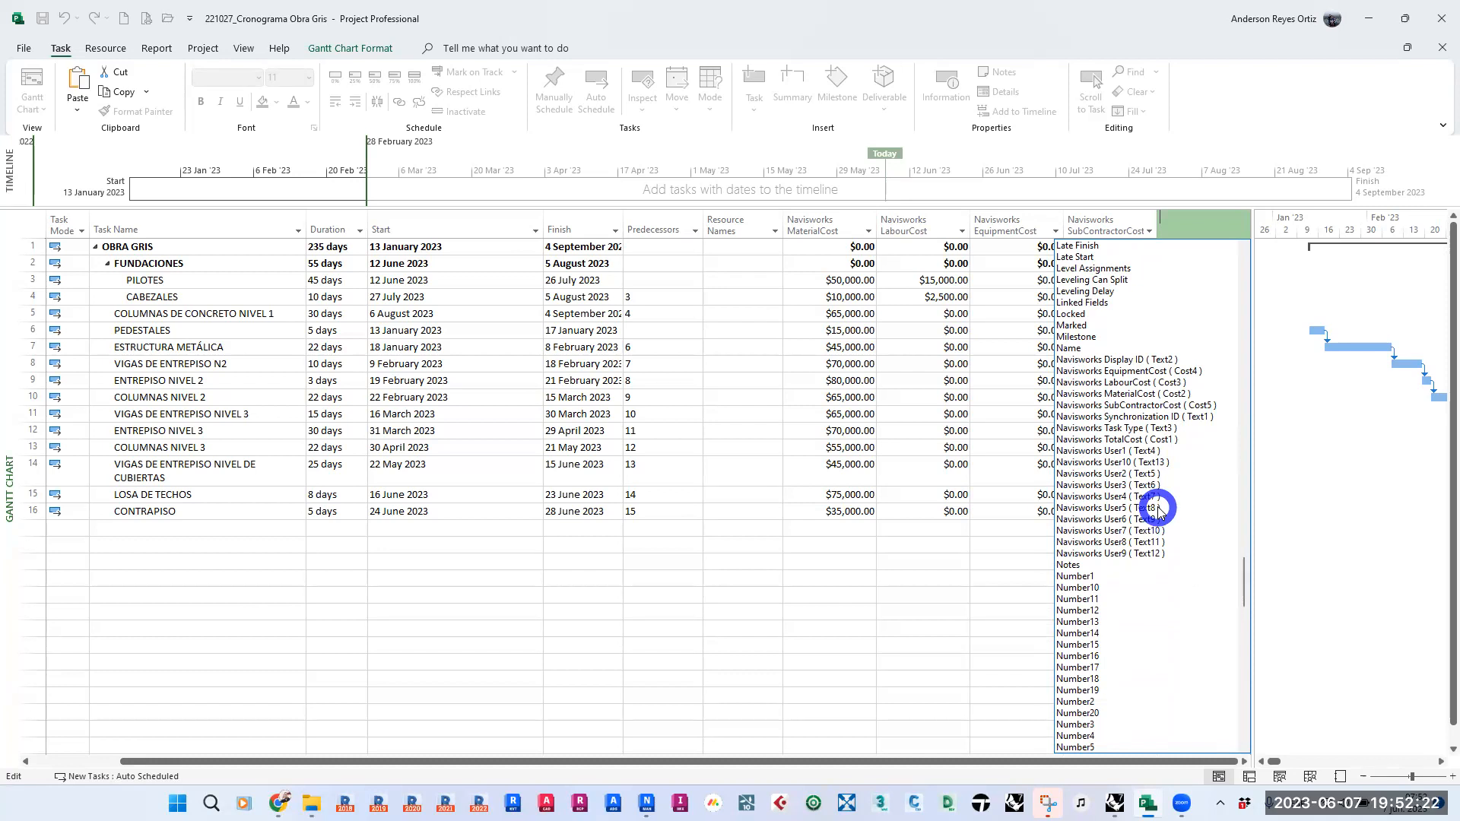
pyautogui.scroll(-7, 1157, 508)
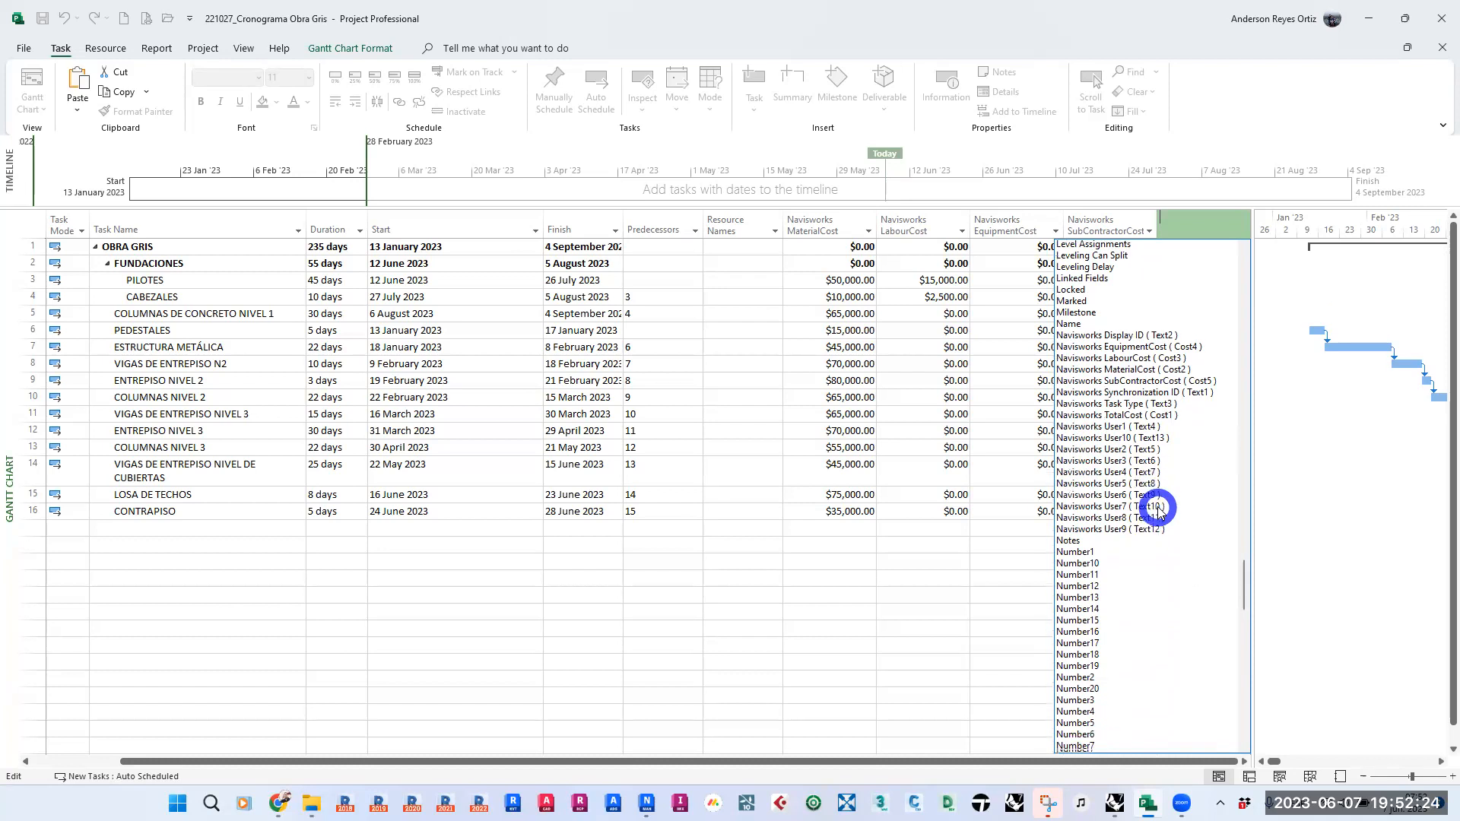
pyautogui.scroll(-7, 1157, 508)
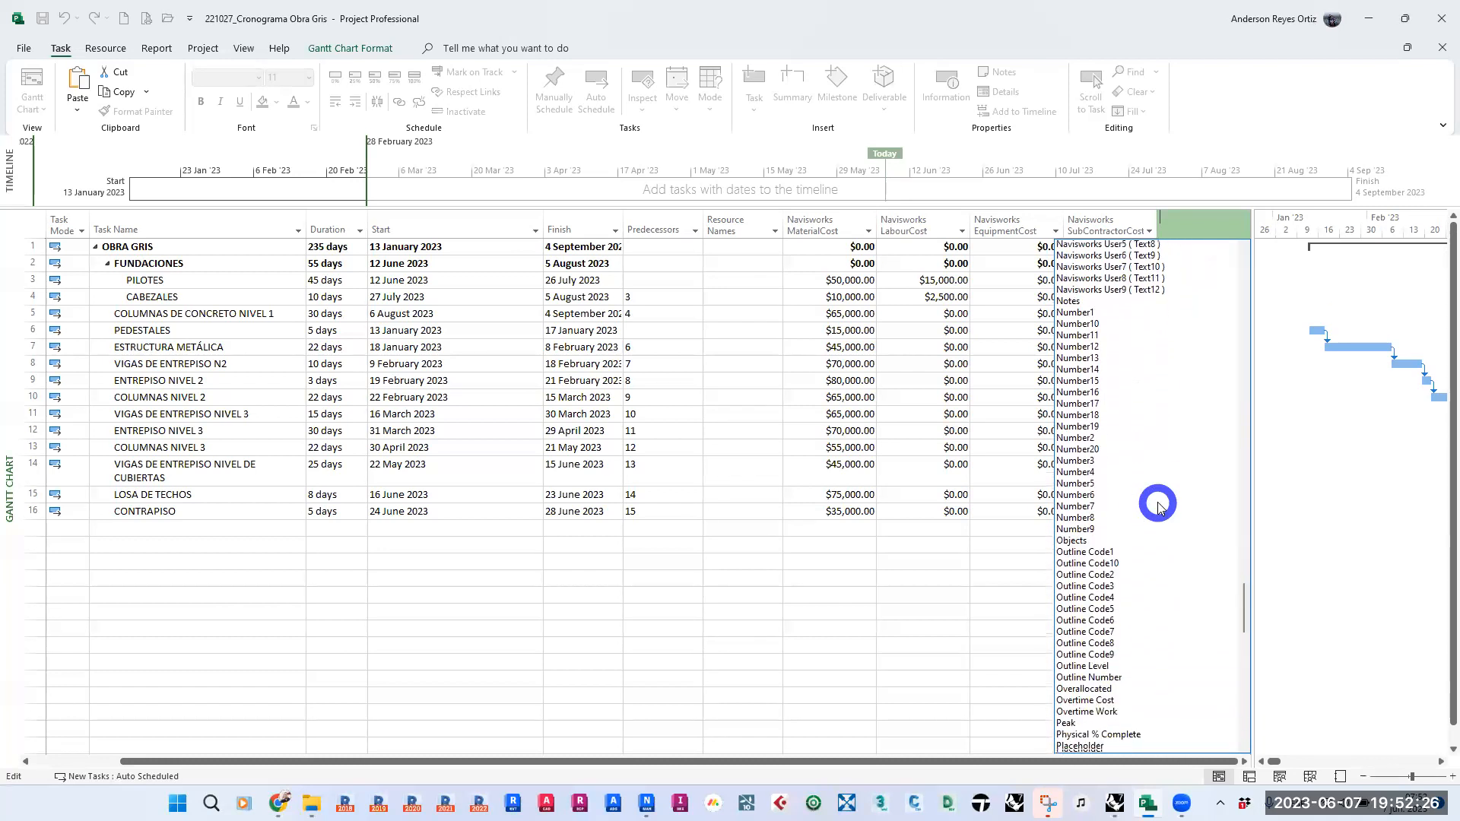
pyautogui.scroll(-7, 1158, 507)
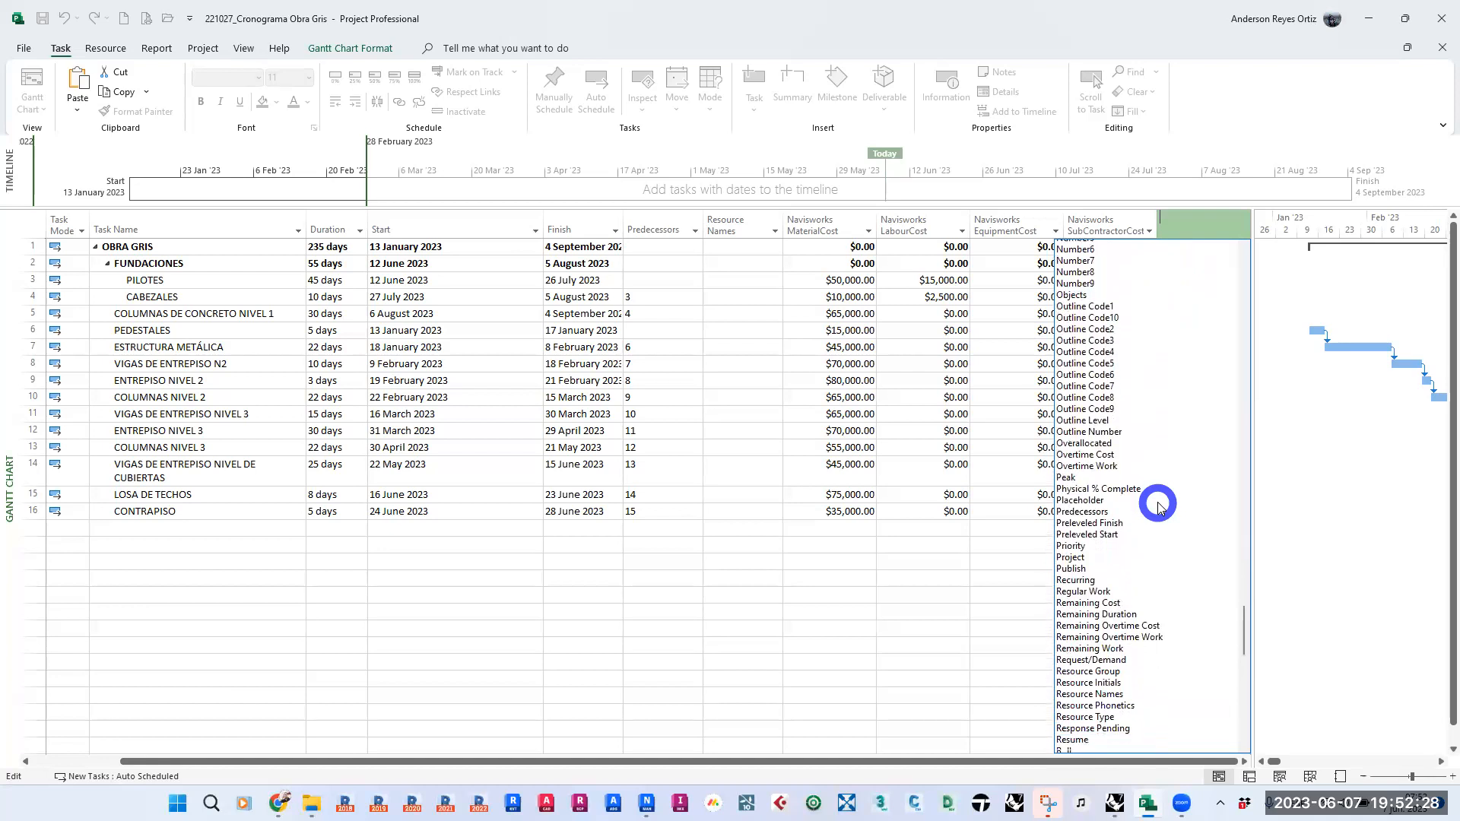
pyautogui.scroll(-6, 1157, 507)
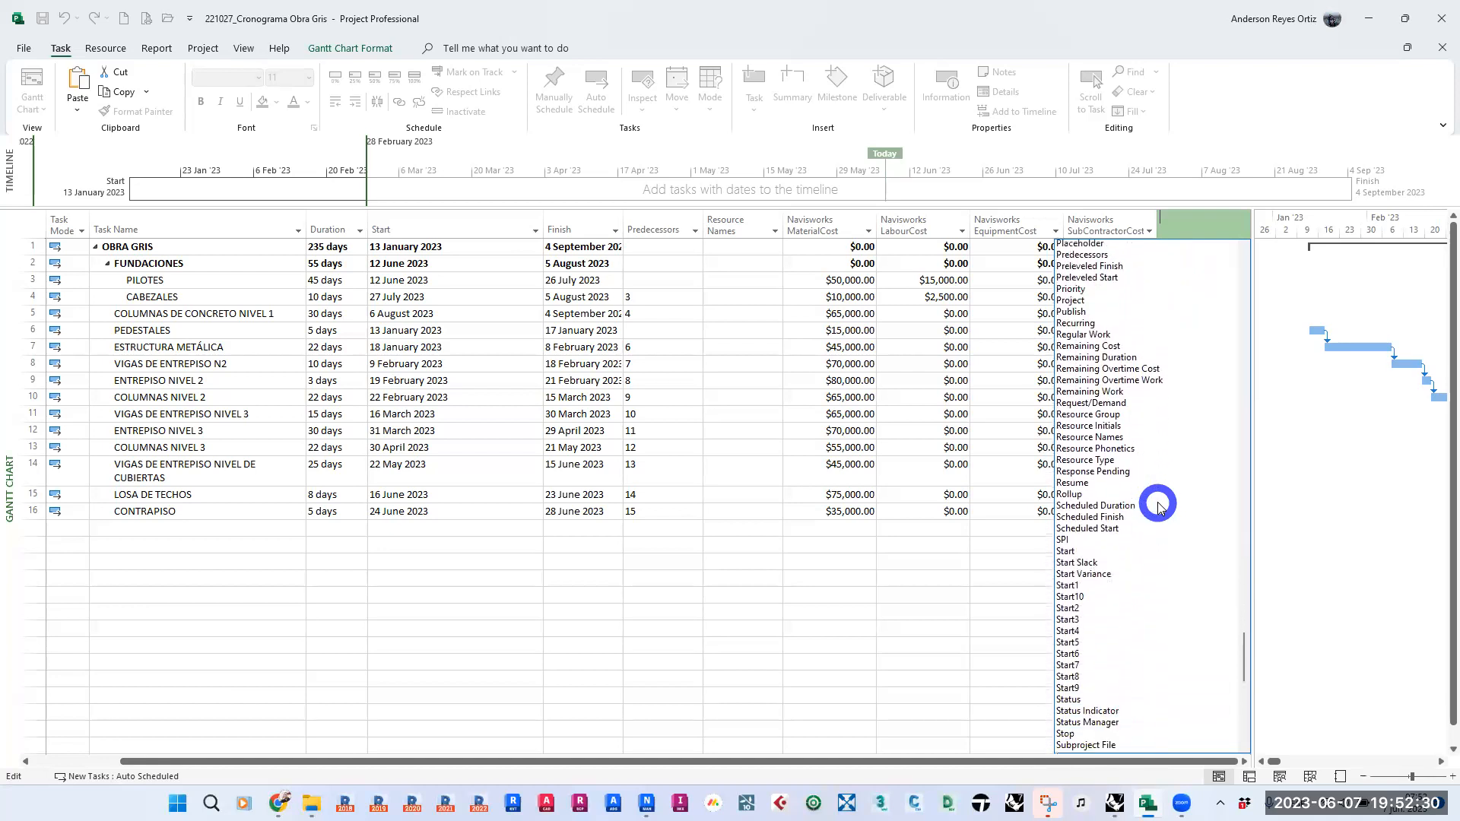
pyautogui.scroll(-2, 1157, 508)
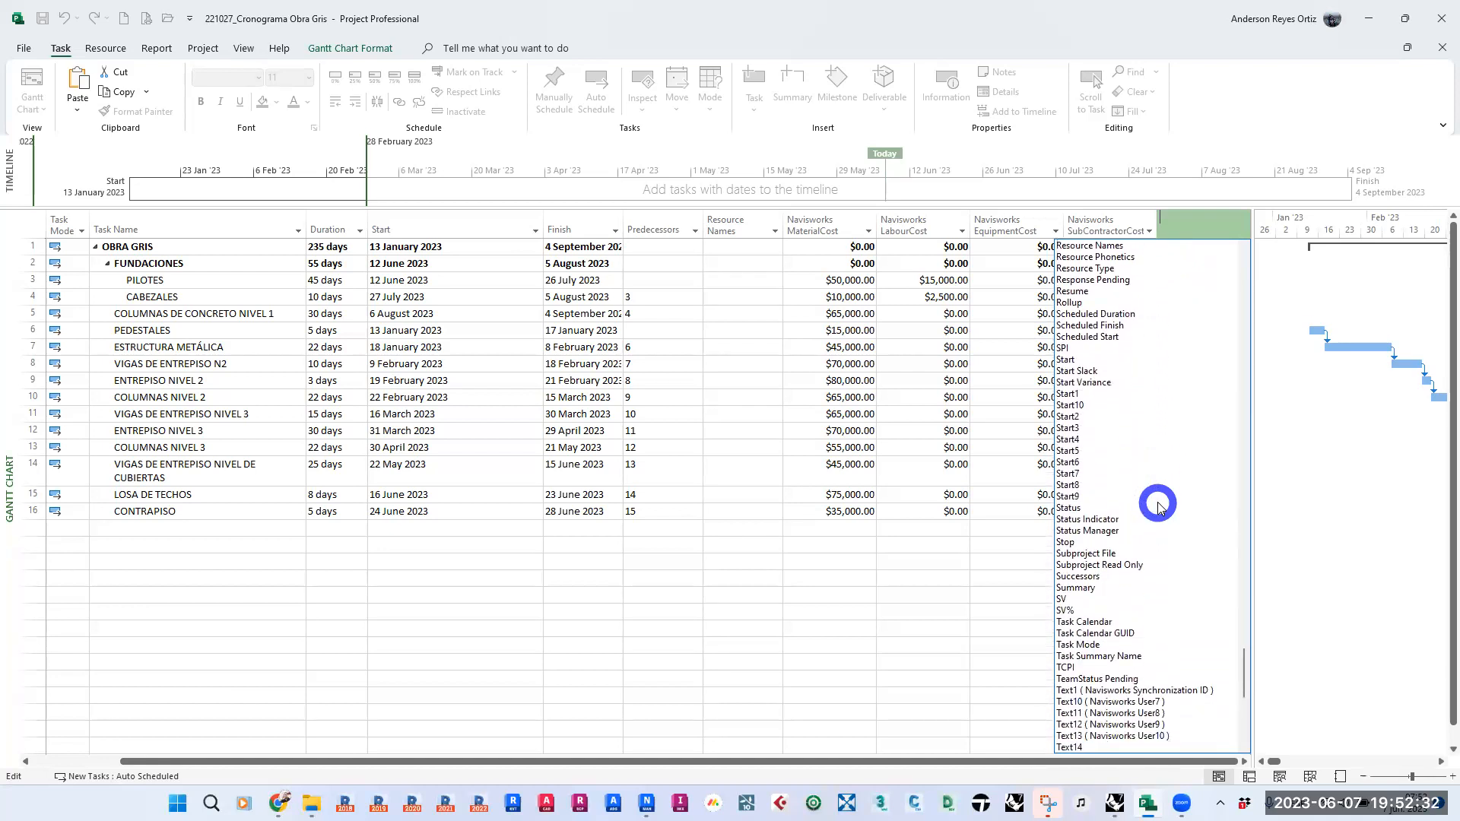
pyautogui.scroll(-4, 1157, 508)
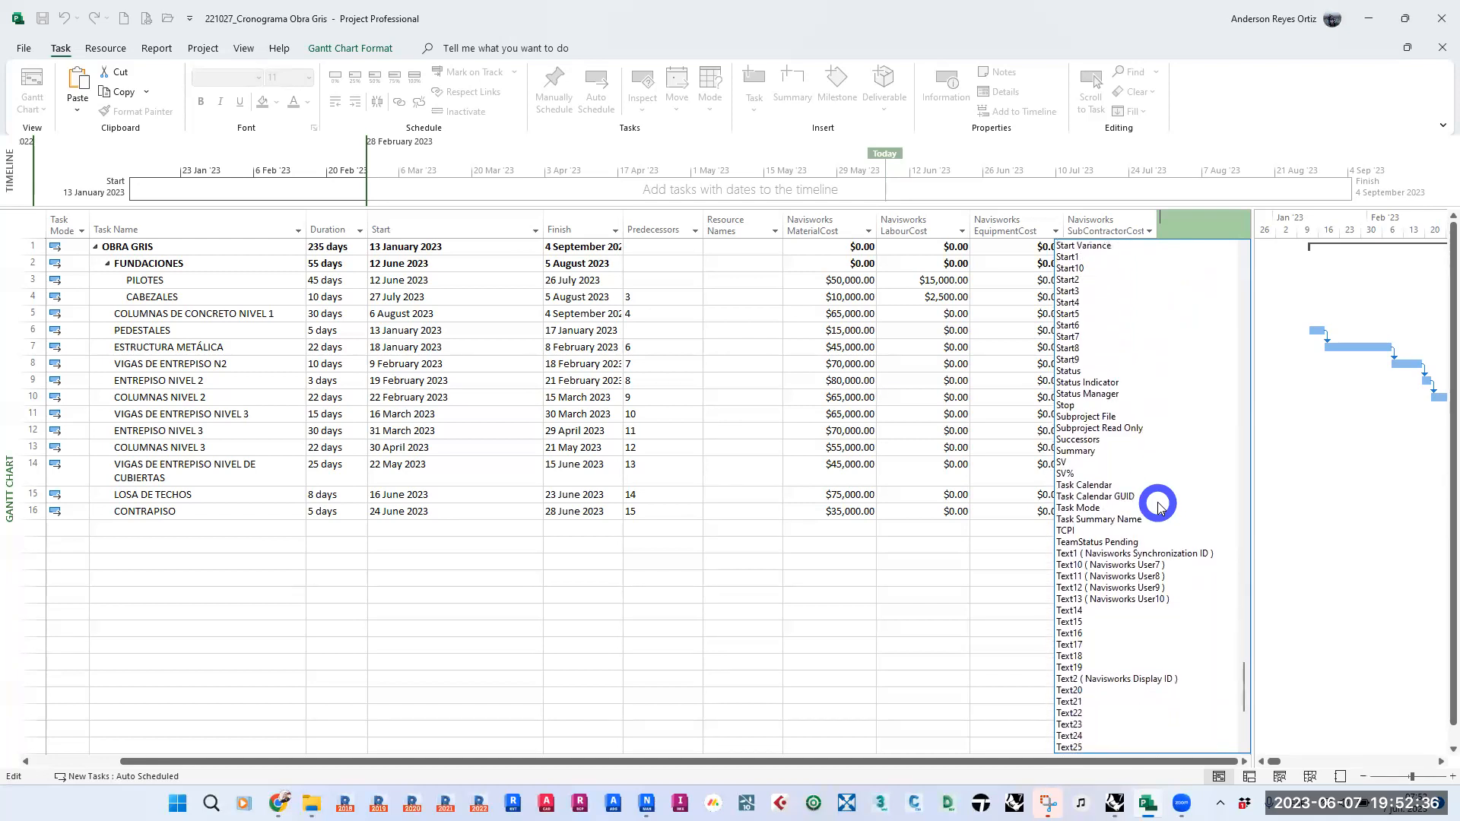
pyautogui.scroll(-4, 1157, 507)
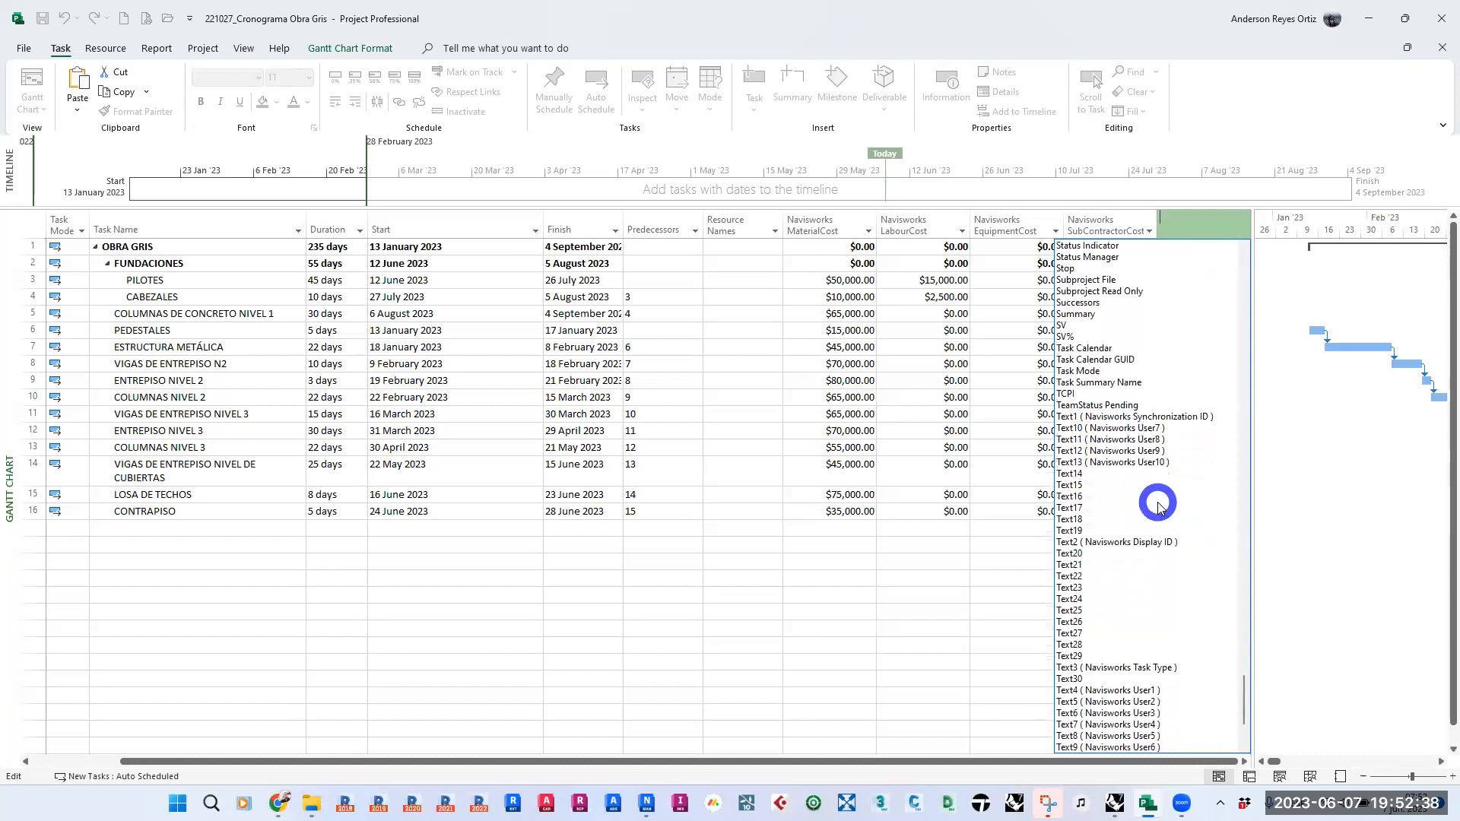
pyautogui.scroll(-4, 1157, 508)
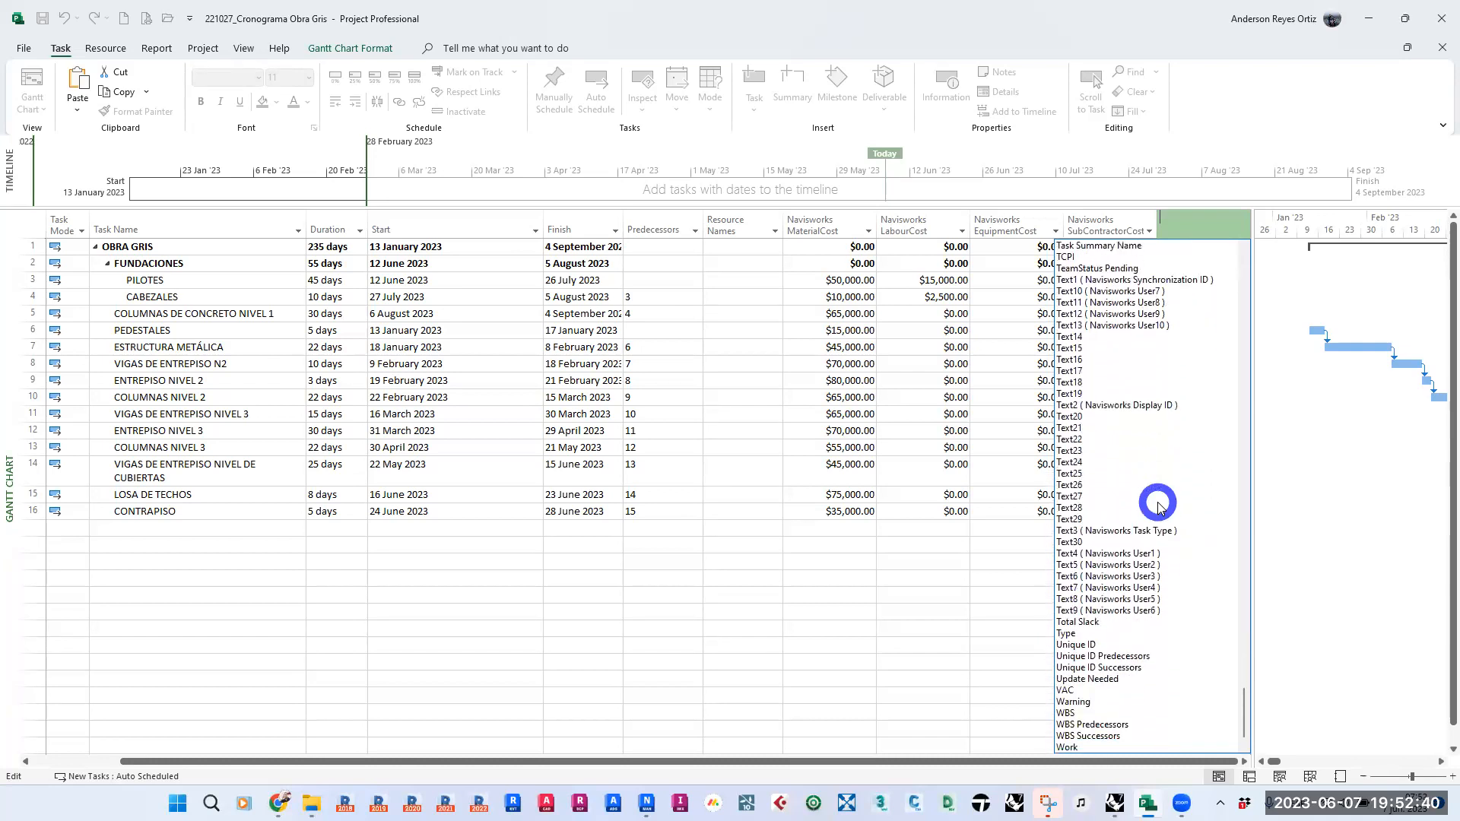
pyautogui.scroll(-1, 1157, 507)
pyautogui.scroll(20, 1157, 508)
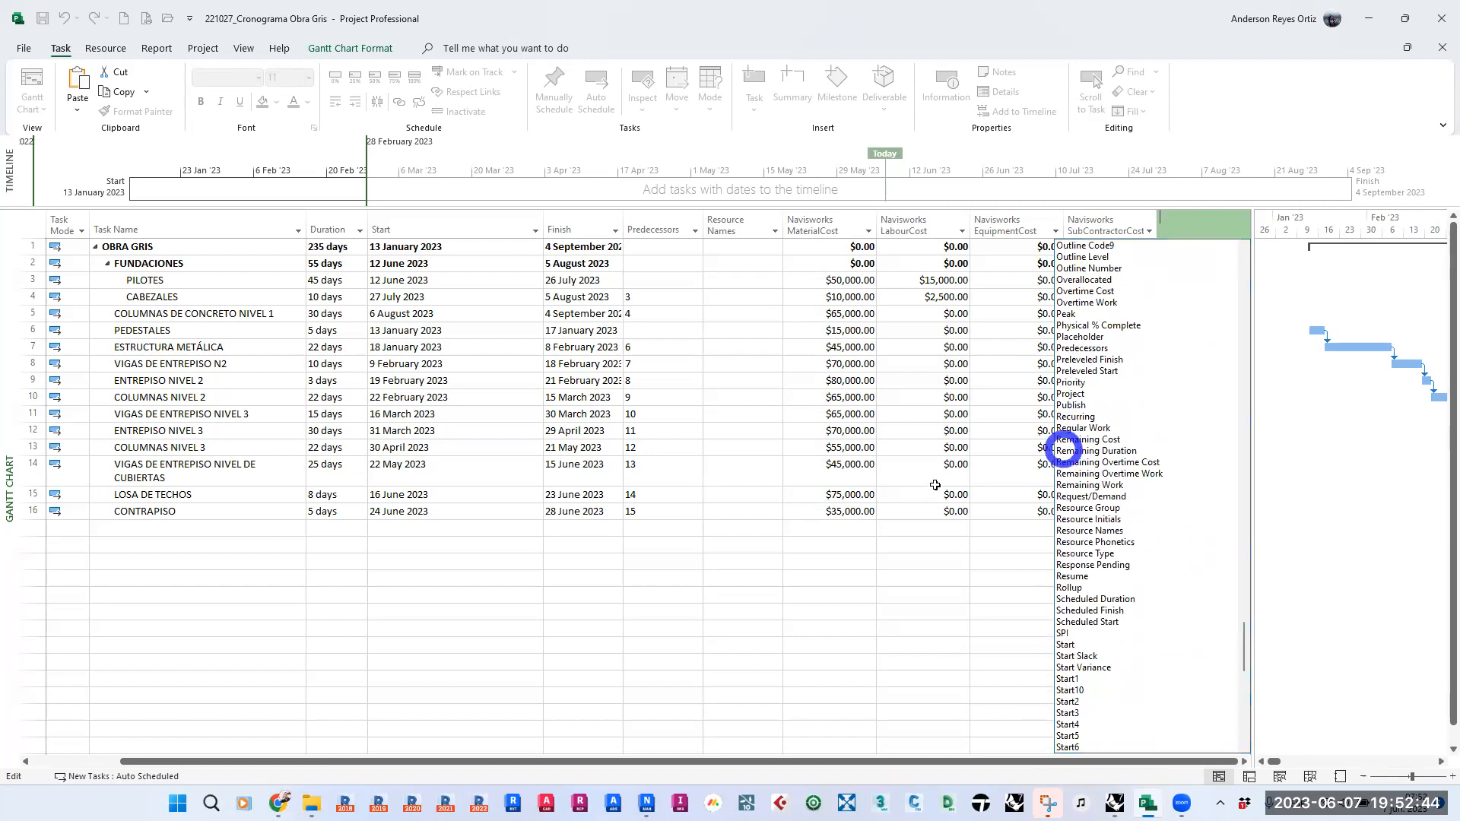
pyautogui.click(746, 564)
pyautogui.click(458, 609)
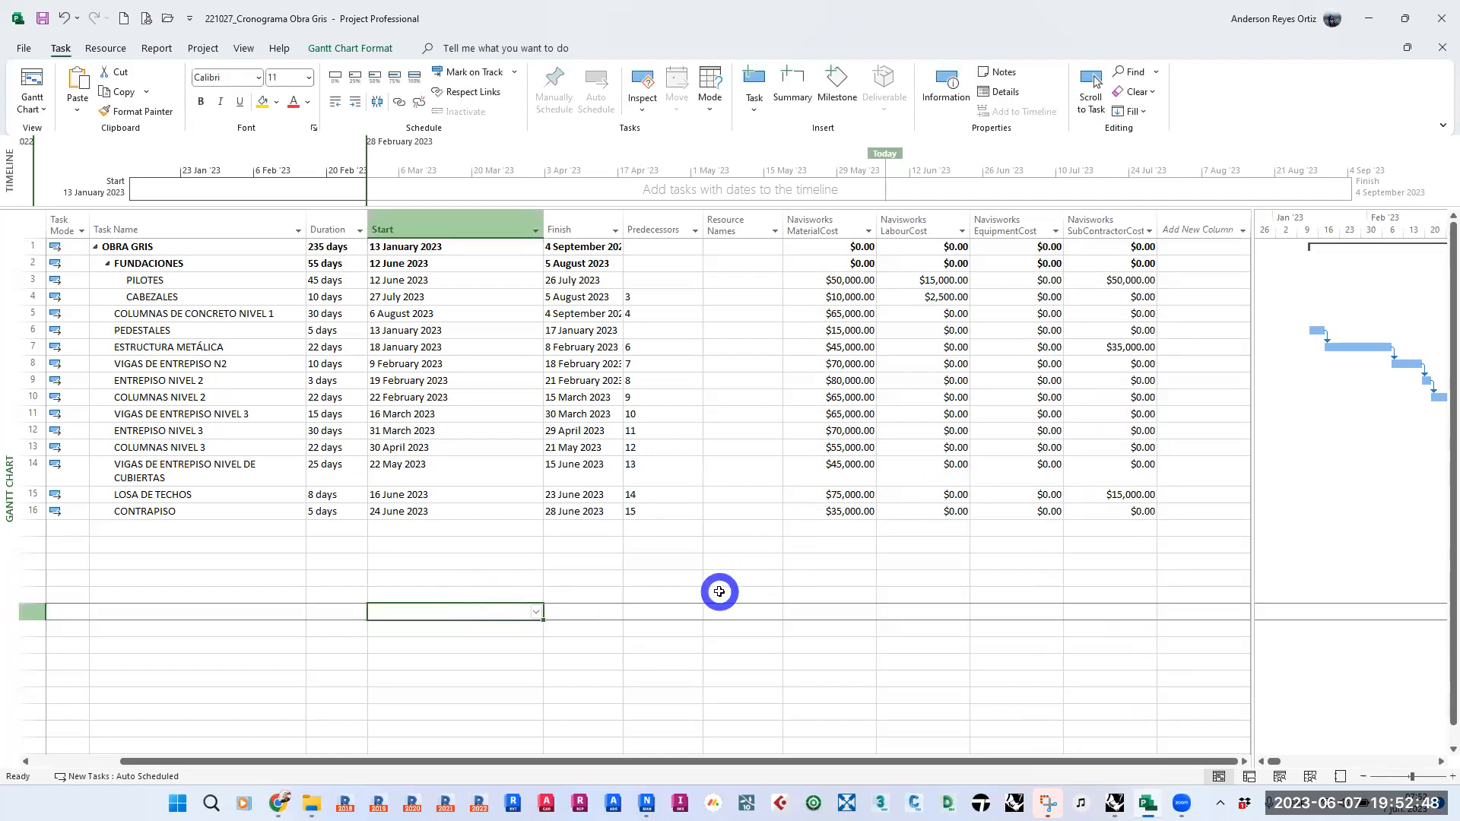
pyautogui.click(452, 571)
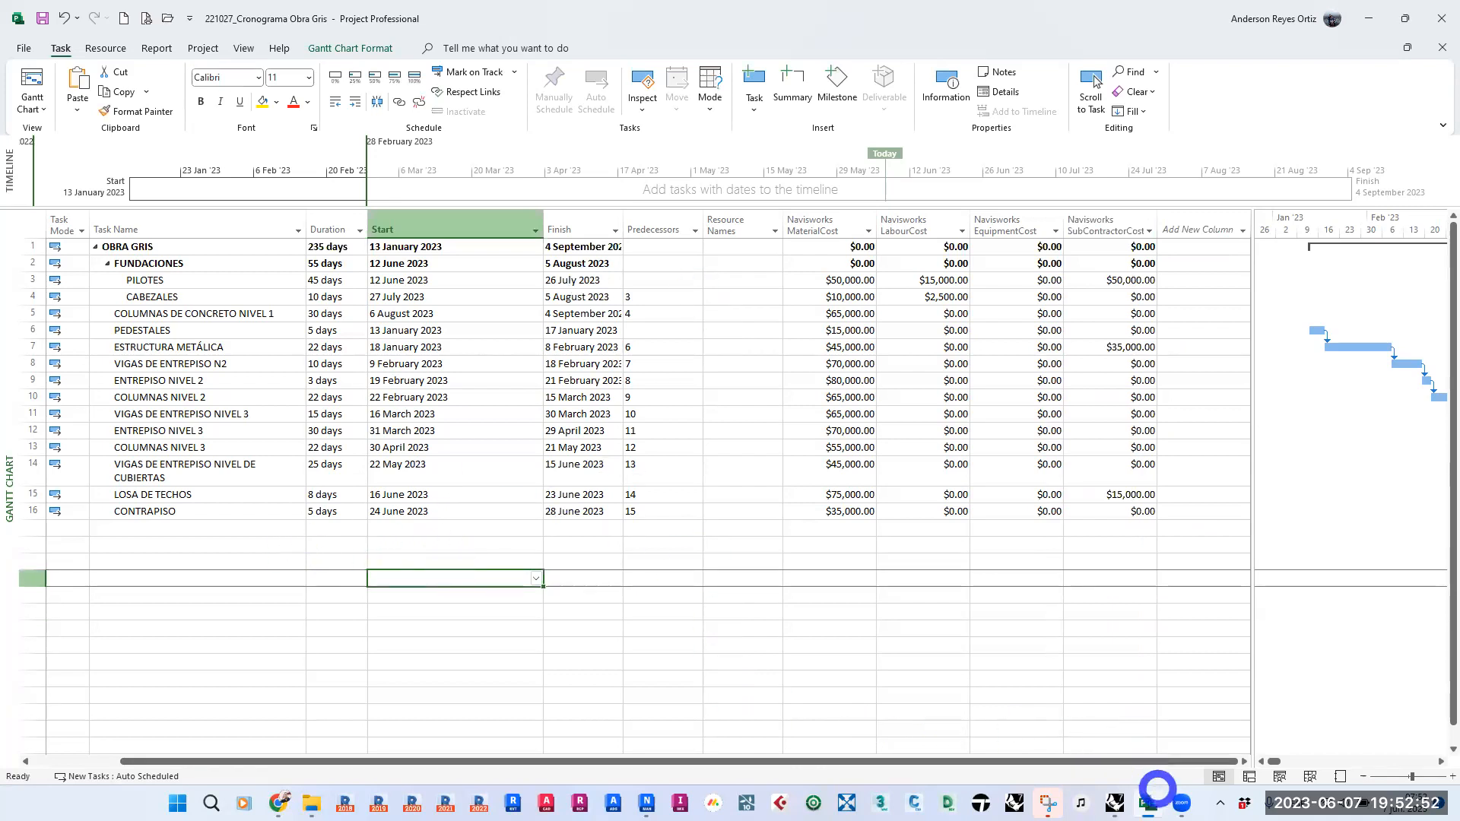
pyautogui.click(274, 625)
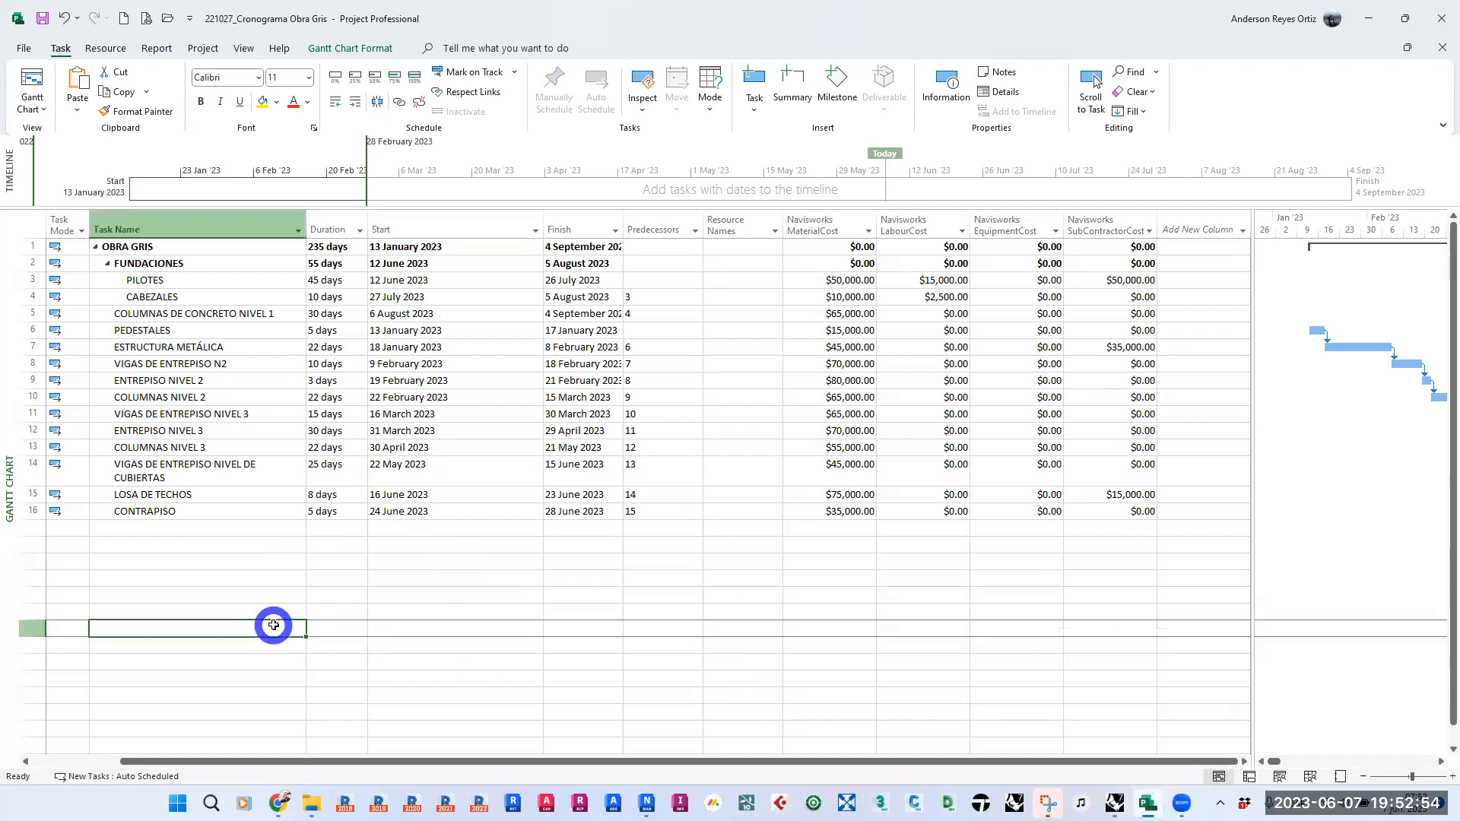
# - Switch to Navisworks and add a CSV import data source from the 221027_Cronograma Obra Gris file in the Cronograma folder
pyautogui.click(633, 797)
pyautogui.click(352, 443)
pyautogui.click(254, 462)
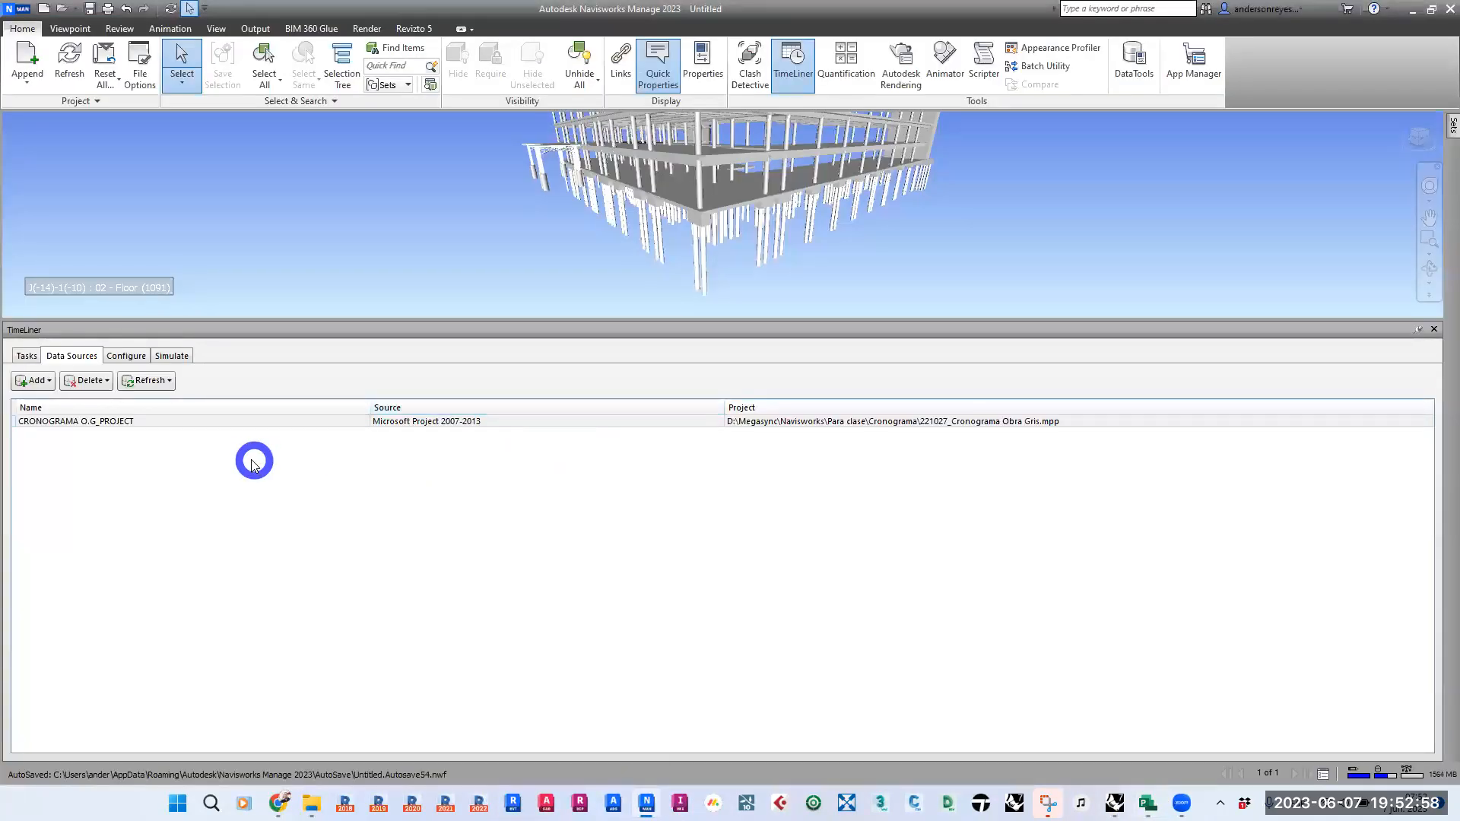
pyautogui.click(50, 380)
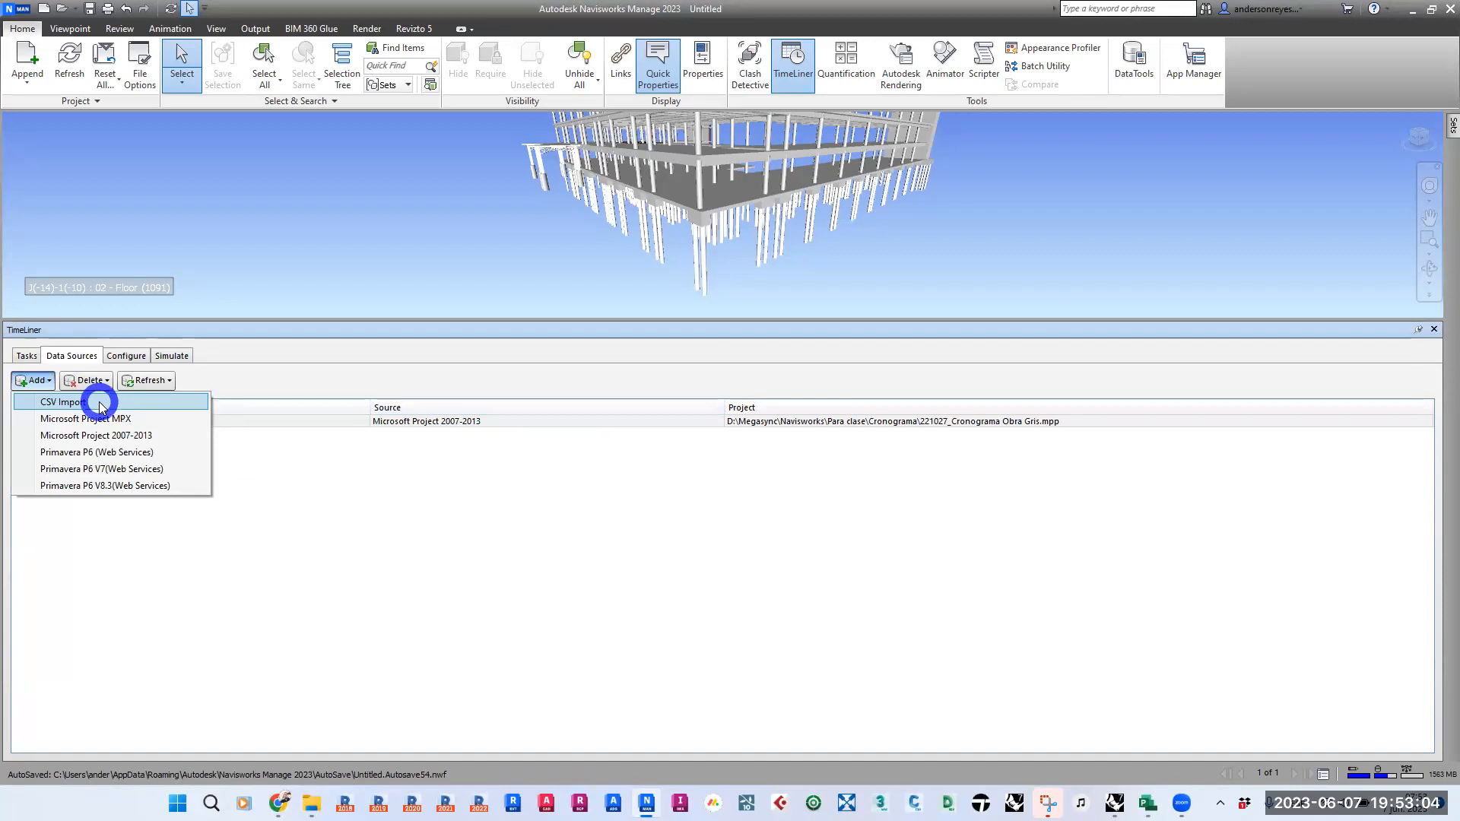
pyautogui.click(101, 403)
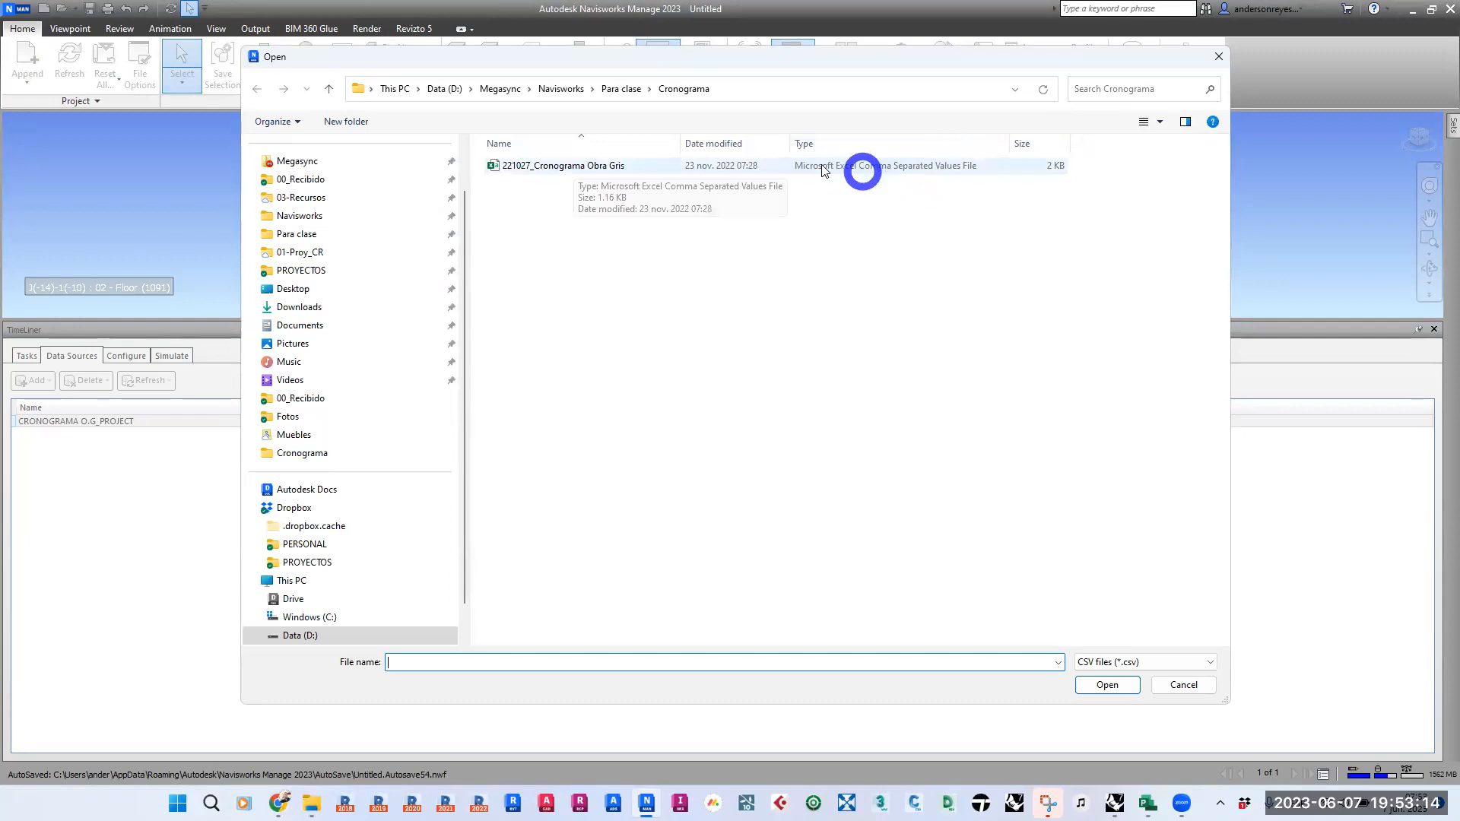
pyautogui.doubleClick(559, 166)
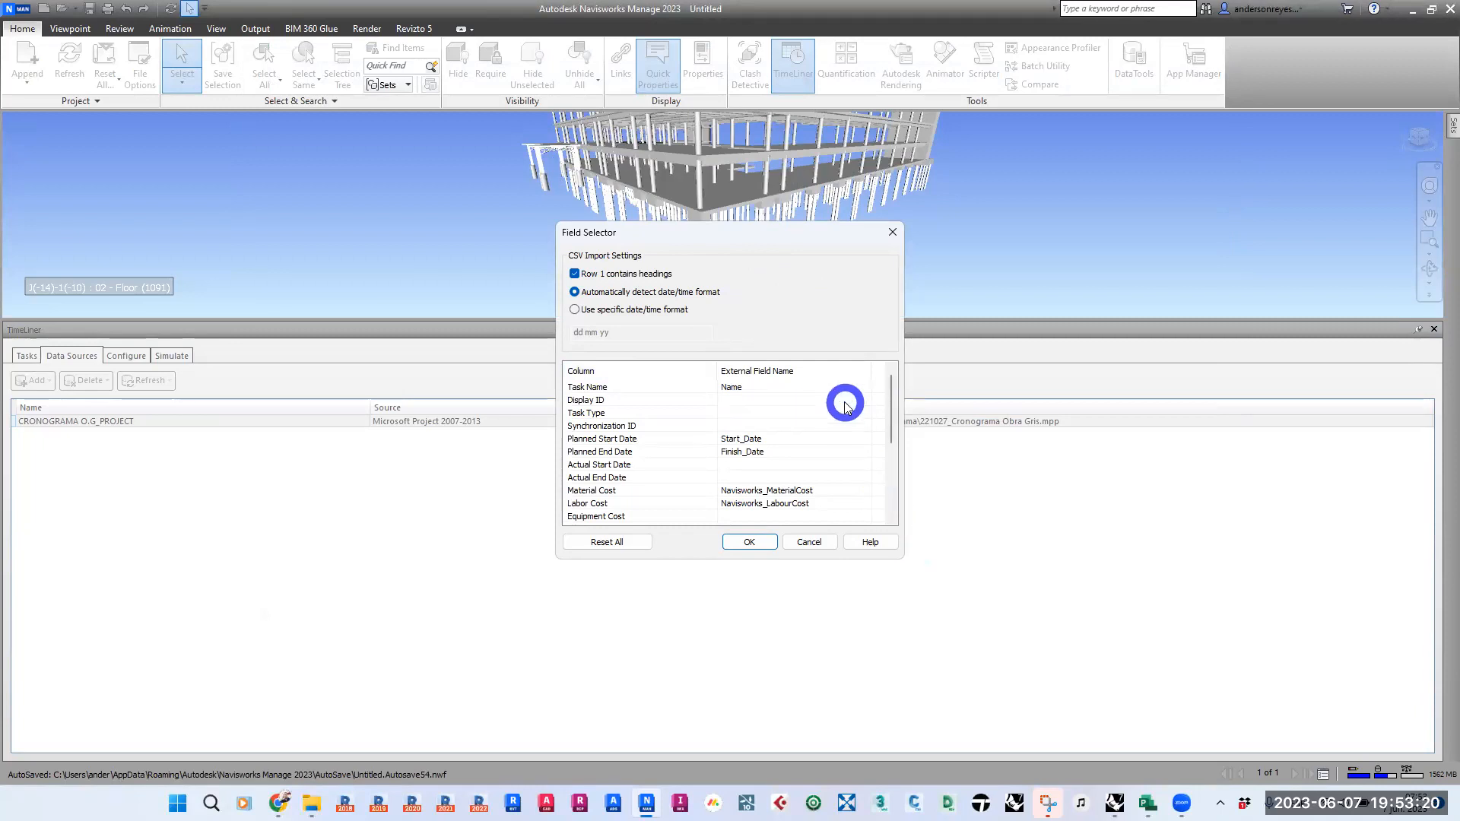
# - Review the external fields mapped to the planned start and end dates, material cost and labor cost of the CSV import
pyautogui.click(647, 439)
pyautogui.click(650, 451)
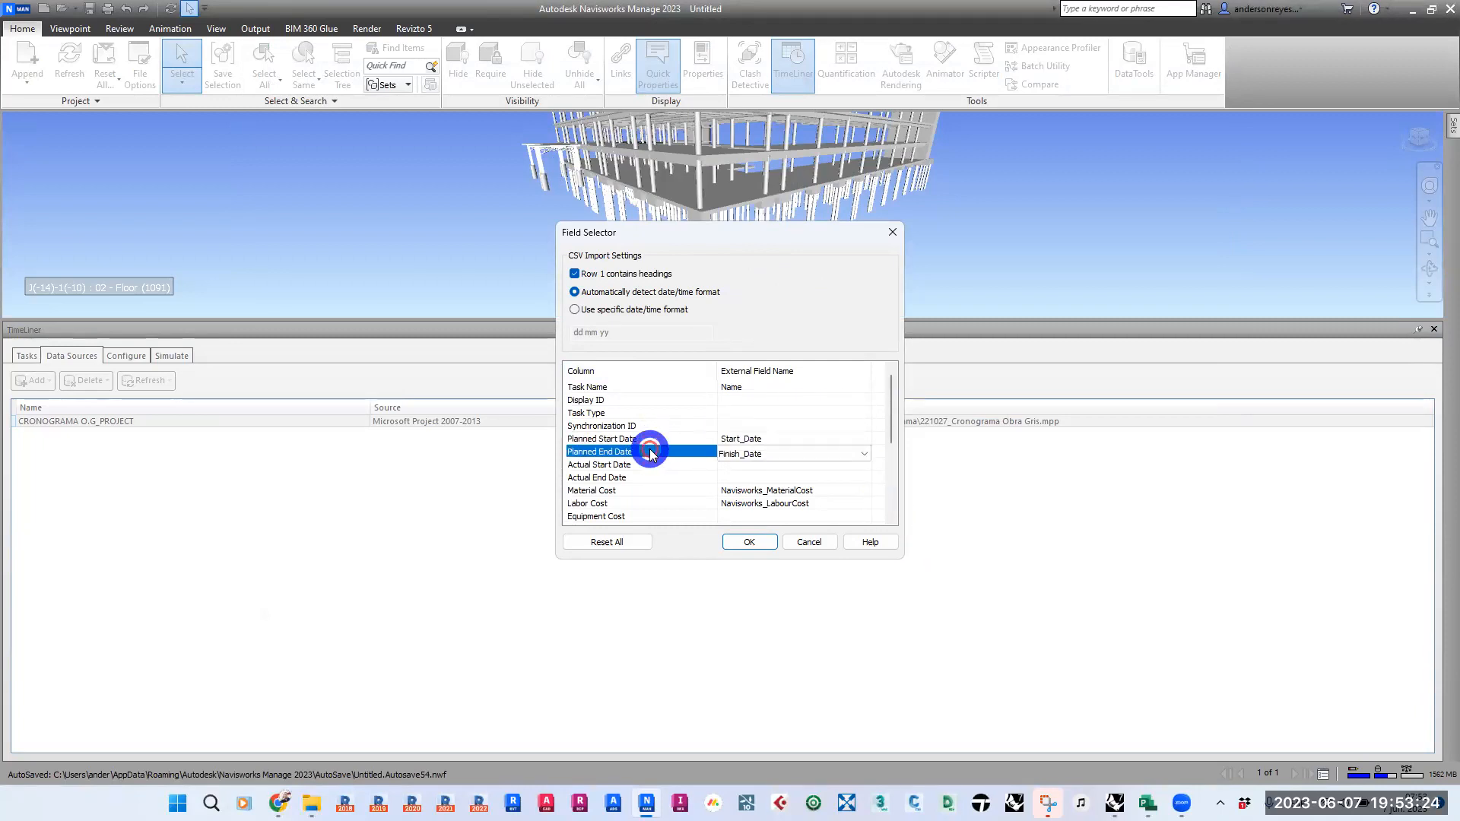
pyautogui.click(663, 492)
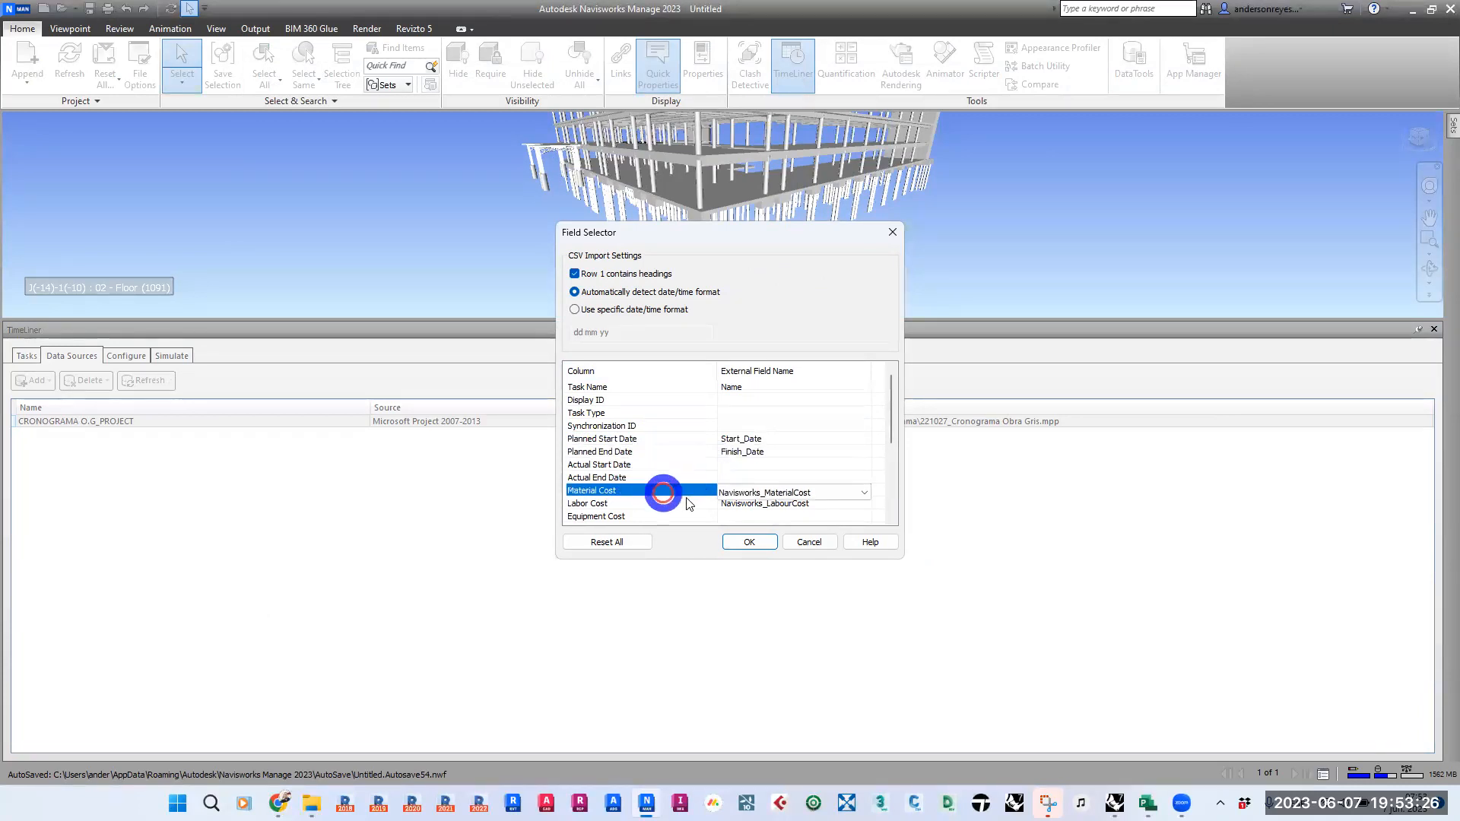
pyautogui.click(764, 502)
pyautogui.moveTo(890, 417)
pyautogui.mouseDown()
pyautogui.moveTo(884, 498)
pyautogui.moveTo(884, 392)
pyautogui.mouseUp()
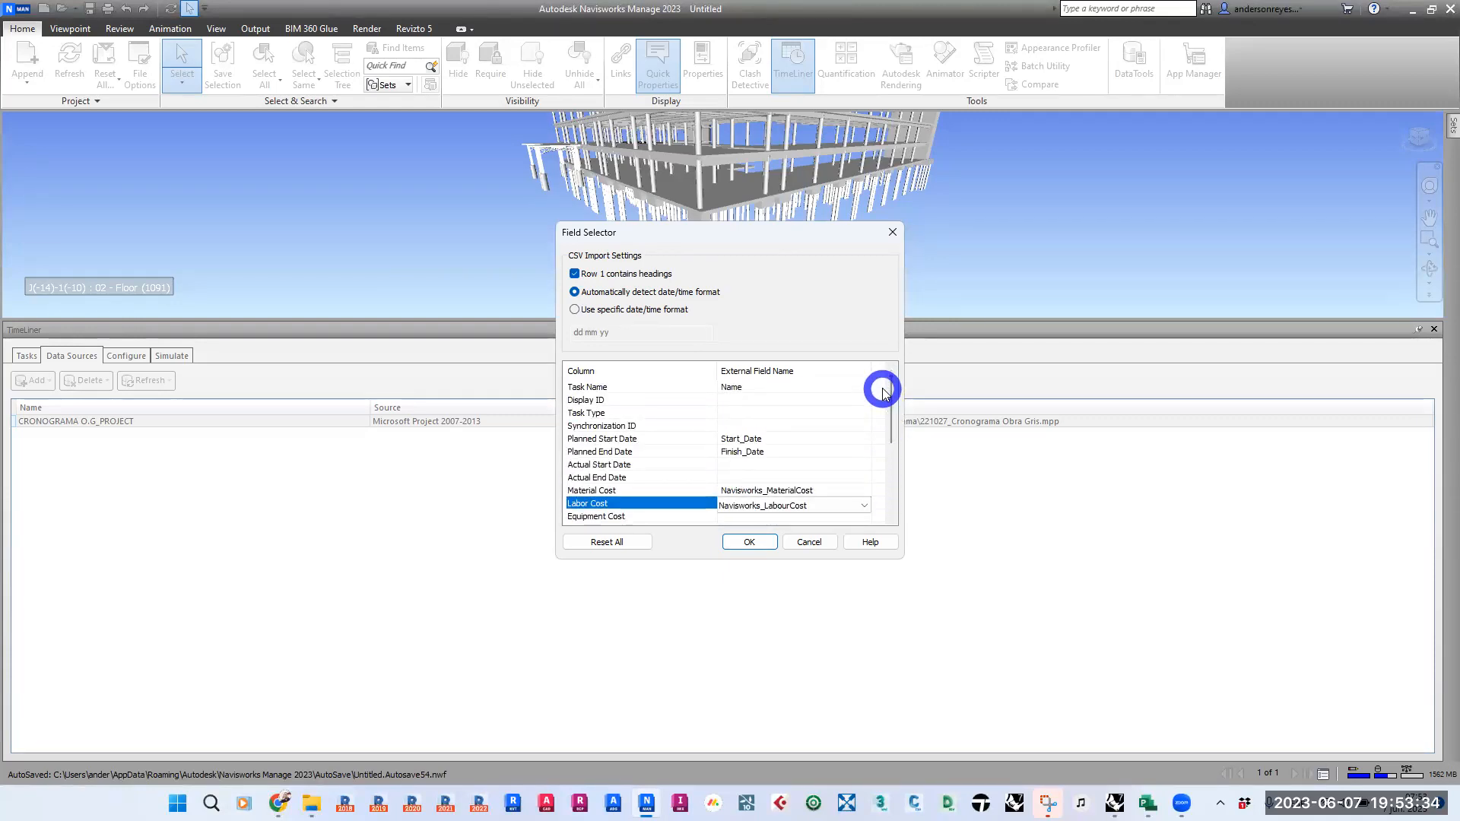
# - Map the Synchronization ID column to the ID external field and accept the CSV import settings
pyautogui.click(749, 542)
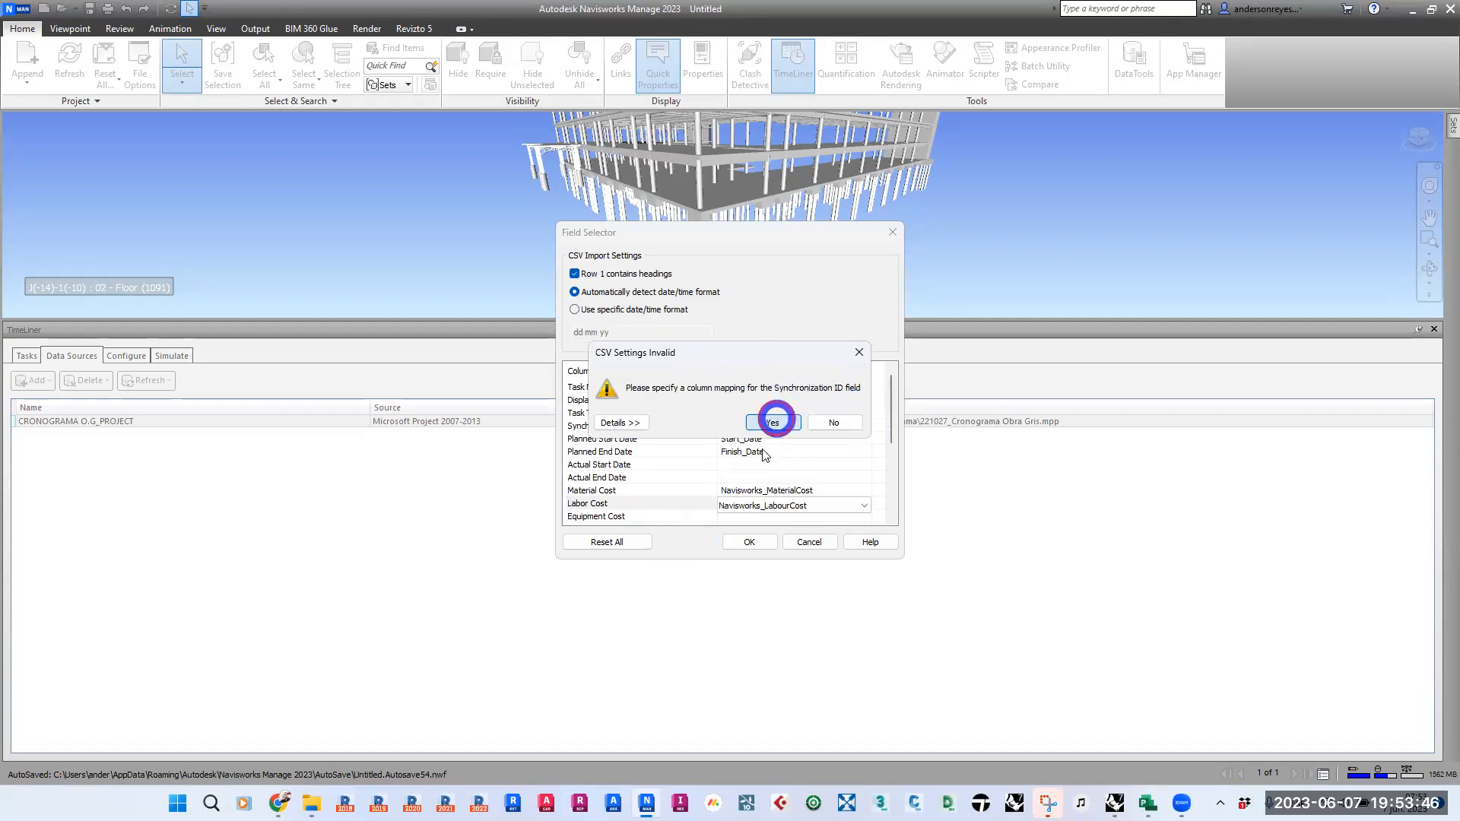
pyautogui.click(772, 423)
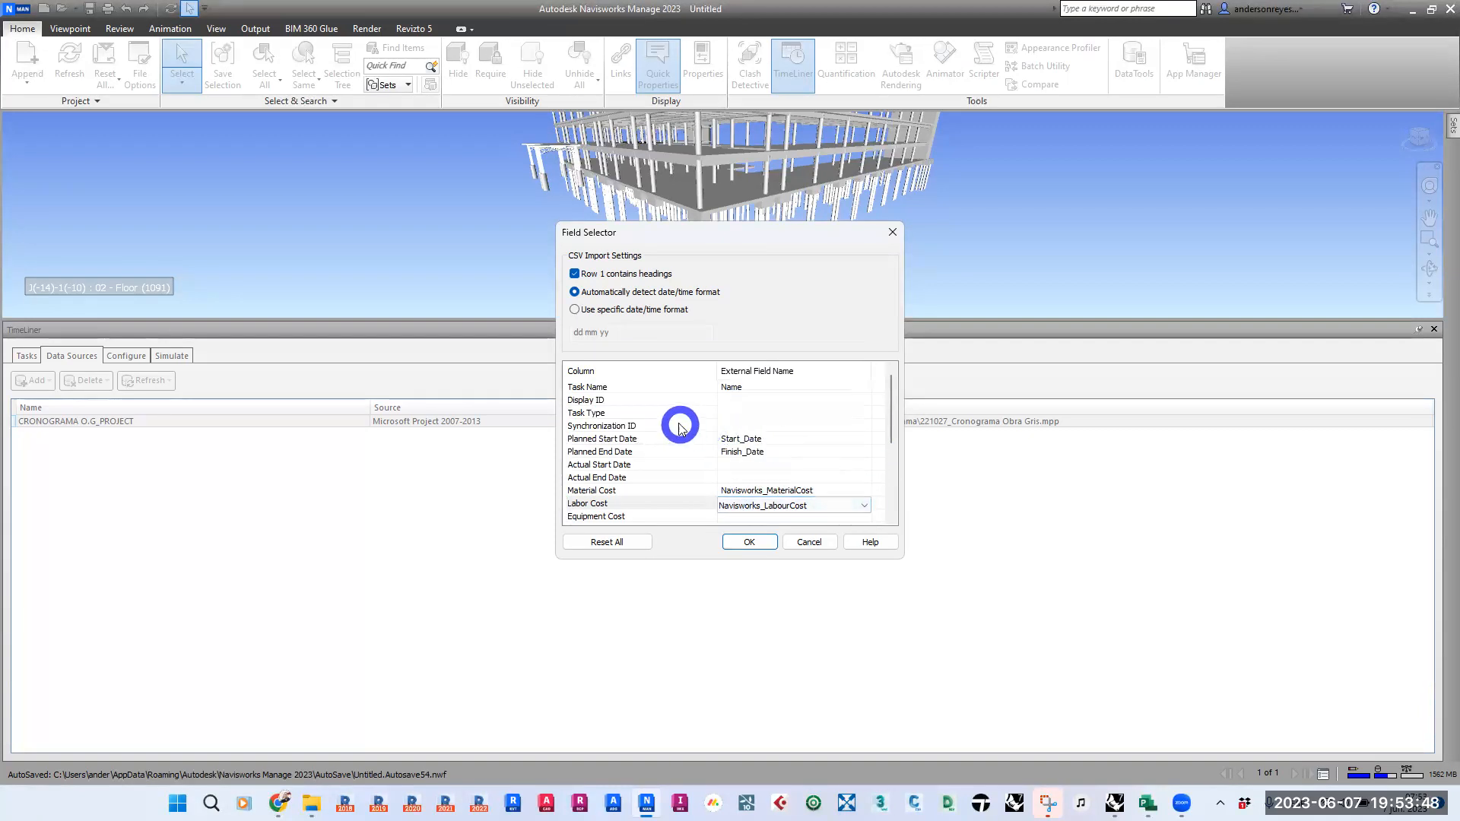
pyautogui.click(734, 426)
pyautogui.click(785, 431)
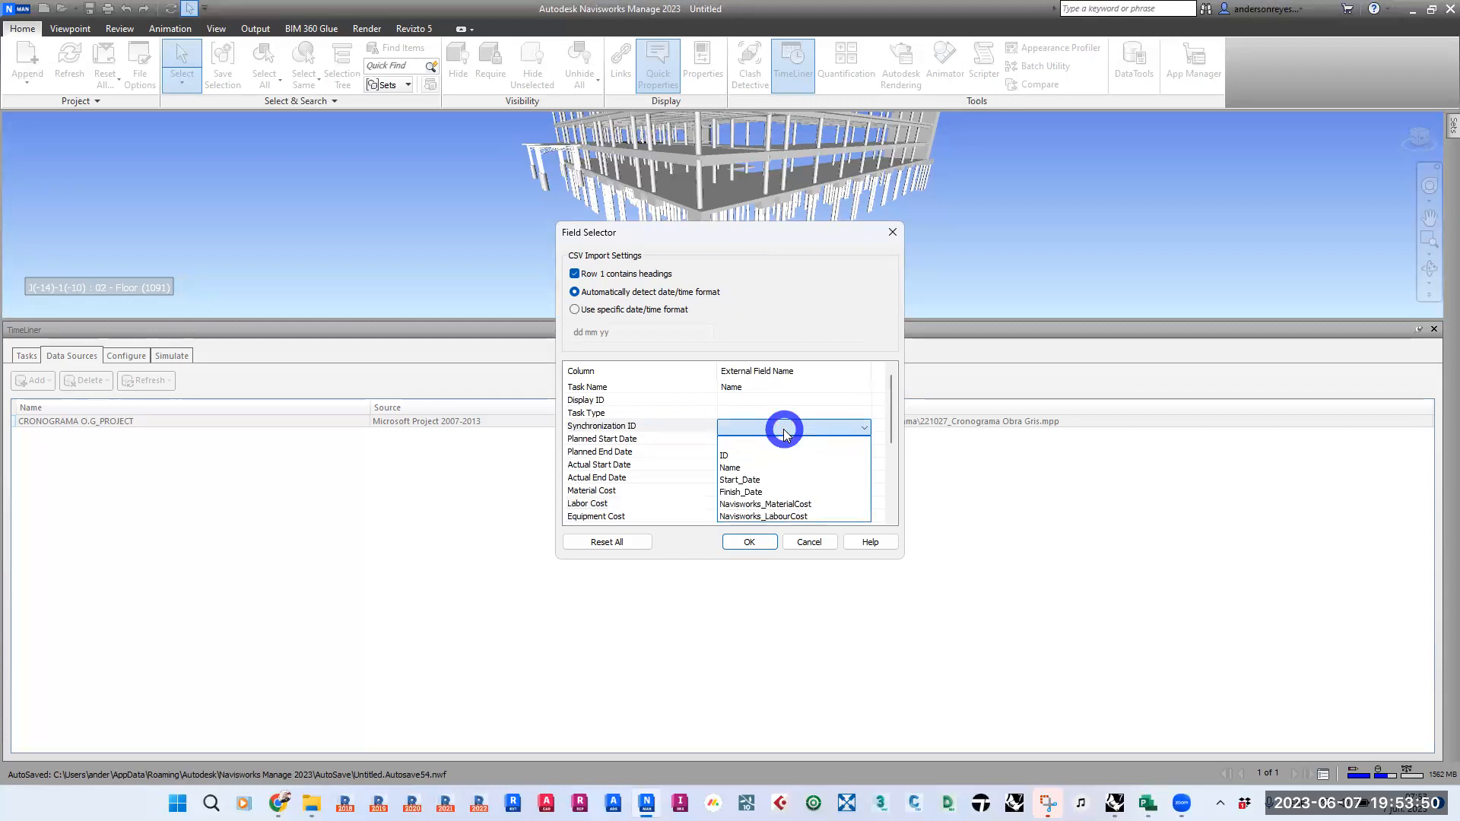
pyautogui.click(727, 455)
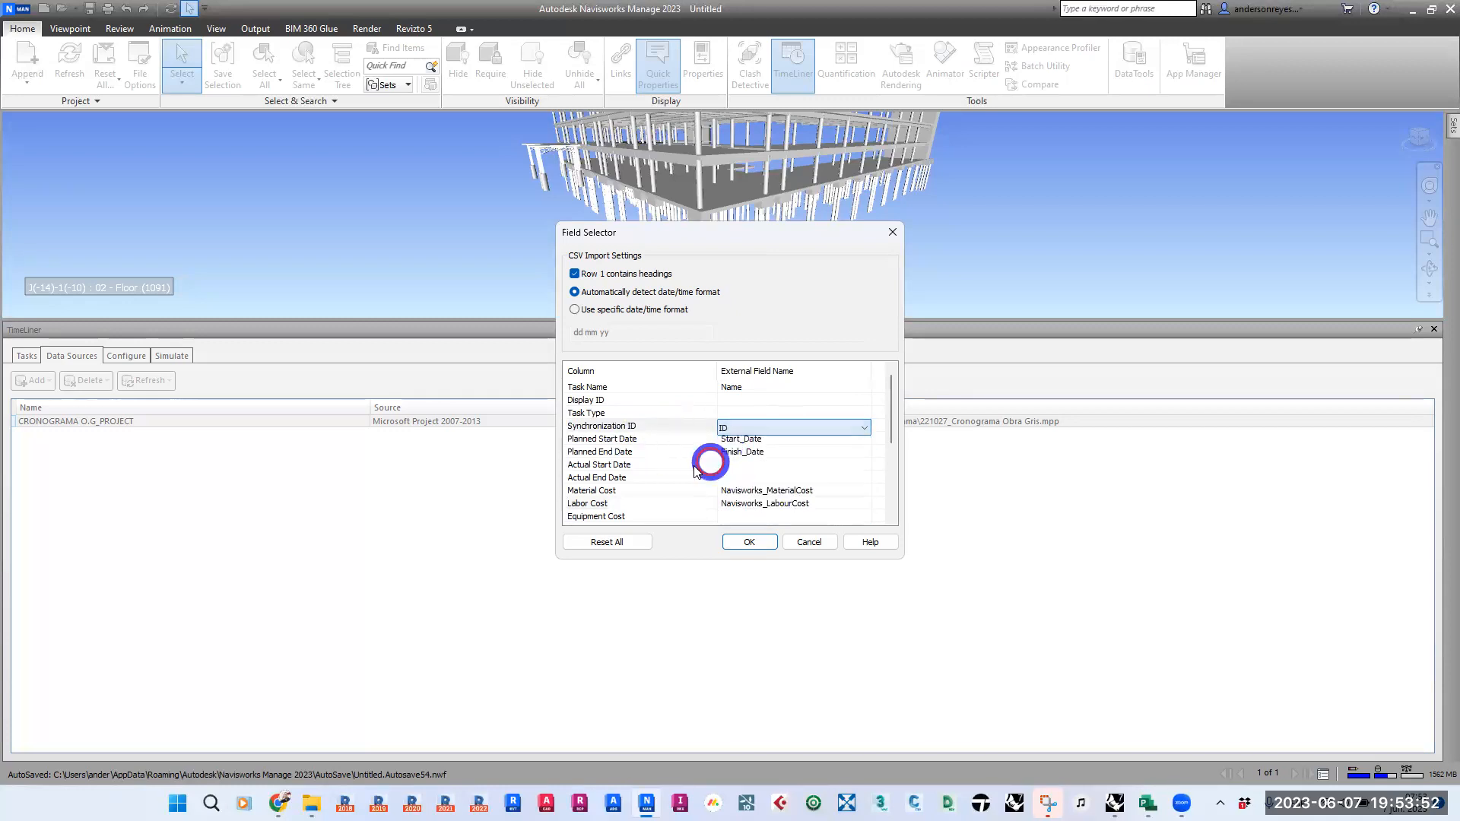
pyautogui.click(749, 542)
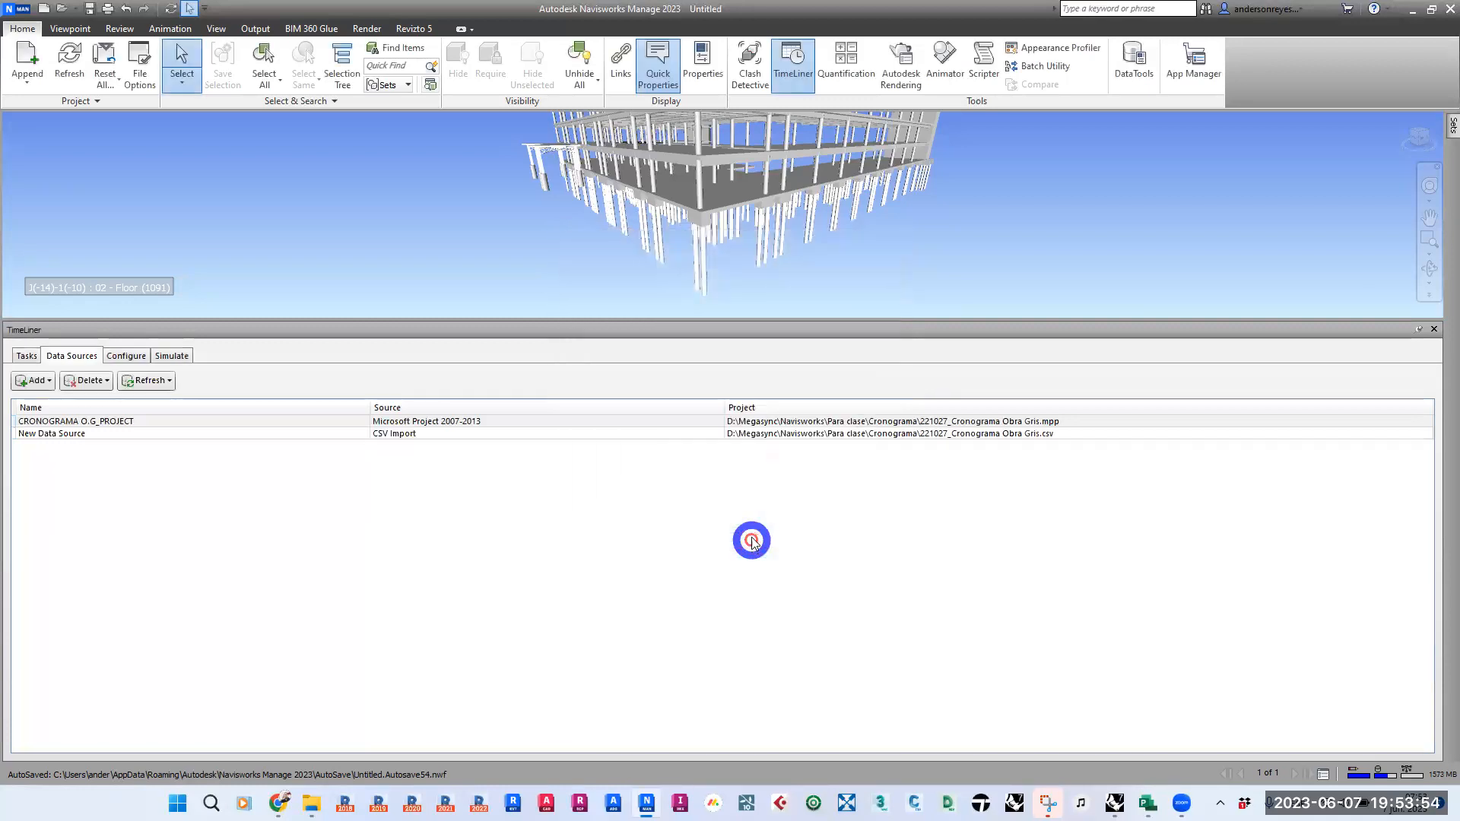
# - Rename the new CSV data source as CRONOGRAMA CSV
pyautogui.click(135, 438)
pyautogui.click(135, 437)
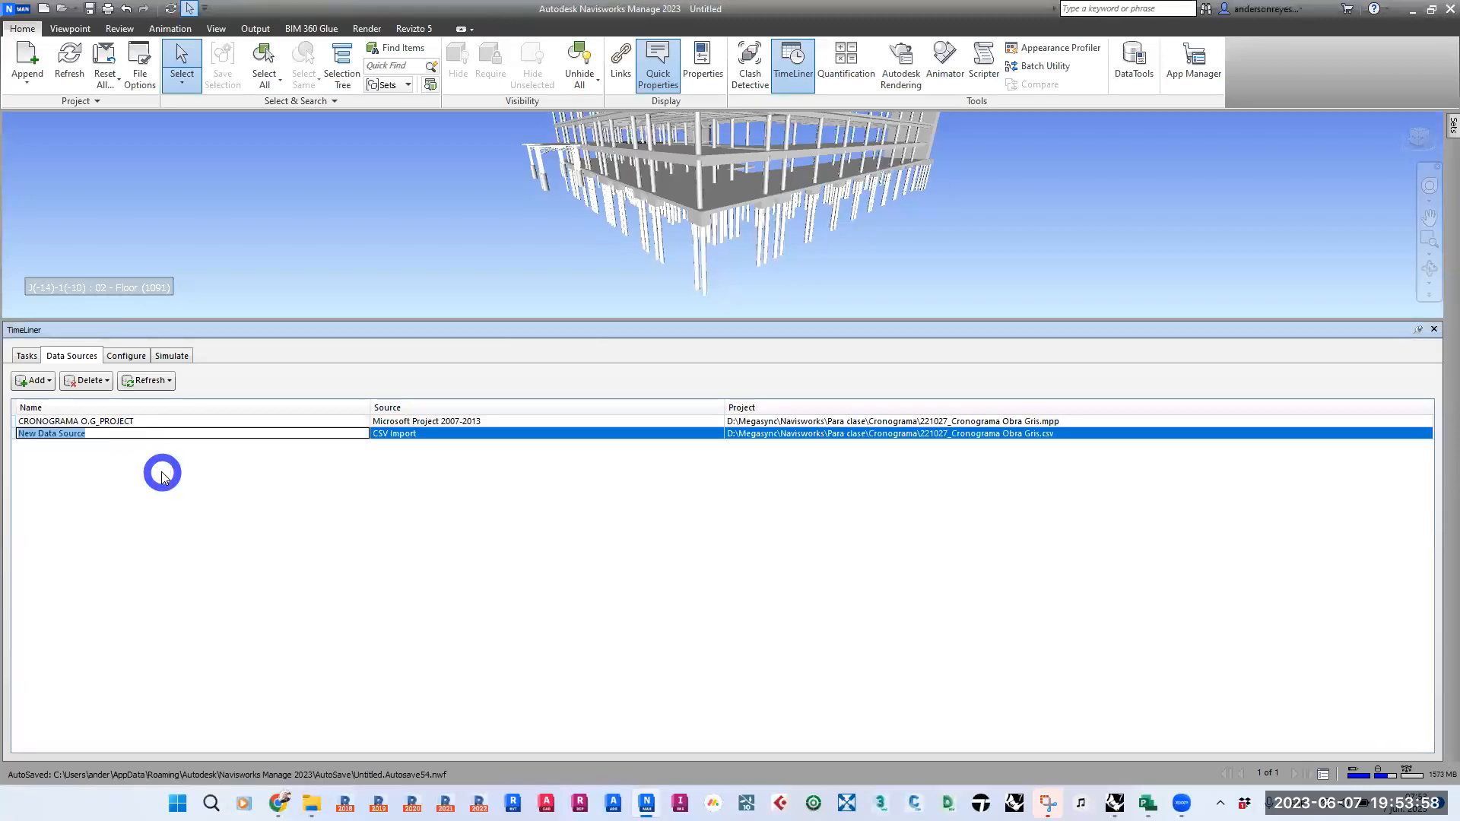
pyautogui.write('CRONOGRAMA CSV')
pyautogui.press('Return')
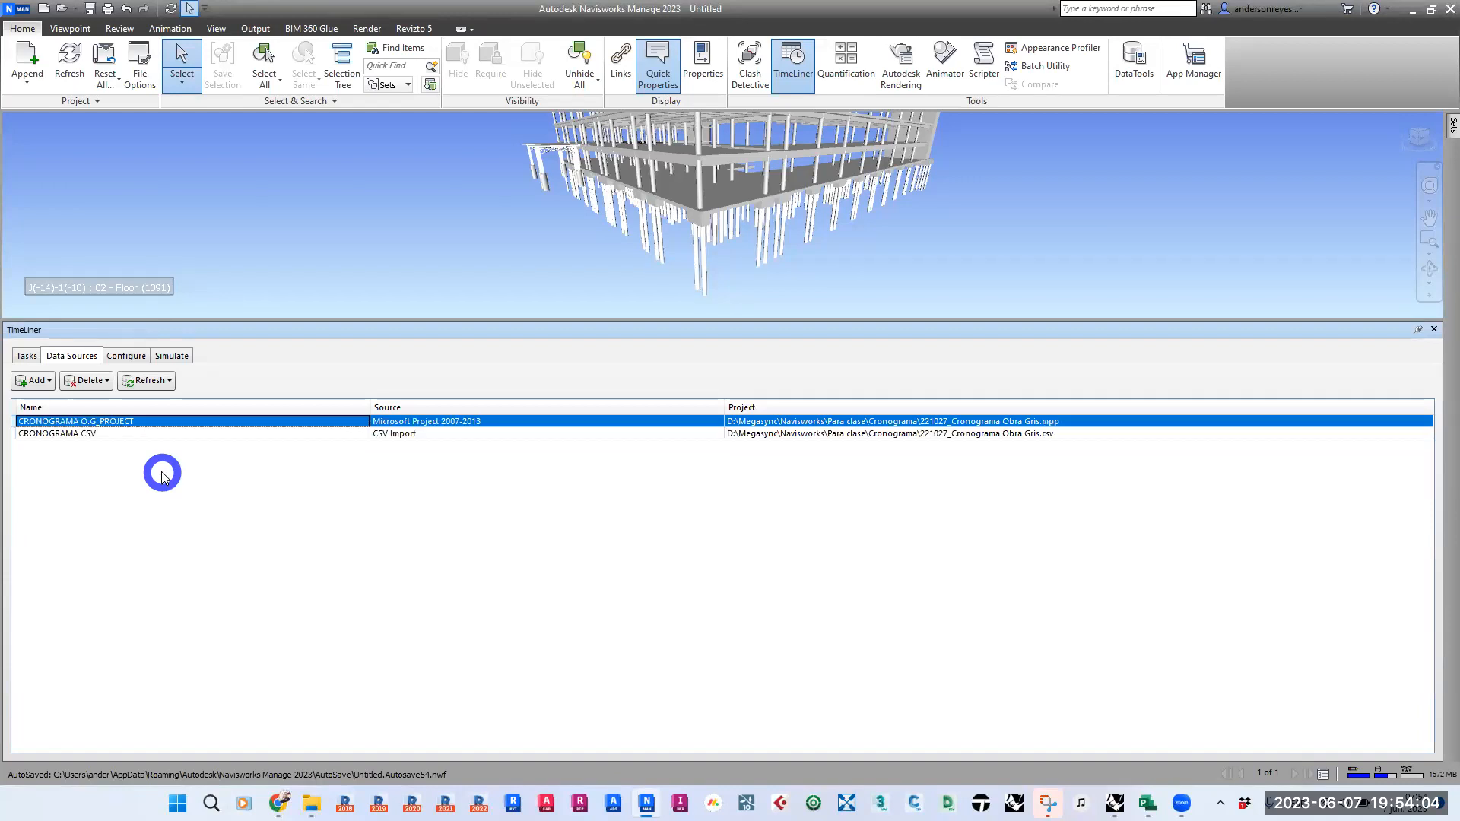
# - Rebuild the task hierarchy from the CRONOGRAMA CSV data source and show the resulting task list
pyautogui.click(82, 433)
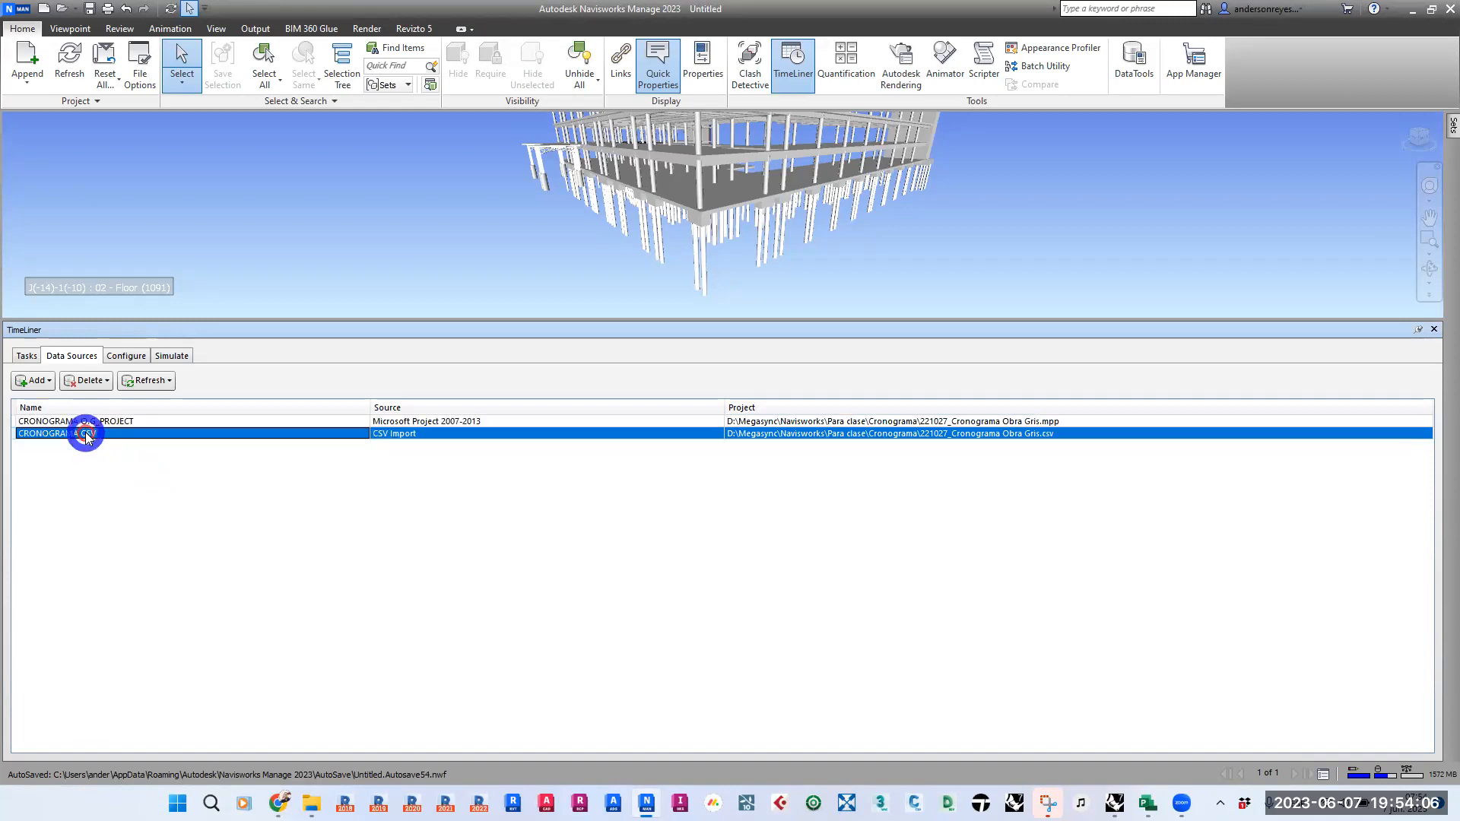
pyautogui.rightClick(85, 433)
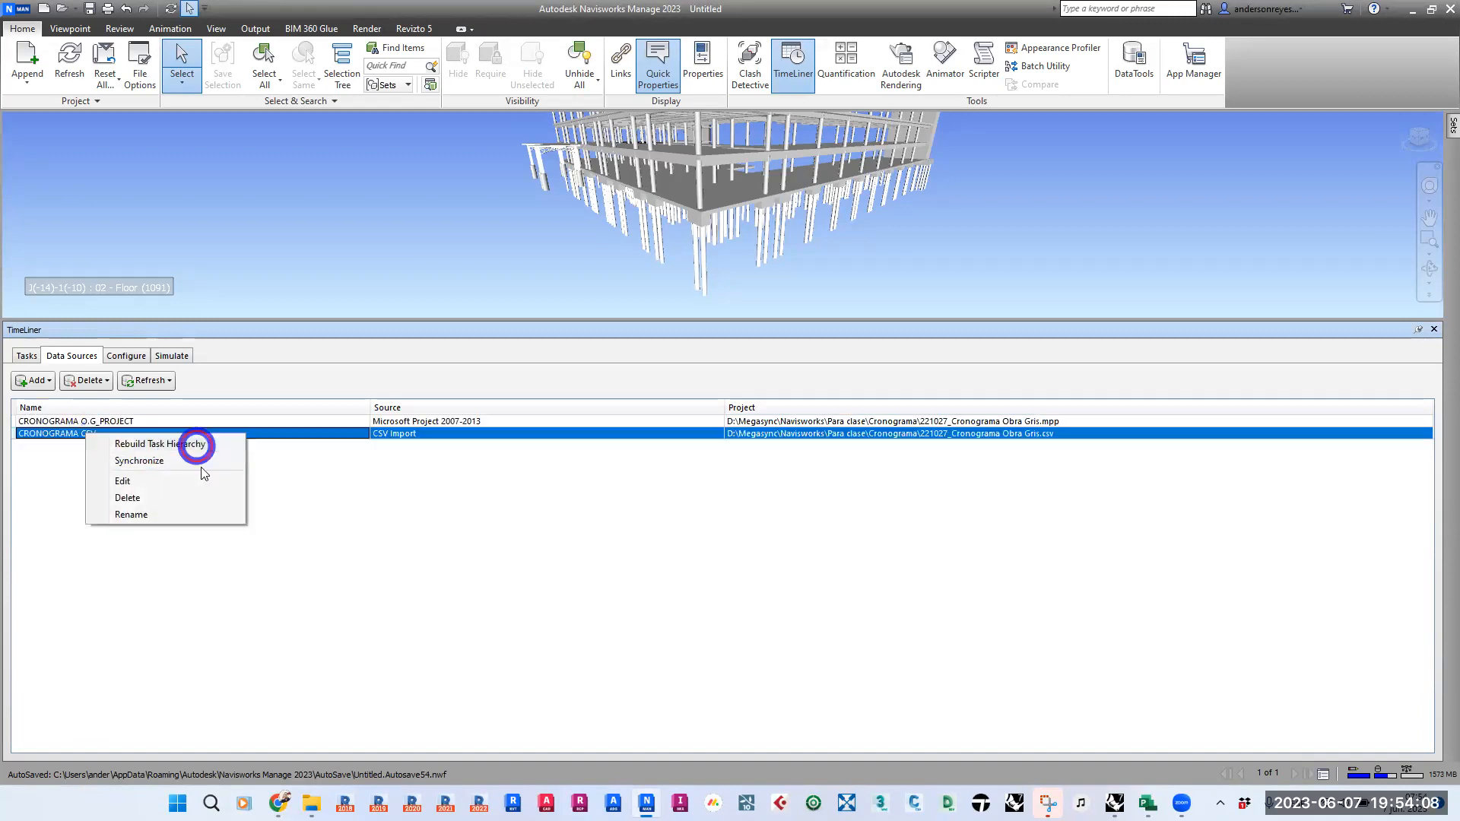
pyautogui.click(195, 444)
pyautogui.click(26, 356)
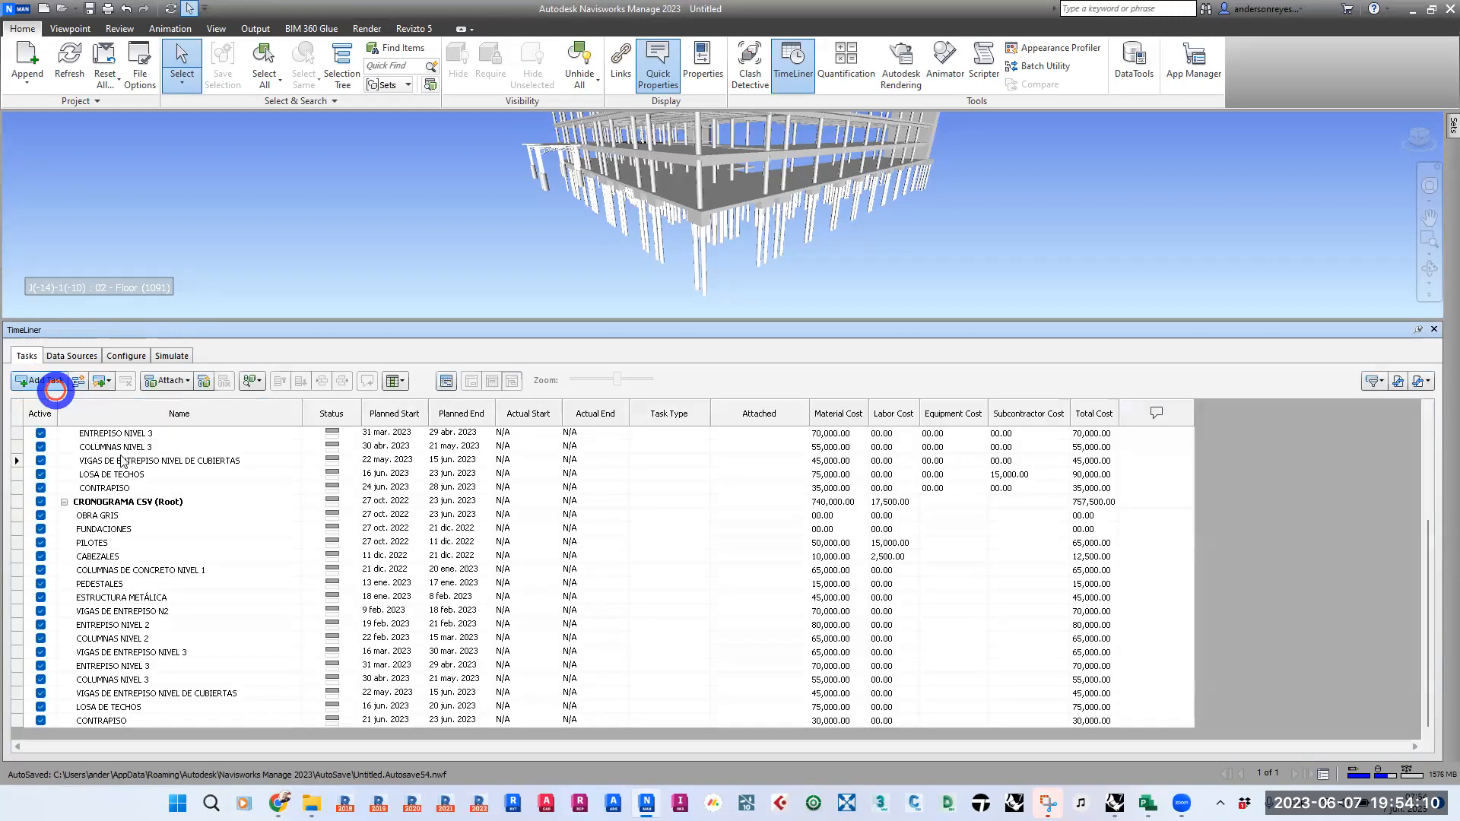
# - Compare the CSV and Project task lists, then delete the CRONOGRAMA CSV root task with its subtasks
pyautogui.click(194, 501)
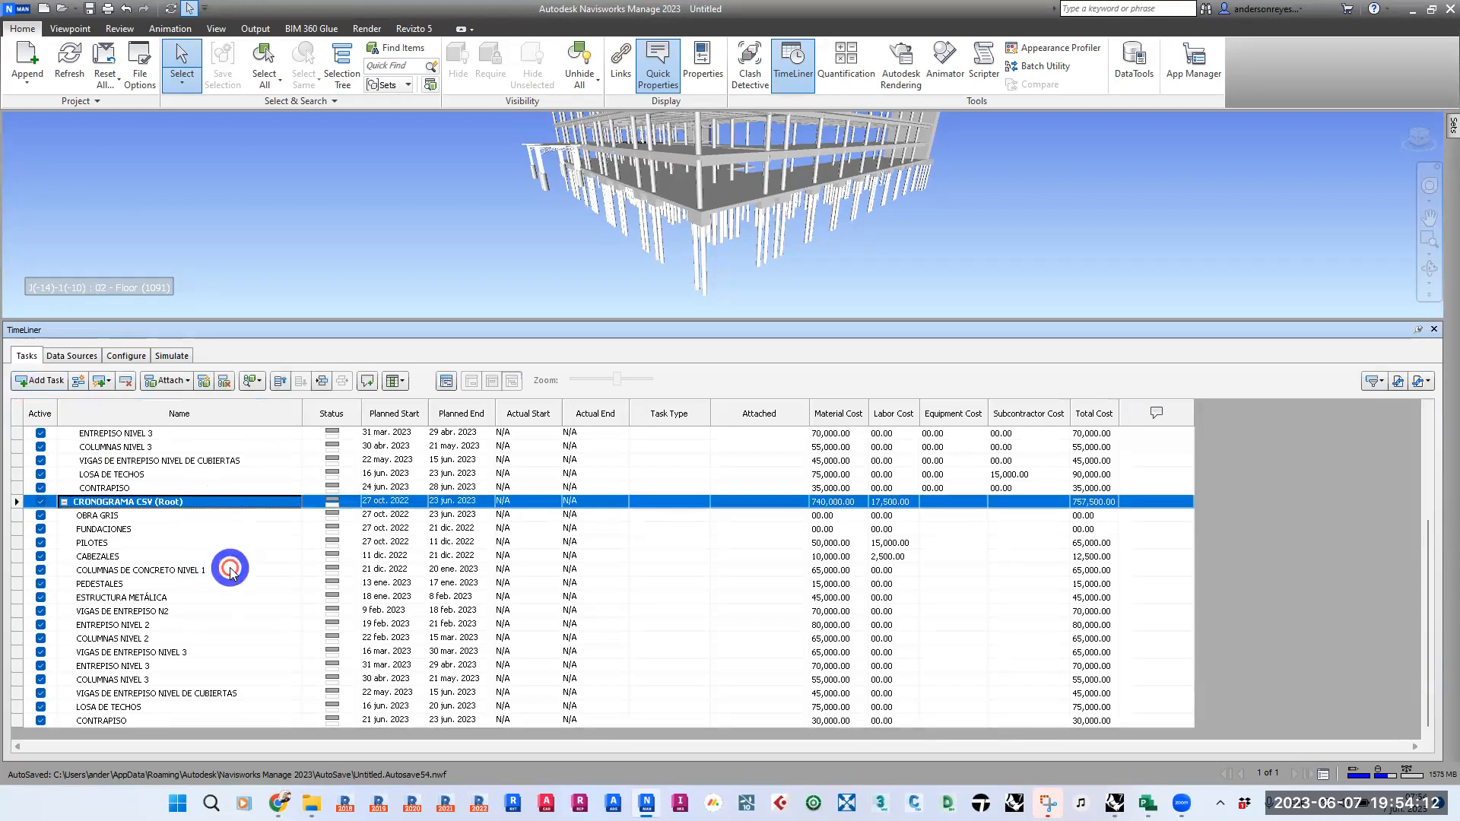
pyautogui.scroll(4, 221, 555)
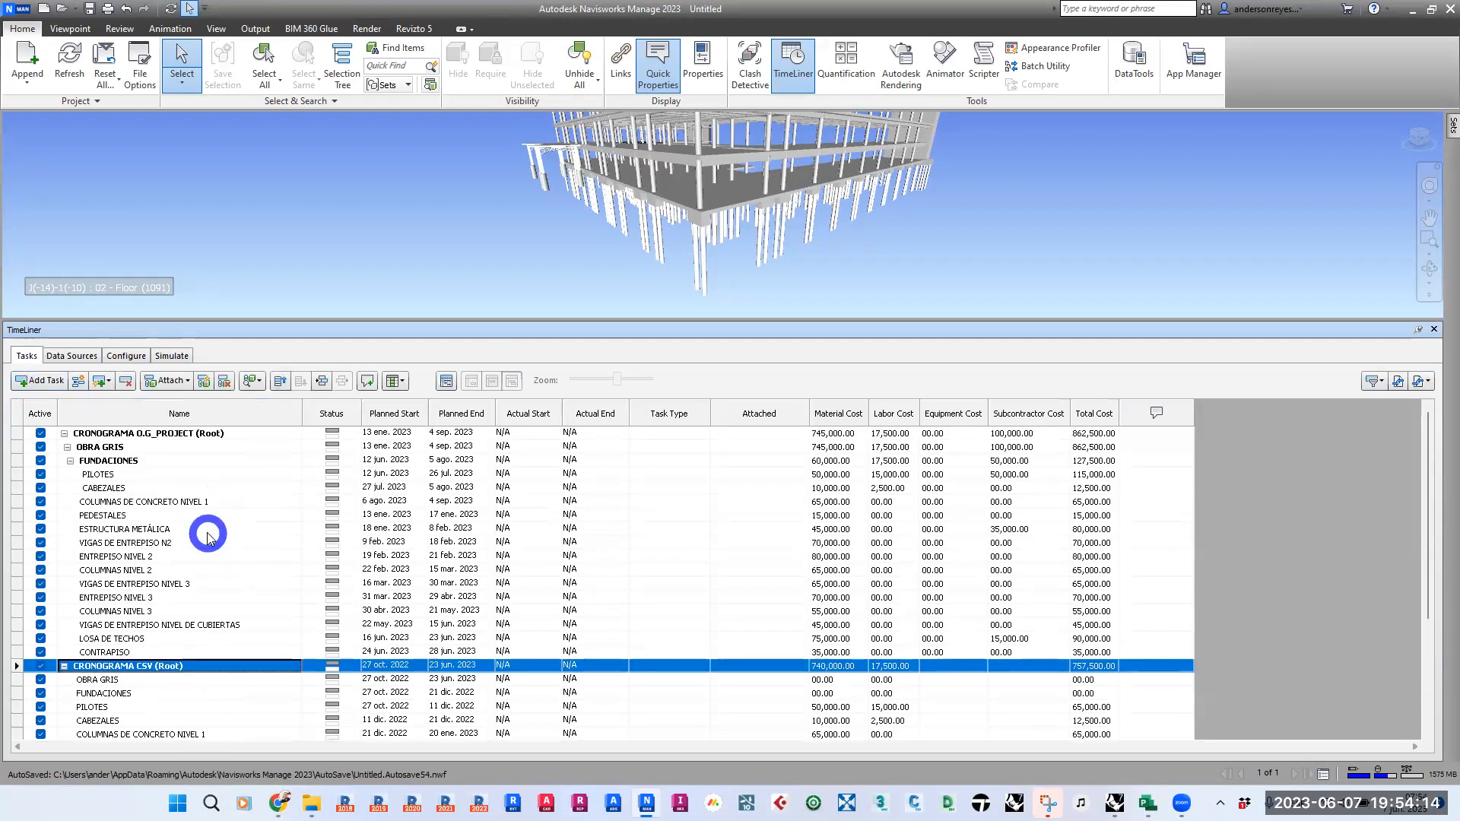
pyautogui.scroll(-4, 208, 537)
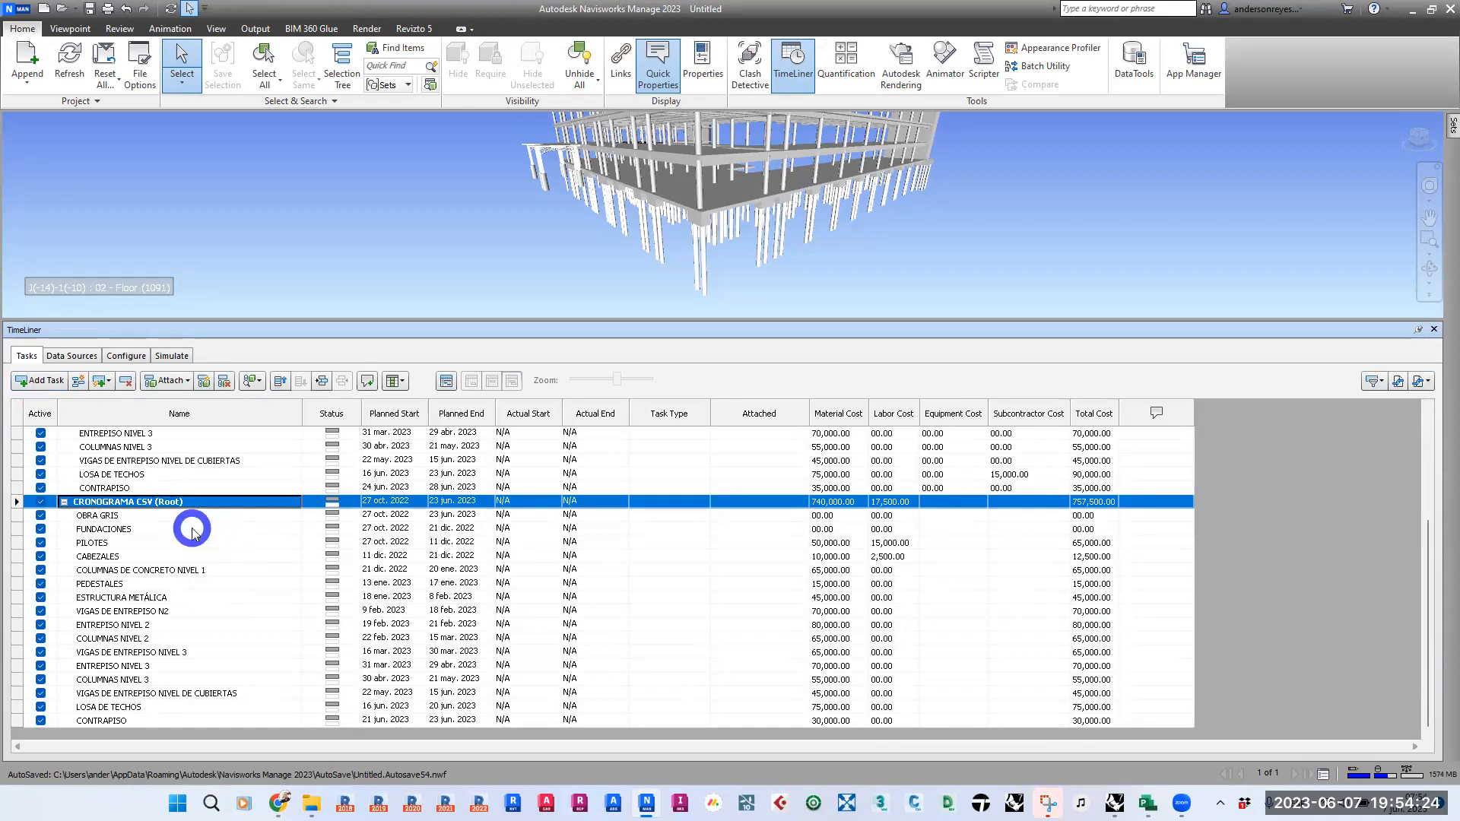
pyautogui.scroll(4, 199, 525)
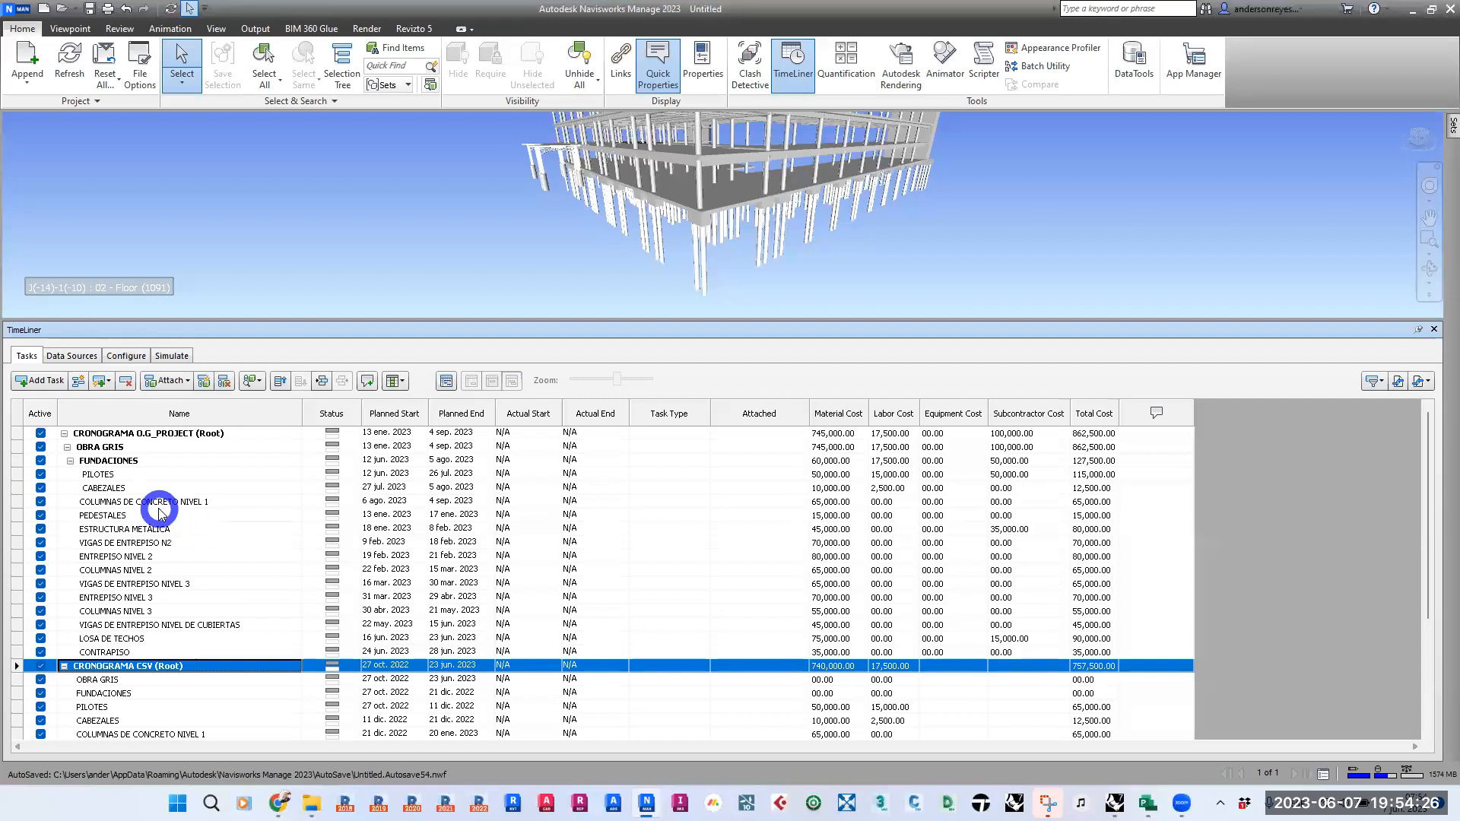
pyautogui.scroll(-4, 160, 505)
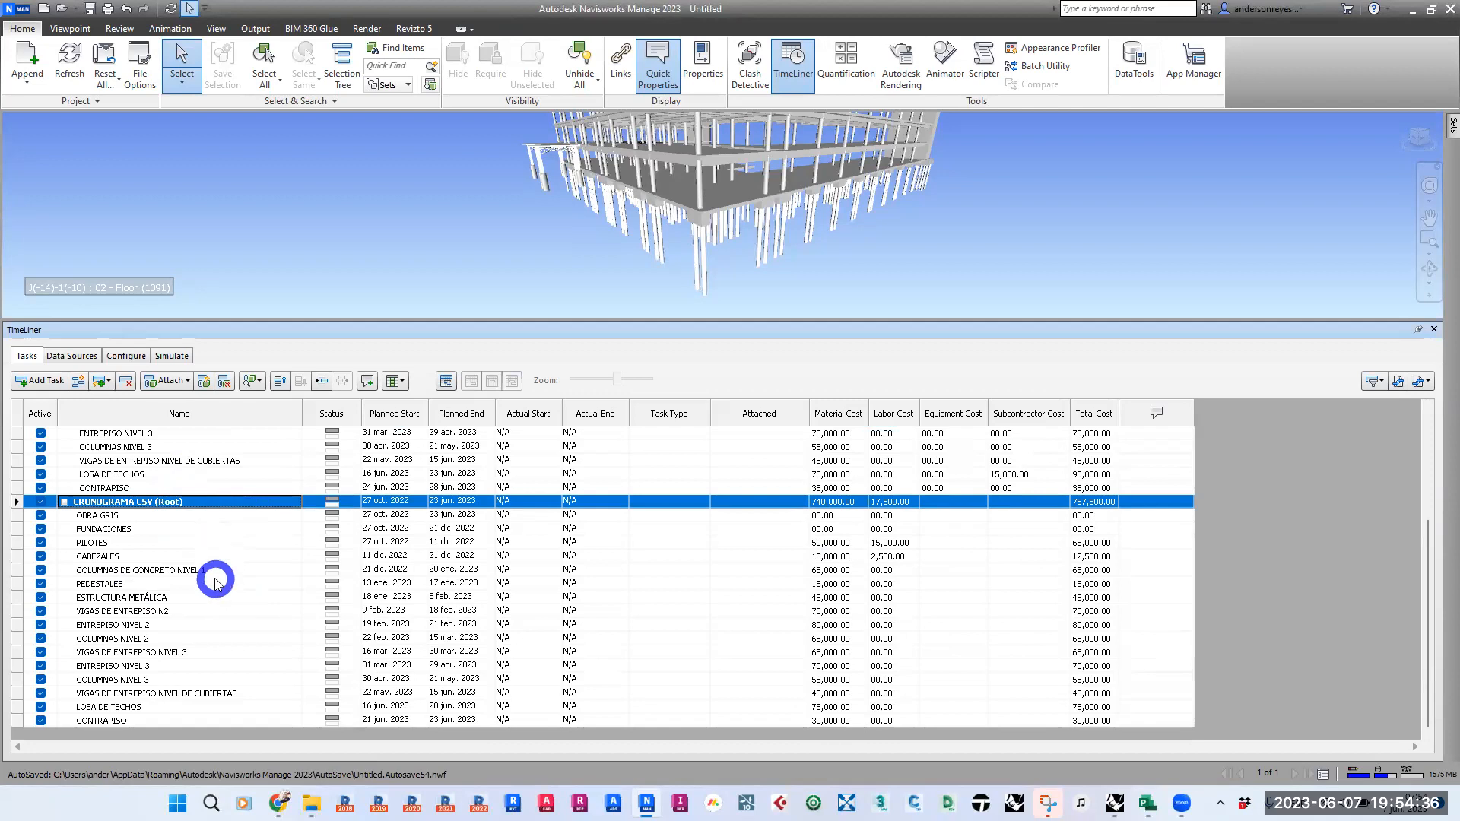
pyautogui.scroll(4, 216, 583)
pyautogui.scroll(-4, 216, 582)
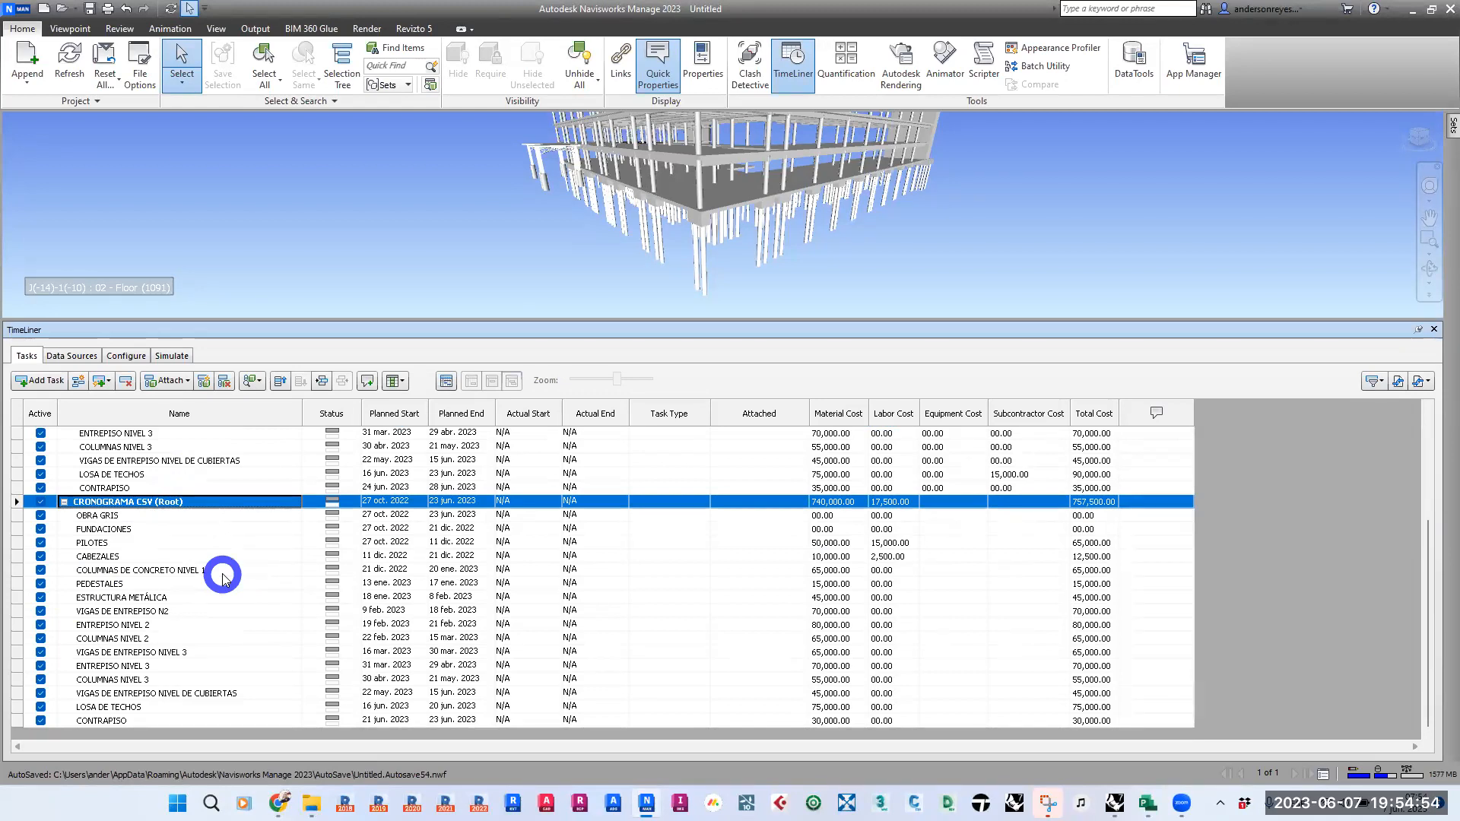
pyautogui.click(126, 383)
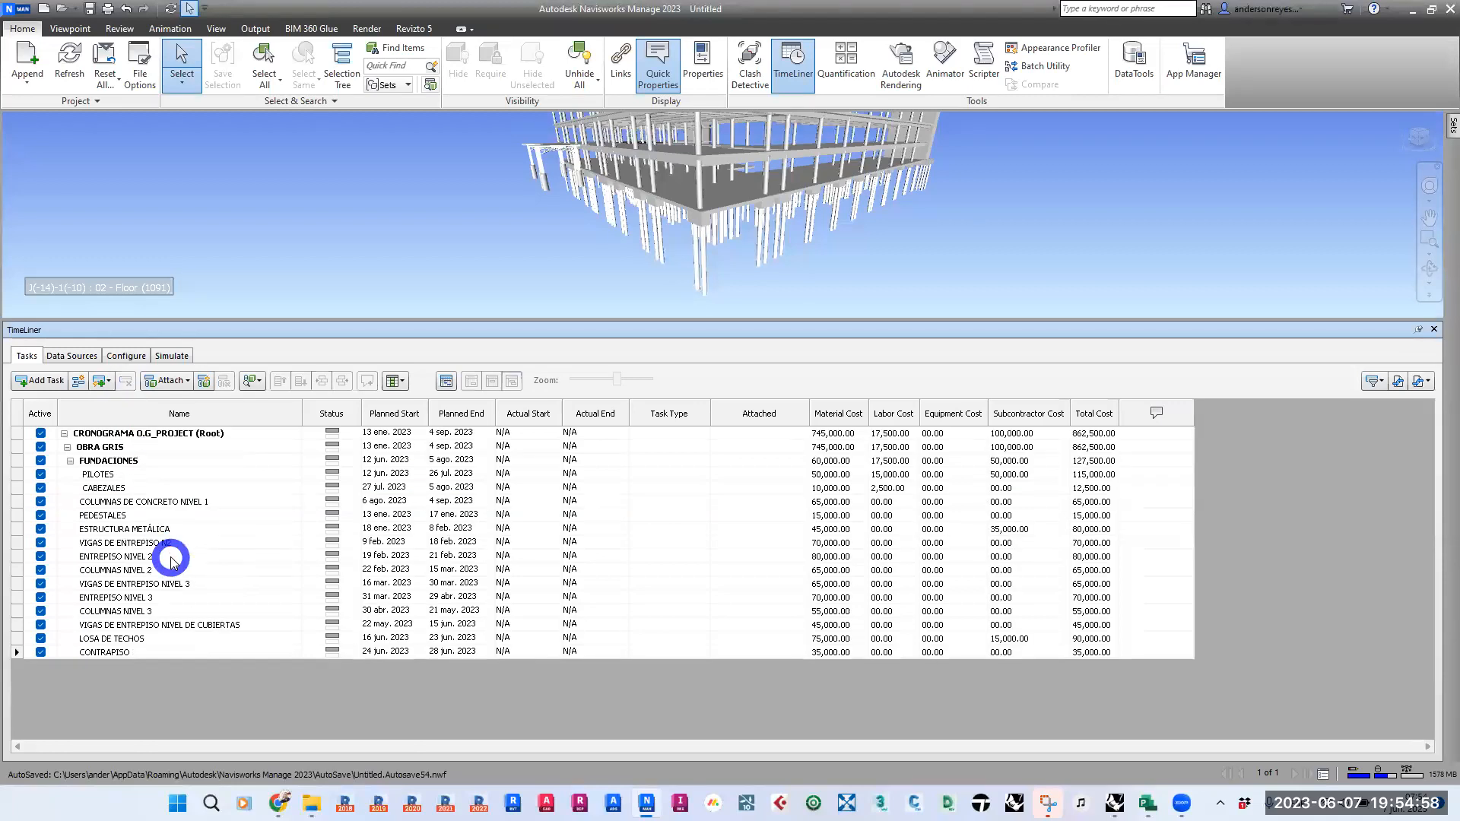
pyautogui.click(172, 558)
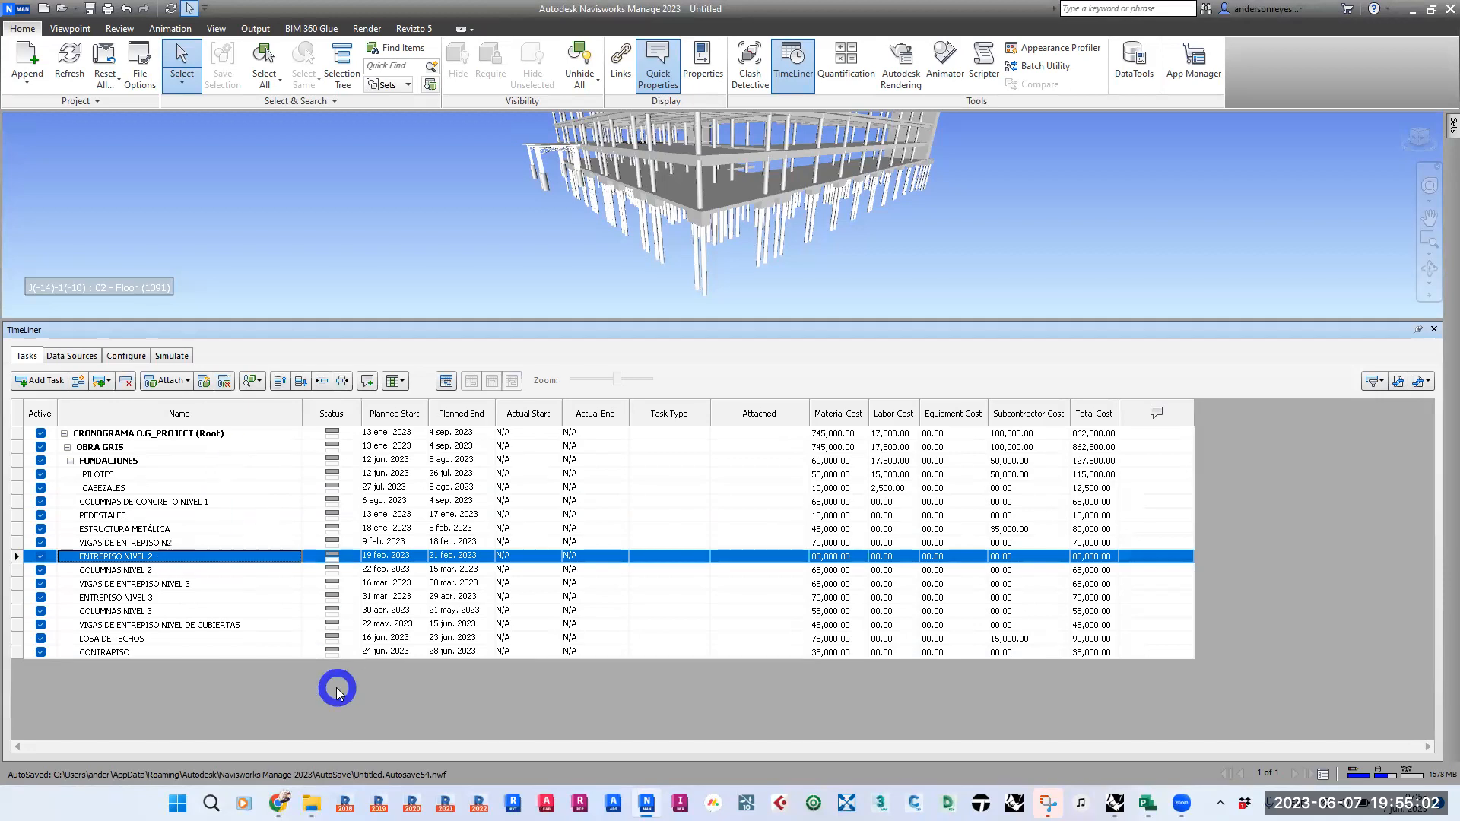
# - Save the model as 4D-GRUPO 2 in the Navisworks folder, replacing the existing file
pyautogui.click(437, 212)
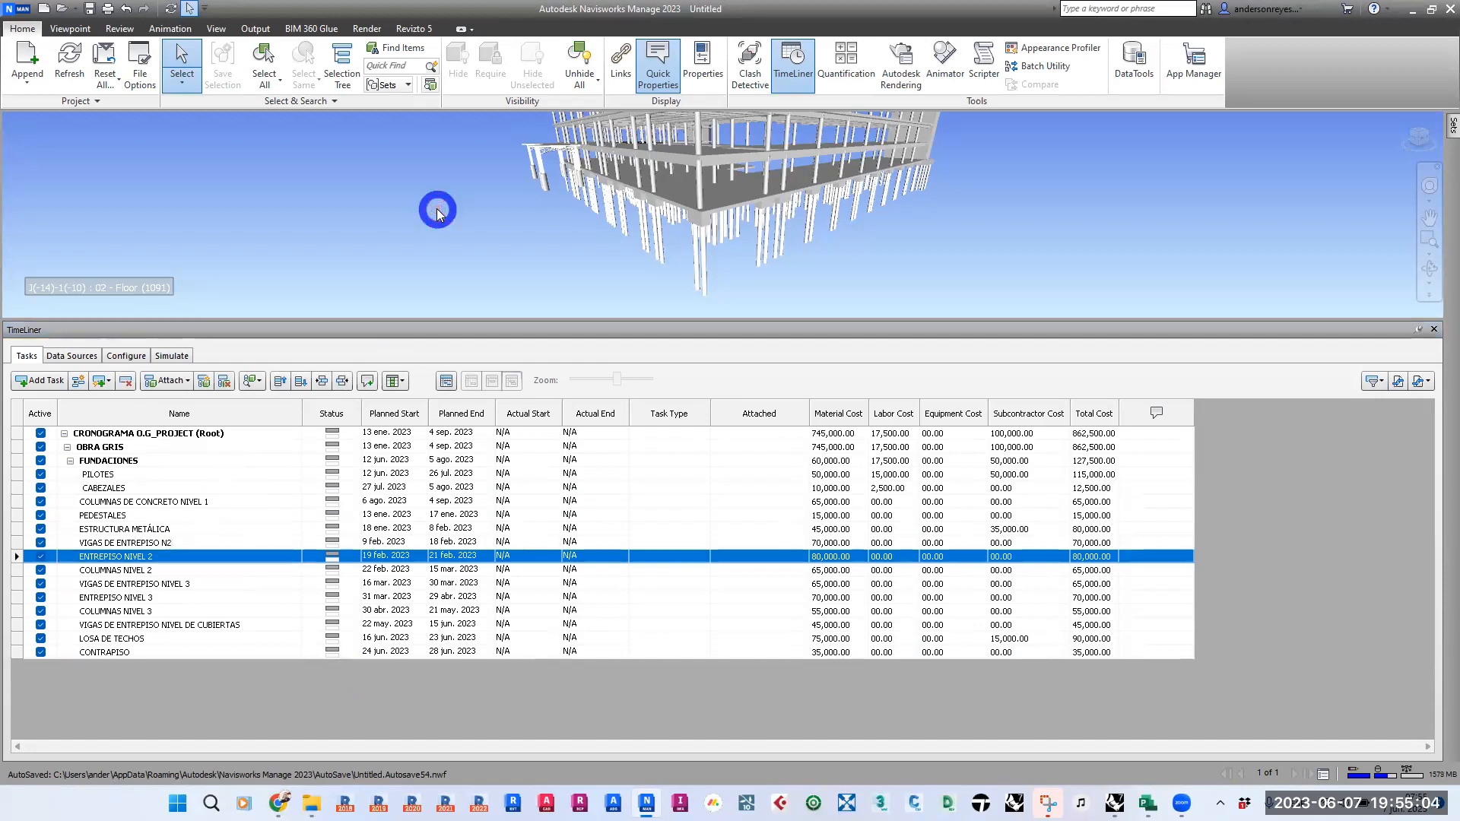
pyautogui.hotkey('ctrl', 's')
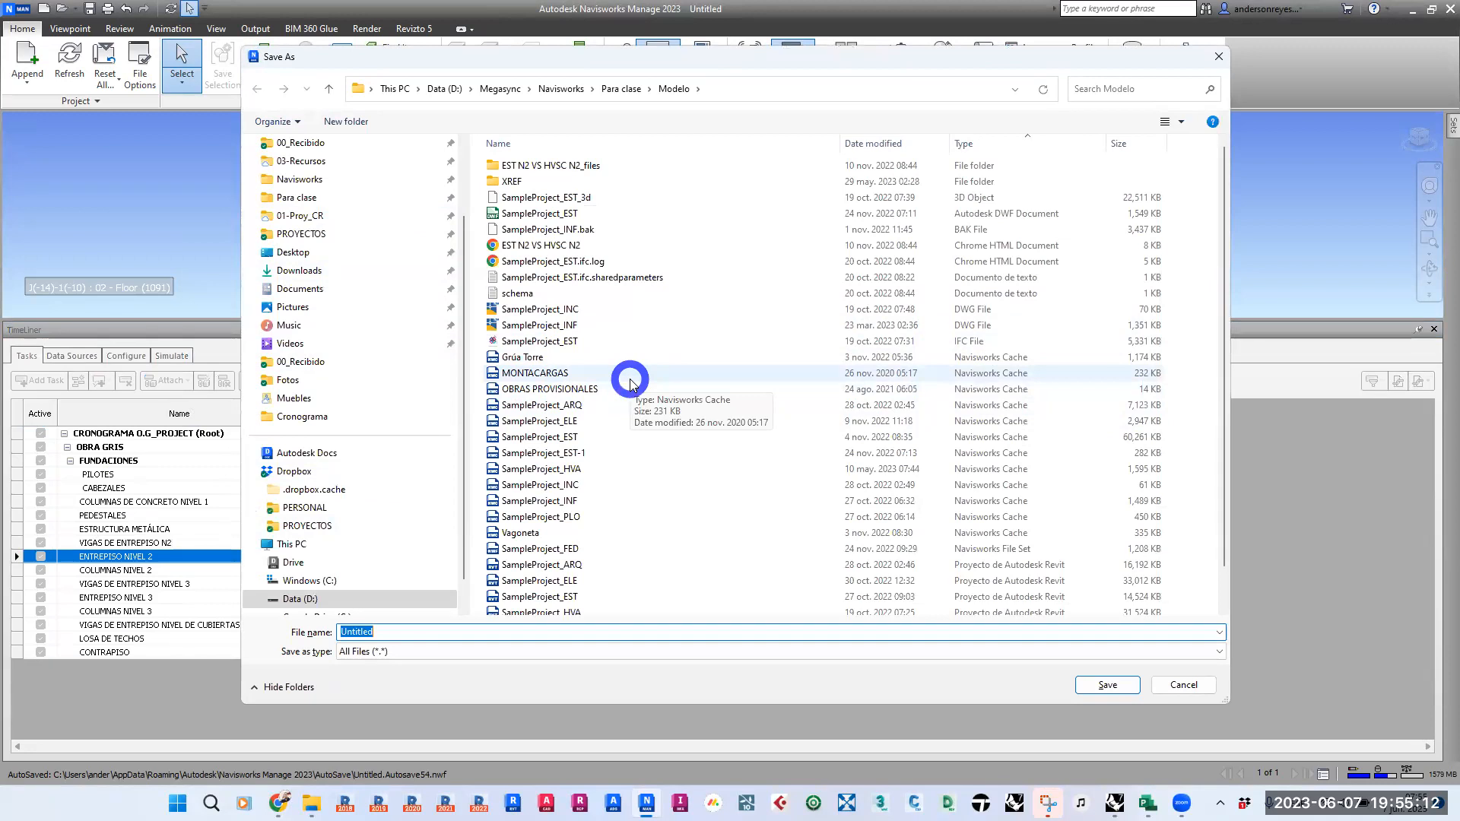
pyautogui.click(614, 90)
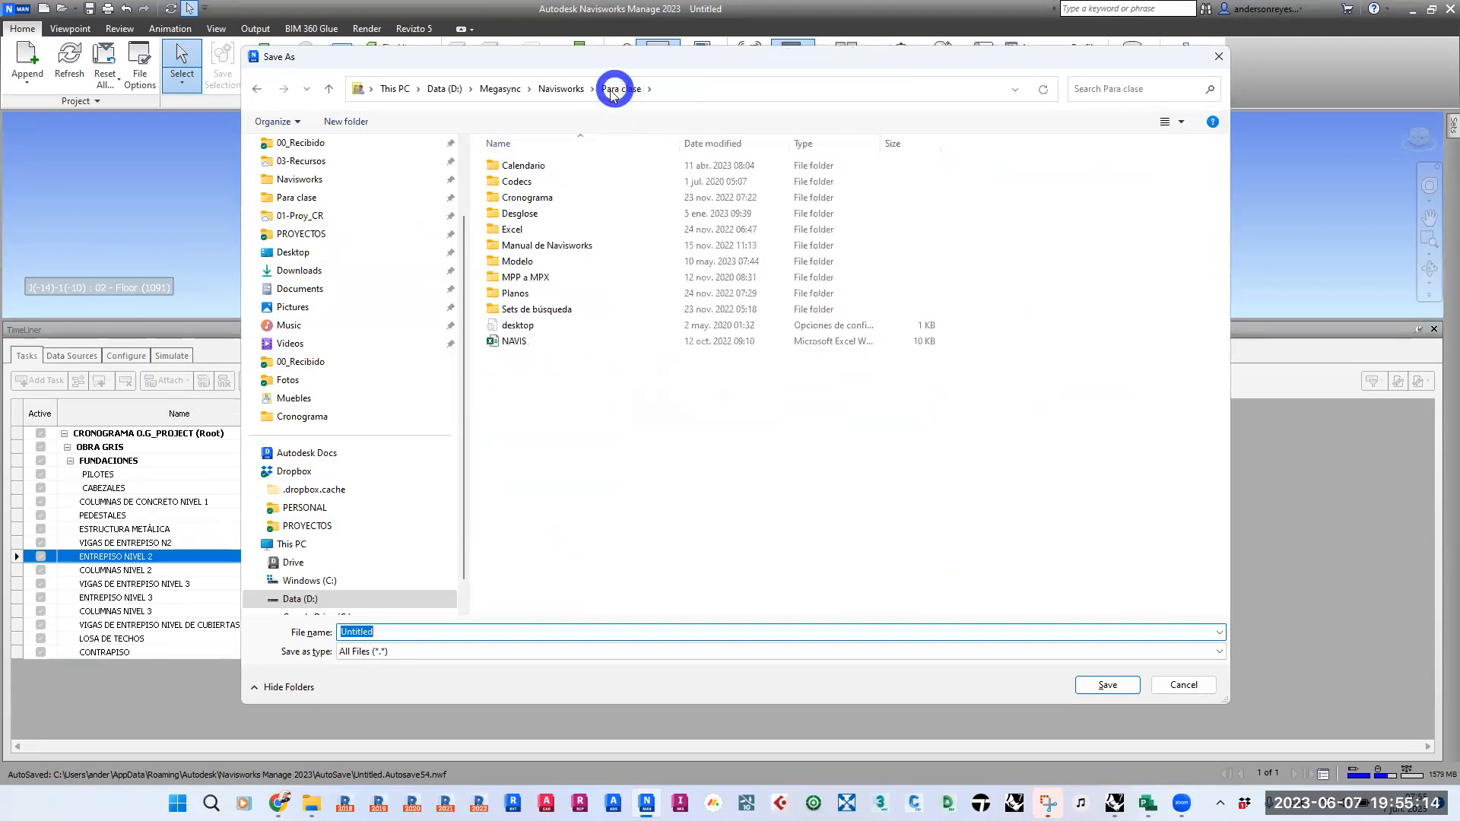
pyautogui.click(559, 89)
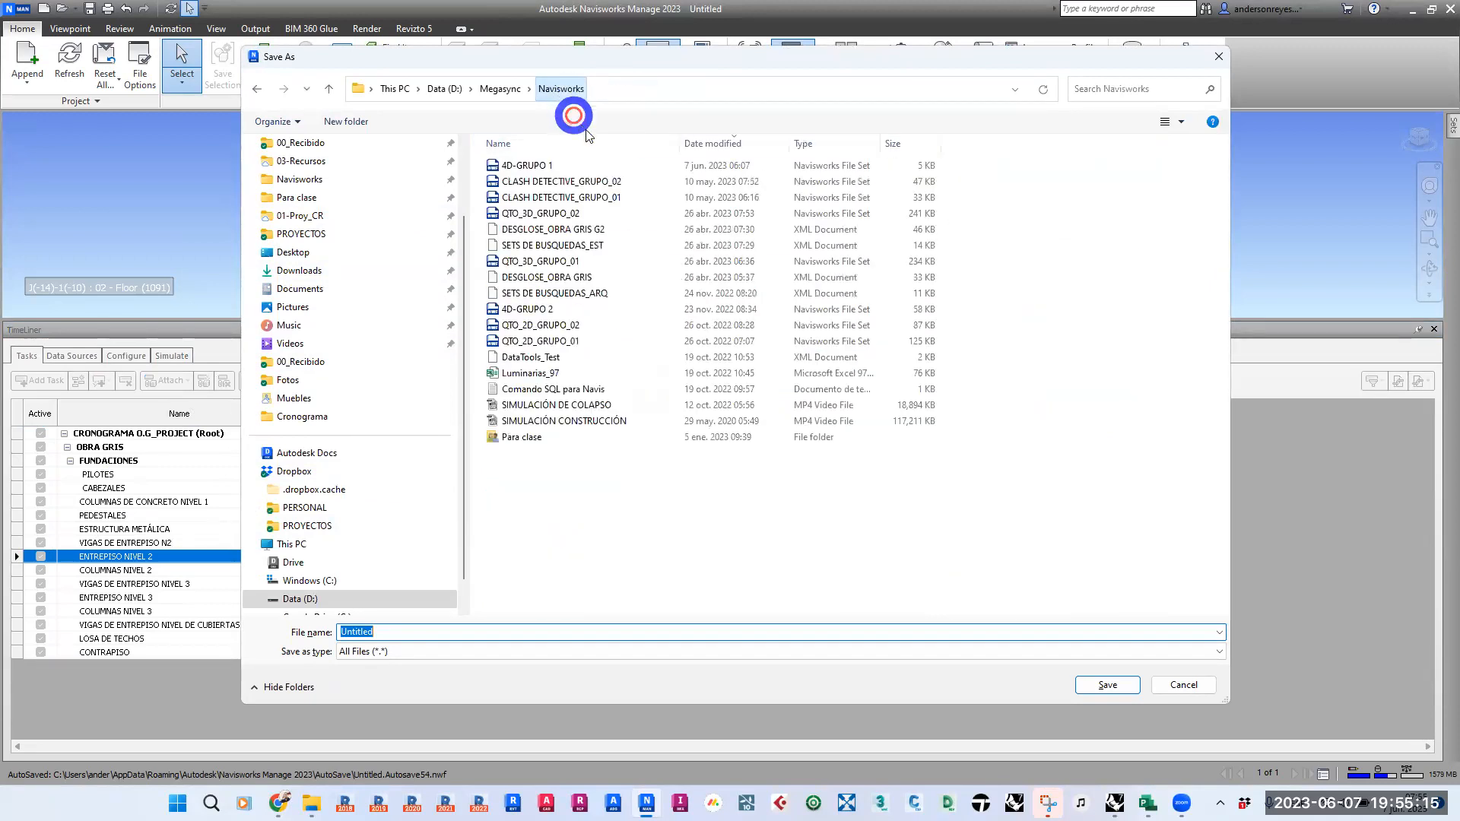
pyautogui.doubleClick(589, 310)
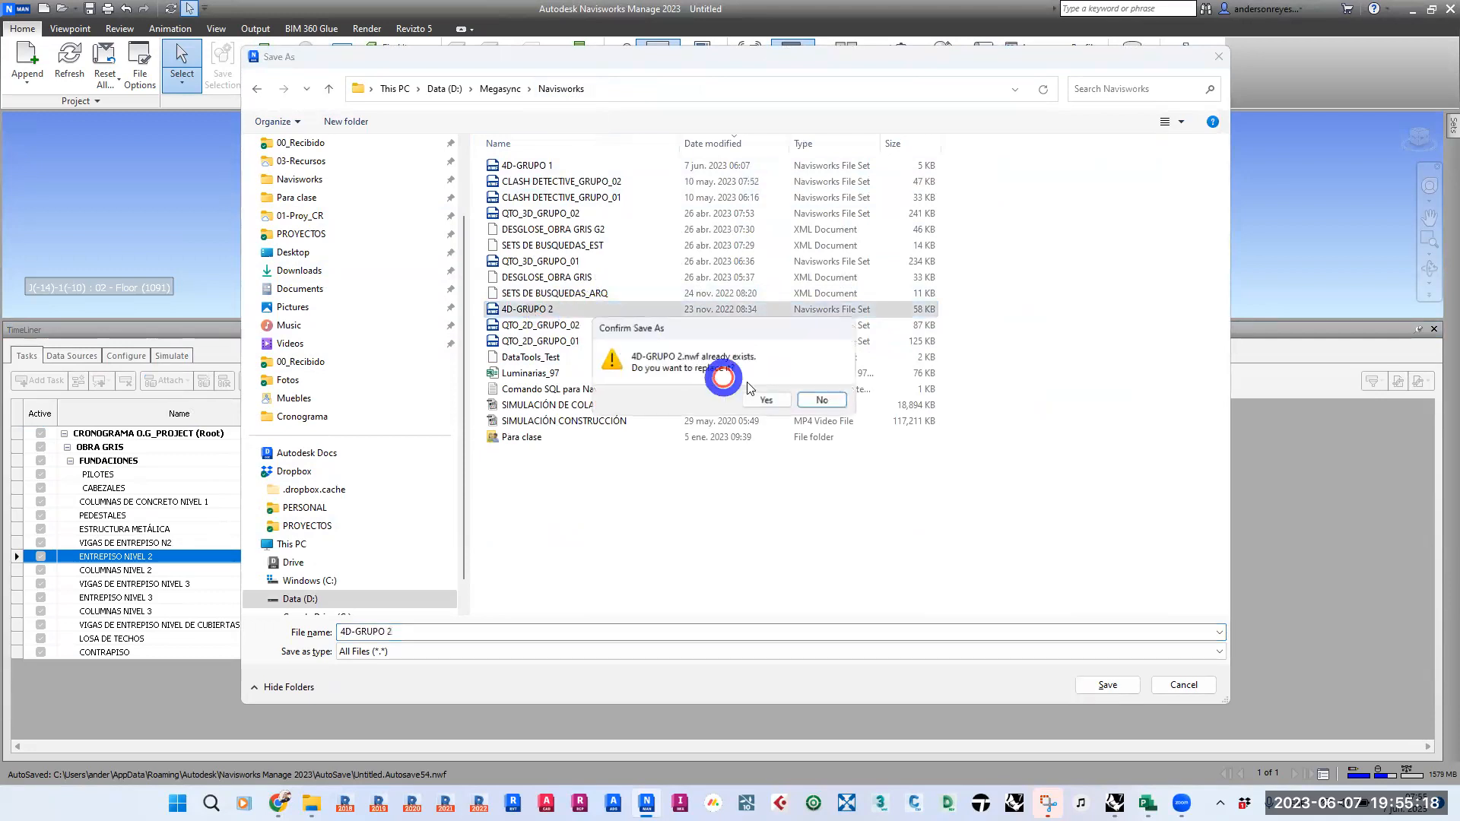
pyautogui.click(766, 400)
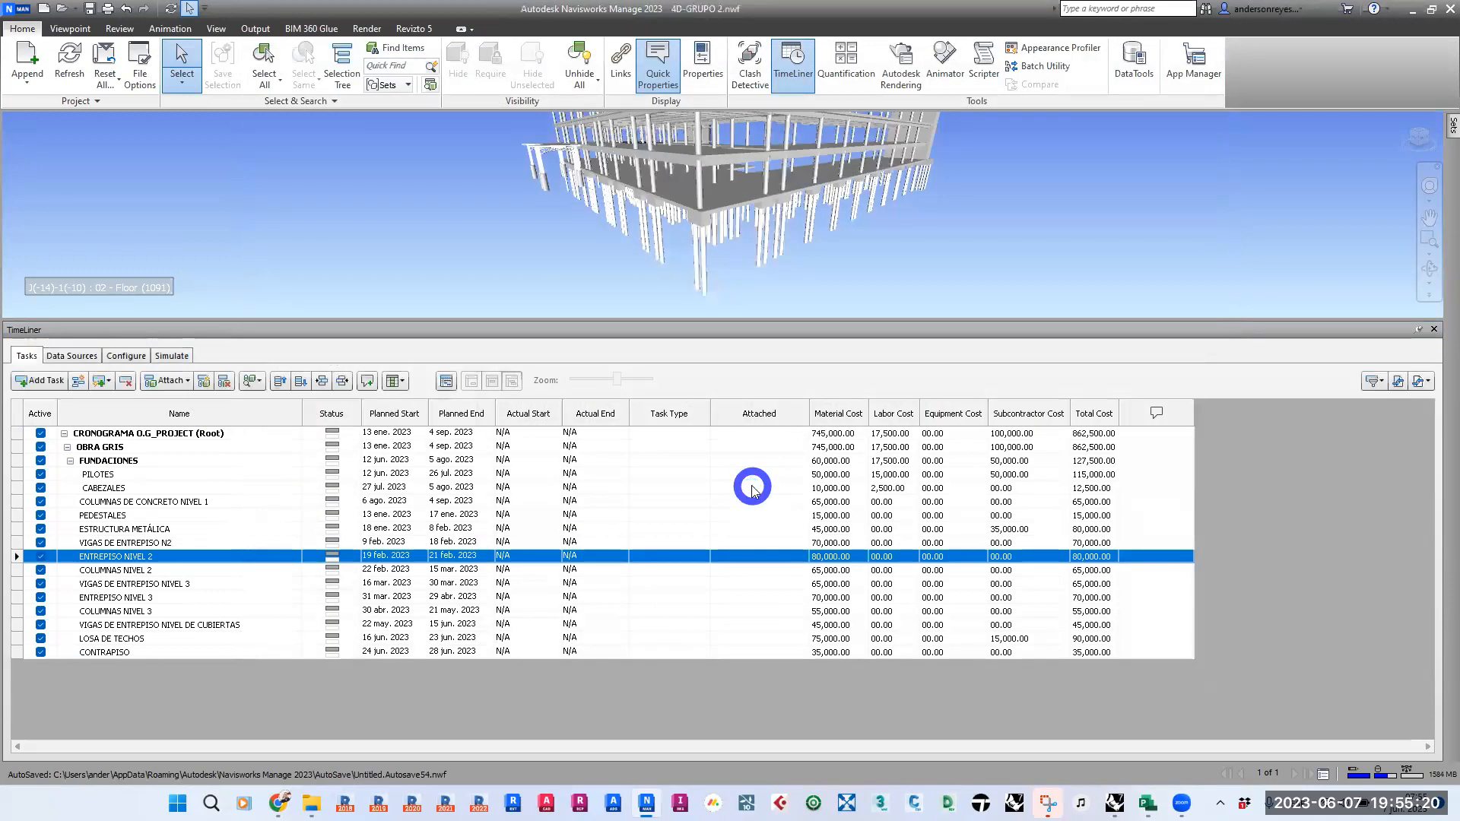
# - Switch to Microsoft Project and save the schedule to the Desktop as 221027_Cronograma Obra Gris in CSV (Comma delimited) format
pyautogui.click(1399, 12)
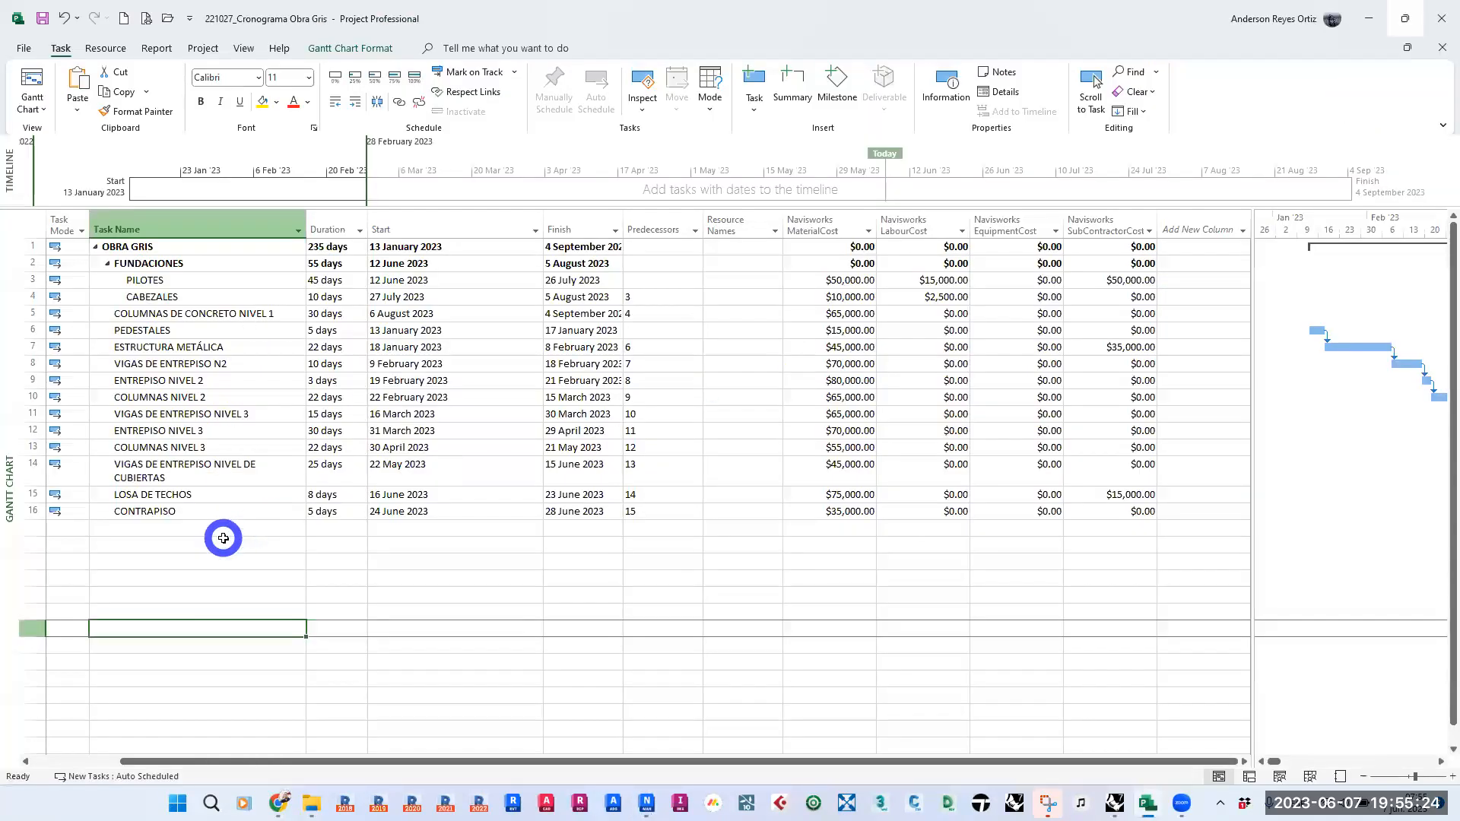
pyautogui.click(180, 643)
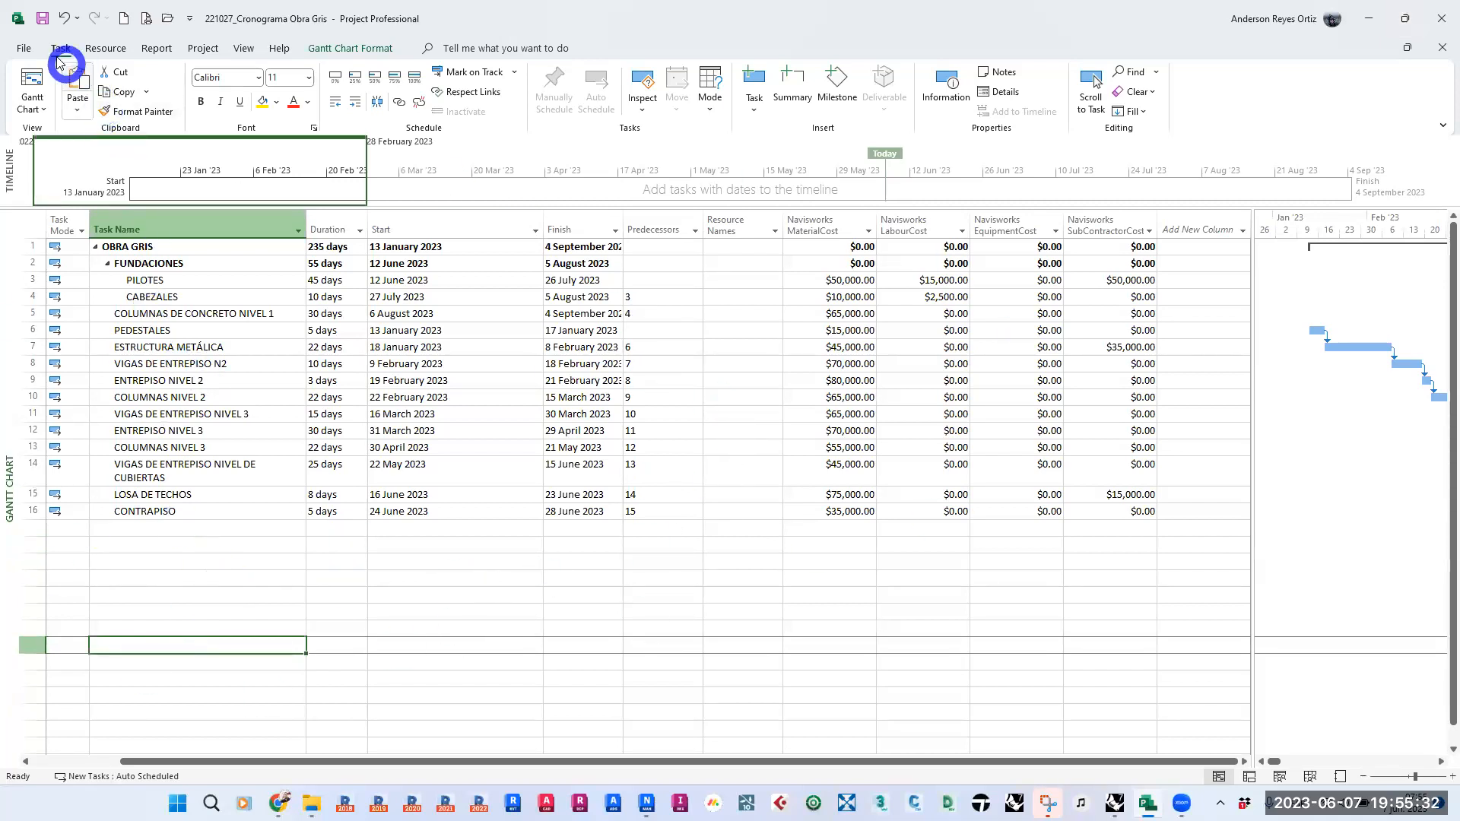
pyautogui.click(27, 49)
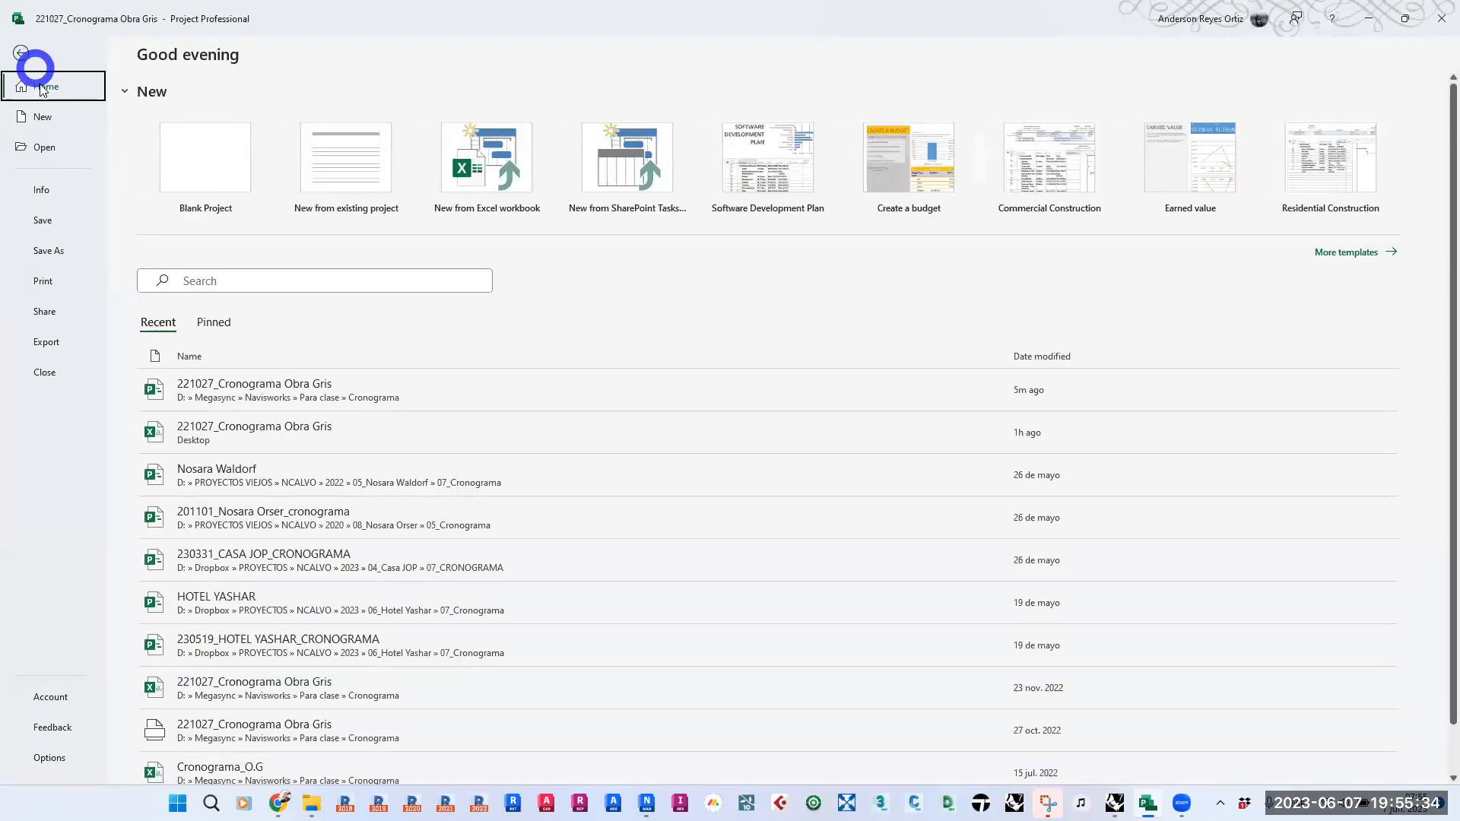
pyautogui.click(50, 254)
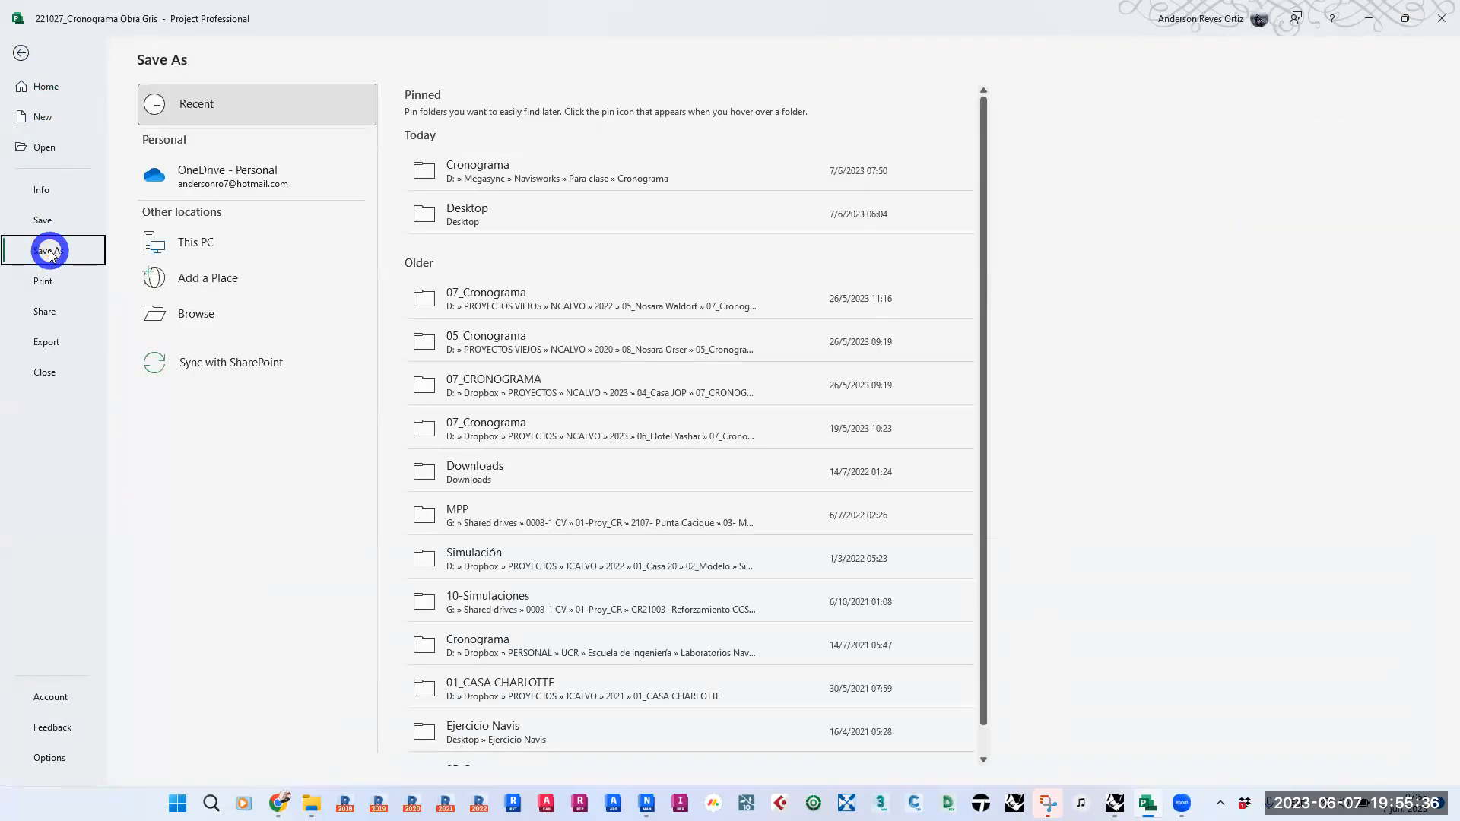
pyautogui.click(578, 220)
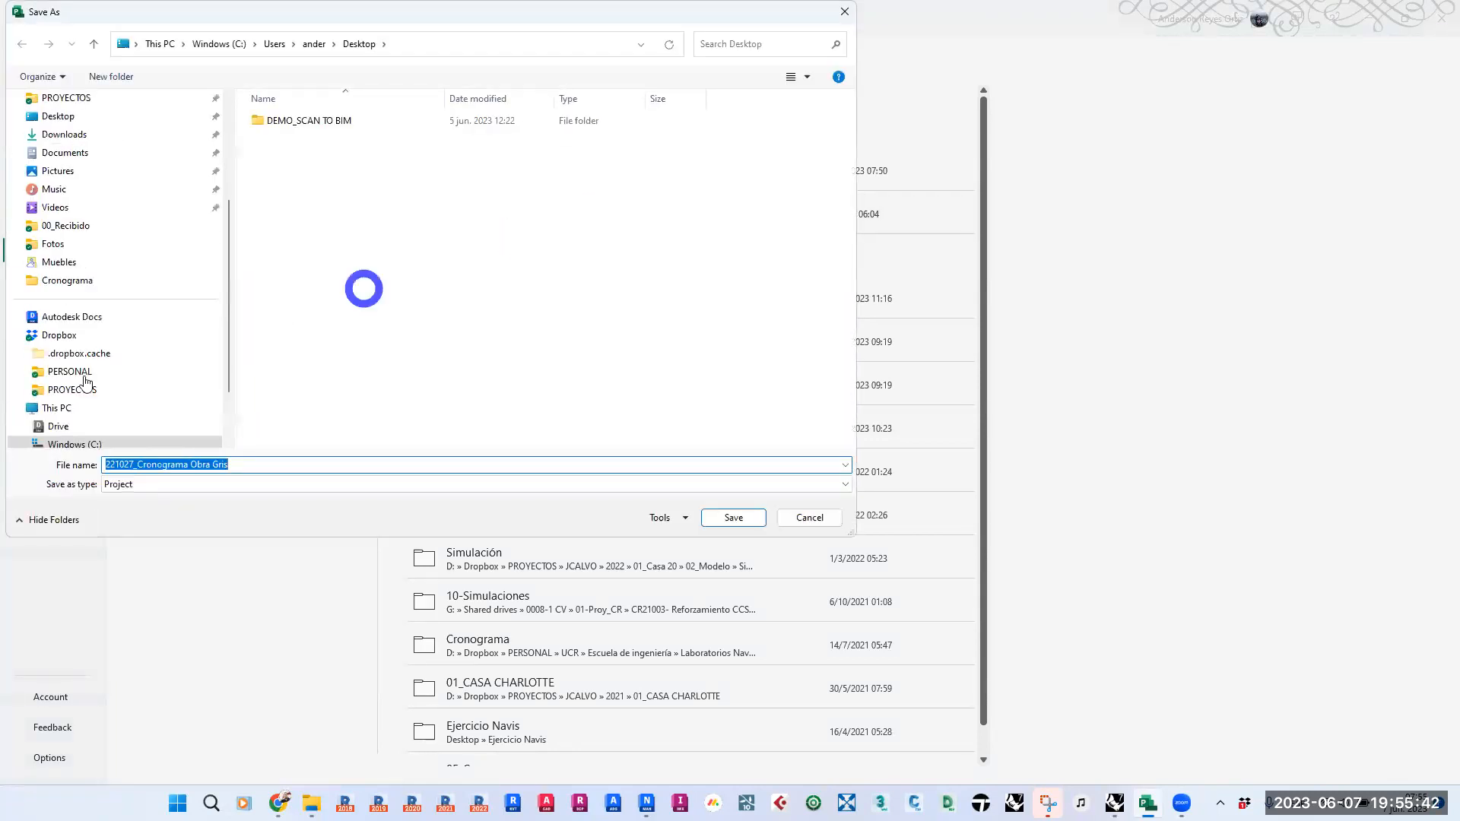
pyautogui.click(543, 484)
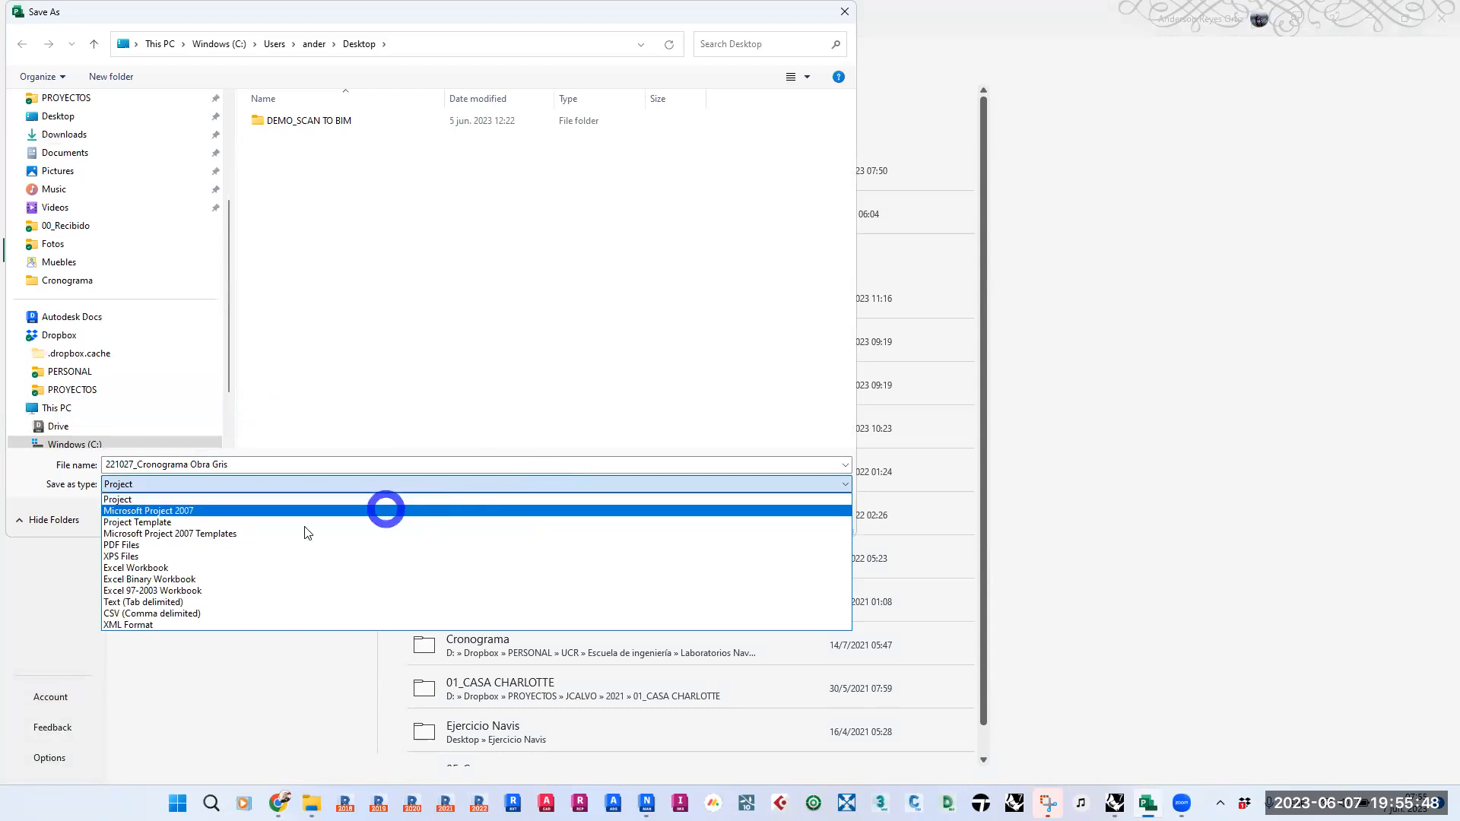
pyautogui.click(122, 614)
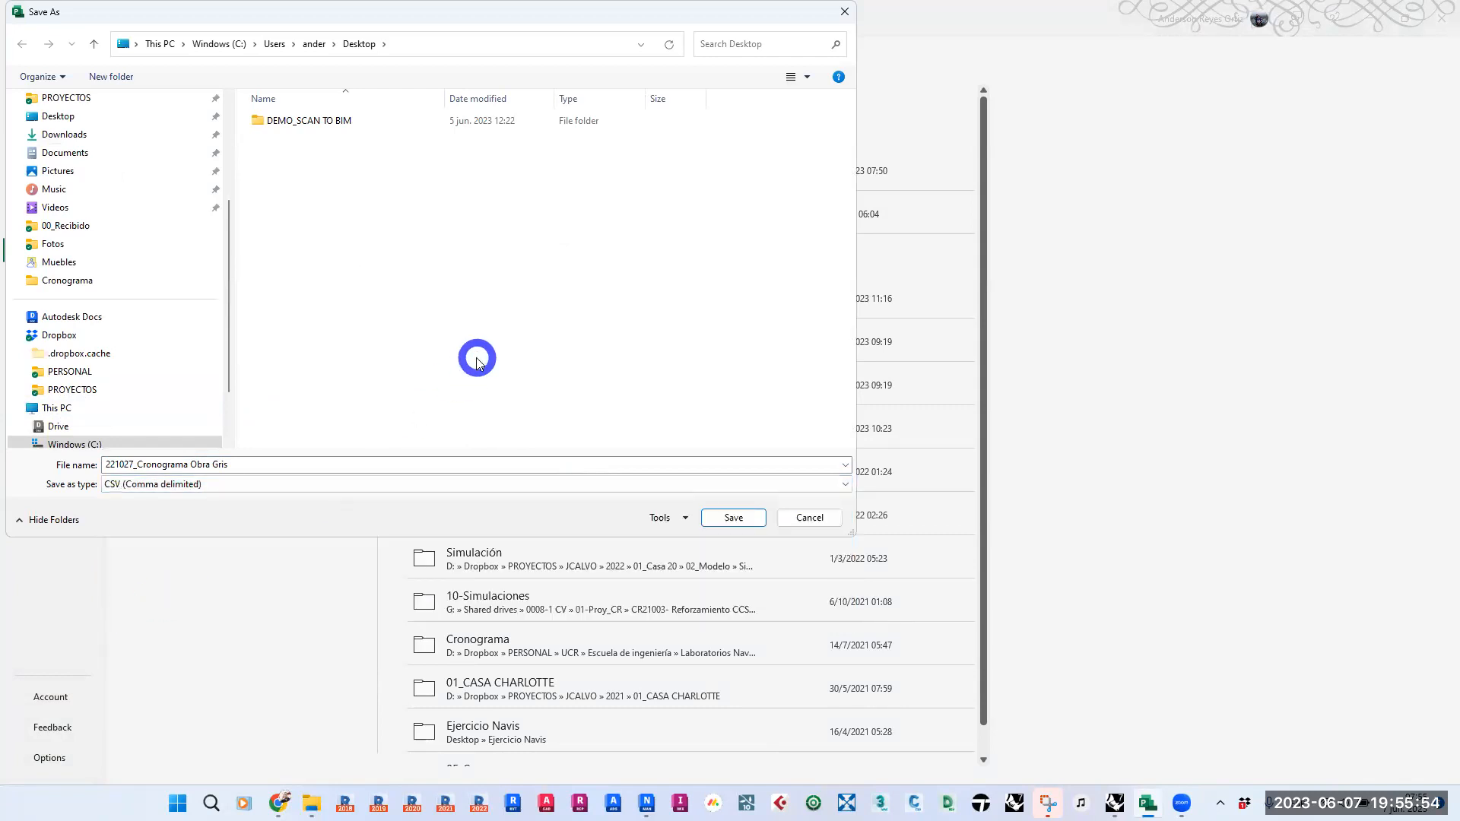
pyautogui.click(735, 518)
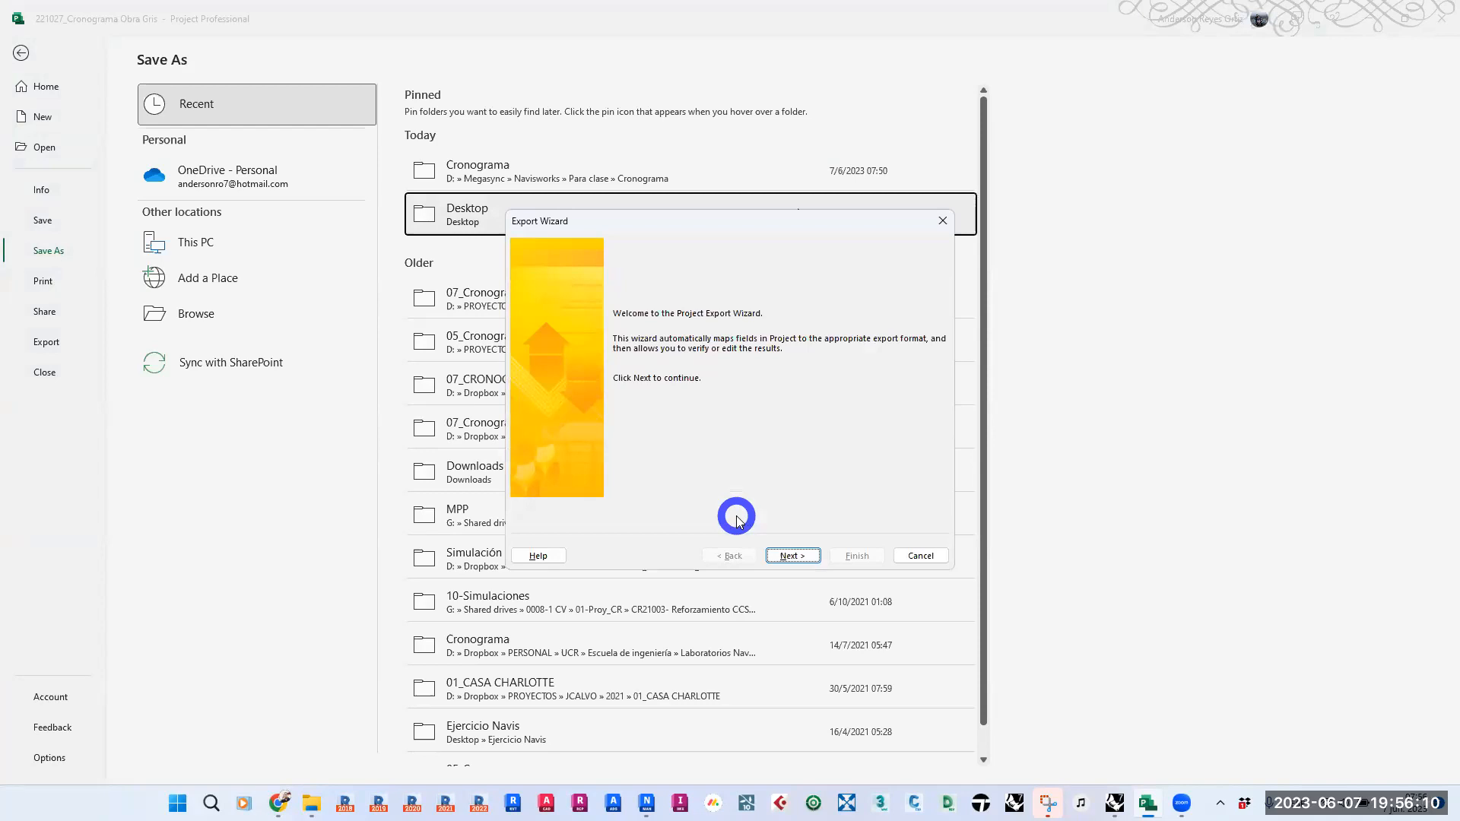
# - Set up the CSV export with a new map, Tasks data, included headers and a semicolon as text delimiter
pyautogui.click(792, 555)
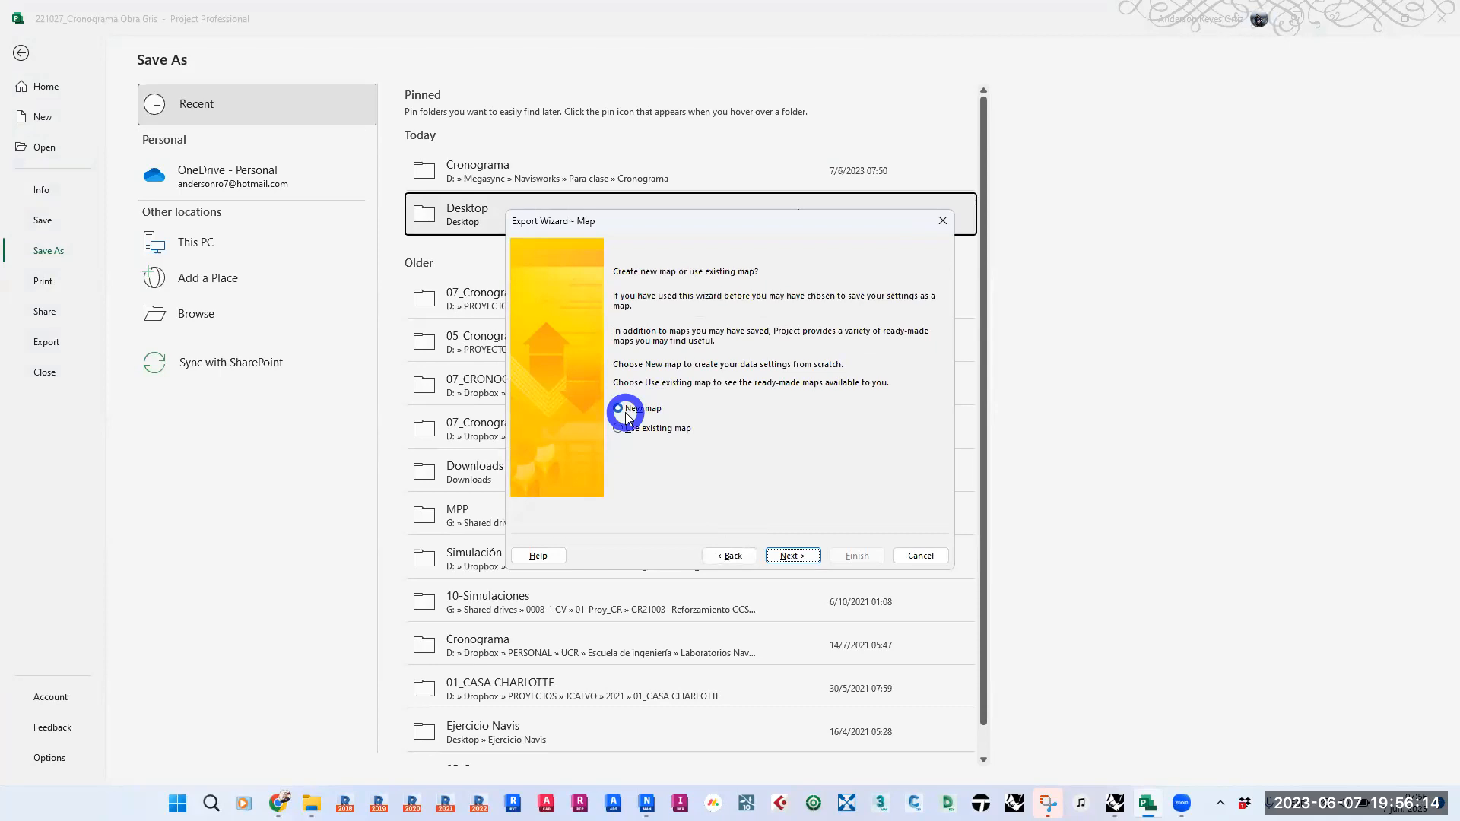
pyautogui.click(791, 555)
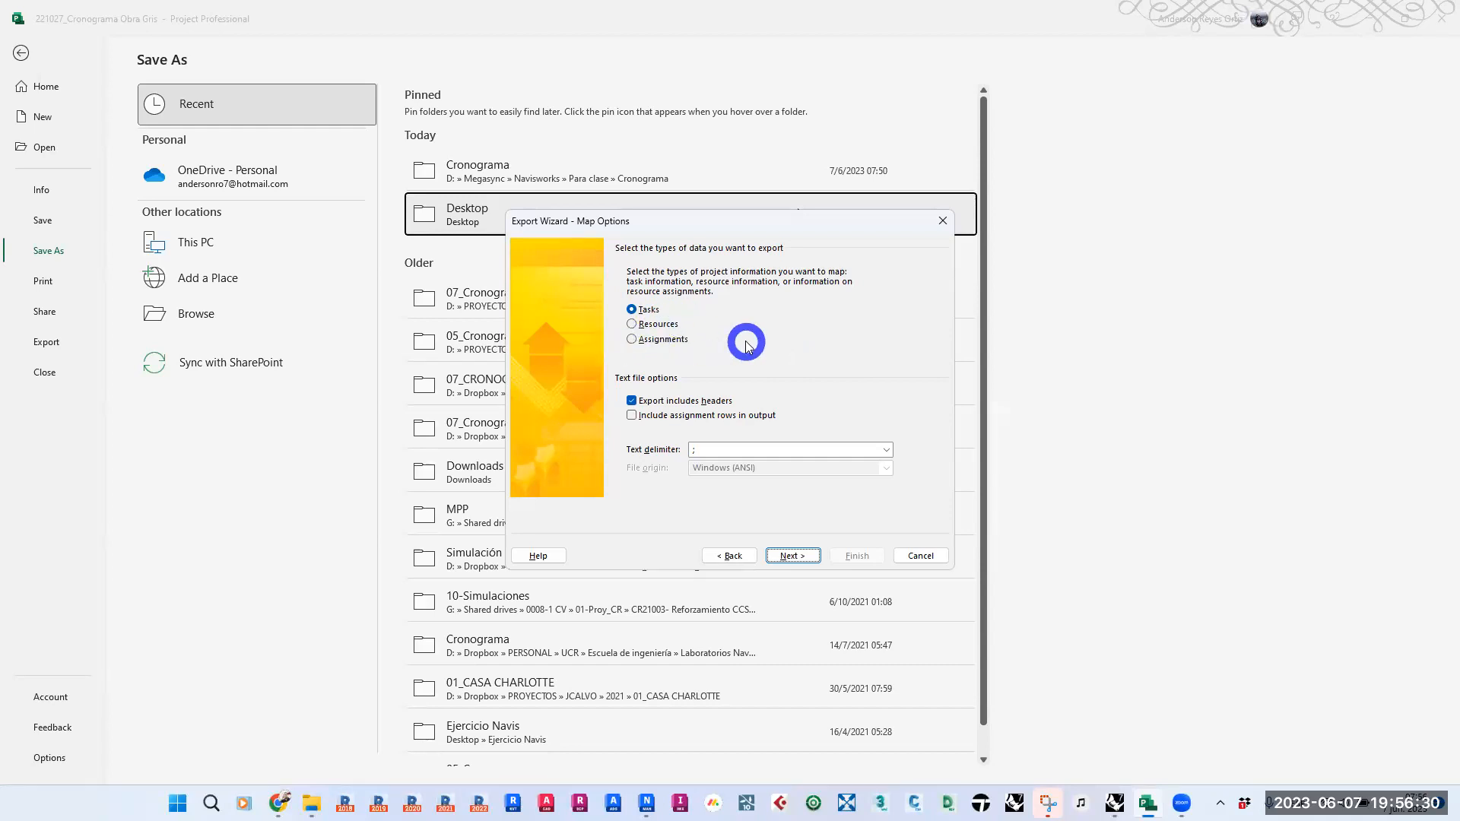
pyautogui.click(769, 449)
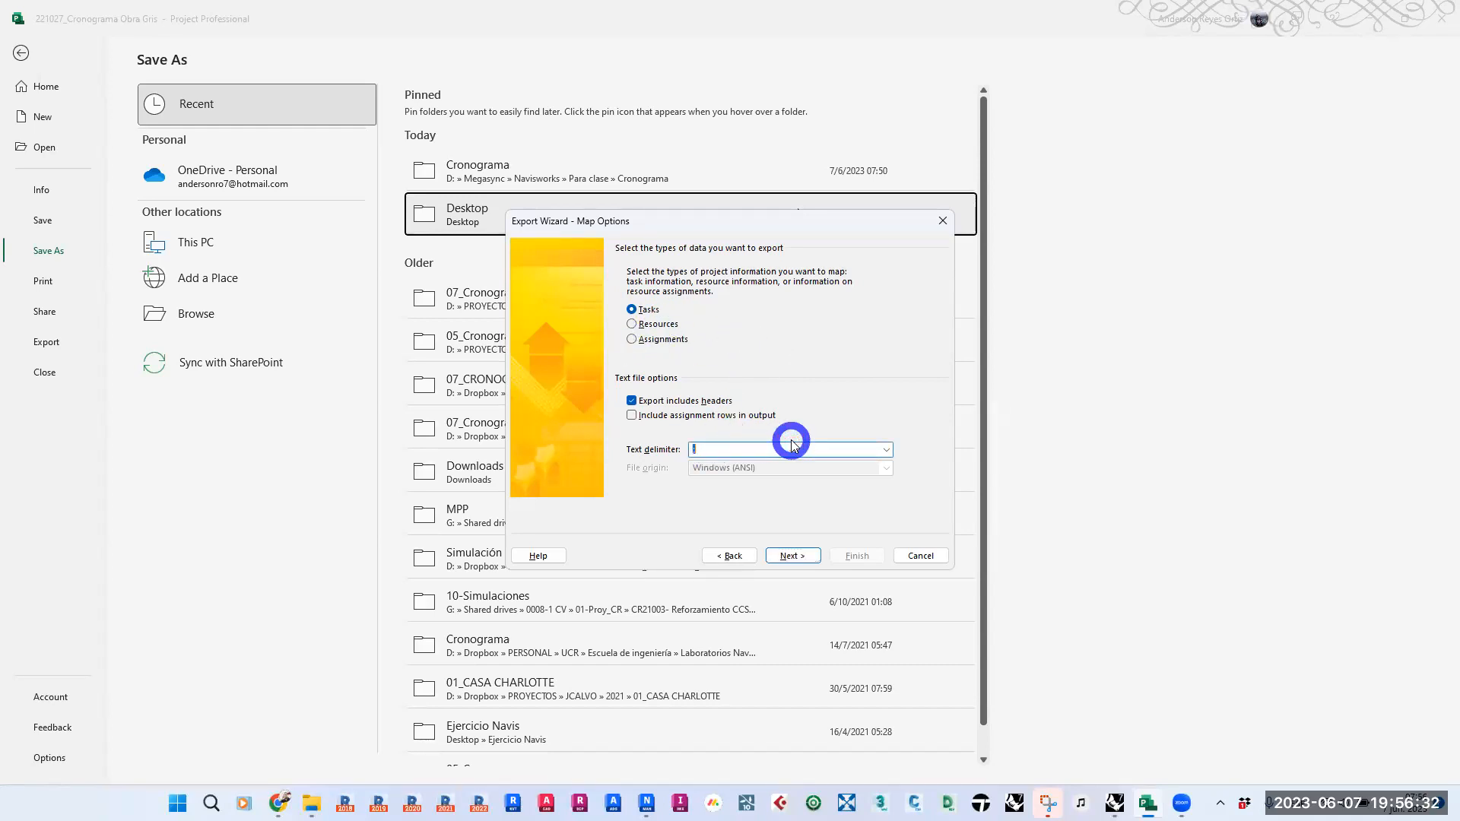
pyautogui.click(886, 449)
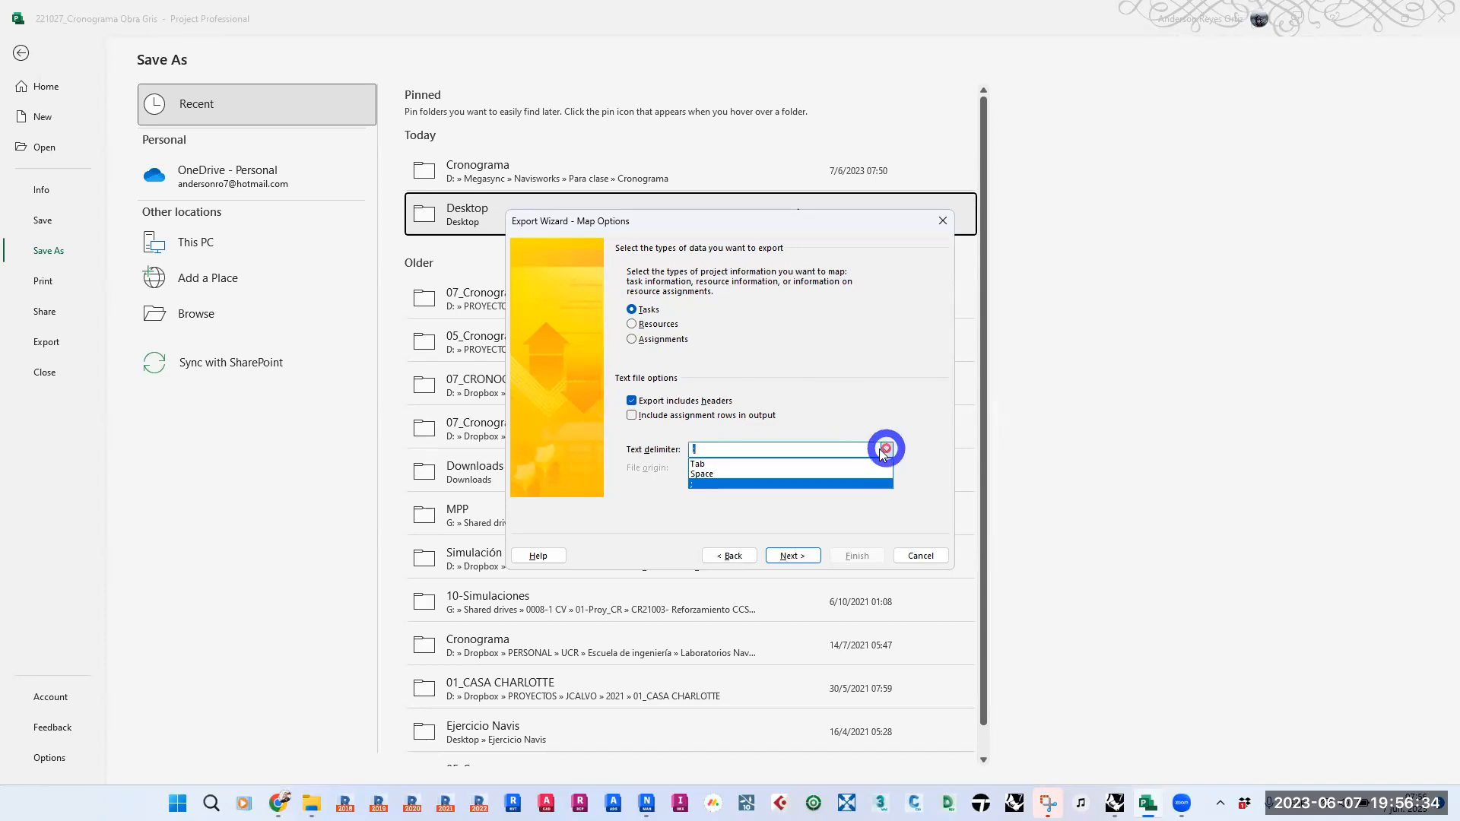
pyautogui.click(703, 482)
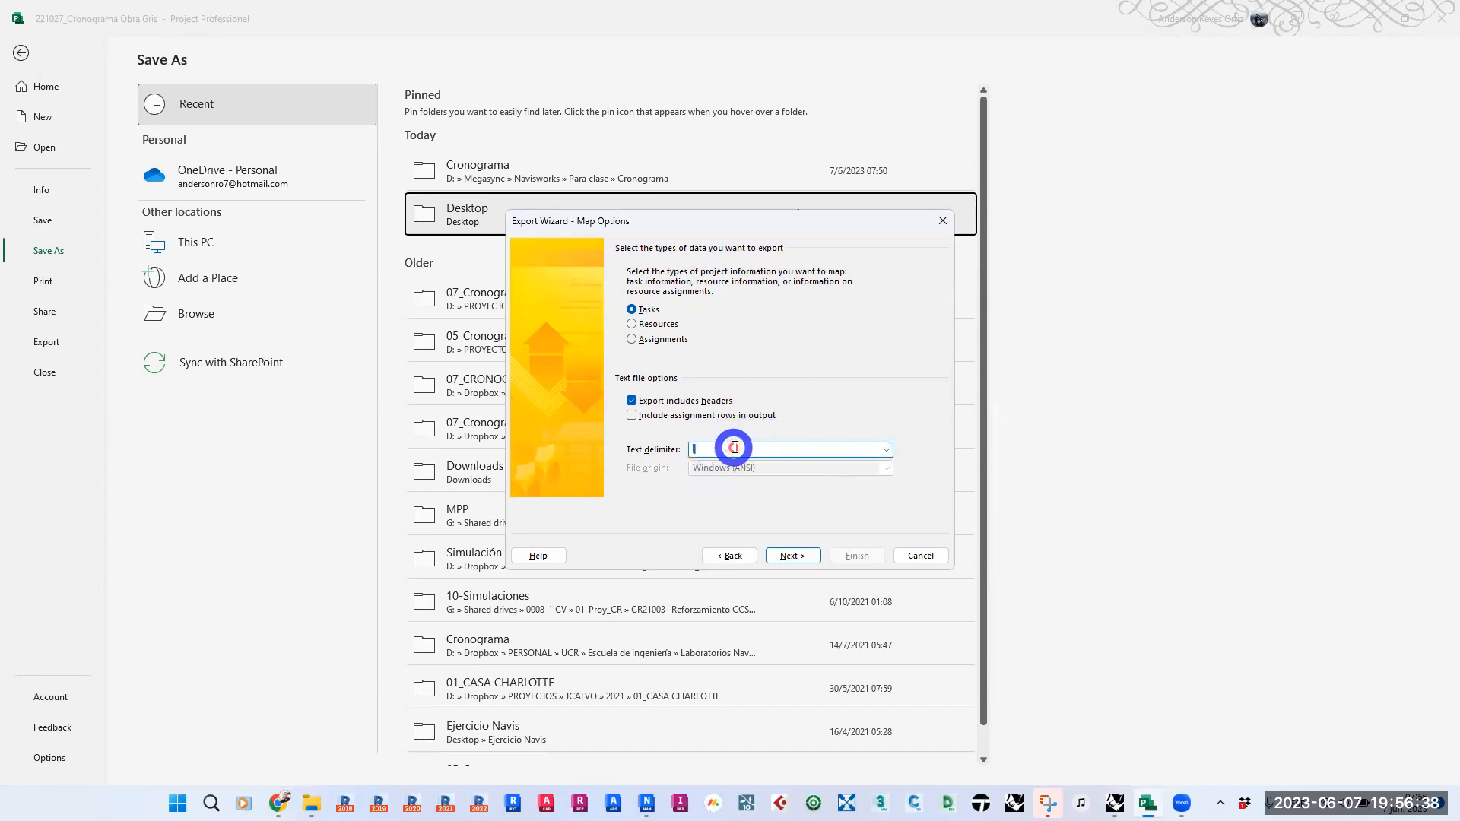
pyautogui.click(817, 456)
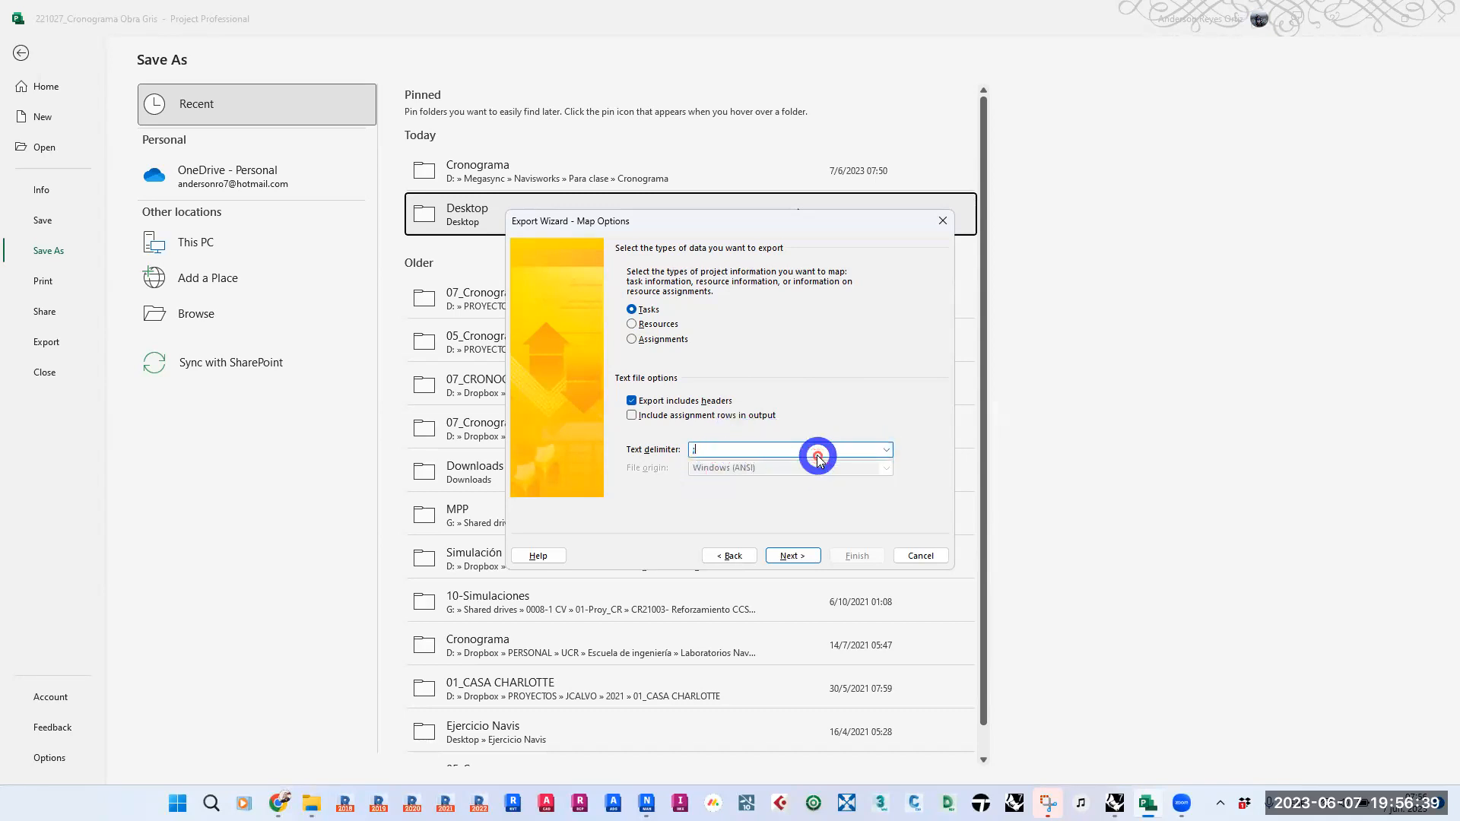
pyautogui.click(791, 555)
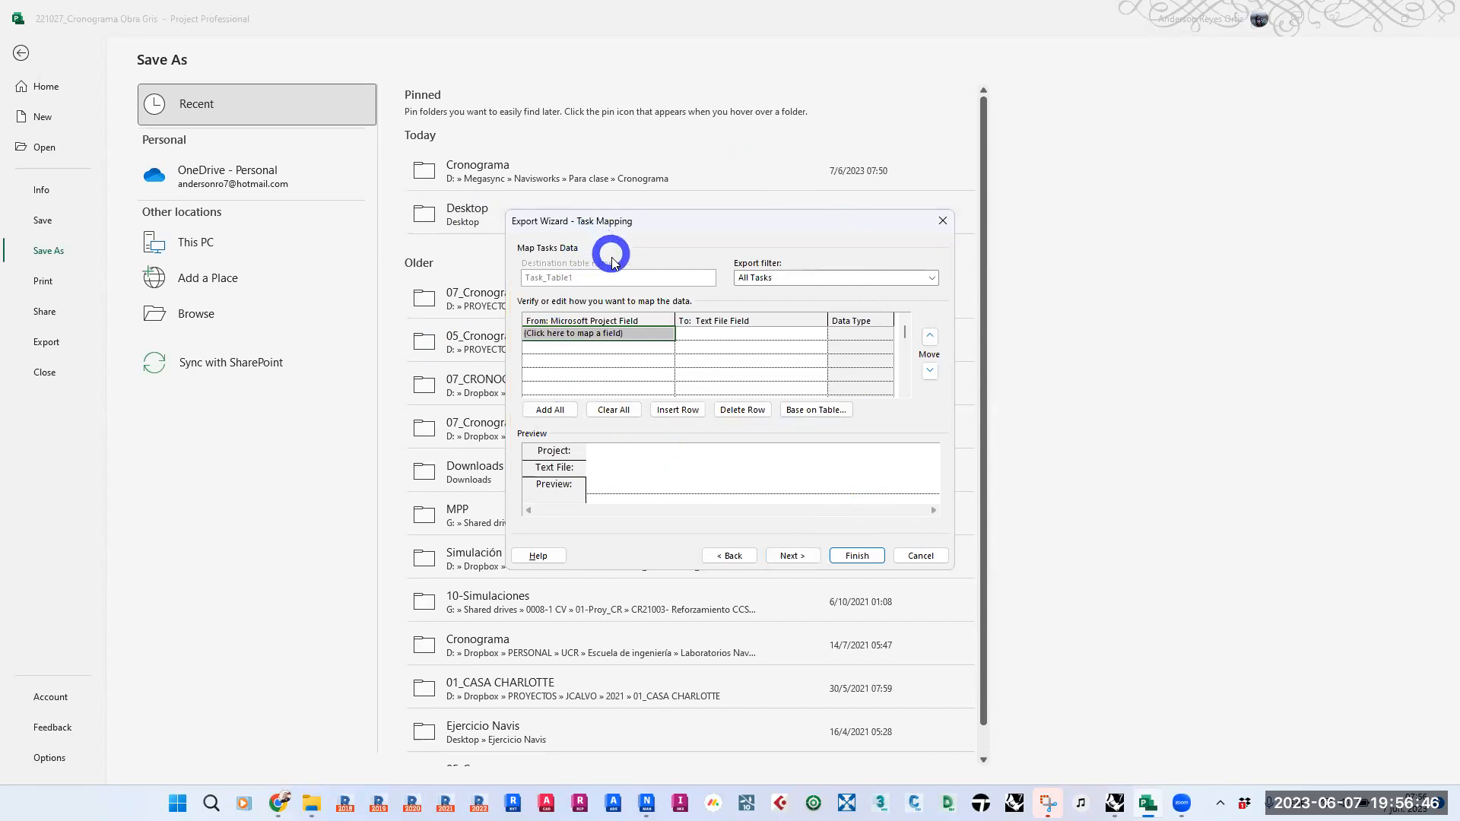
# - Map the ID task field as the first column of the CSV export
pyautogui.click(643, 335)
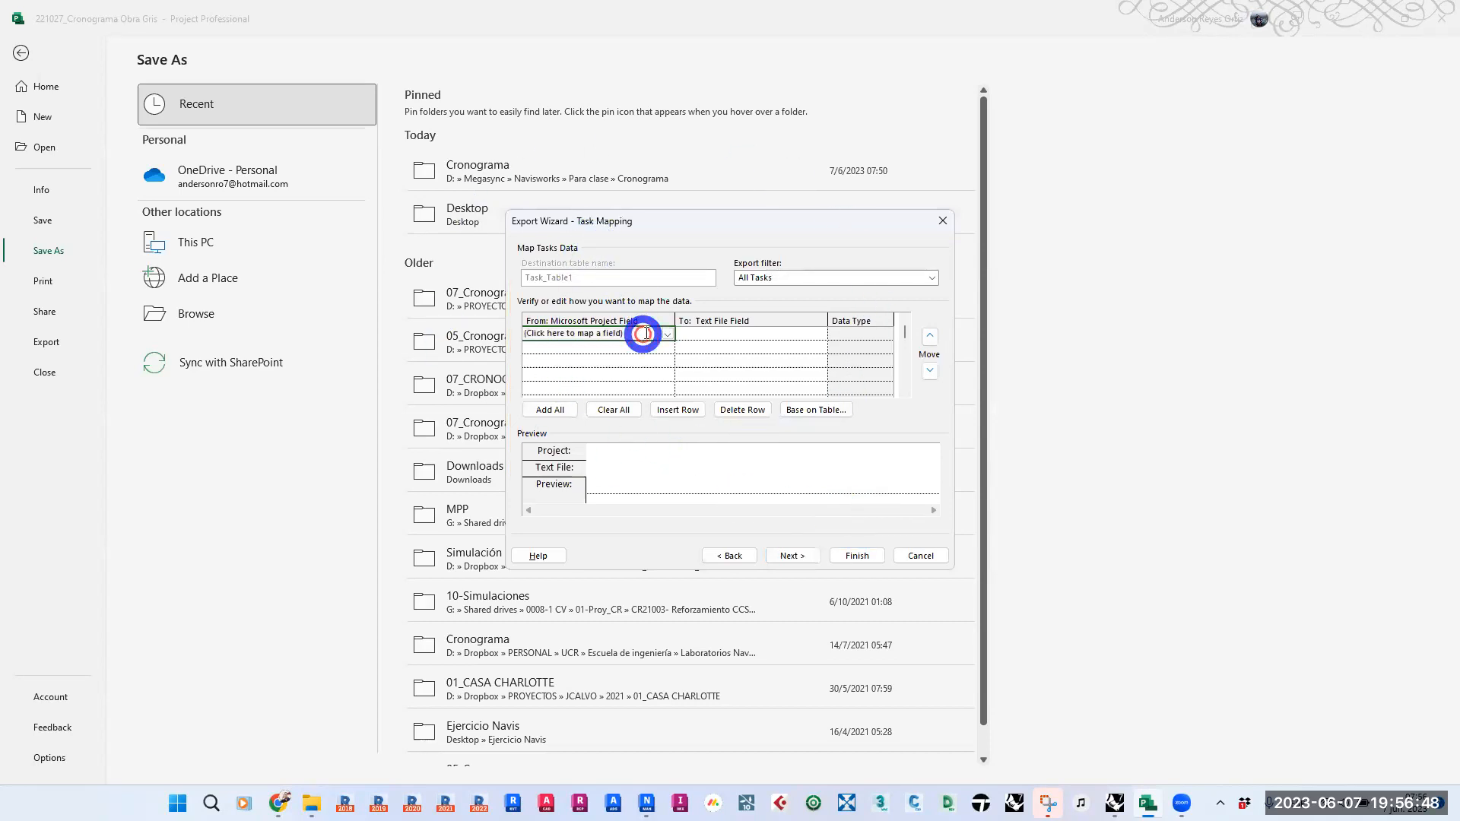
pyautogui.click(668, 335)
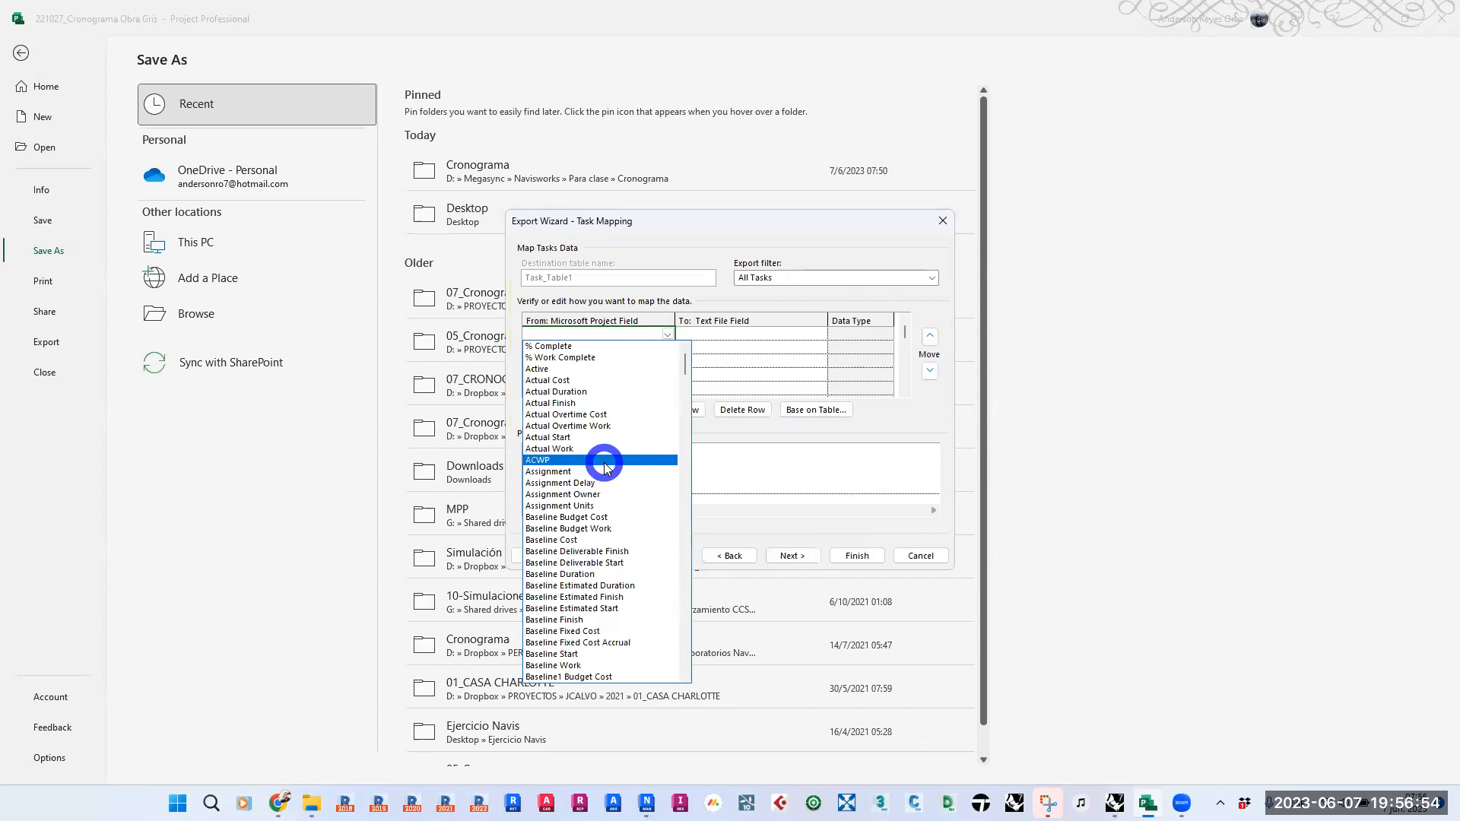
pyautogui.scroll(-9, 606, 466)
pyautogui.scroll(-14, 606, 467)
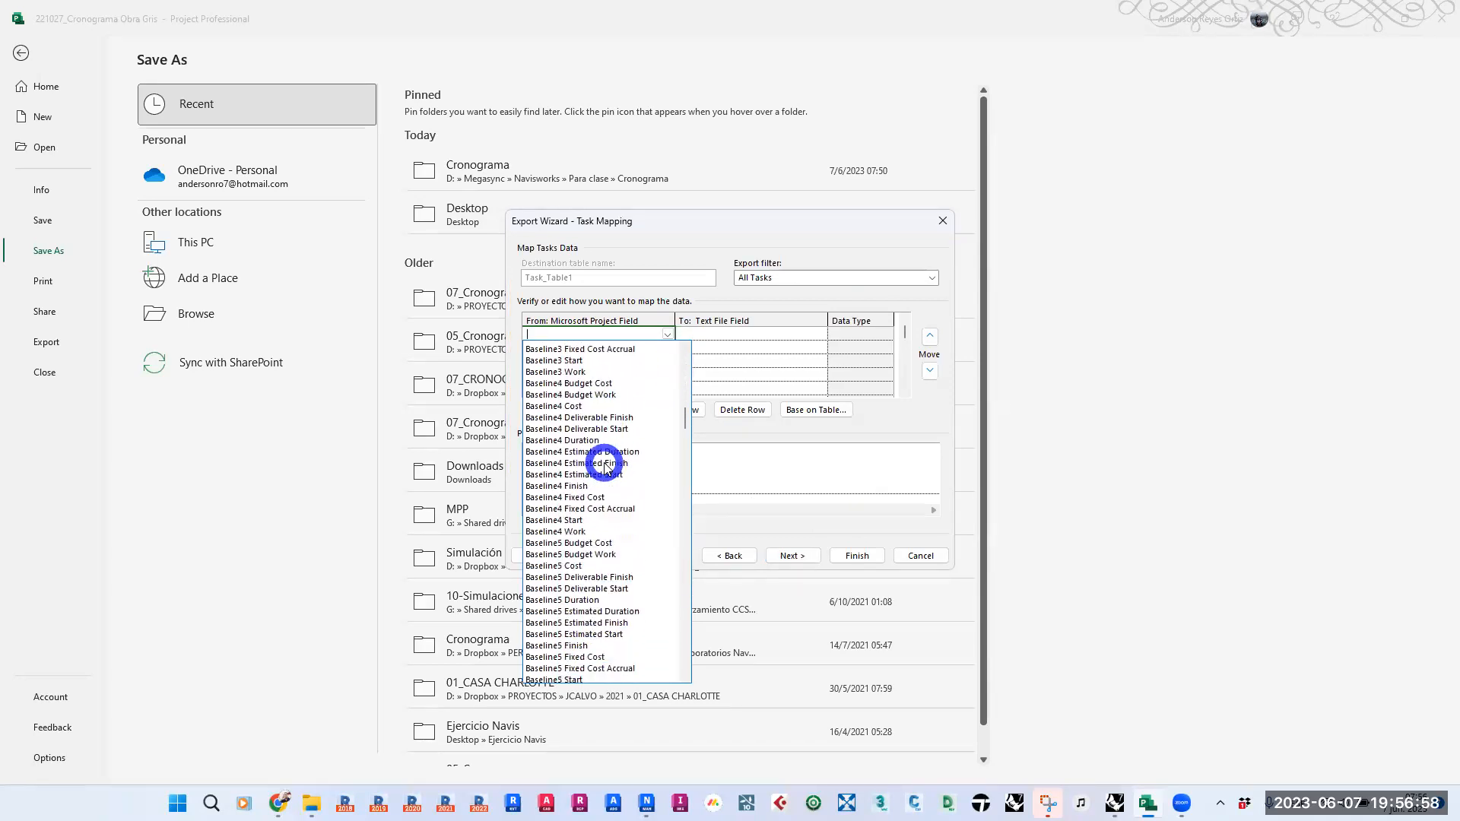
pyautogui.scroll(-20, 606, 467)
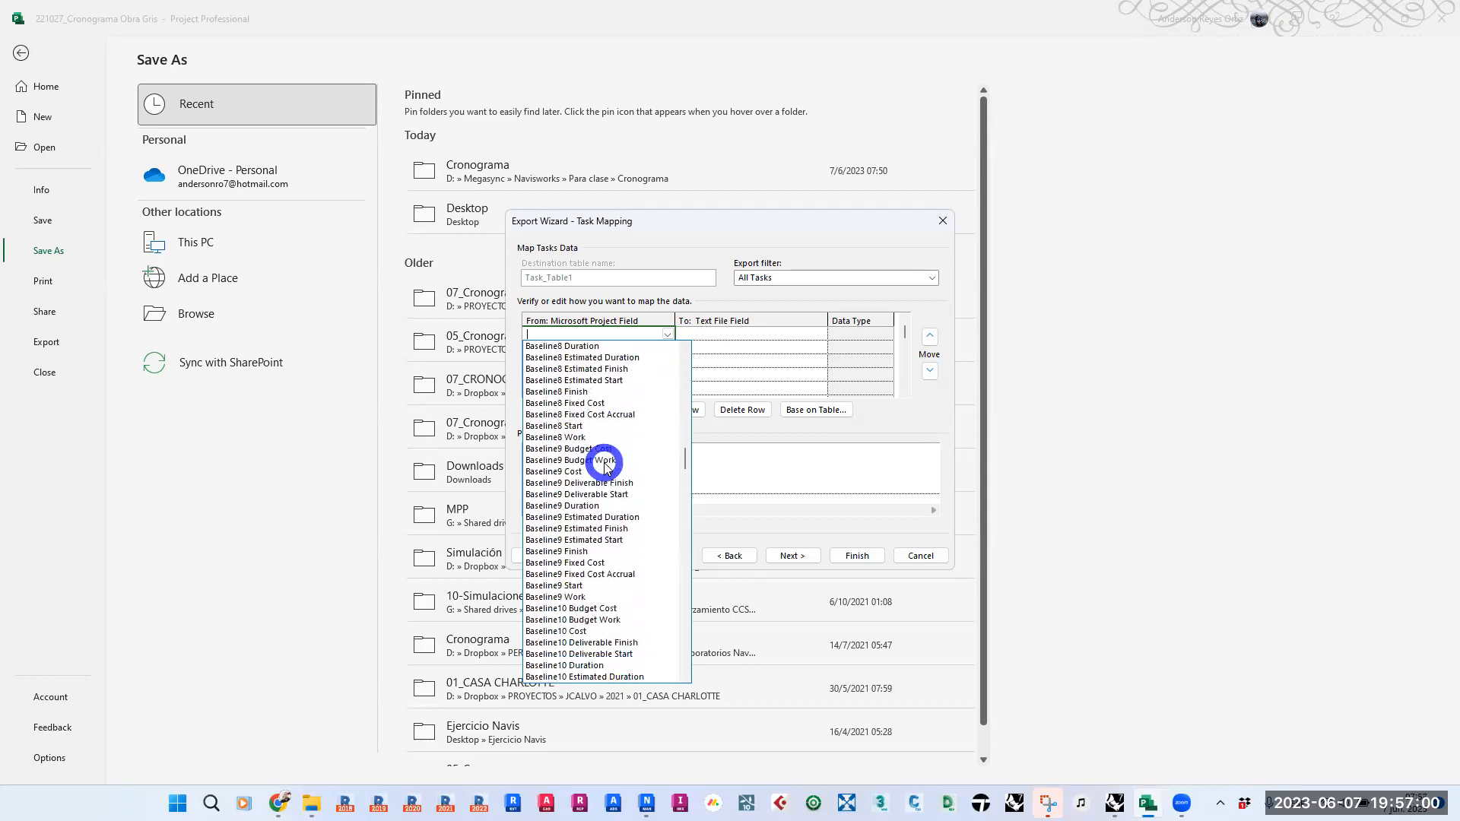
pyautogui.write('ID')
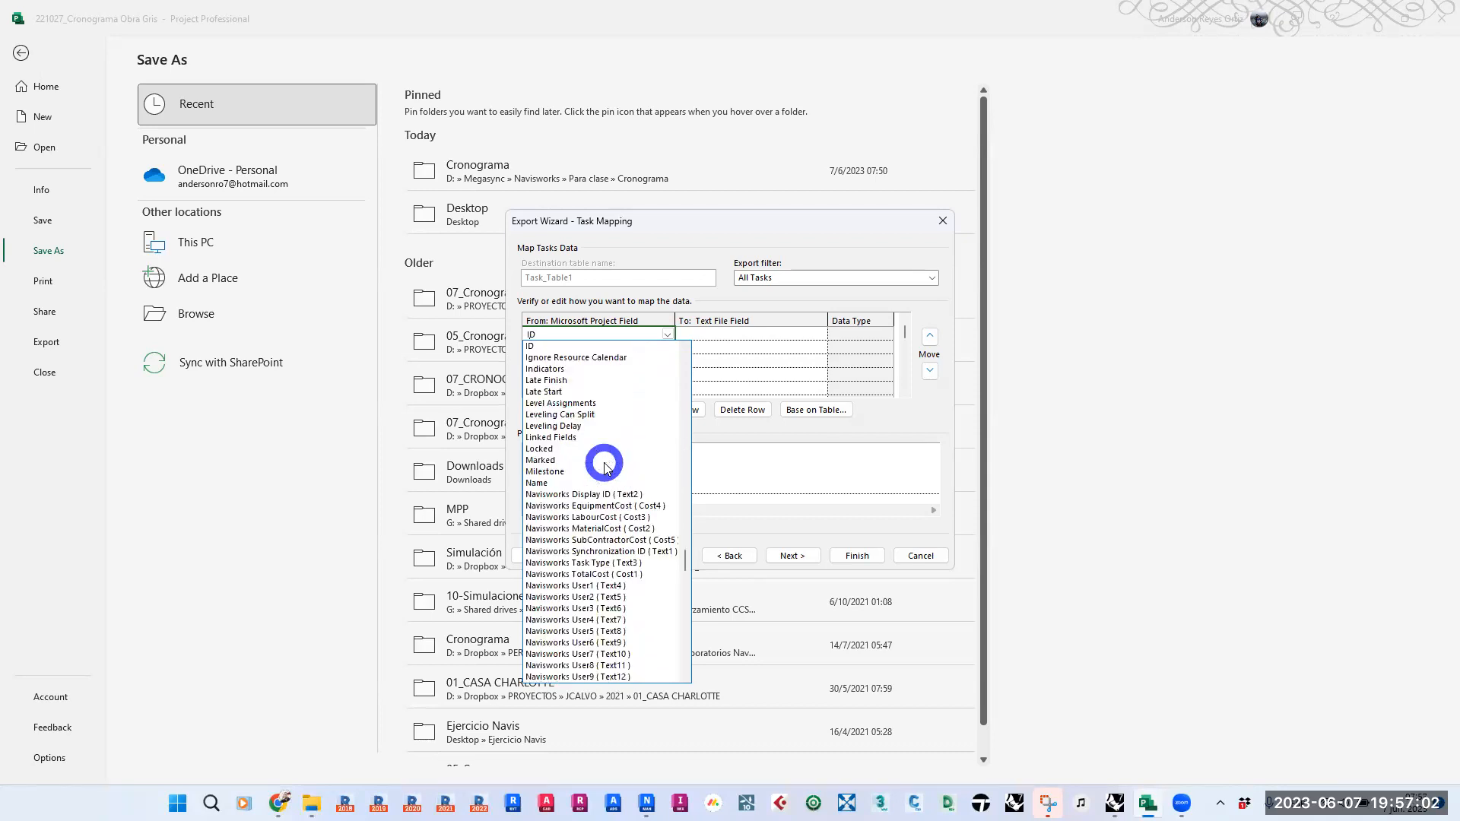
pyautogui.click(631, 346)
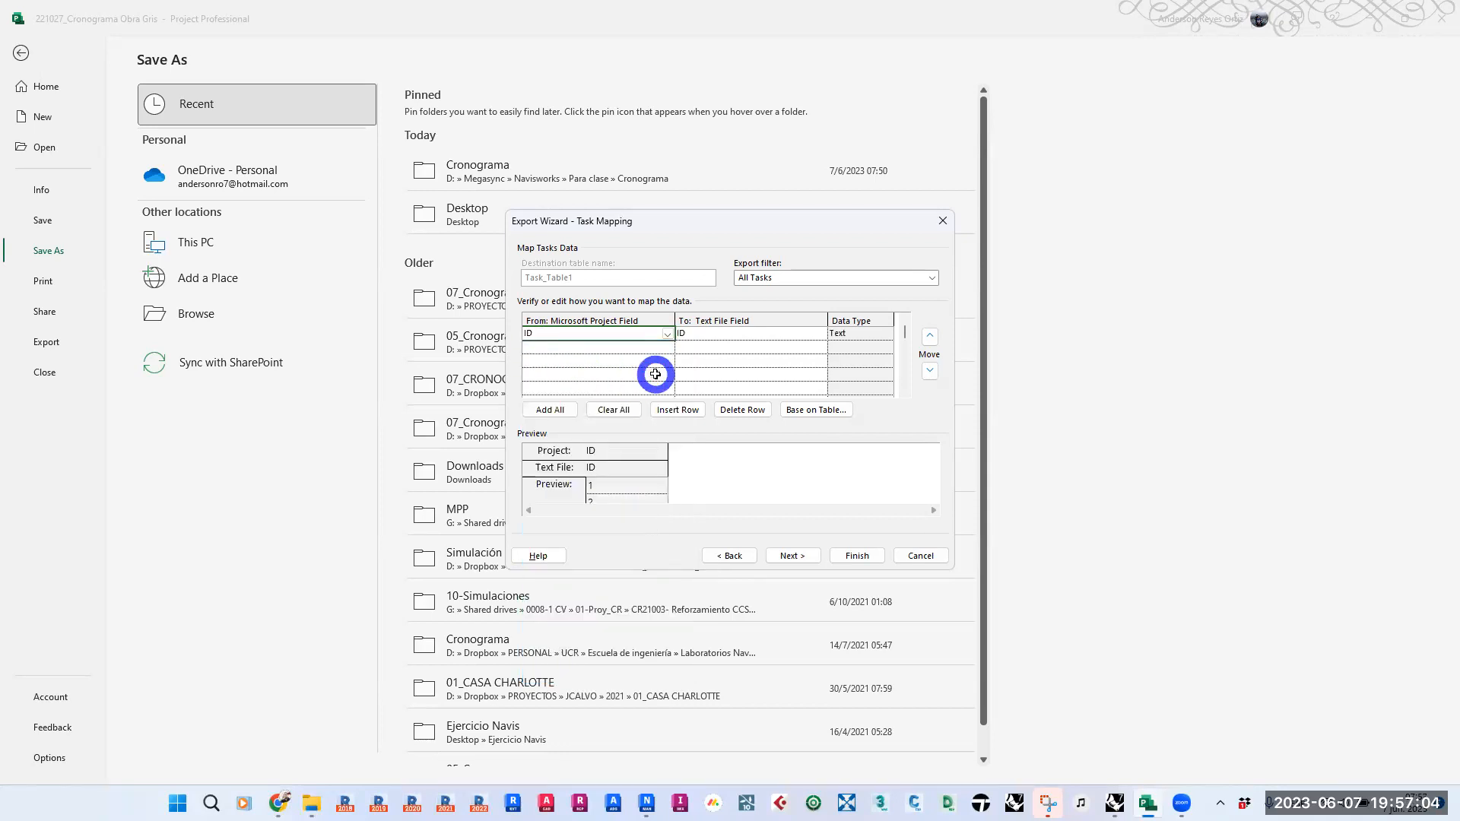
pyautogui.click(618, 495)
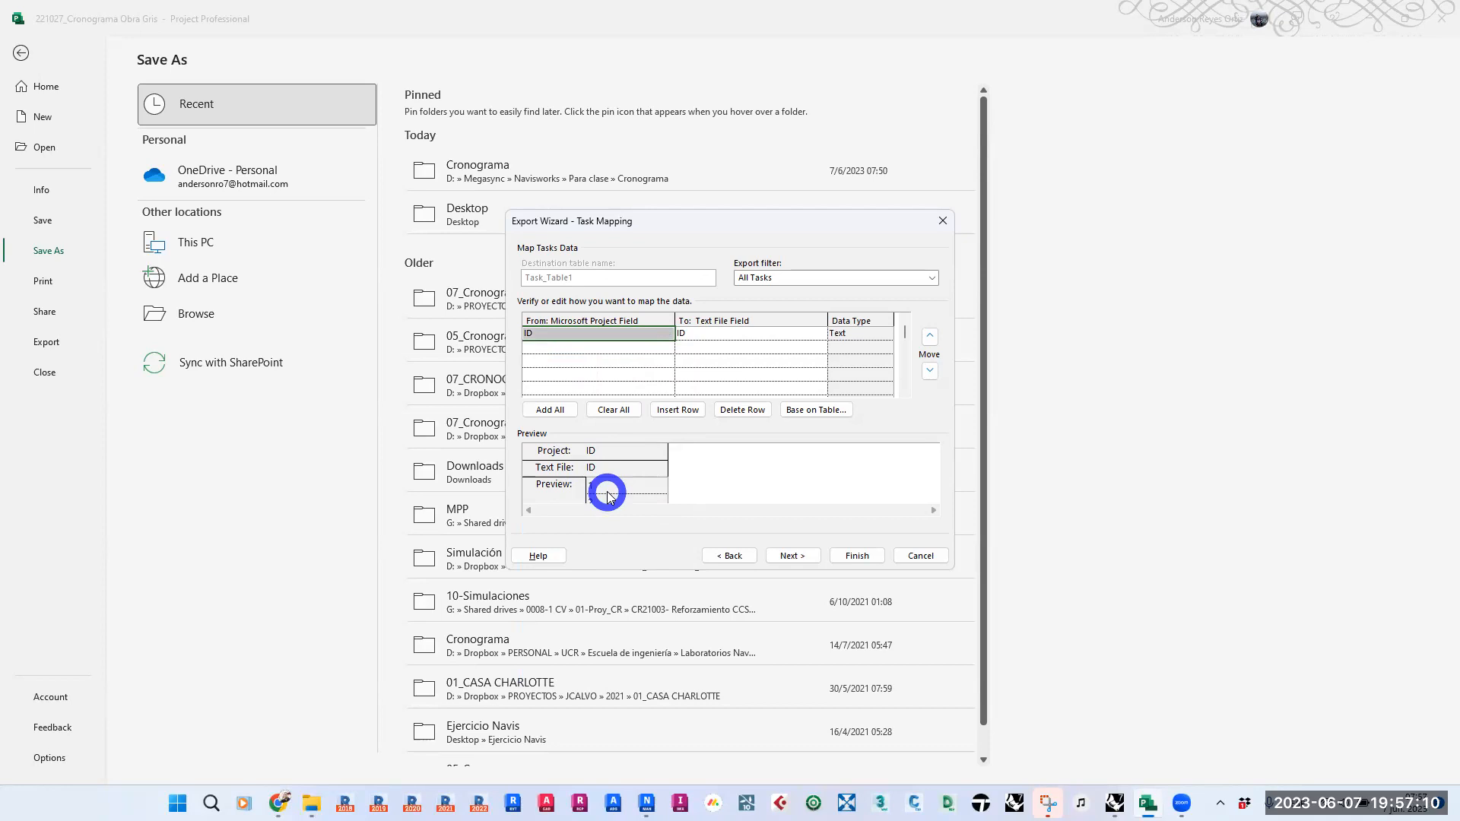
# - Add the task Name field as the second column of the export map
pyautogui.click(631, 346)
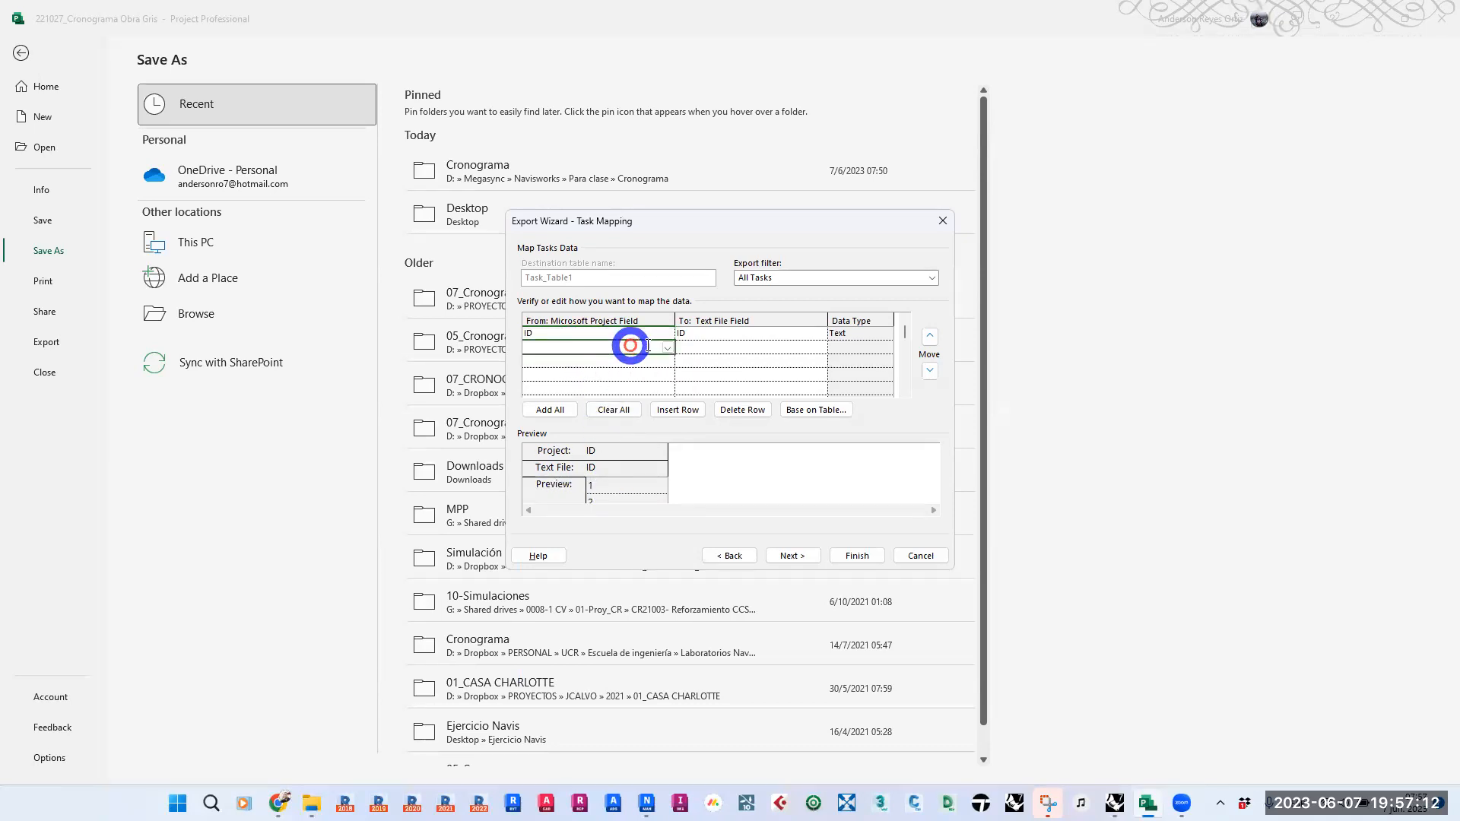
pyautogui.click(668, 349)
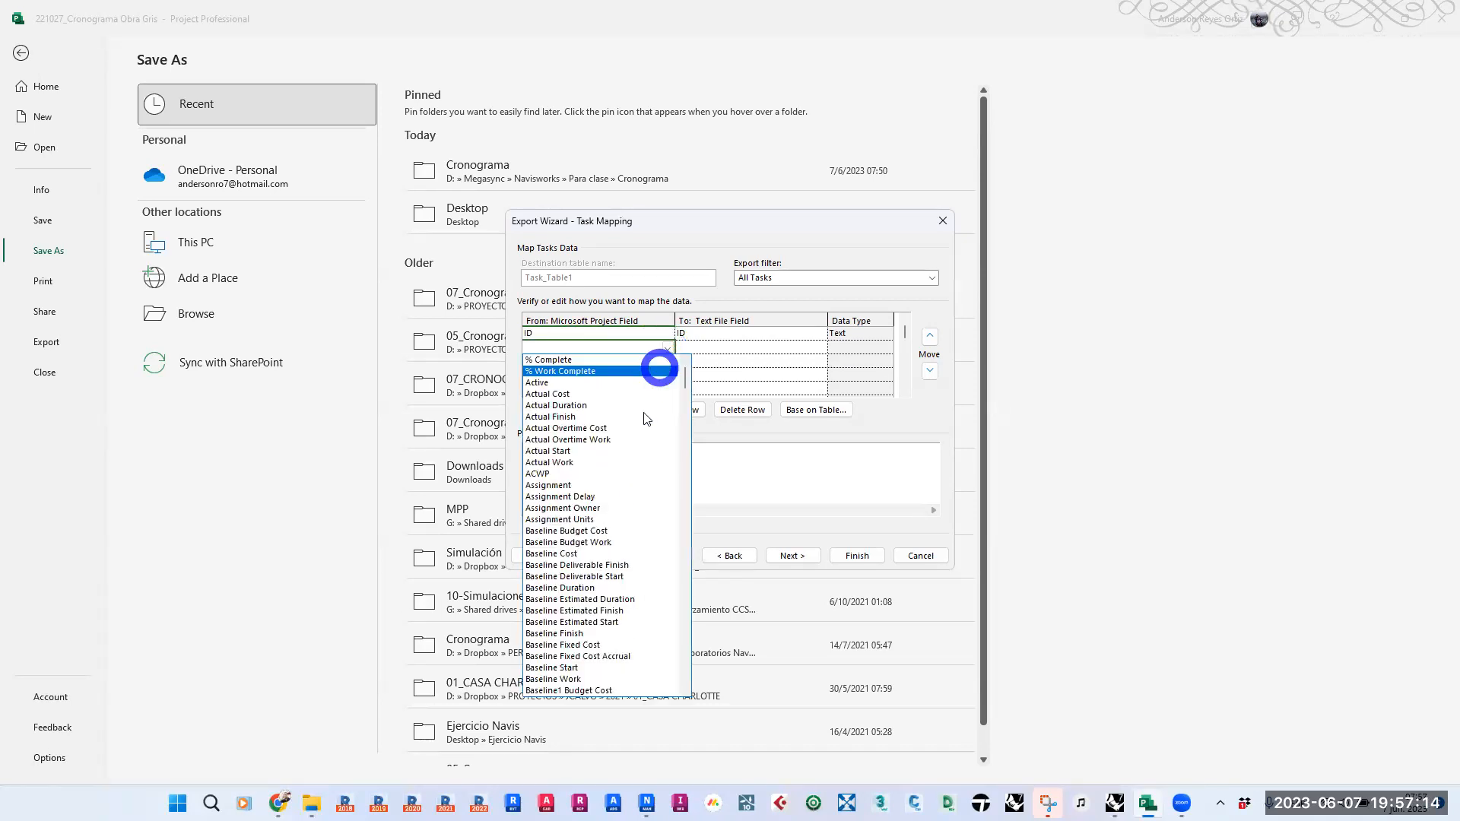
pyautogui.write('Name')
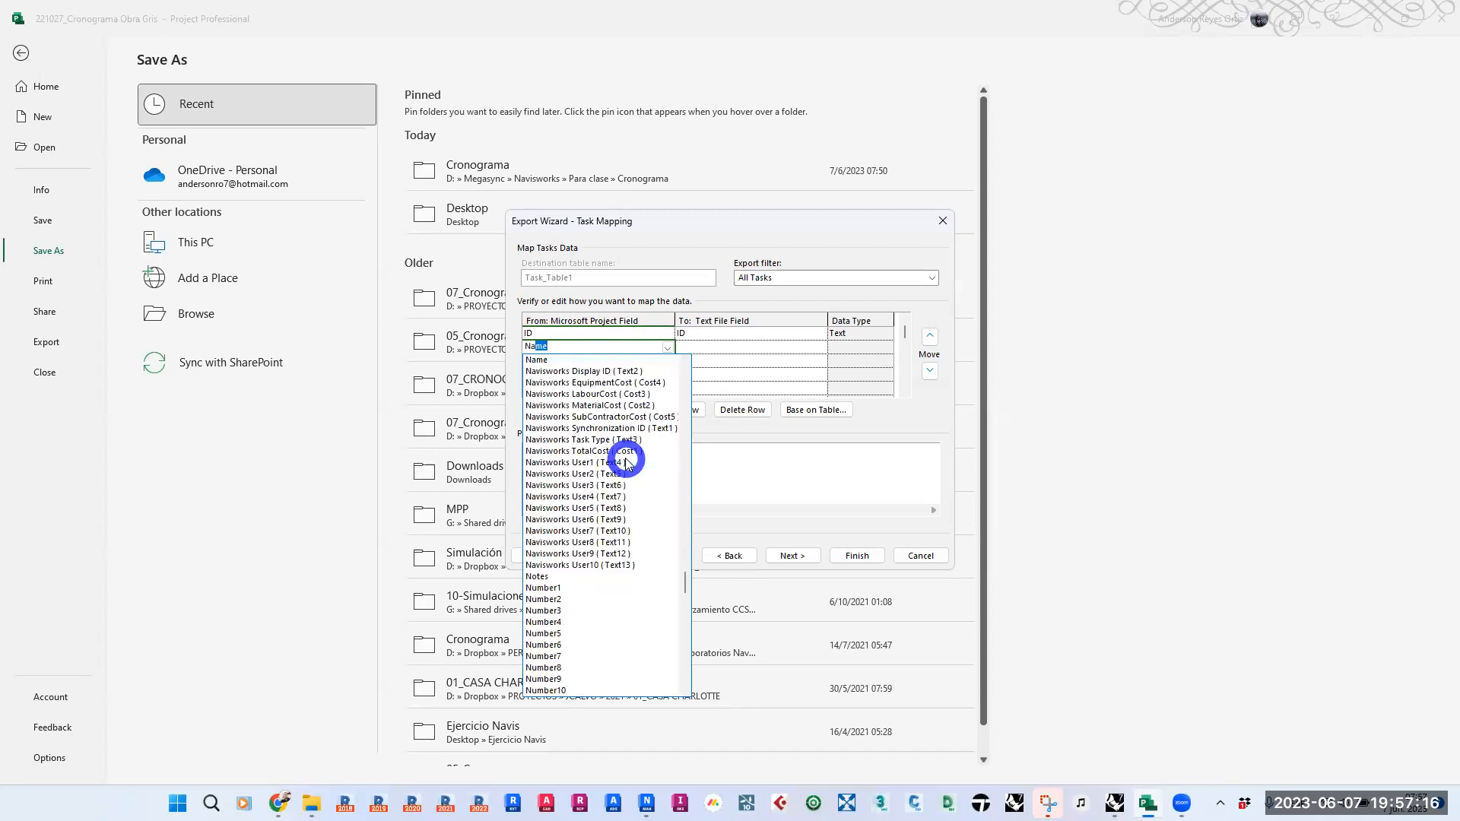
pyautogui.click(566, 359)
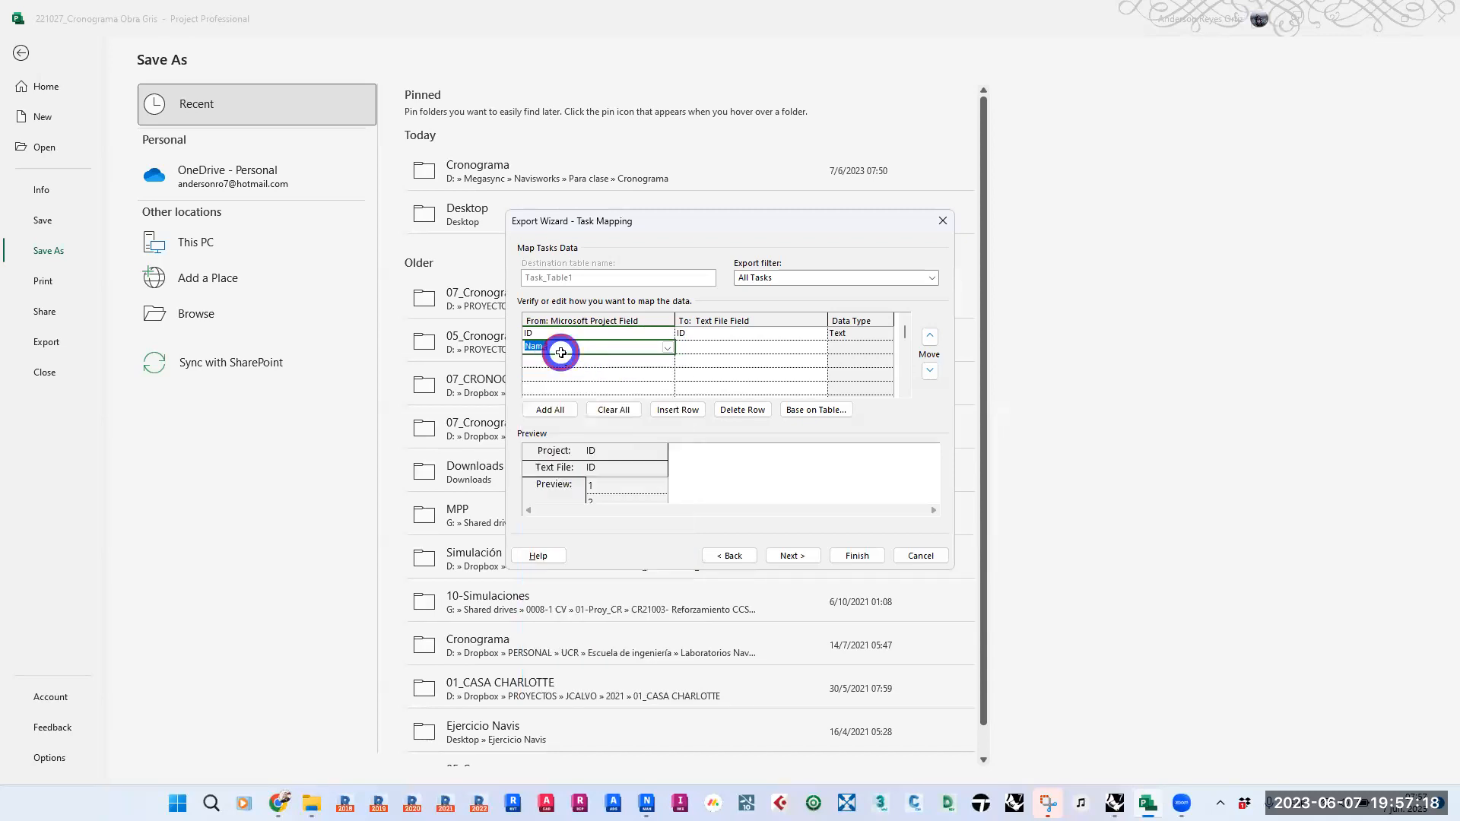
pyautogui.click(618, 375)
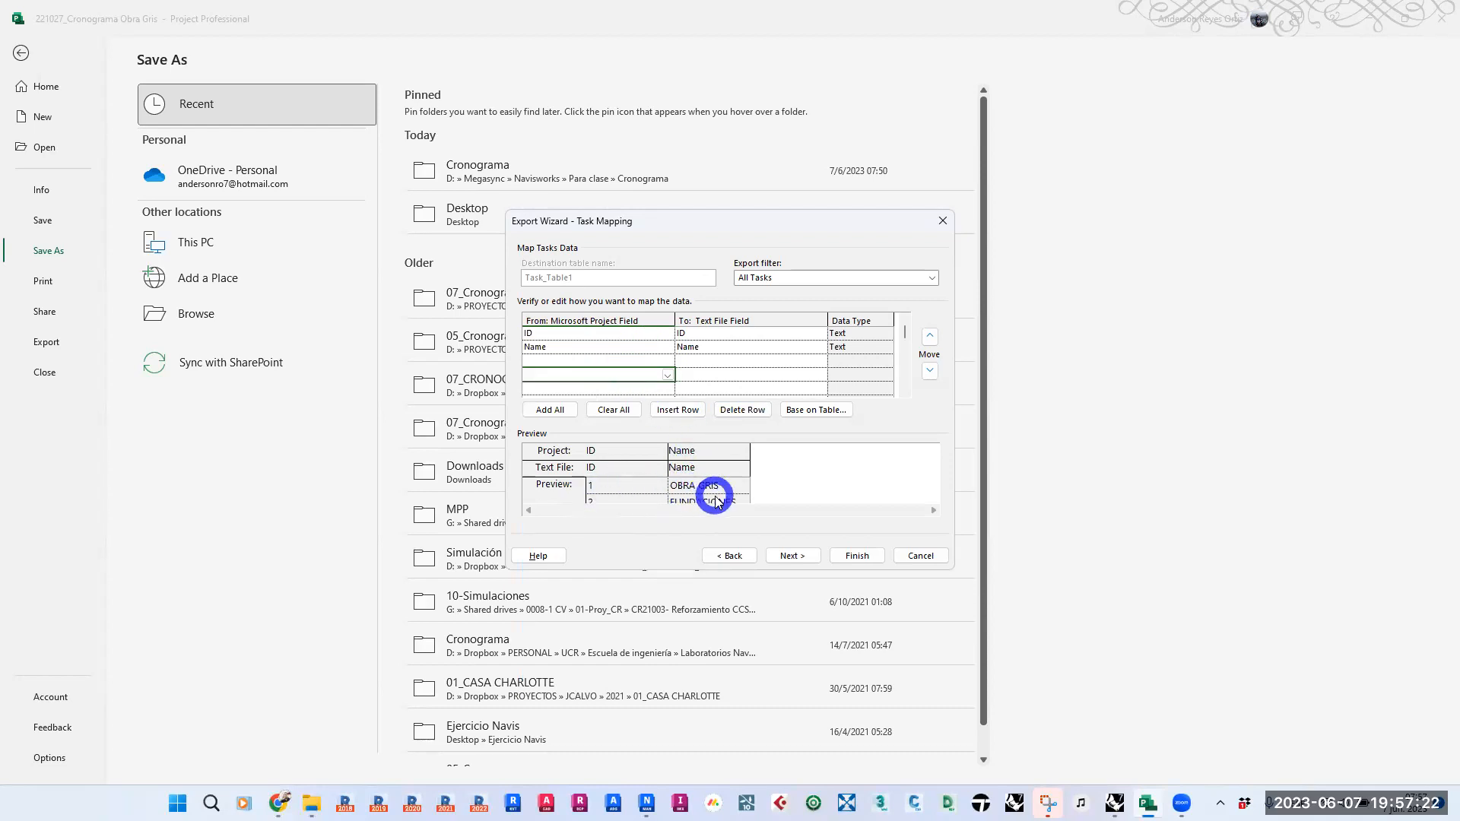
pyautogui.click(609, 485)
pyautogui.click(818, 480)
# - Map the task Start and Finish fields to Start_Date and Finish_Date in the export table
pyautogui.click(600, 361)
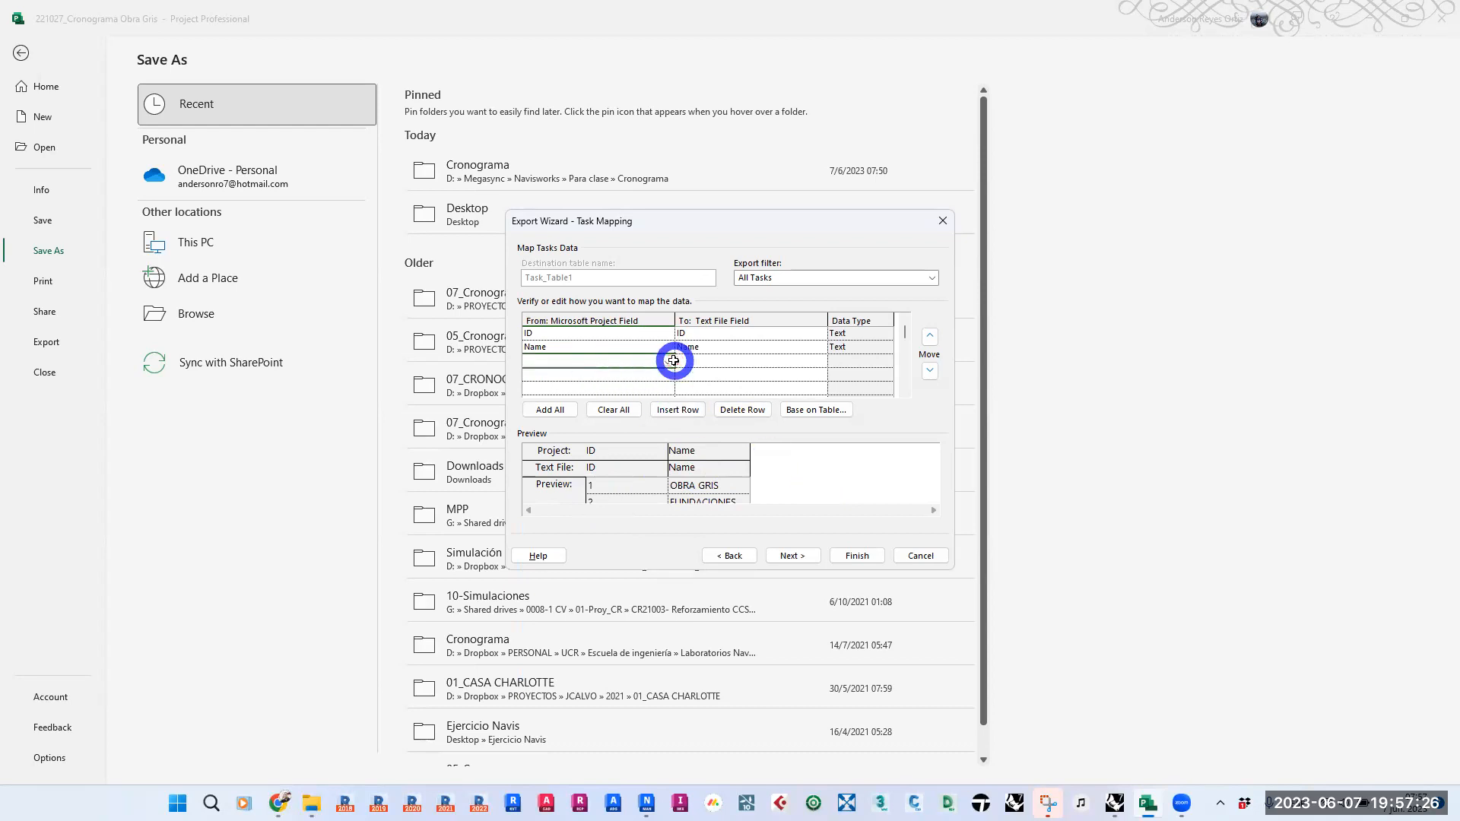
pyautogui.click(667, 363)
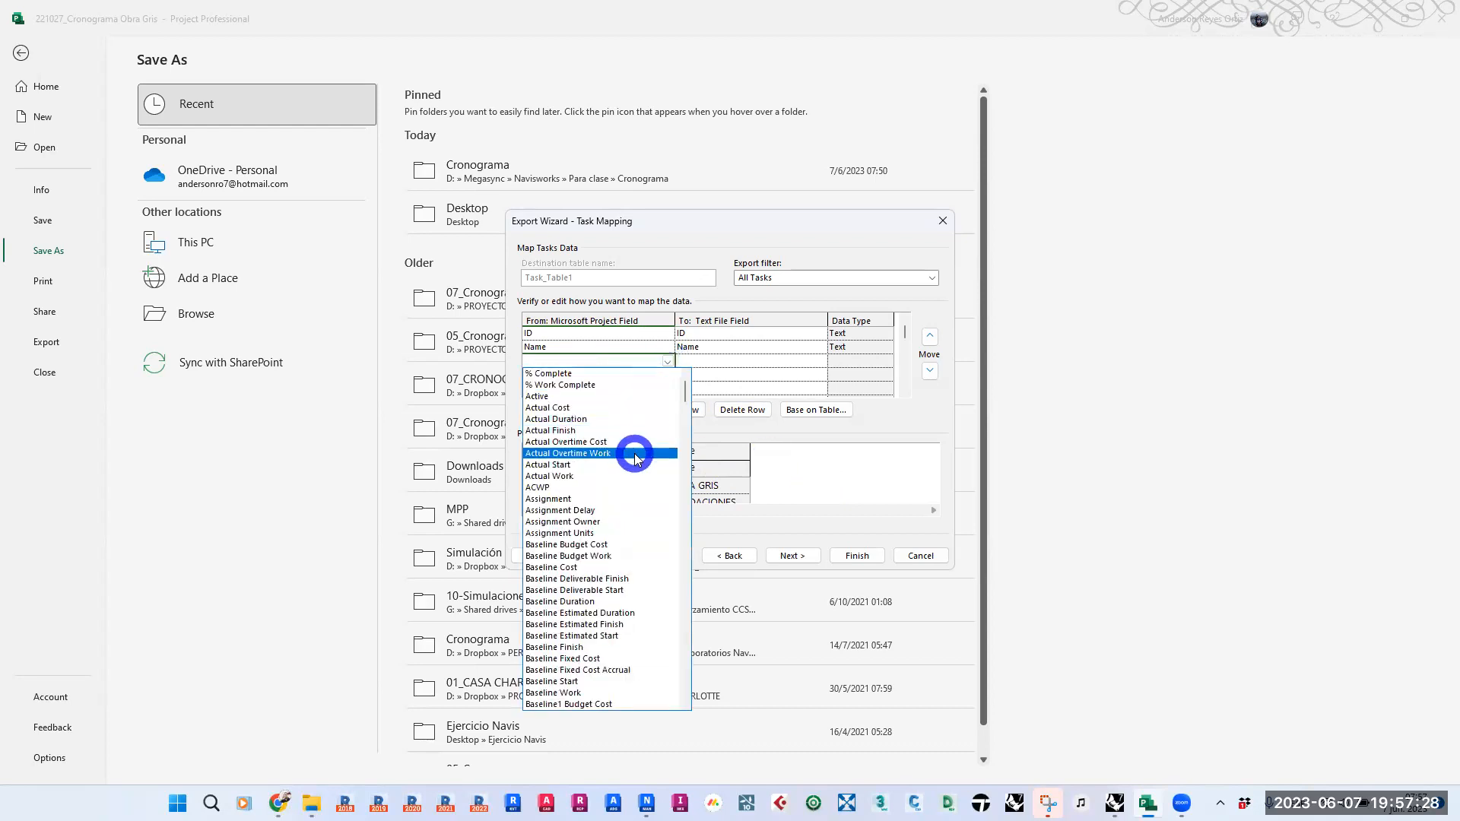
pyautogui.write('Start')
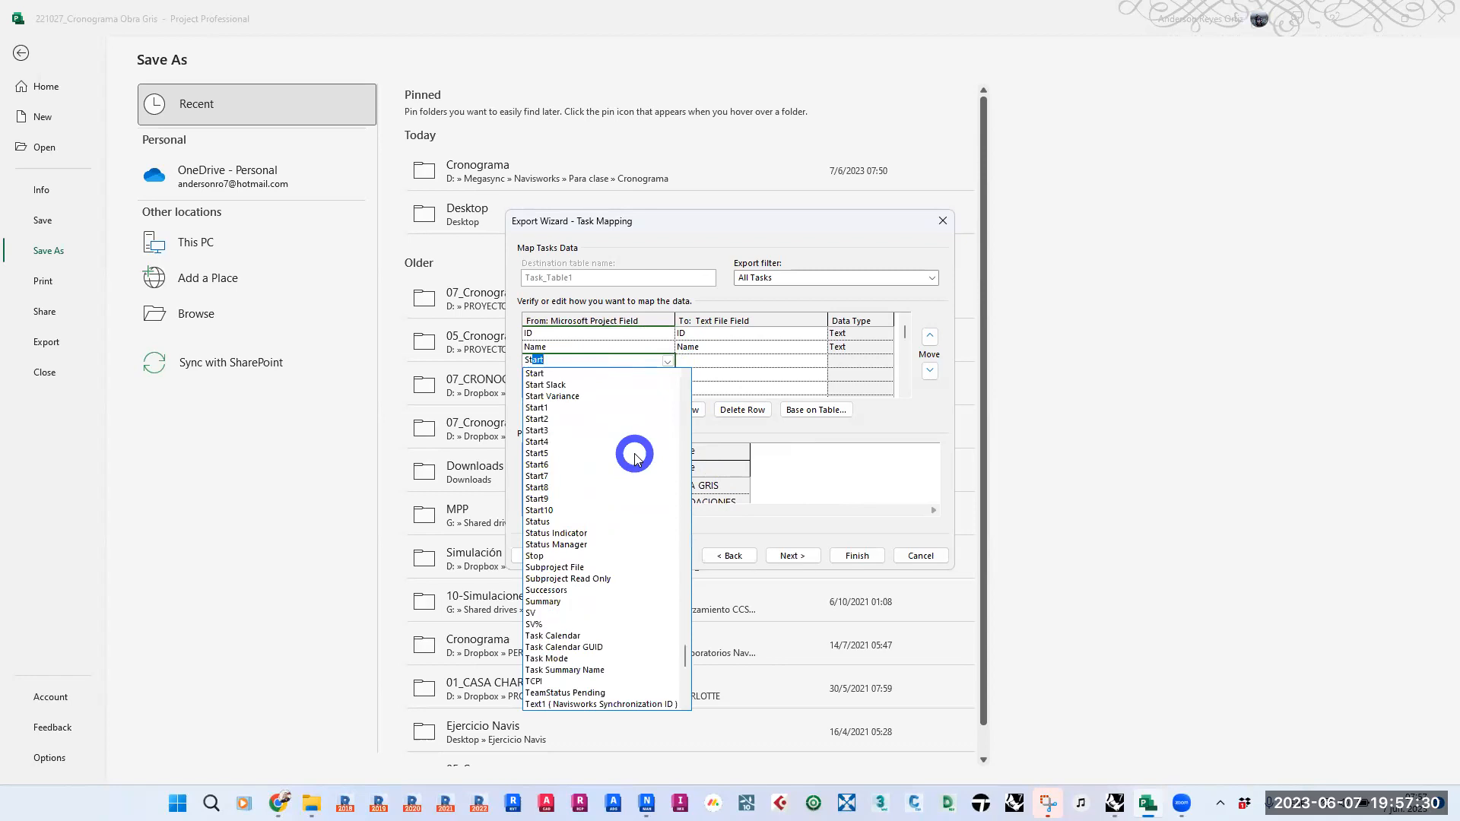
pyautogui.press('Return')
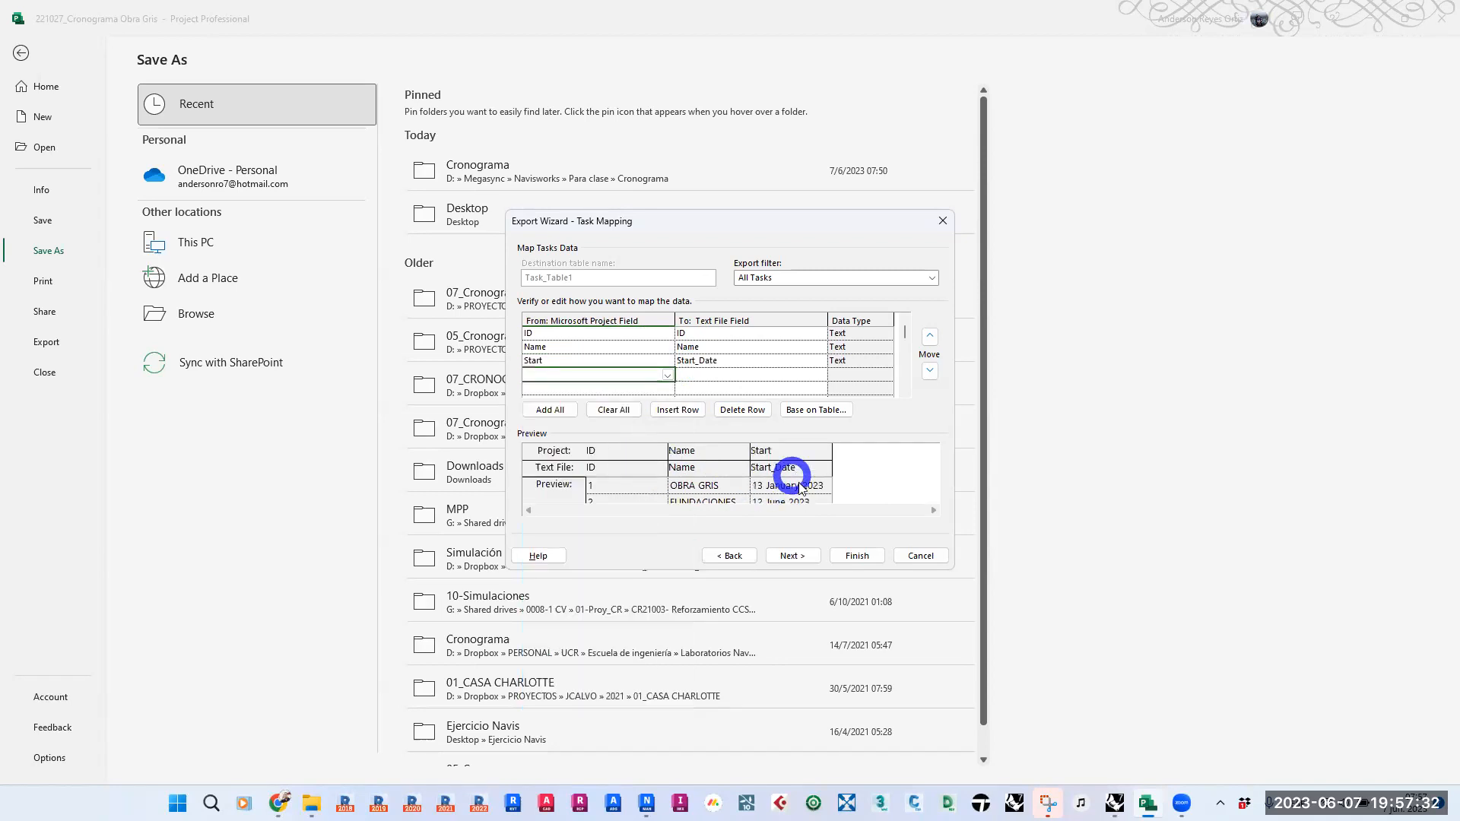
pyautogui.click(665, 374)
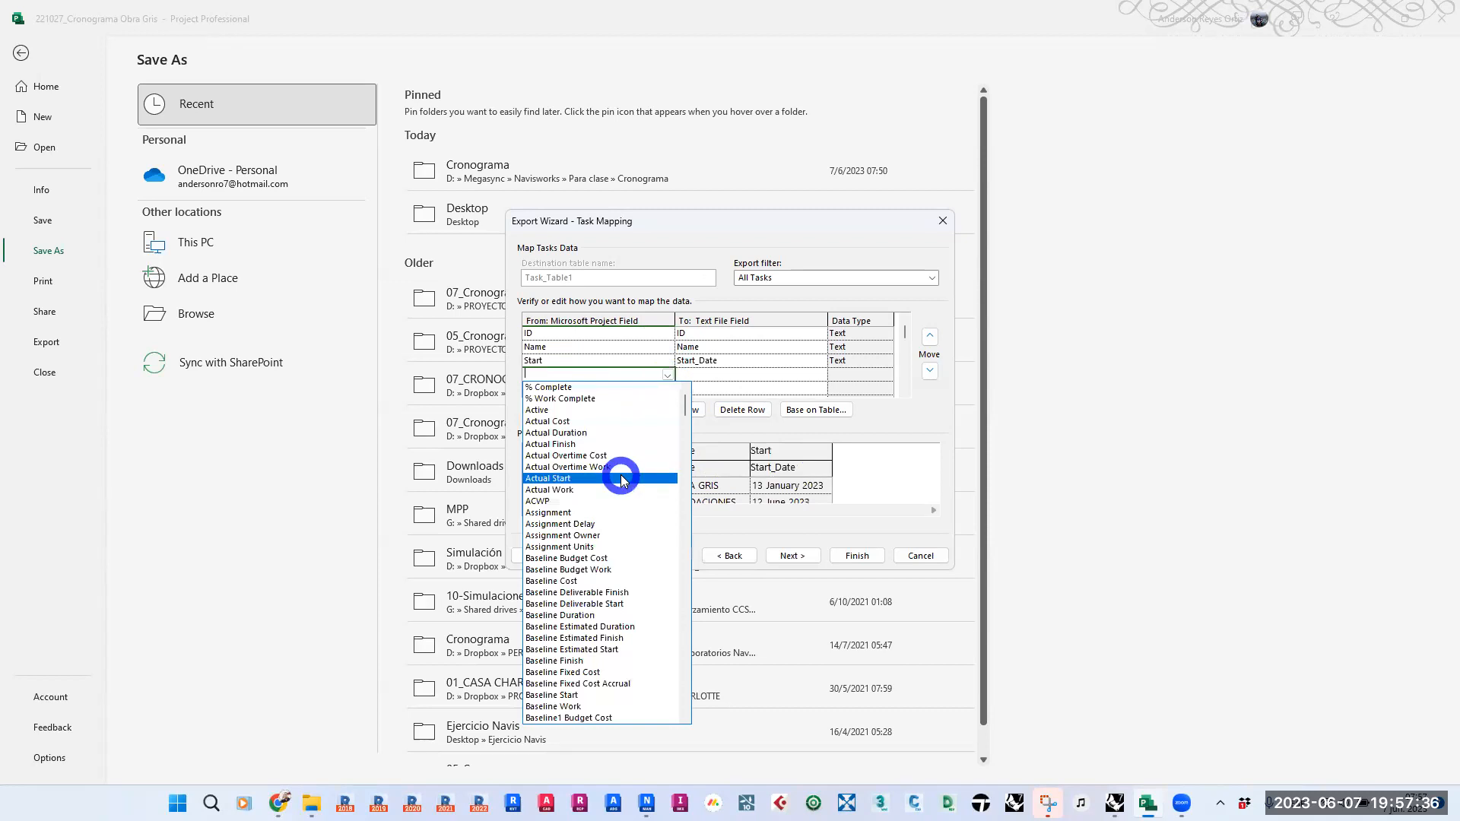
pyautogui.write('Finish')
pyautogui.press('Return')
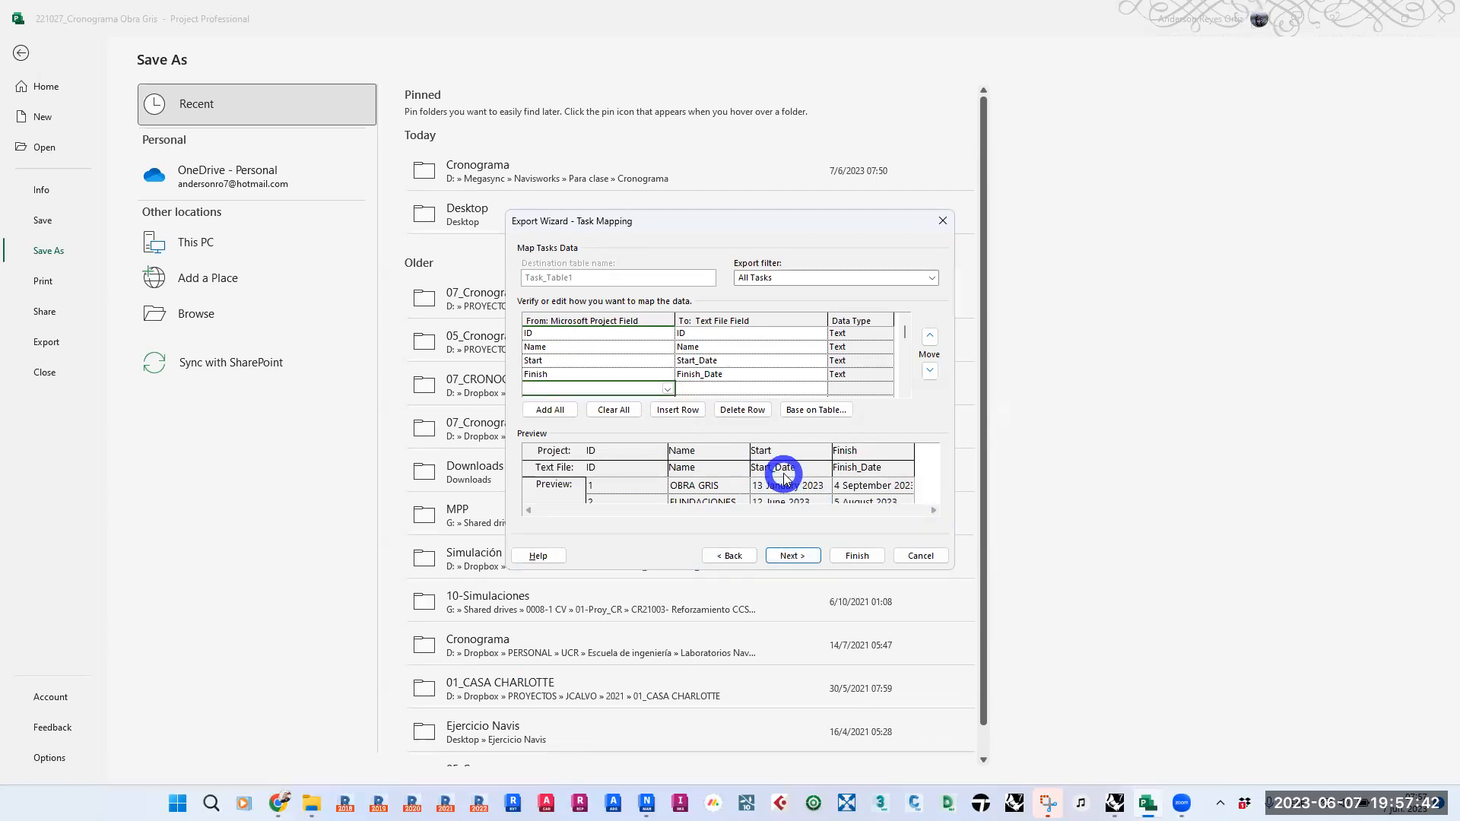
# - Add the Cost2 (Navisworks MaterialCost) field to the export map below Finish
pyautogui.click(669, 389)
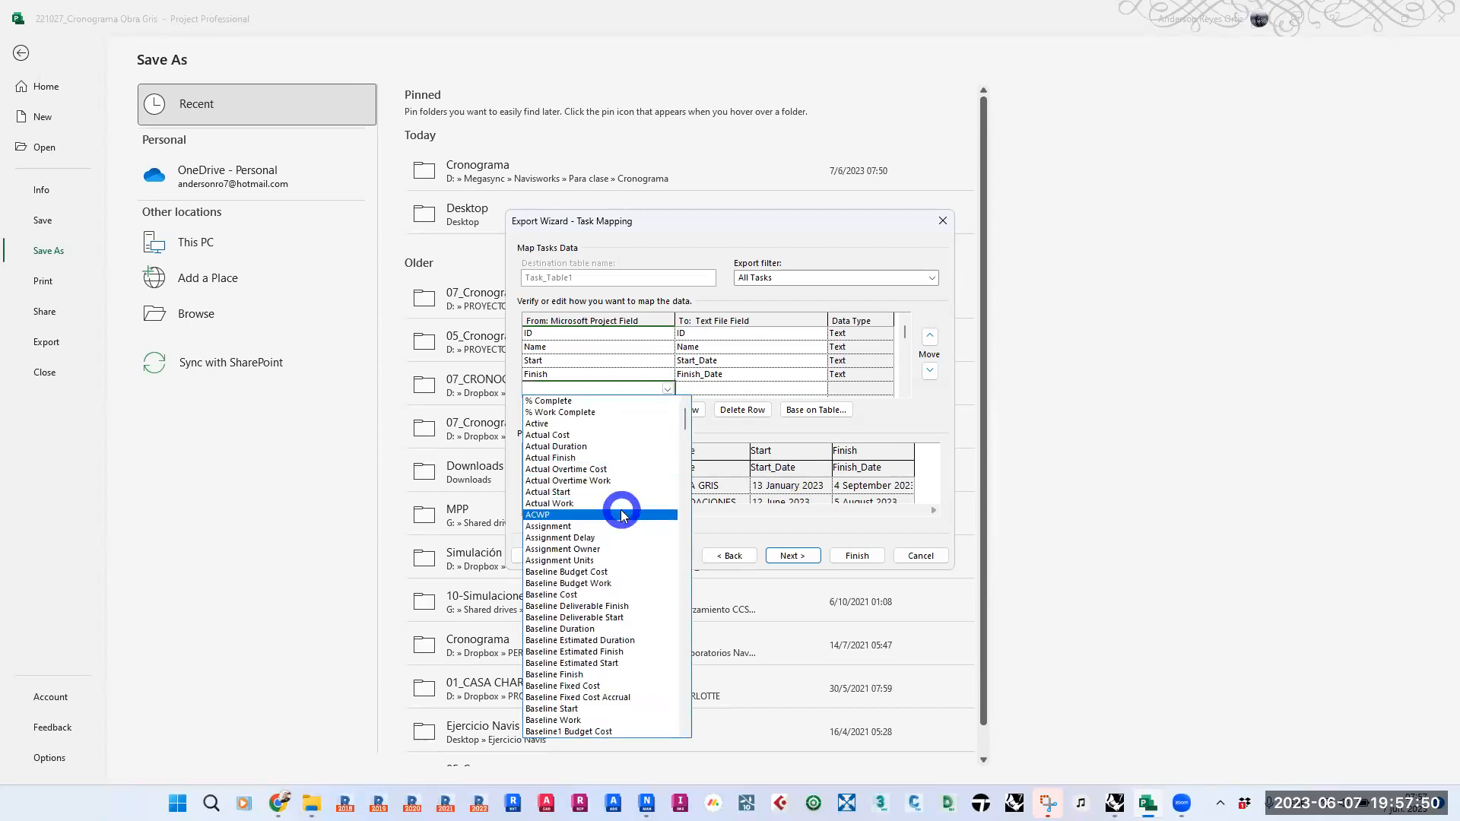
pyautogui.scroll(-8, 621, 509)
pyautogui.scroll(-6, 621, 513)
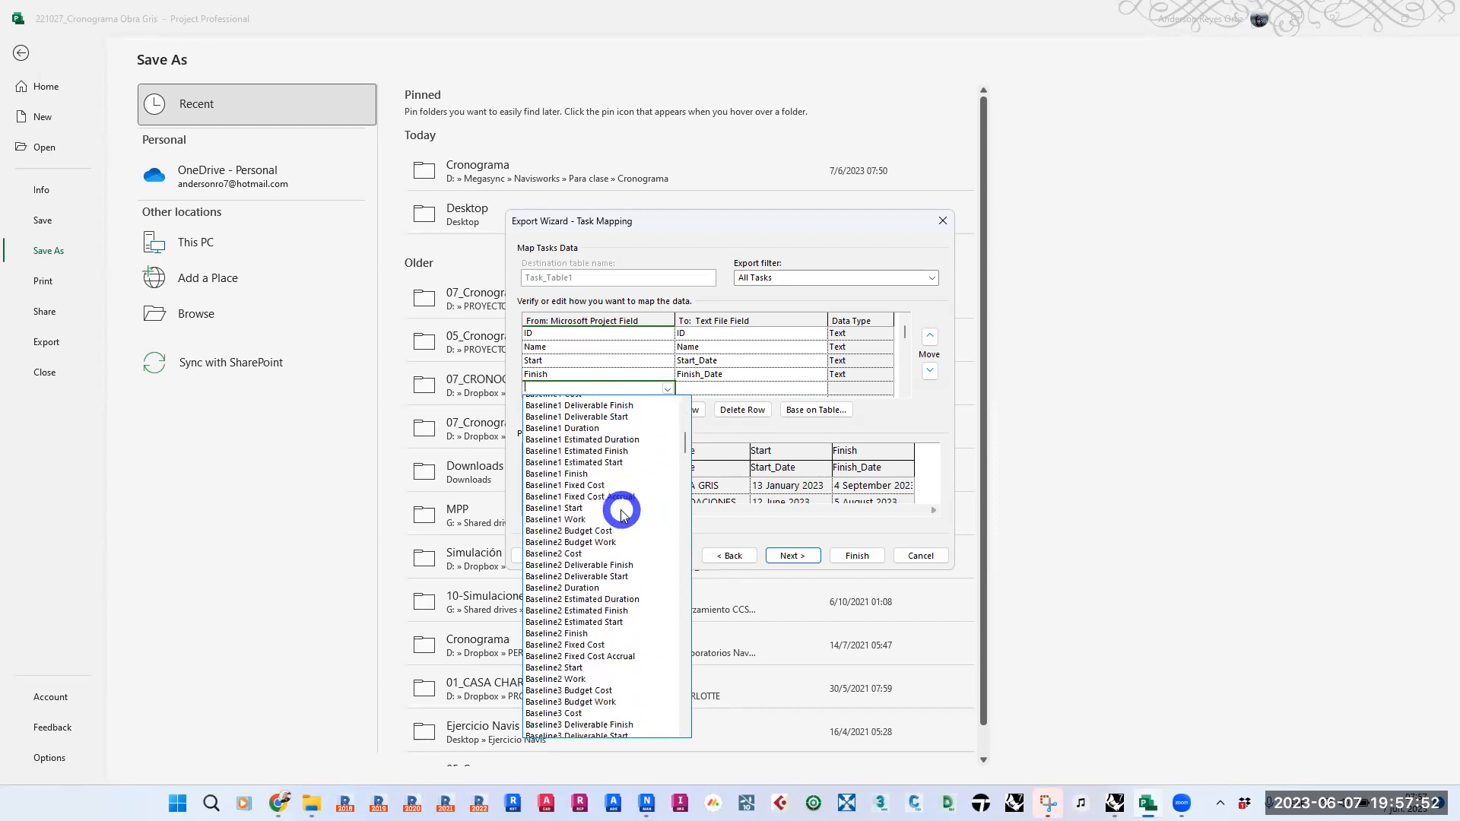
pyautogui.write('Ma')
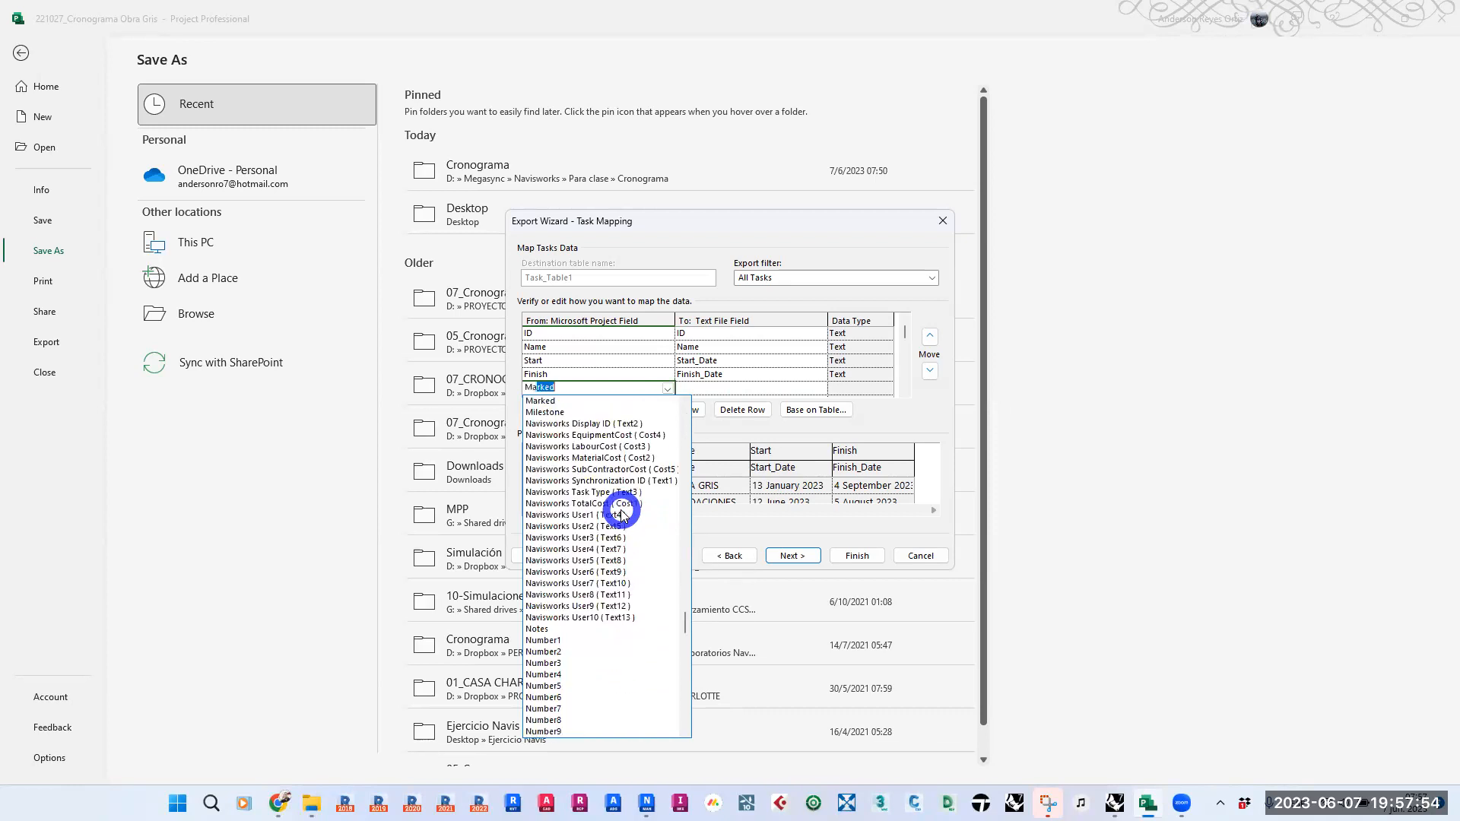
pyautogui.write('TERIA')
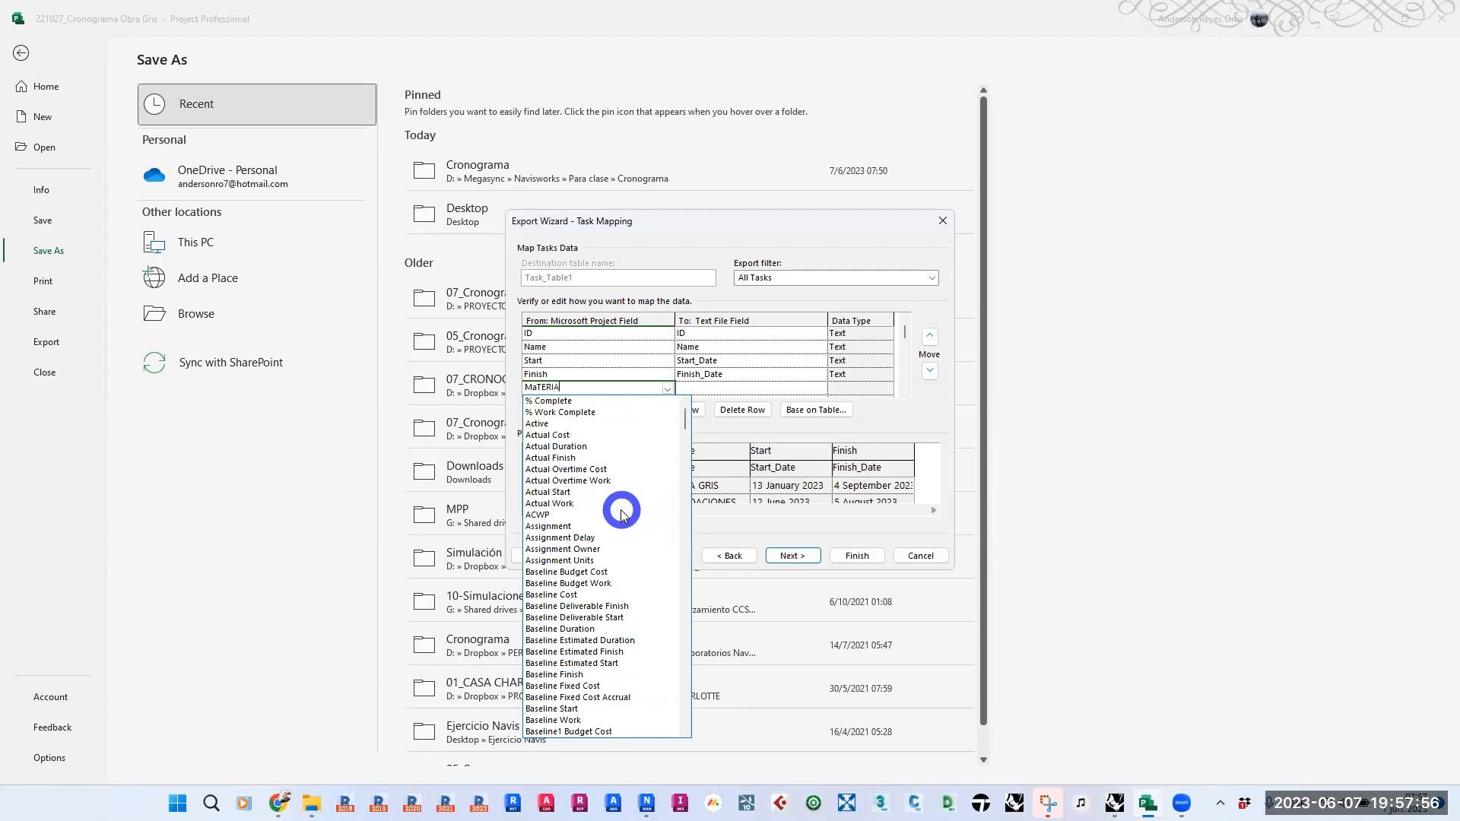
pyautogui.press('BackSpace')
pyautogui.press('BackSpace')
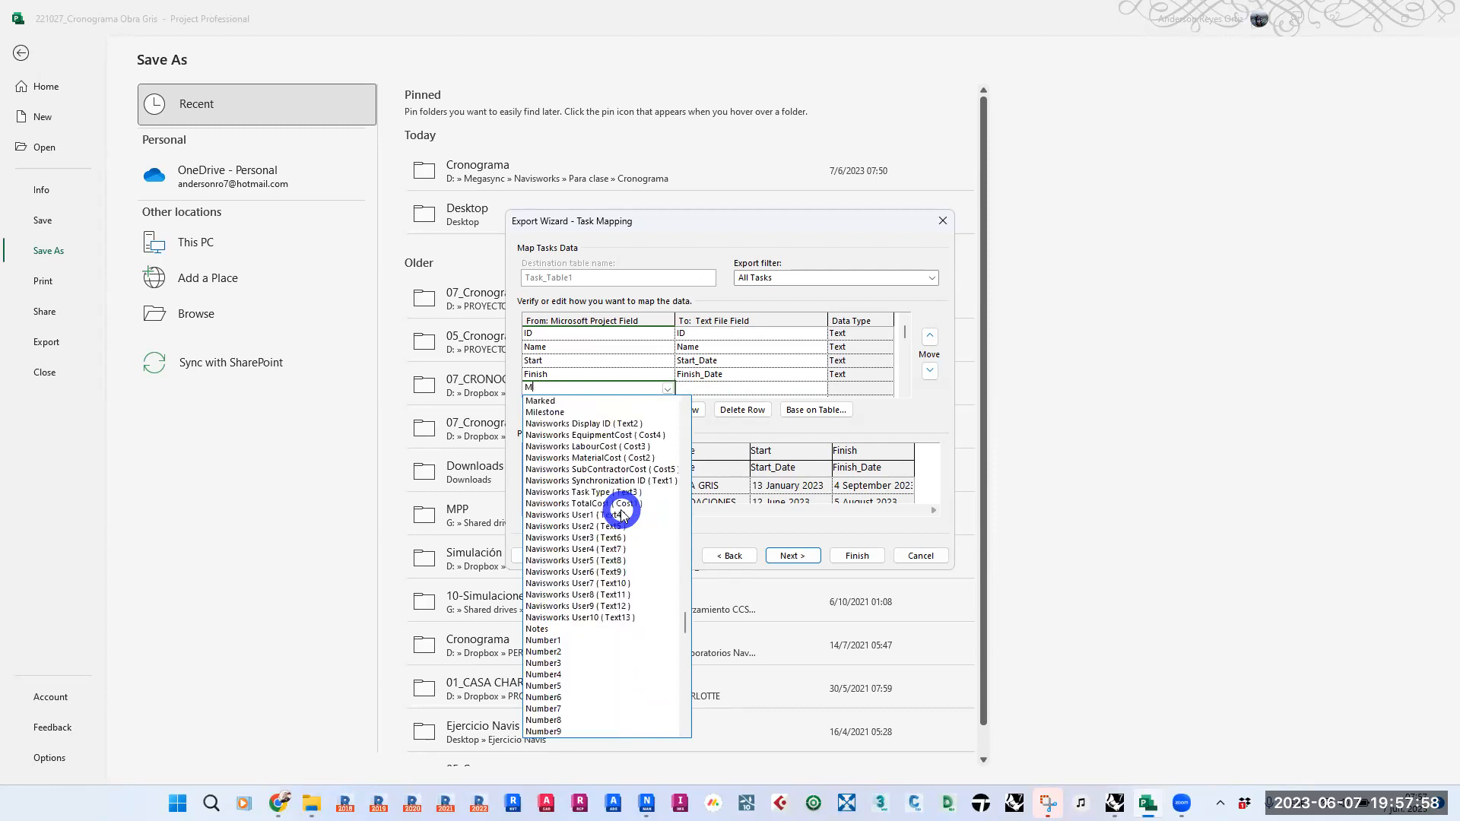
pyautogui.write('aterial')
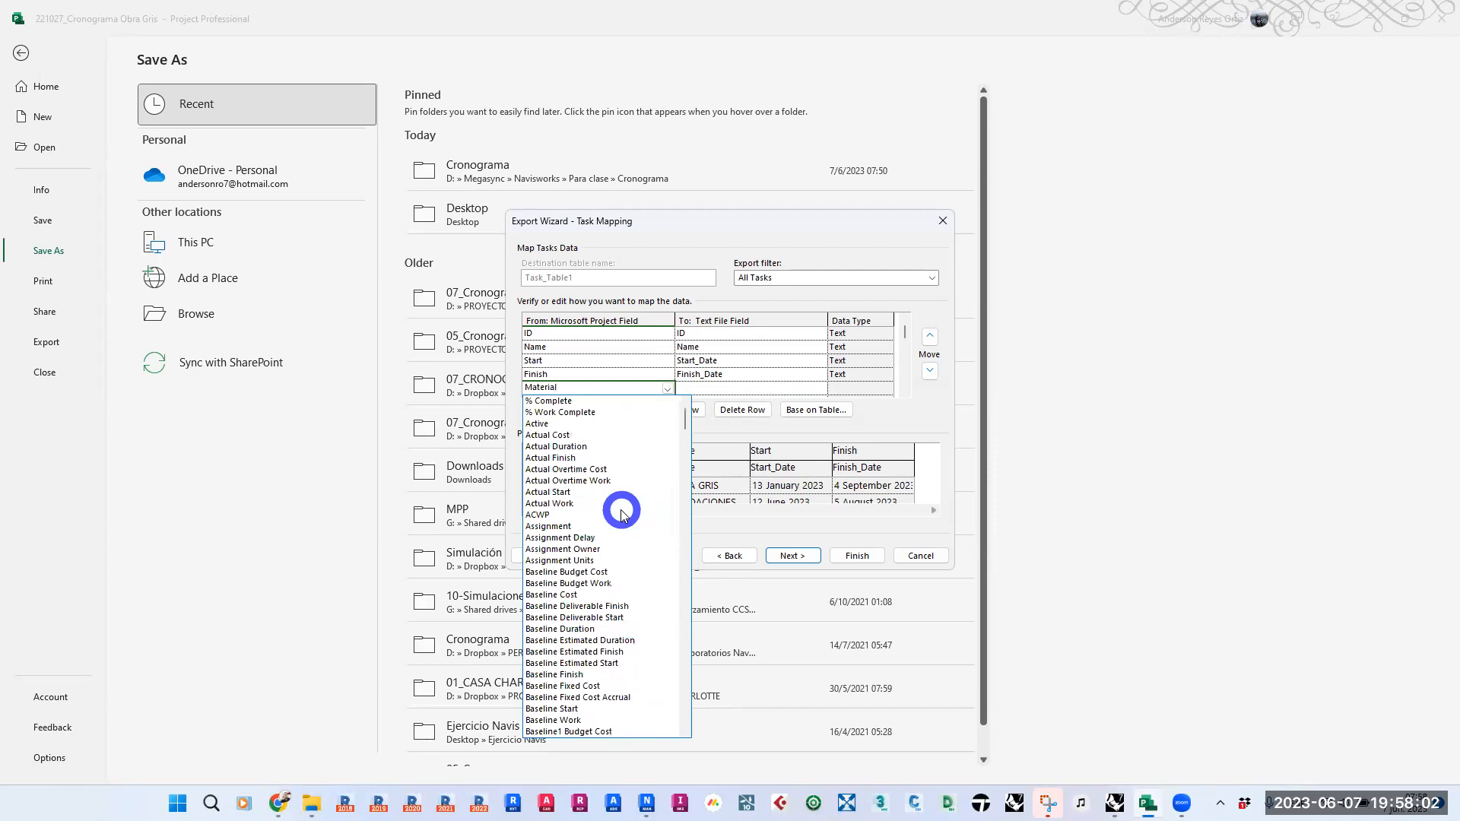
pyautogui.write('Cost')
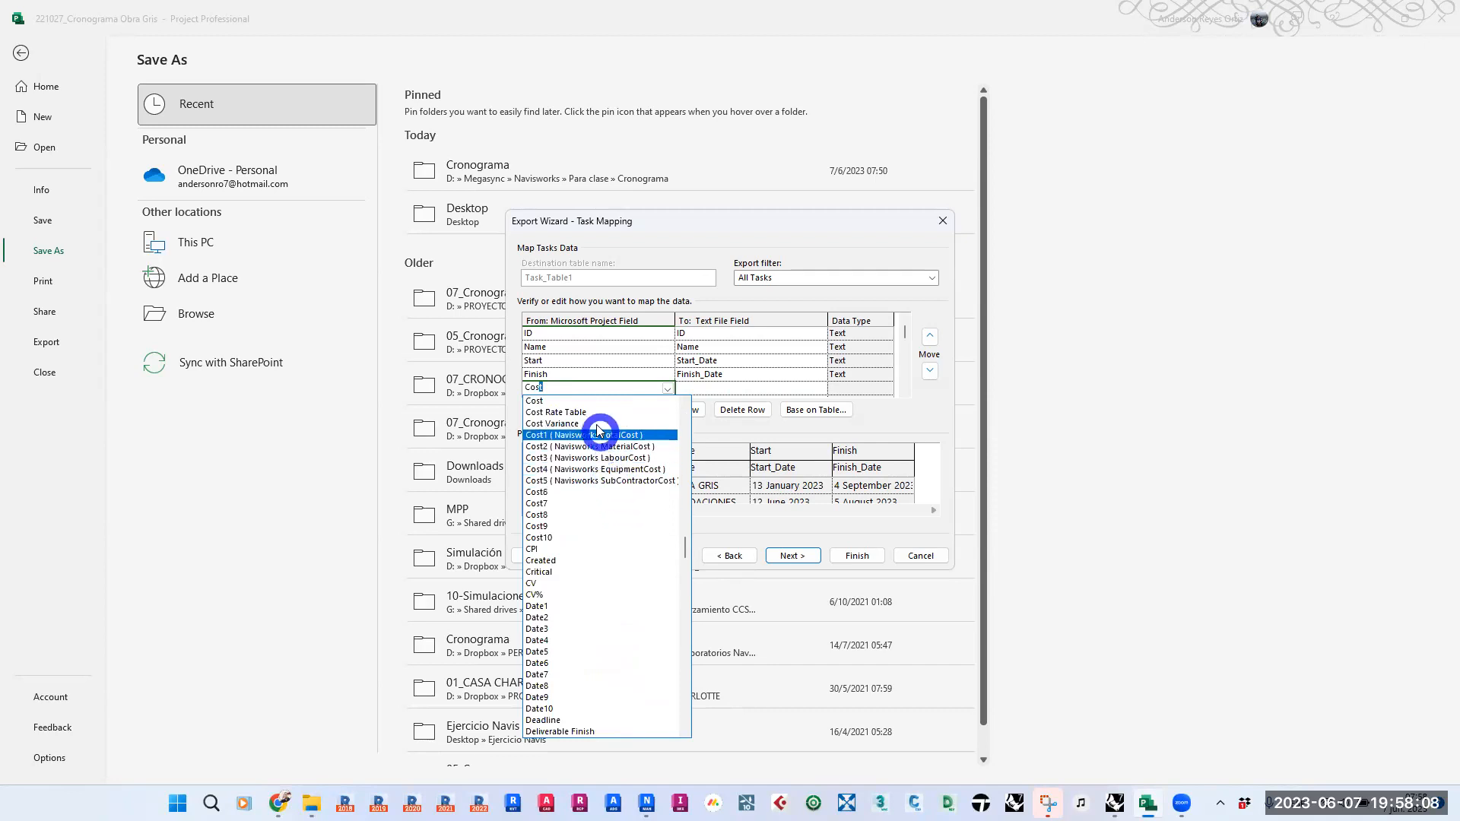
pyautogui.click(630, 447)
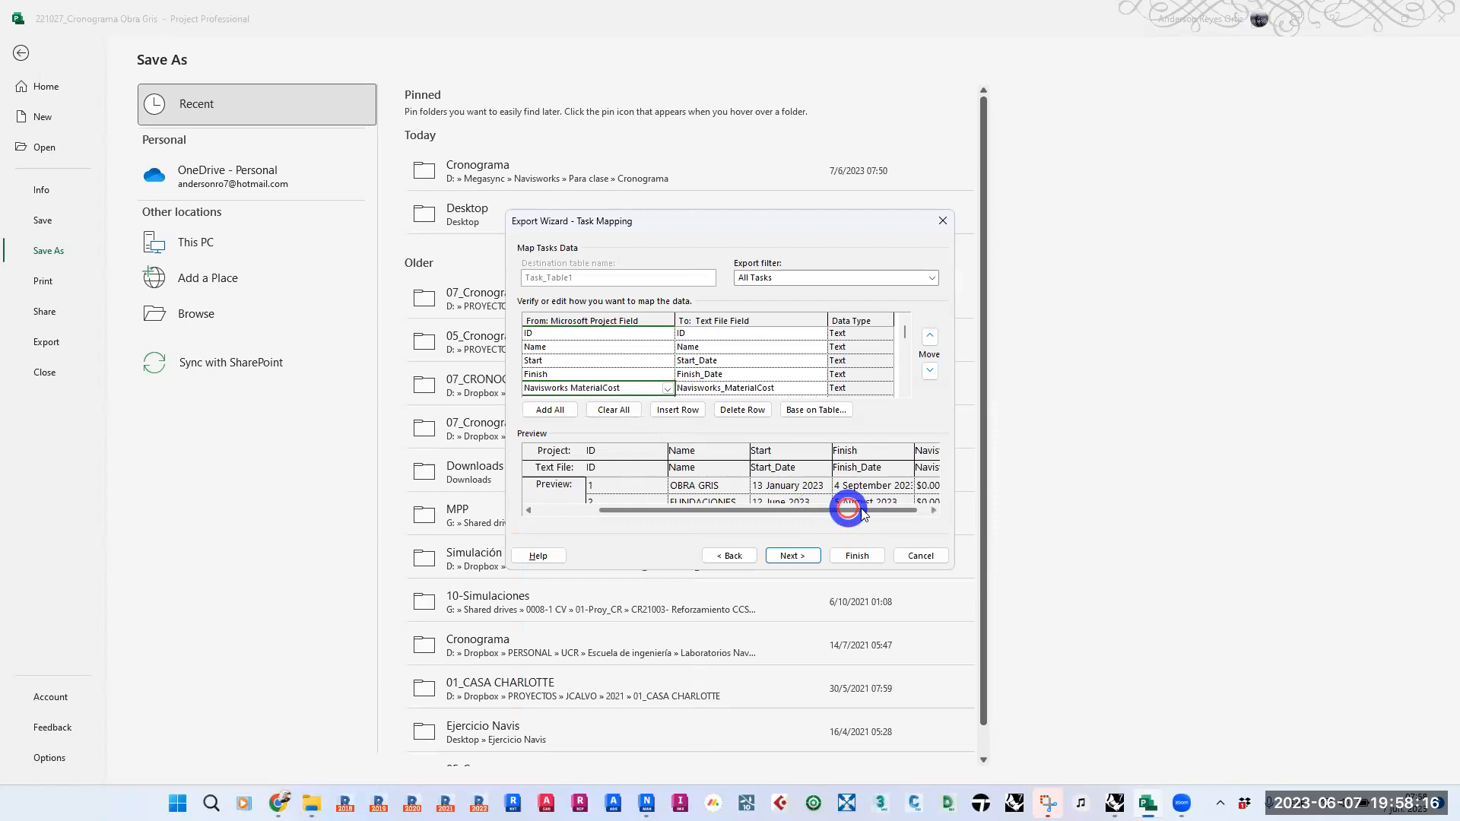
pyautogui.moveTo(844, 508); pyautogui.dragTo(885, 513)
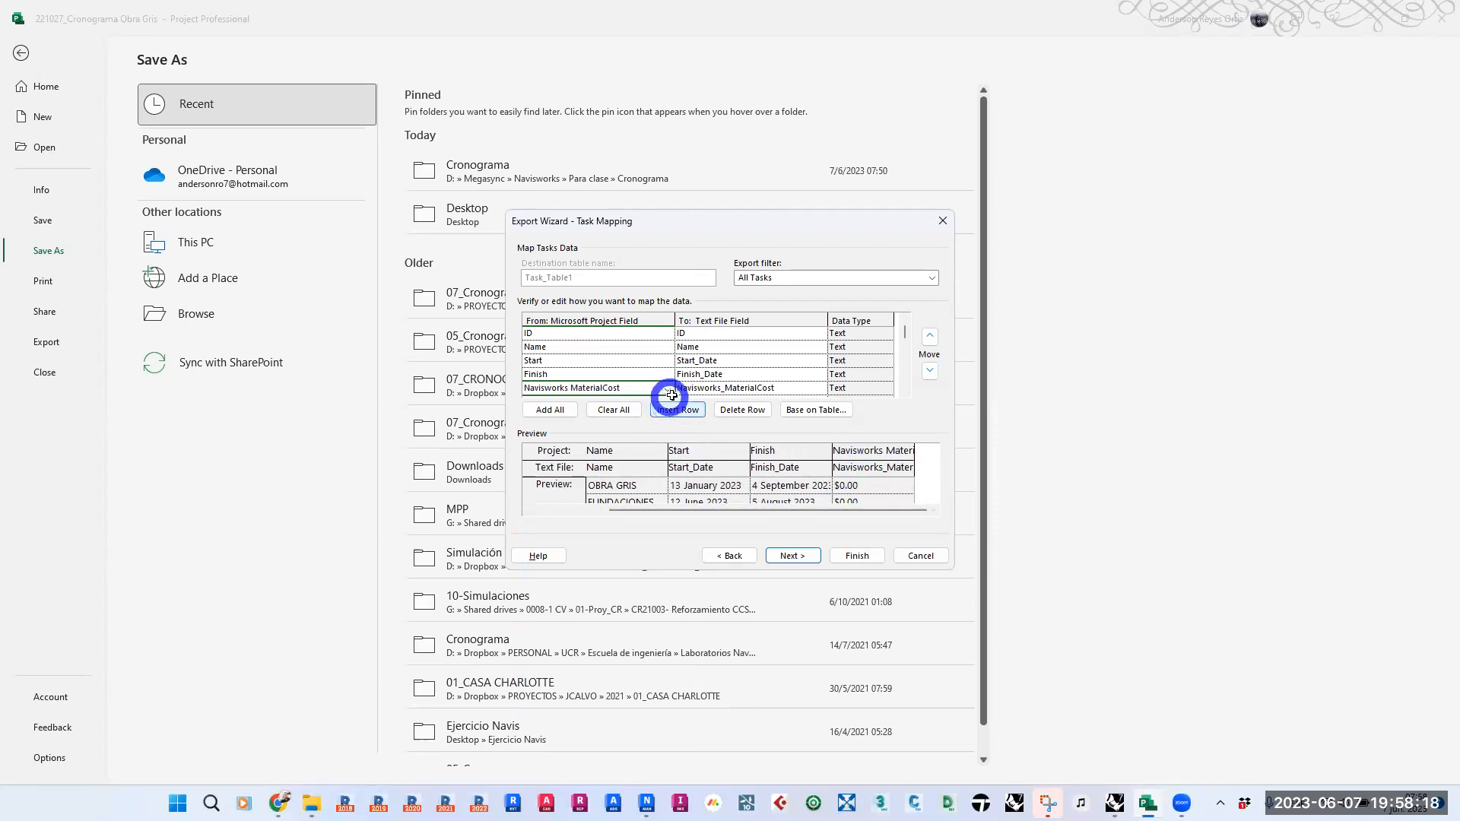
# - Add the Cost3 (Navisworks LabourCost) field to the export map below the material cost
pyautogui.moveTo(906, 332); pyautogui.dragTo(904, 335)
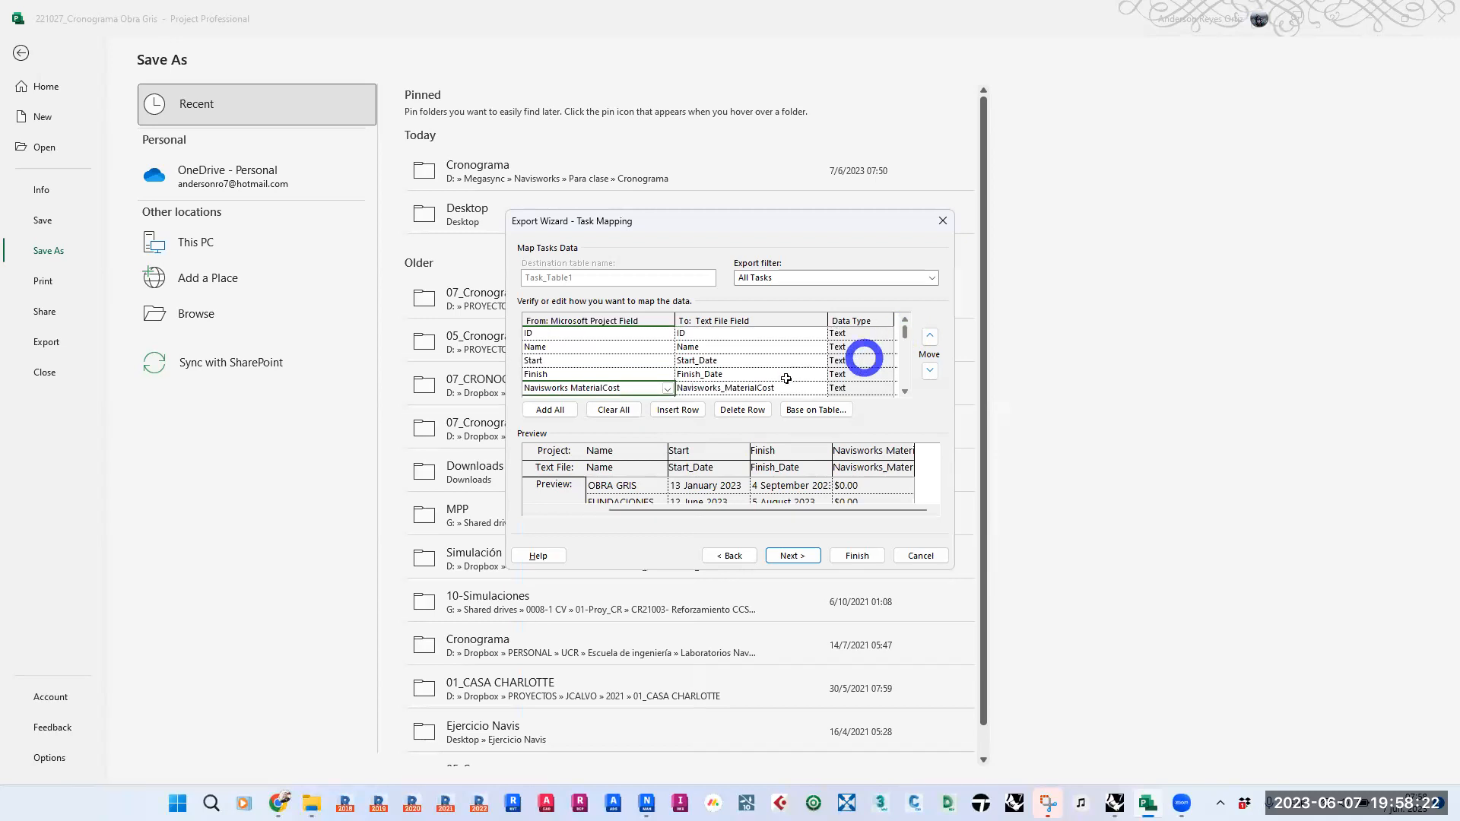
pyautogui.click(602, 371)
pyautogui.press('Down')
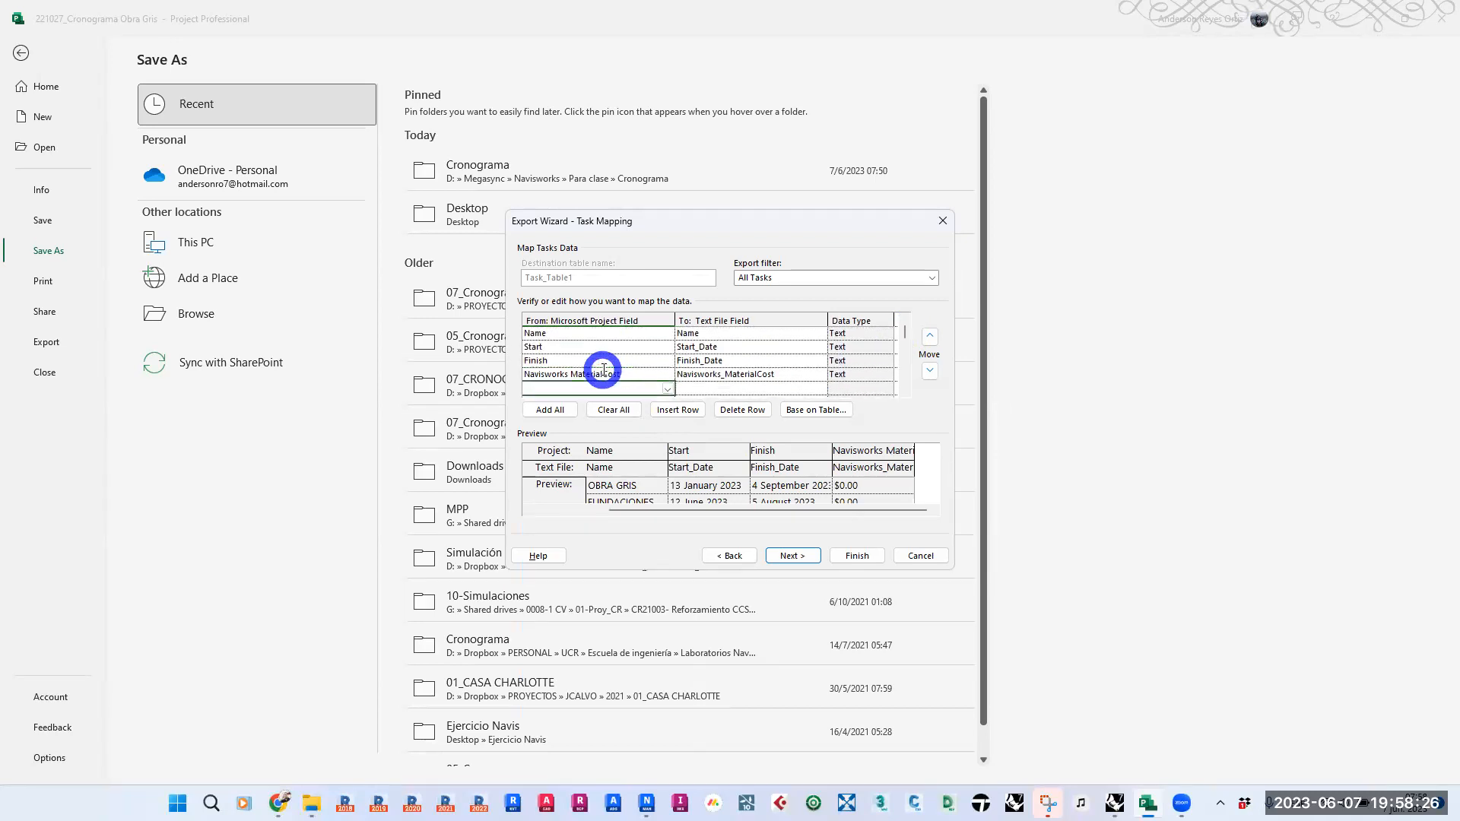
pyautogui.click(668, 389)
pyautogui.write('Cost')
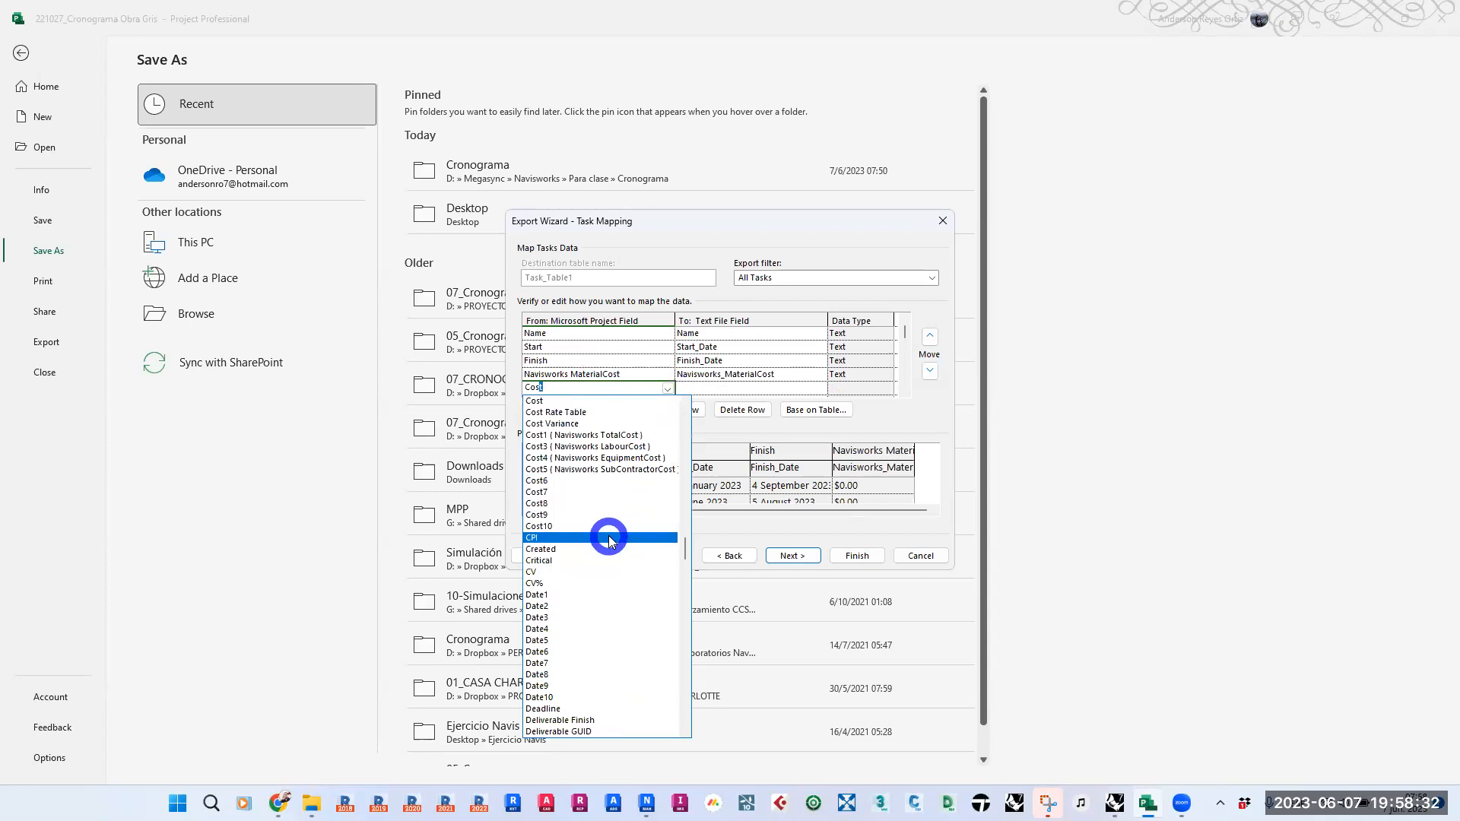
pyautogui.scroll(-1, 608, 537)
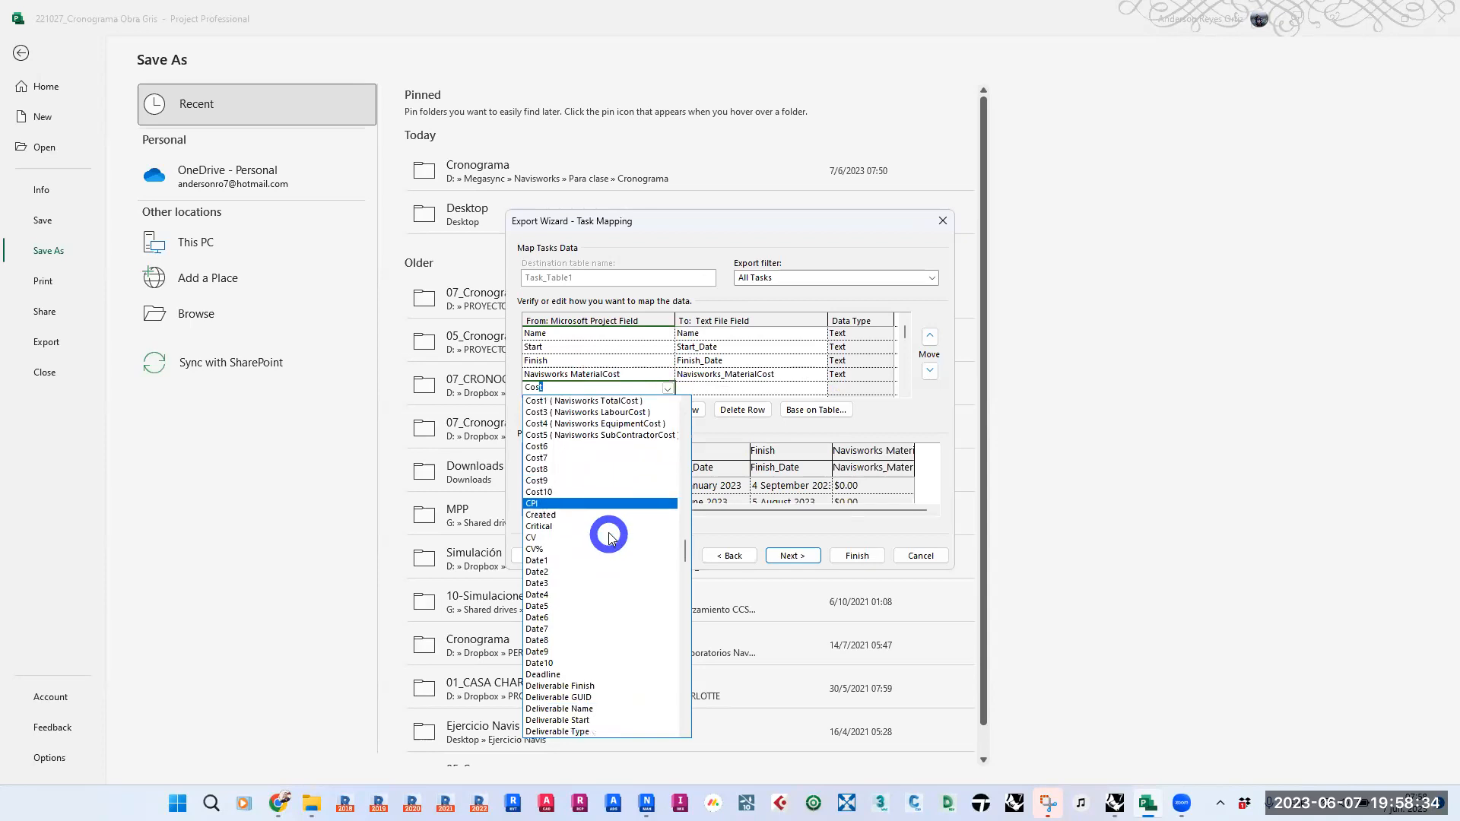
pyautogui.click(608, 413)
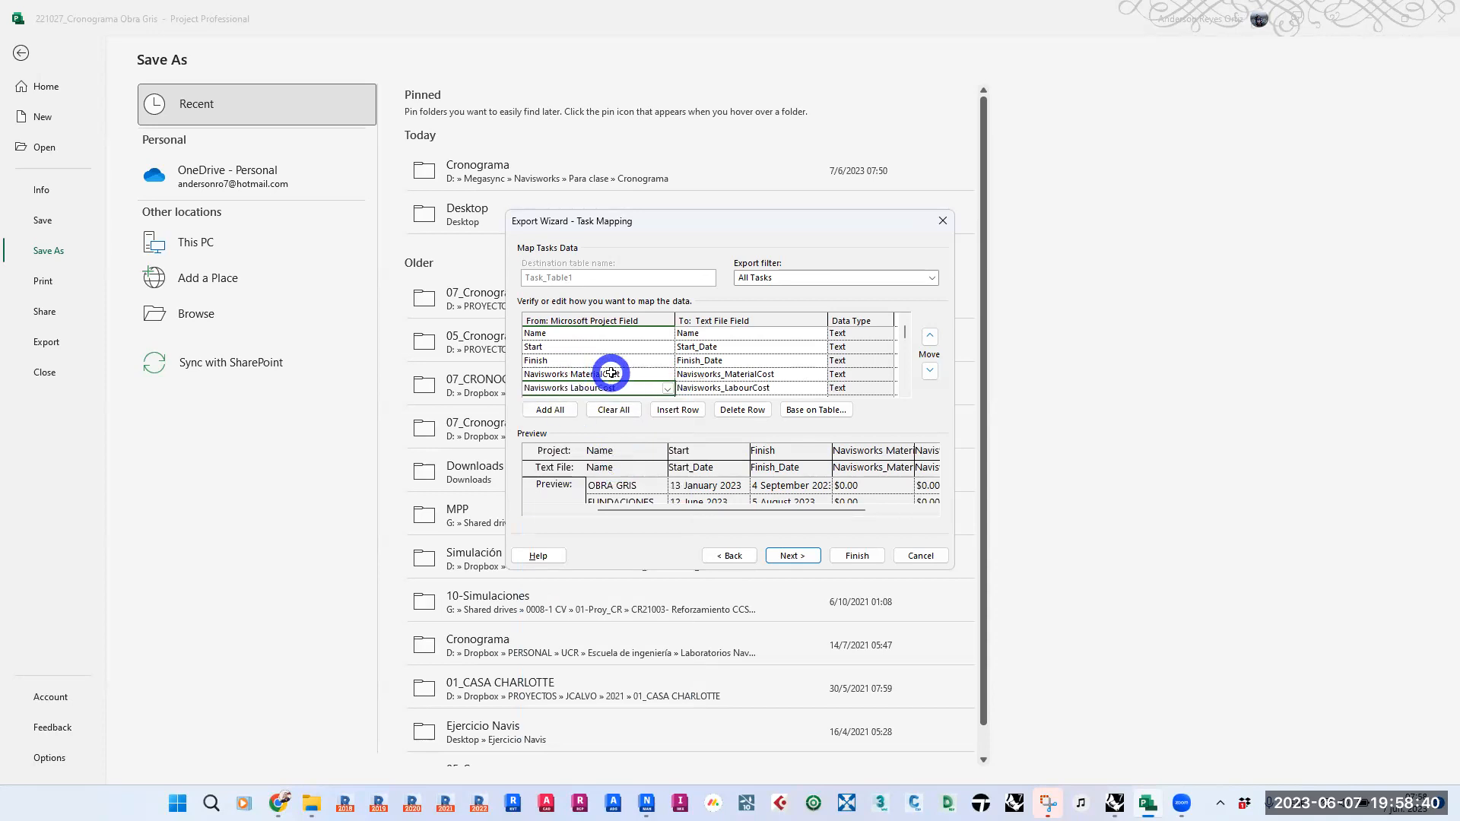
# - Finish the CSV export without saving the map, and minimize Microsoft Project to reach the Desktop
pyautogui.click(795, 555)
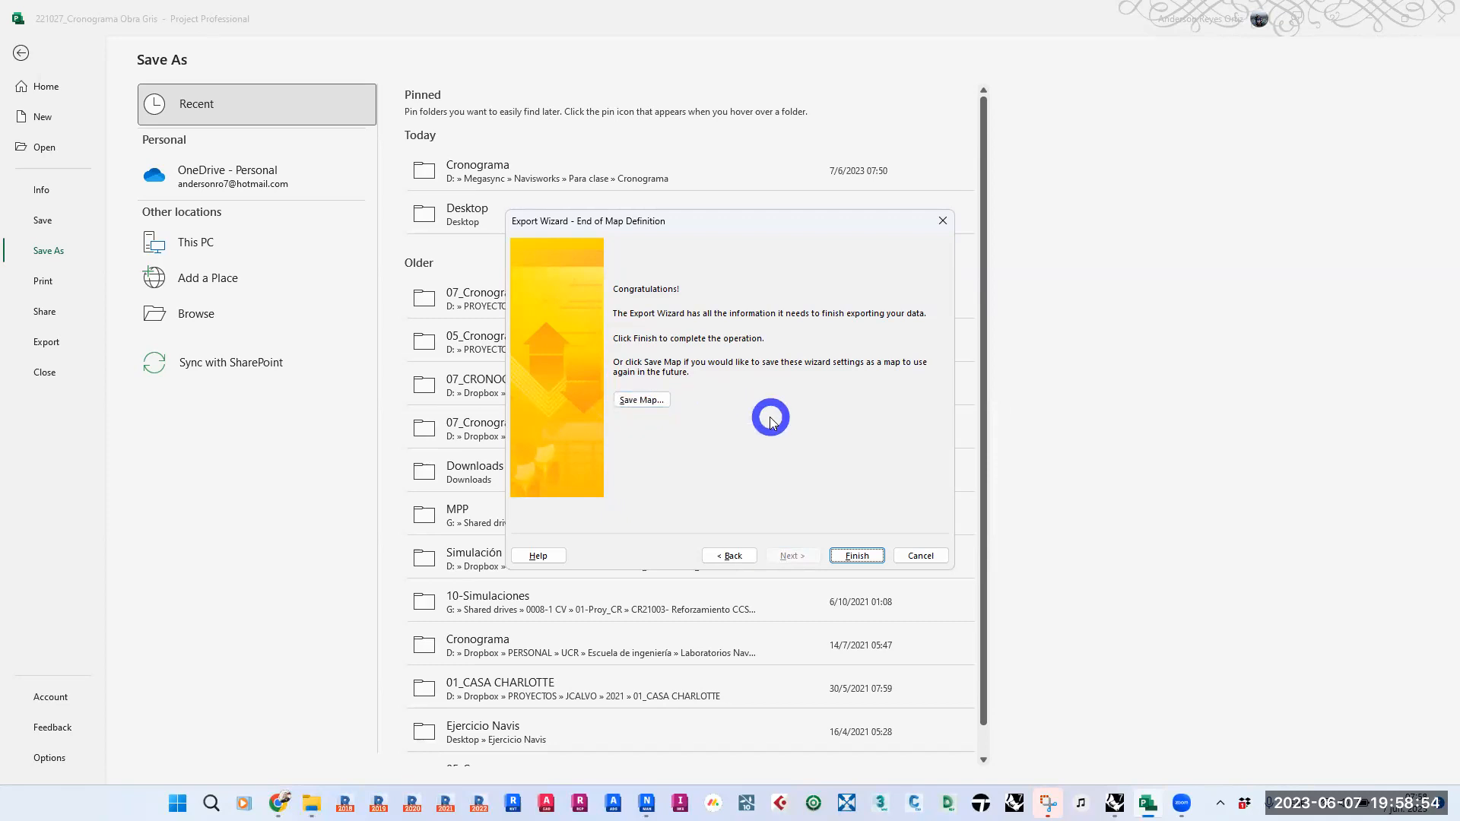
pyautogui.click(857, 556)
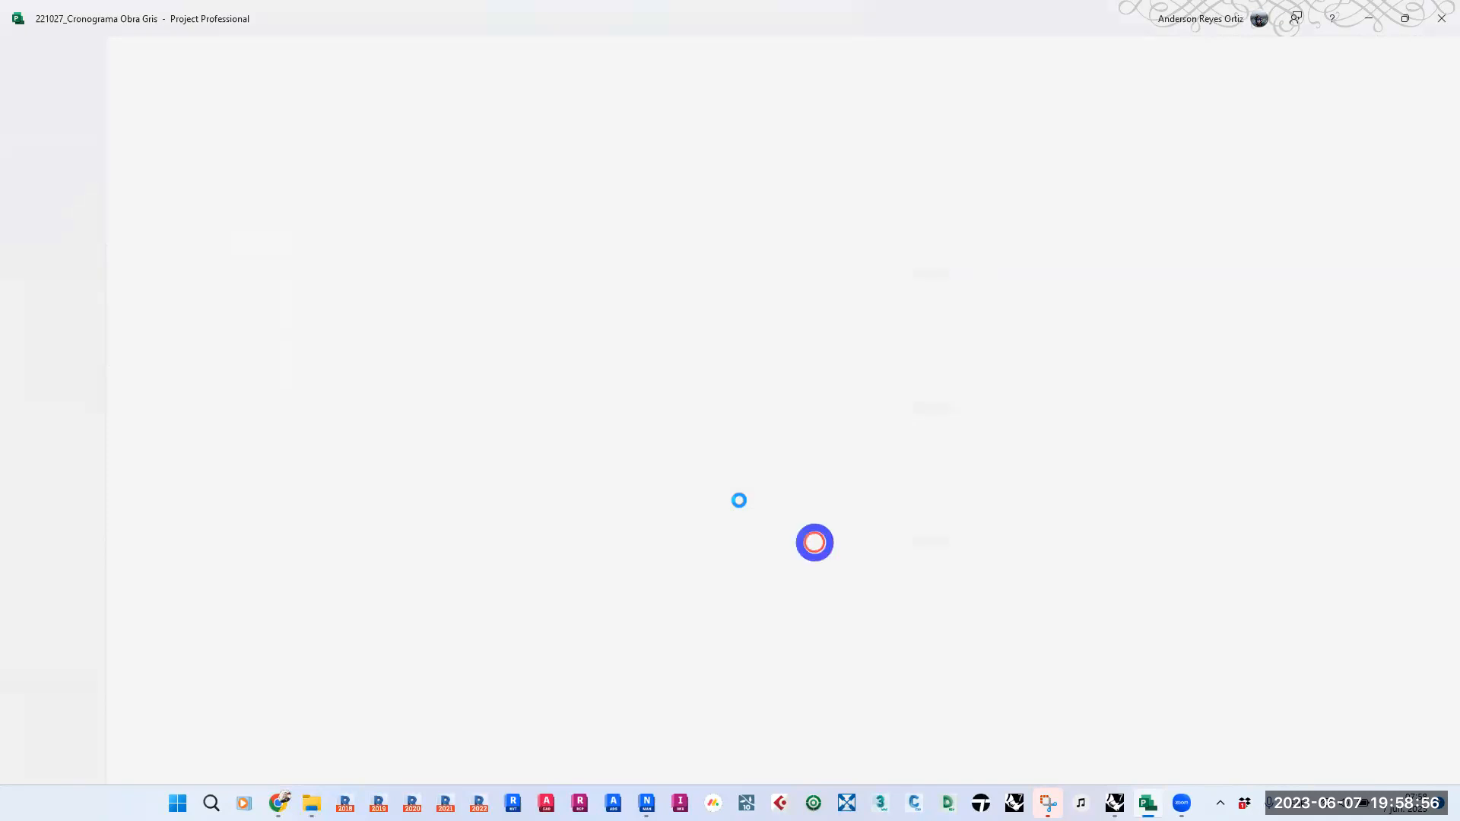
pyautogui.click(1368, 19)
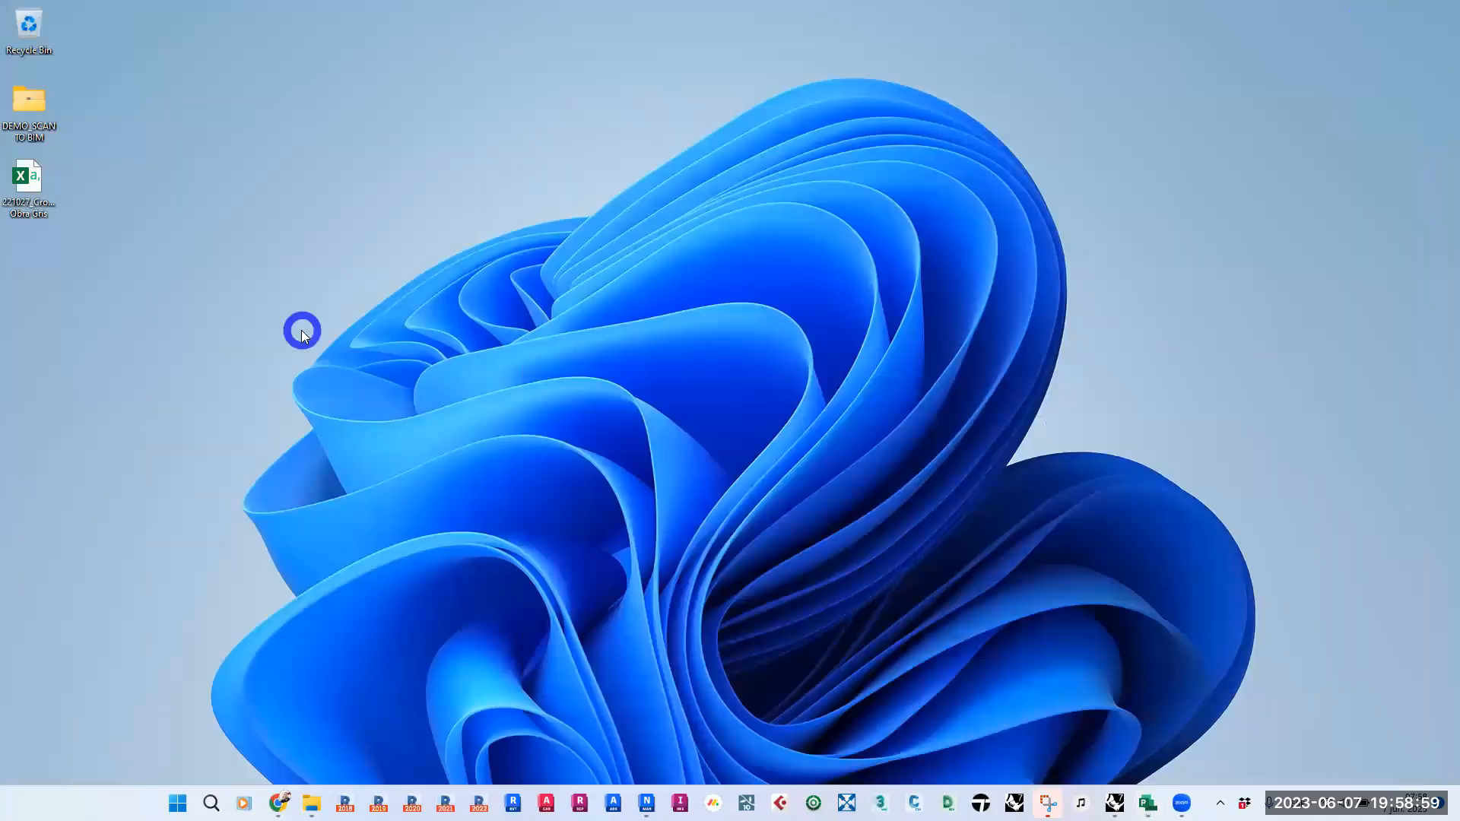
# - Open the exported 221027_Cronograma Obra Gris CSV from the Desktop in Notepad, inspect its header row, and close it
pyautogui.rightClick(33, 183)
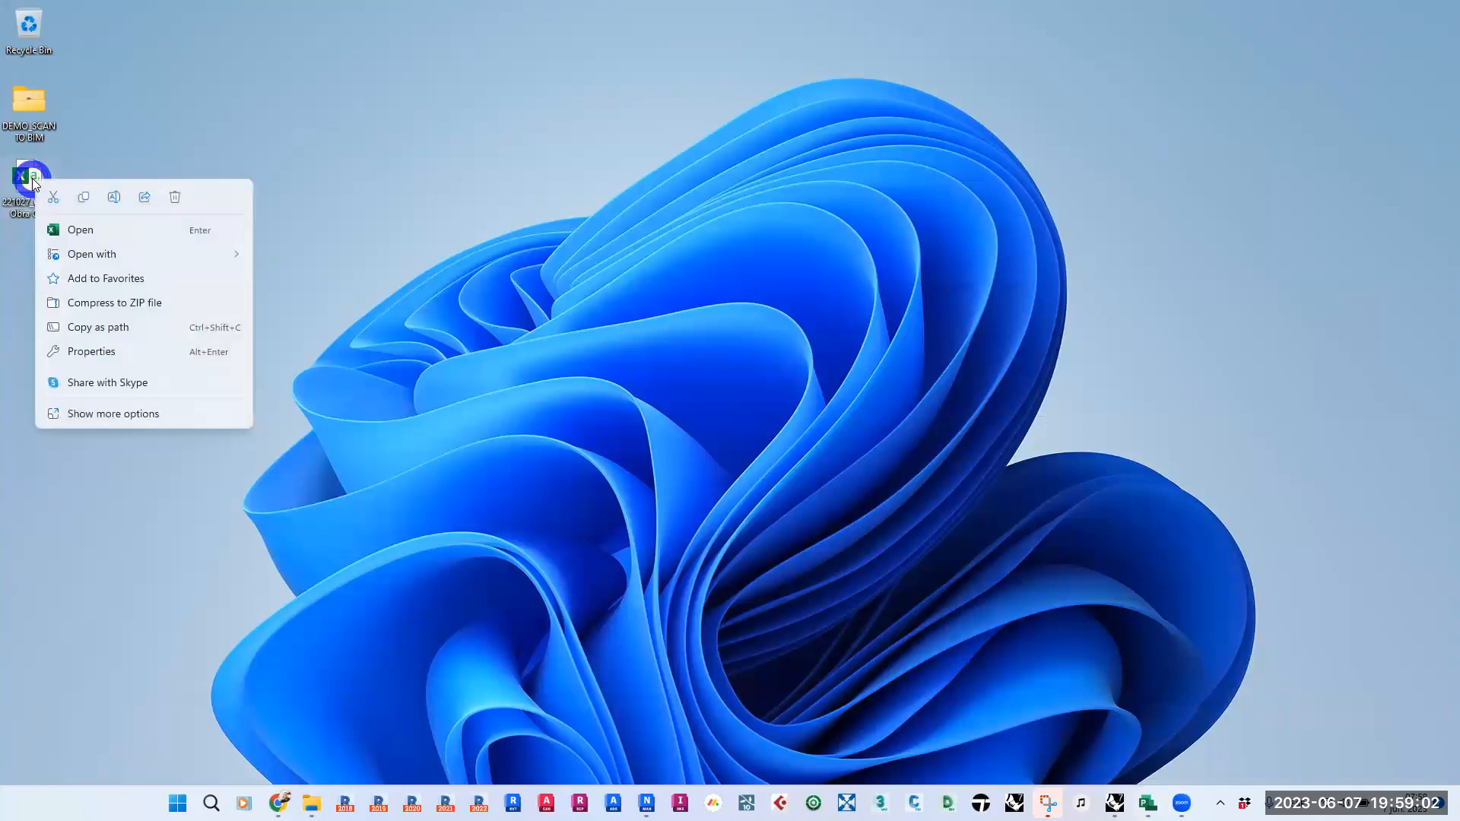
pyautogui.moveTo(121, 254)
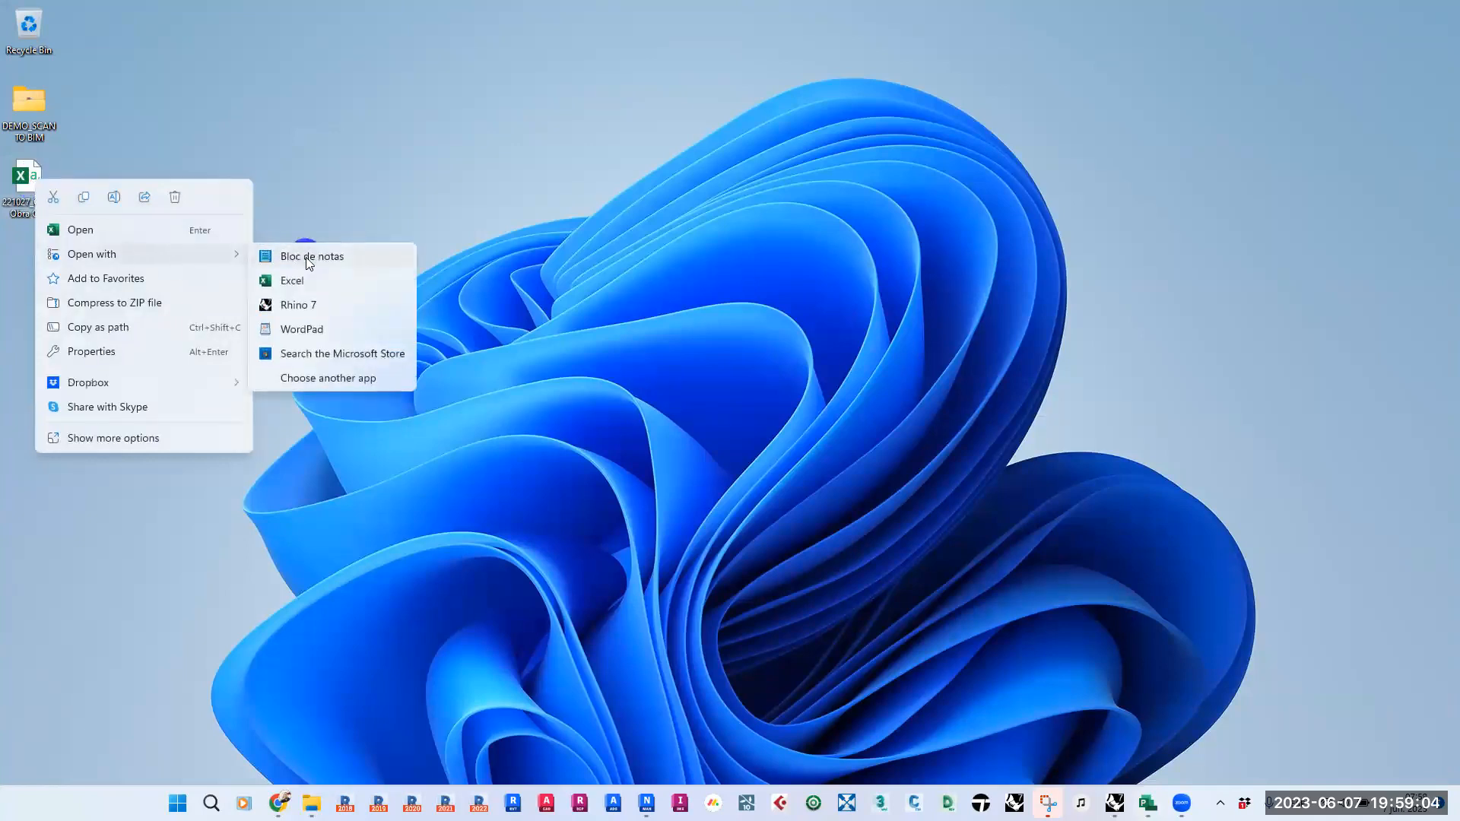
pyautogui.click(306, 257)
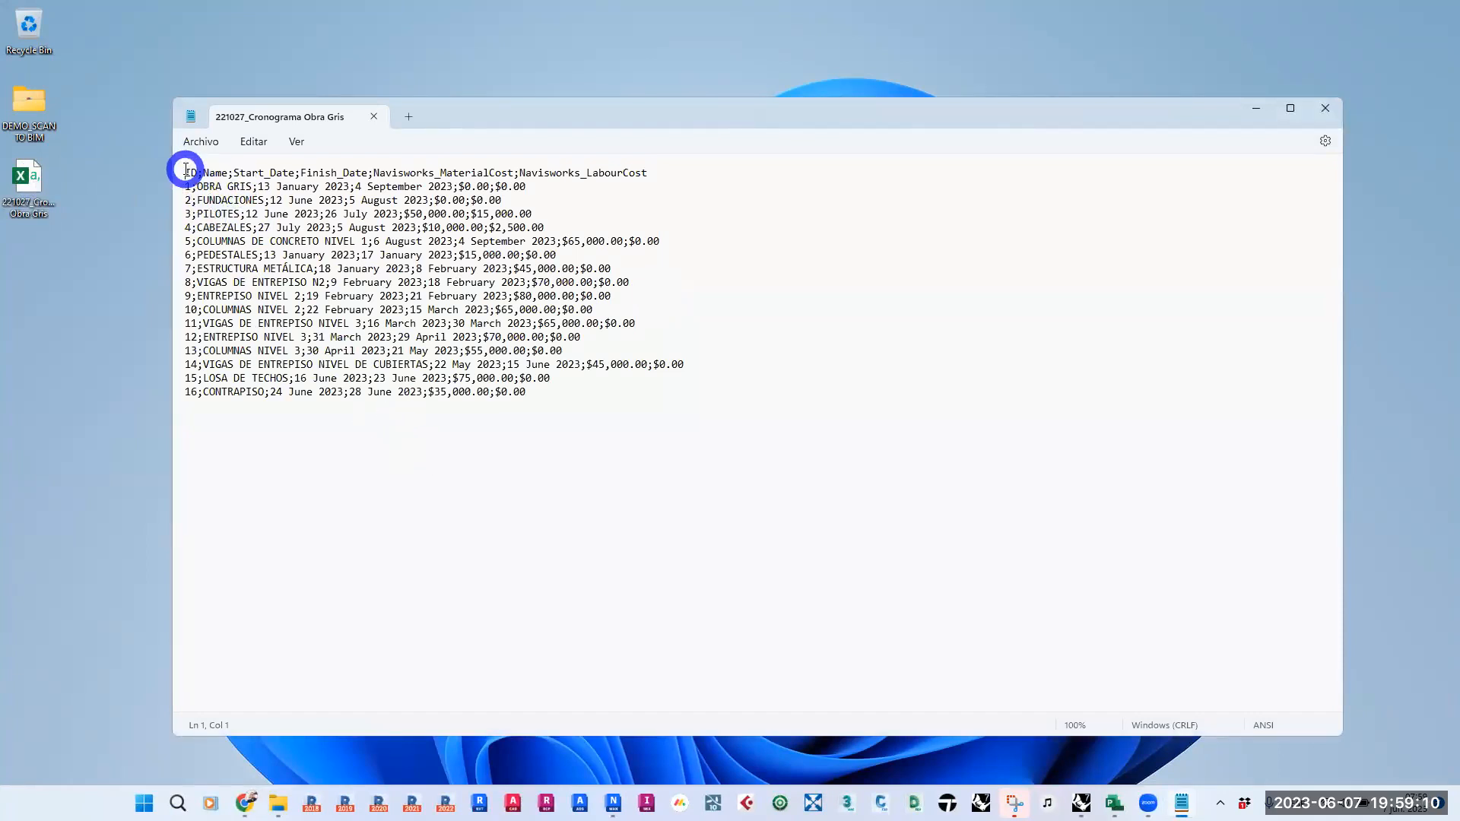
pyautogui.moveTo(197, 168); pyautogui.dragTo(691, 170)
pyautogui.click(839, 213)
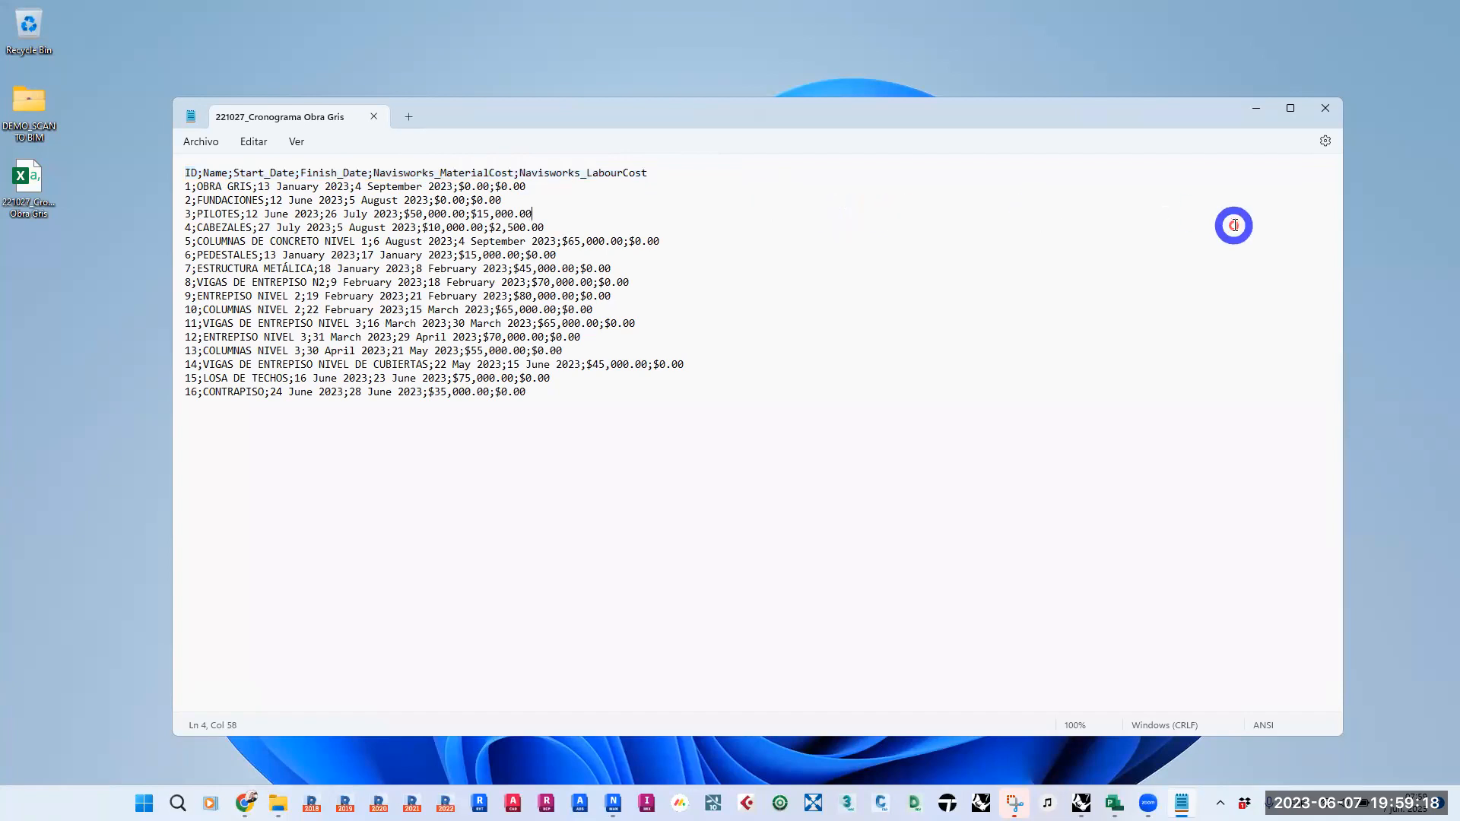
pyautogui.click(1325, 108)
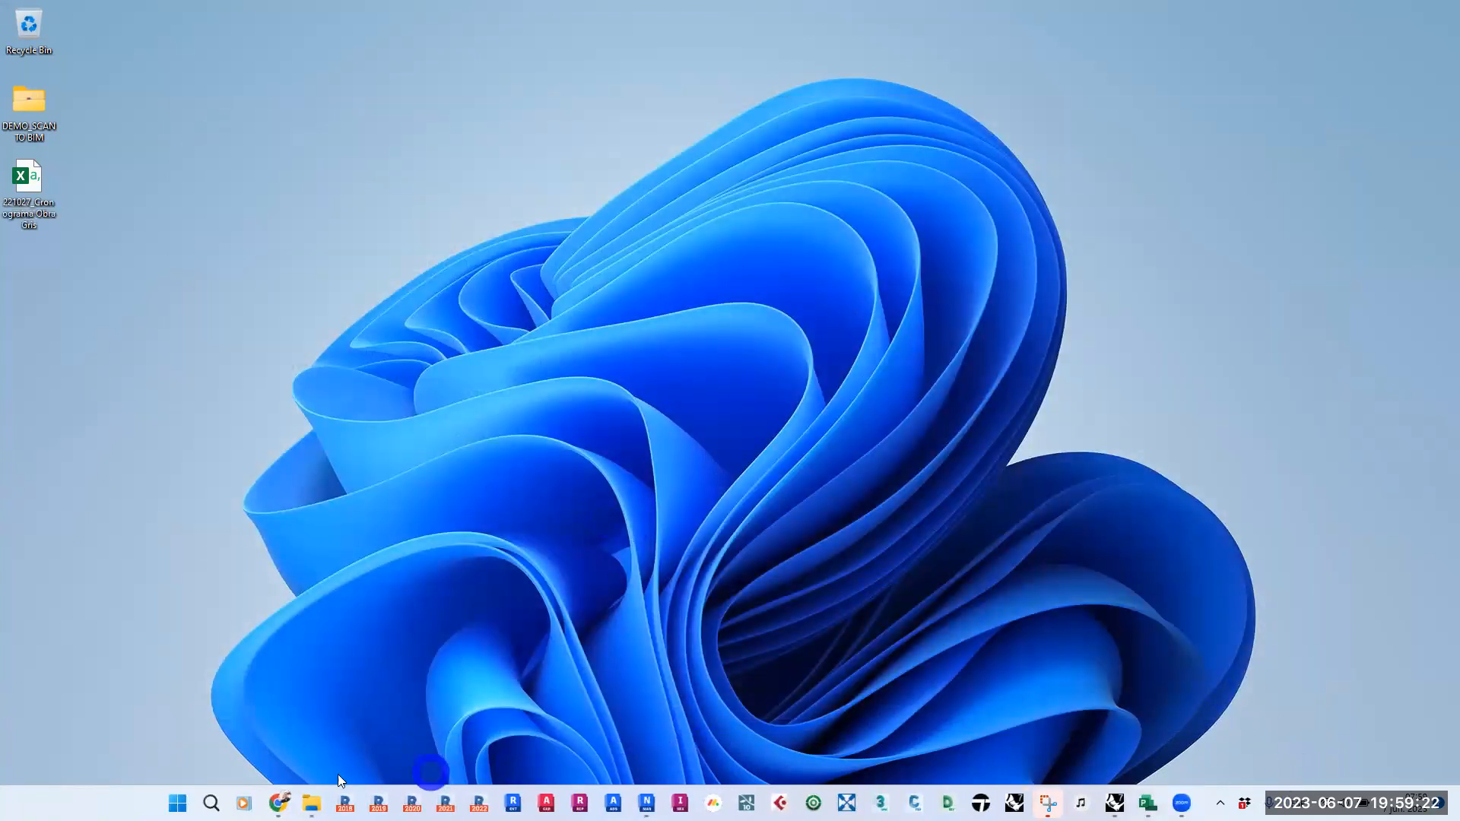
# - Switch to Navisworks Manage and delete the CRONOGRAMA CSV data source from TimeLiner
pyautogui.click(645, 802)
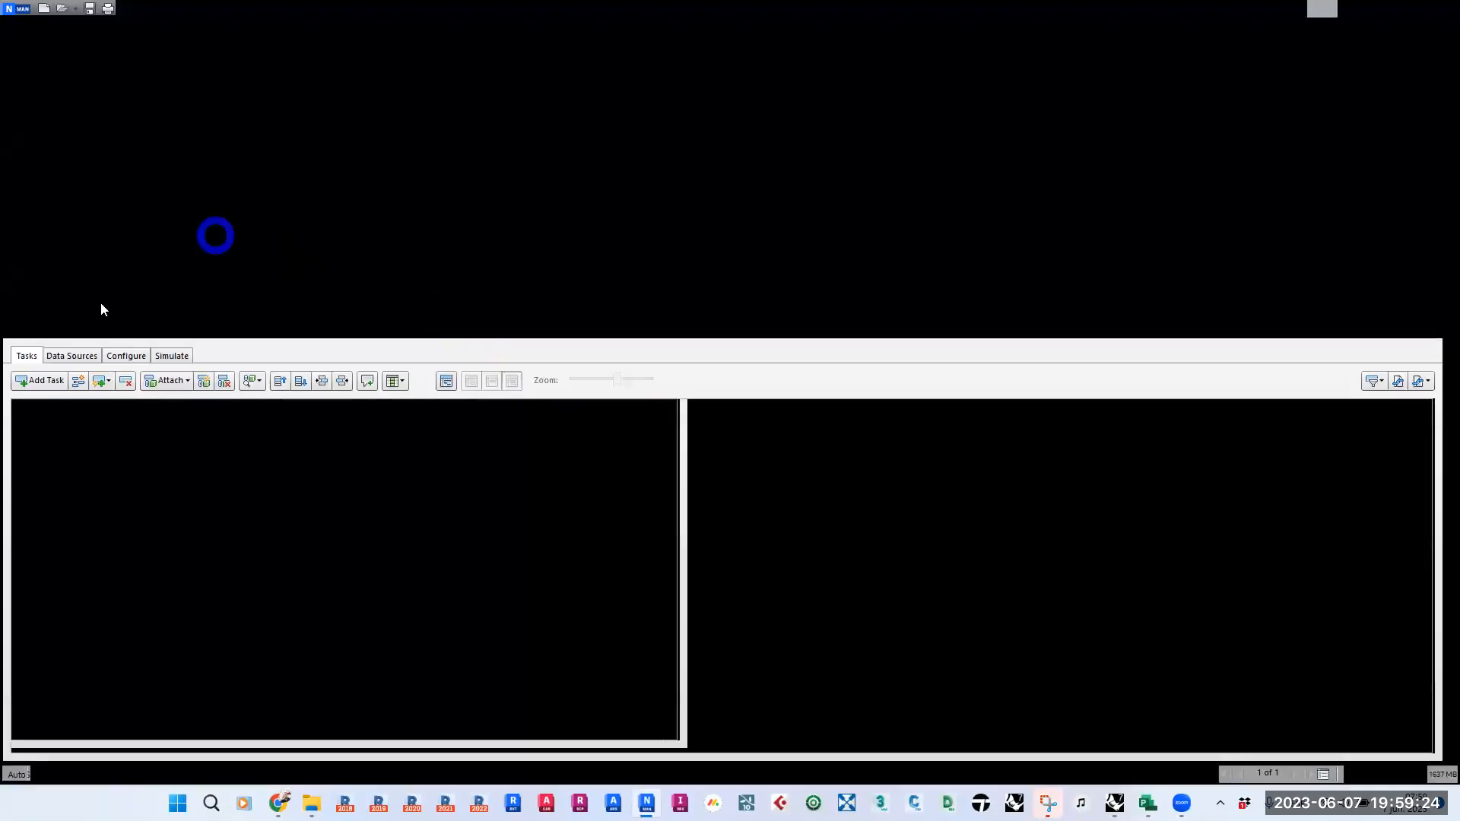
pyautogui.click(71, 355)
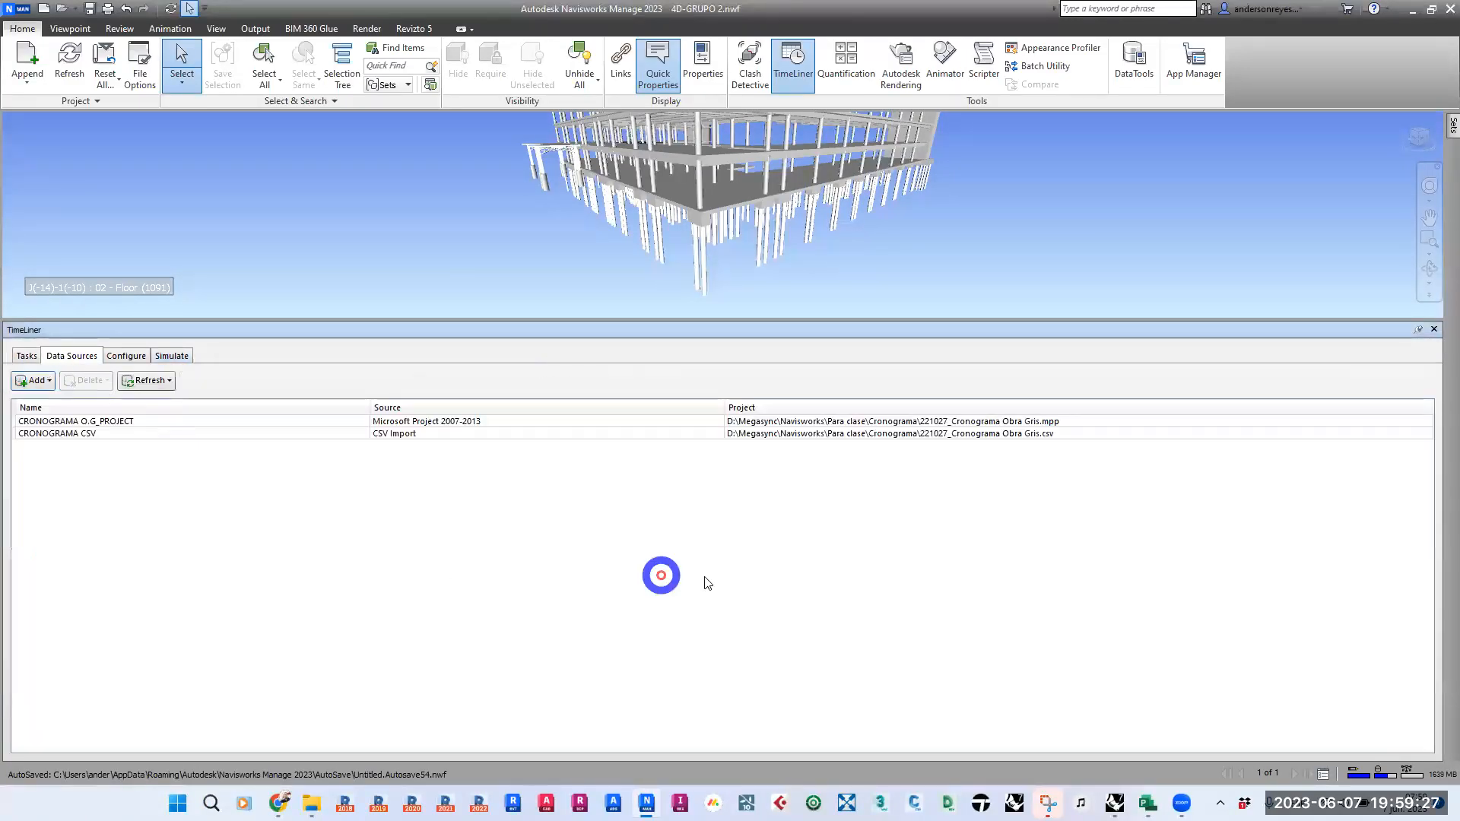
pyautogui.click(84, 435)
pyautogui.click(88, 380)
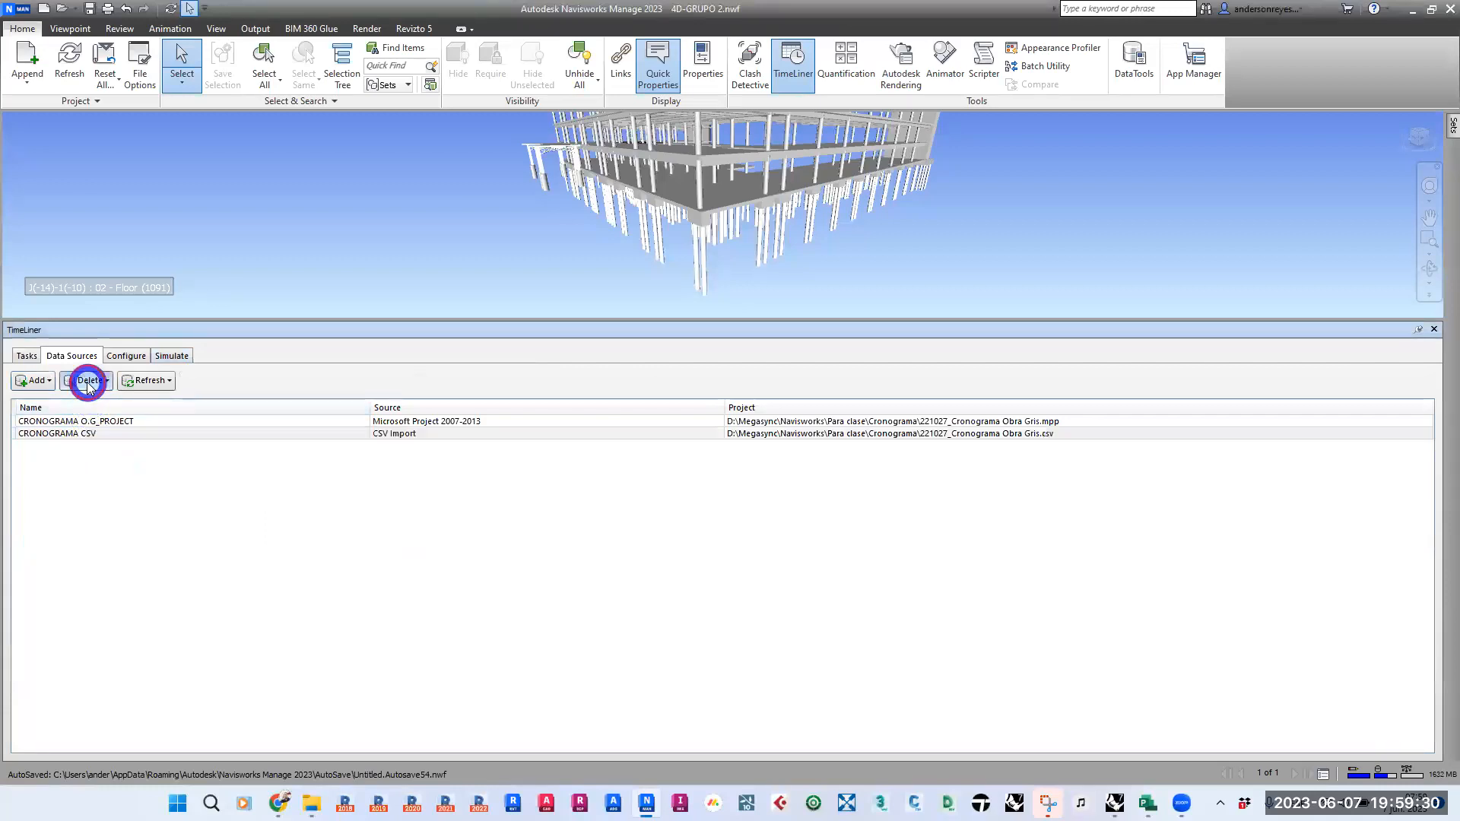
# - Start a new CSV Import data source in TimeLiner from the 221027_Cronograma Obra Gris file on the Desktop
pyautogui.click(49, 382)
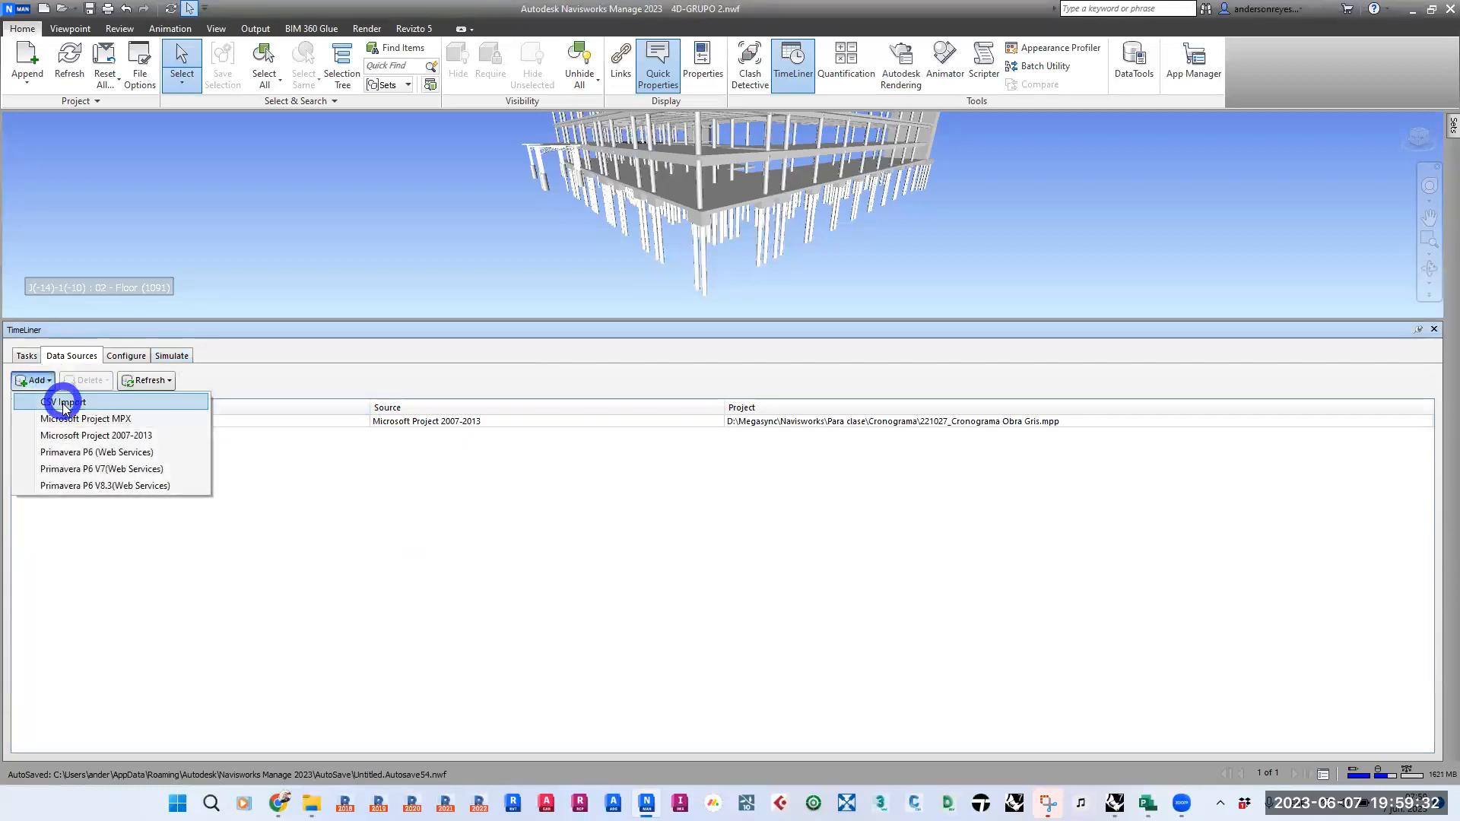
pyautogui.click(65, 399)
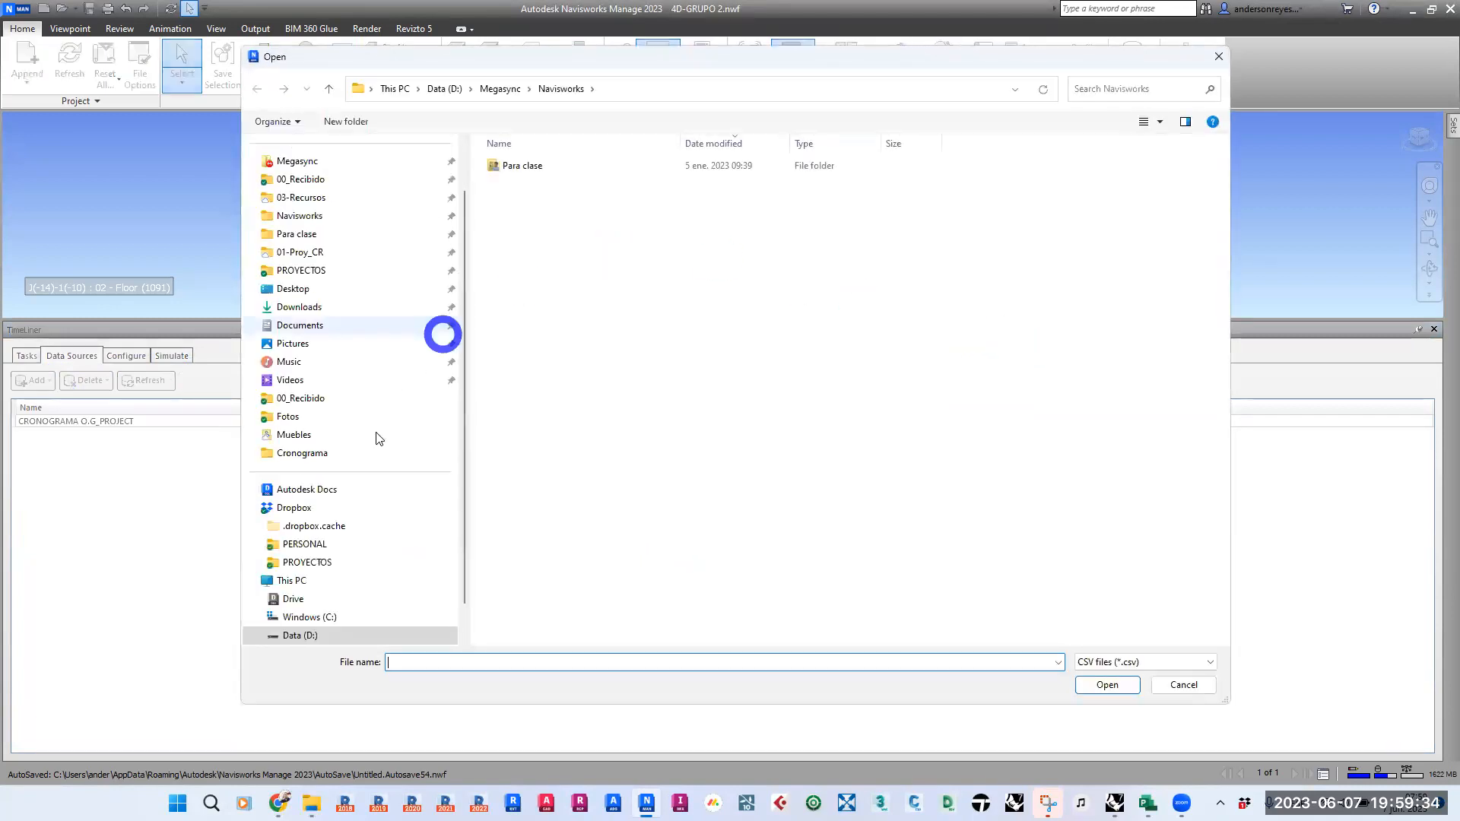
pyautogui.click(293, 288)
pyautogui.click(562, 184)
pyautogui.doubleClick(562, 184)
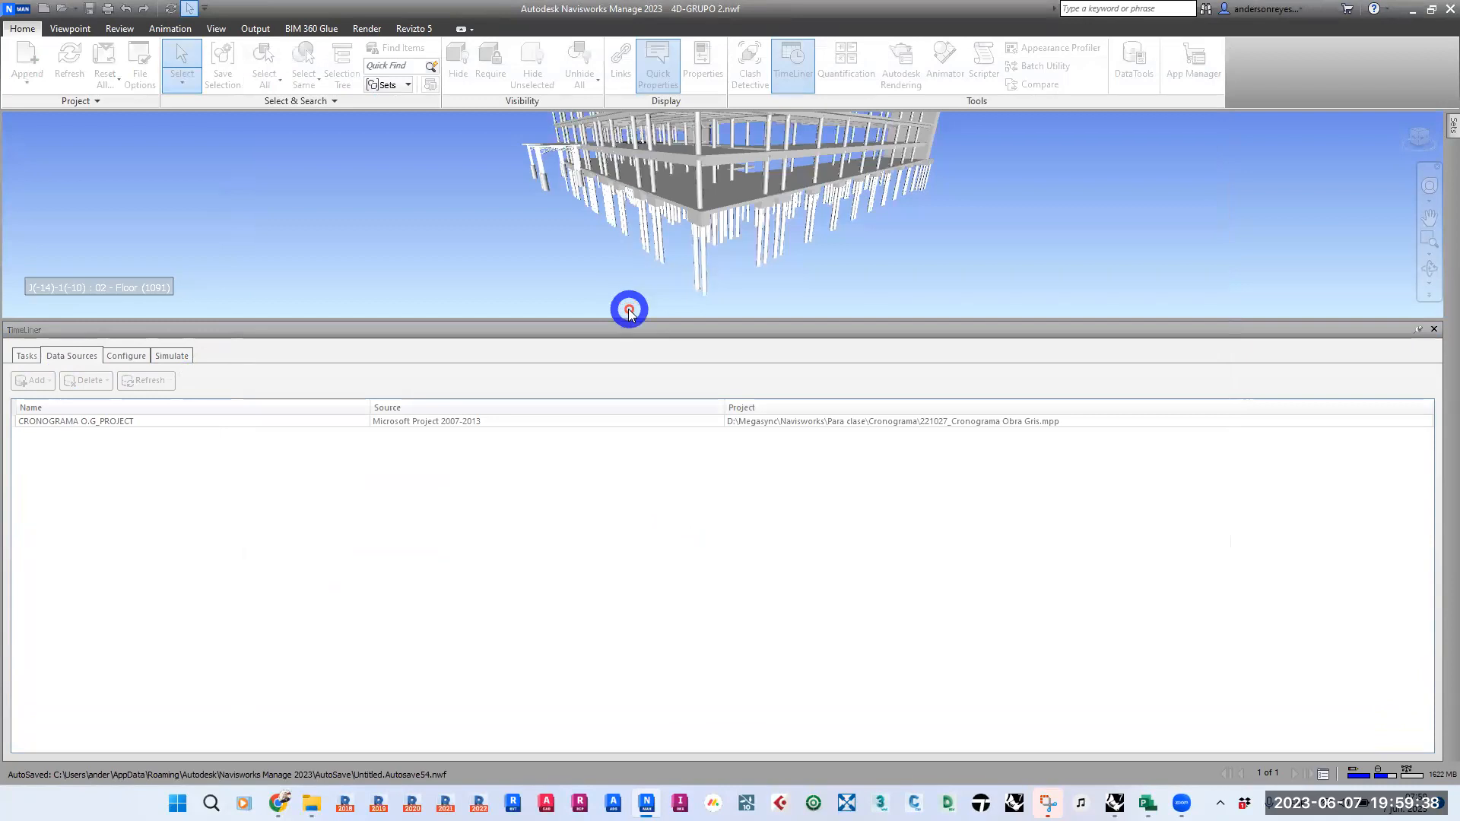
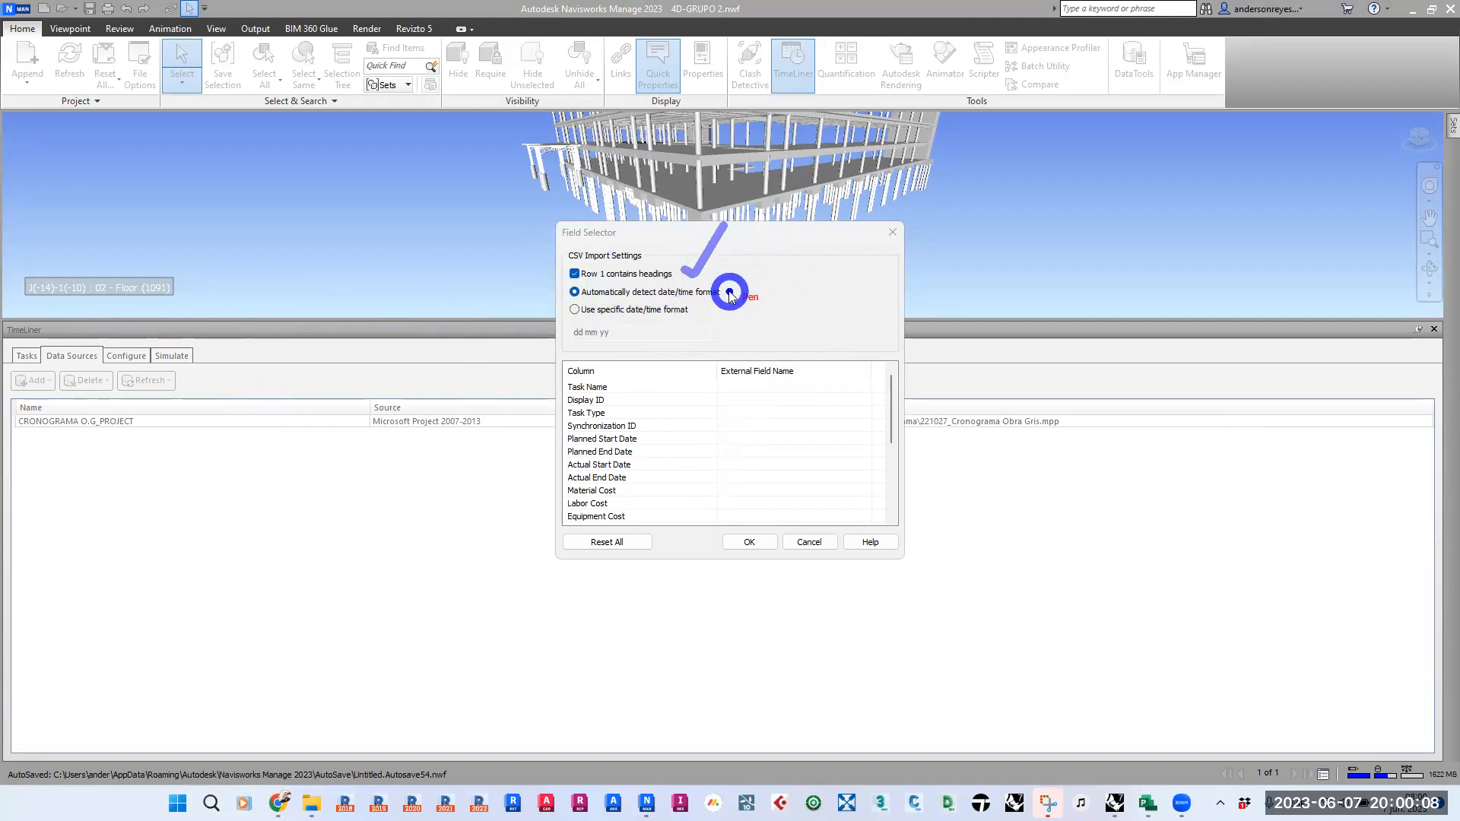
# - Check the external field choices for Synchronization ID in the Field Selector, cancel the CSV import, and minimize Navisworks
pyautogui.moveTo(727, 294); pyautogui.dragTo(752, 251)
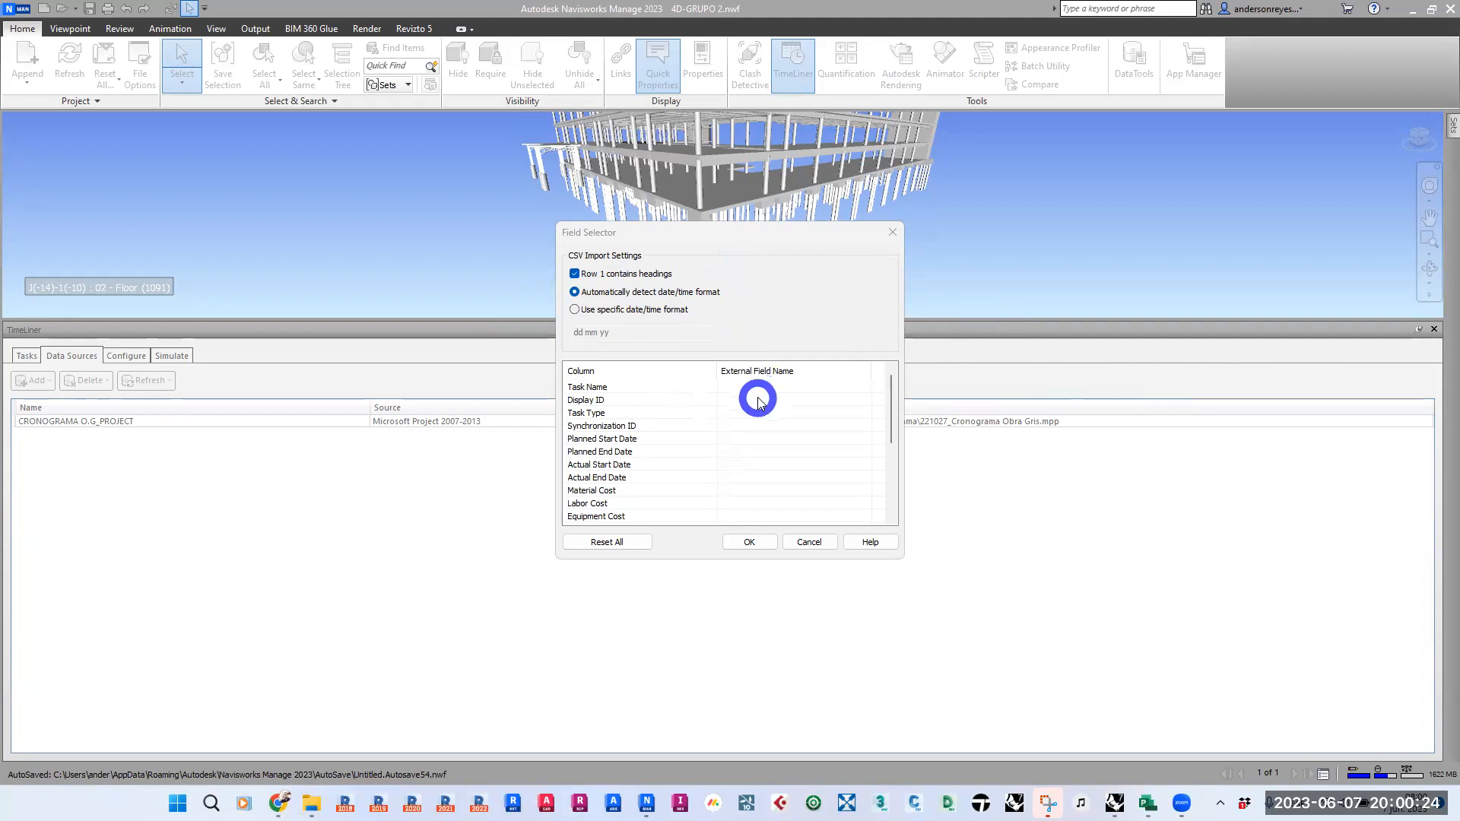
pyautogui.click(751, 427)
pyautogui.click(759, 428)
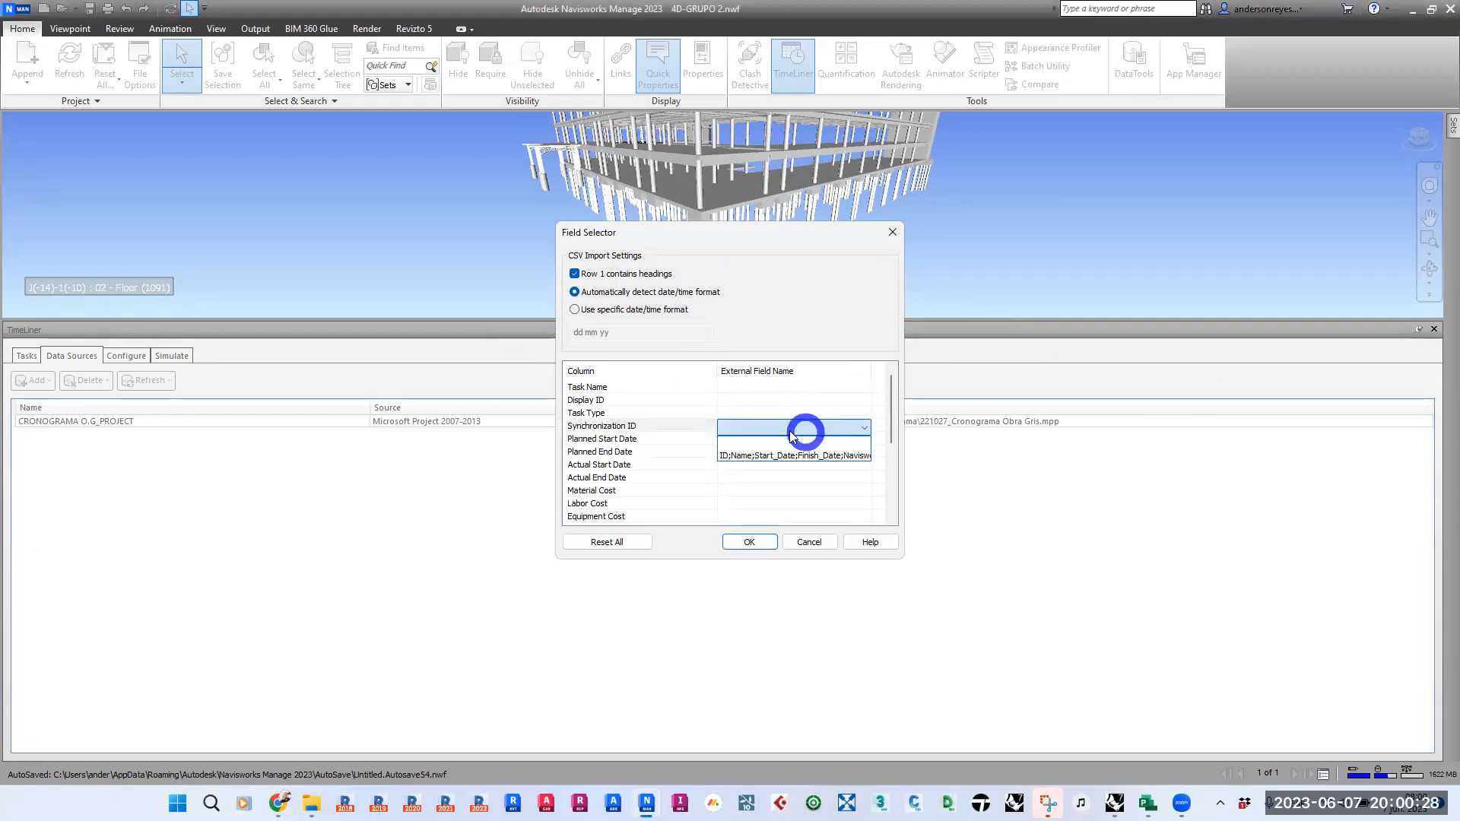
pyautogui.click(777, 429)
pyautogui.click(776, 429)
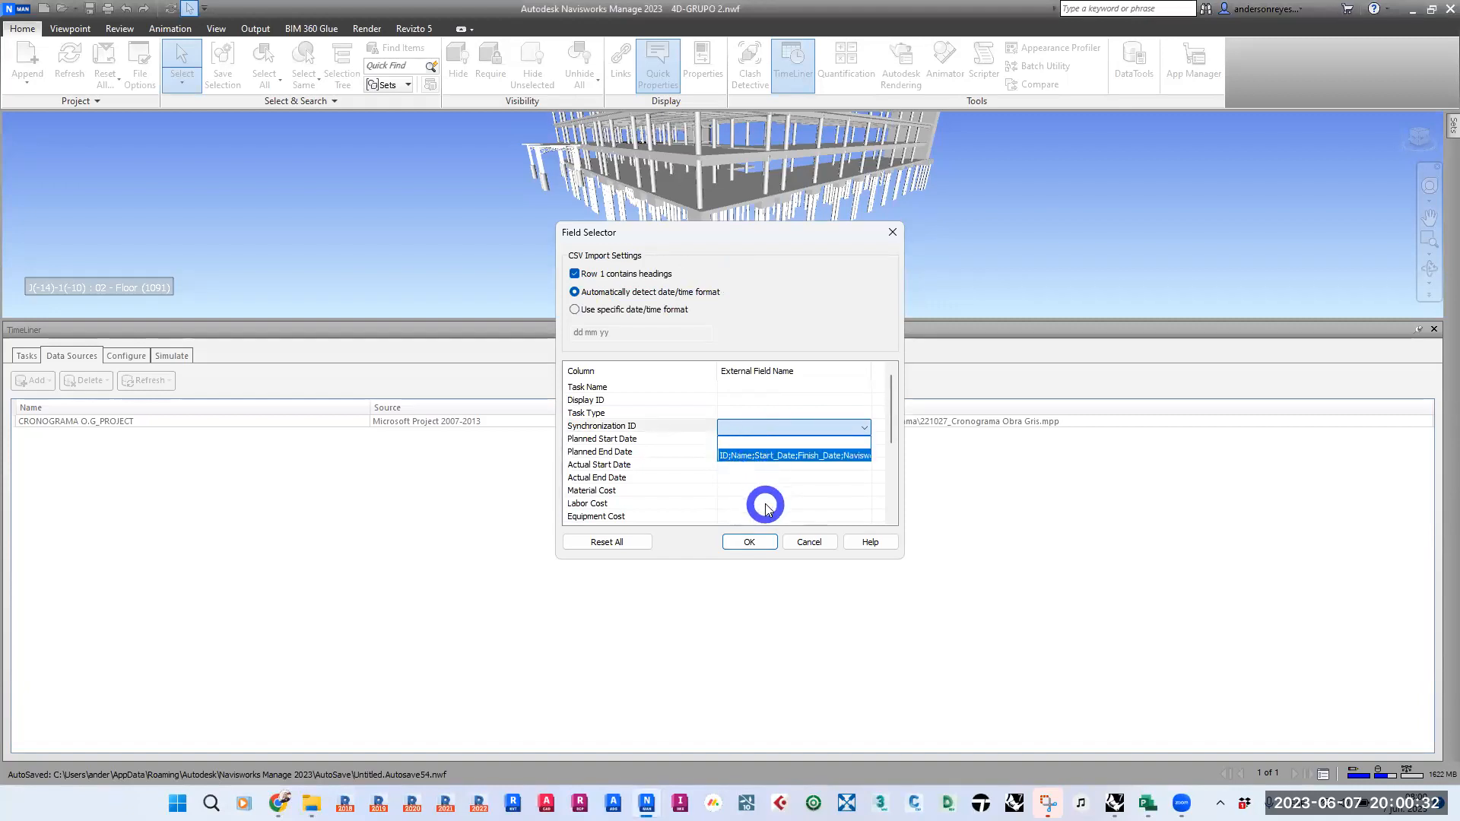
pyautogui.click(737, 427)
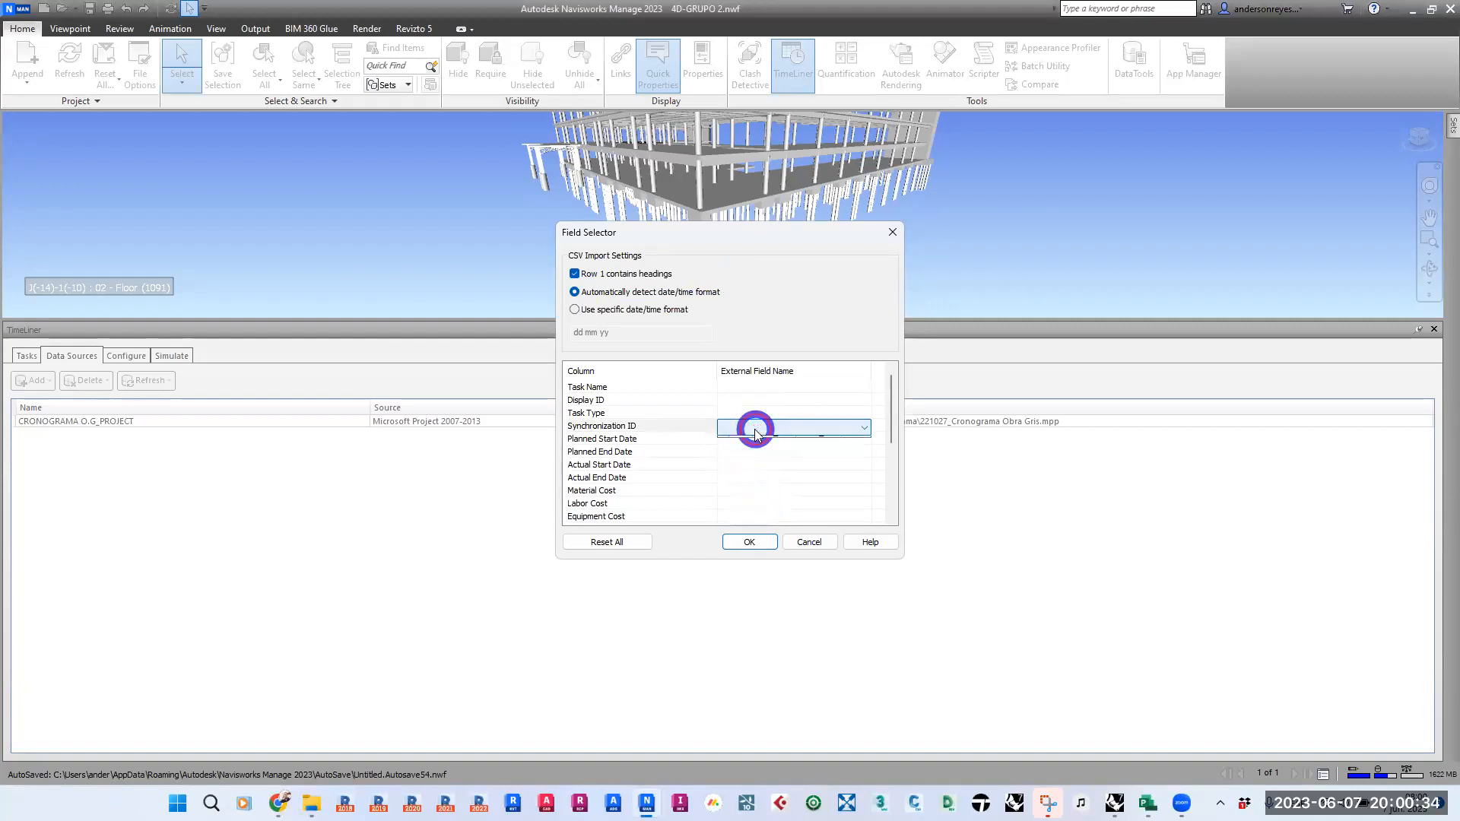
pyautogui.click(753, 426)
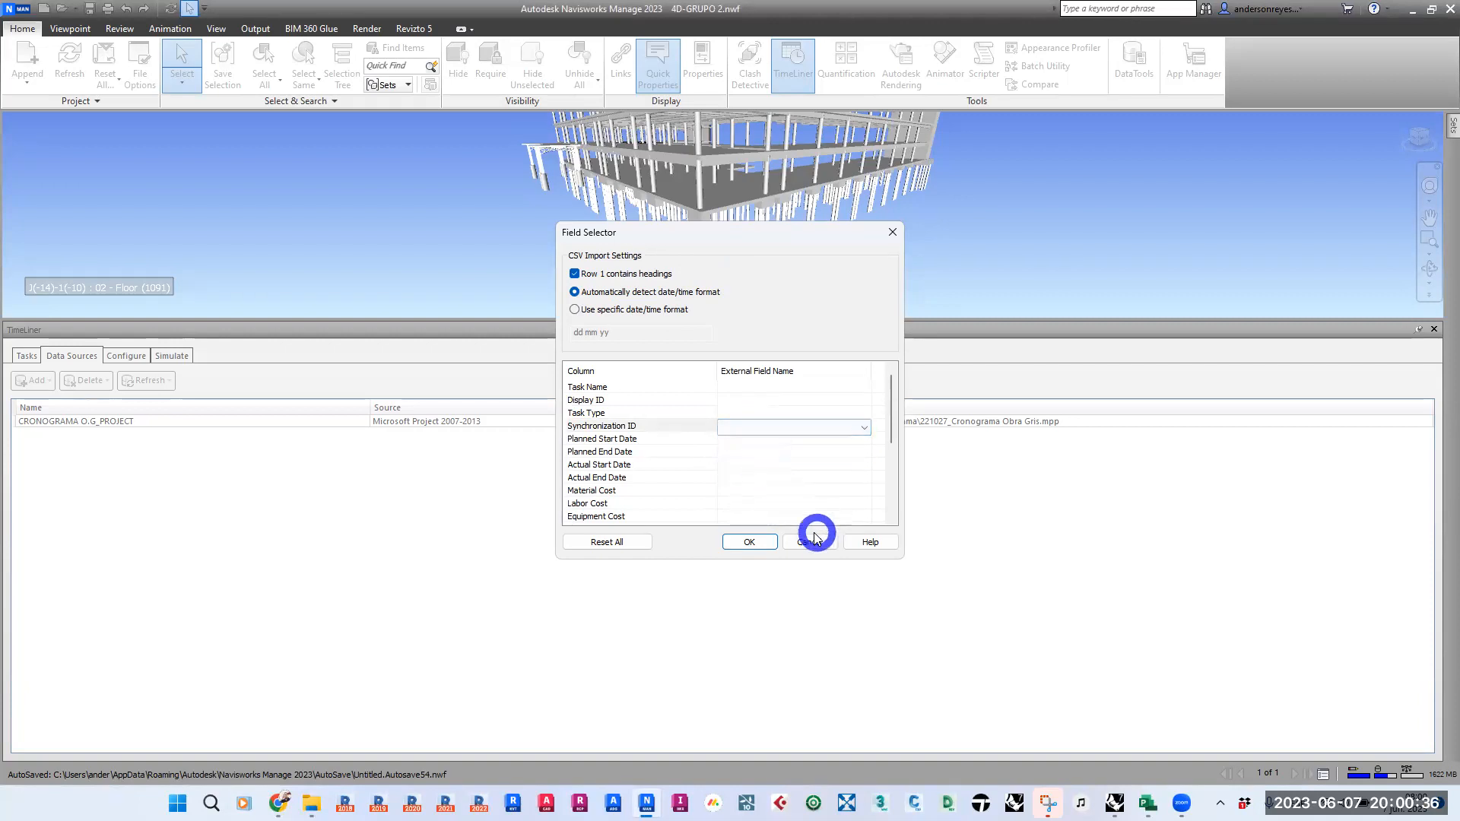
pyautogui.click(1411, 10)
pyautogui.click(808, 542)
pyautogui.click(1412, 10)
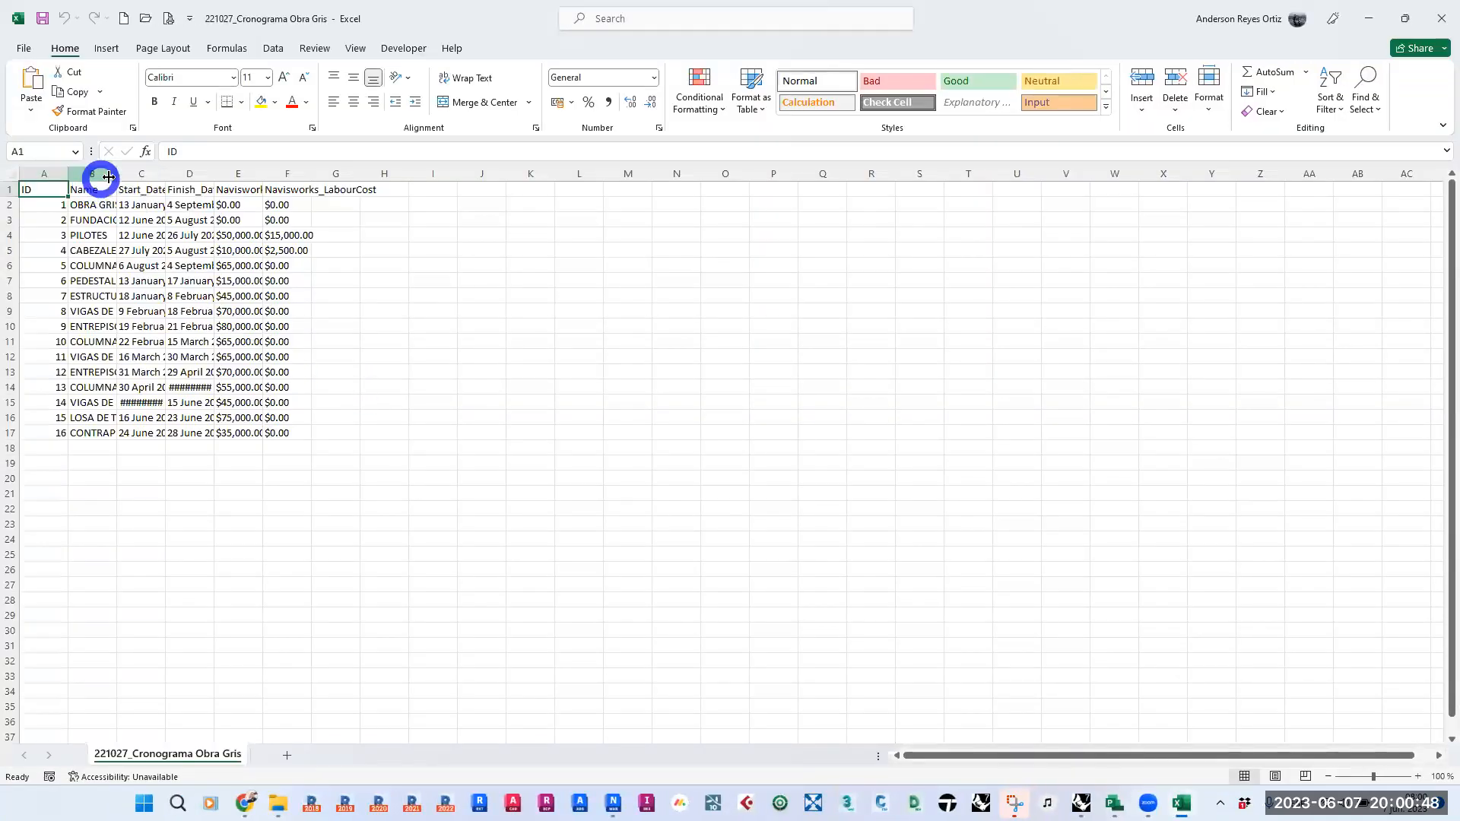
# - Fit the Name, date and cost columns of the CSV to their contents in Excel, inspect the table, and close it
pyautogui.doubleClick(115, 173)
pyautogui.doubleClick(321, 173)
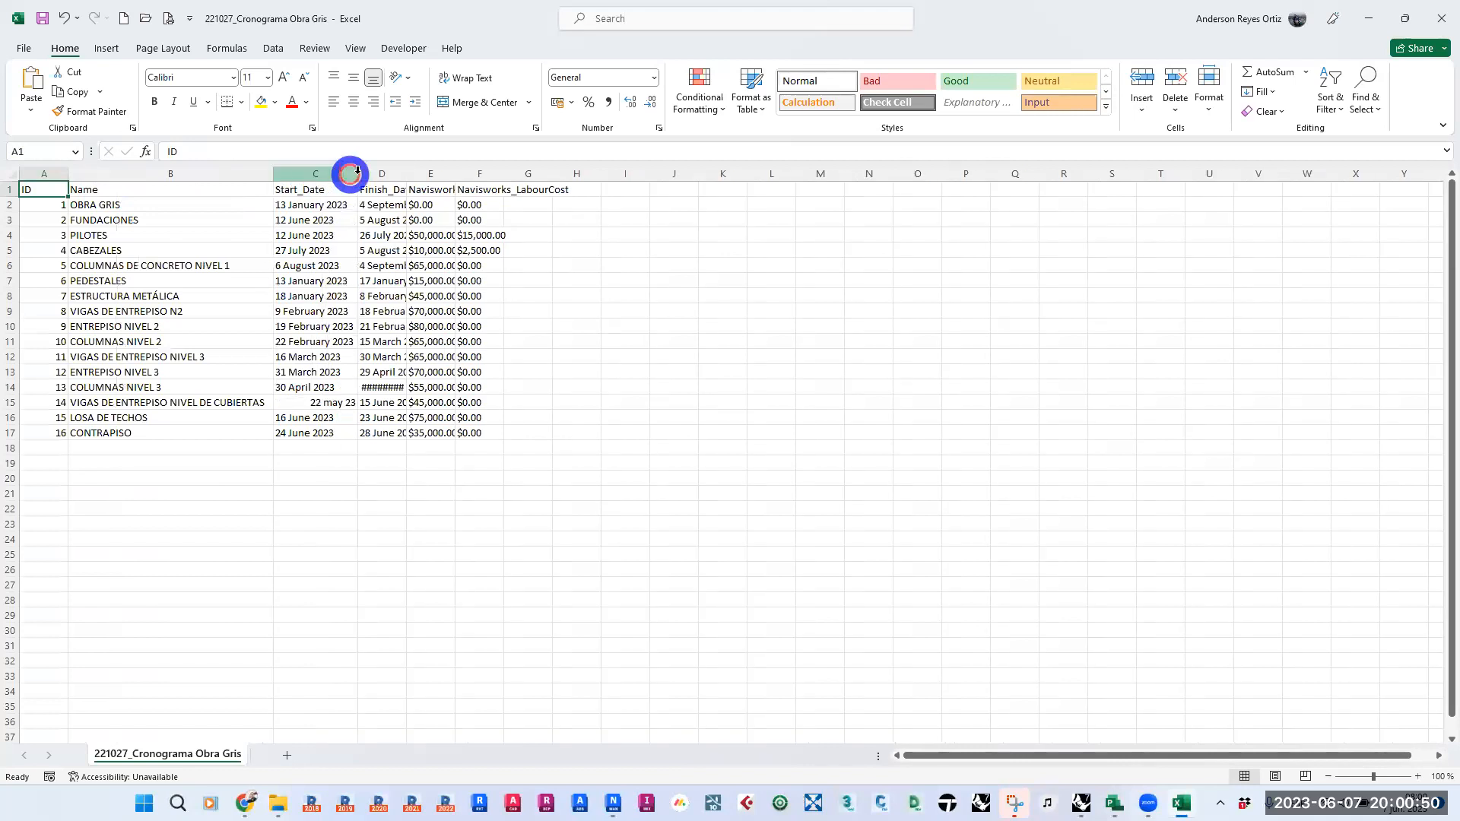
pyautogui.doubleClick(406, 173)
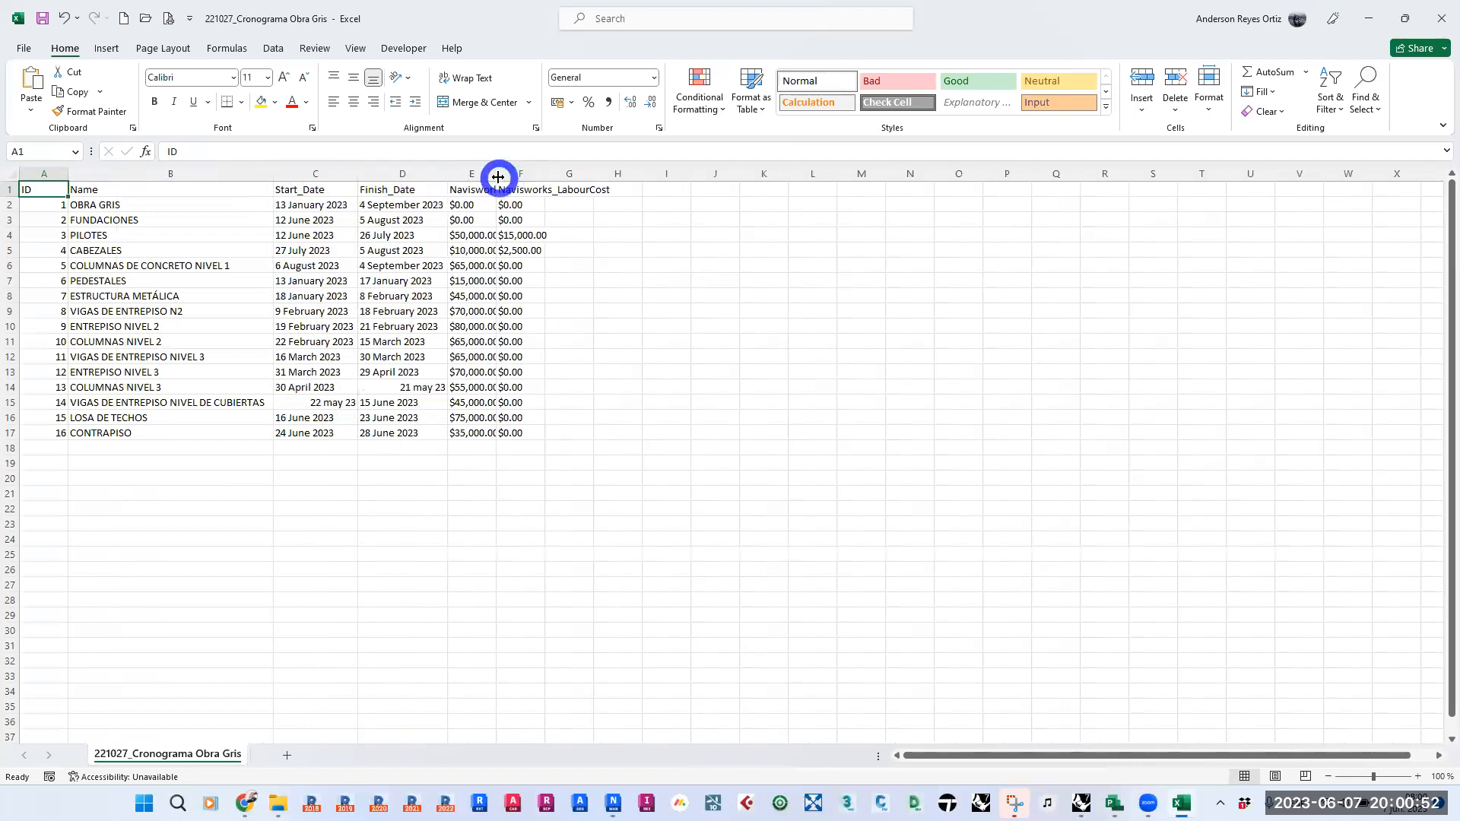
pyautogui.doubleClick(498, 176)
pyautogui.doubleClick(623, 176)
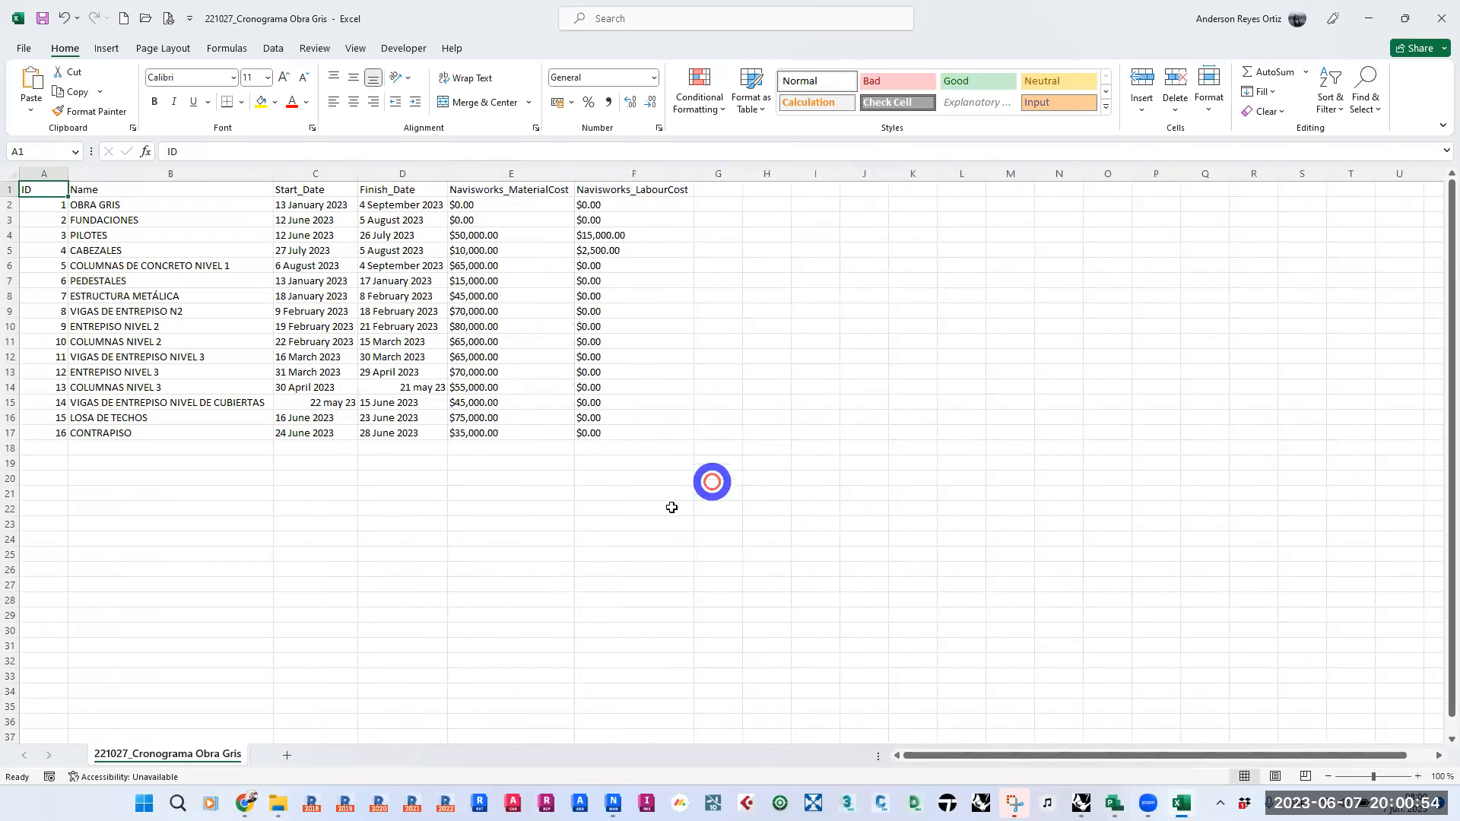
pyautogui.click(572, 537)
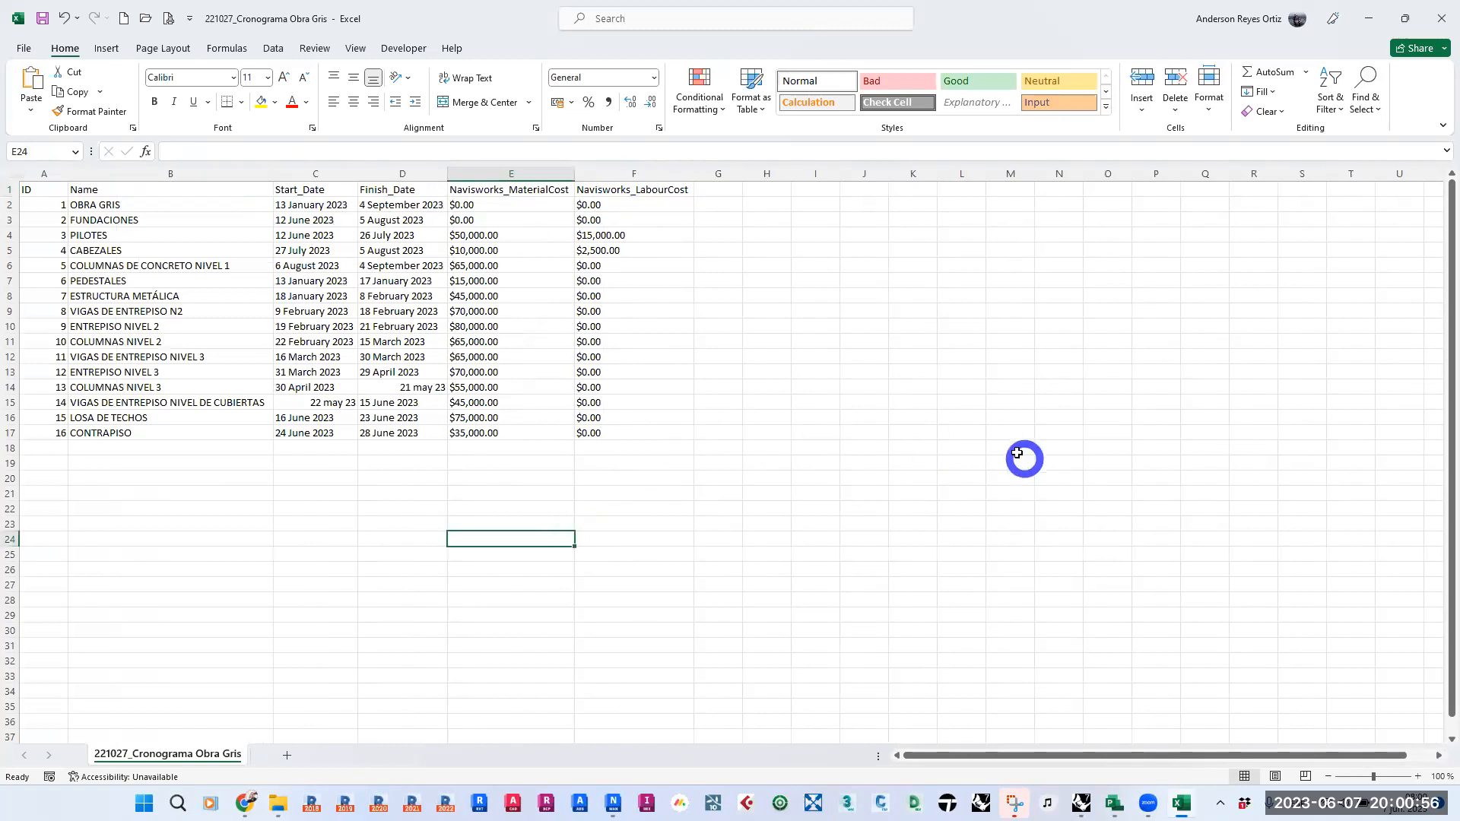
pyautogui.click(1438, 31)
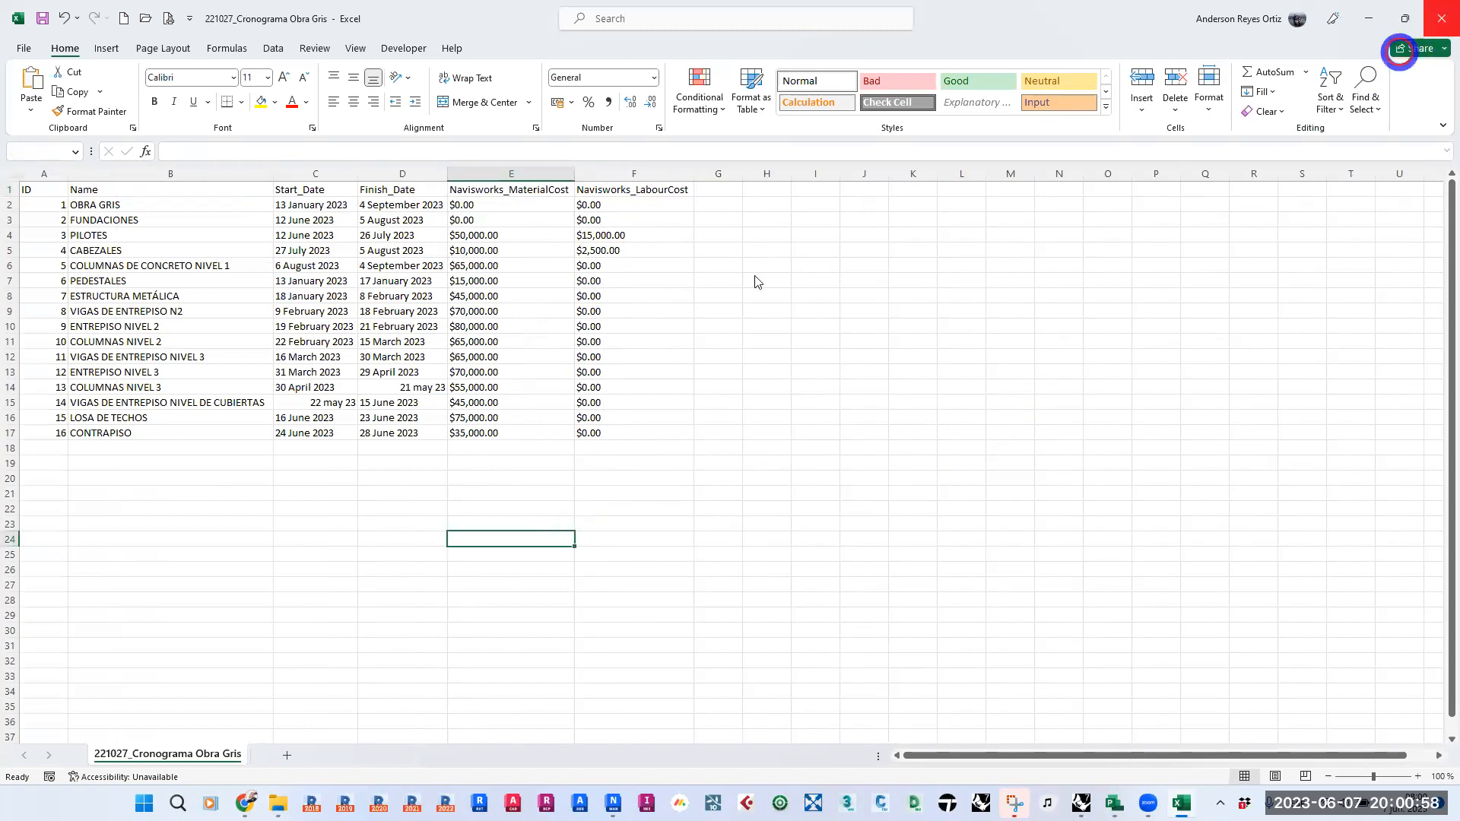
pyautogui.click(749, 420)
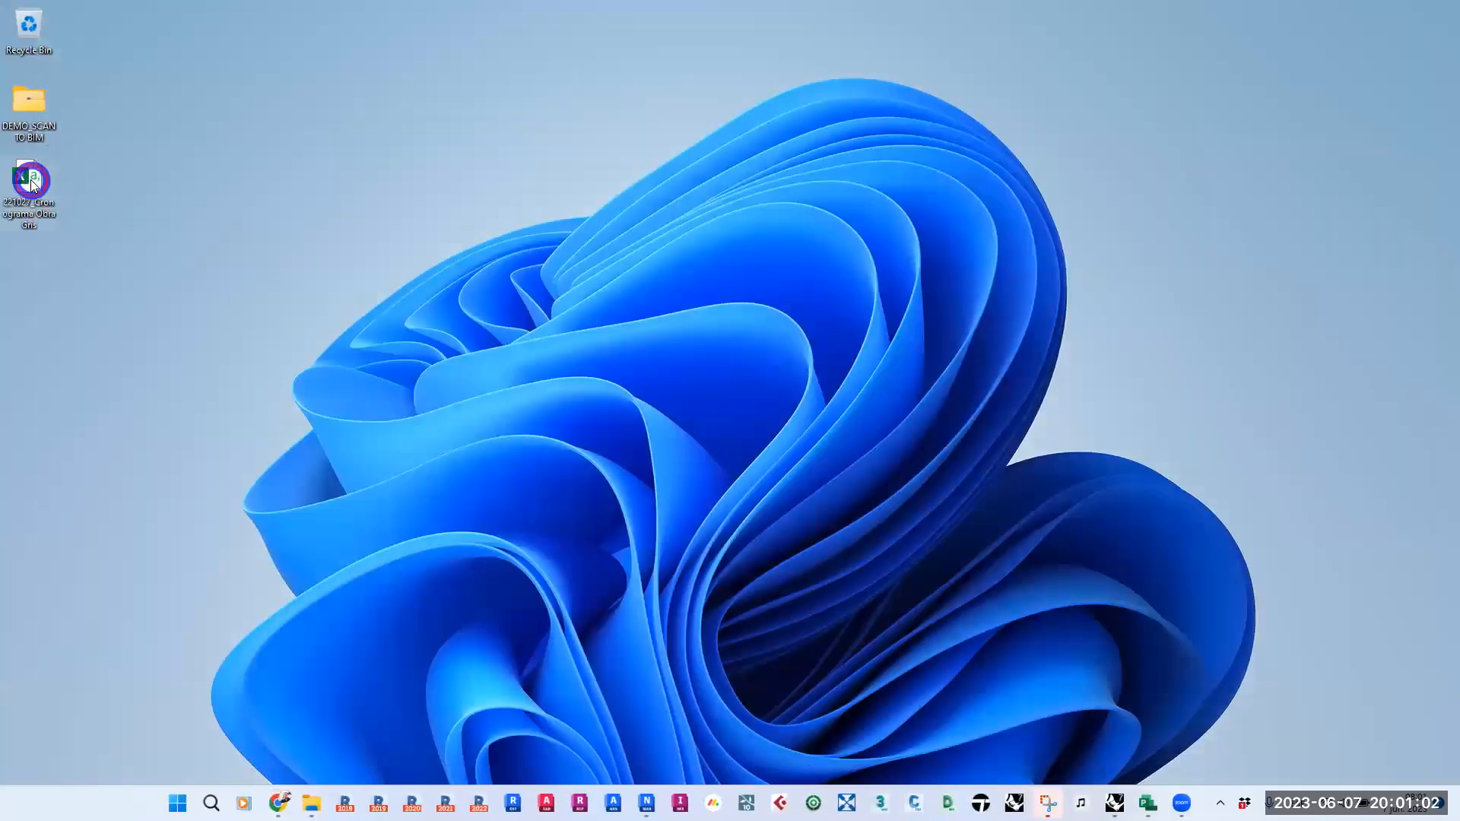
# - Open the 221027_Cronograma Obra Gris CSV from the Desktop in Notepad and place the cursor after its last row
pyautogui.rightClick(32, 183)
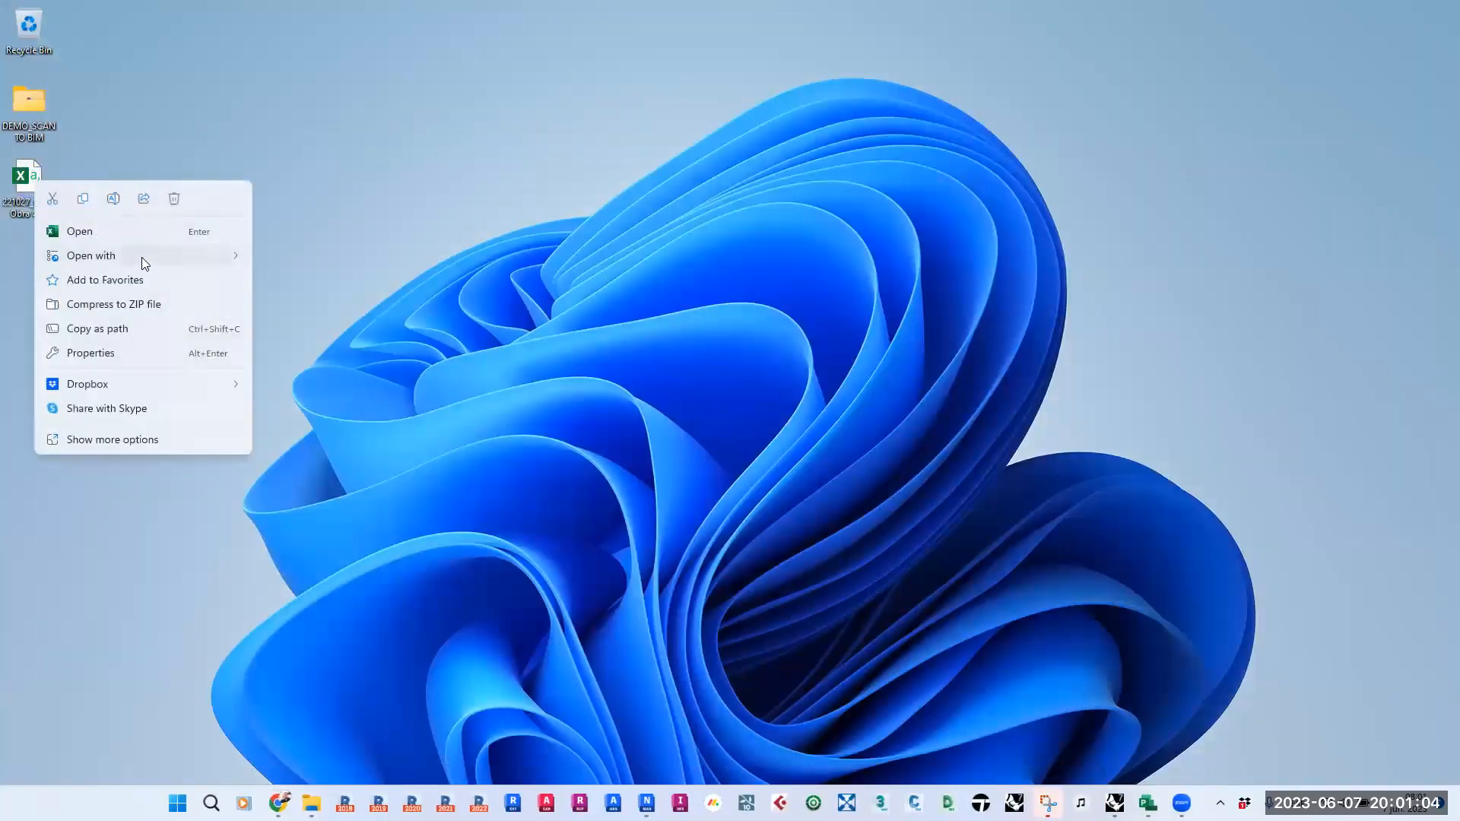
pyautogui.moveTo(141, 257)
pyautogui.click(313, 259)
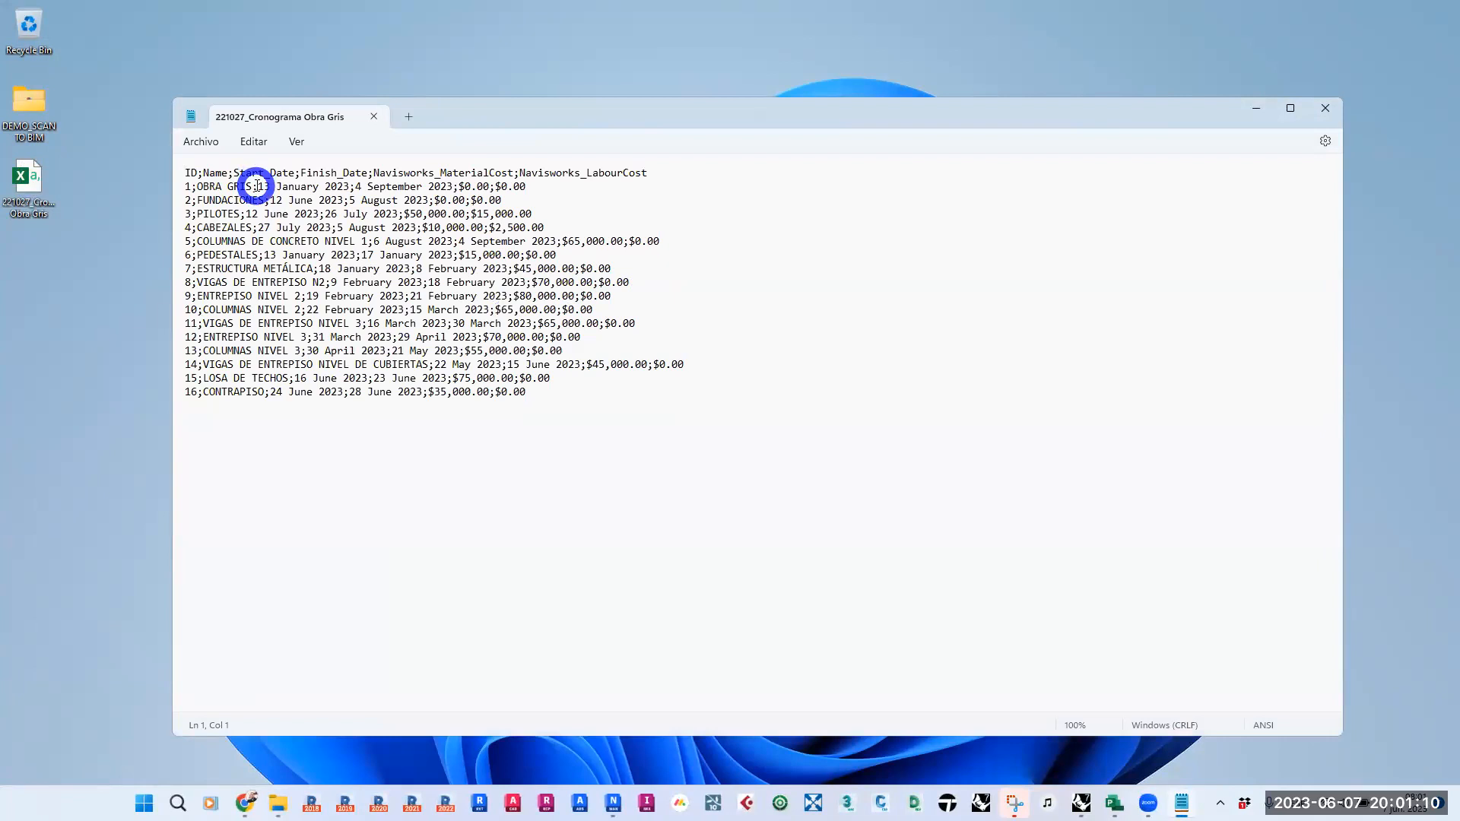
pyautogui.click(671, 457)
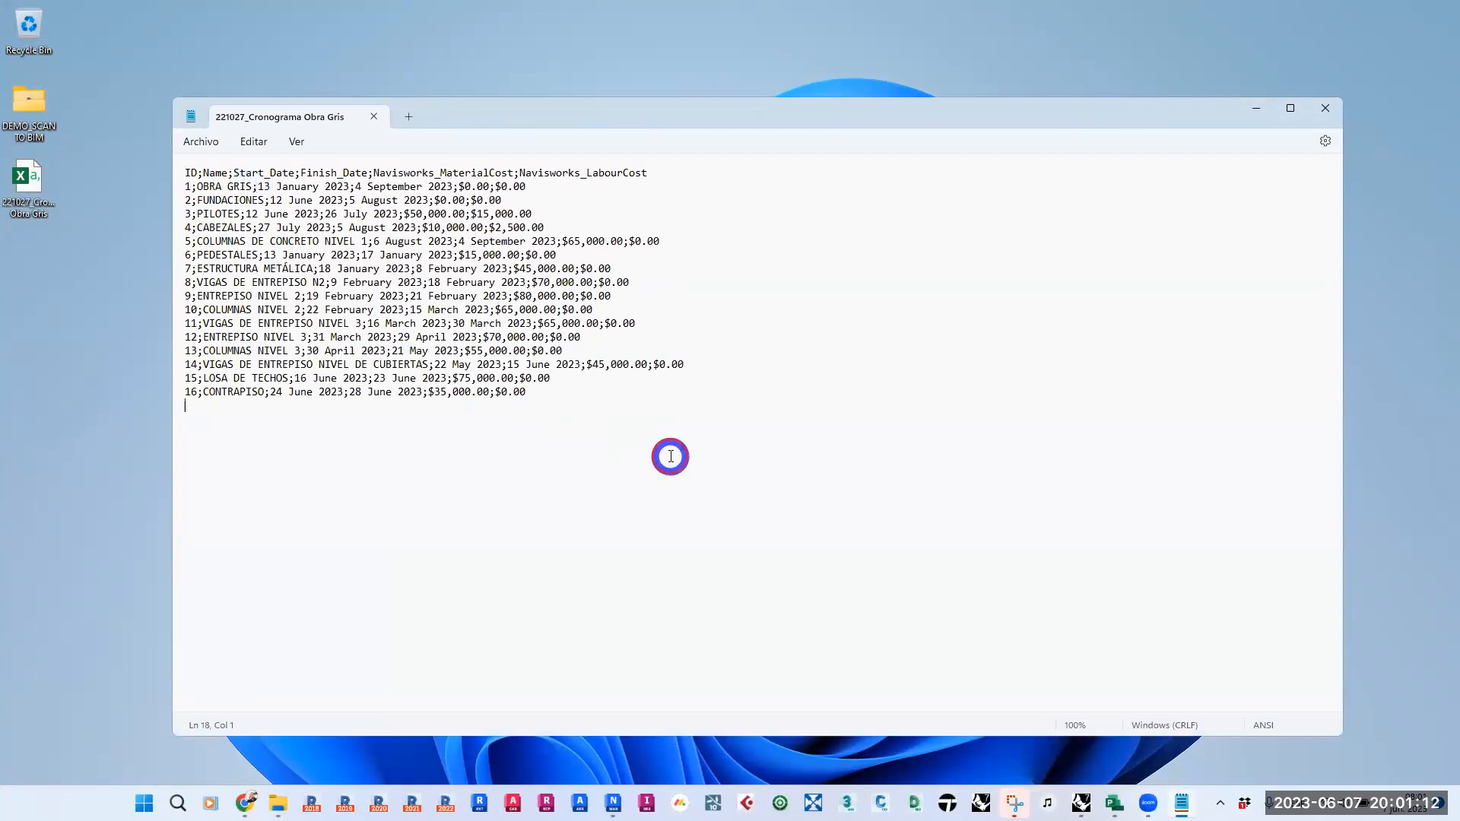
# - Switch to Microsoft Project and save a copy of the schedule on the Desktop as 221027_Cronograma Obra Gris_01
pyautogui.click(1098, 764)
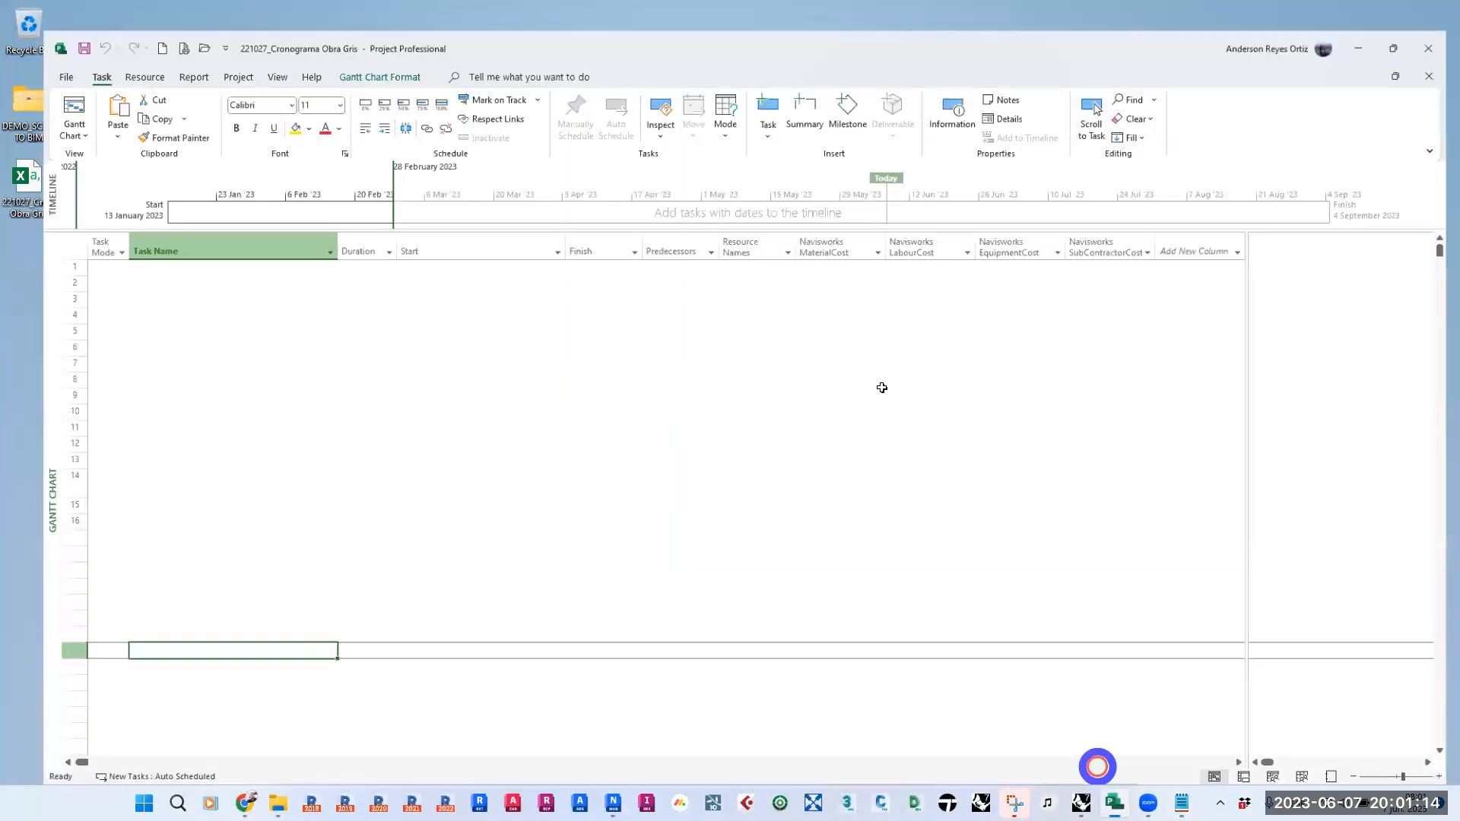
pyautogui.click(21, 50)
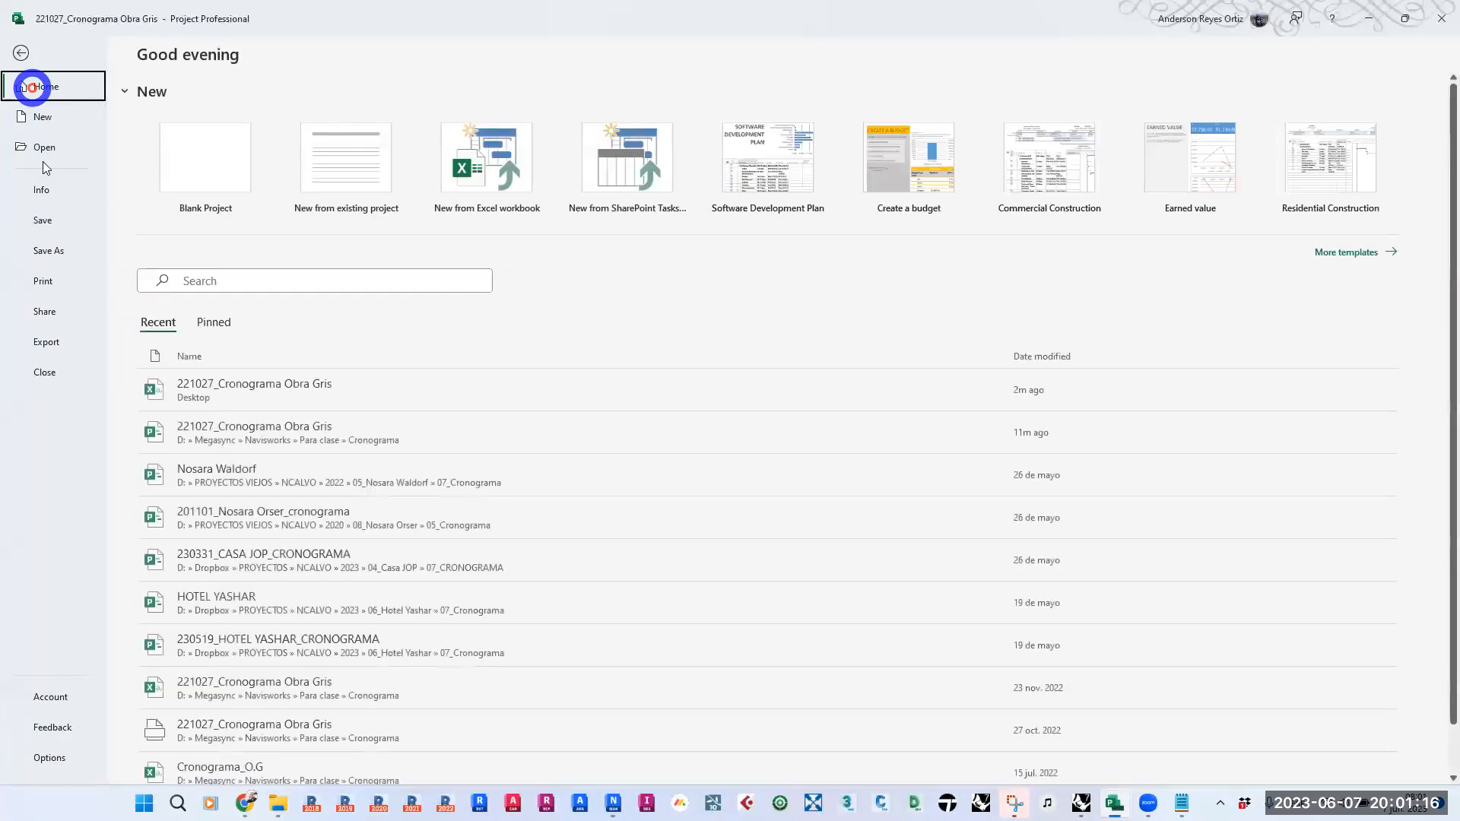
pyautogui.click(53, 250)
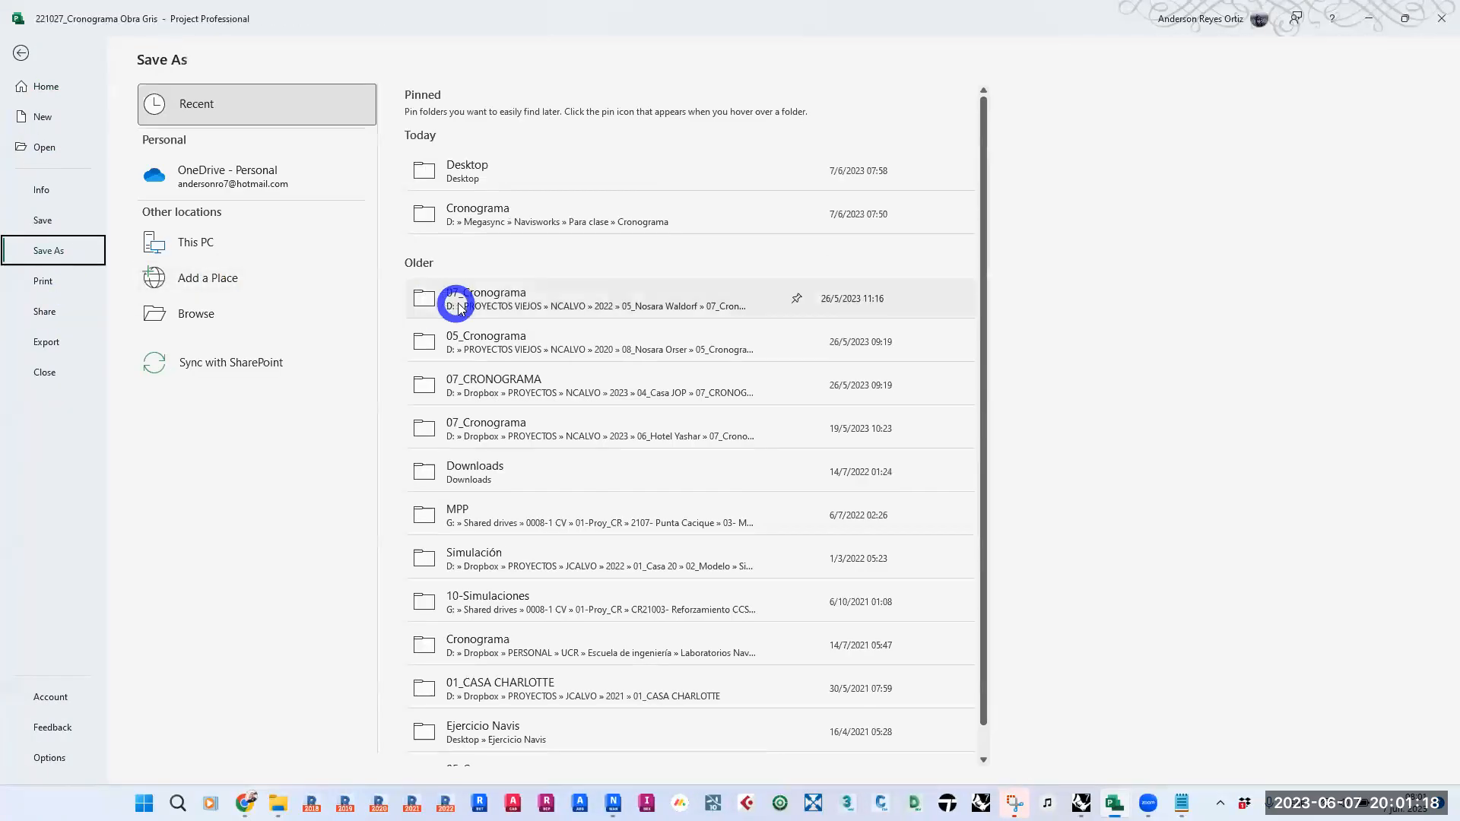
pyautogui.click(620, 348)
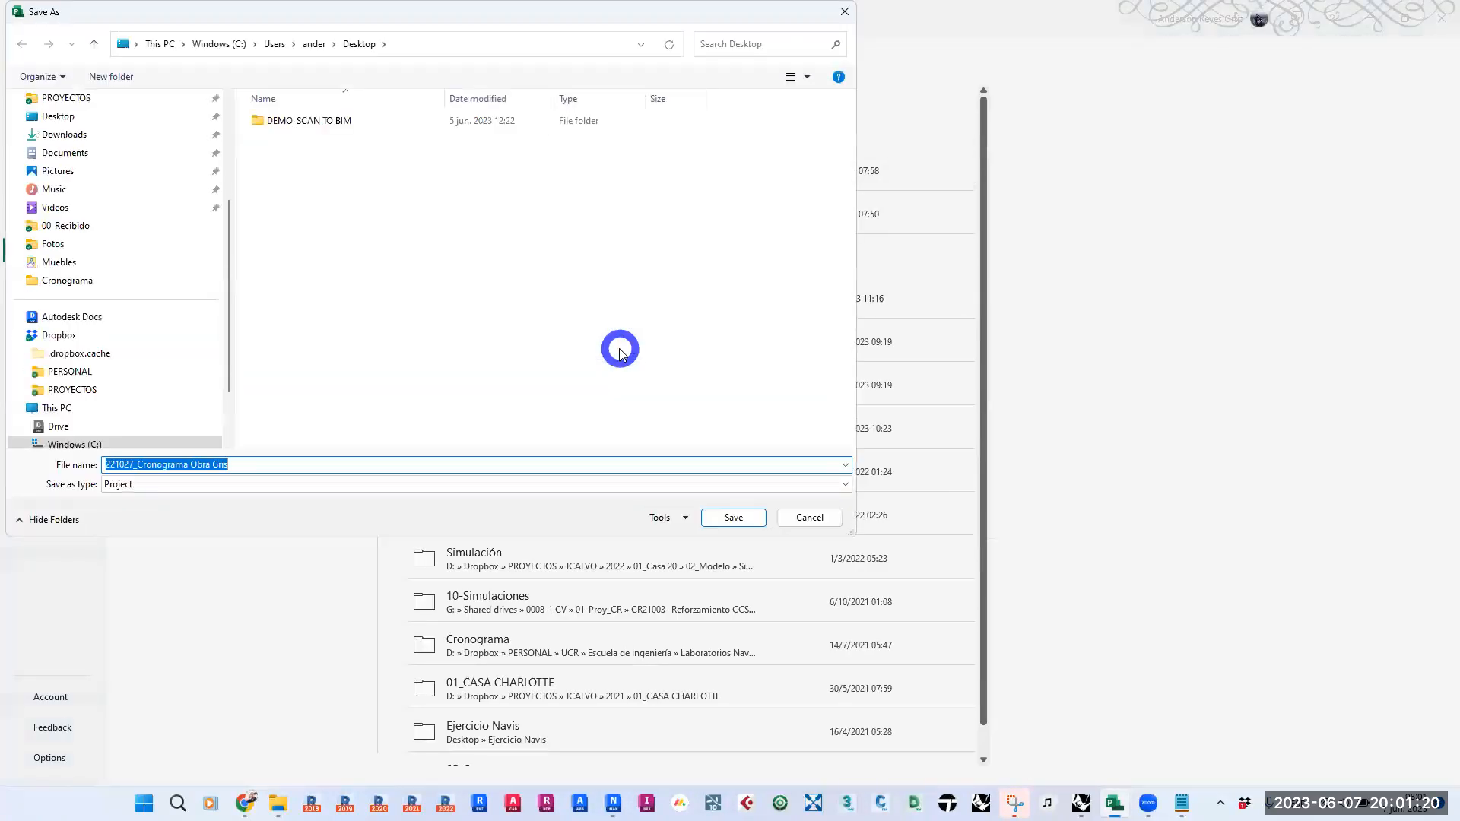
pyautogui.click(307, 465)
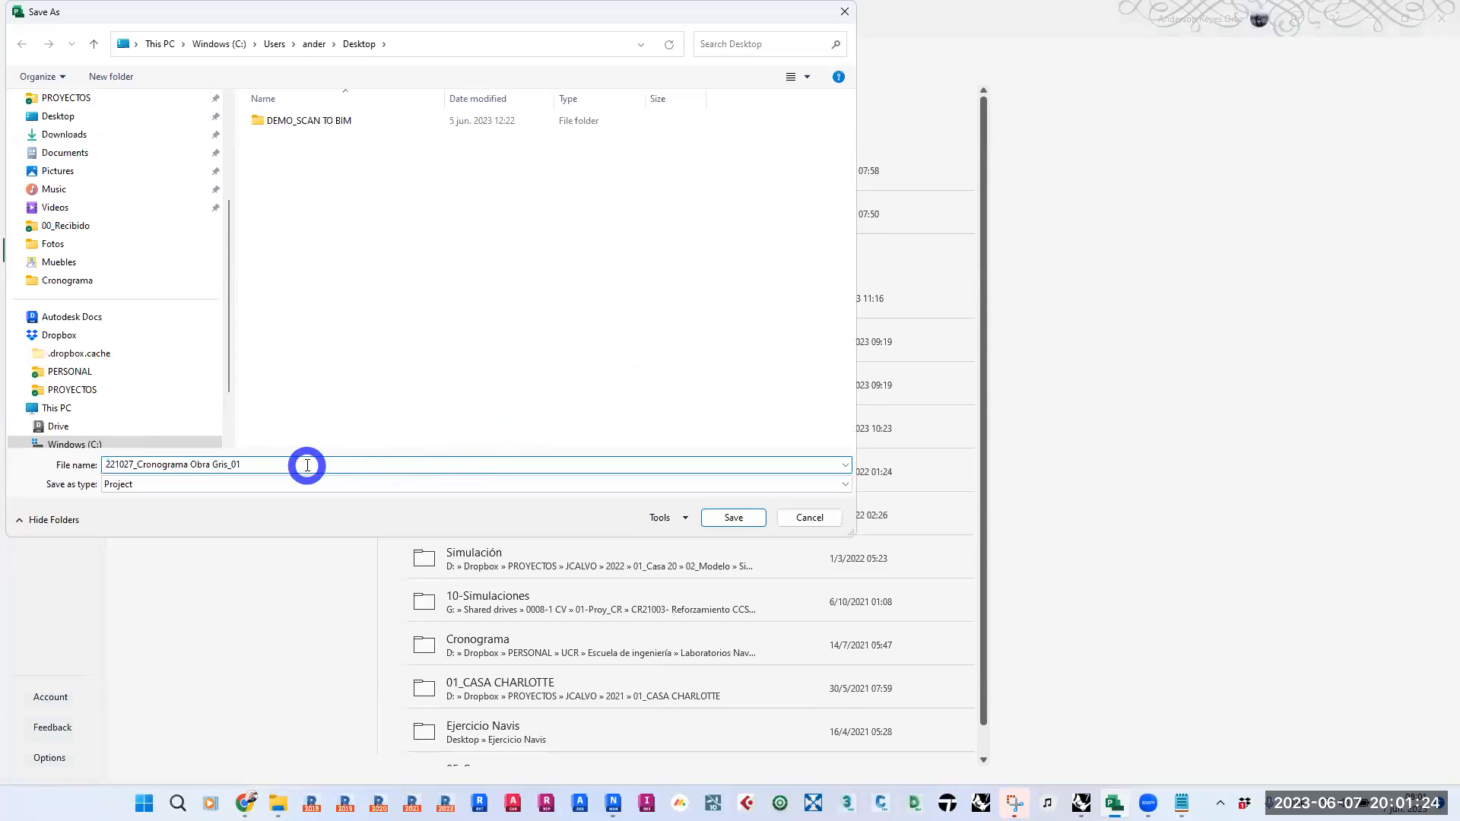
pyautogui.press('Return')
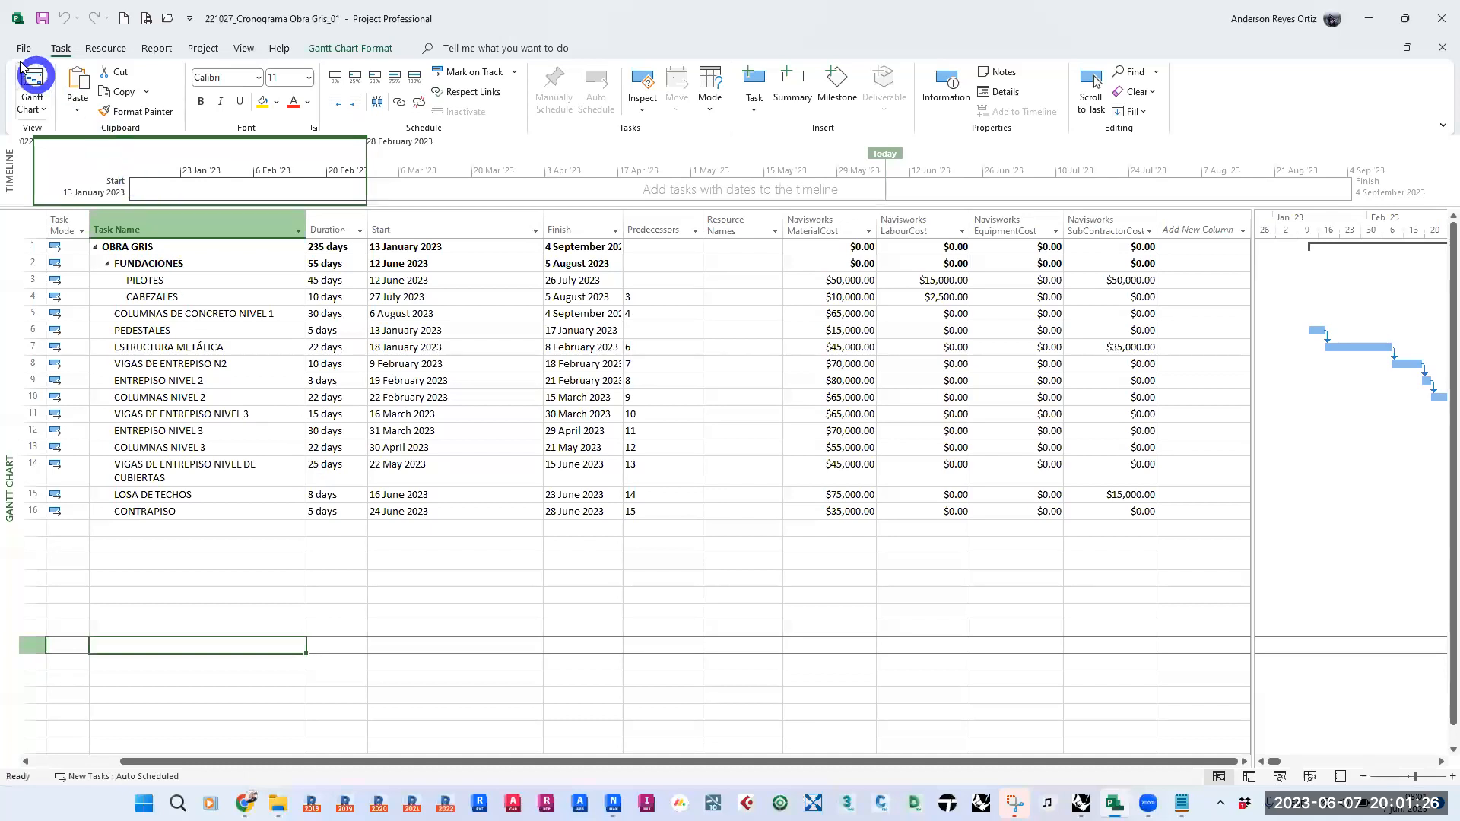
pyautogui.click(23, 47)
pyautogui.click(54, 251)
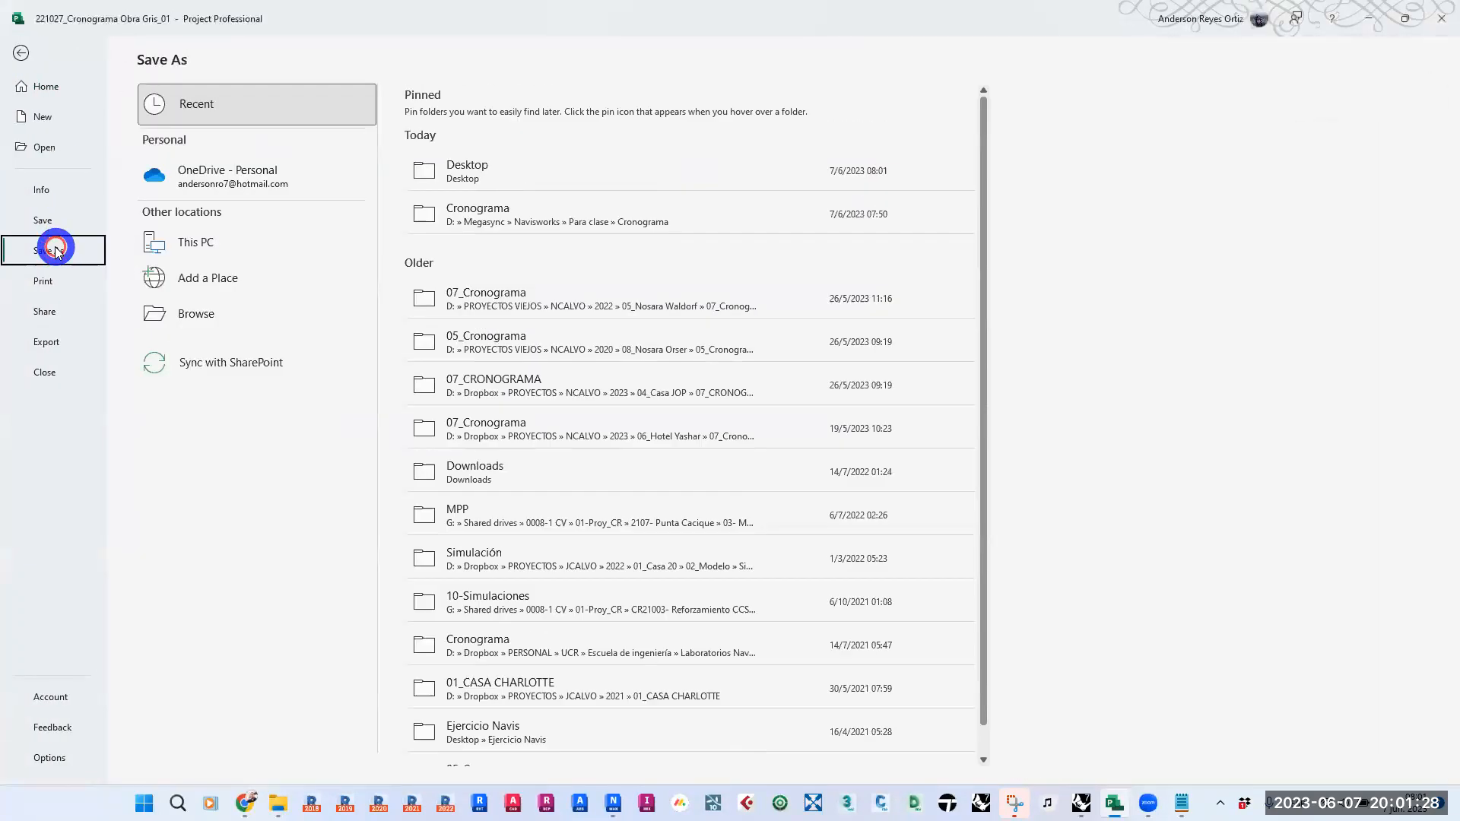
pyautogui.click(517, 167)
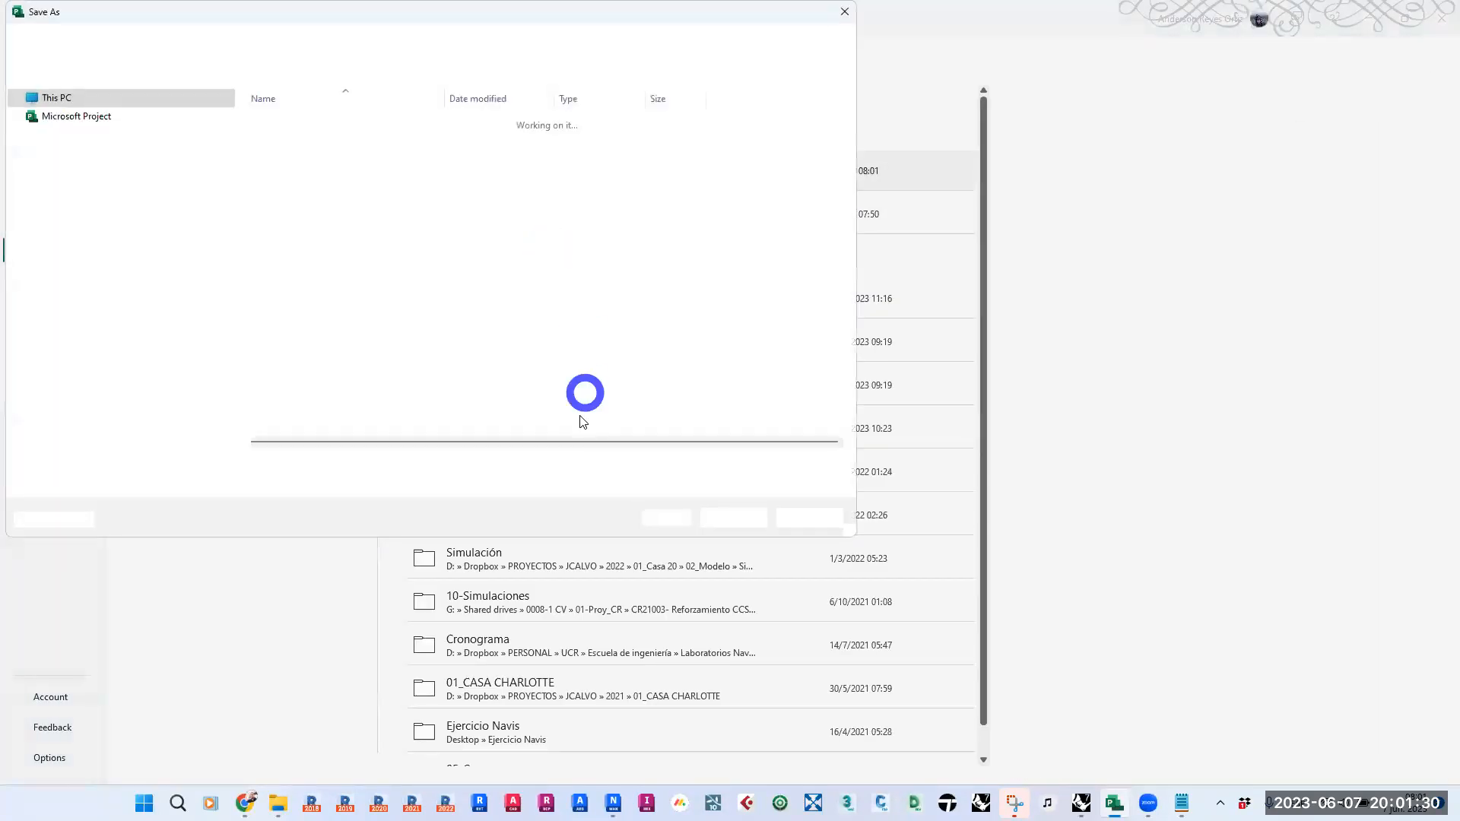
pyautogui.click(339, 485)
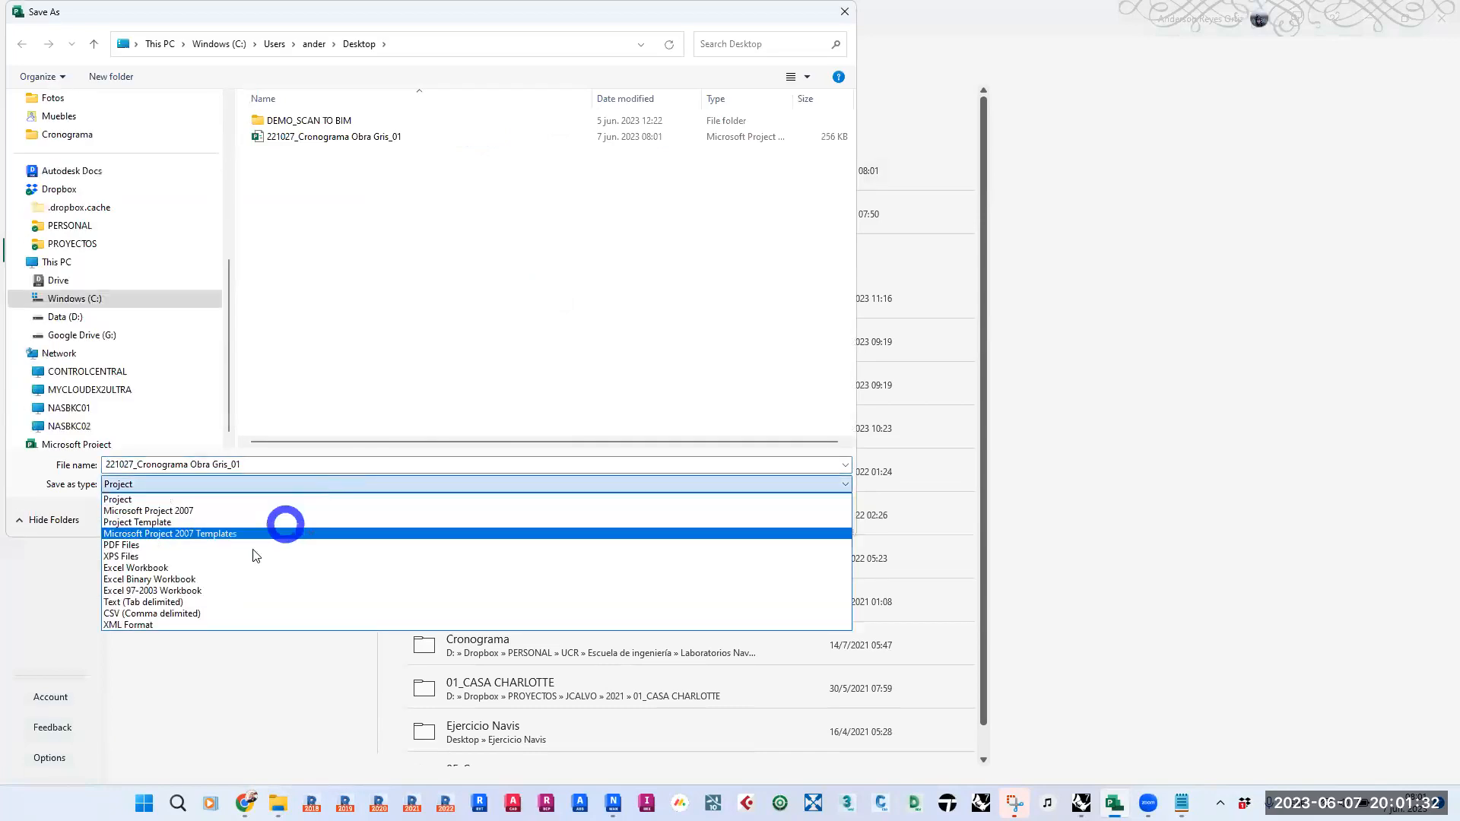
pyautogui.click(150, 613)
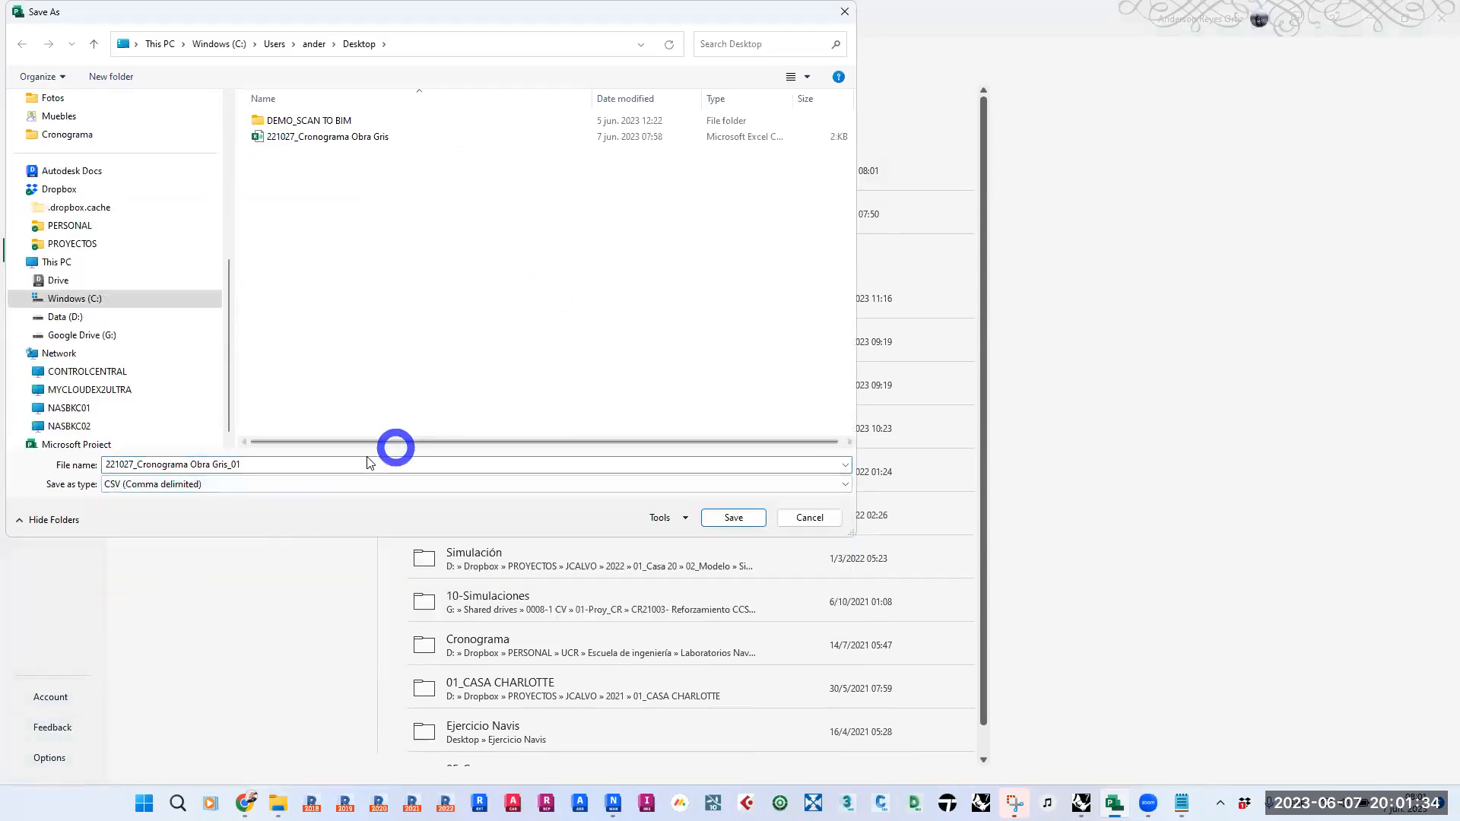
pyautogui.click(732, 517)
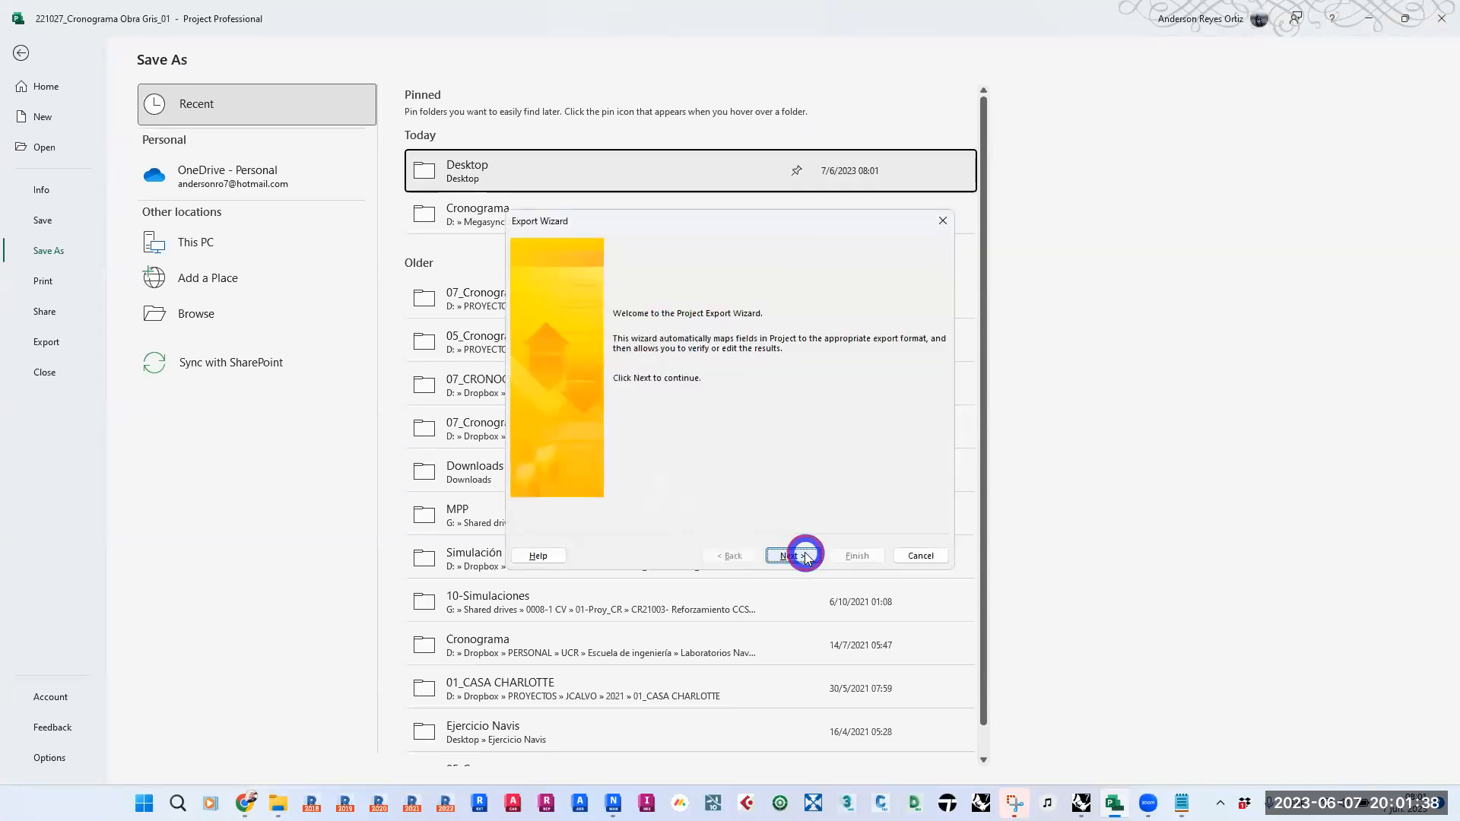
pyautogui.click(805, 555)
pyautogui.click(797, 555)
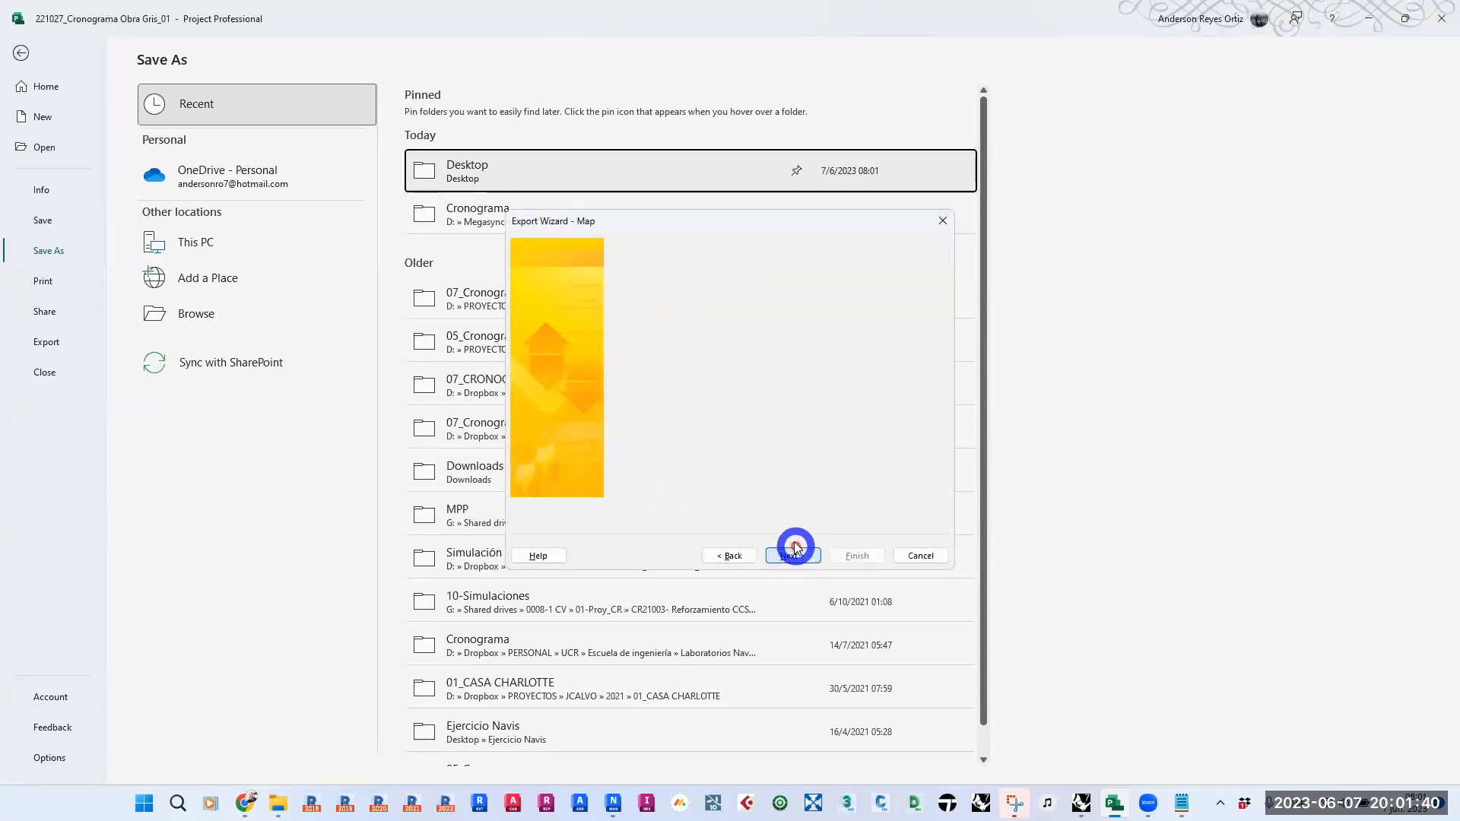
pyautogui.click(720, 450)
pyautogui.click(791, 397)
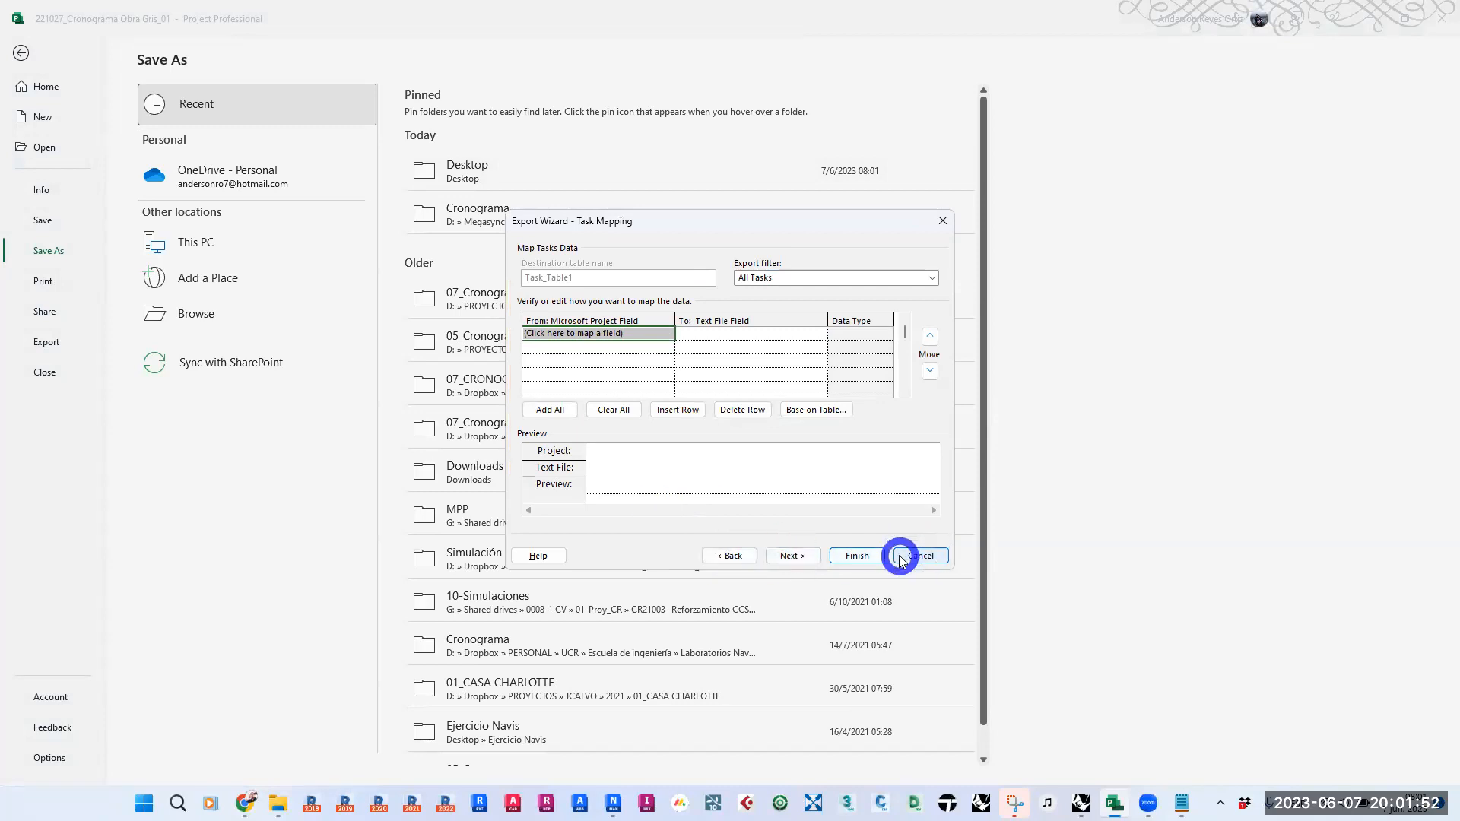
pyautogui.click(929, 558)
# - Minimize Microsoft Project and select all the CSV text in Notepad, from the header row to the CONTRAPISO row
pyautogui.click(1373, 17)
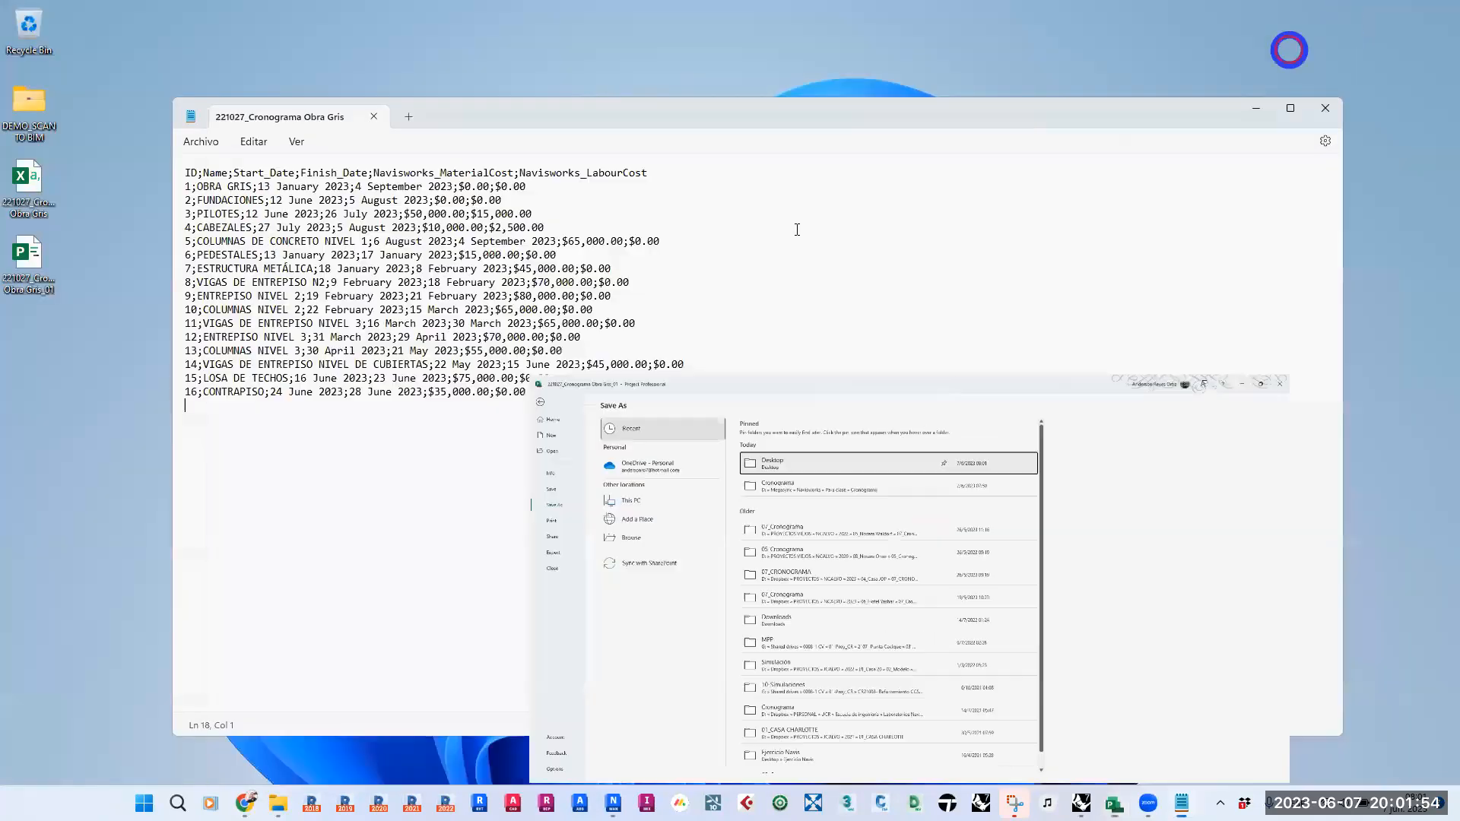
pyautogui.moveTo(546, 391); pyautogui.dragTo(104, 128)
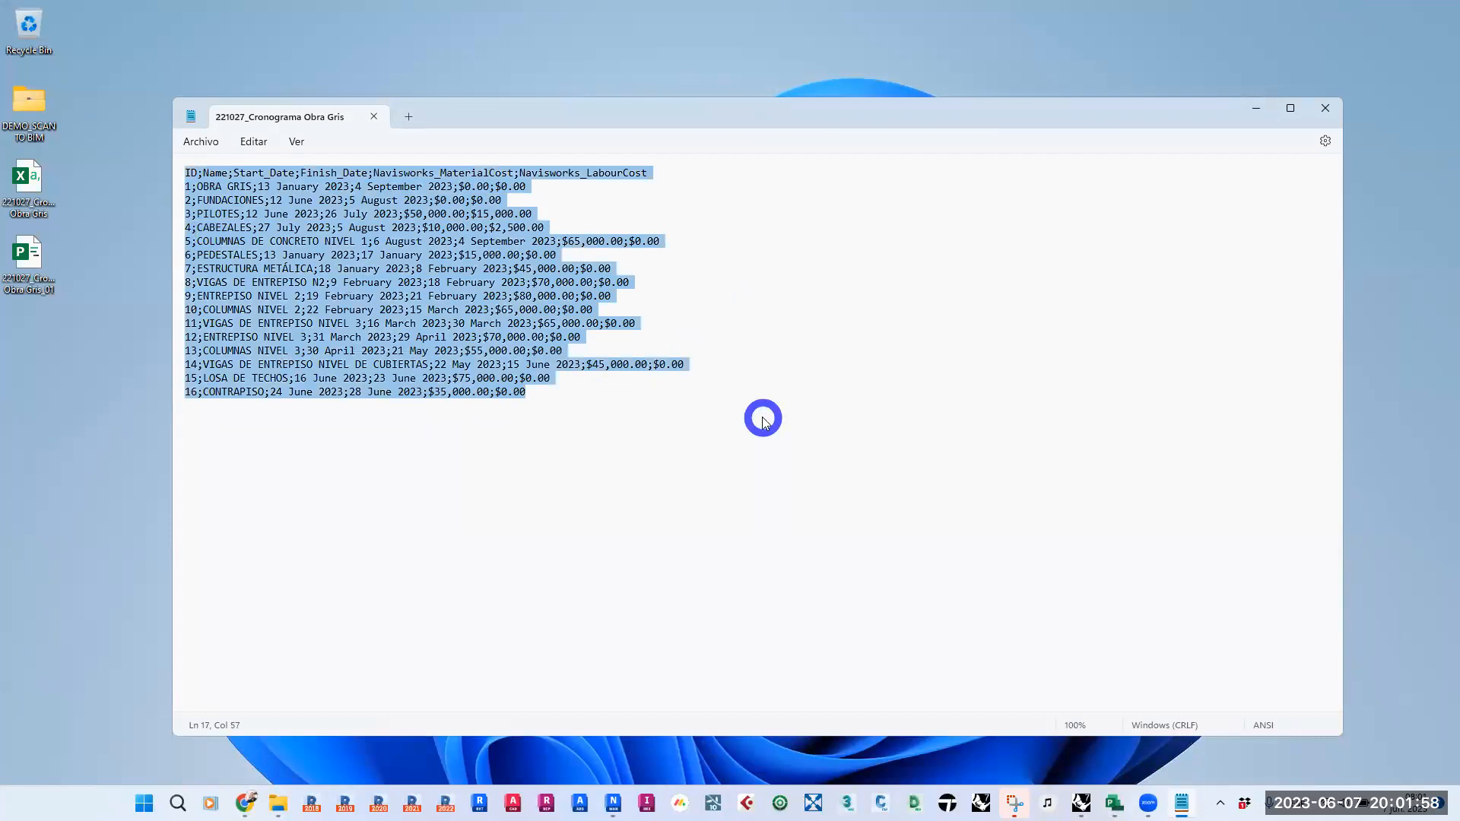
pyautogui.hotkey('ctrl', 'f')
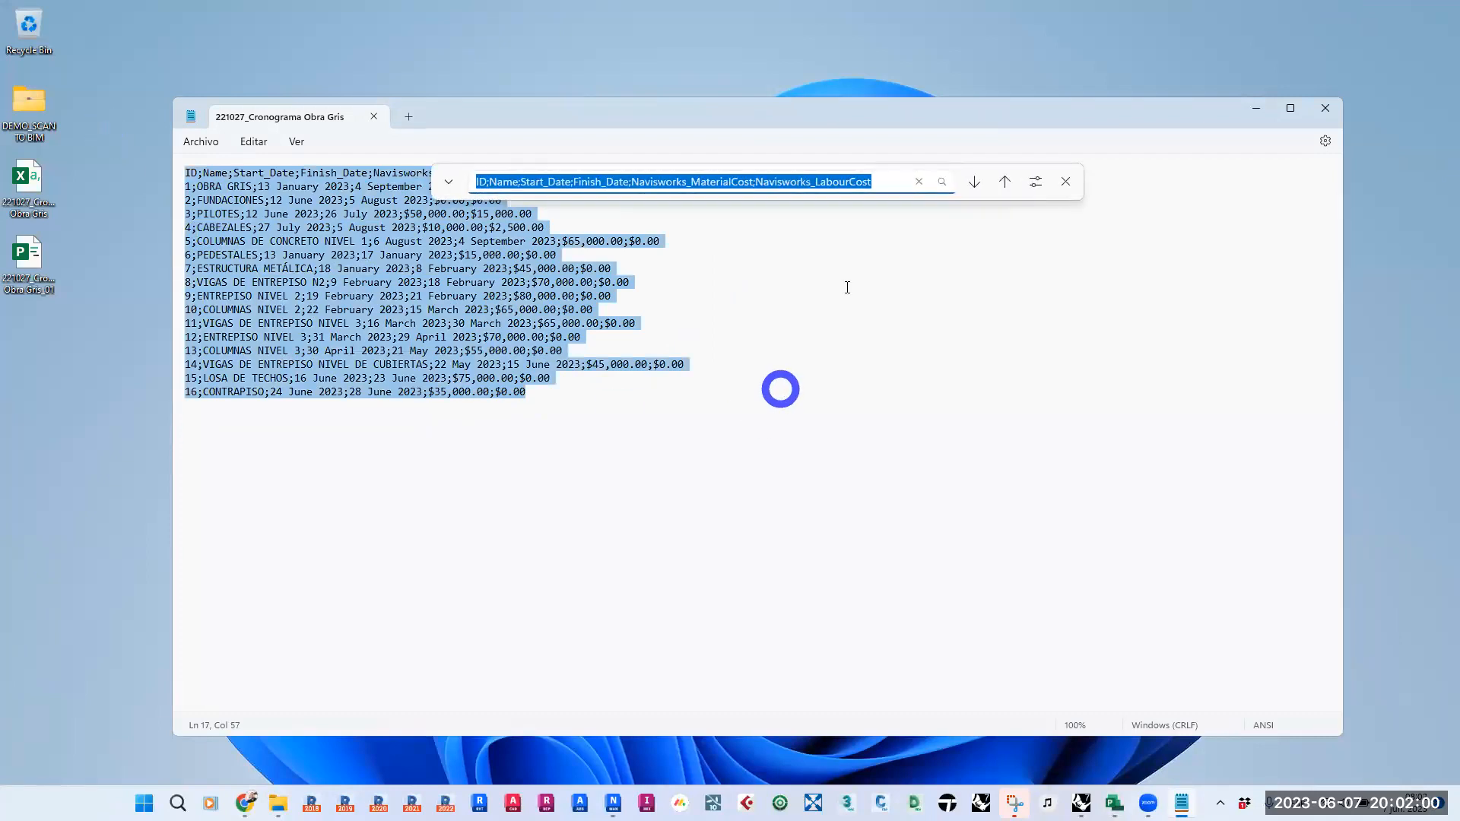
pyautogui.click(667, 181)
pyautogui.moveTo(837, 181); pyautogui.dragTo(294, 215)
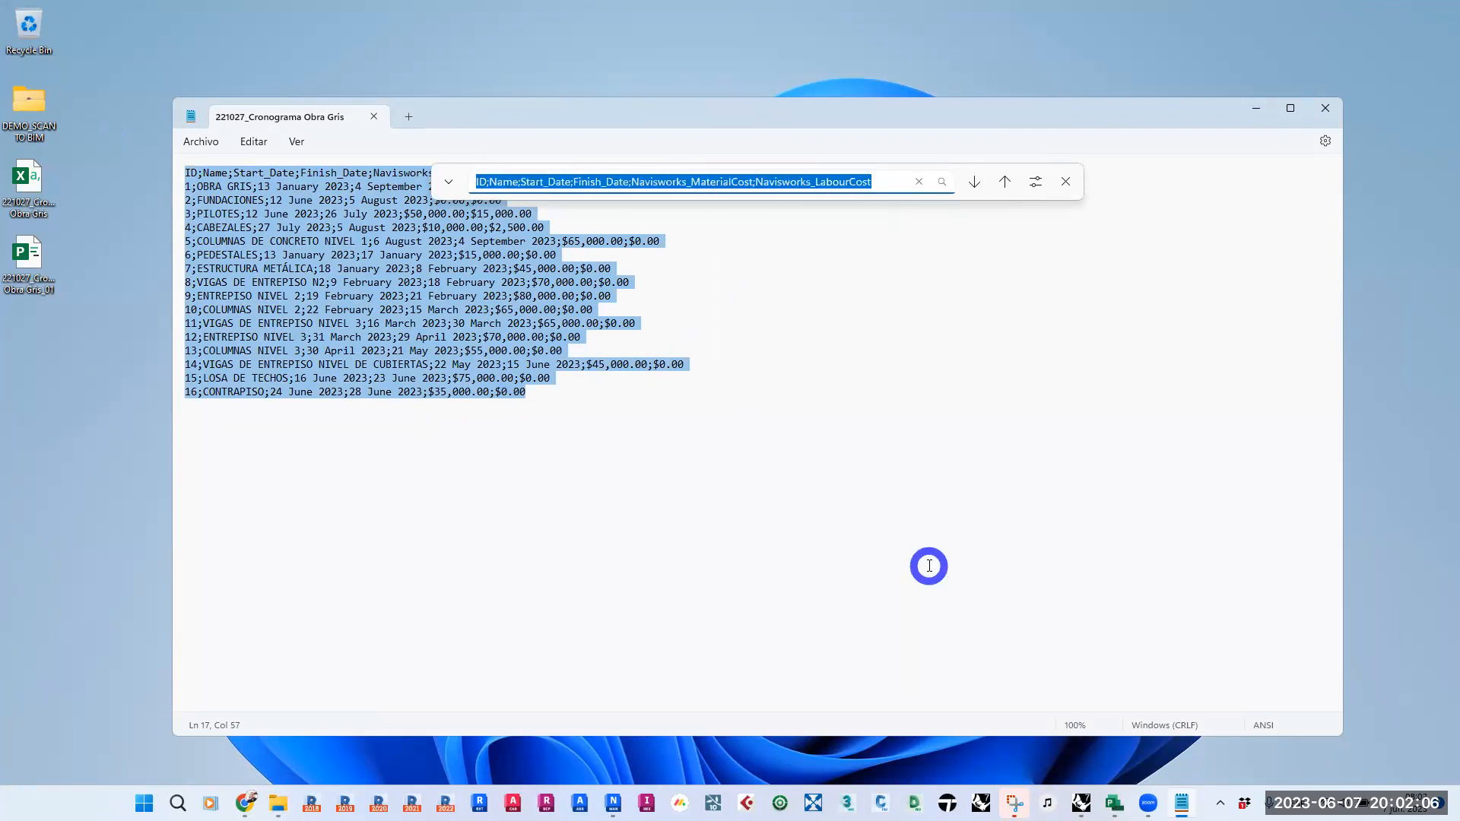
pyautogui.click(1035, 181)
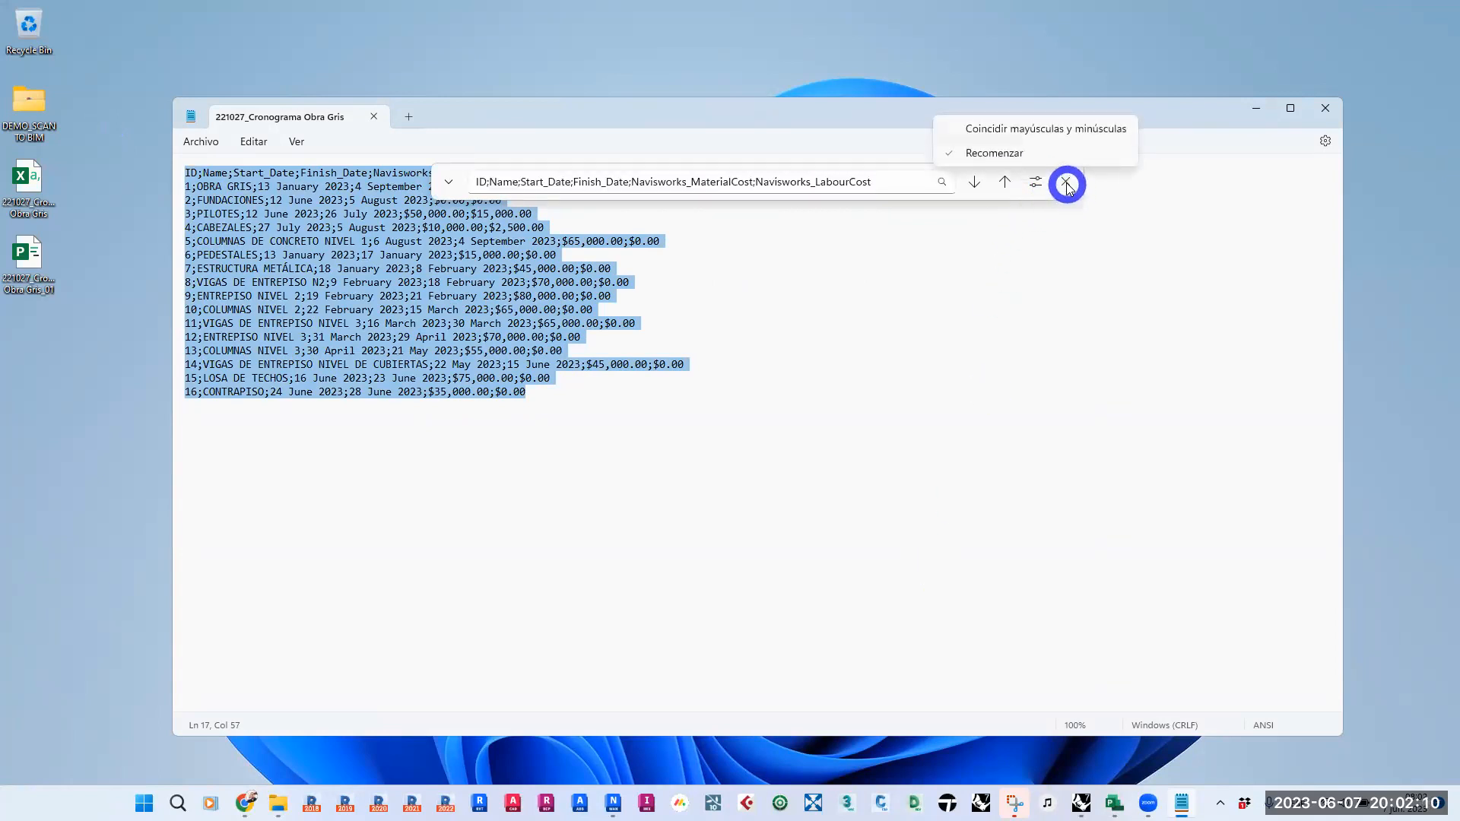
pyautogui.click(1066, 184)
pyautogui.click(1065, 182)
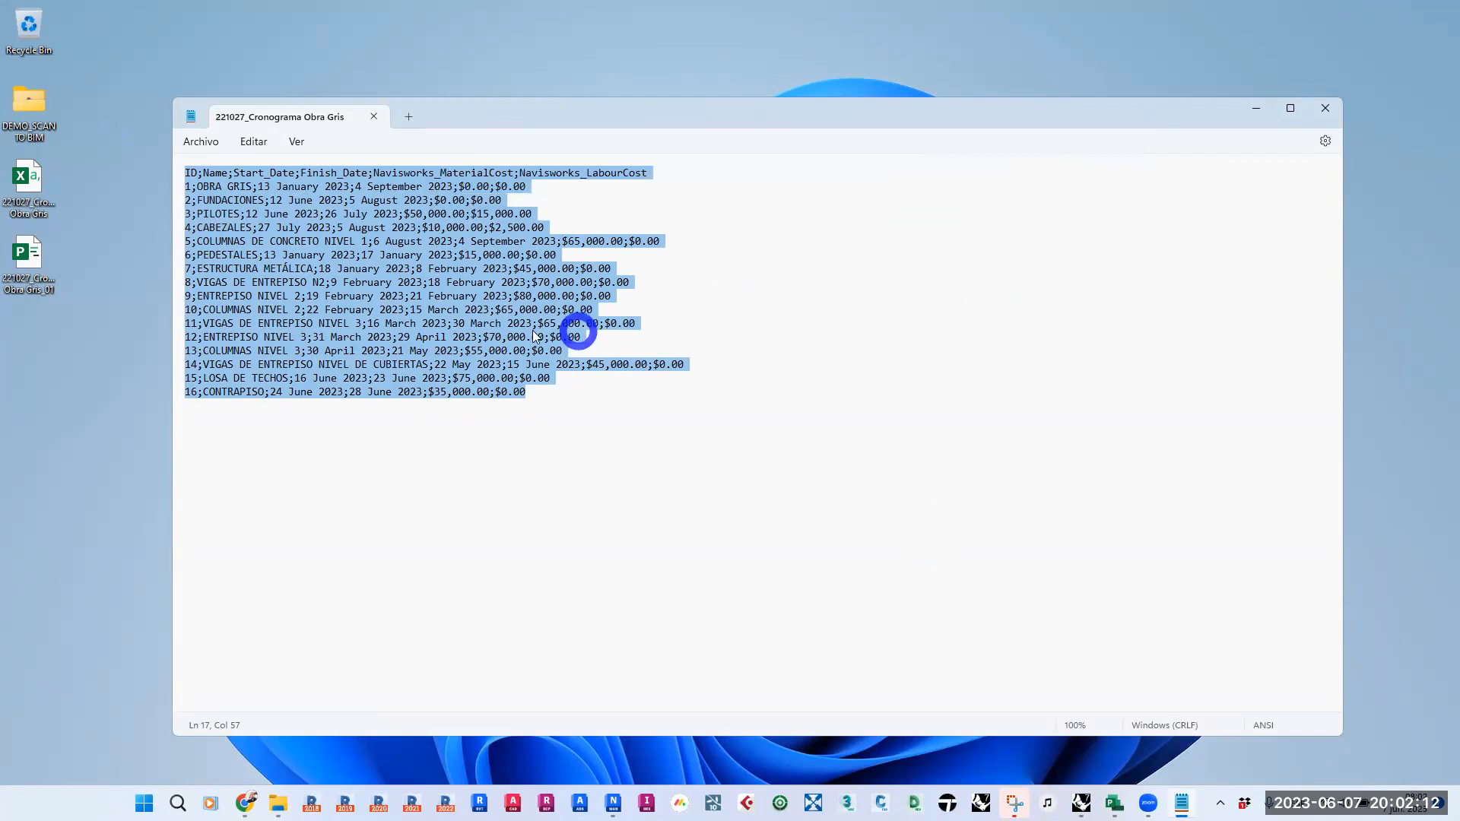
# - Replace every semicolon in the CSV text with a comma, close the replace bar and place the cursor below the last row
pyautogui.click(253, 142)
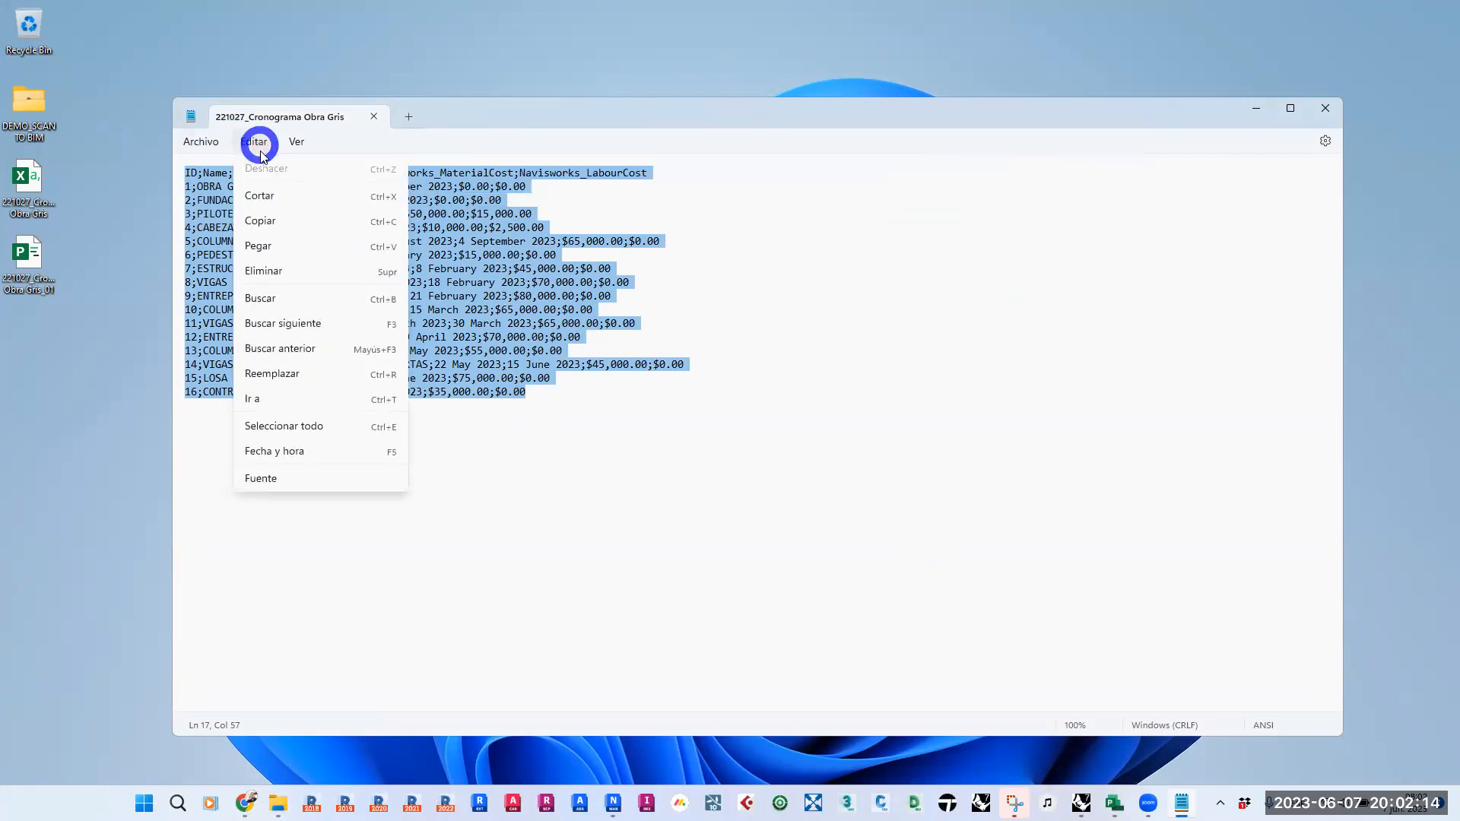
pyautogui.click(316, 372)
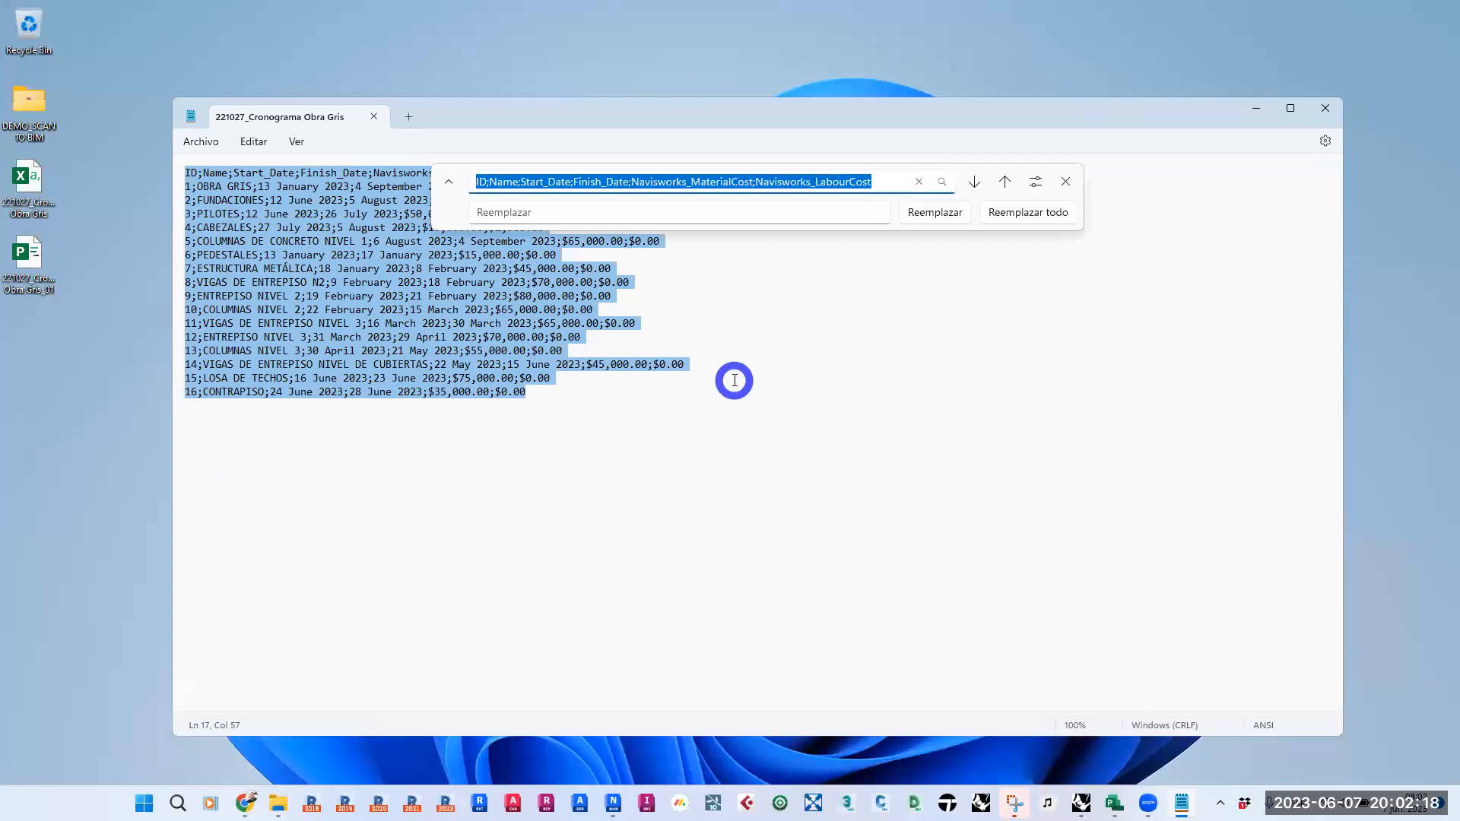
pyautogui.write(';')
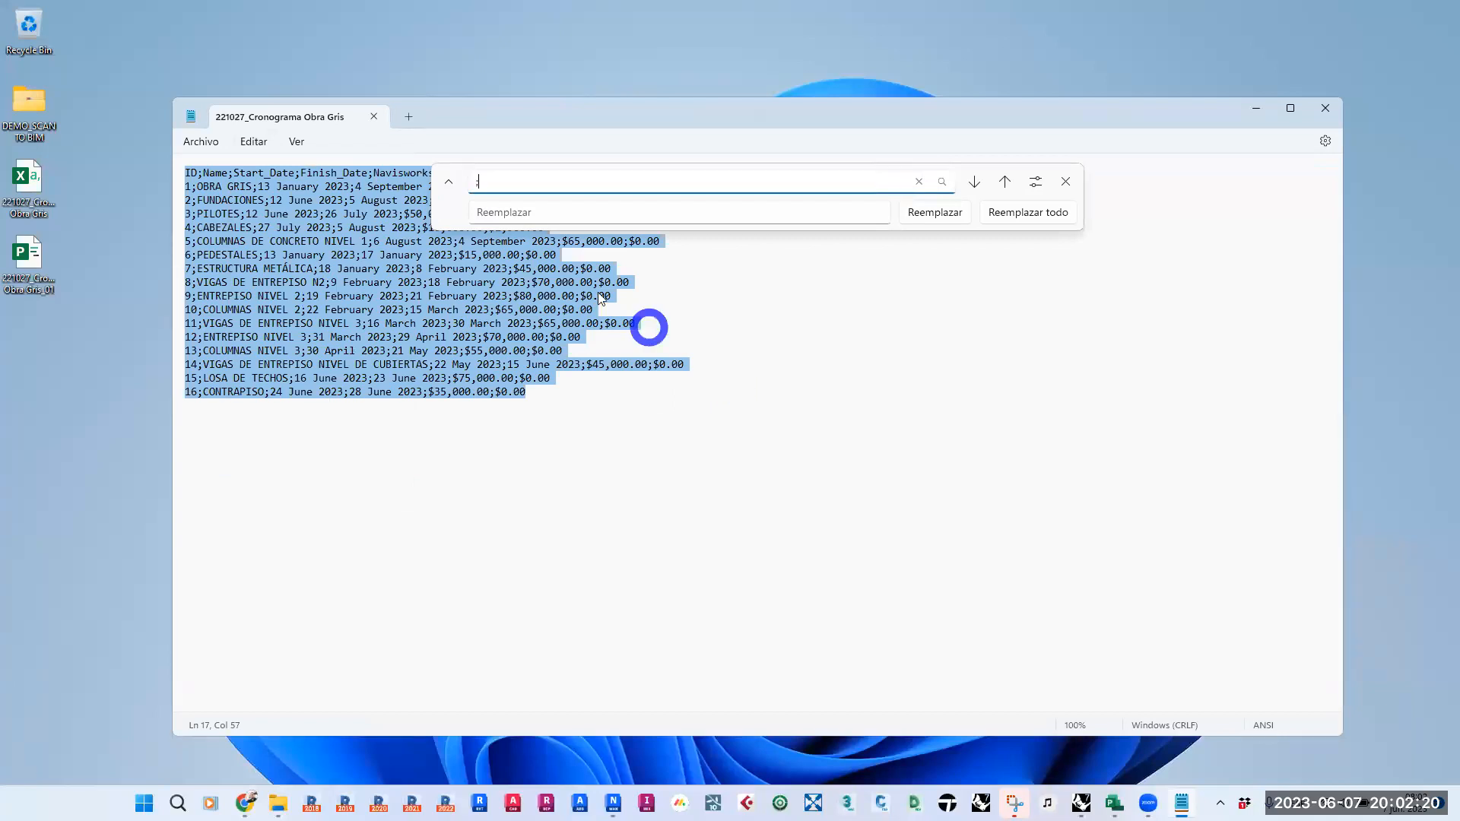
pyautogui.click(553, 214)
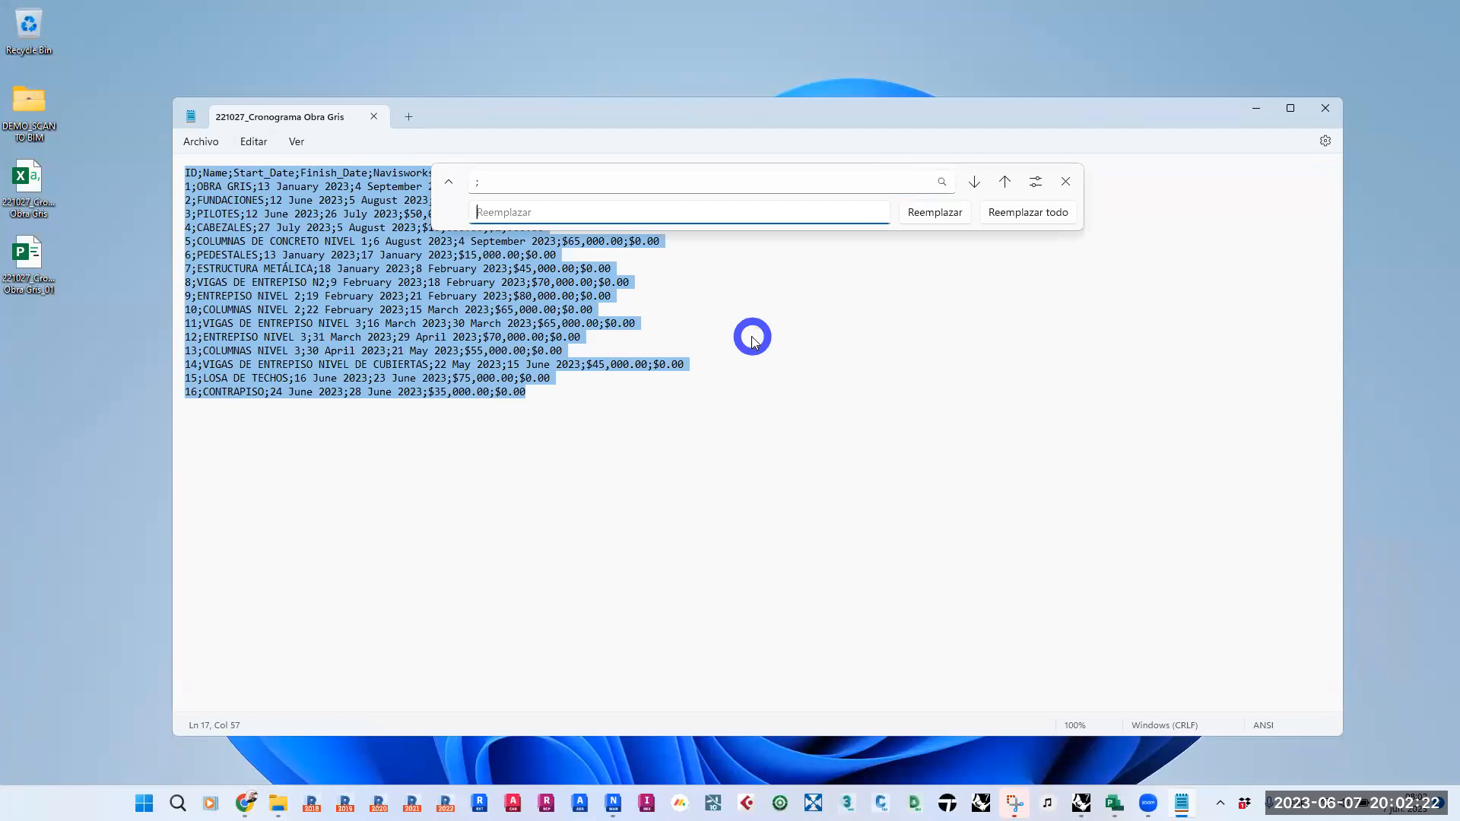
pyautogui.write(',')
pyautogui.click(1022, 213)
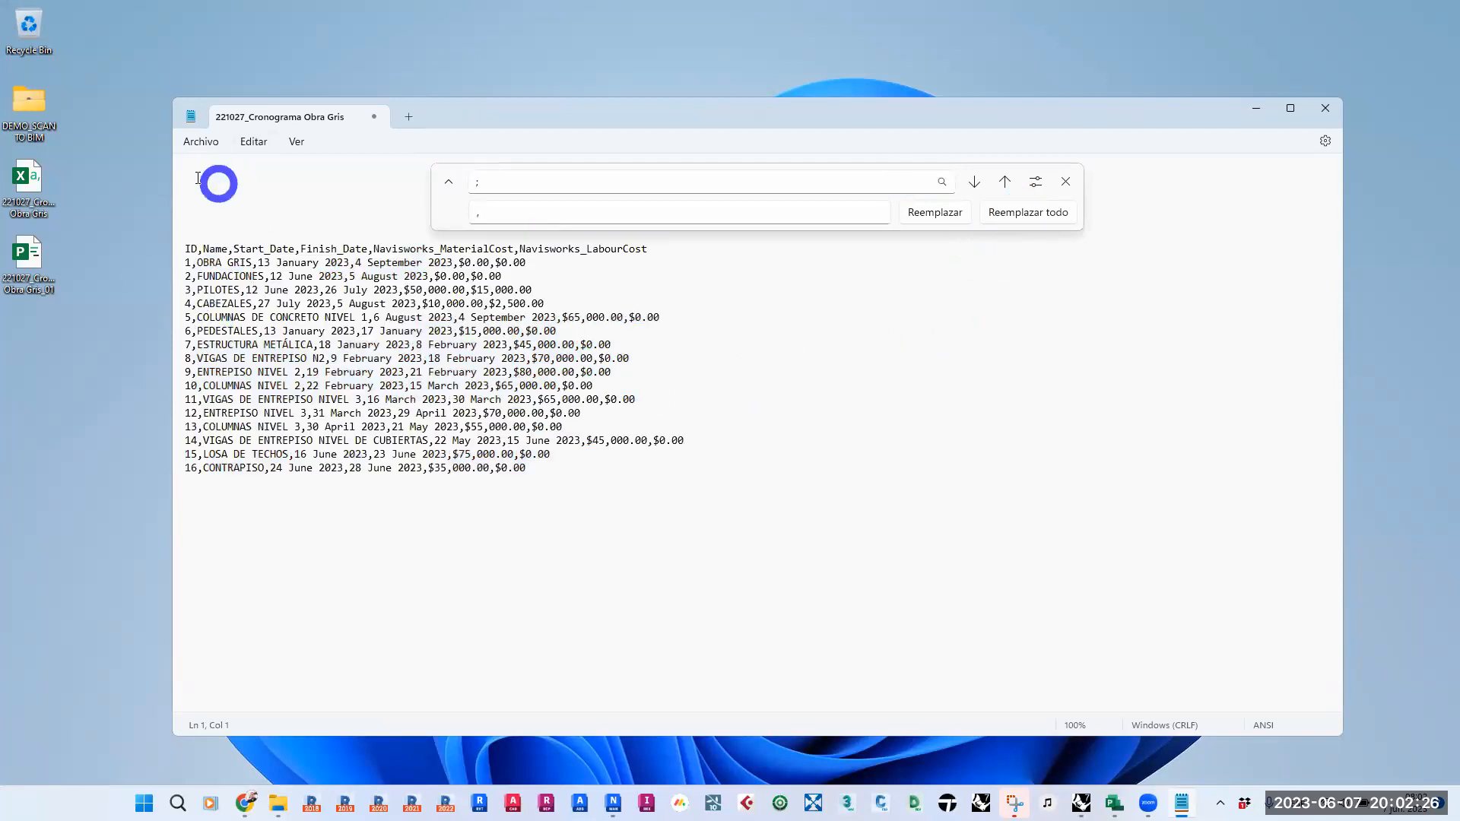
pyautogui.click(1065, 182)
pyautogui.click(329, 442)
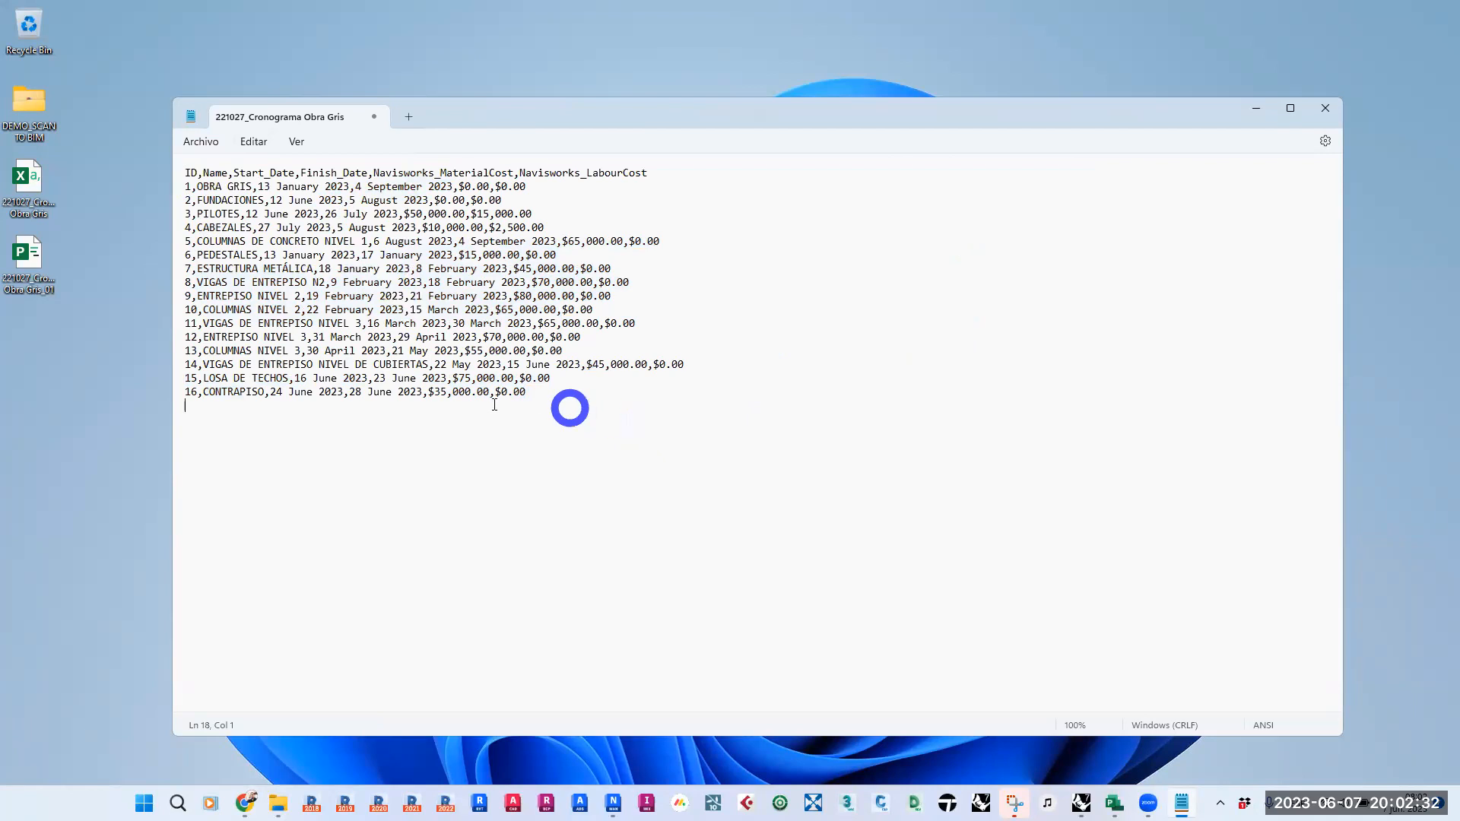
# - Close the edited 221027_Cronograma Obra Gris CSV in Notepad, saving its changes
pyautogui.click(1323, 108)
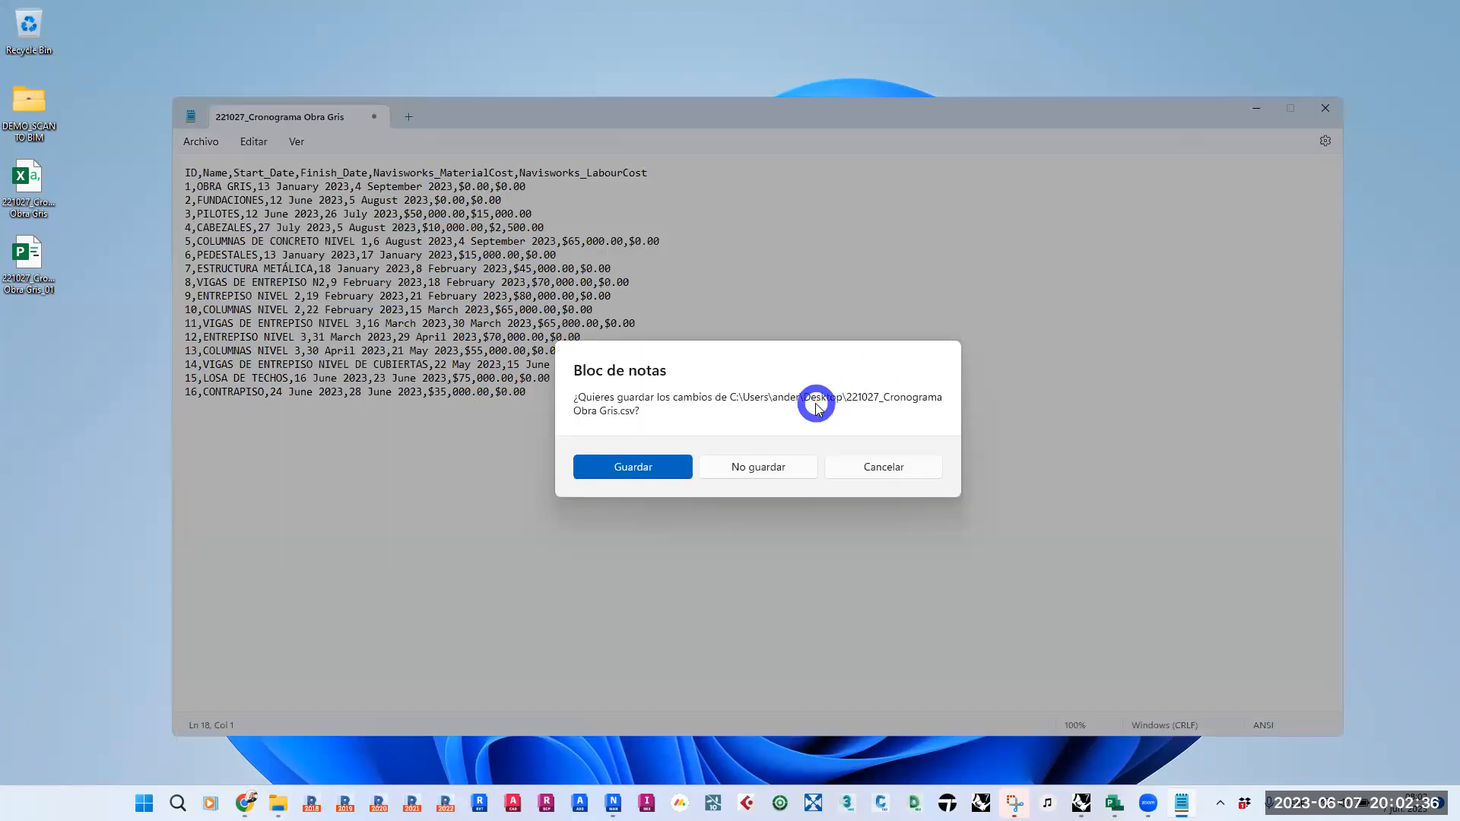
pyautogui.click(887, 466)
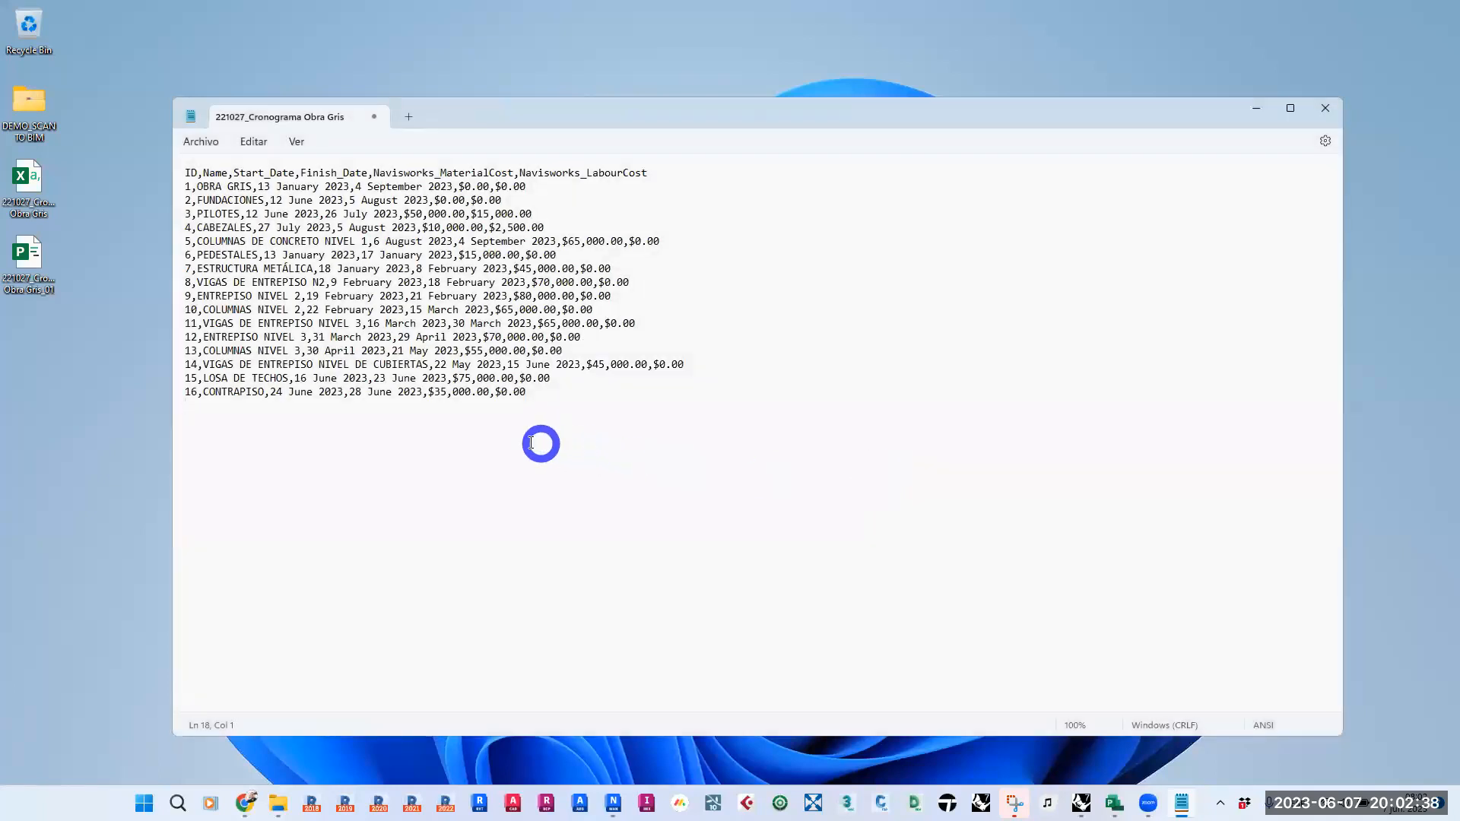
pyautogui.click(451, 396)
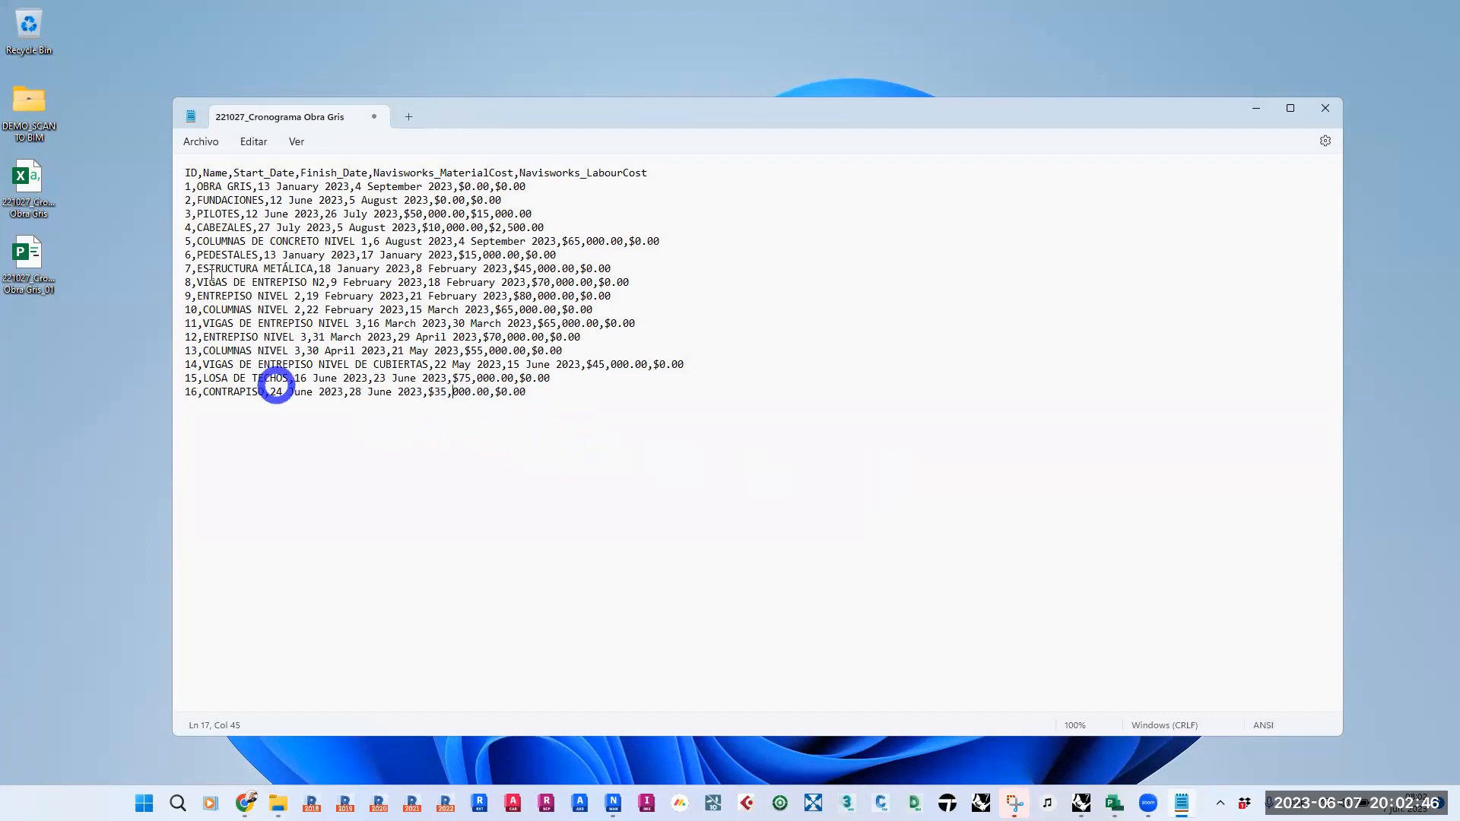
pyautogui.click(1113, 803)
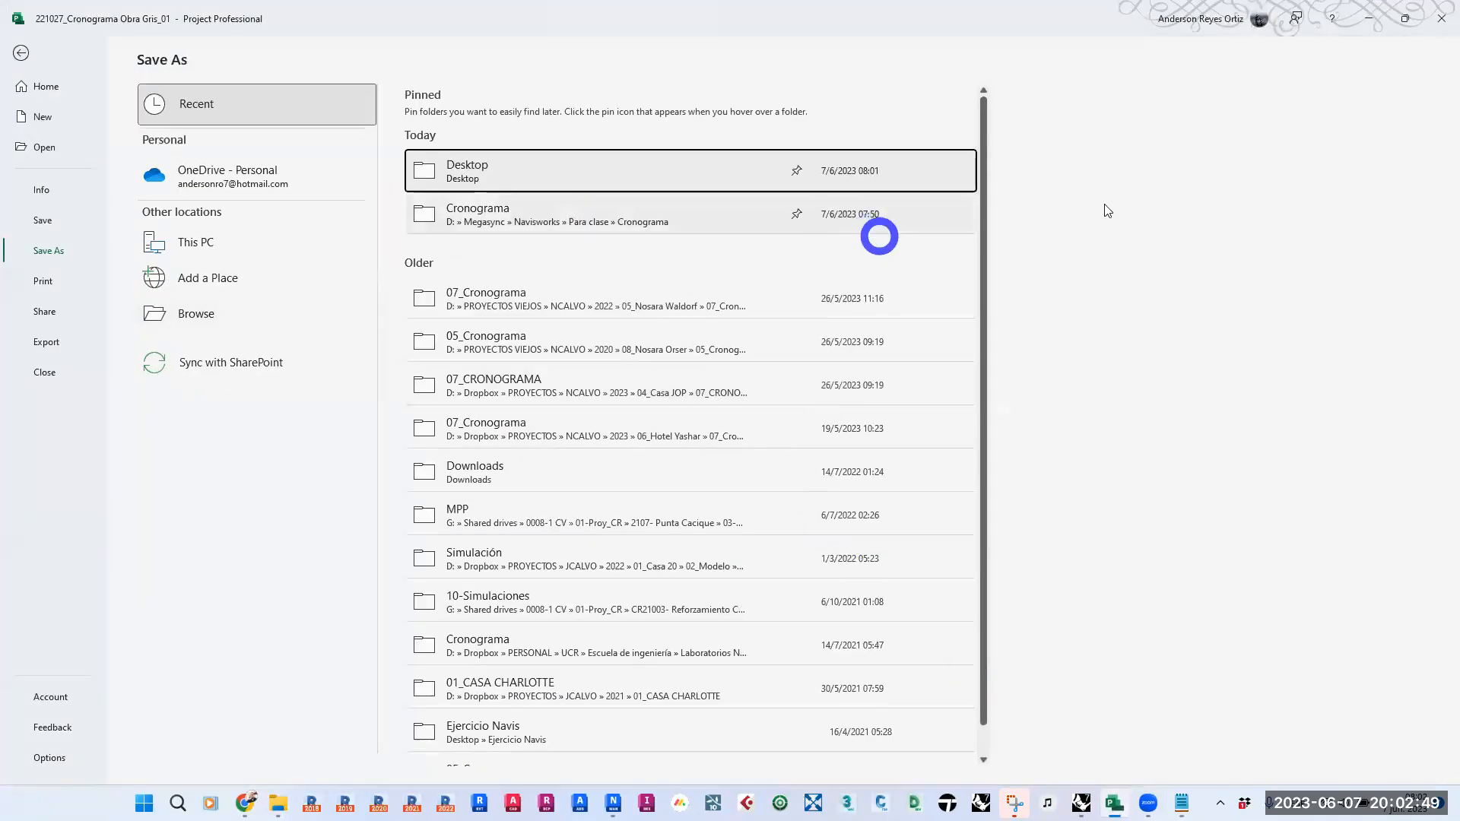
pyautogui.click(1369, 19)
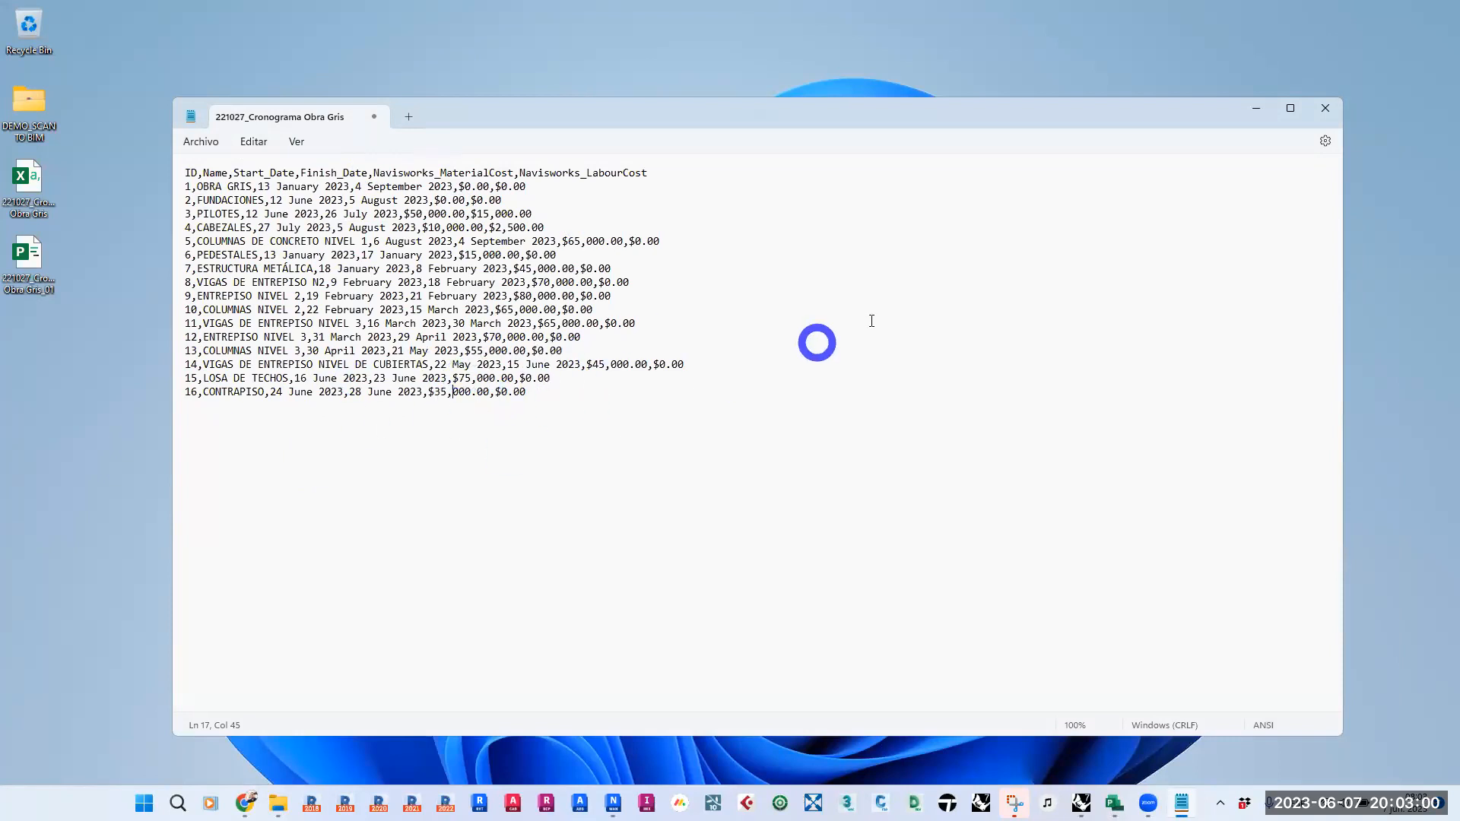
pyautogui.click(1328, 105)
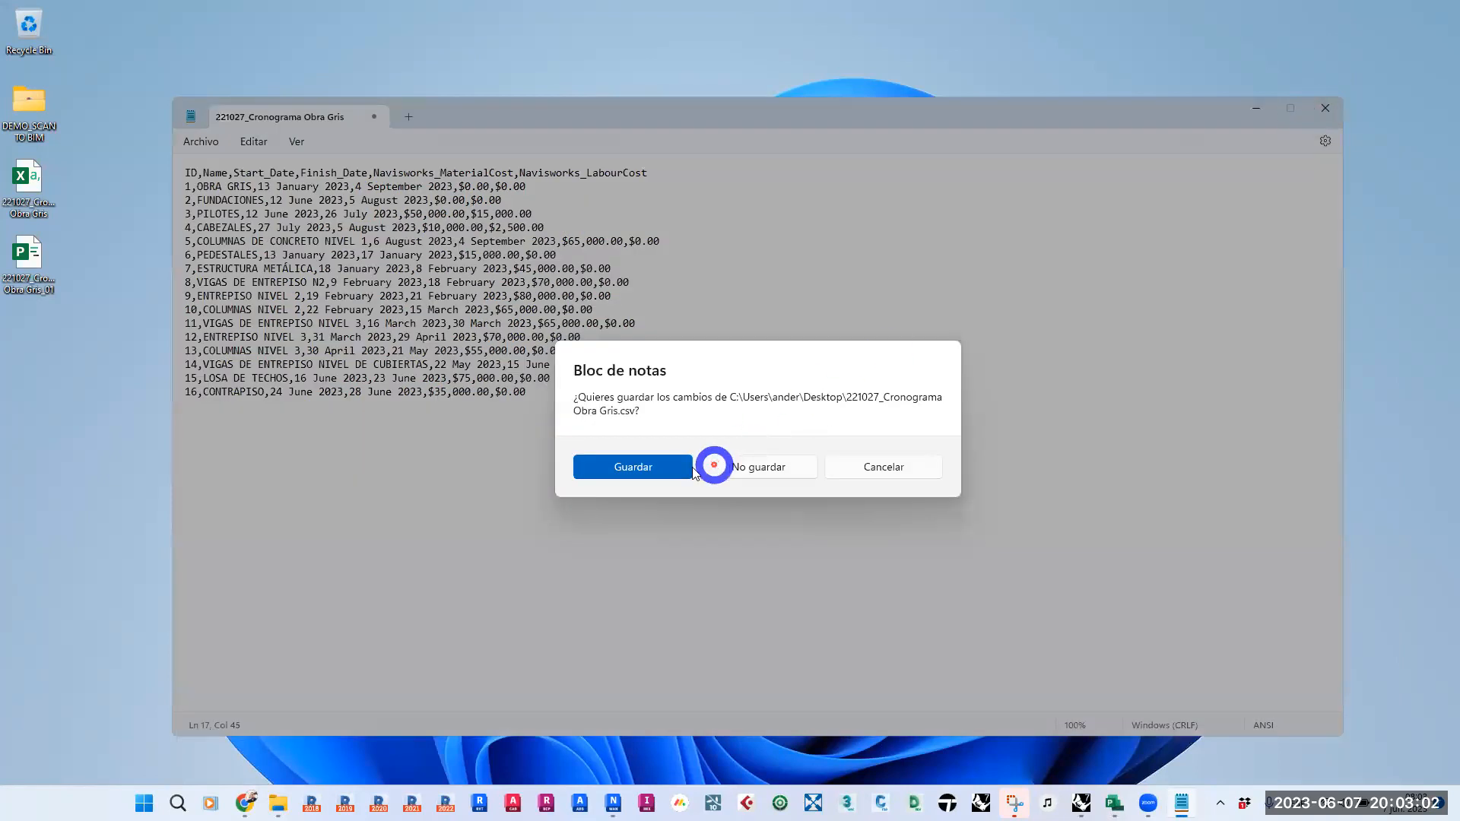
pyautogui.click(650, 465)
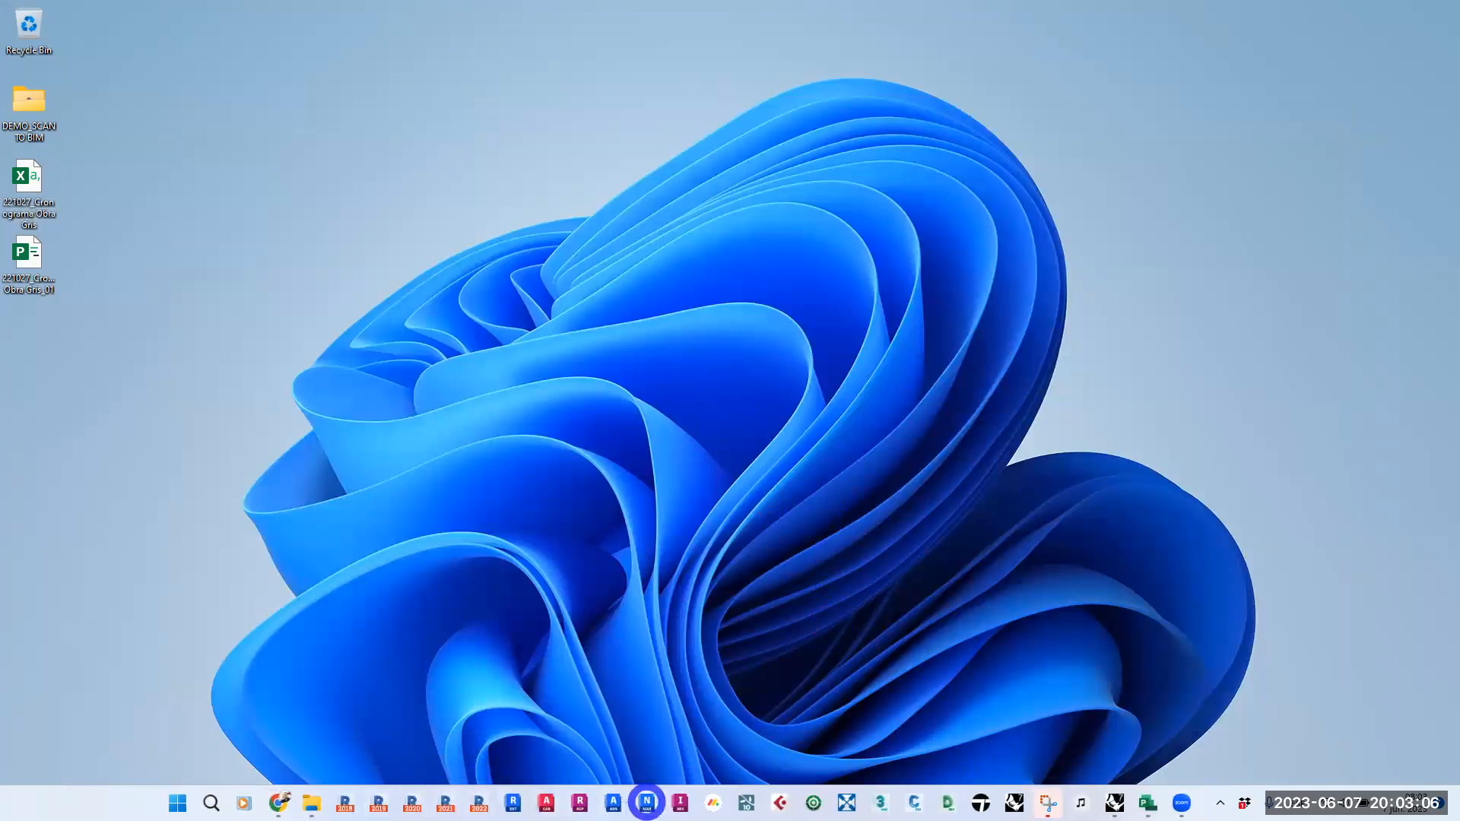
# - Switch to Navisworks and add the Desktop's 221027_Cronograma Obra Gris CSV as a TimeLiner data source, accepting its field mapping with row 1 as headings
pyautogui.click(646, 803)
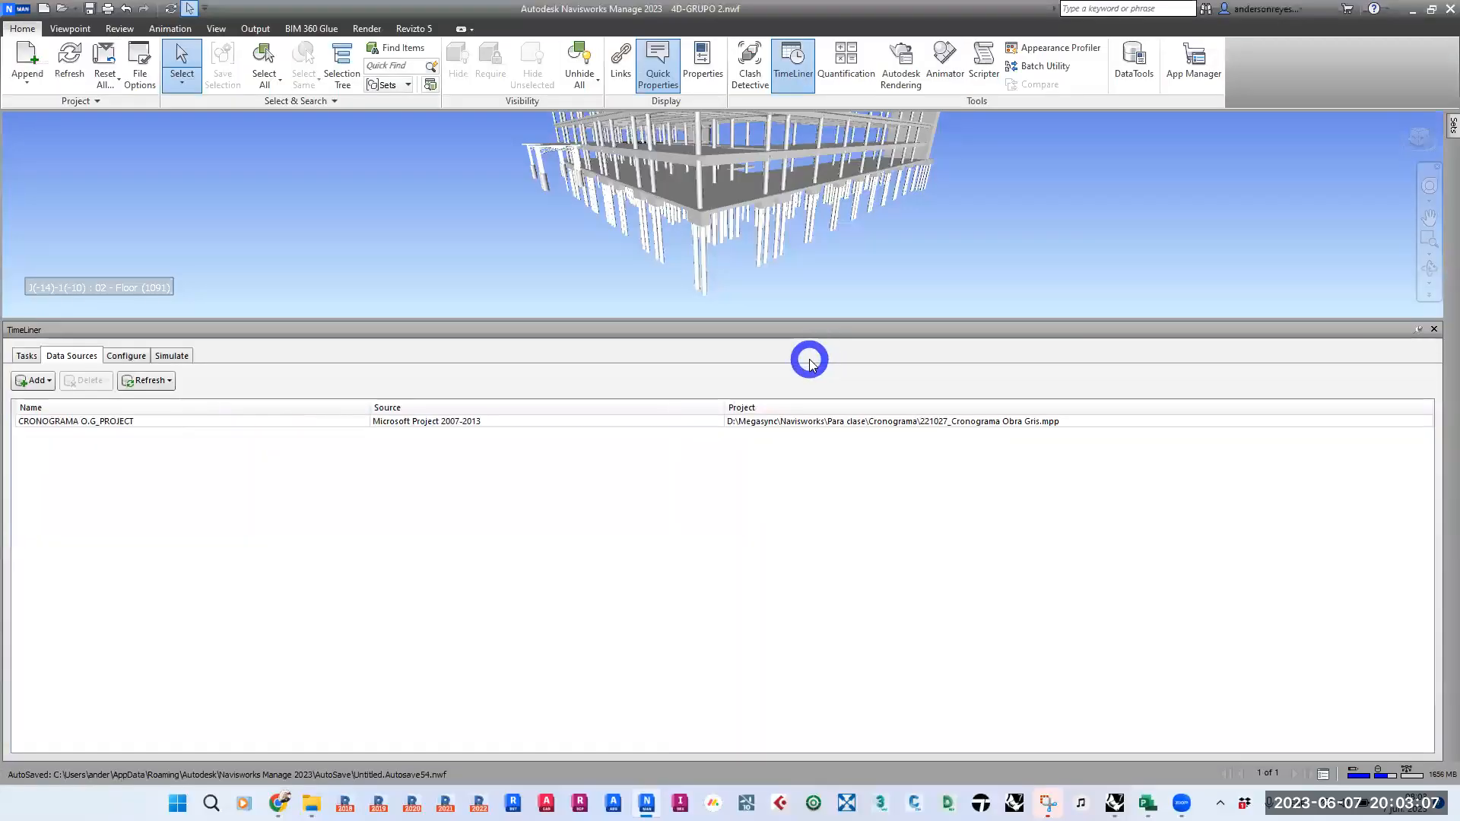
pyautogui.click(42, 380)
pyautogui.click(88, 403)
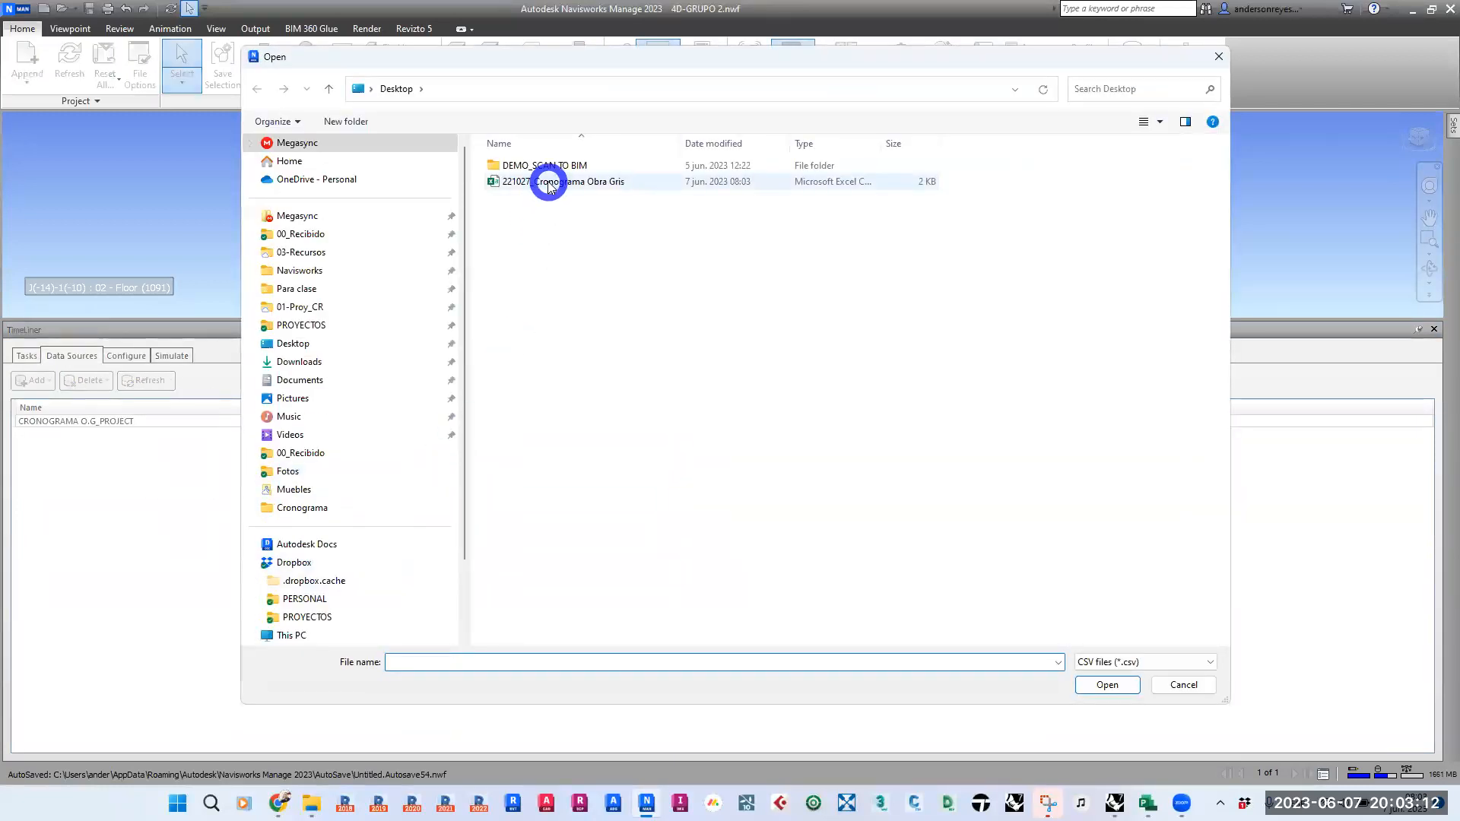
pyautogui.doubleClick(549, 183)
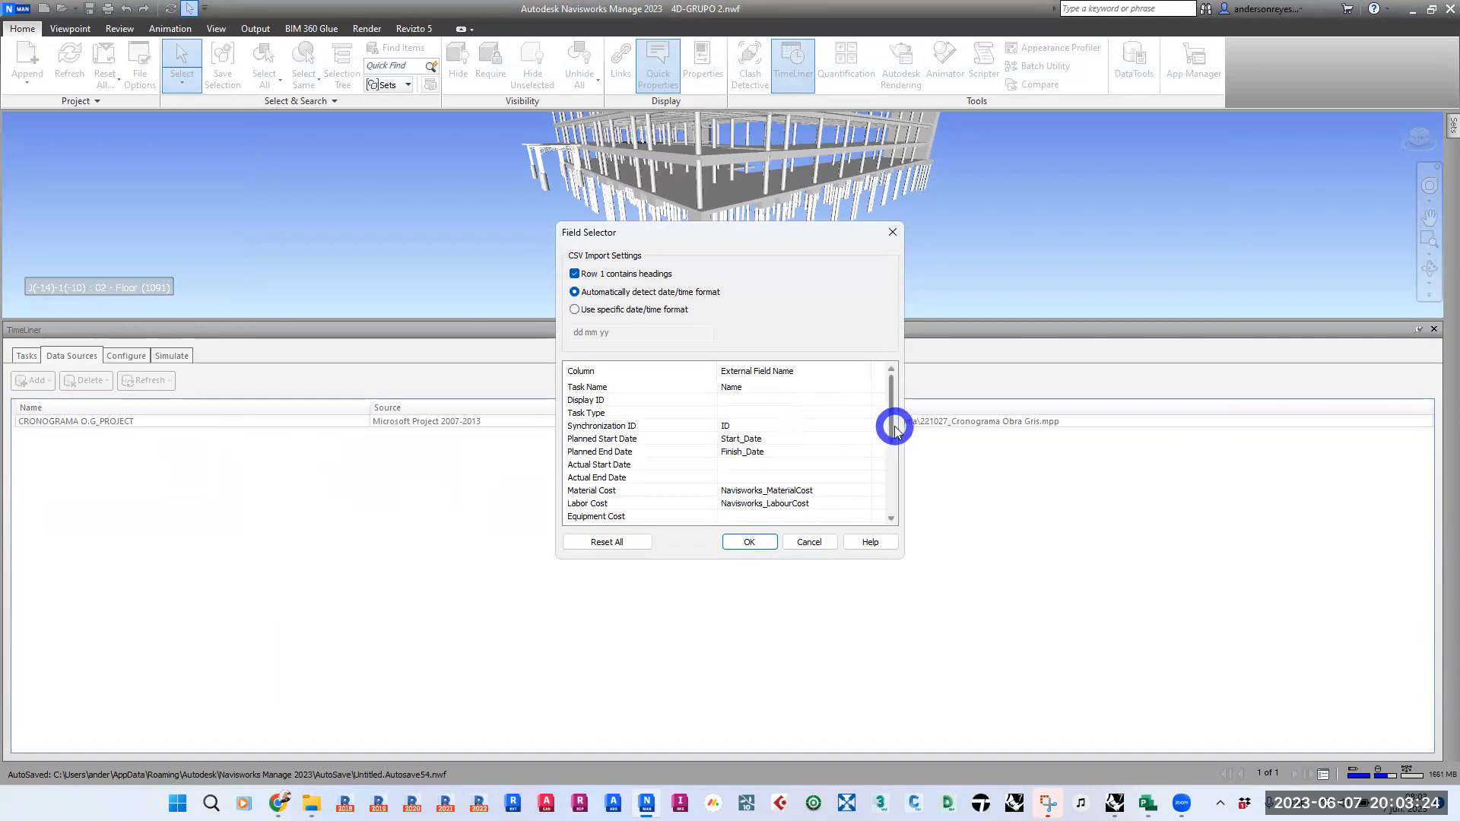
pyautogui.moveTo(891, 423)
pyautogui.mouseDown()
pyautogui.moveTo(891, 488)
pyautogui.moveTo(890, 401)
pyautogui.mouseUp()
pyautogui.click(647, 414)
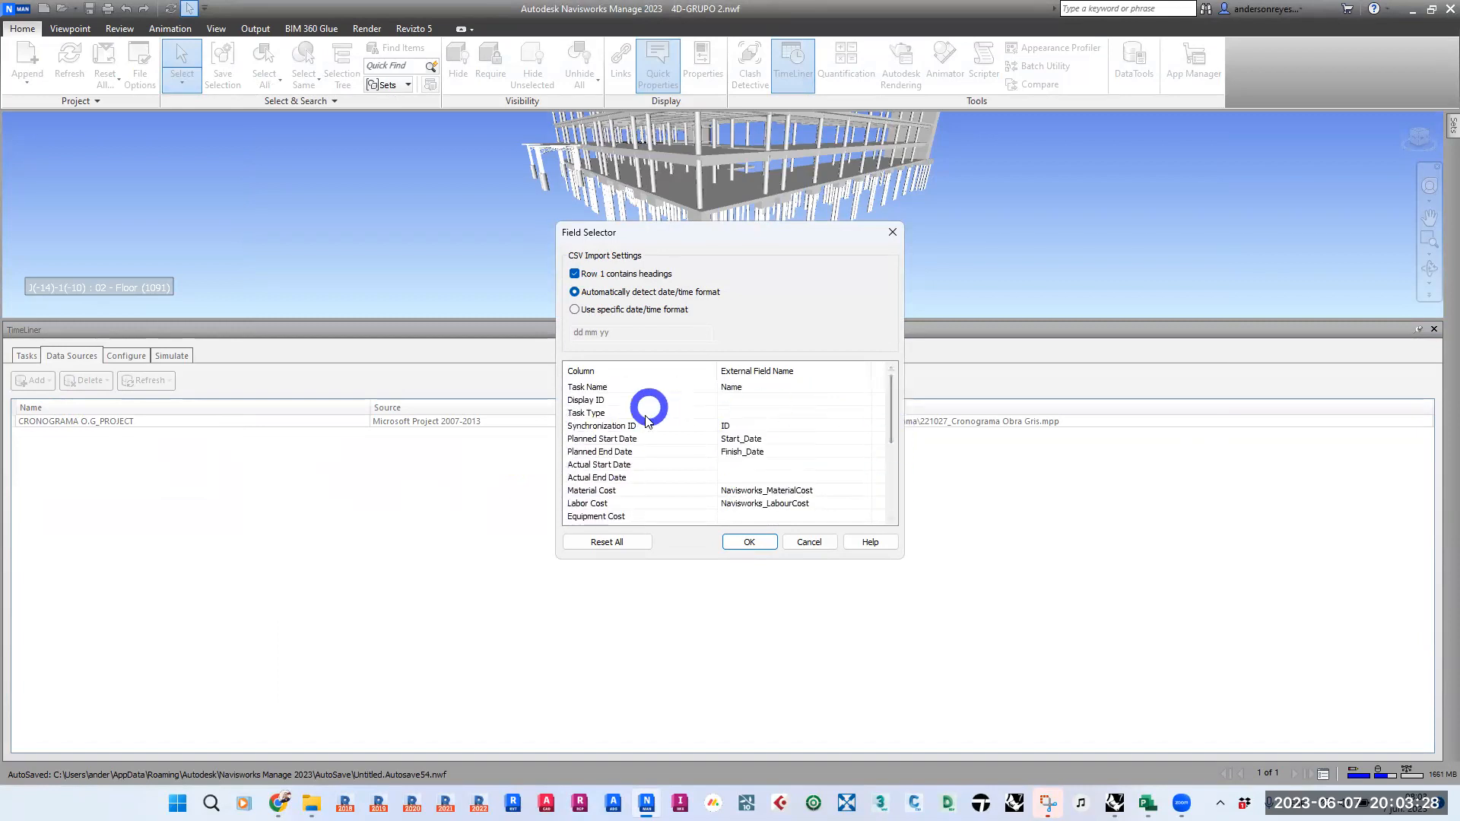
pyautogui.click(749, 541)
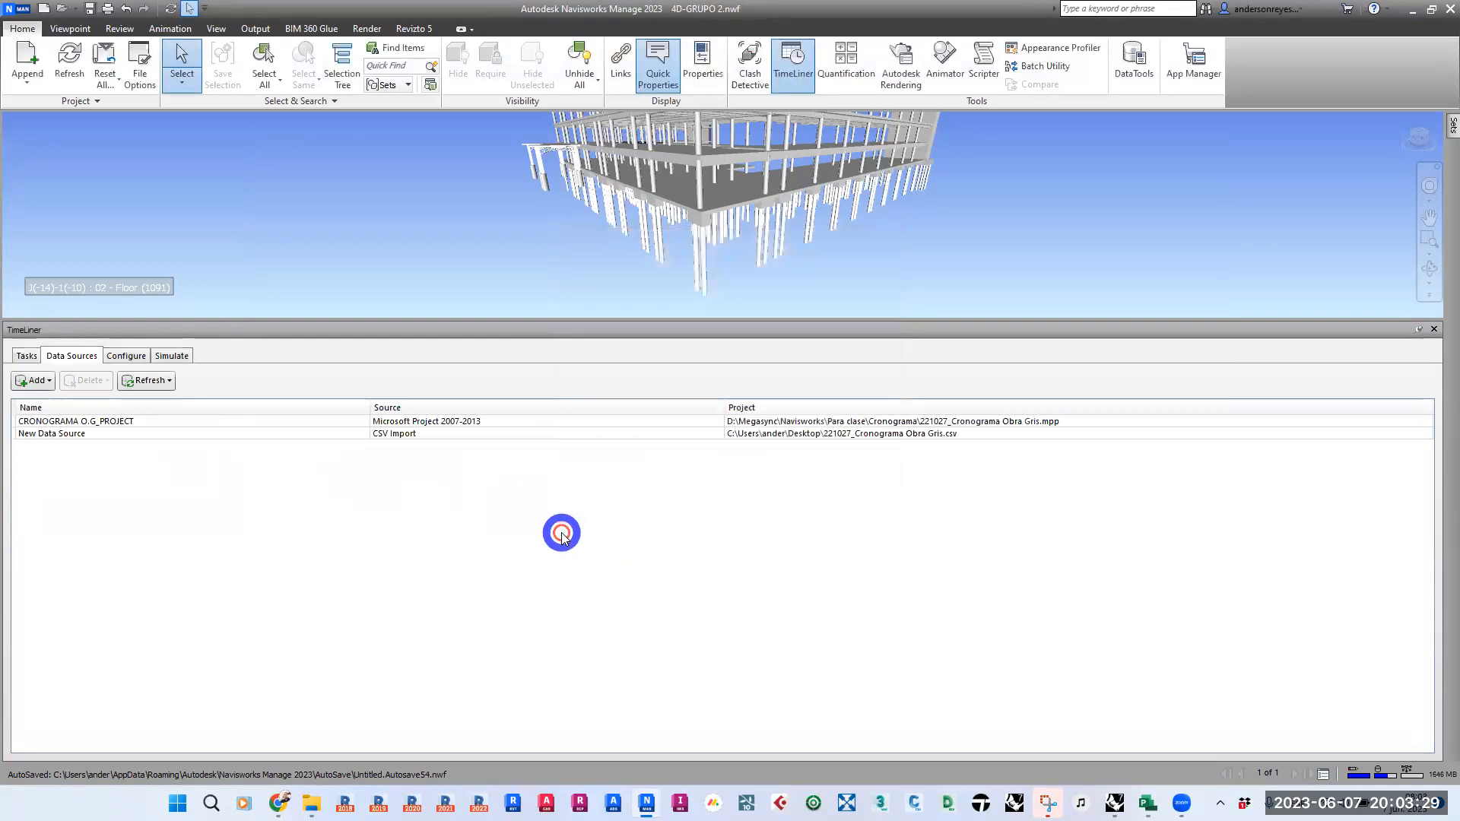
# - Build the task hierarchy from the new CSV data source and compare its tasks and costs with the Project schedule's
pyautogui.rightClick(69, 436)
pyautogui.click(112, 441)
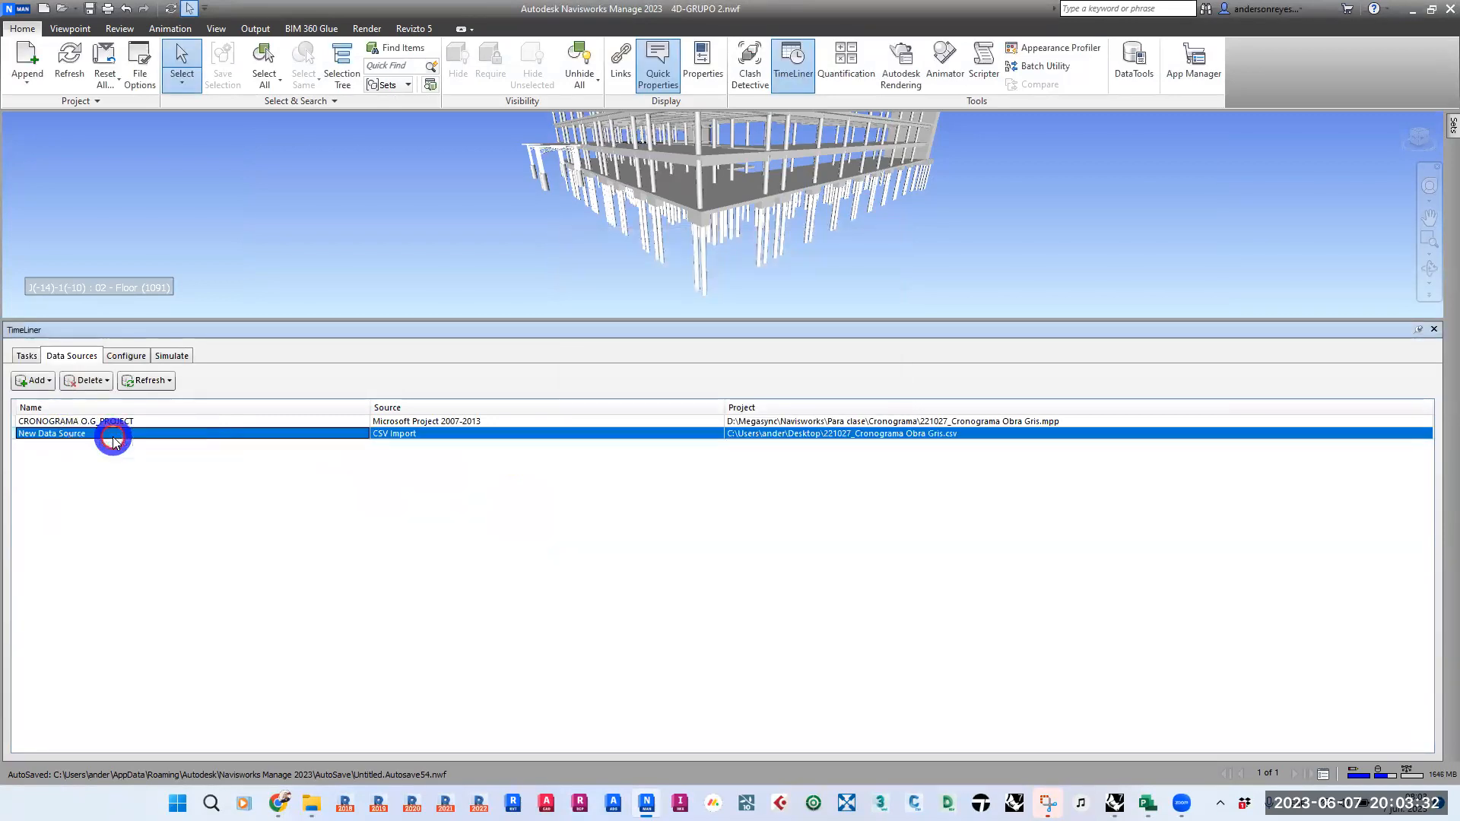
pyautogui.click(26, 356)
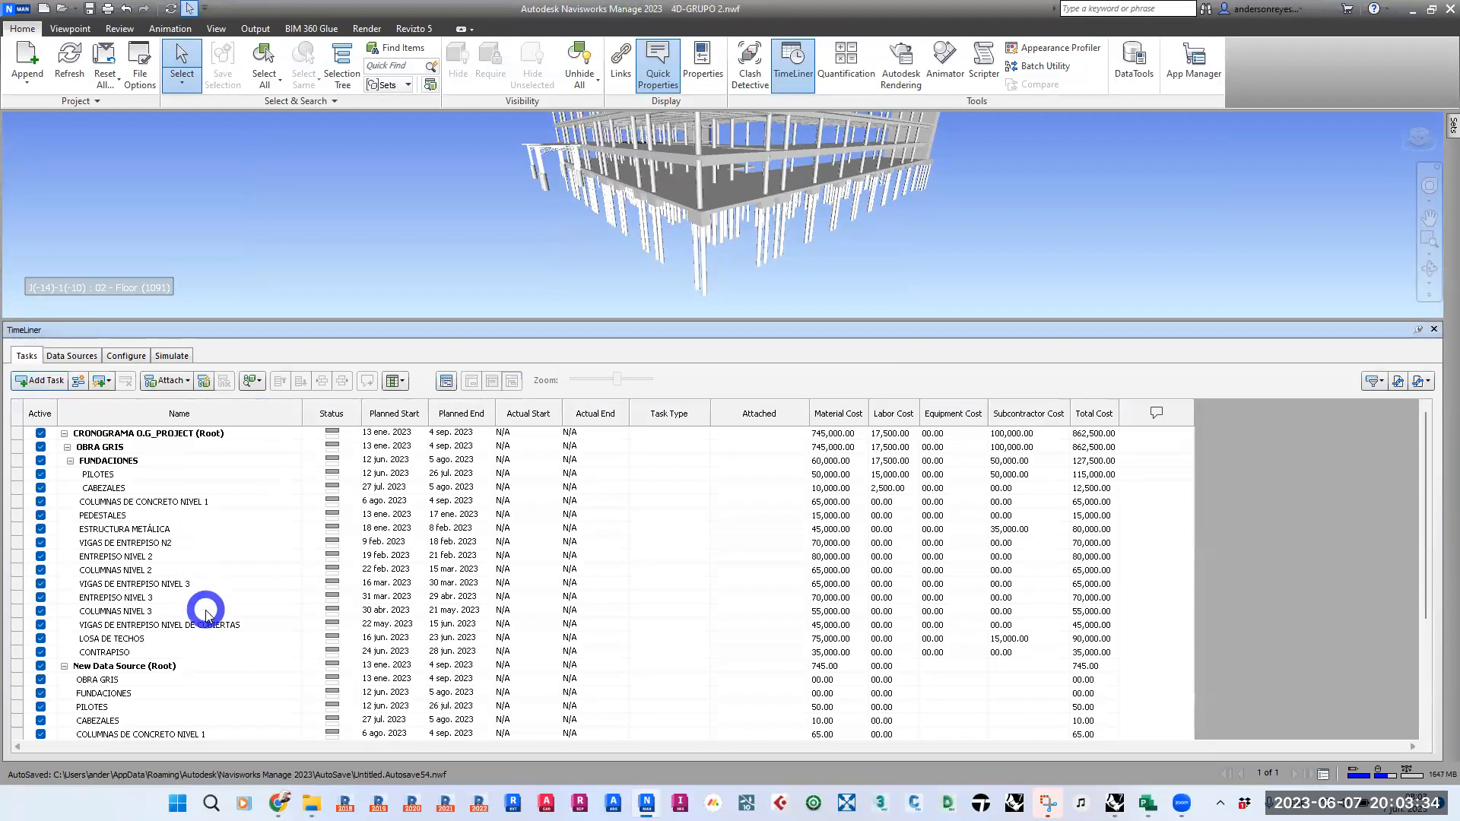
pyautogui.click(190, 663)
pyautogui.scroll(-4, 215, 629)
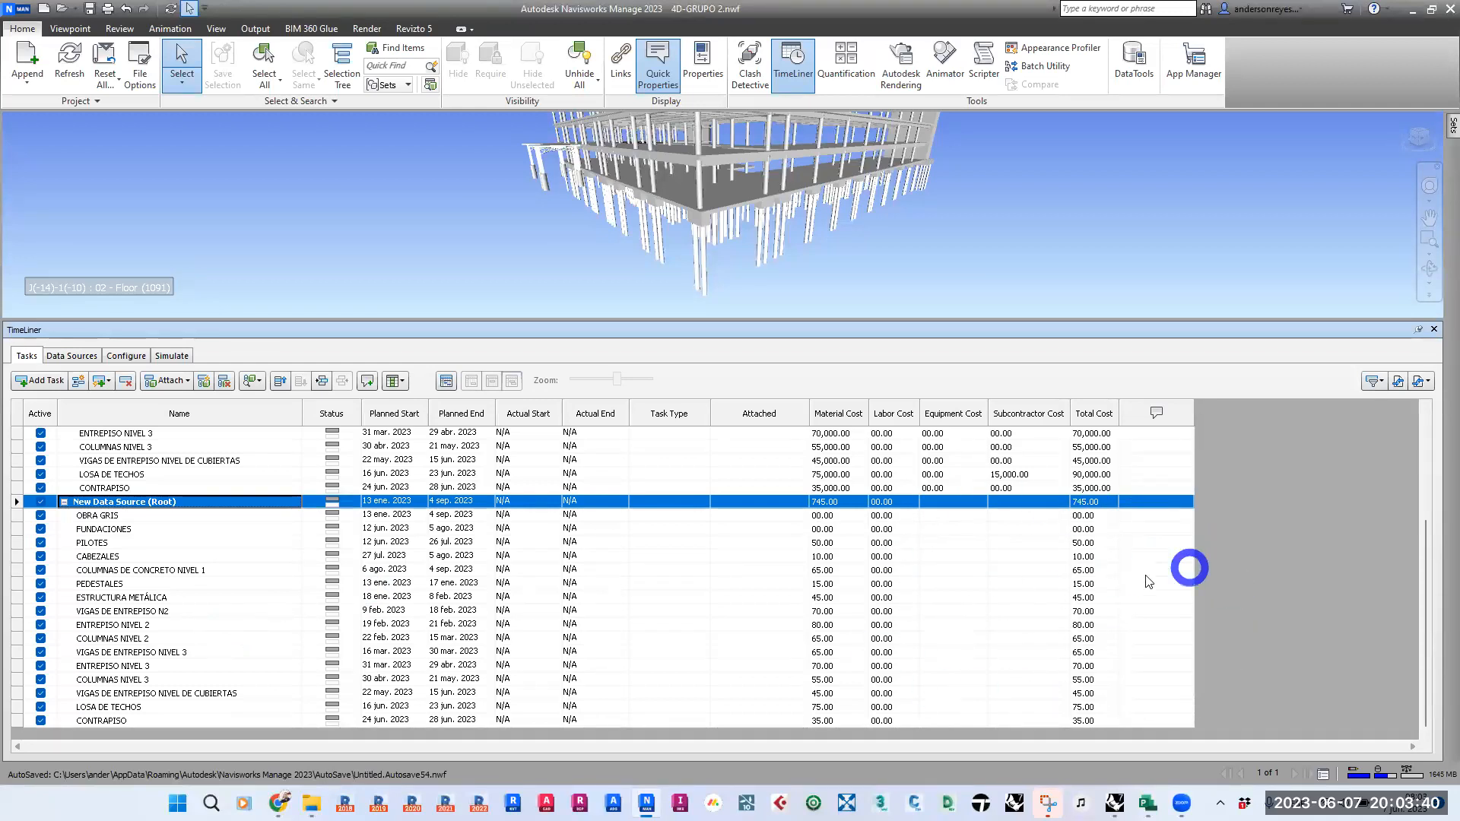
pyautogui.click(180, 613)
pyautogui.scroll(4, 180, 617)
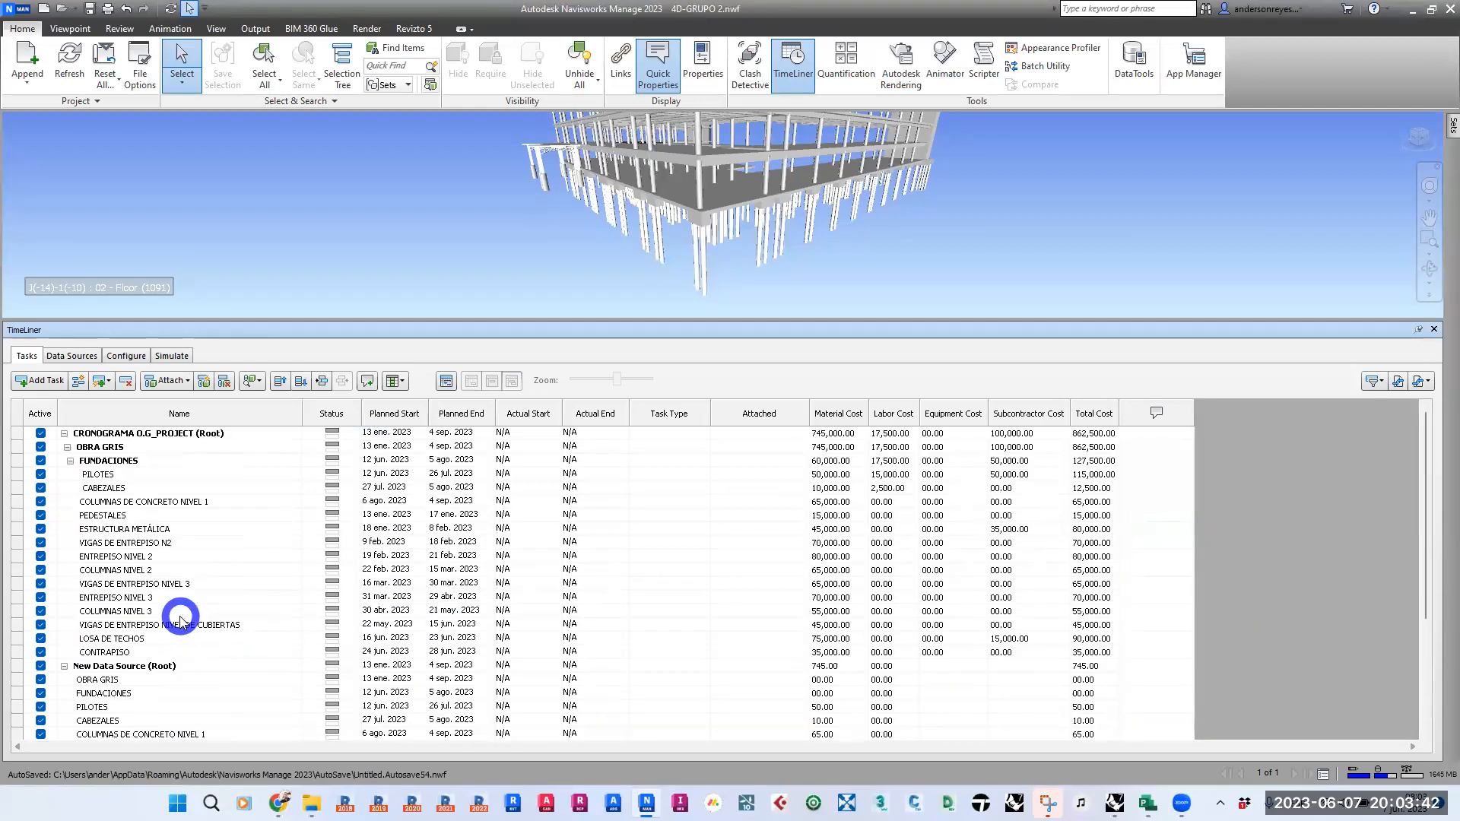
pyautogui.scroll(-4, 180, 619)
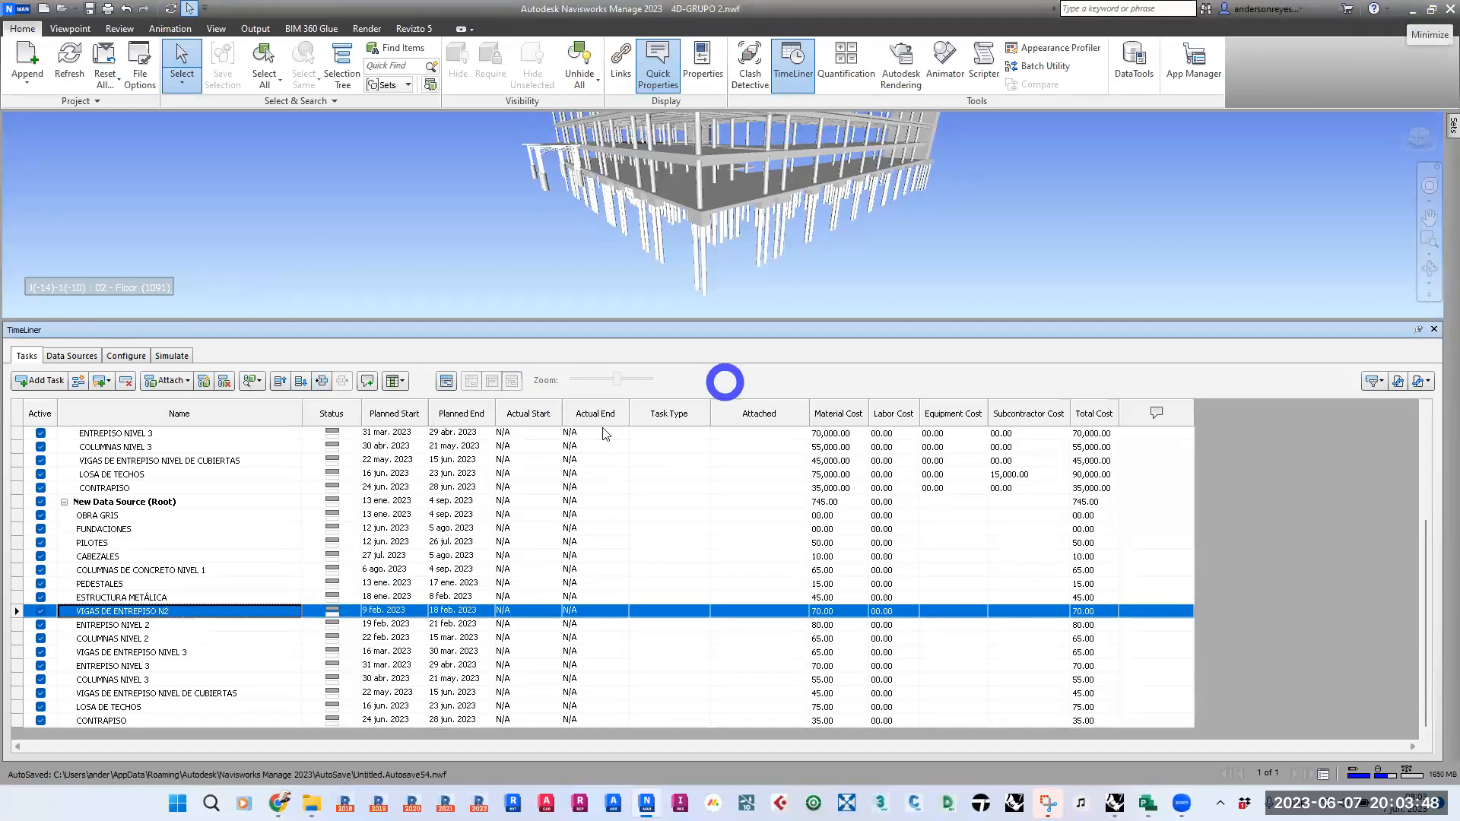
# - Delete the New Data Source (Root) task and all its subtasks from the TimeLiner task list
pyautogui.click(1411, 11)
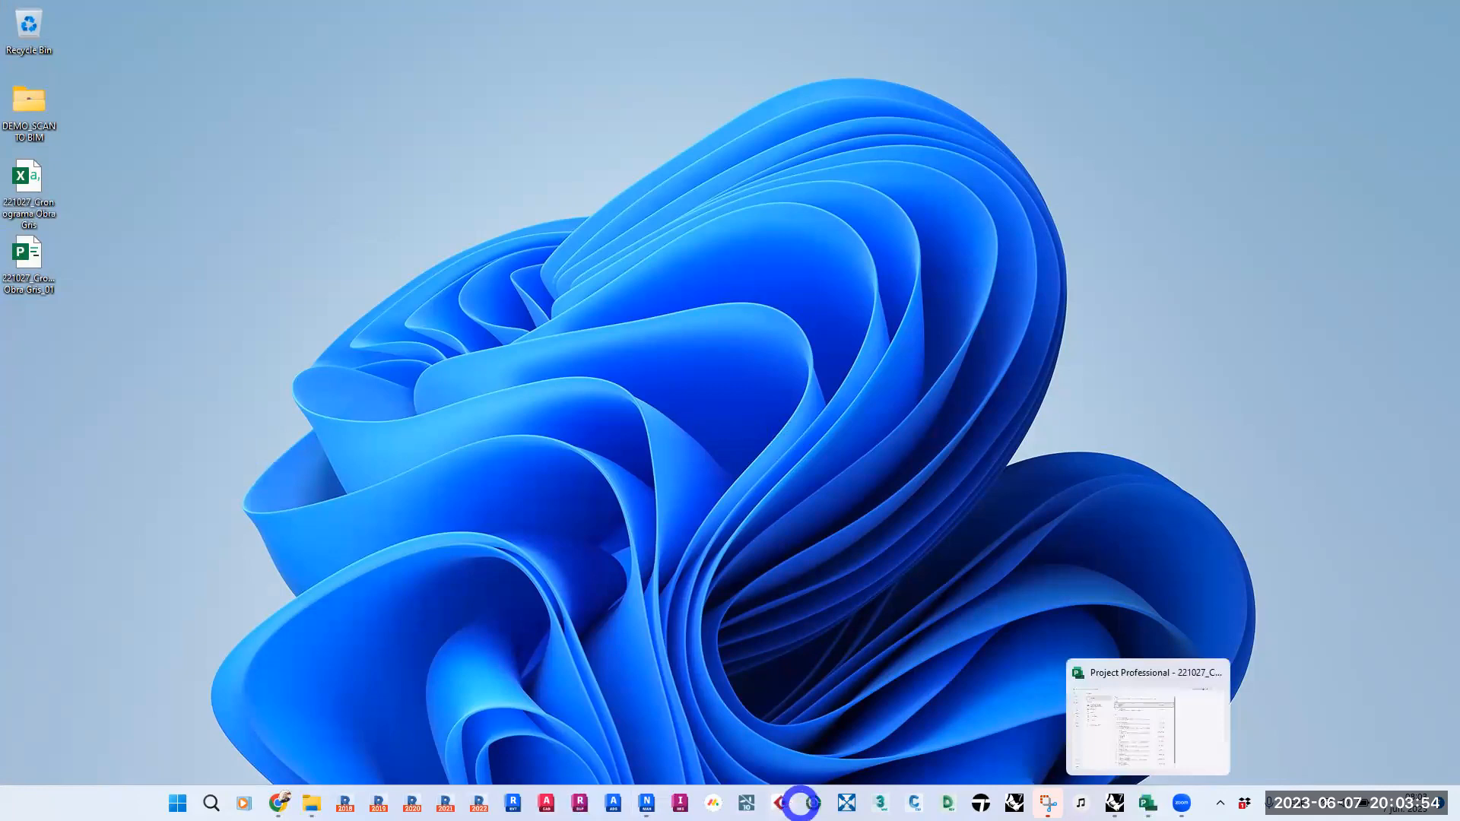
pyautogui.click(646, 803)
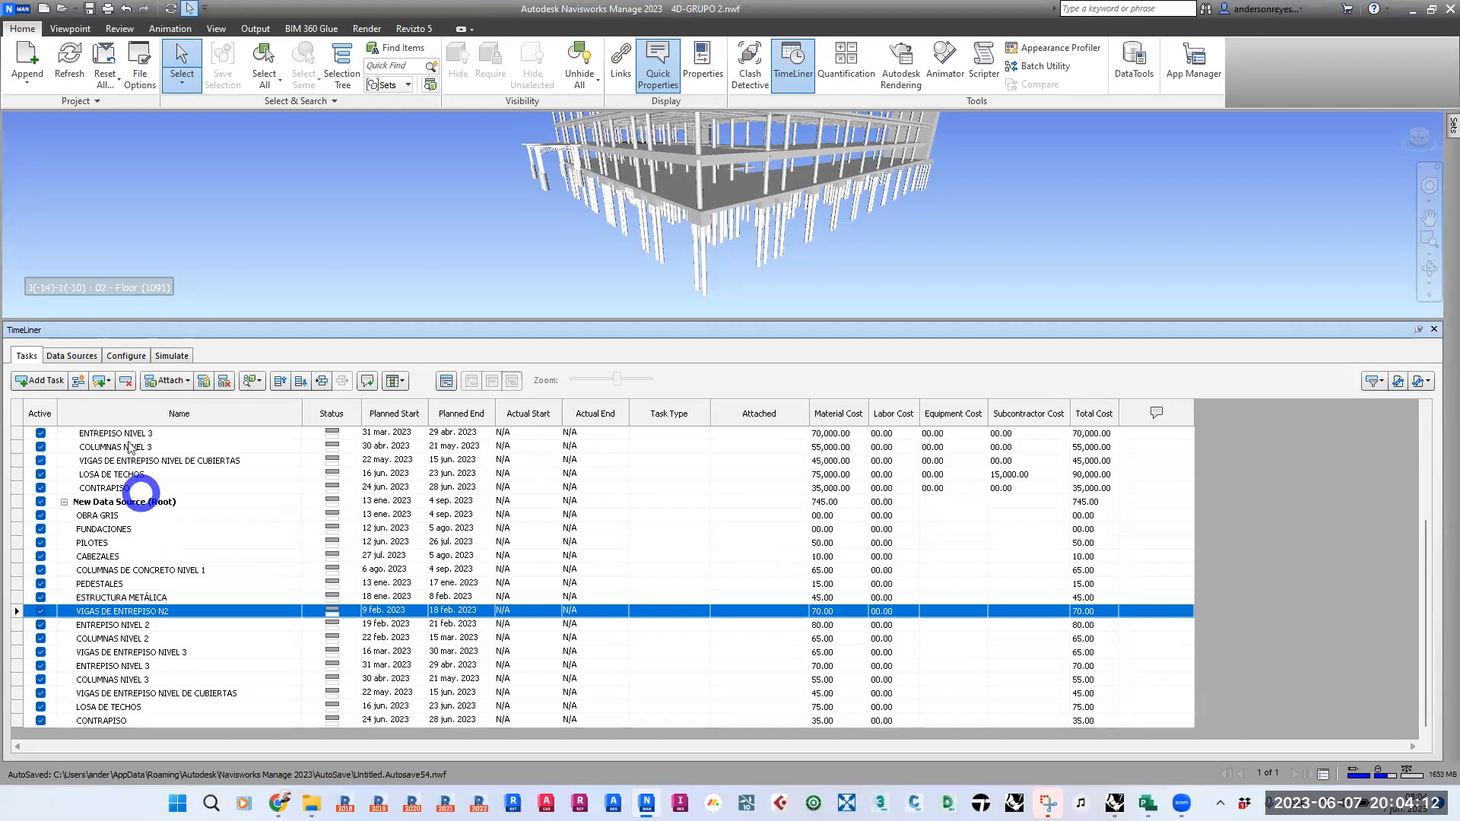
pyautogui.click(129, 502)
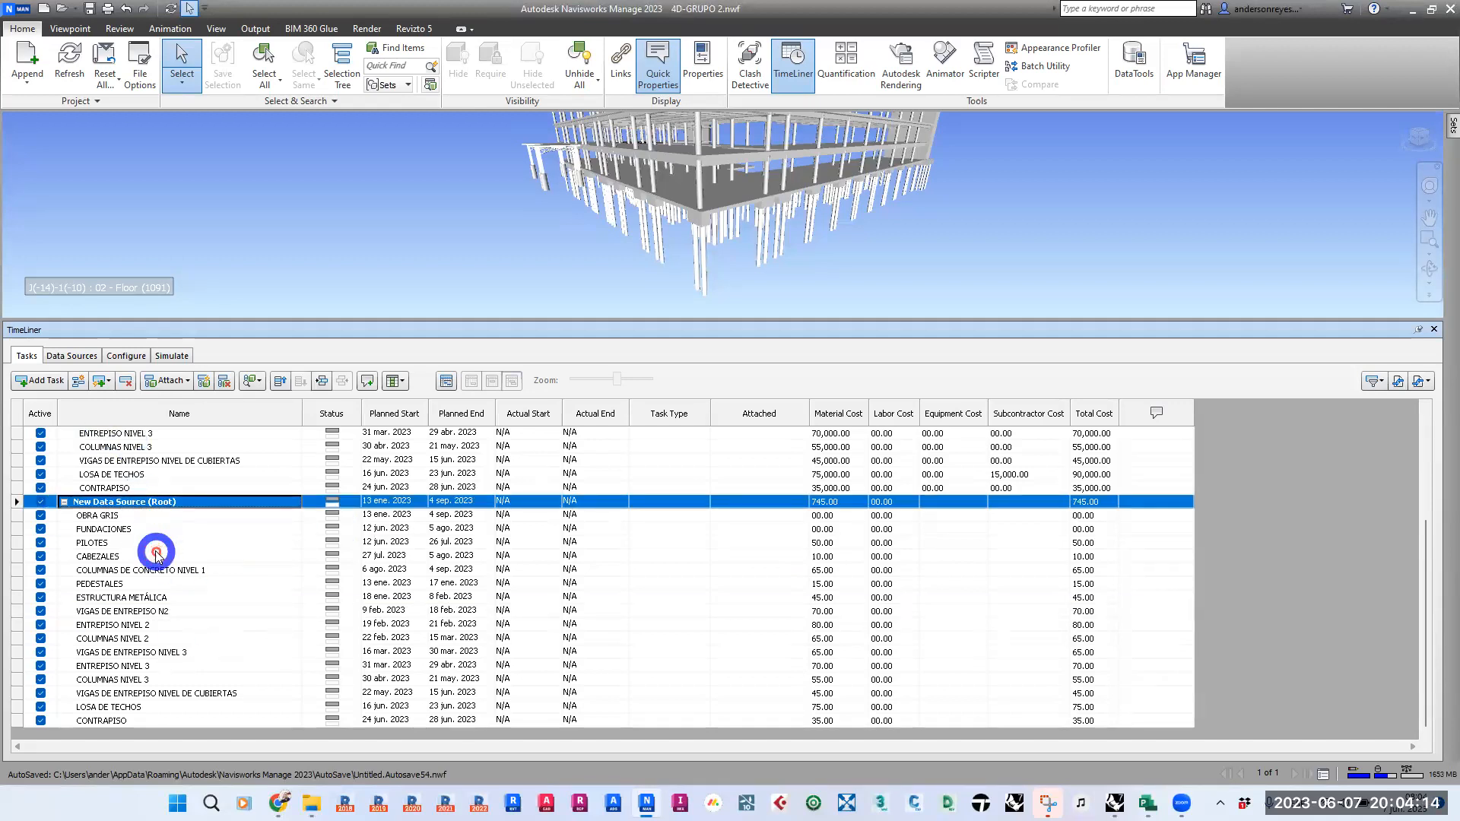
pyautogui.click(126, 381)
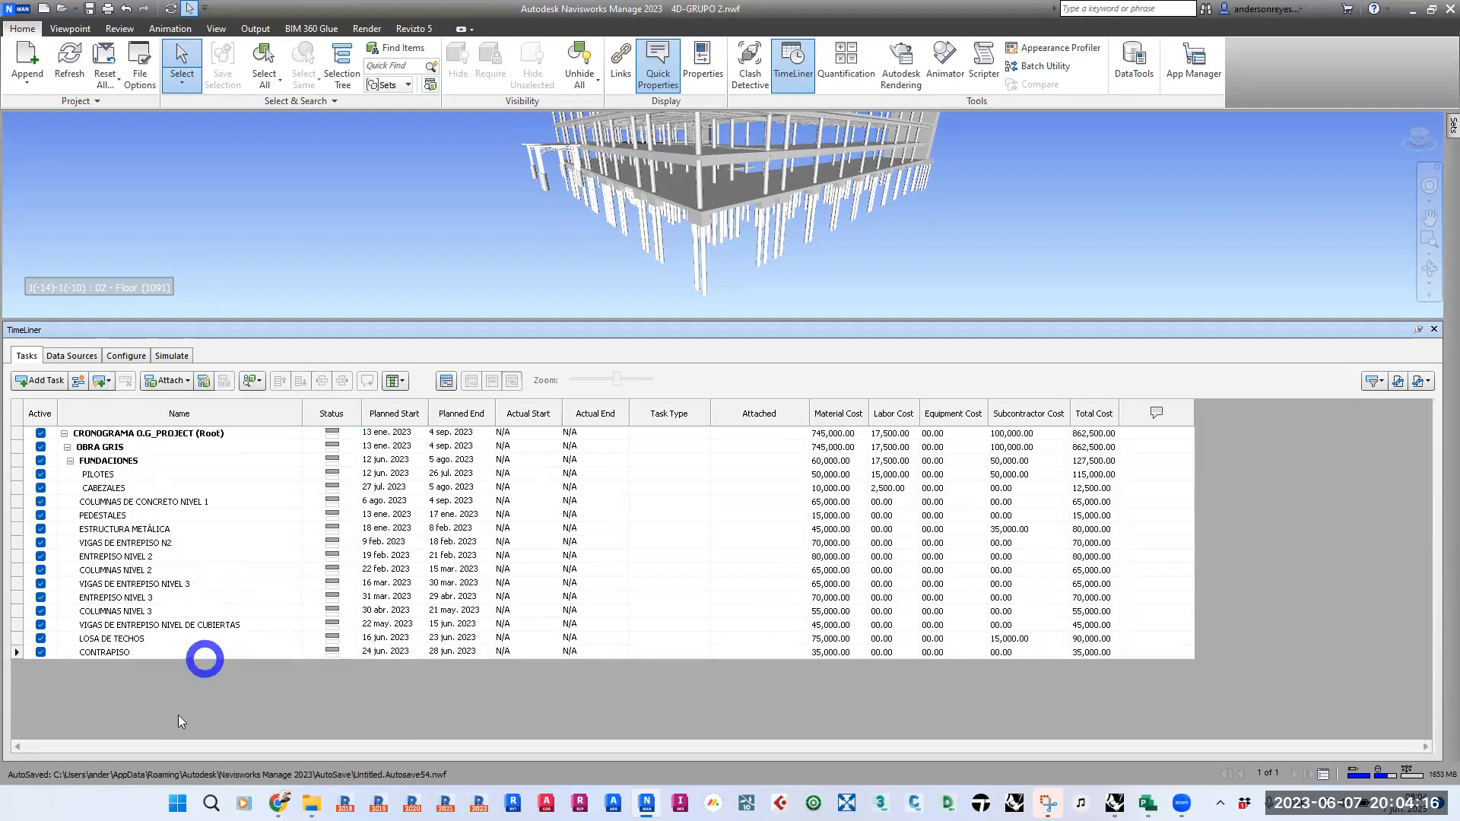